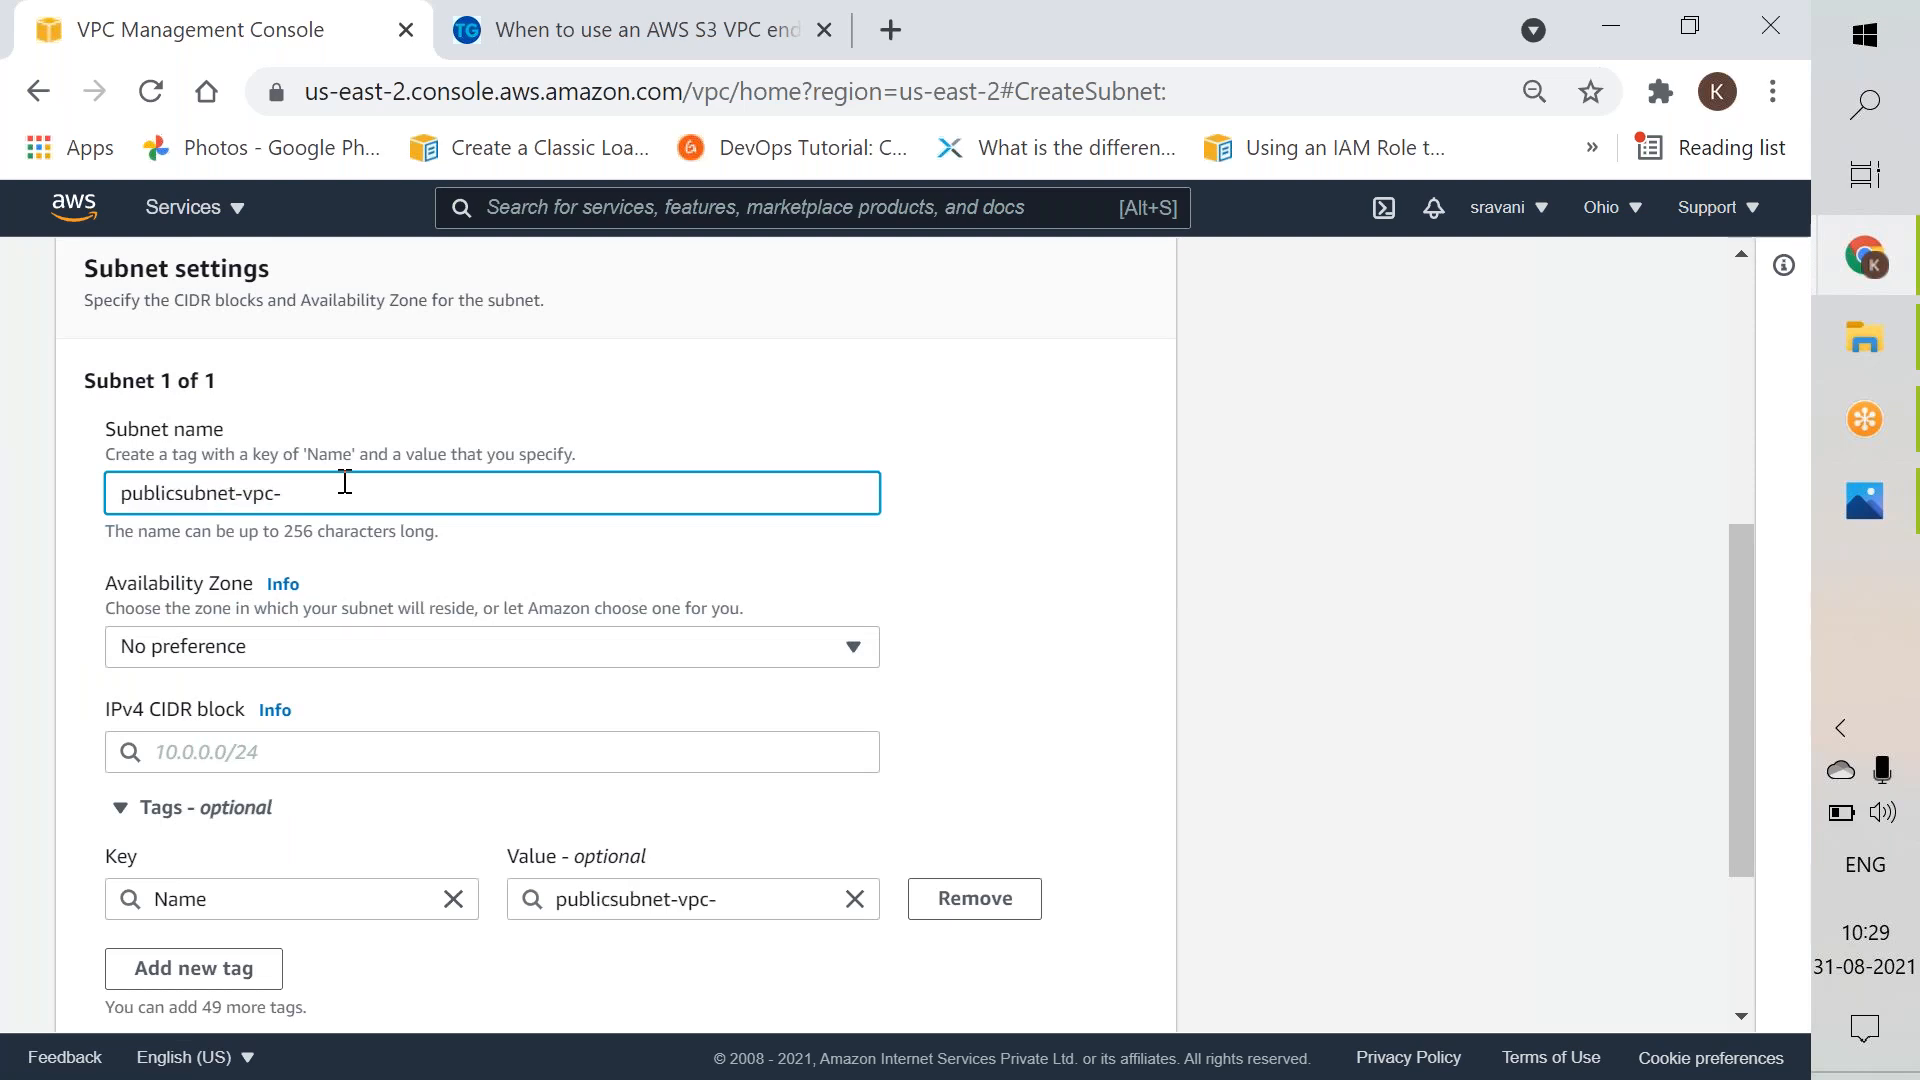
Step: Set the IPv4 CIDR block of publicsubnet-vpc-a to 10.100.0.0/24 and create the subnet
click(490, 752)
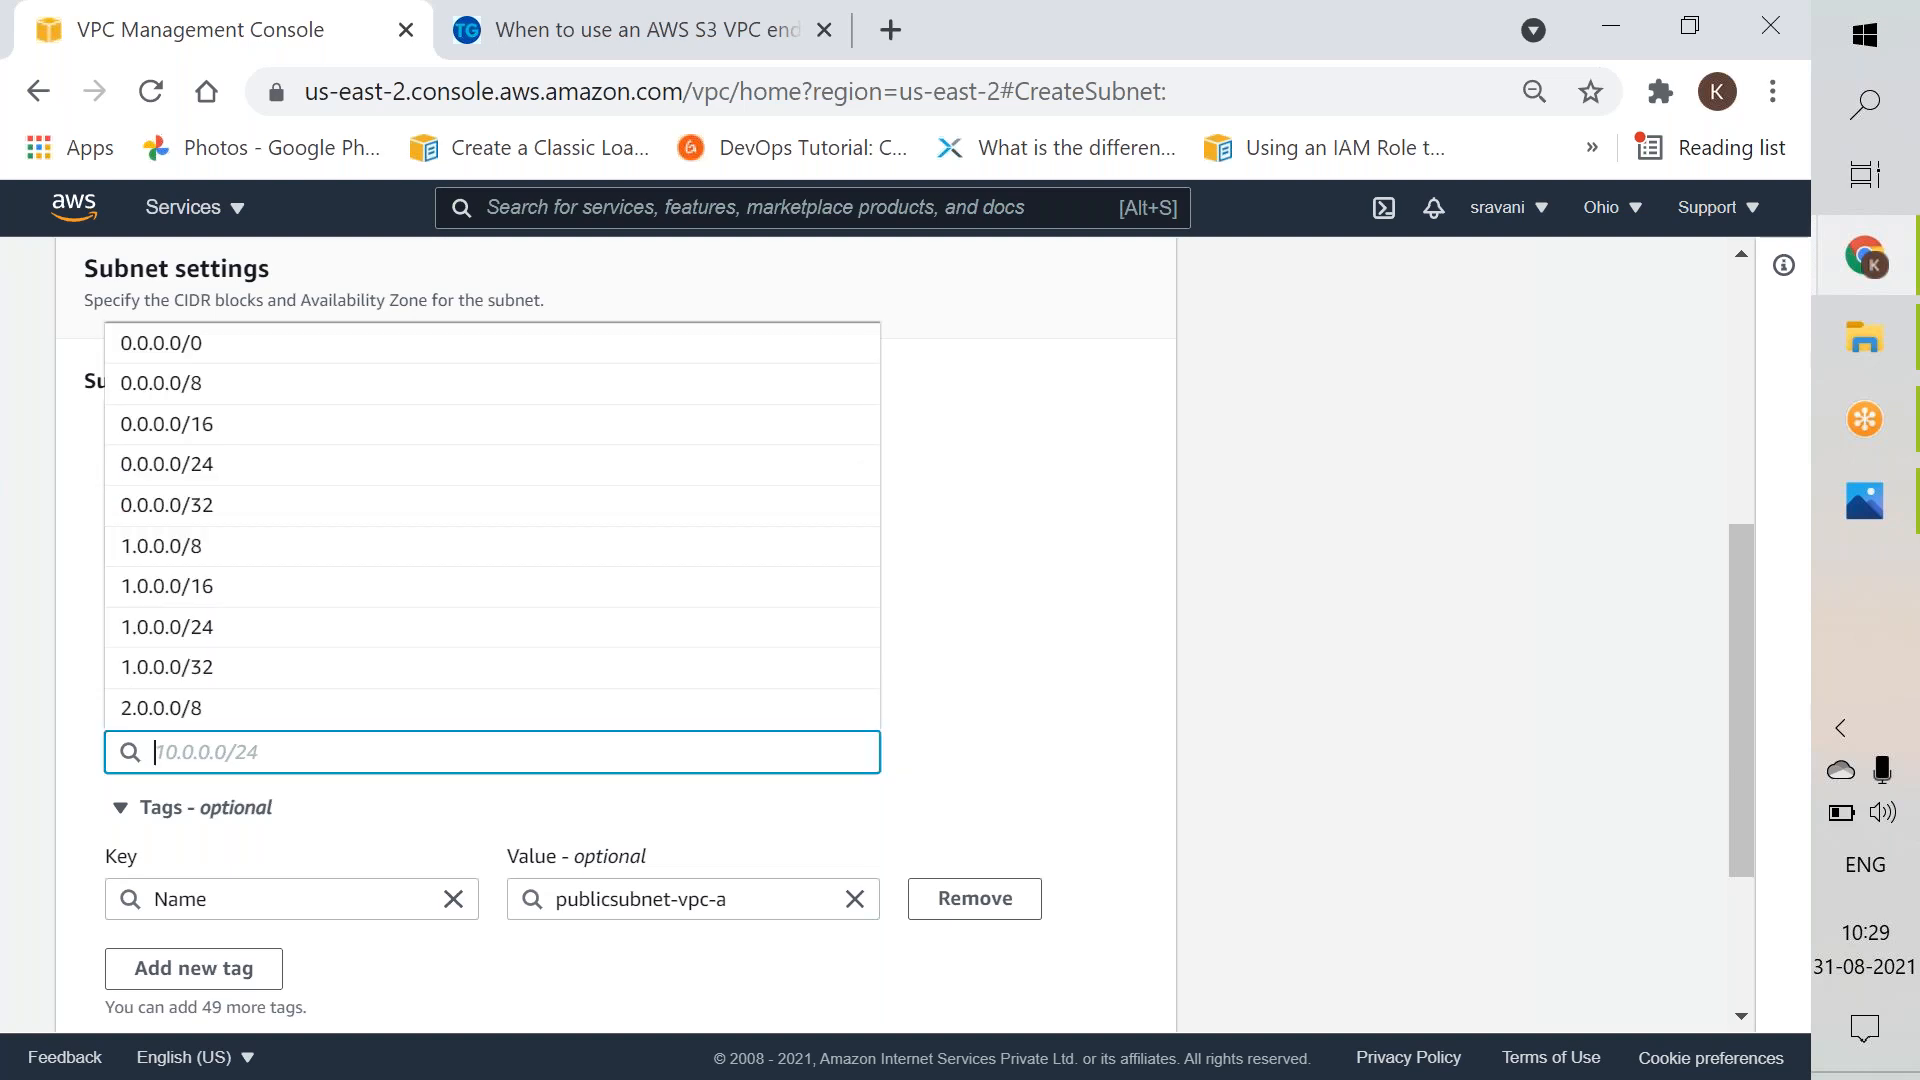
text(10.100.0.0/24)
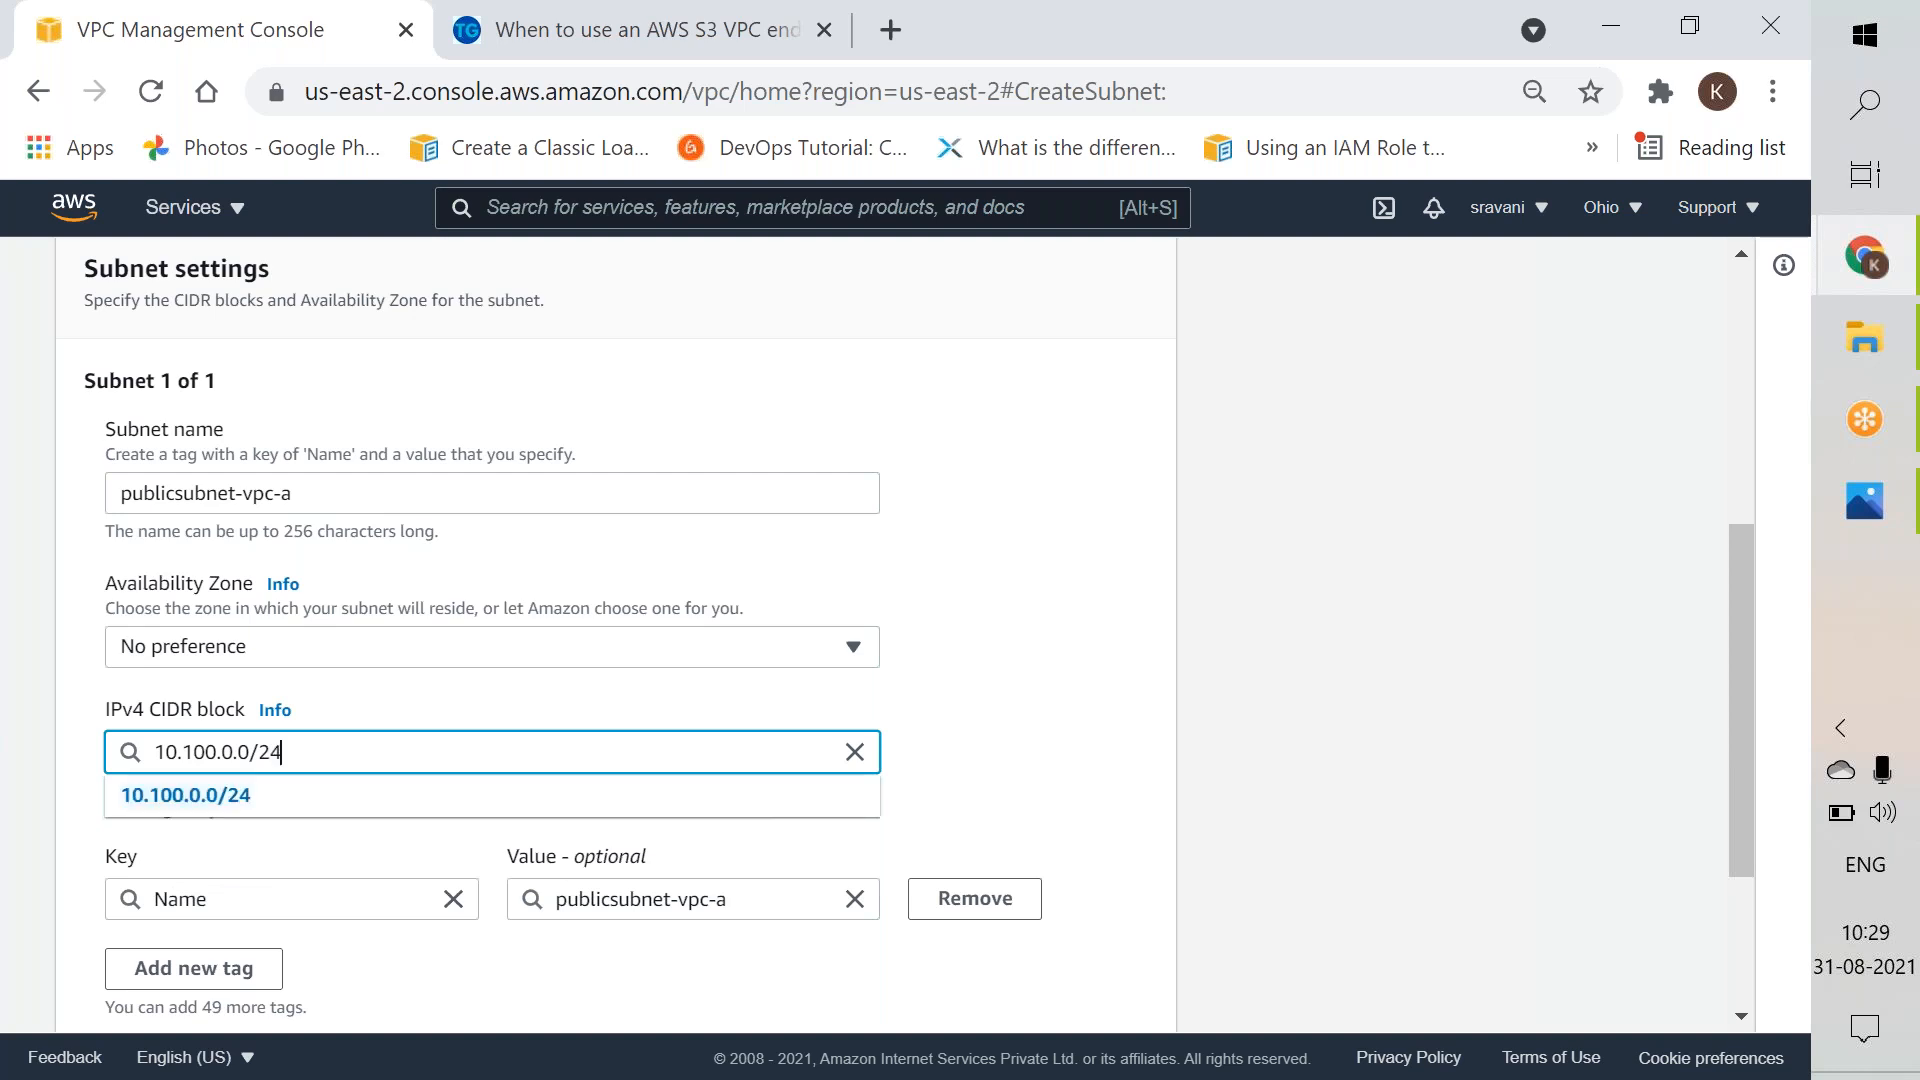
click(250, 805)
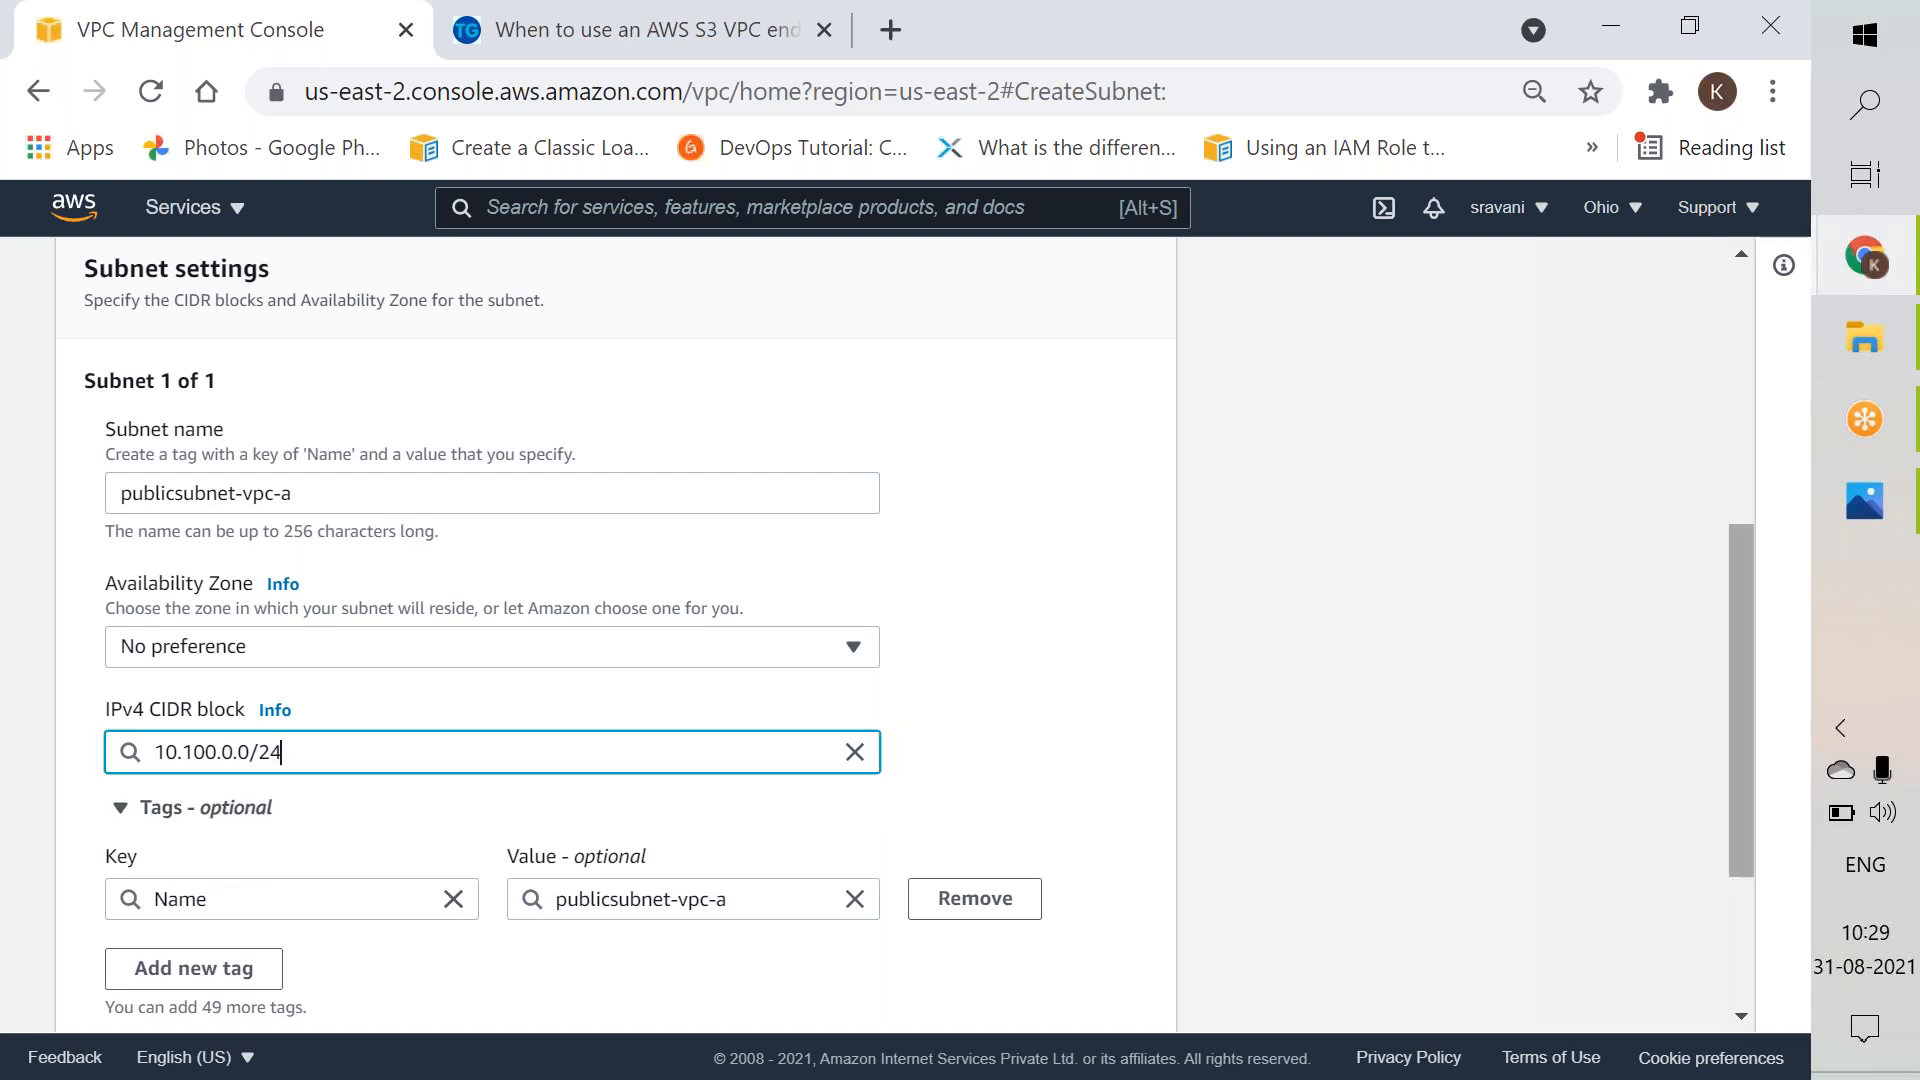
drag(1742, 704, 1701, 928)
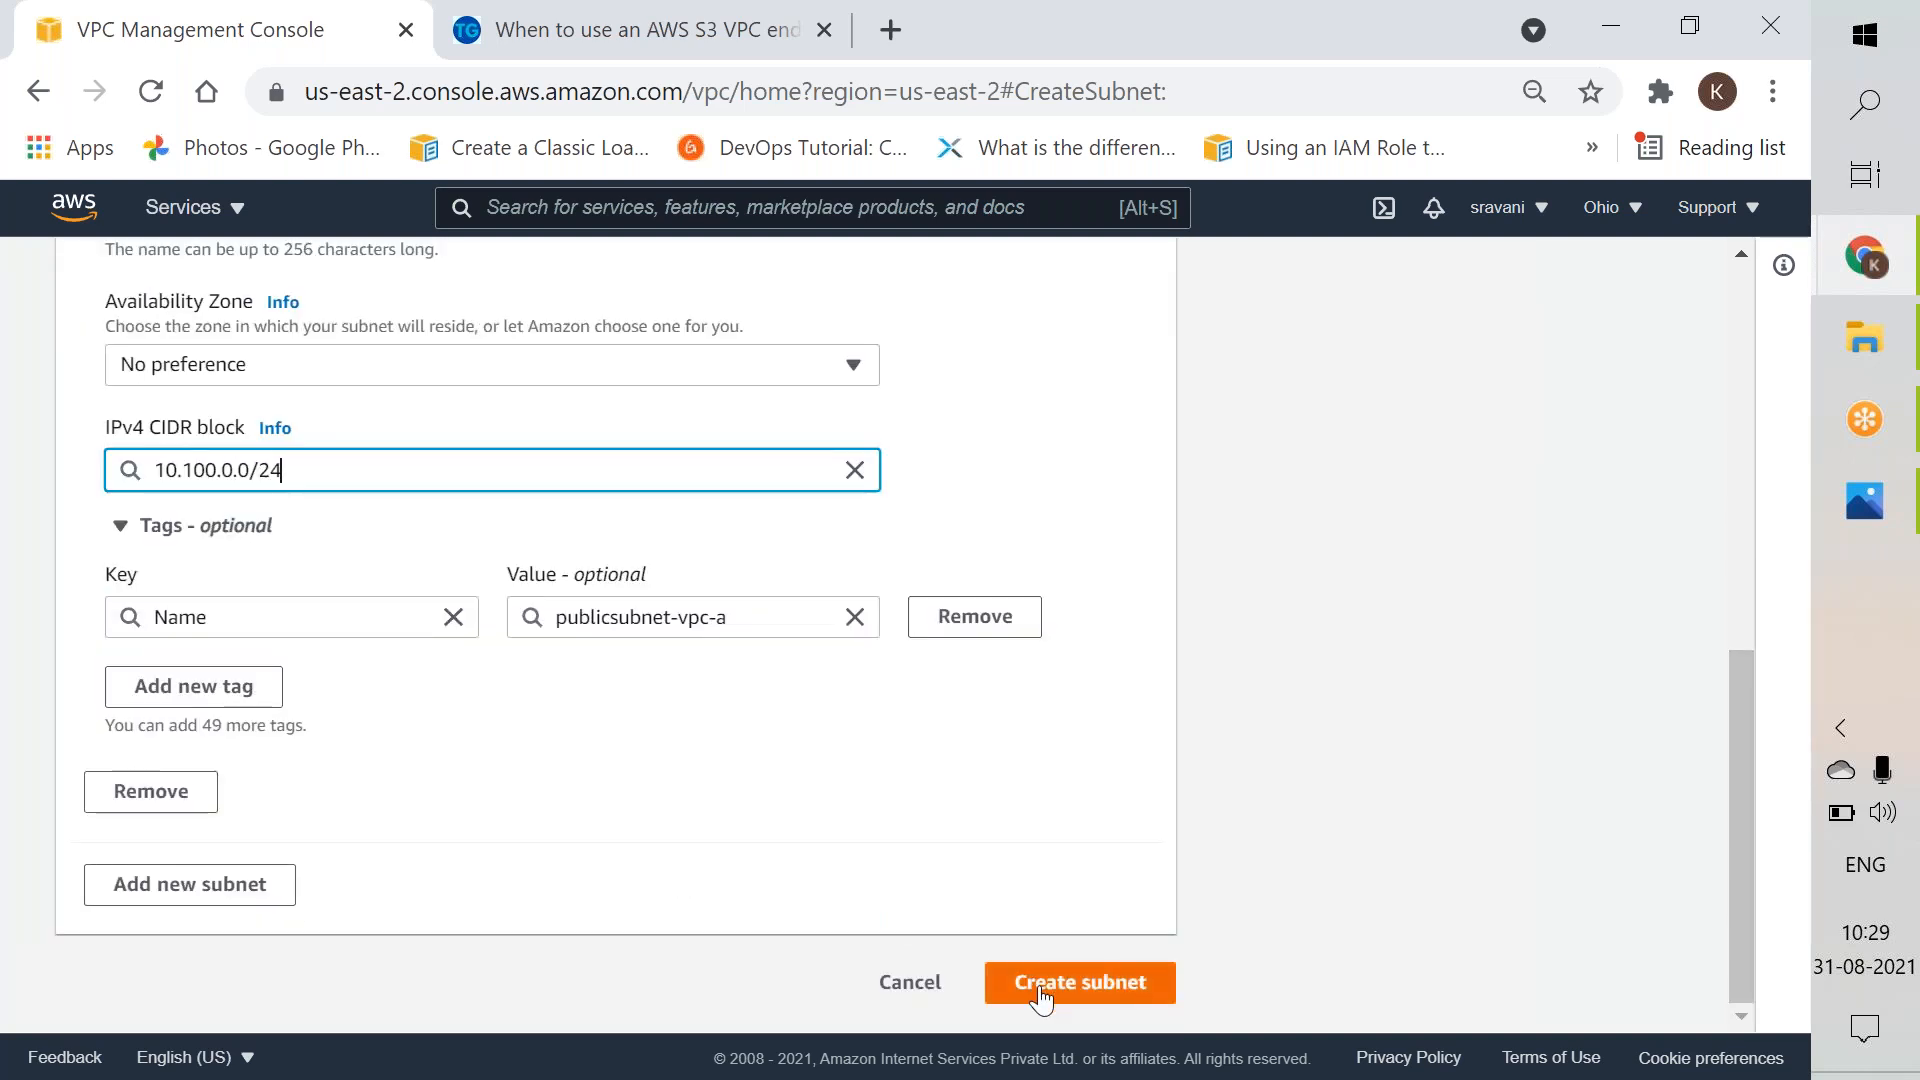
click(1100, 985)
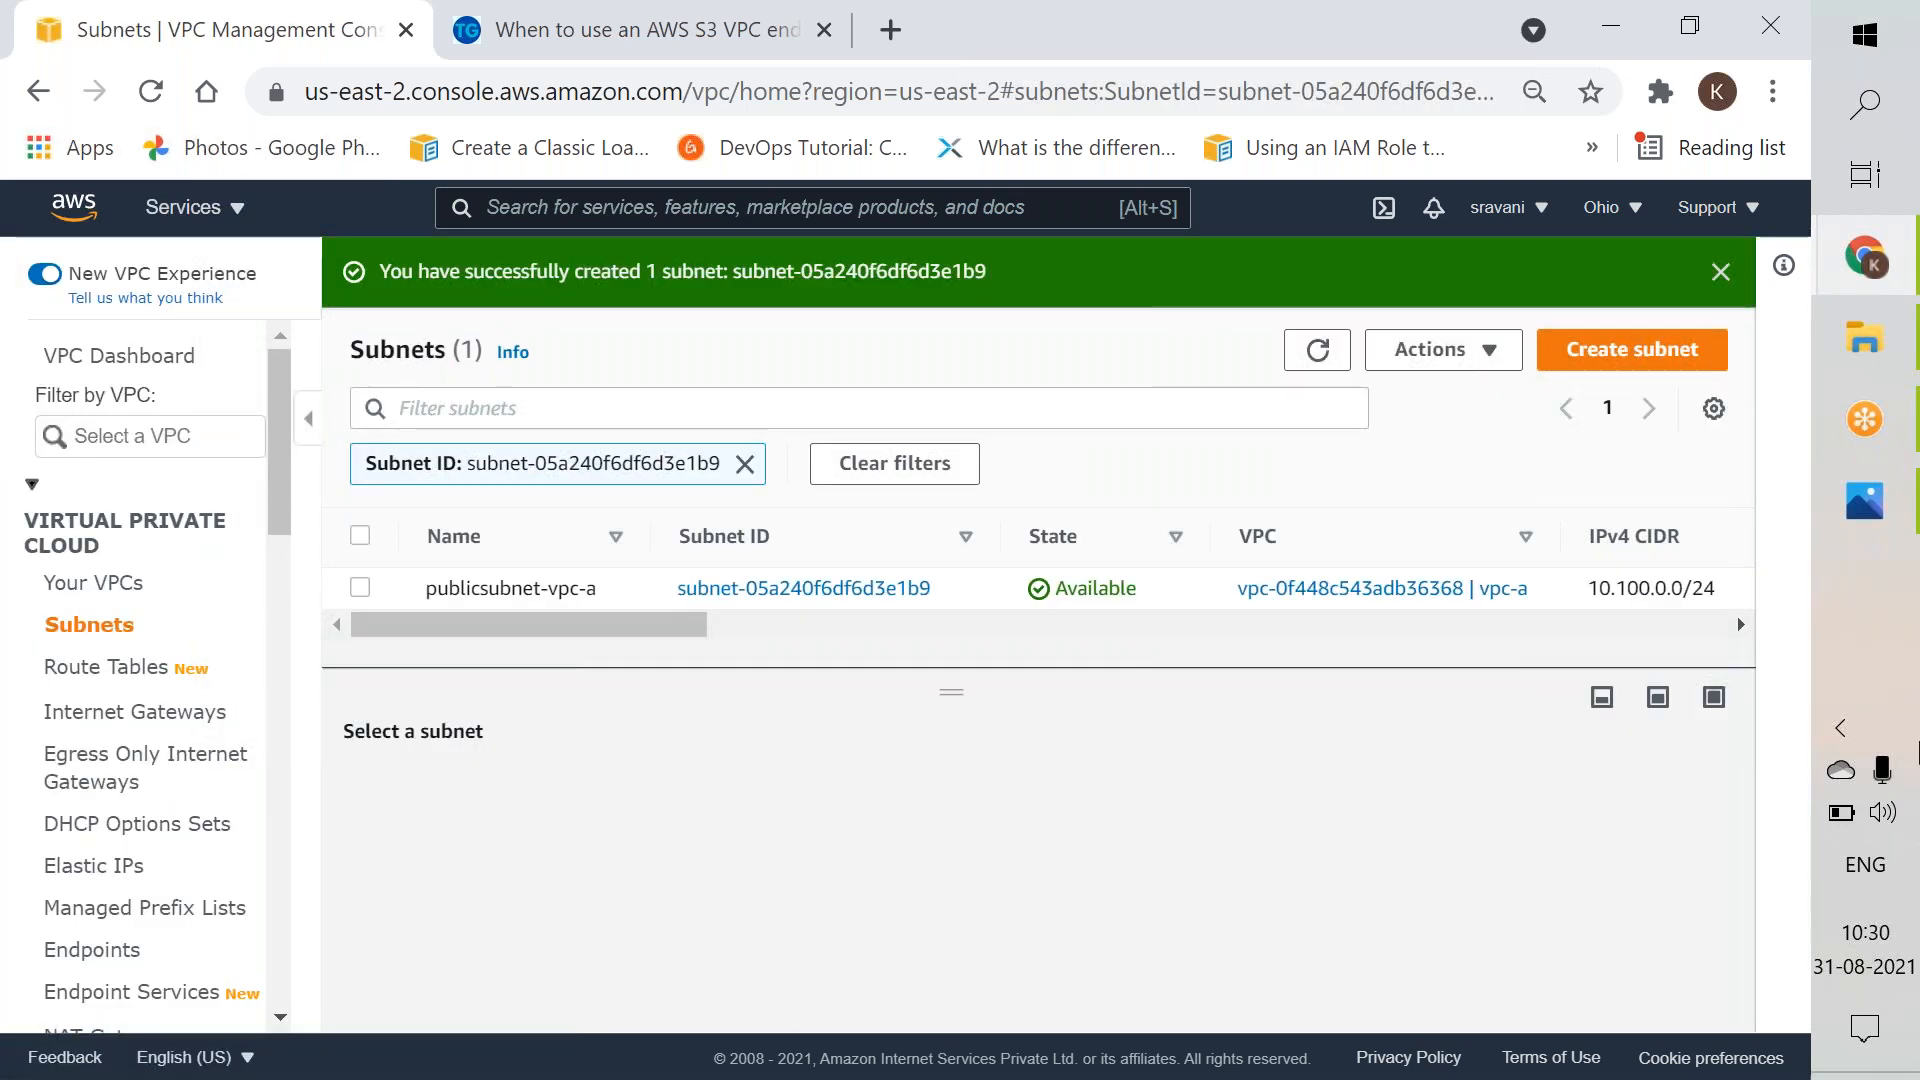
Step: Create another, unnamed subnet in vpc-a with the IPv4 CIDR block 10.100.1.0/24
click(1632, 349)
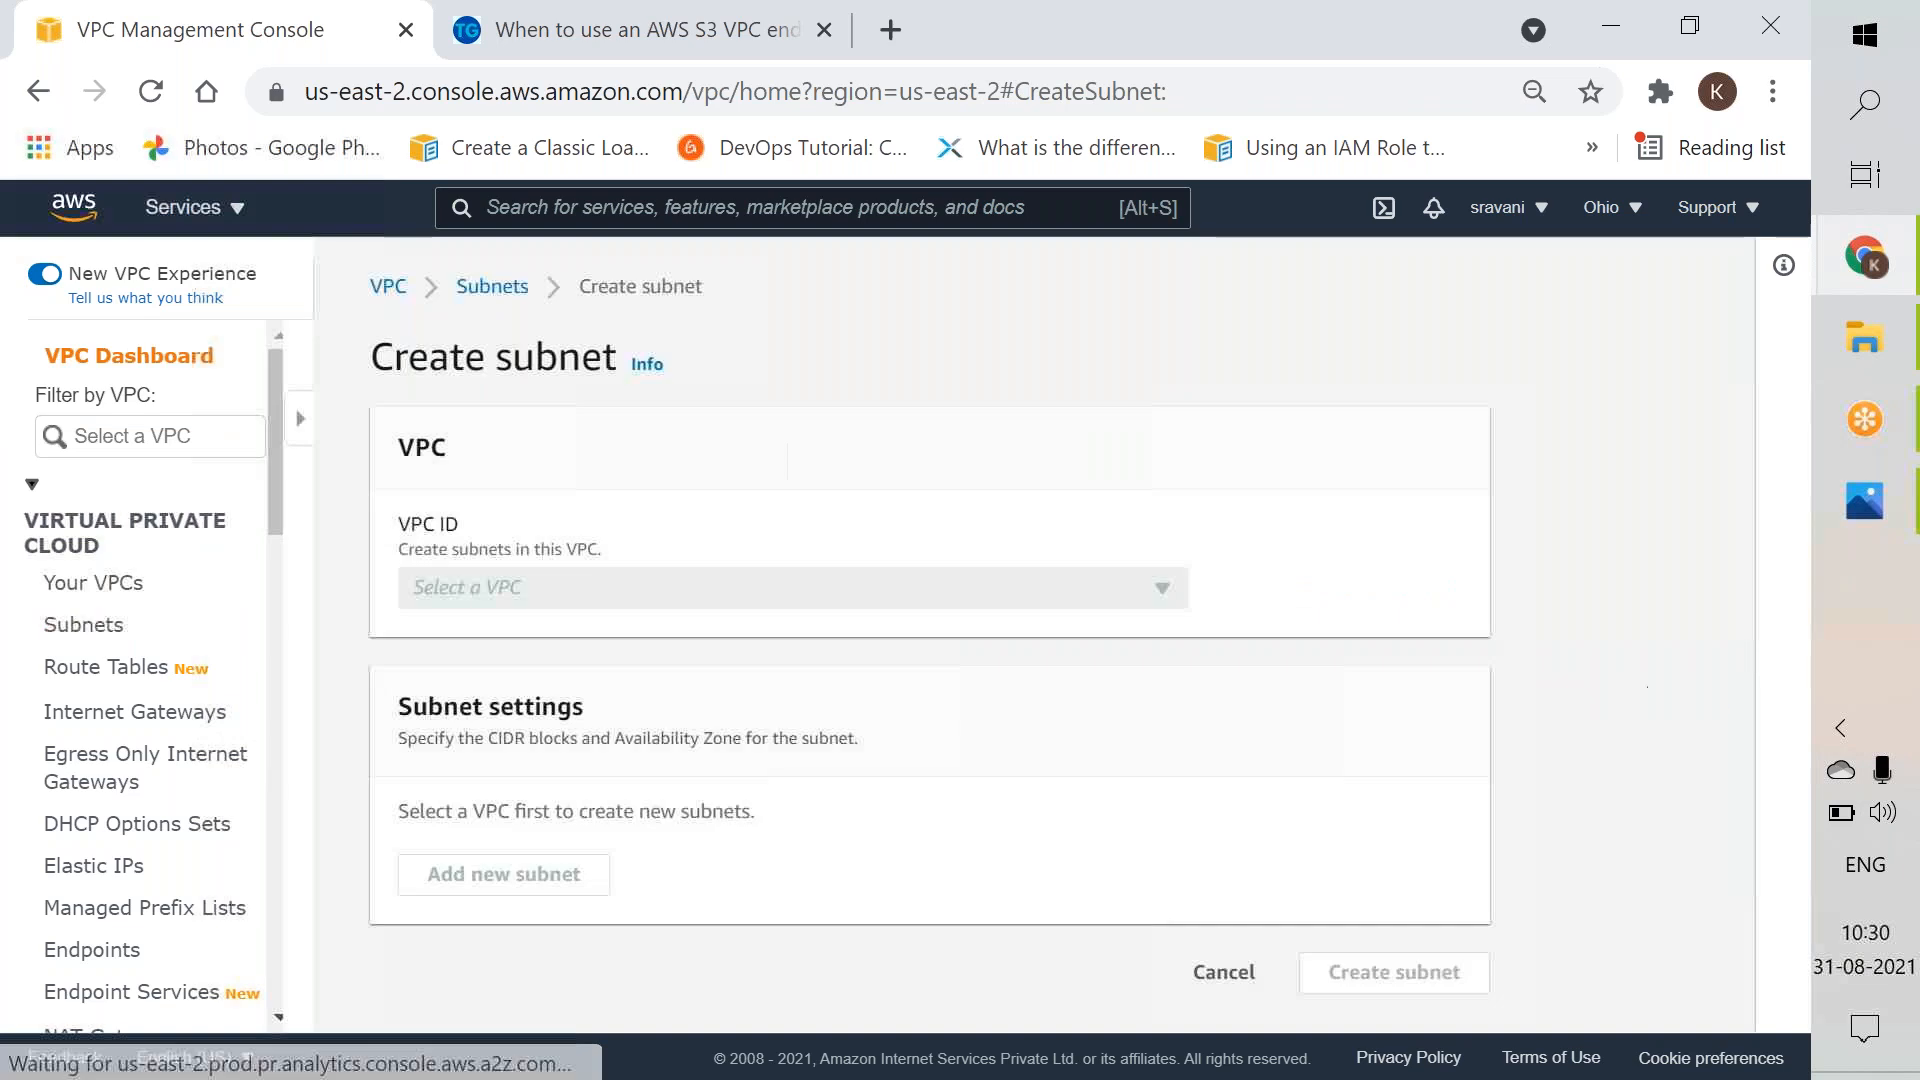
click(840, 600)
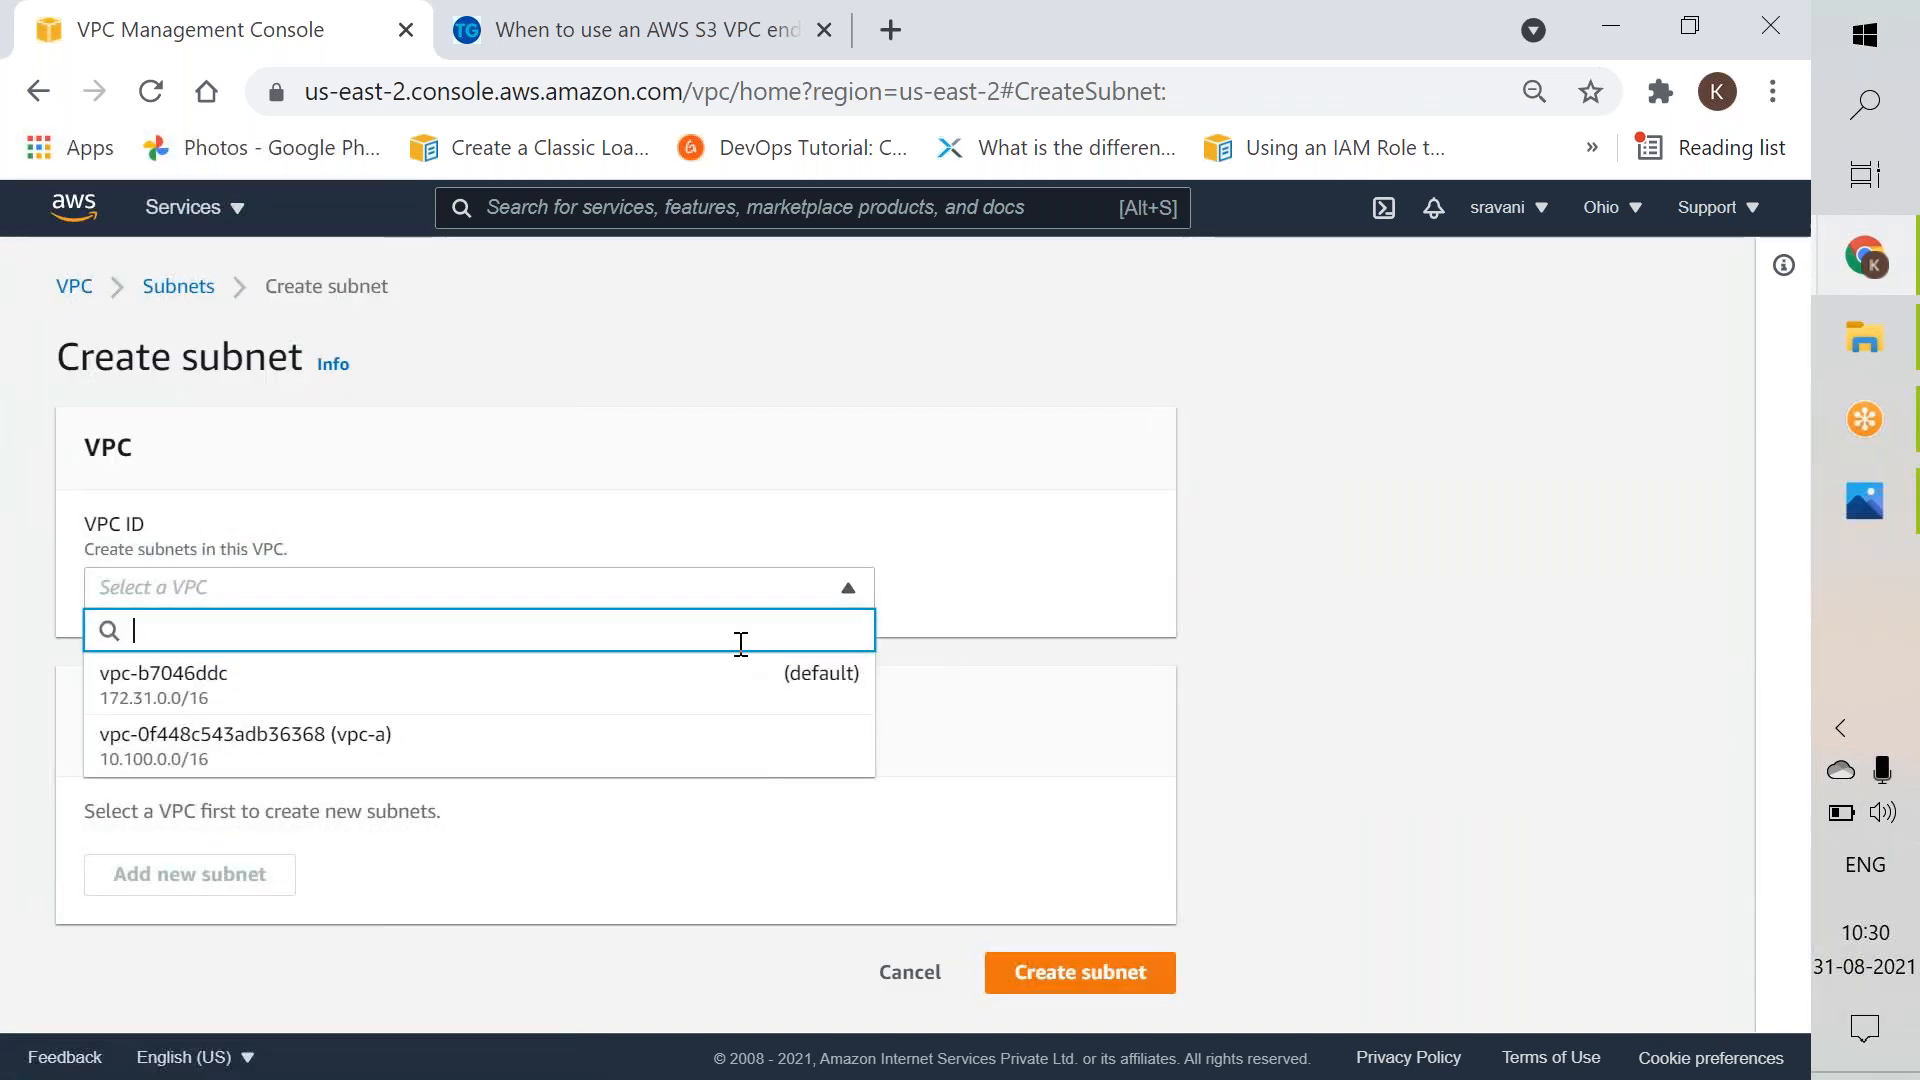
click(664, 741)
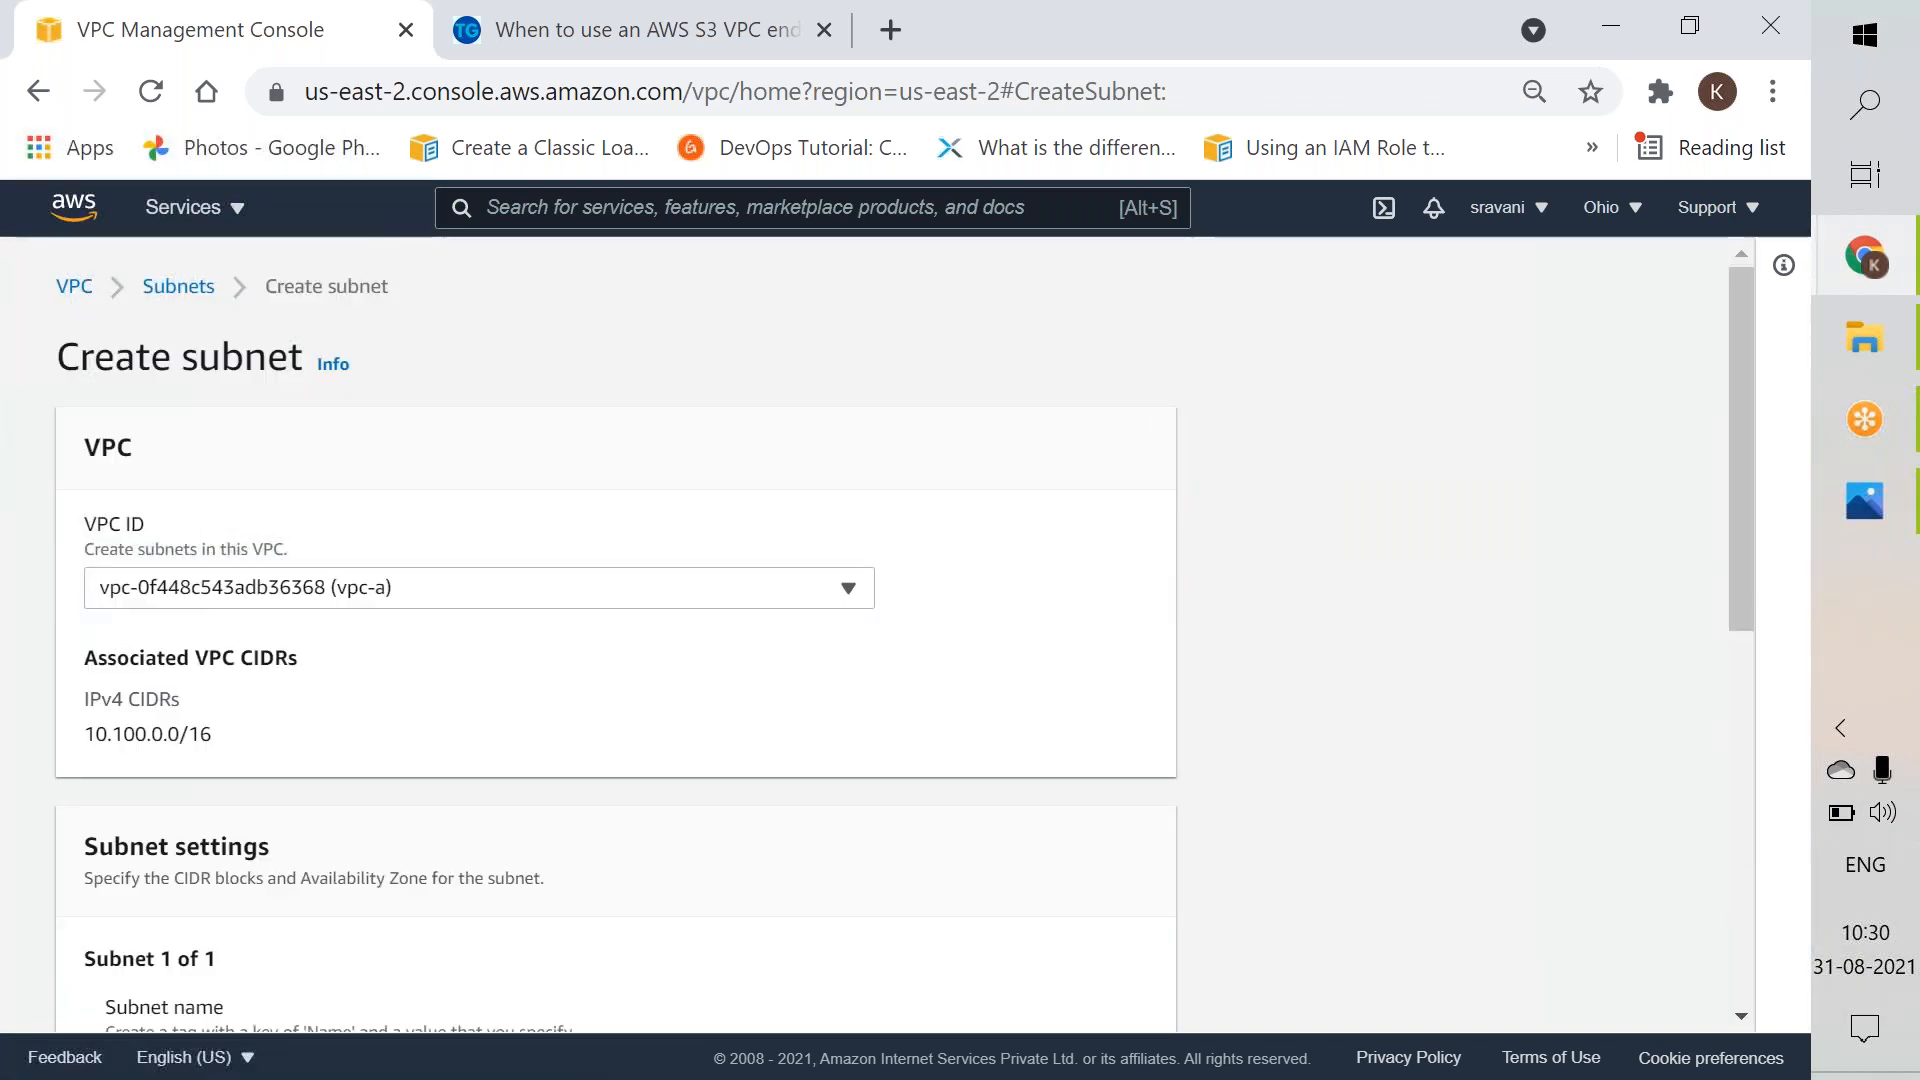
click(1742, 782)
click(365, 627)
text(1)
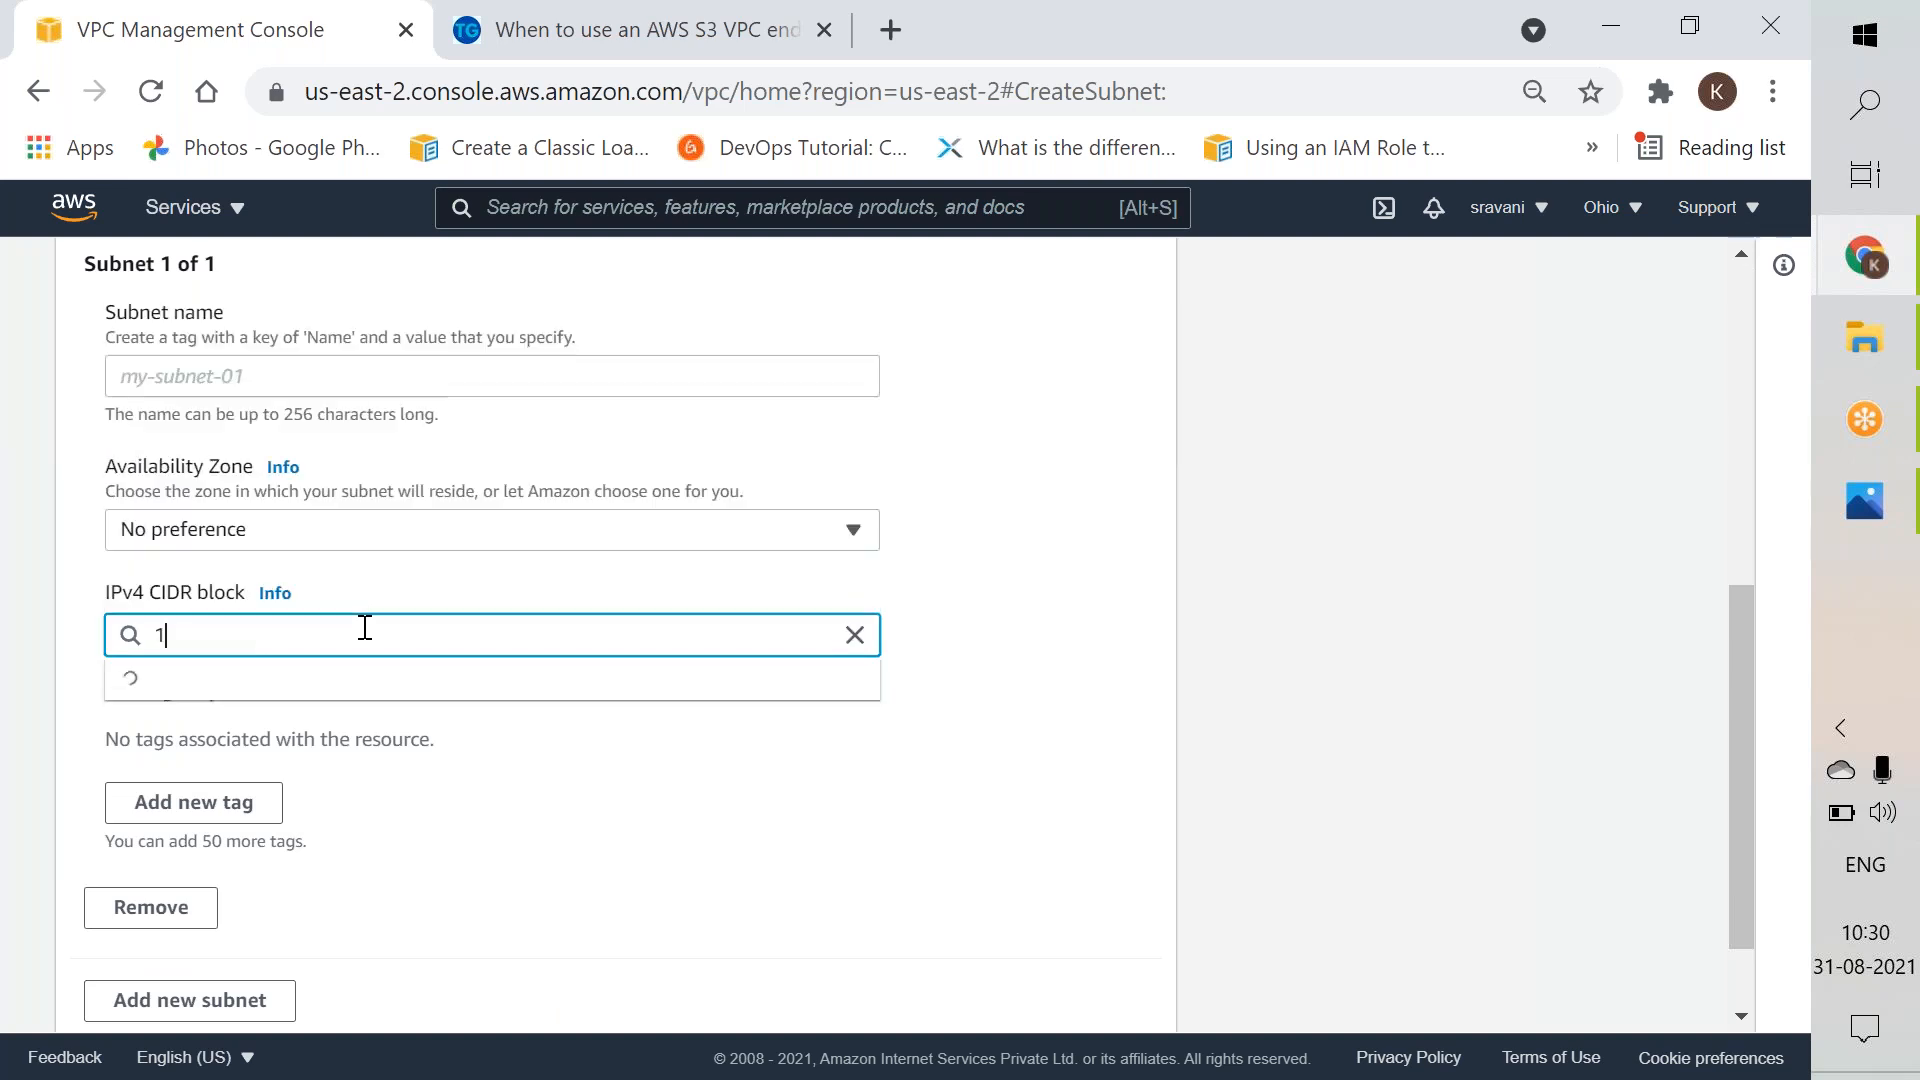
text(0.100.1.0/24)
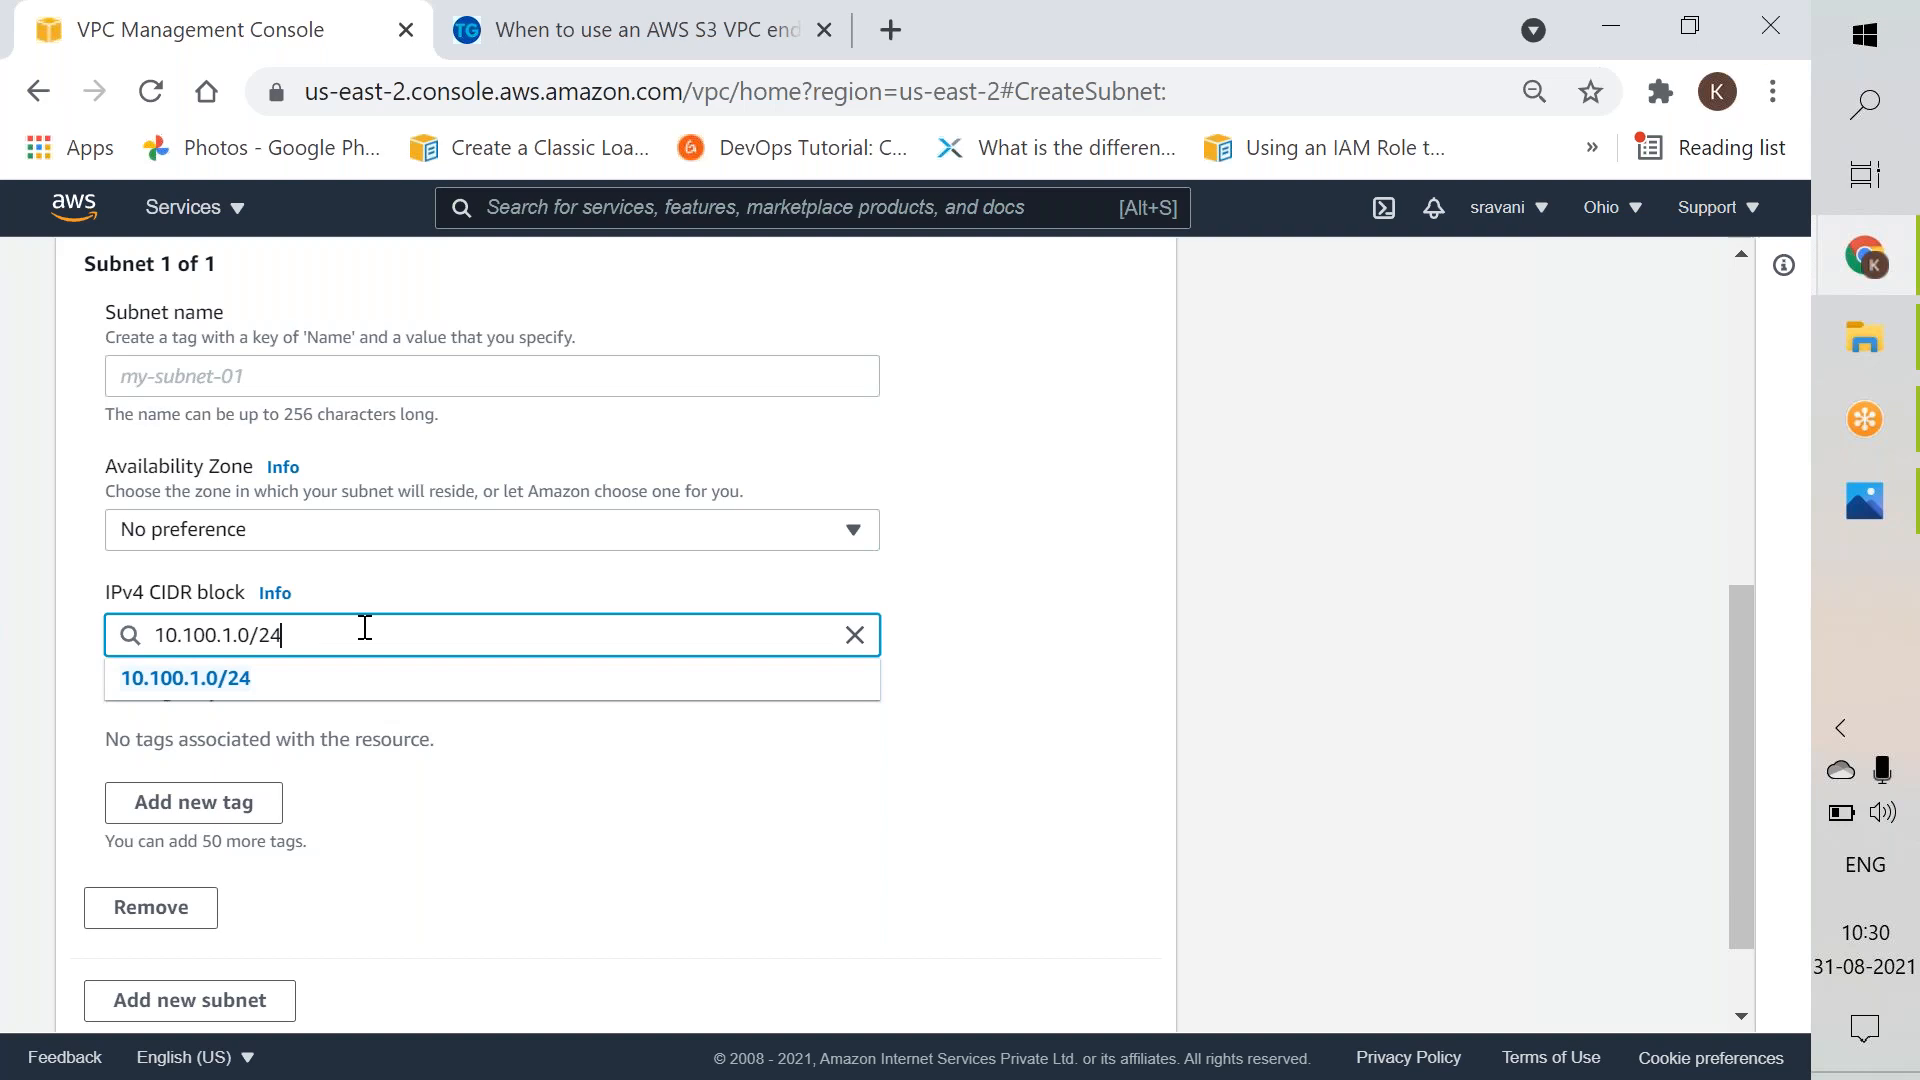
click(342, 688)
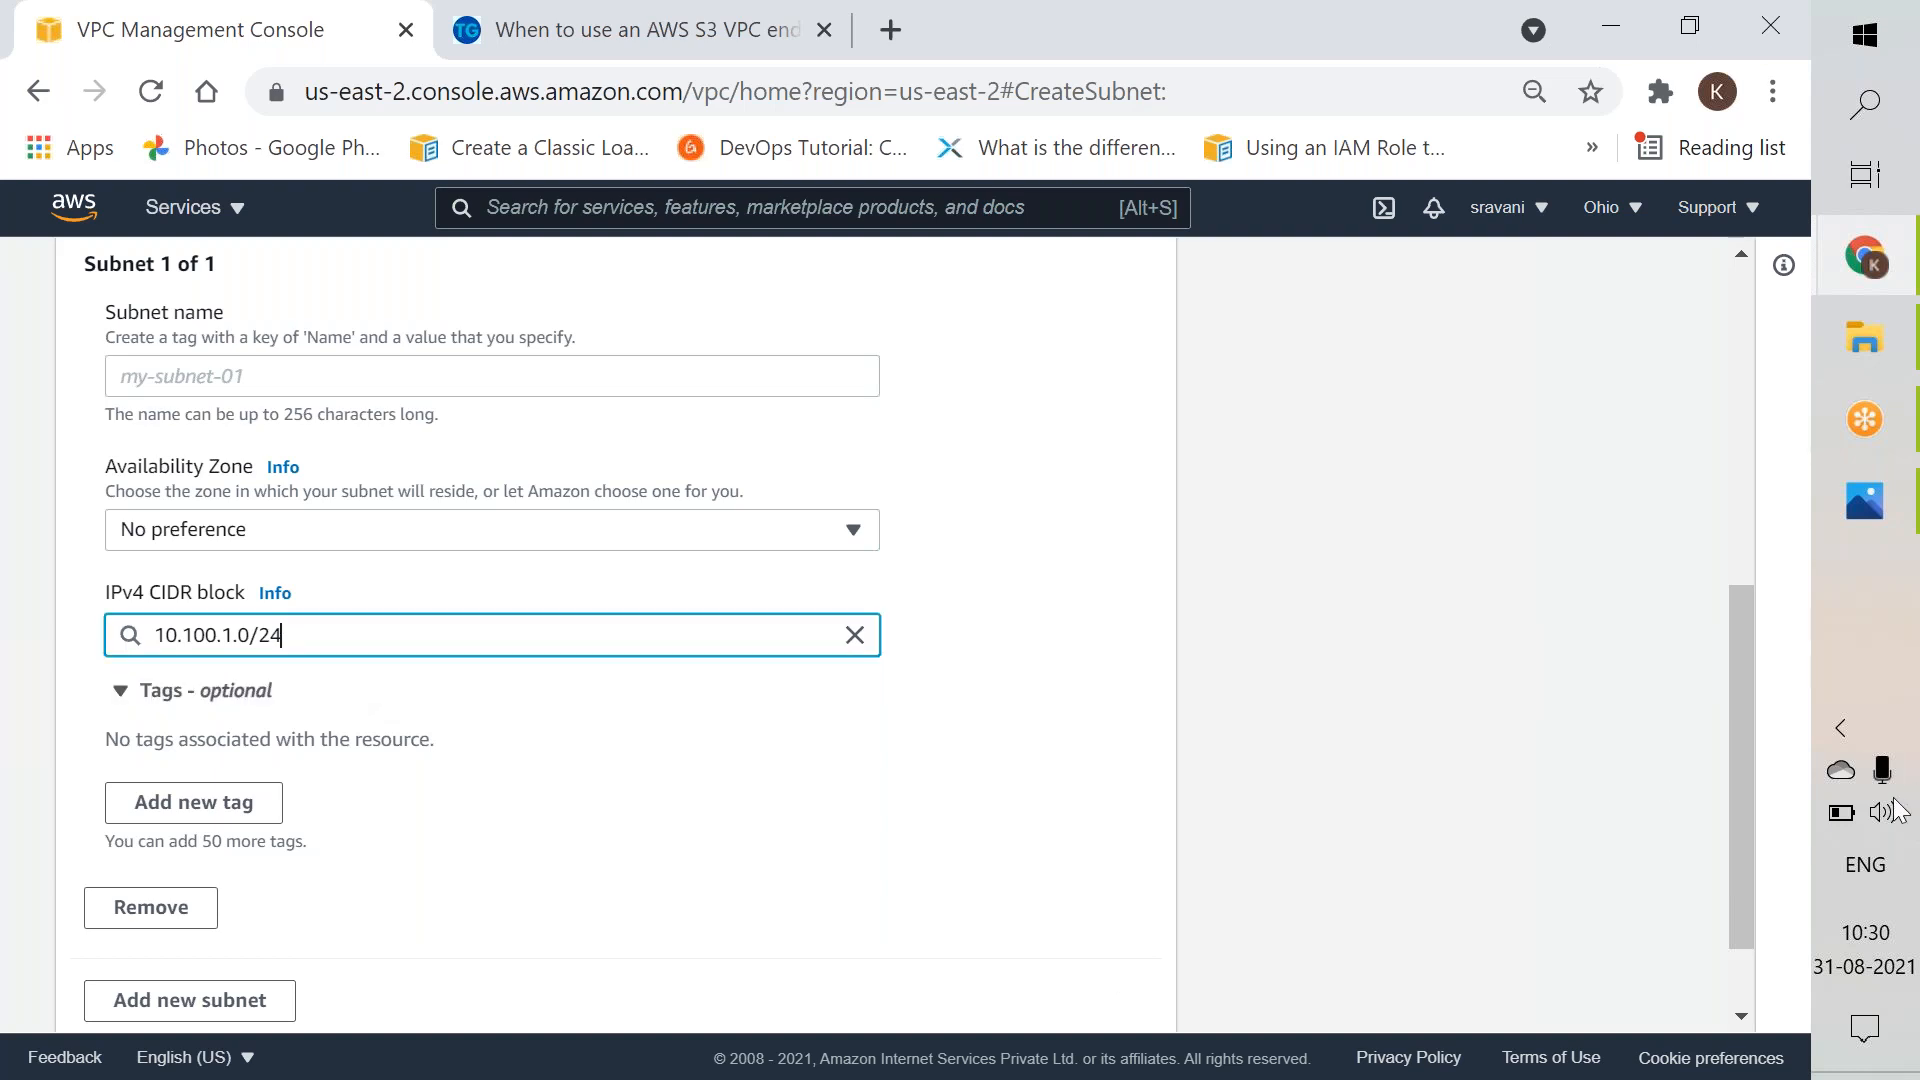
click(1732, 977)
click(1128, 985)
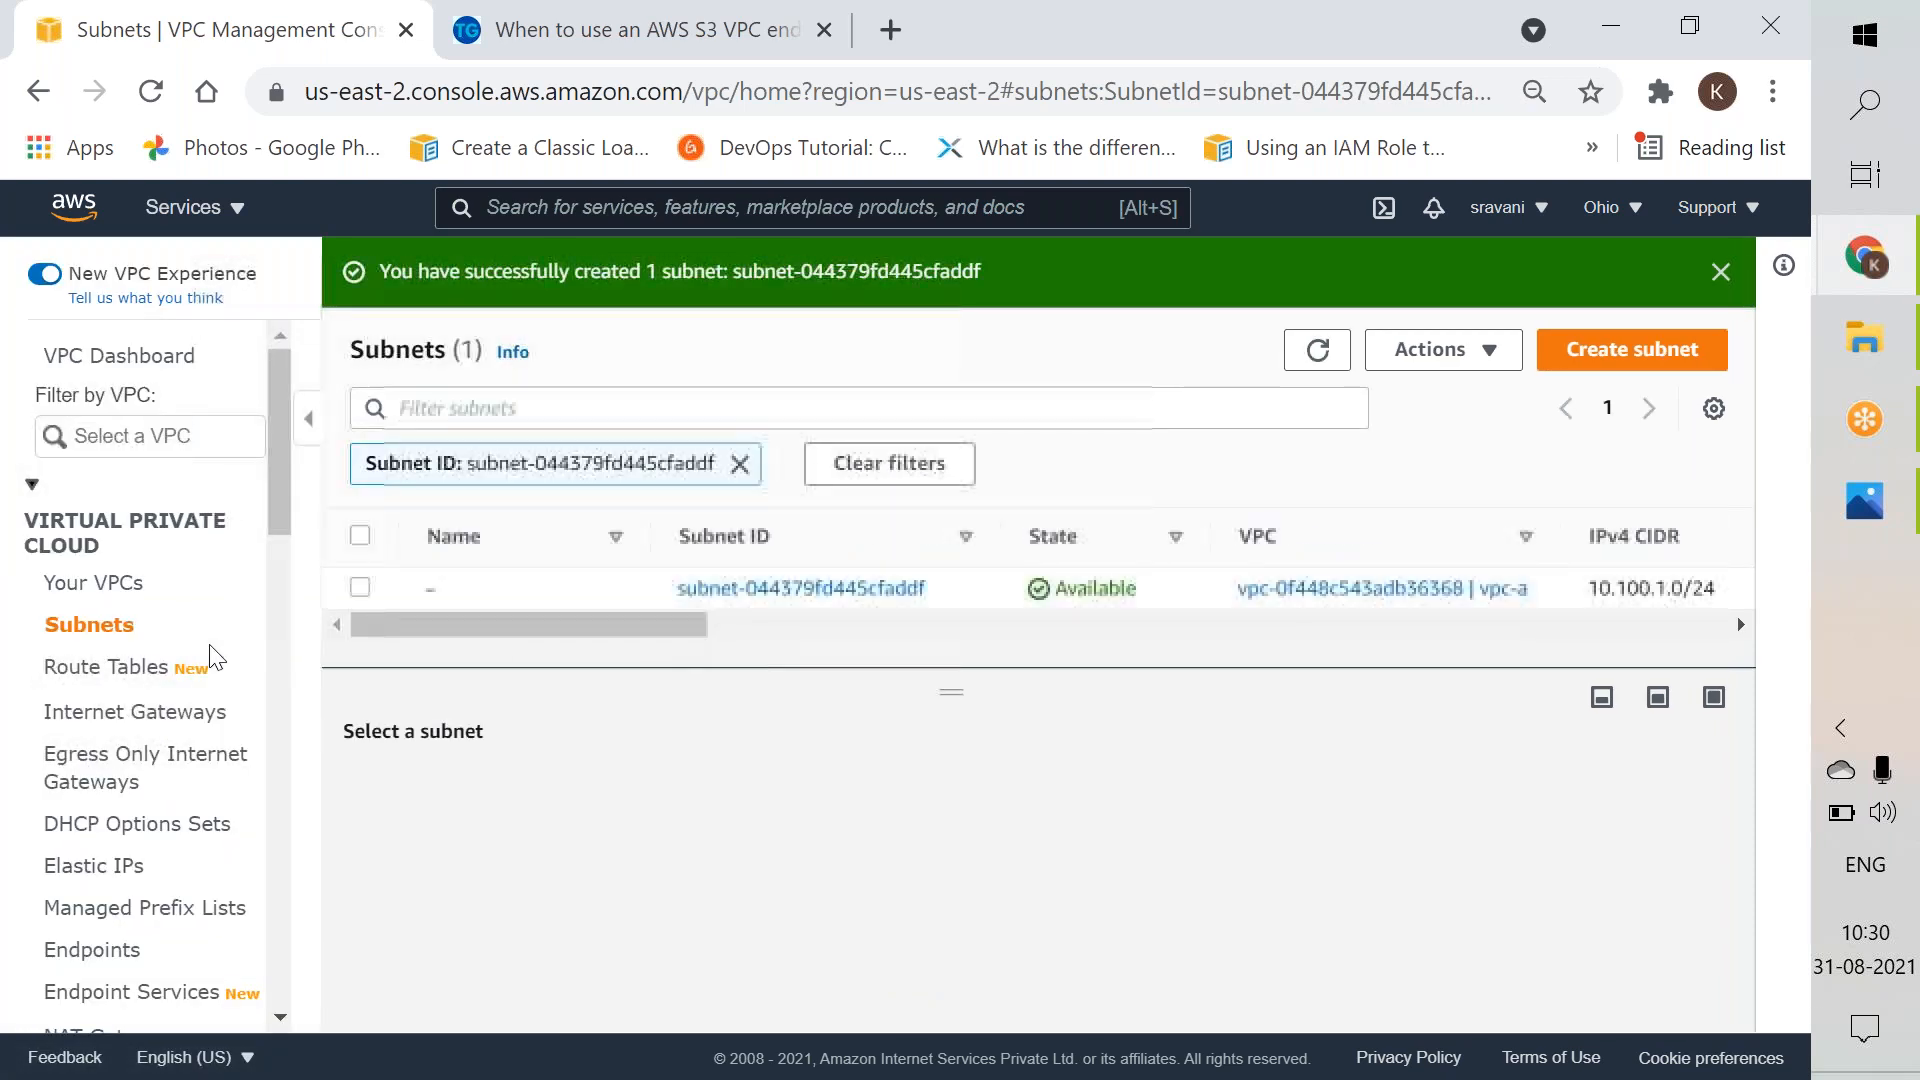
Step: Create an internet gateway with the name tag igw
click(148, 712)
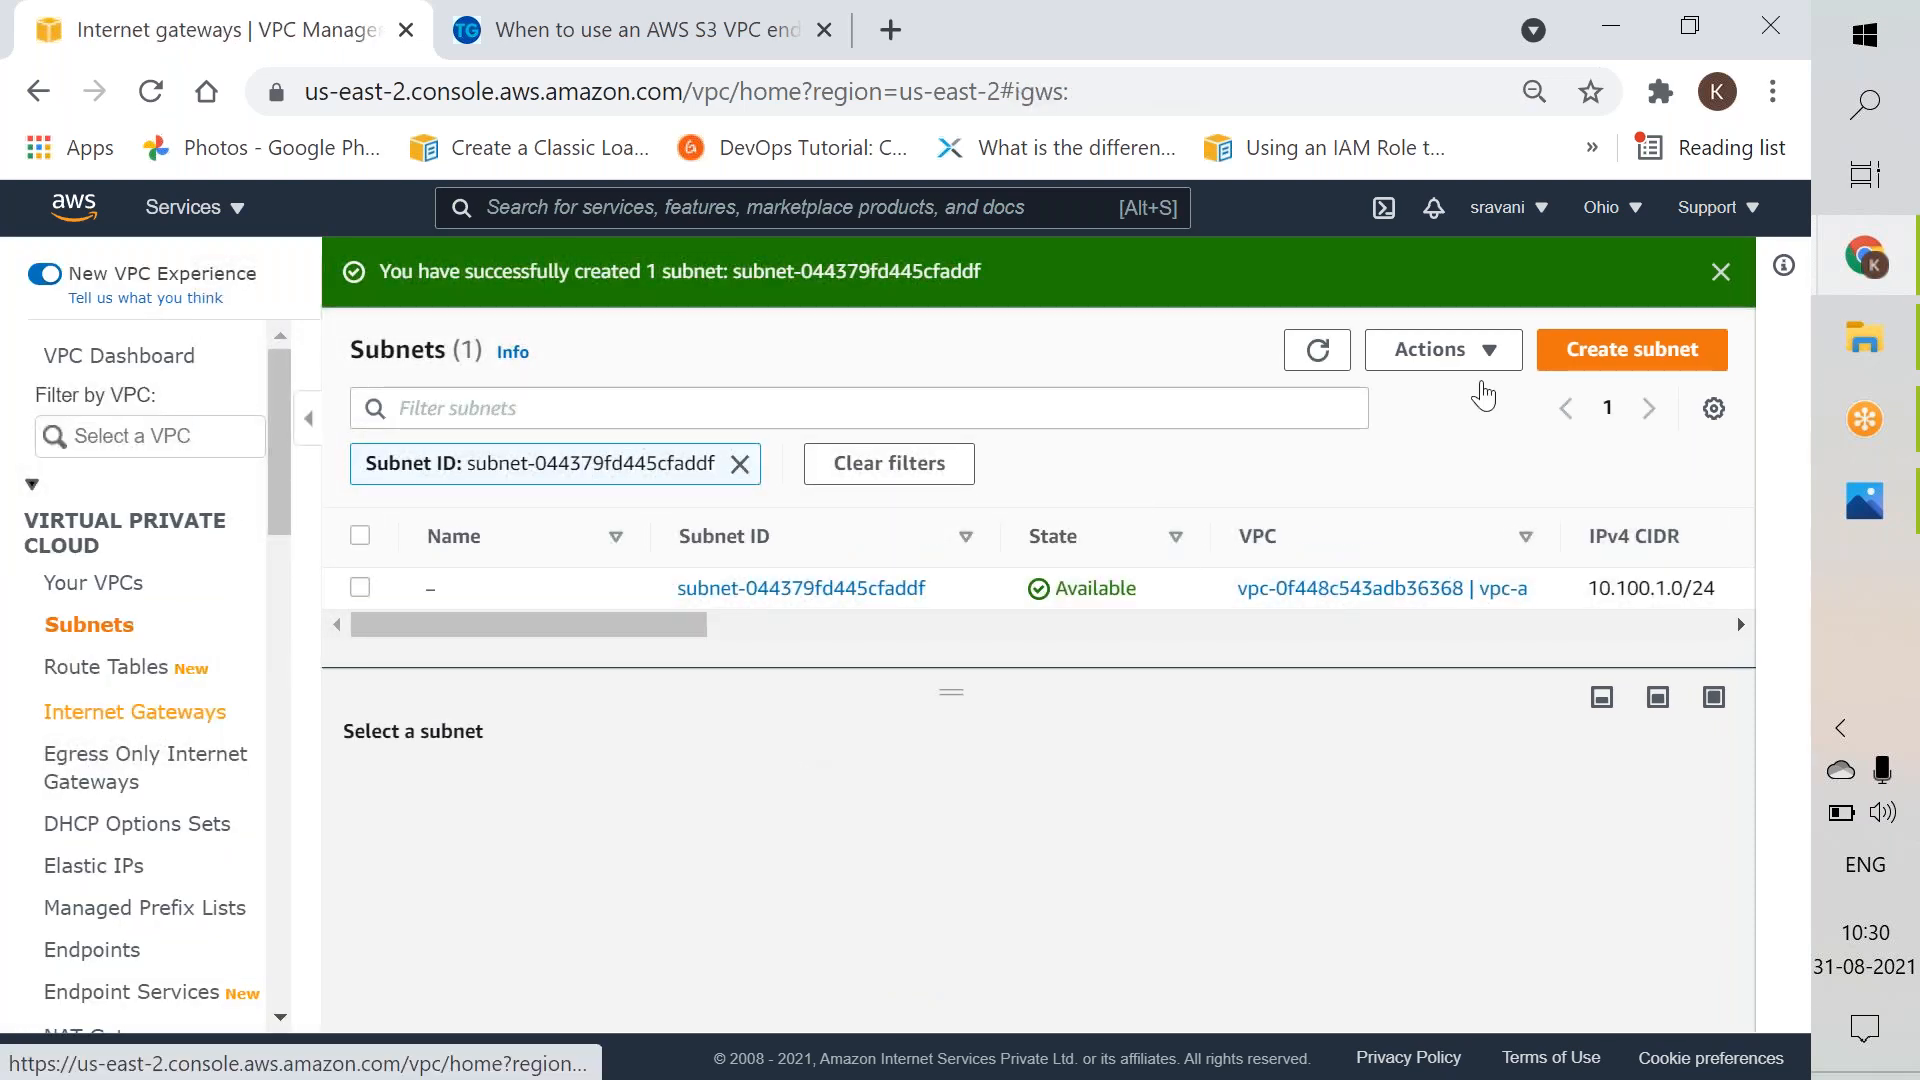
click(1583, 284)
click(534, 666)
text(igw)
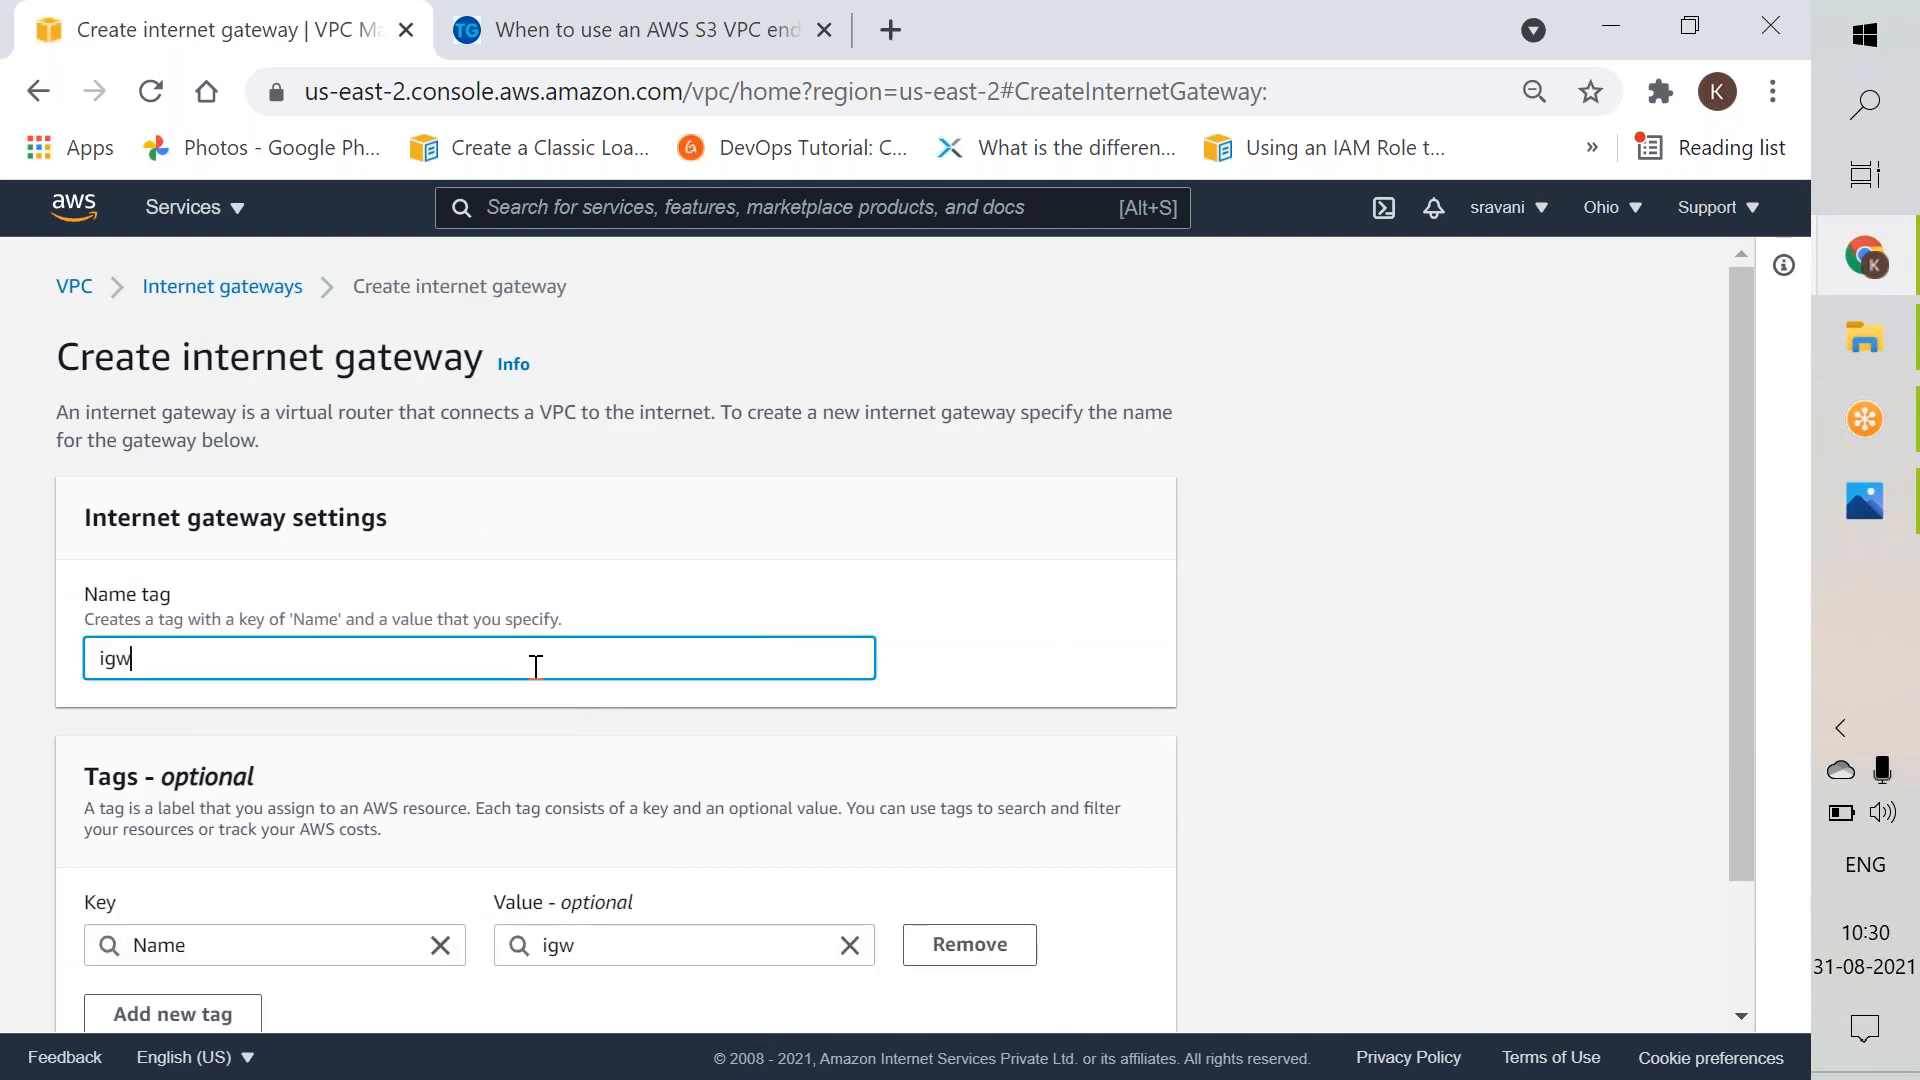
scroll(900, 840, down, 2)
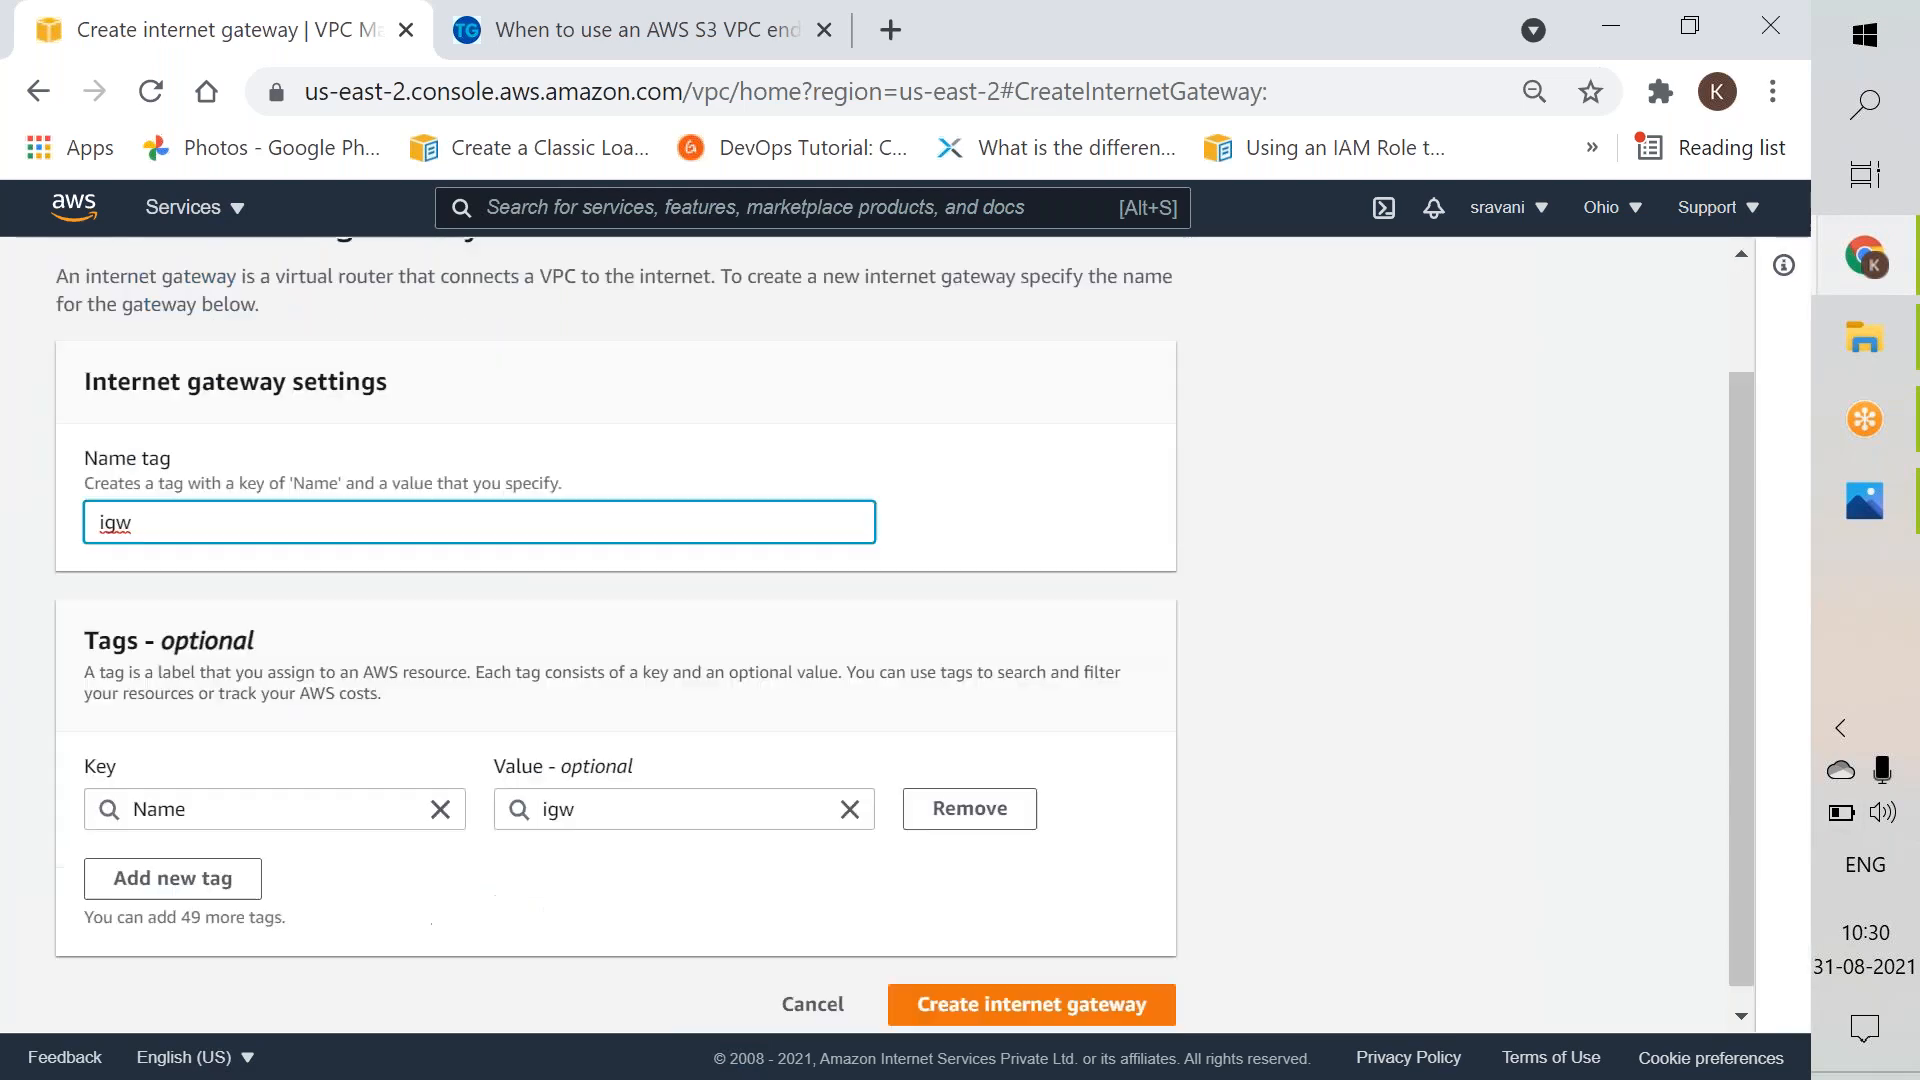
click(1088, 1004)
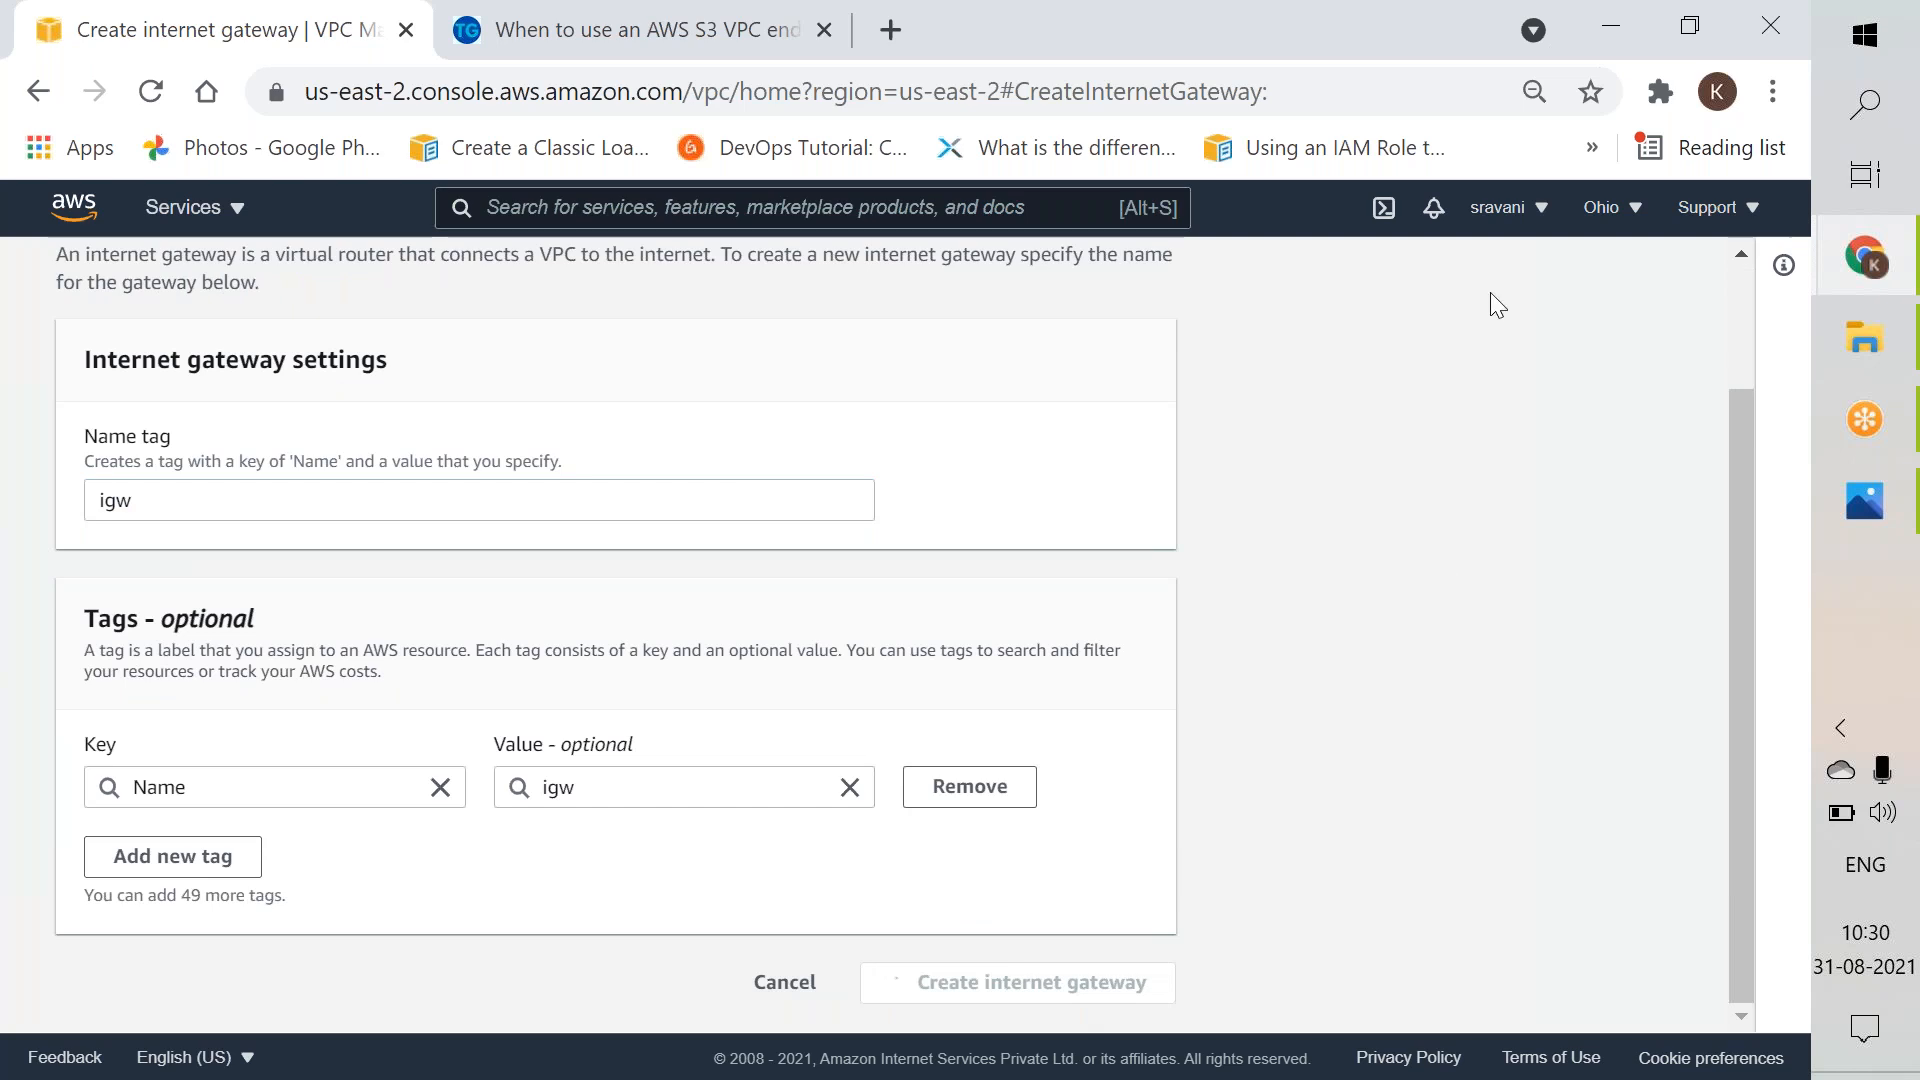
Step: Attach the new internet gateway to vpc-a
click(1492, 286)
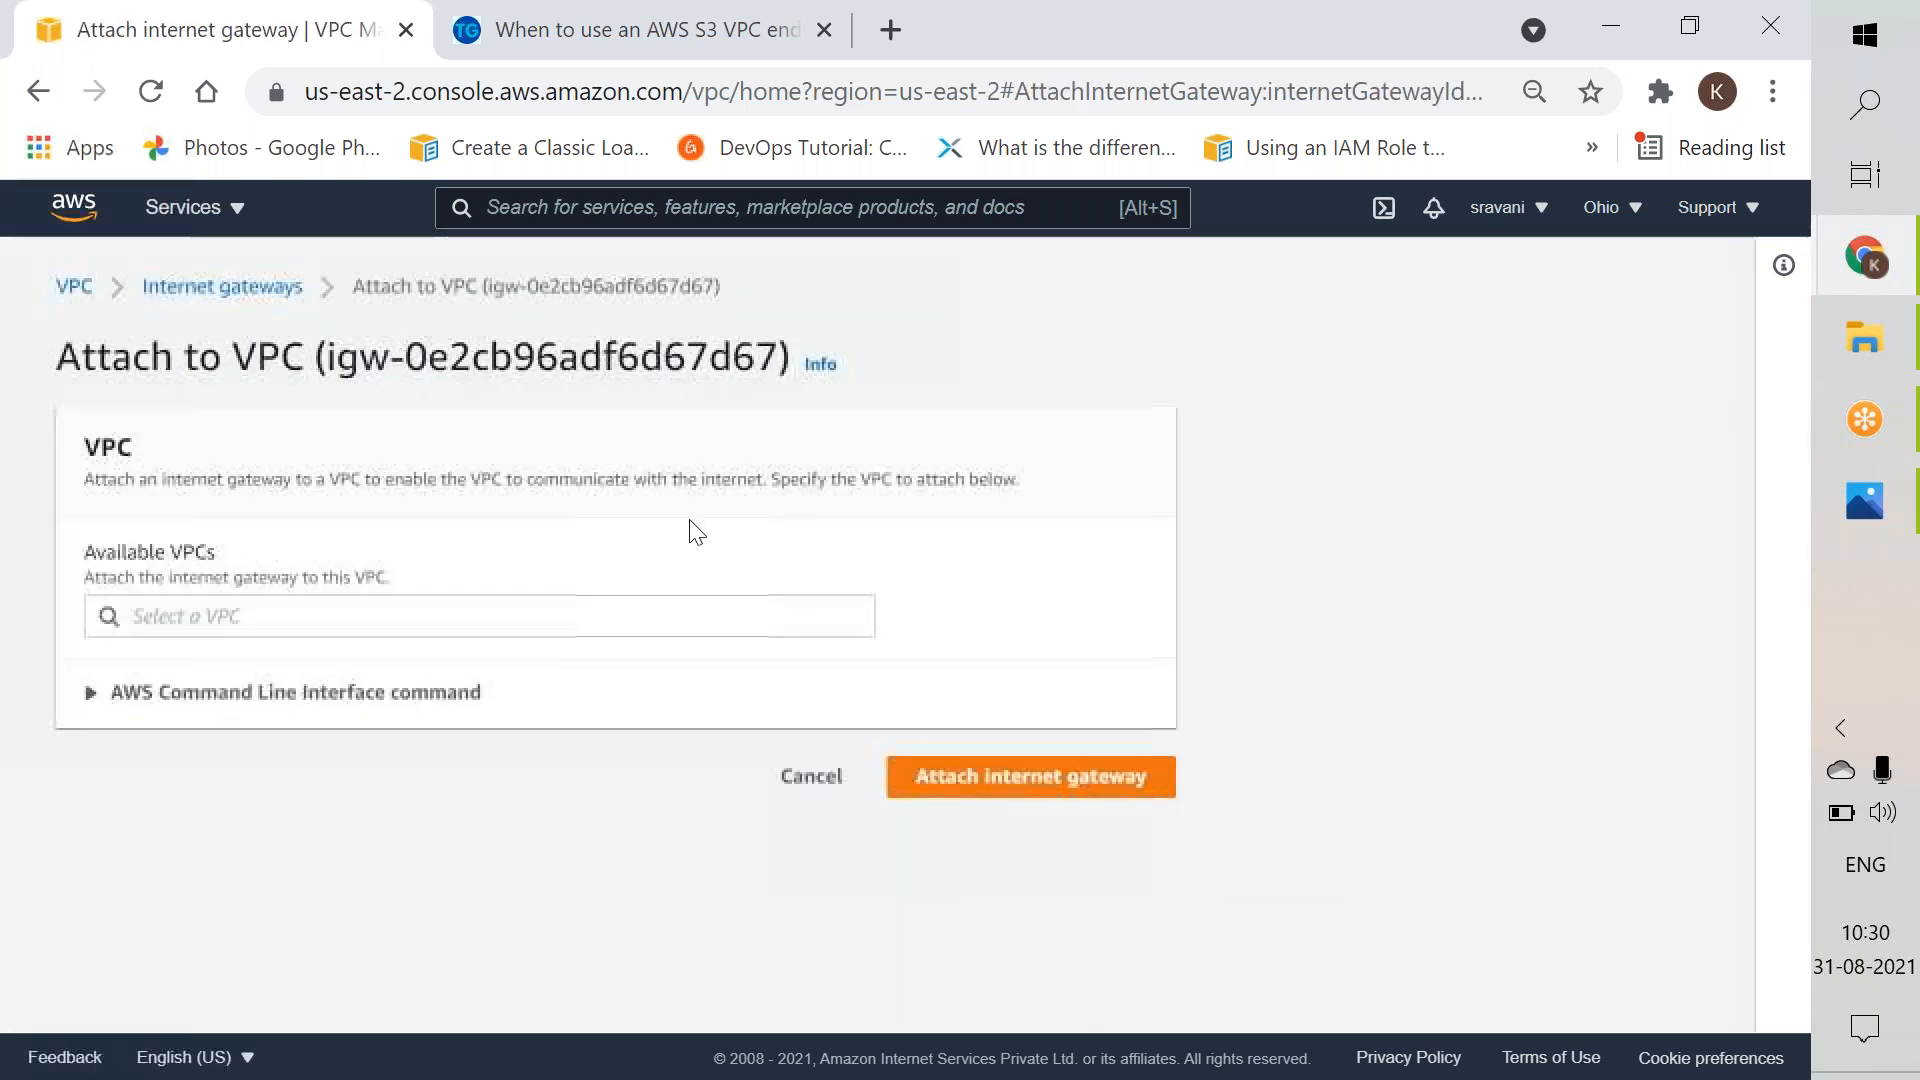
click(605, 607)
click(531, 663)
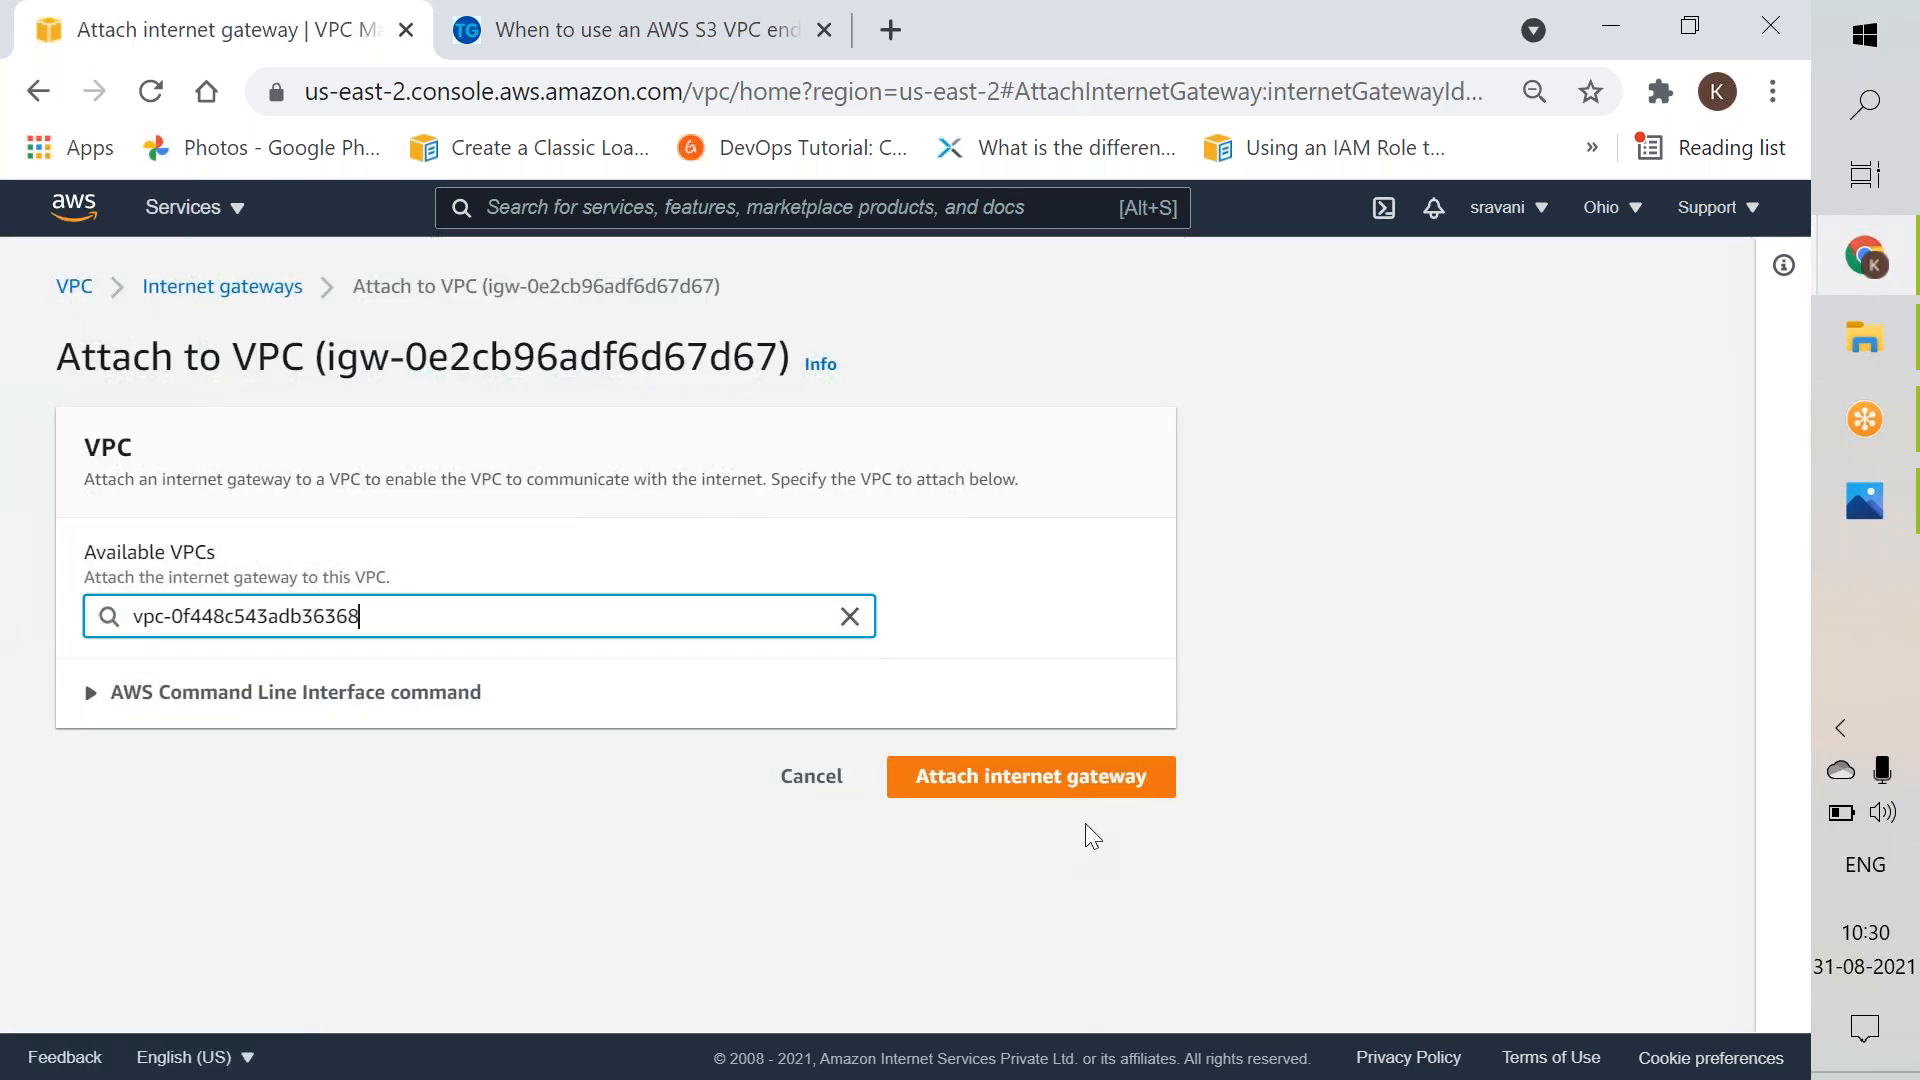
click(1030, 777)
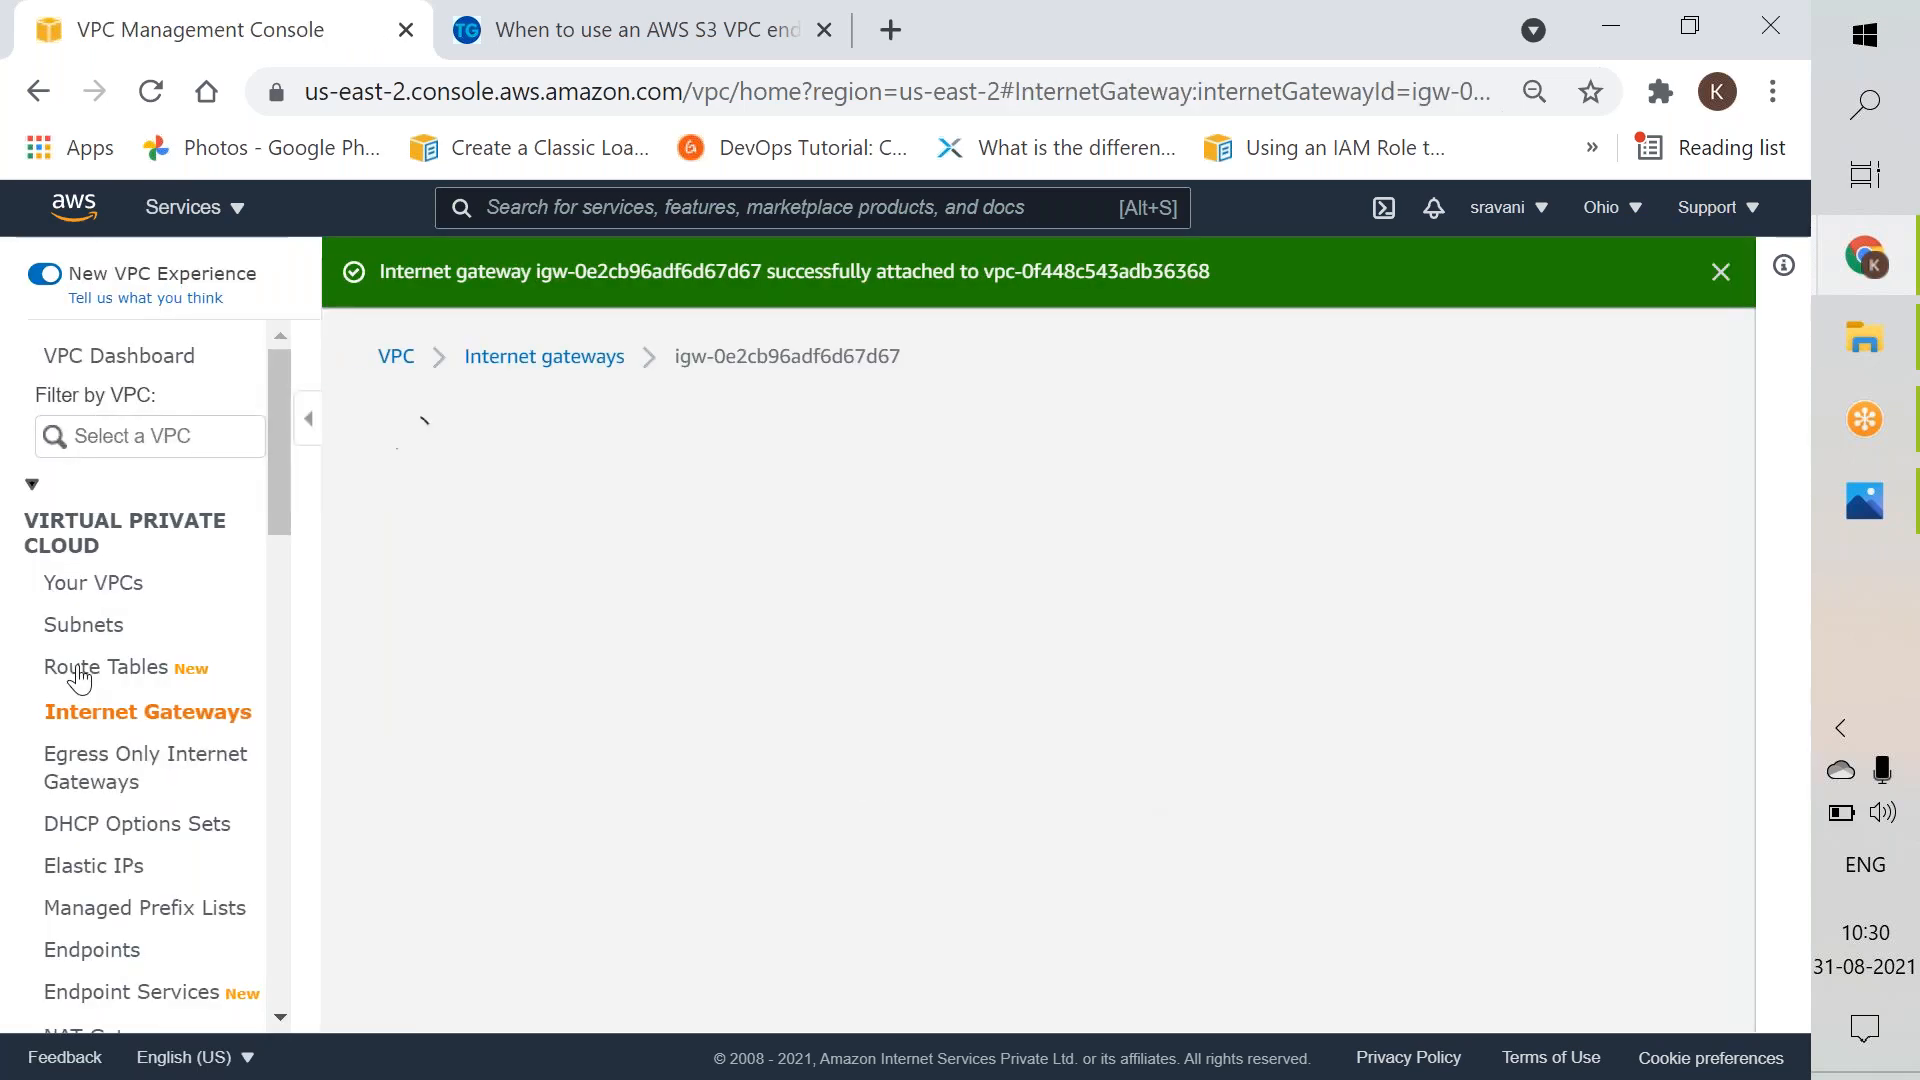
Step: Create a route table named public-vpc-a for vpc-a
click(79, 678)
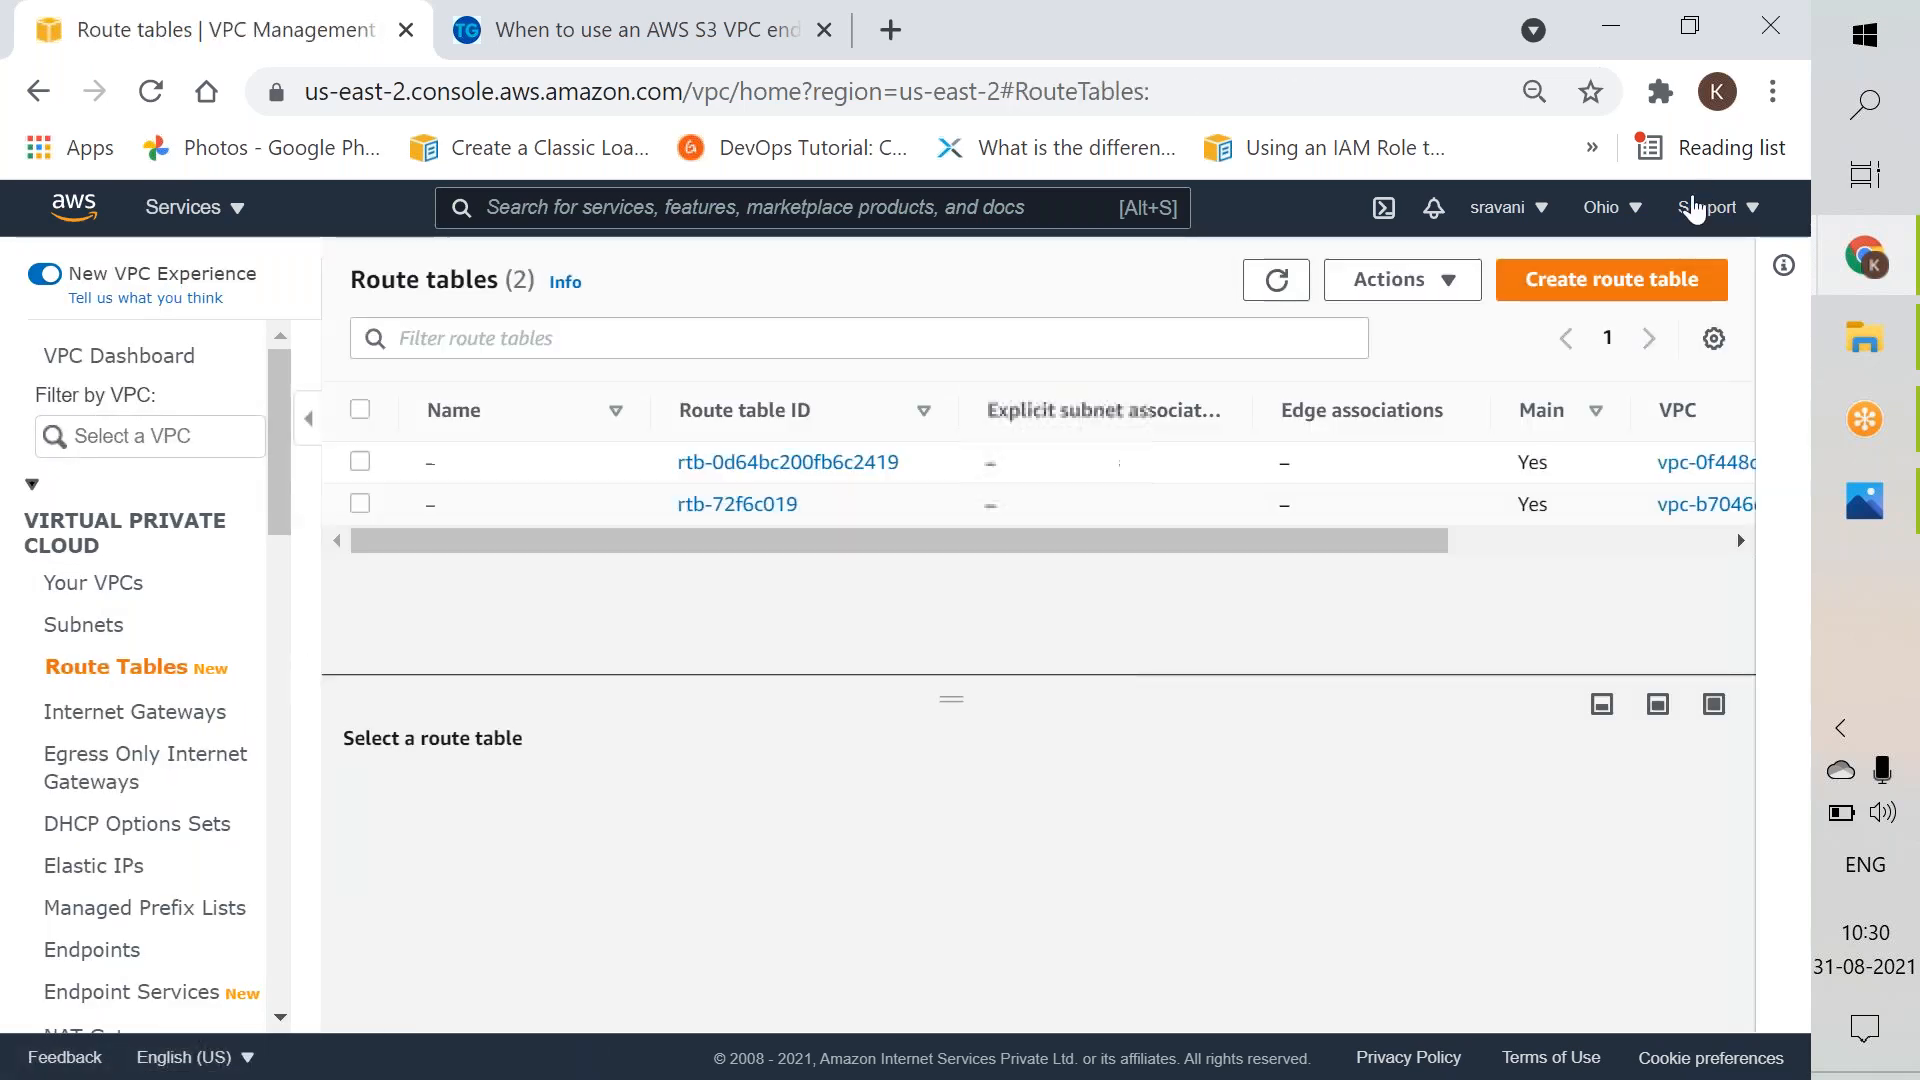
click(1638, 266)
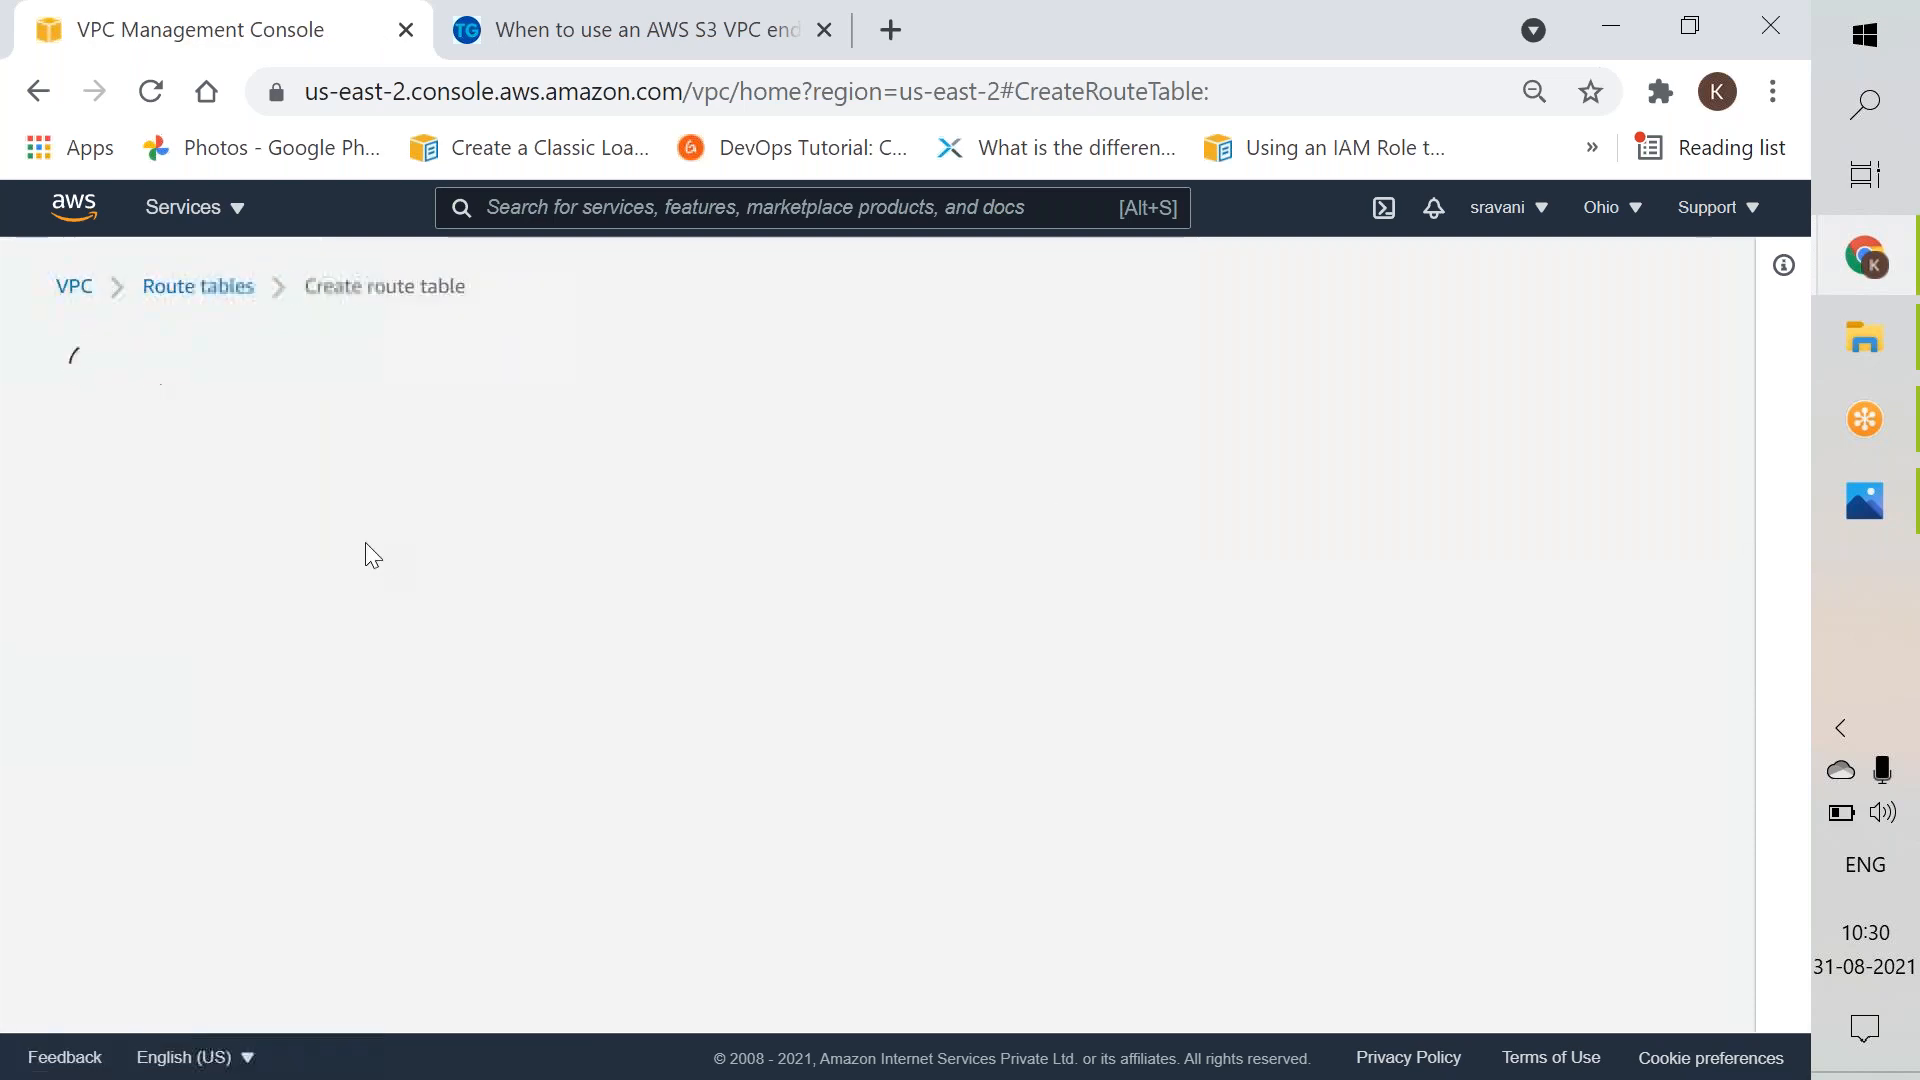
text(pub)
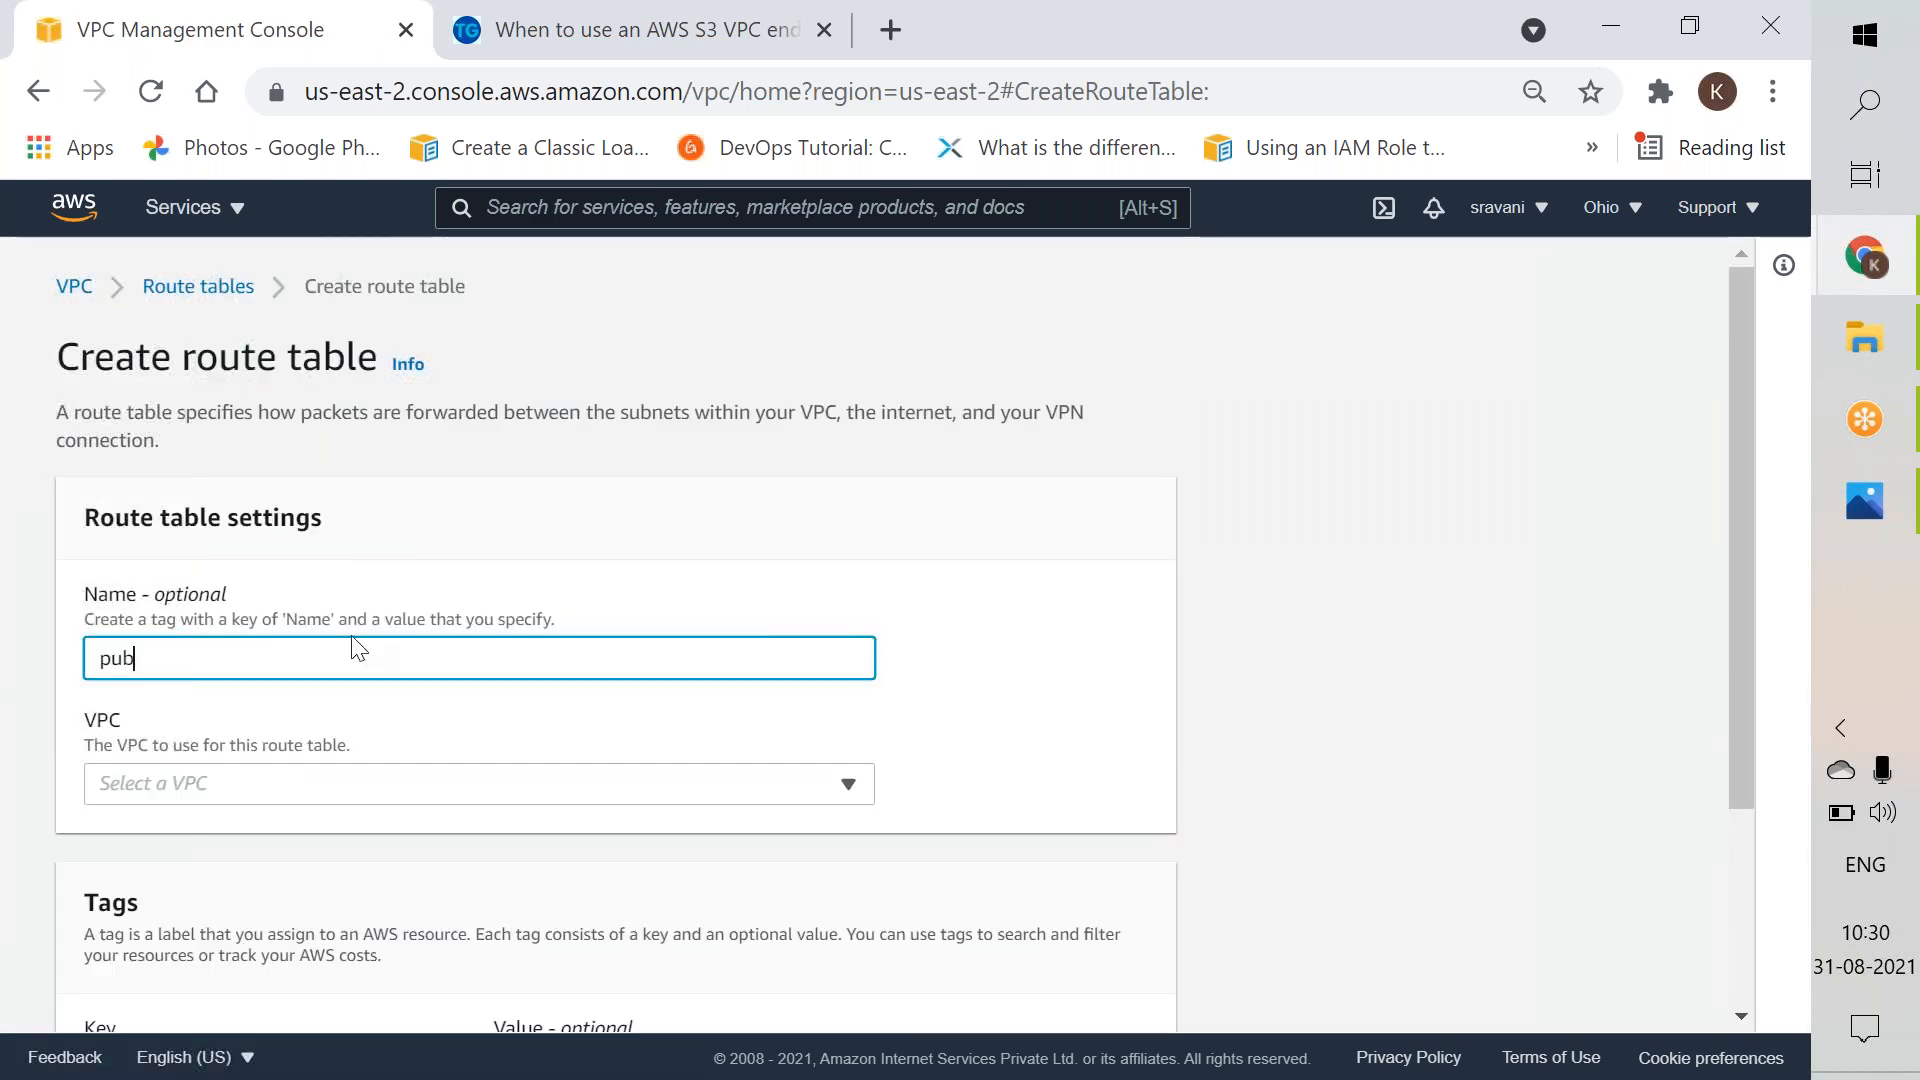
text(lic-vpc-a)
click(257, 800)
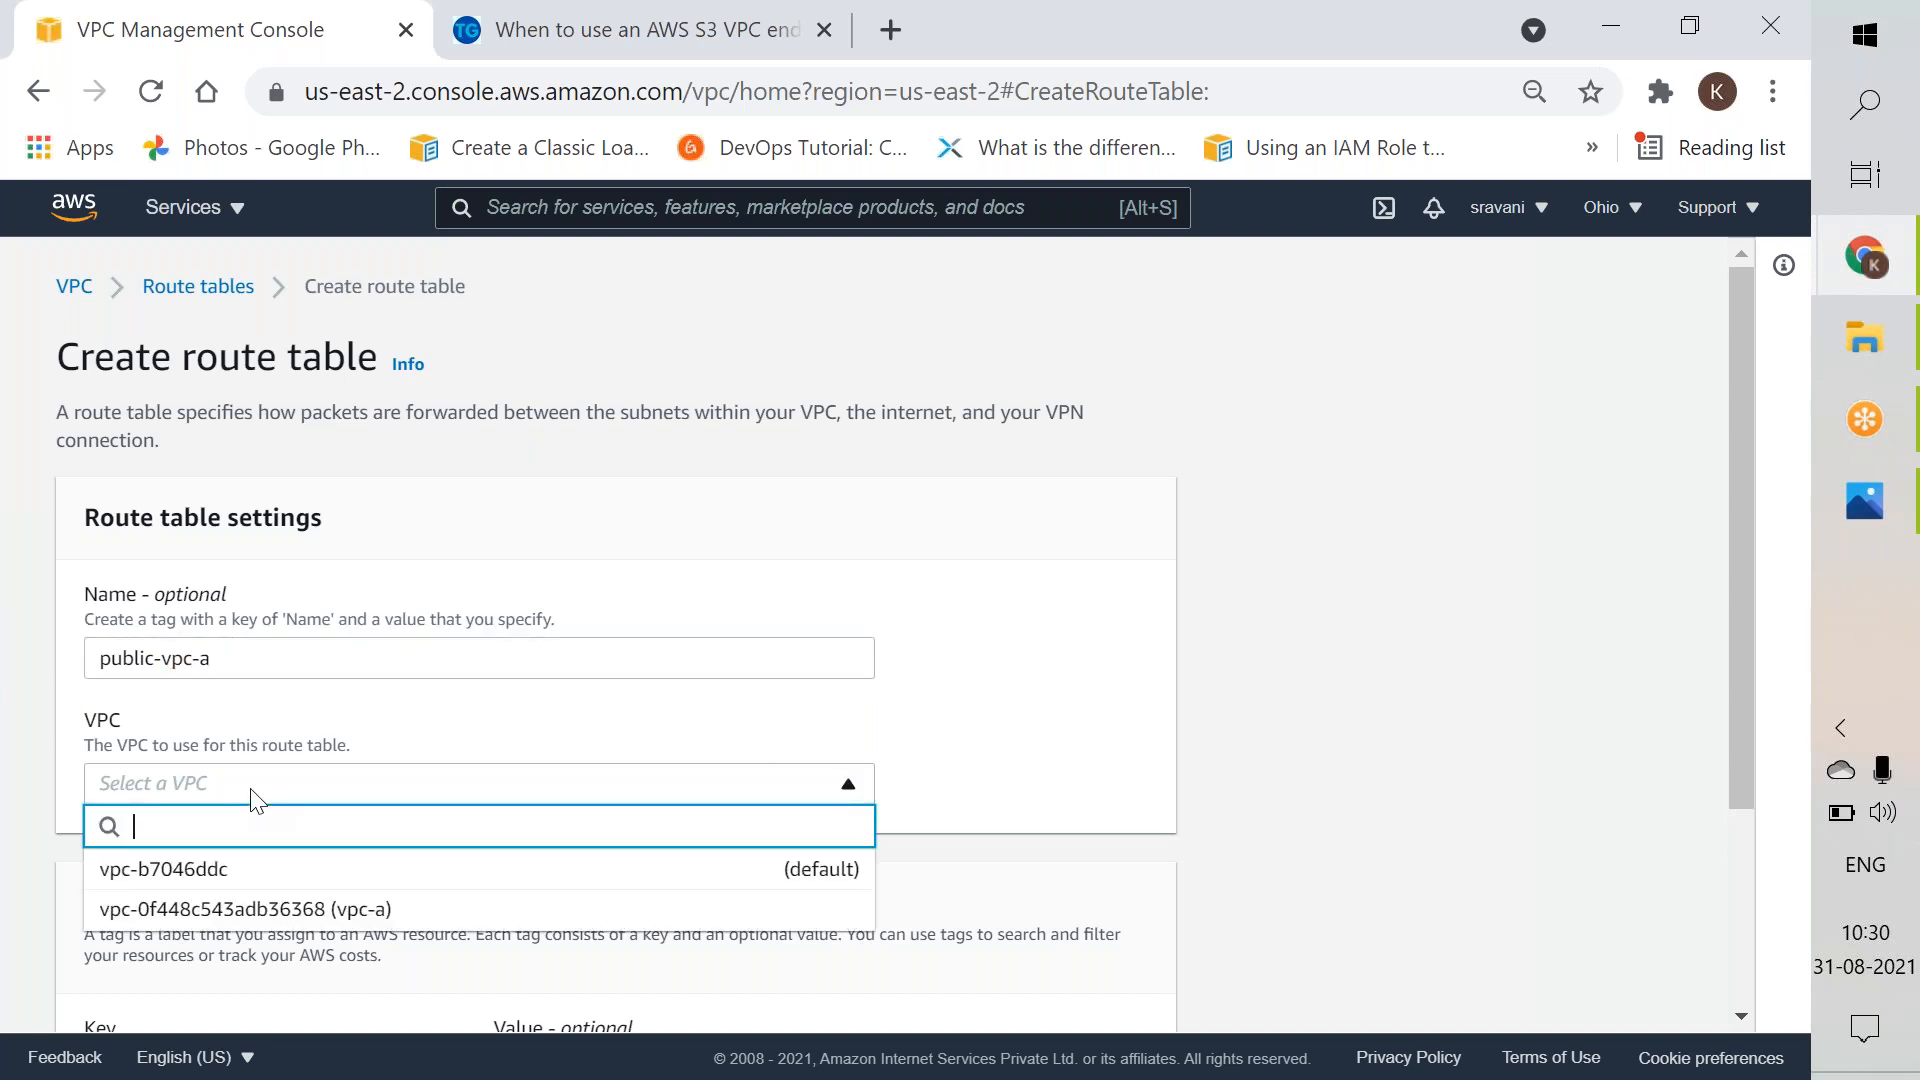
click(240, 911)
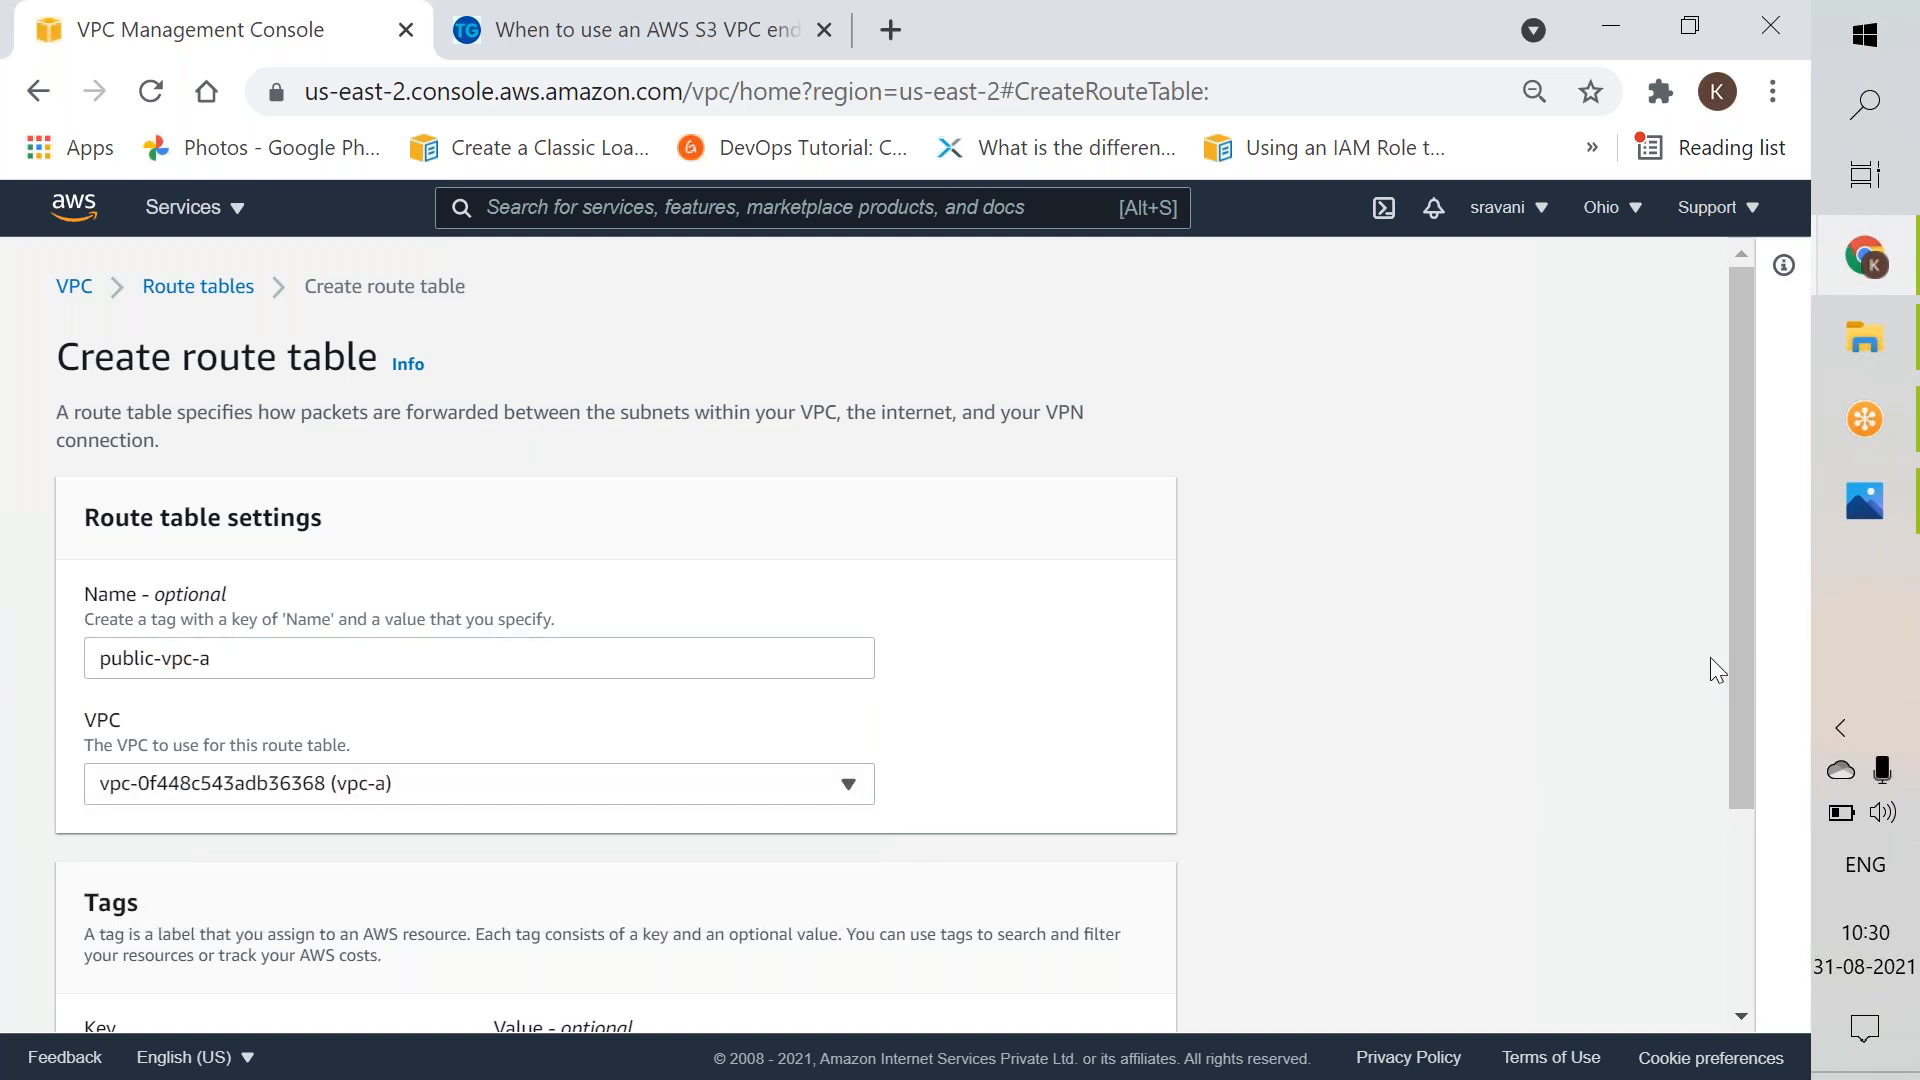
drag(1743, 690, 1739, 994)
click(966, 987)
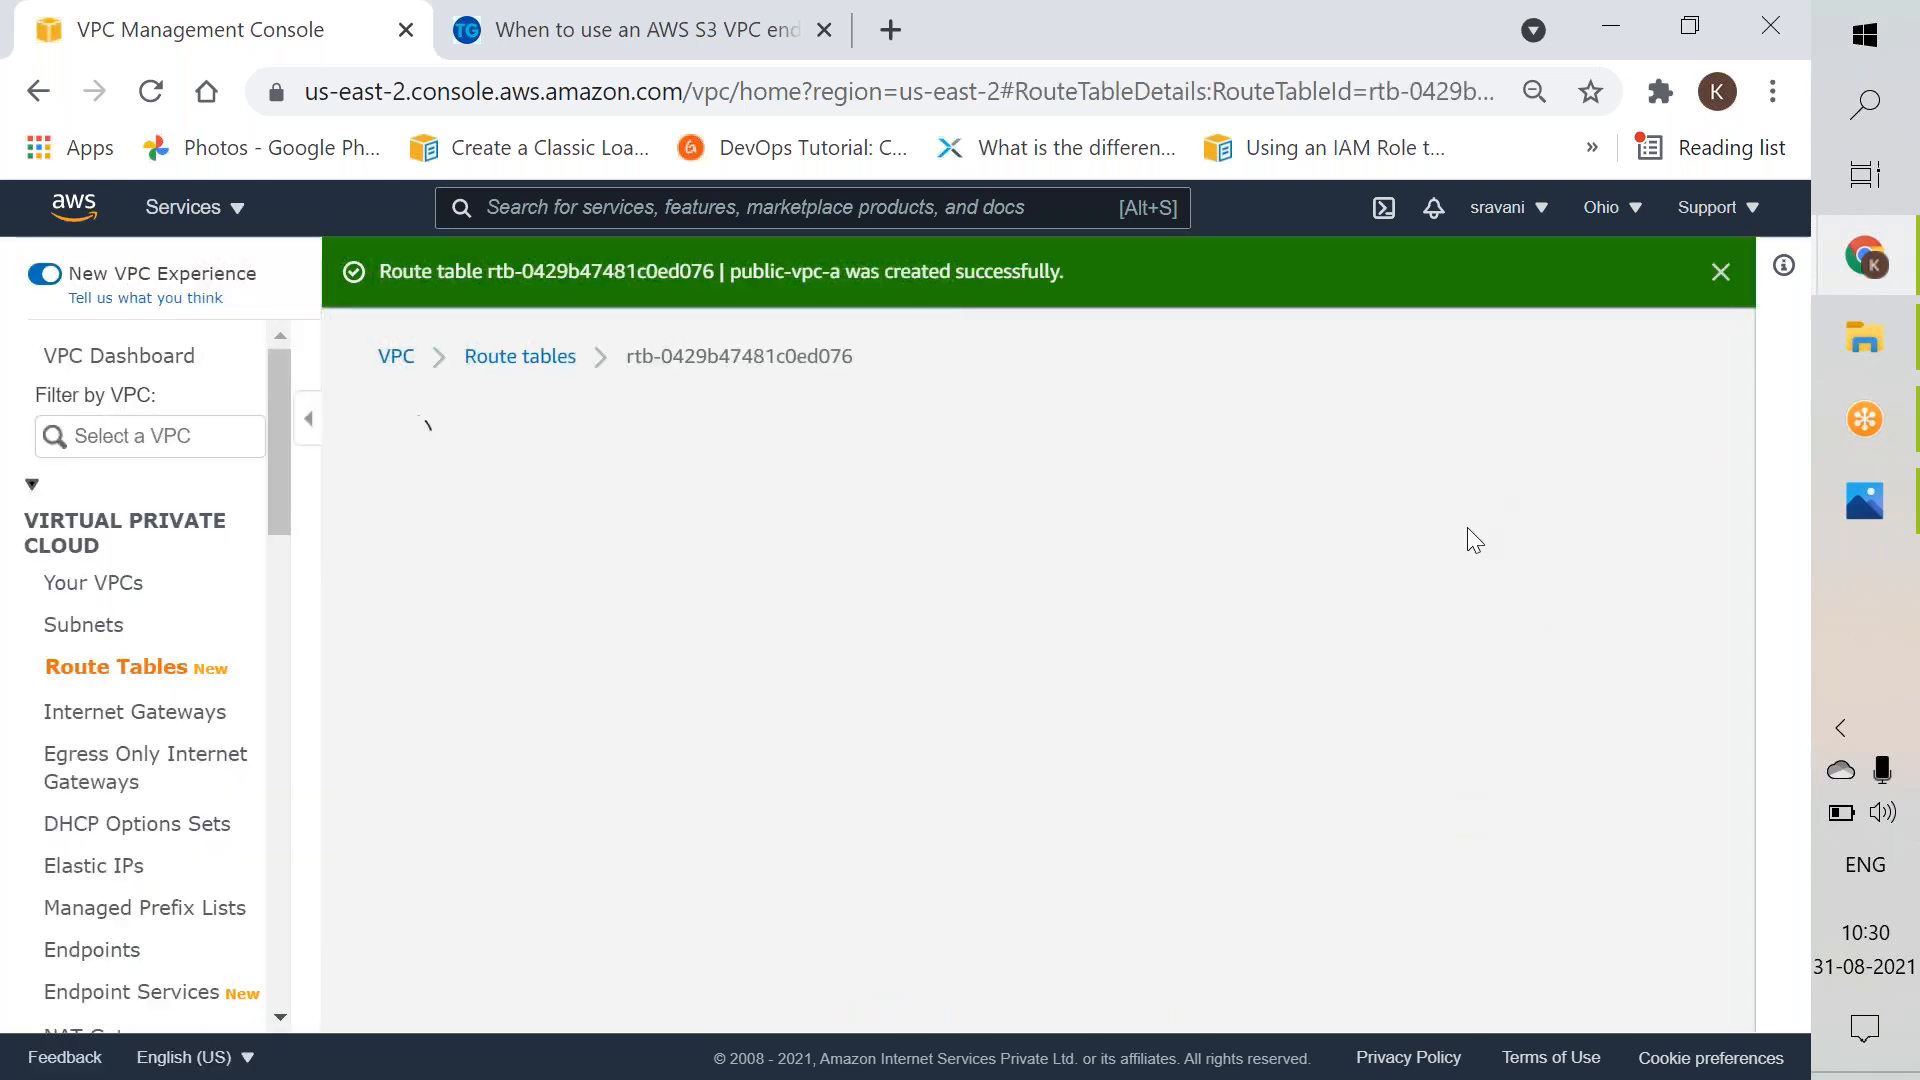
click(1565, 427)
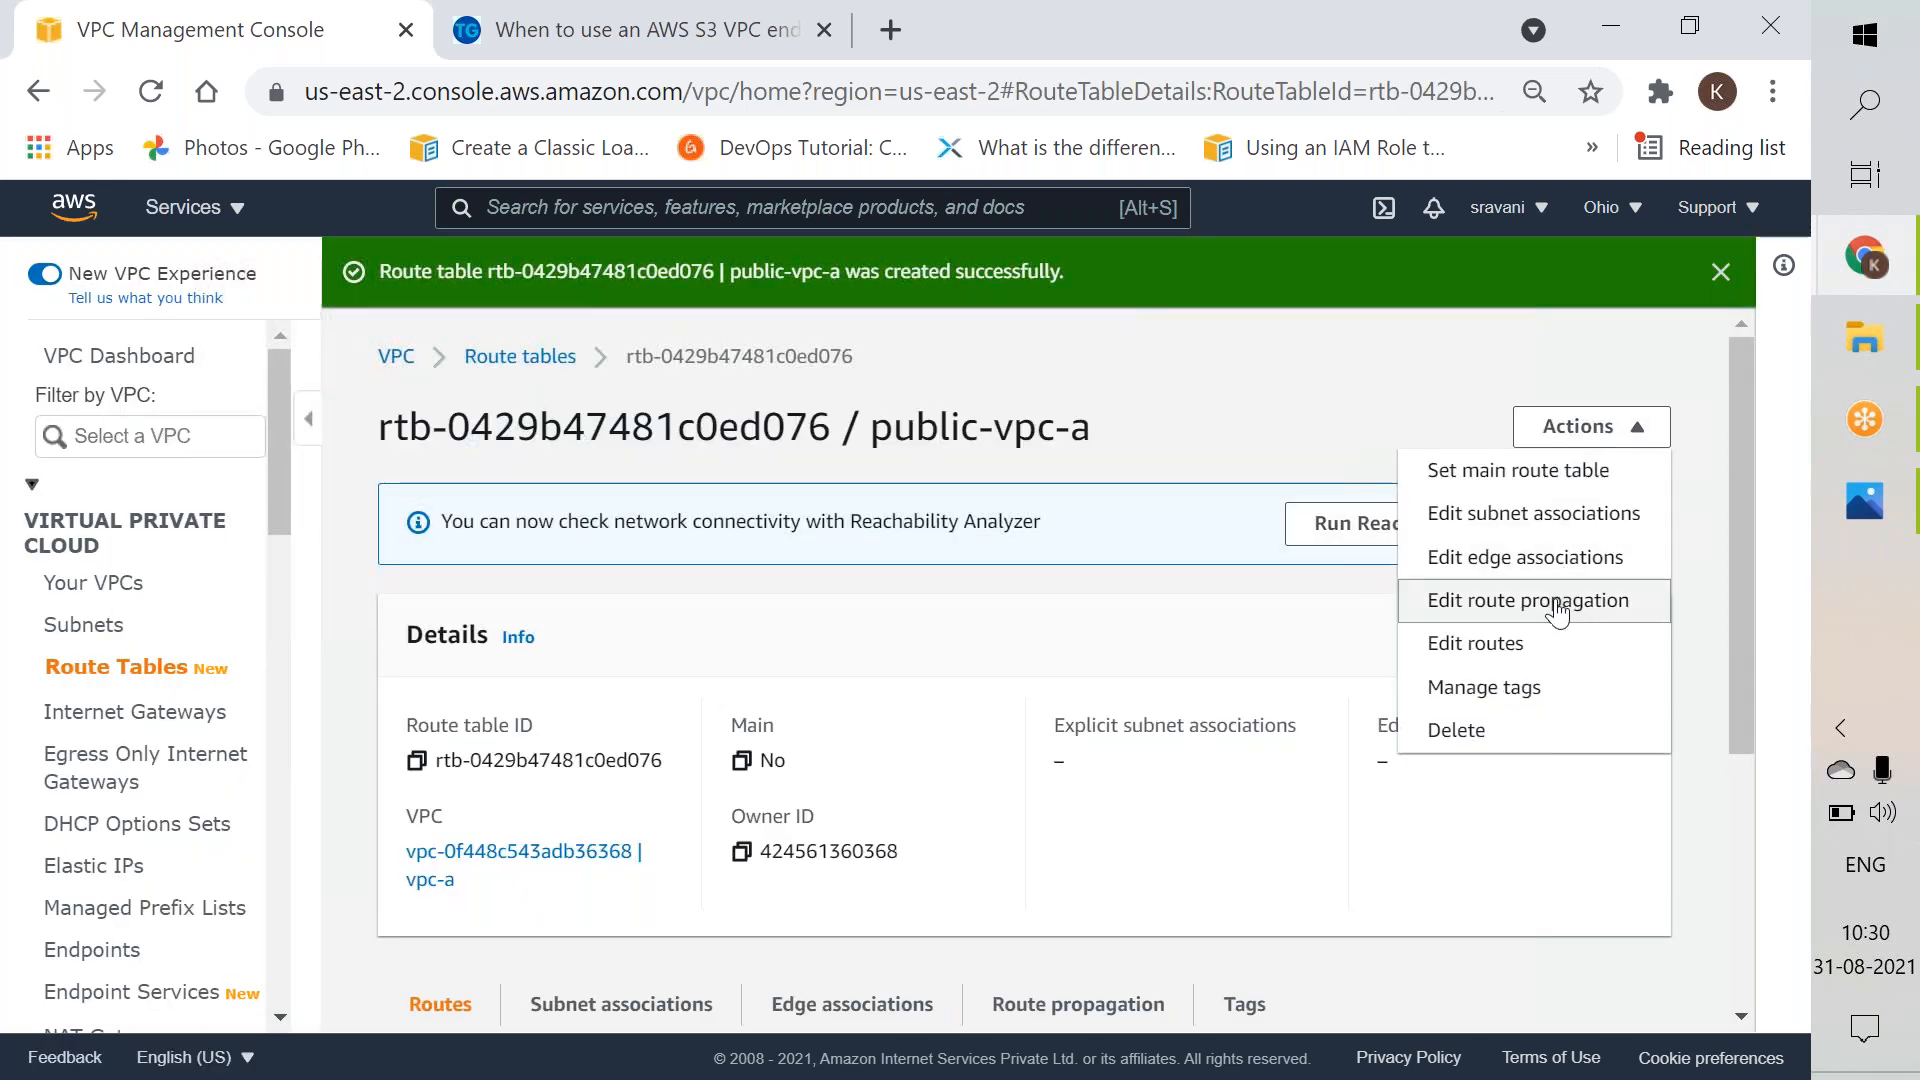
click(1559, 603)
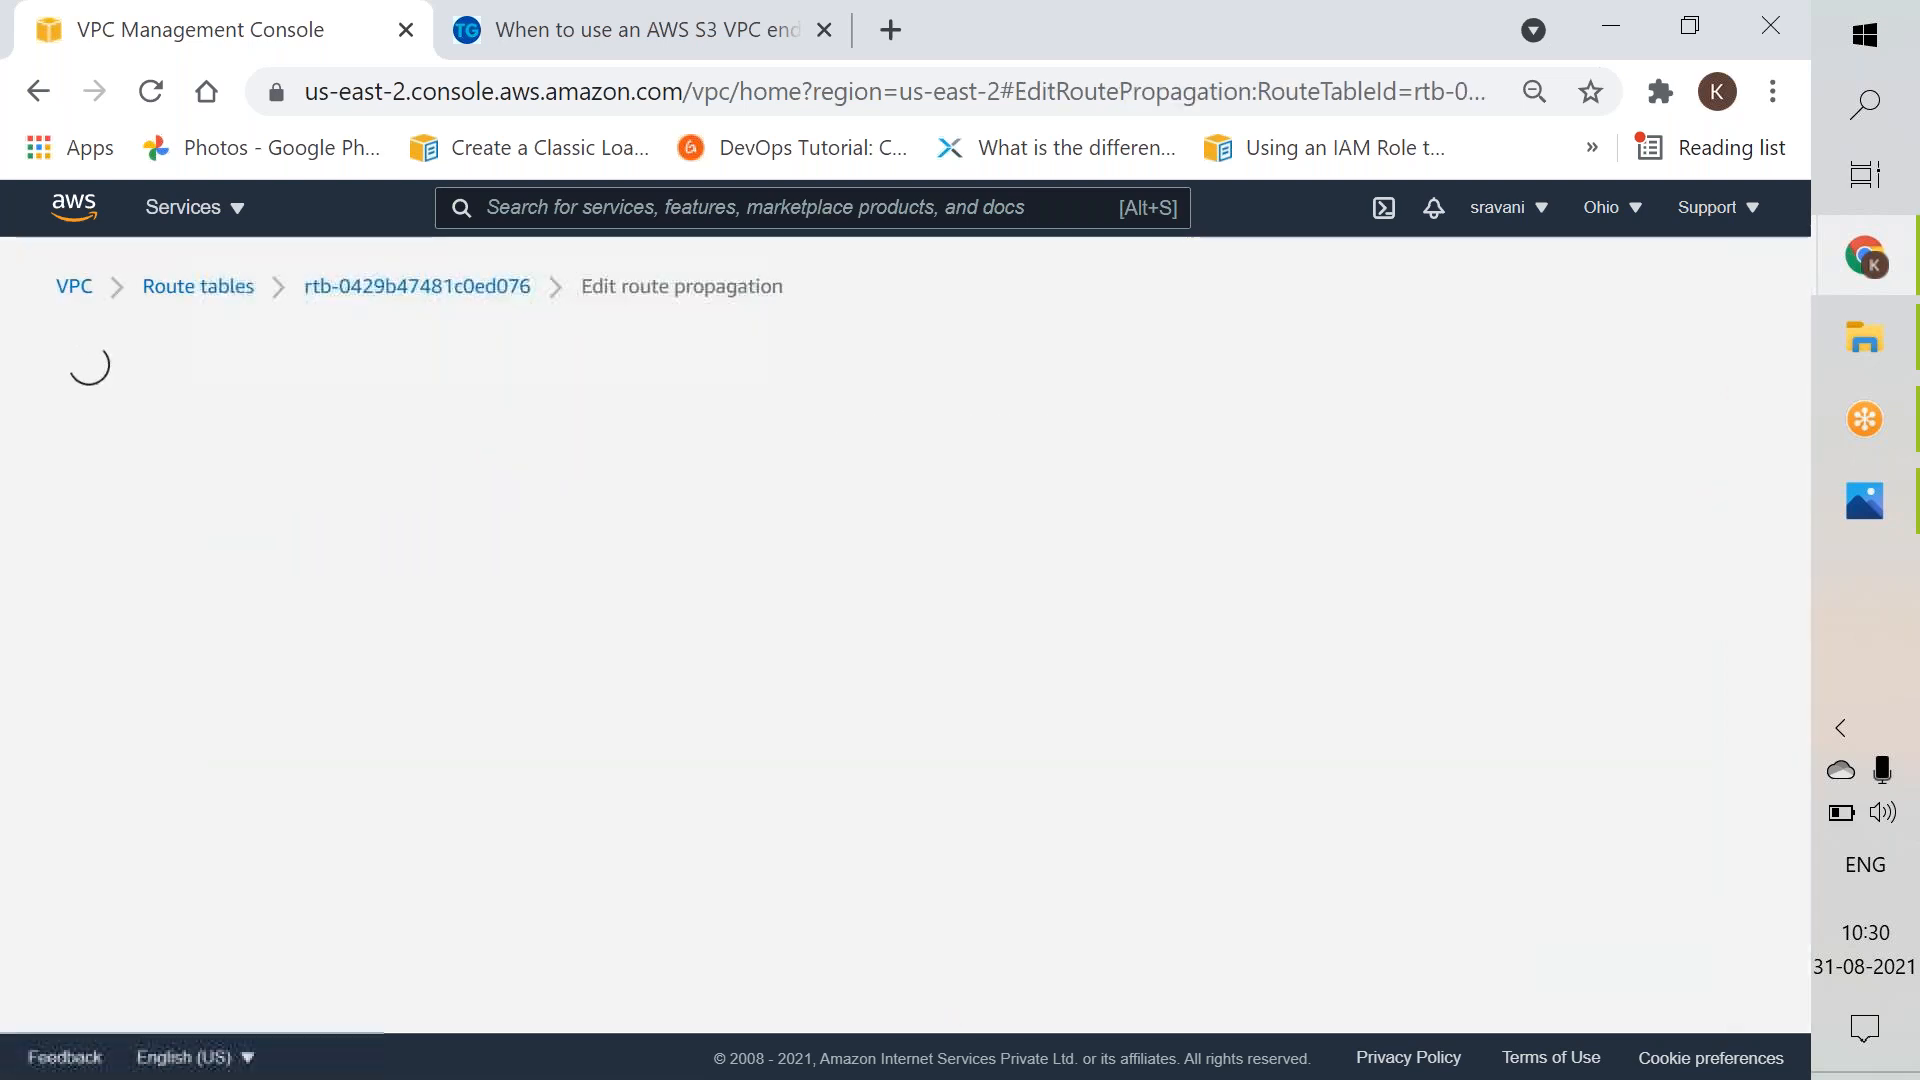
click(466, 288)
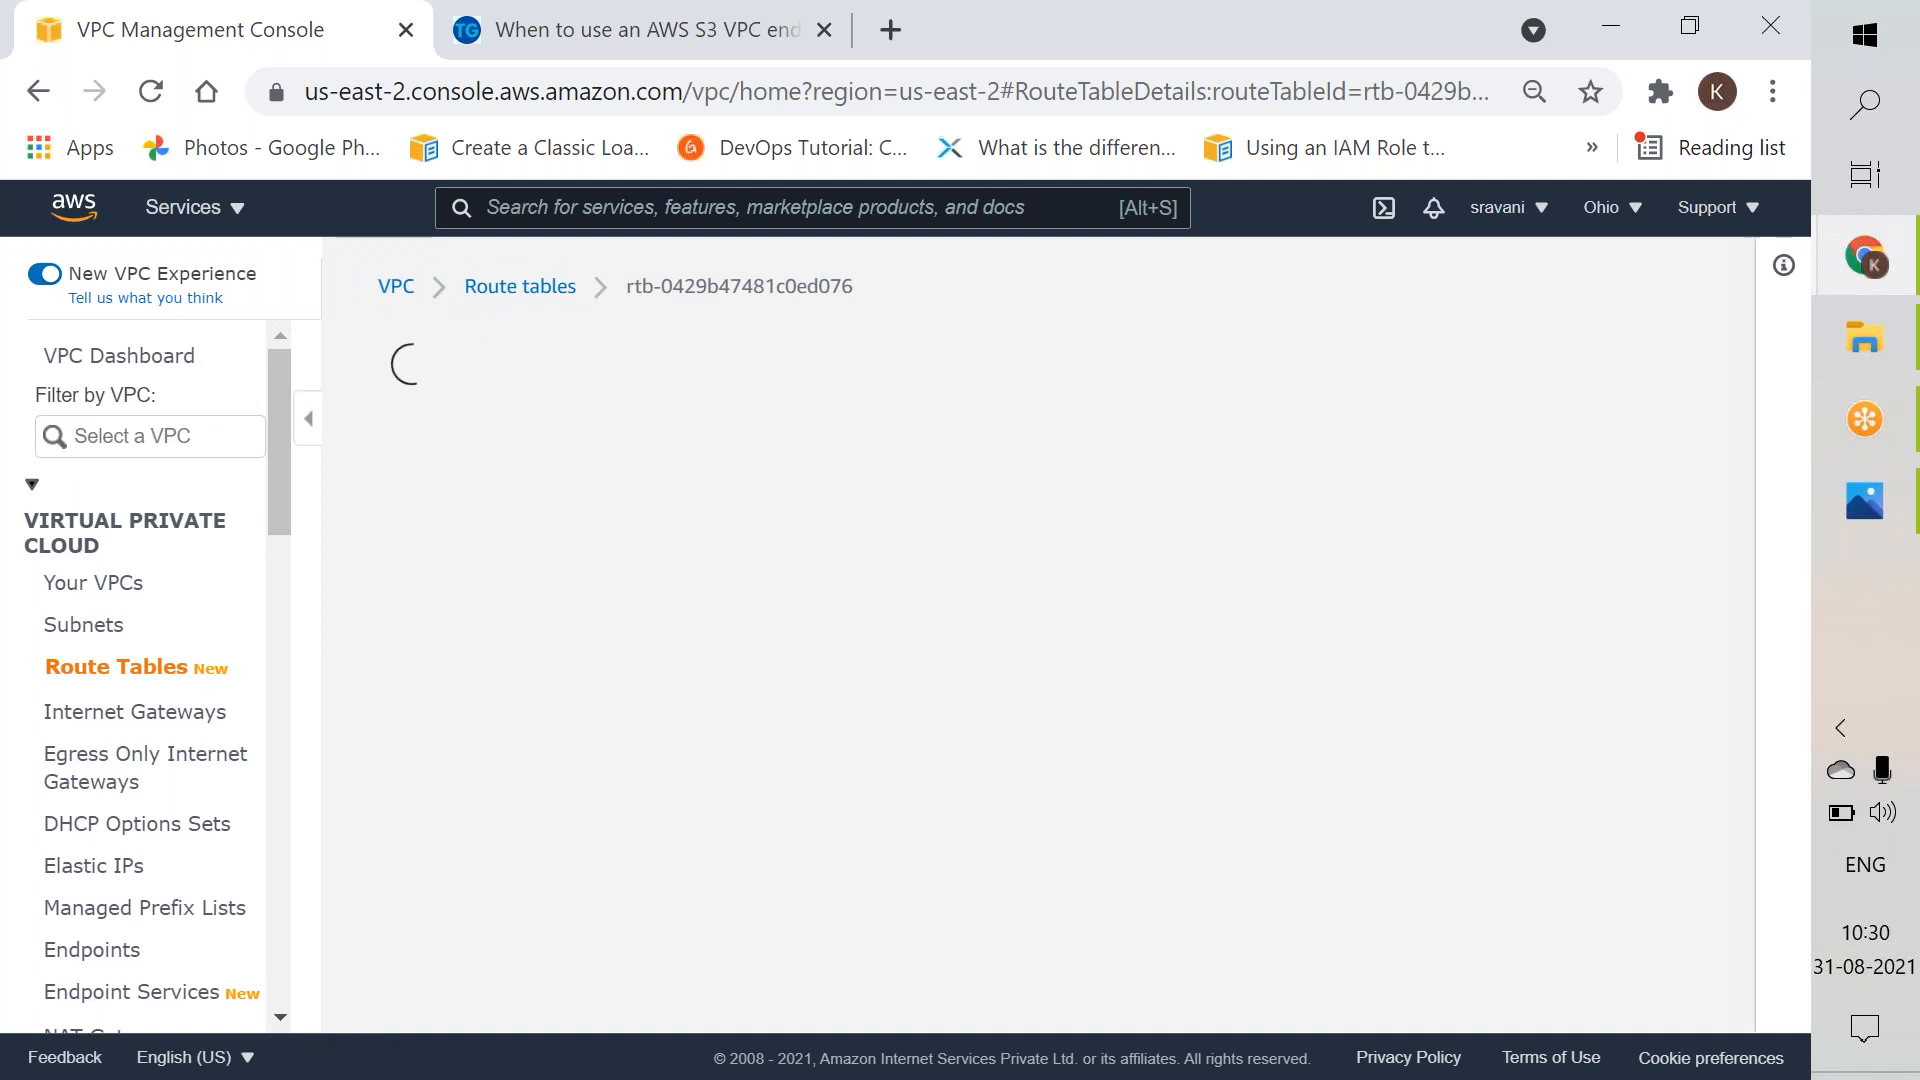
Step: Associate the subnet publicsubnet-vpc-a with the public-vpc-a route table and save the association
click(1598, 362)
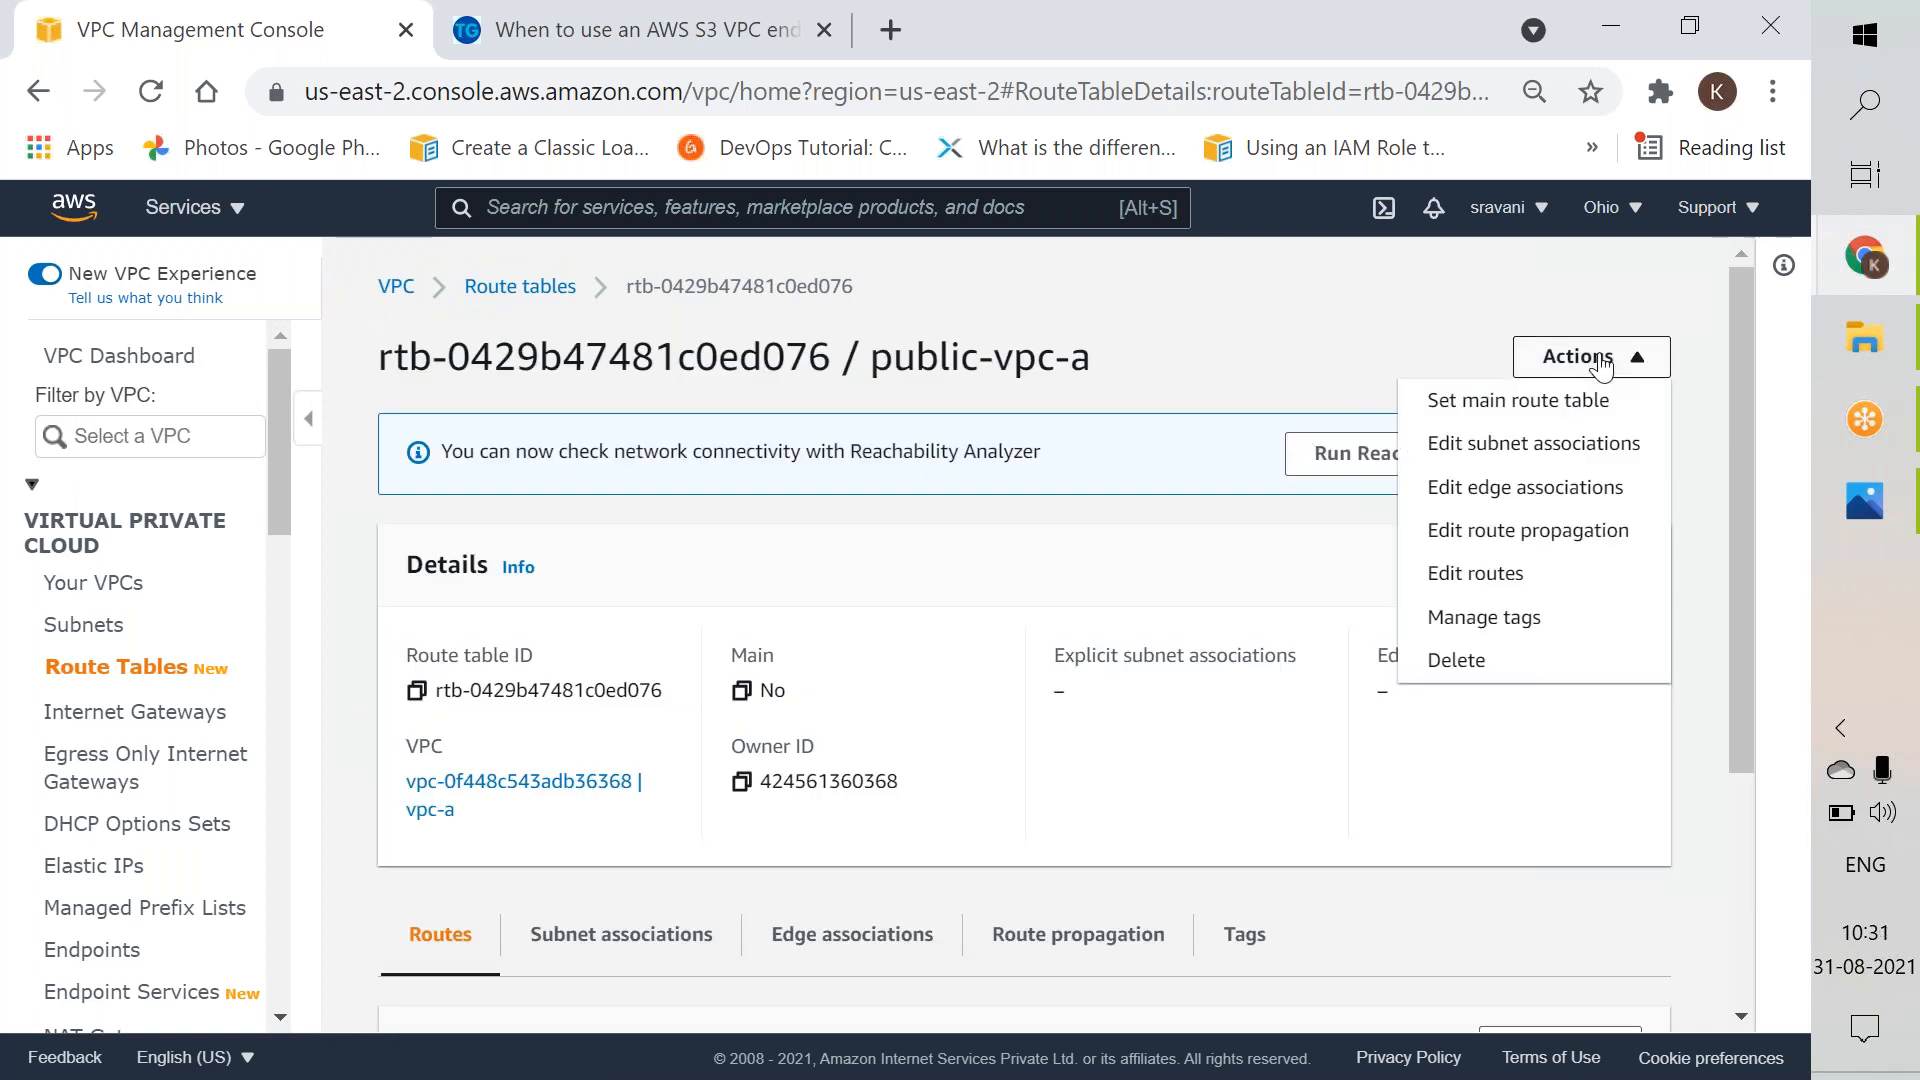
click(1596, 452)
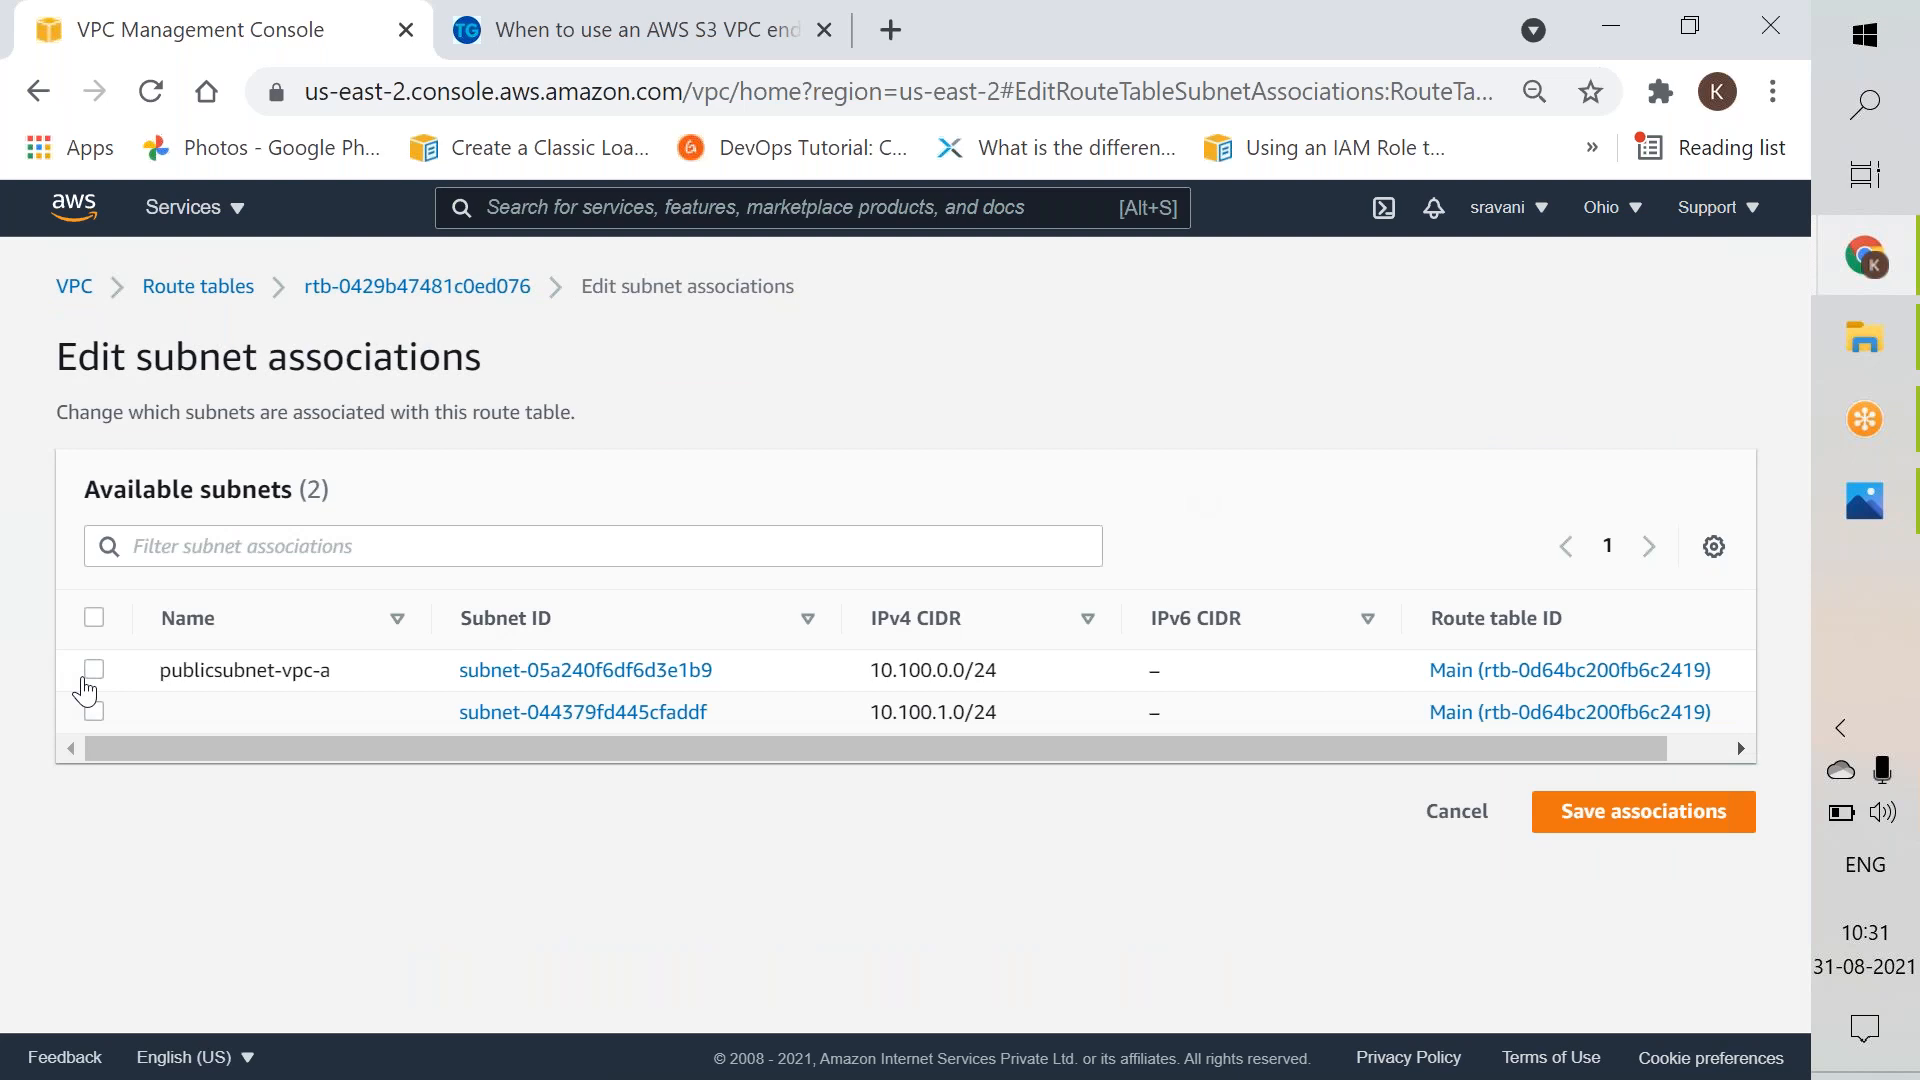
click(88, 682)
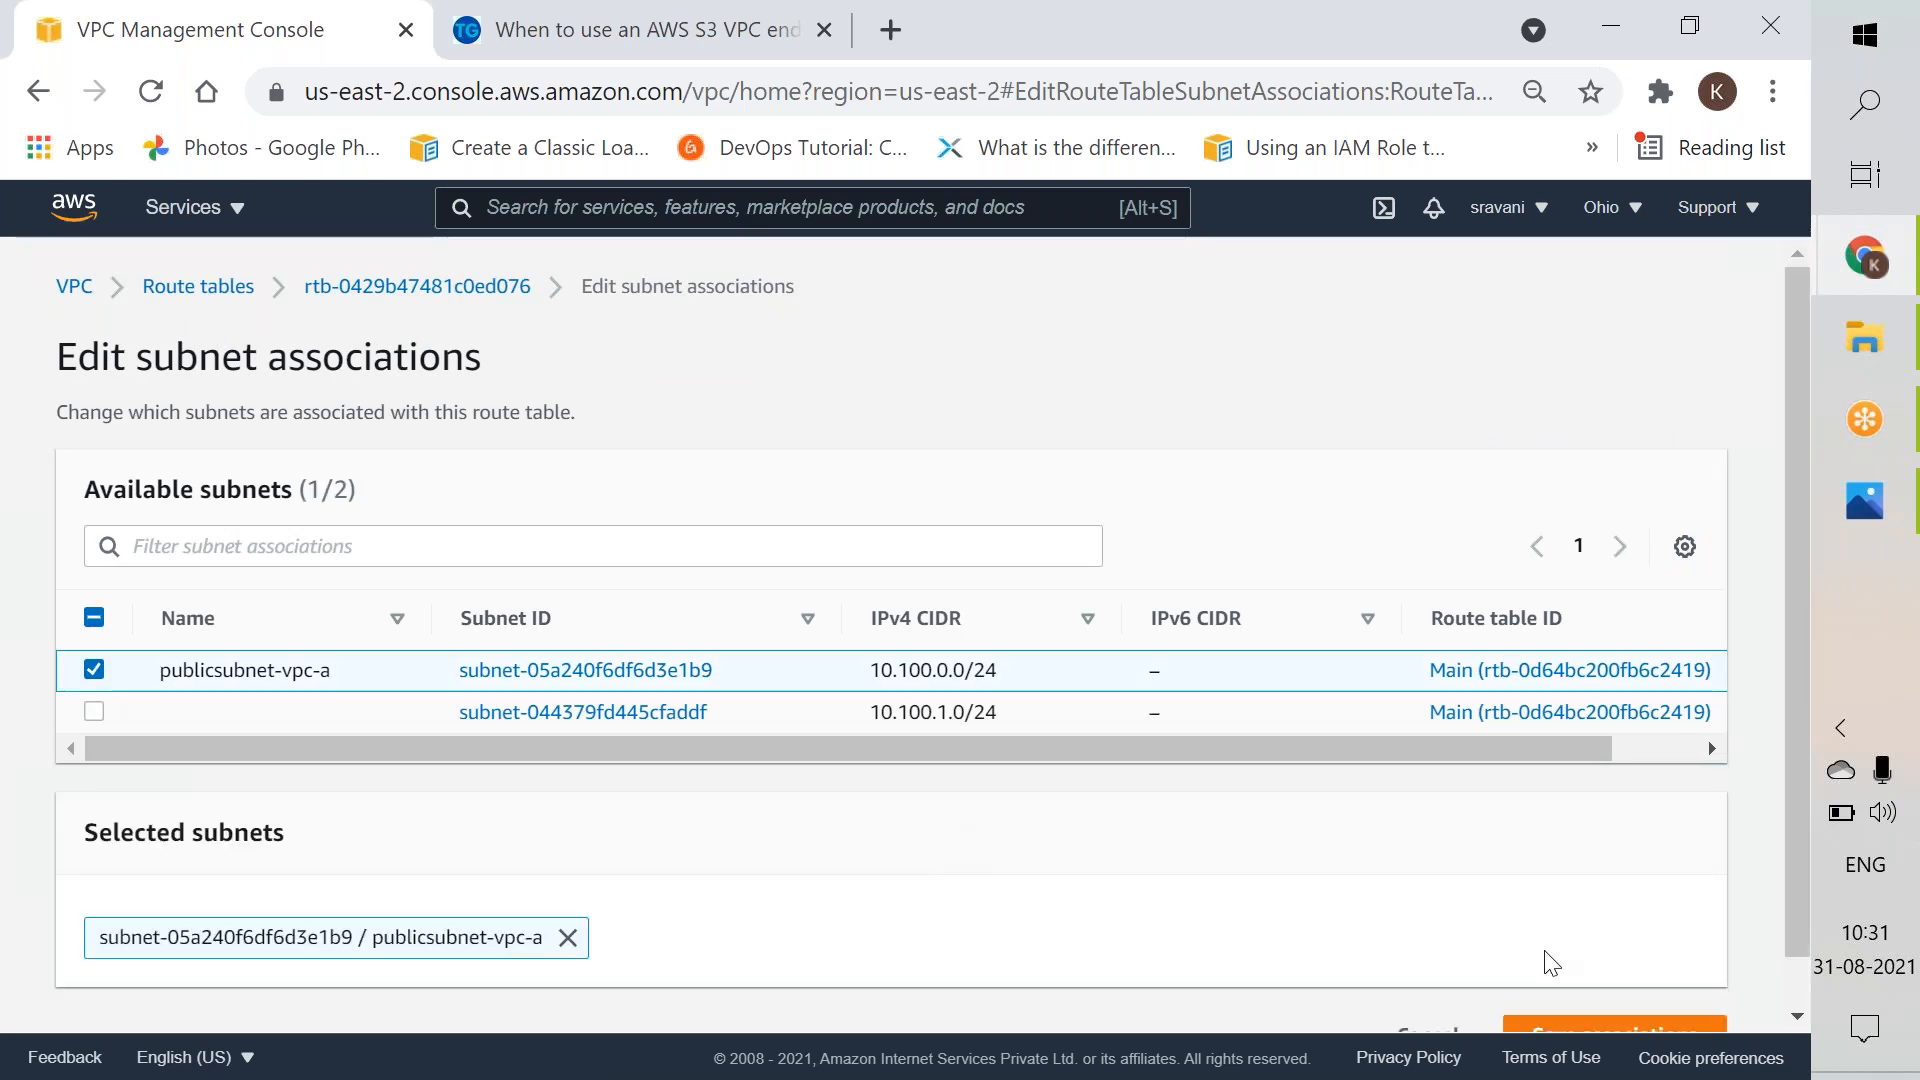
click(1562, 1027)
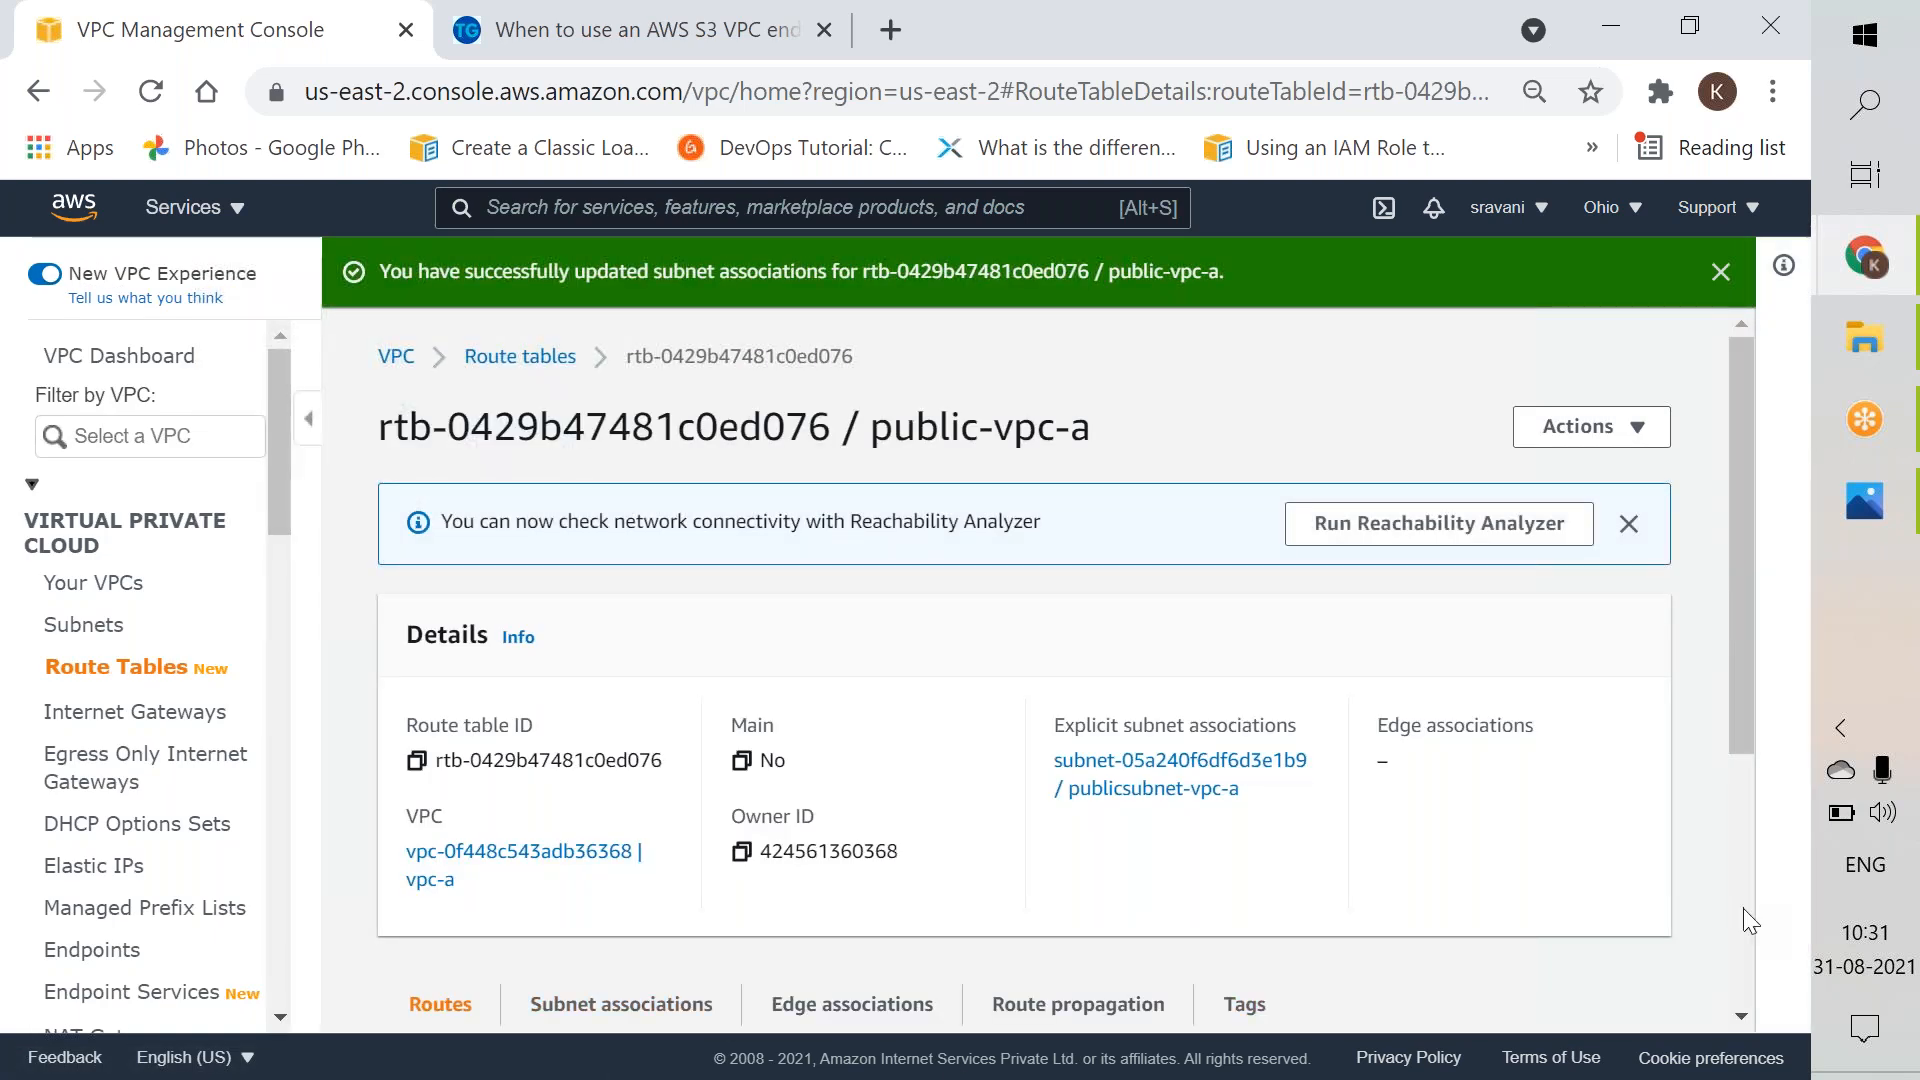
Step: Add a route to public-vpc-a with destination 0.0.0.0/0 targeting the internet gateway, and save the route changes
scroll(1183, 882, down, 3)
click(1560, 685)
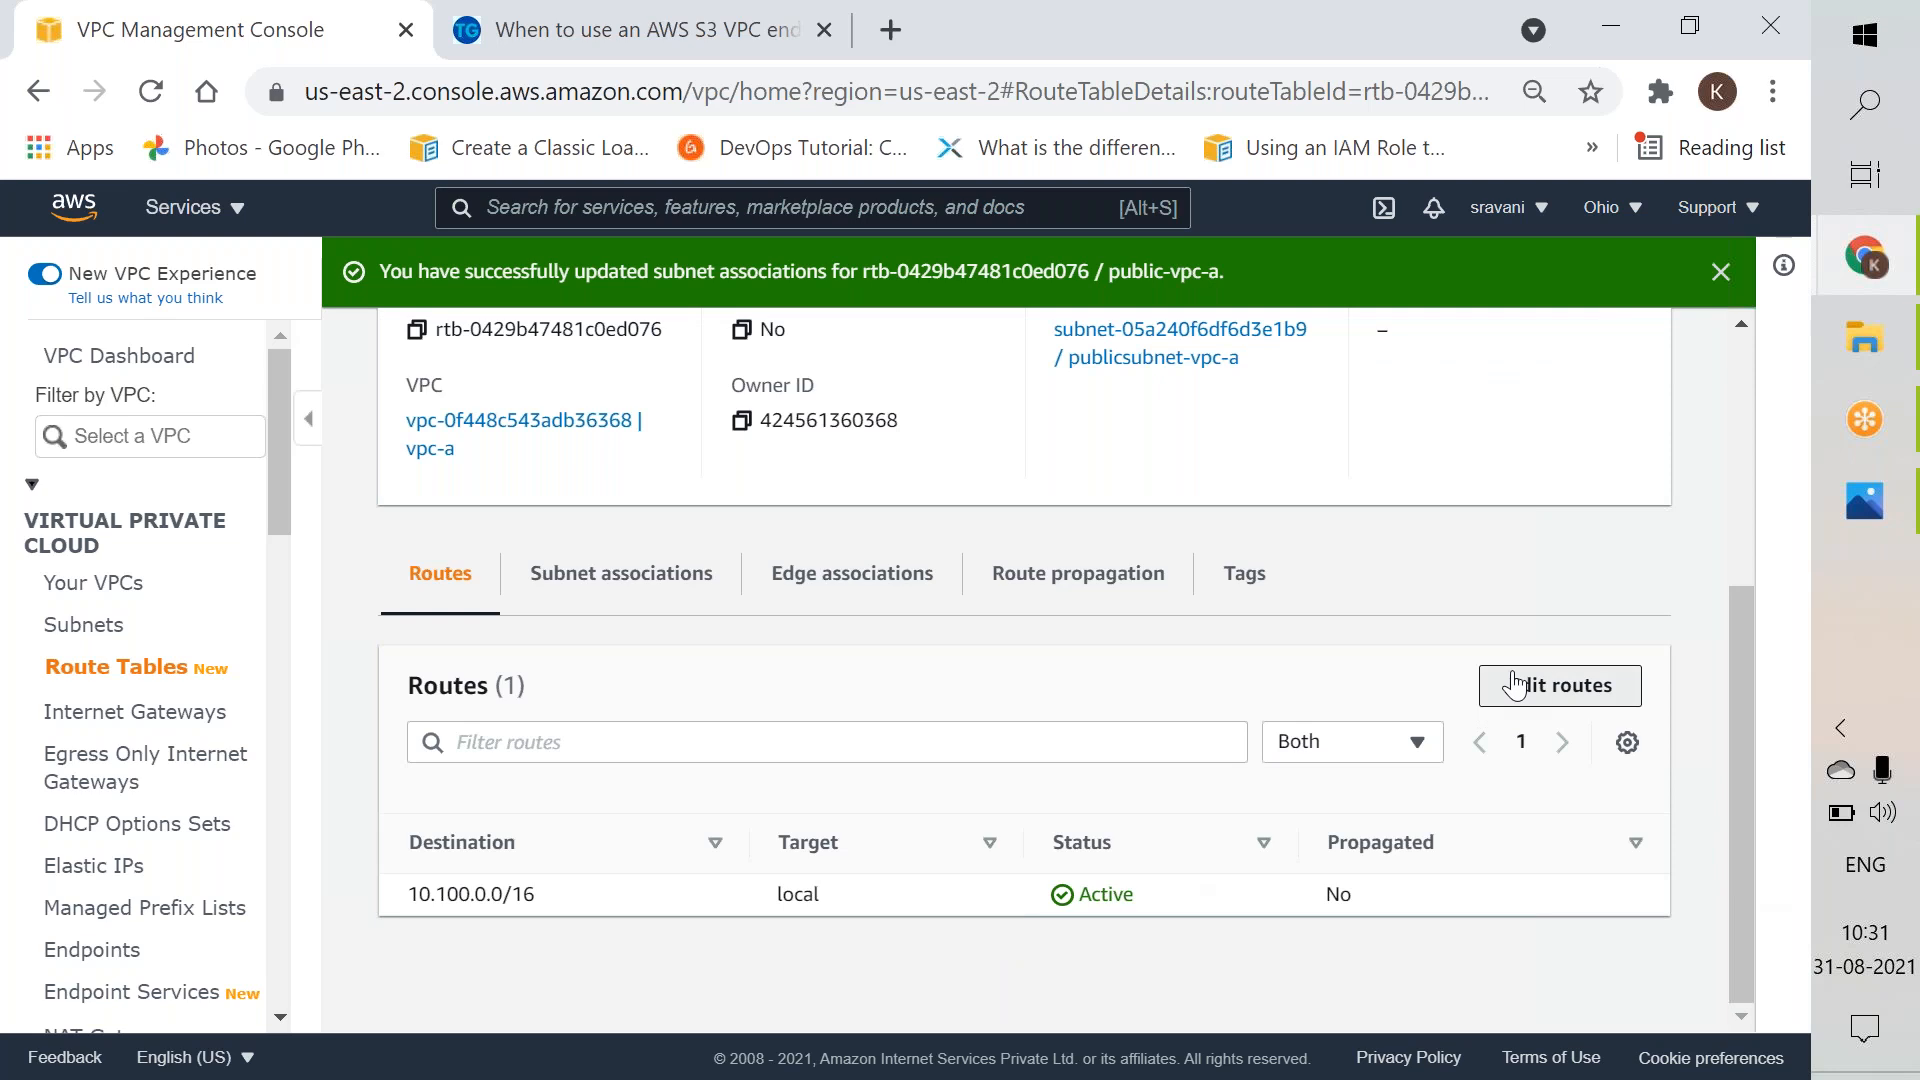
click(152, 618)
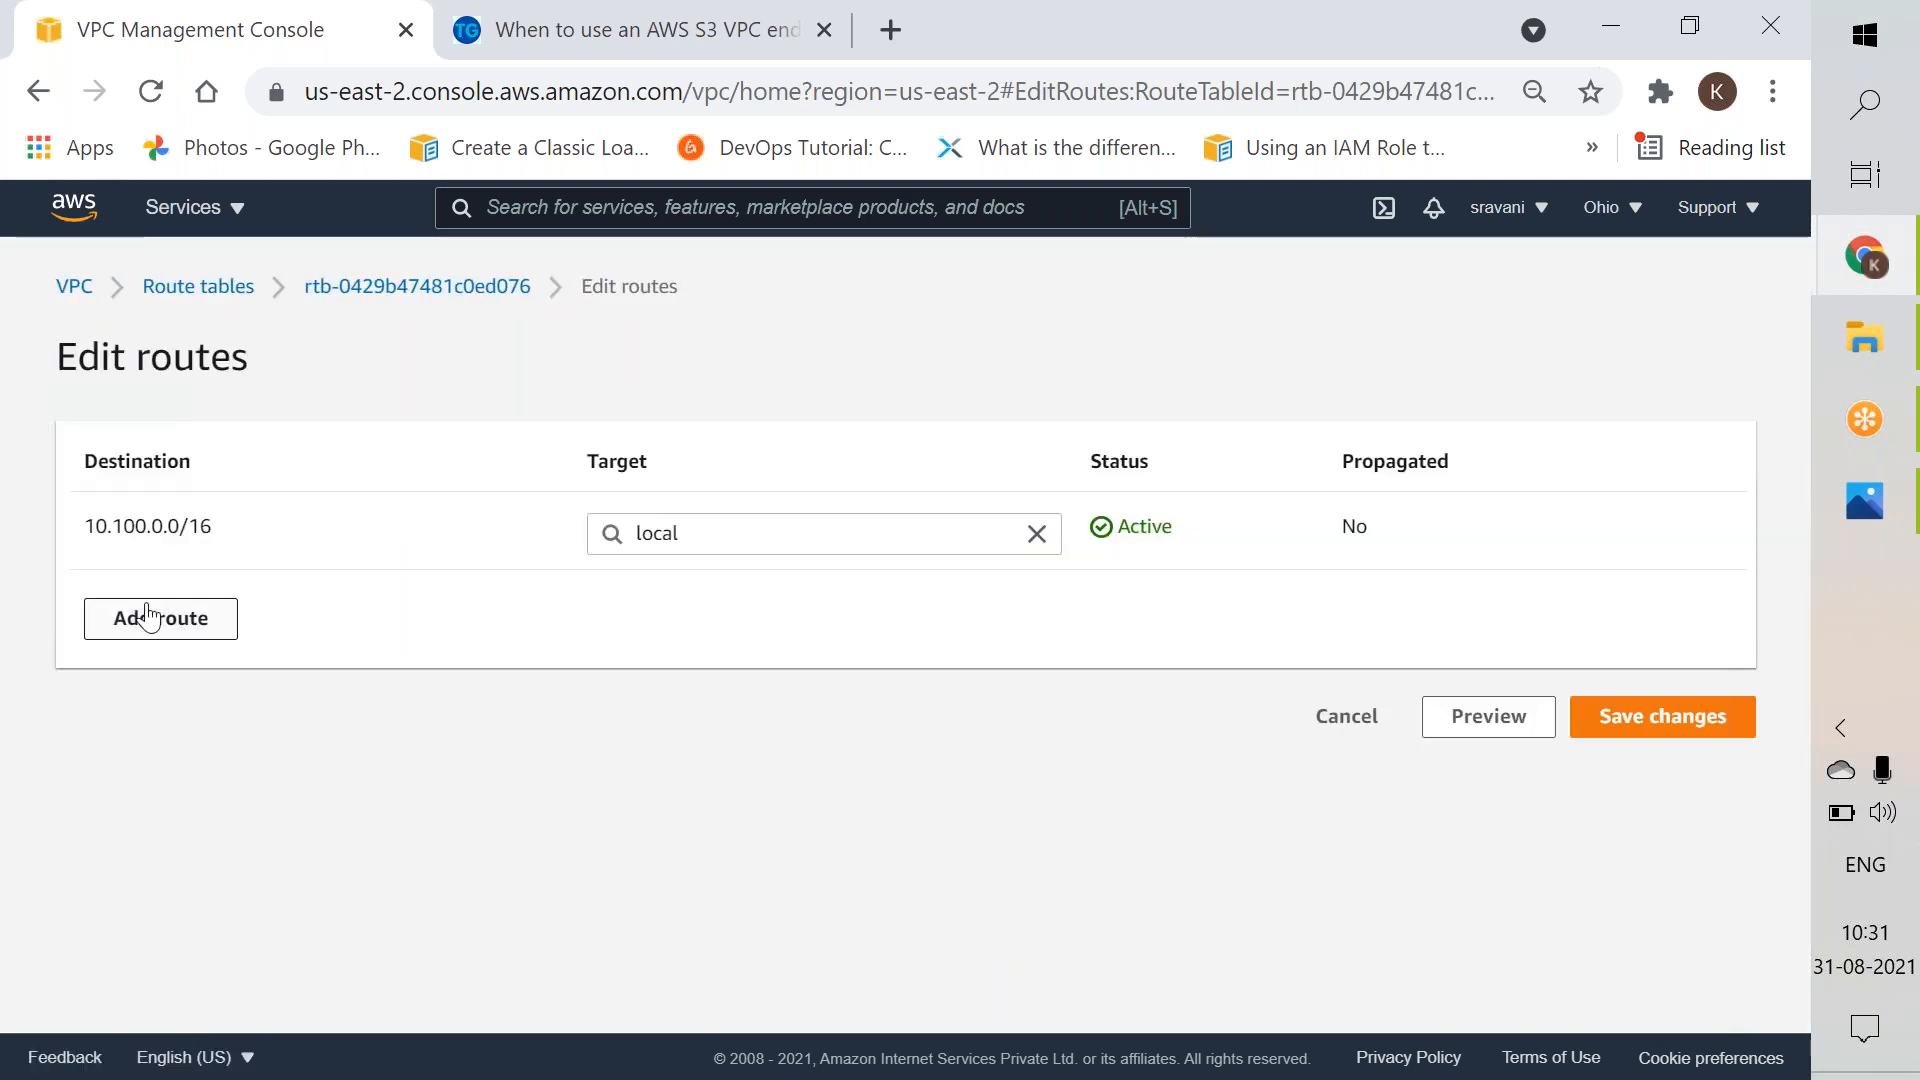
click(140, 612)
key(Down)
key(Return)
click(671, 595)
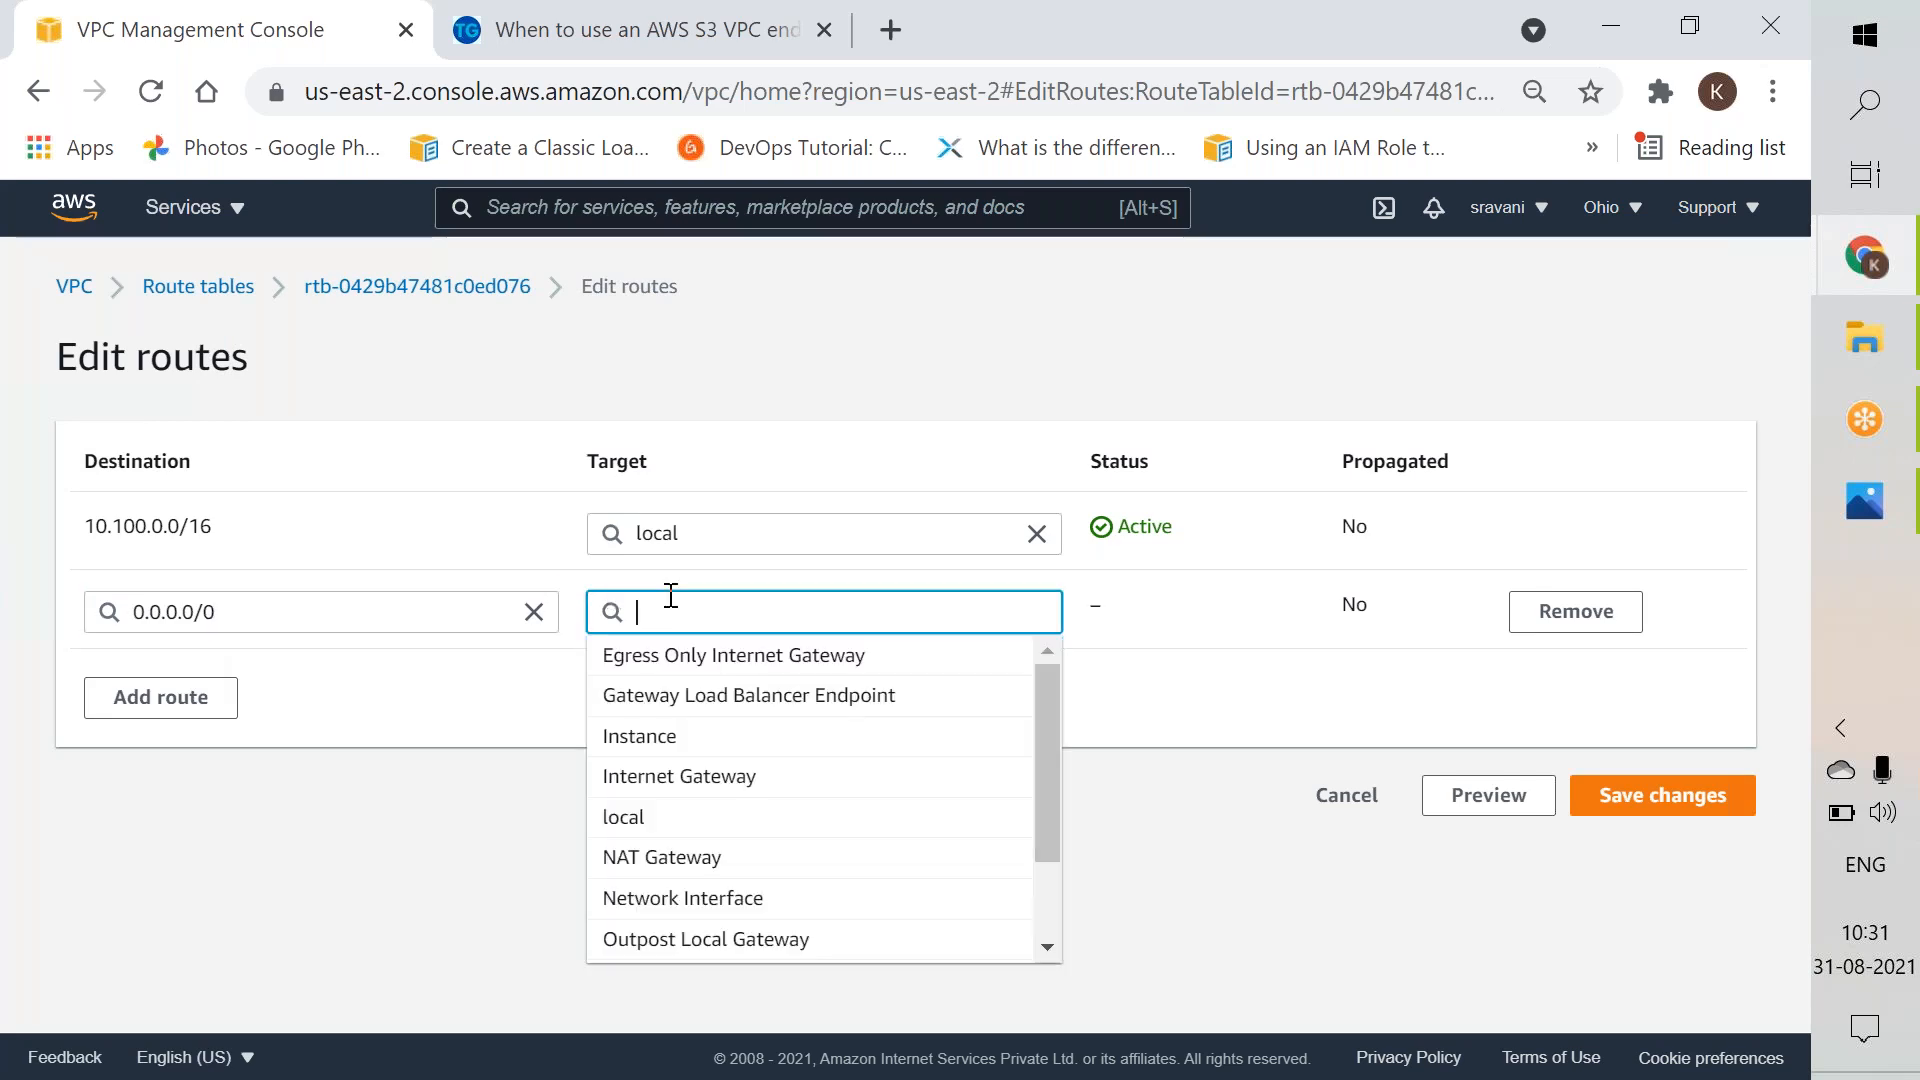
click(699, 777)
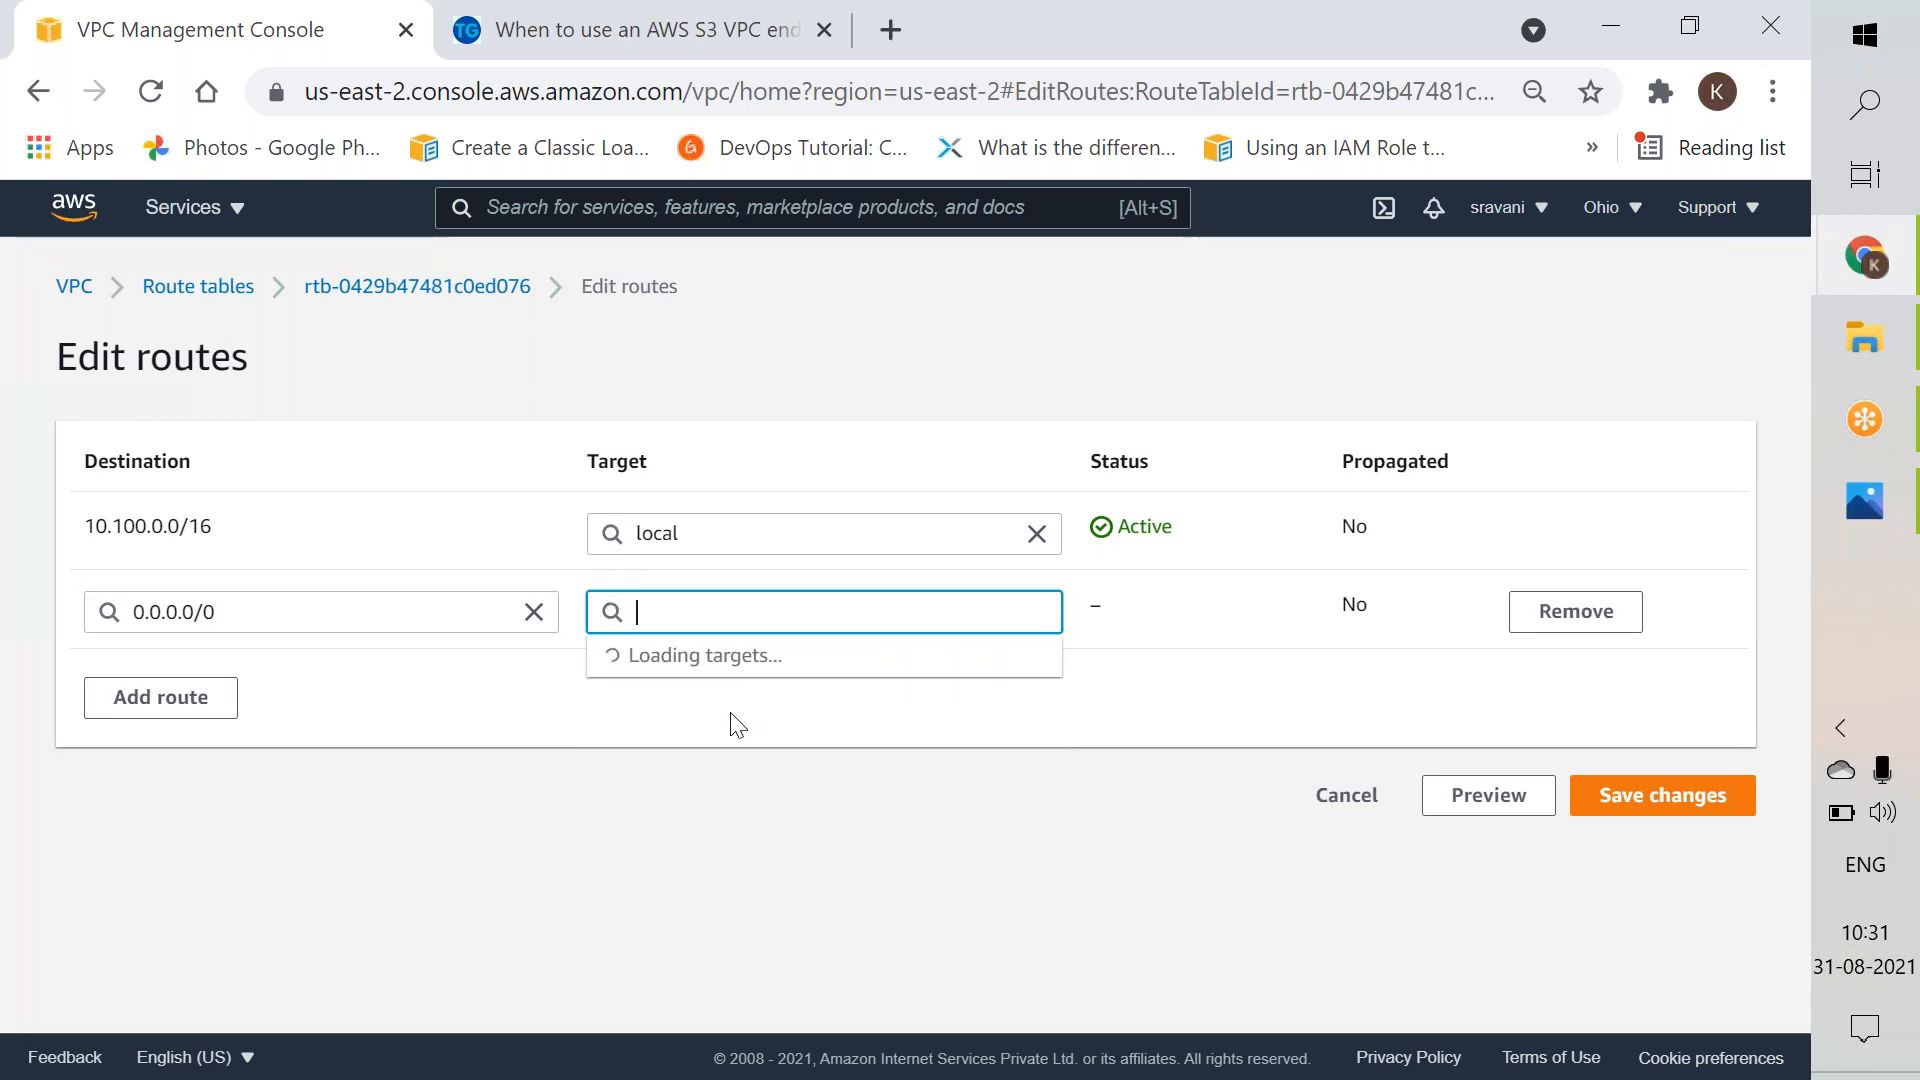
click(754, 658)
click(1745, 810)
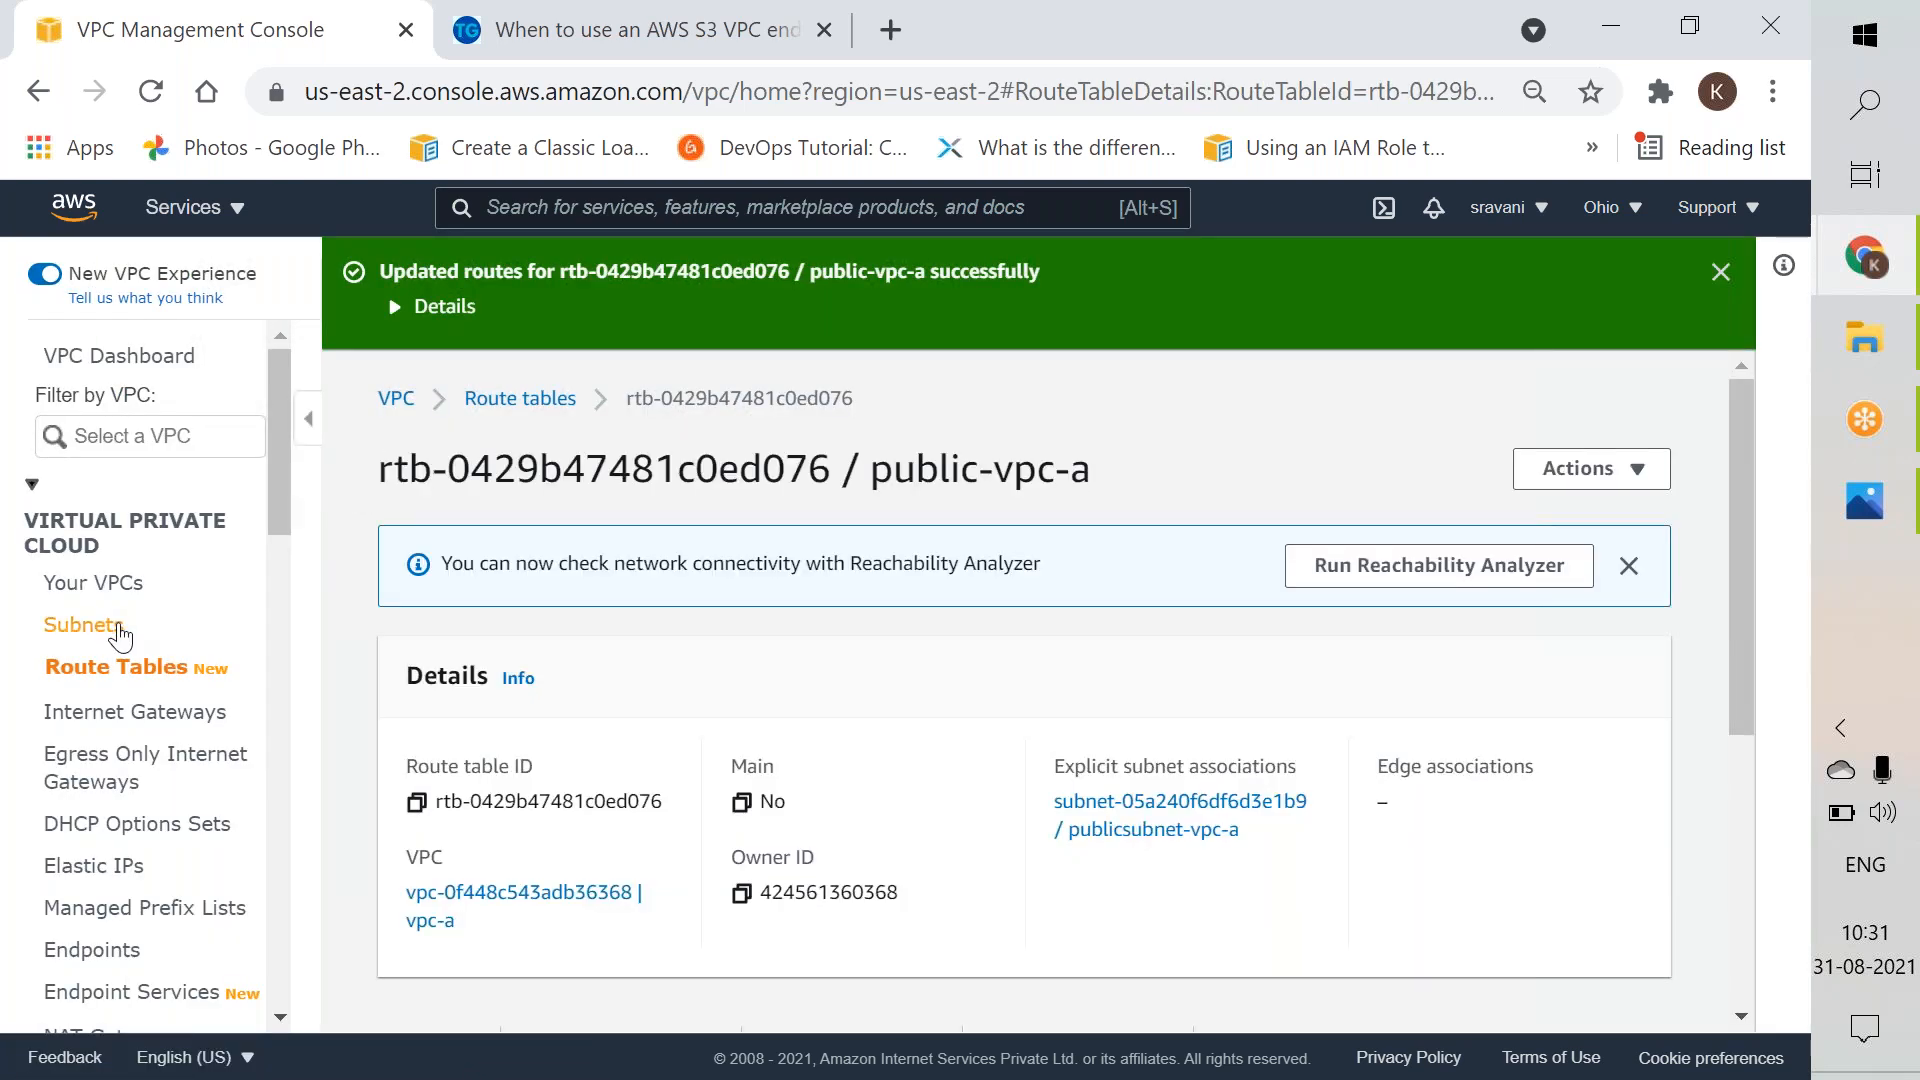
Step: Name the unnamed 10.100.1.0/24 subnet of vpc-a privatesubnet-vpc-a
click(119, 634)
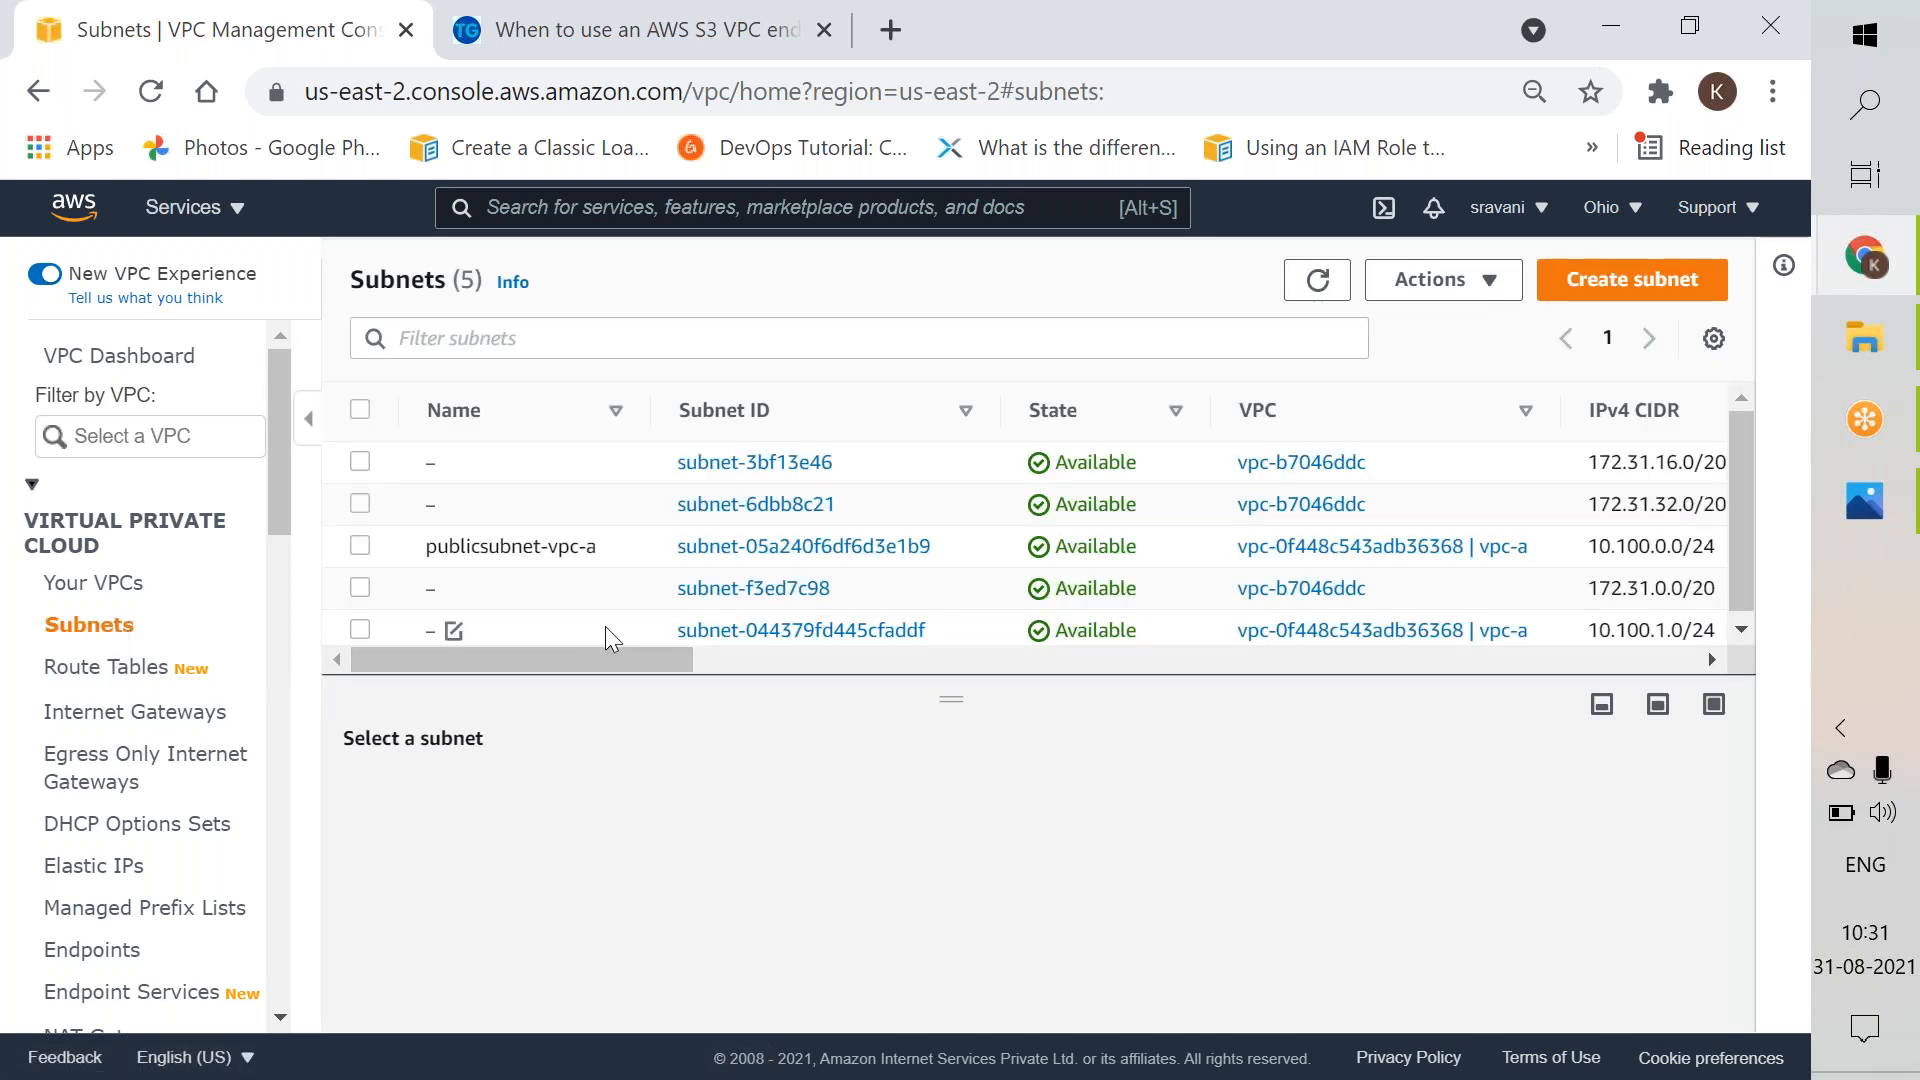
click(456, 634)
text(privatesubnet-vpc-a)
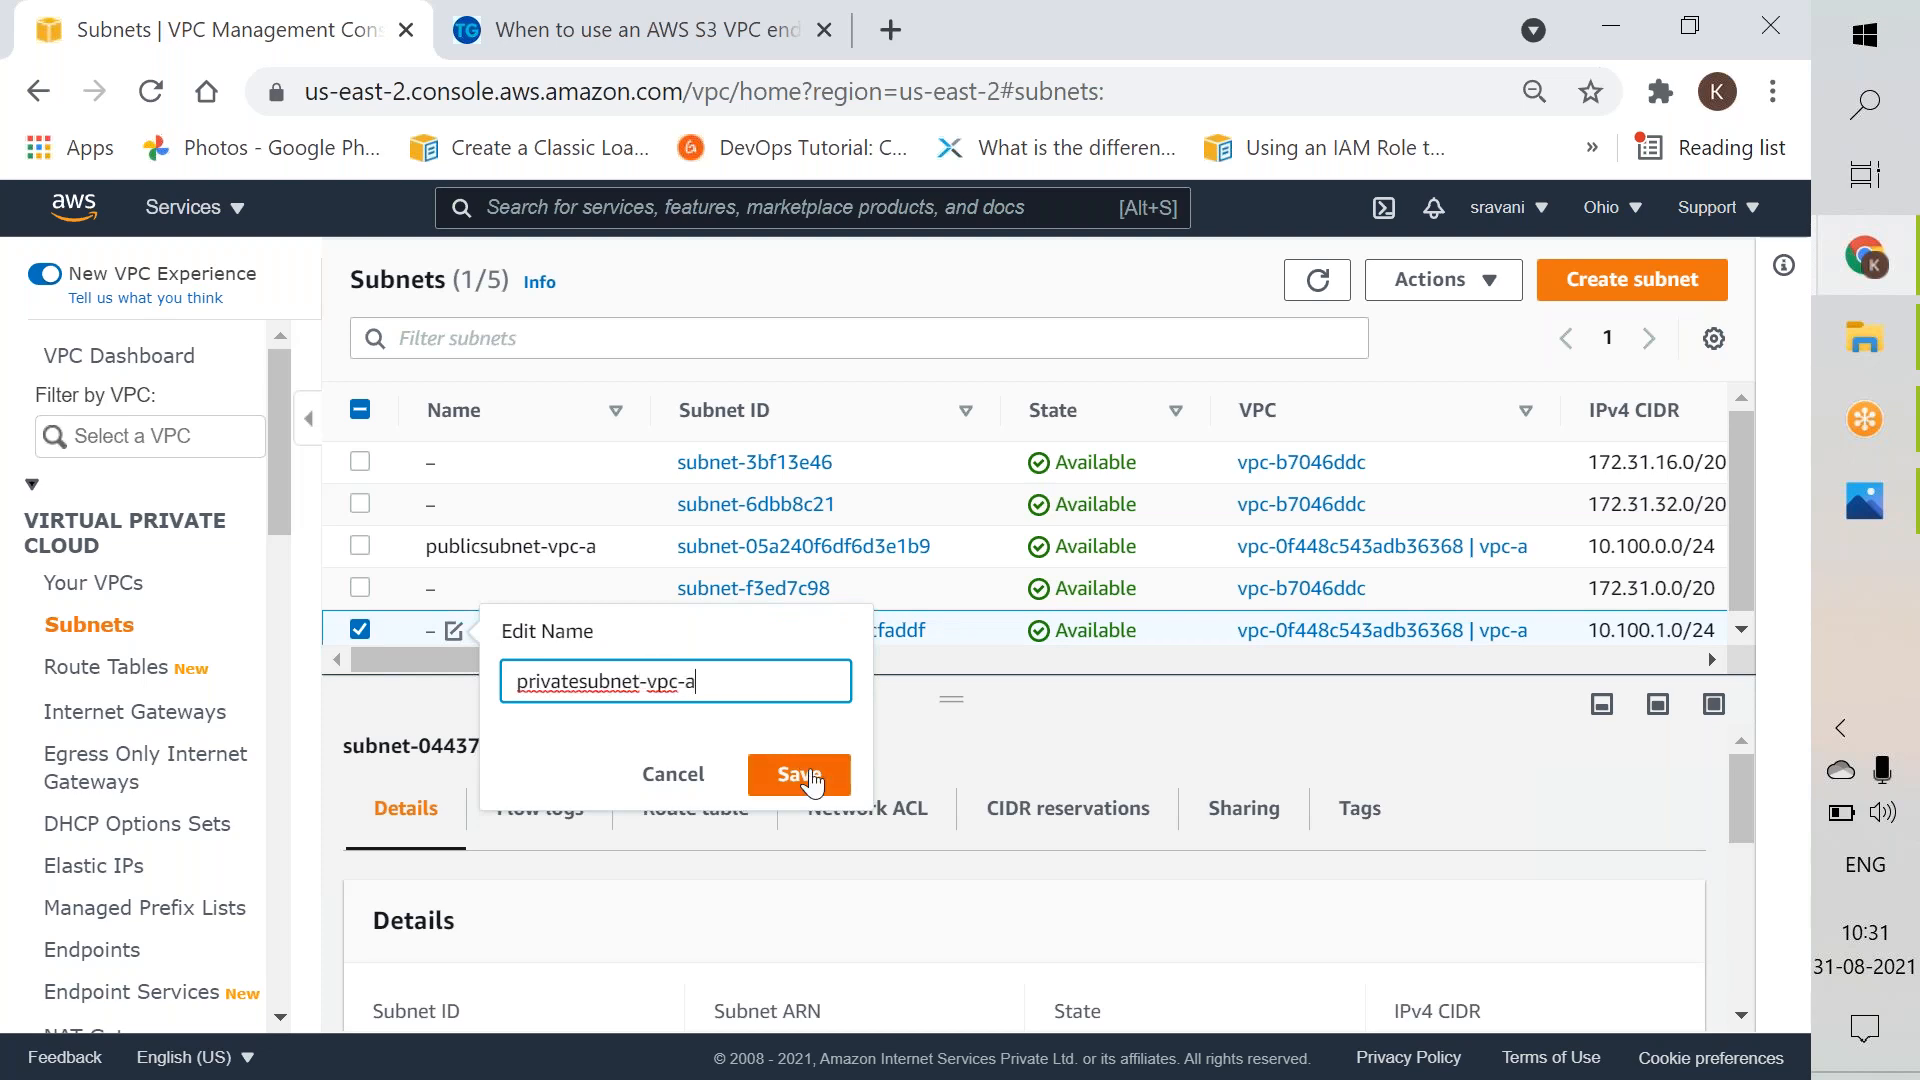
click(800, 775)
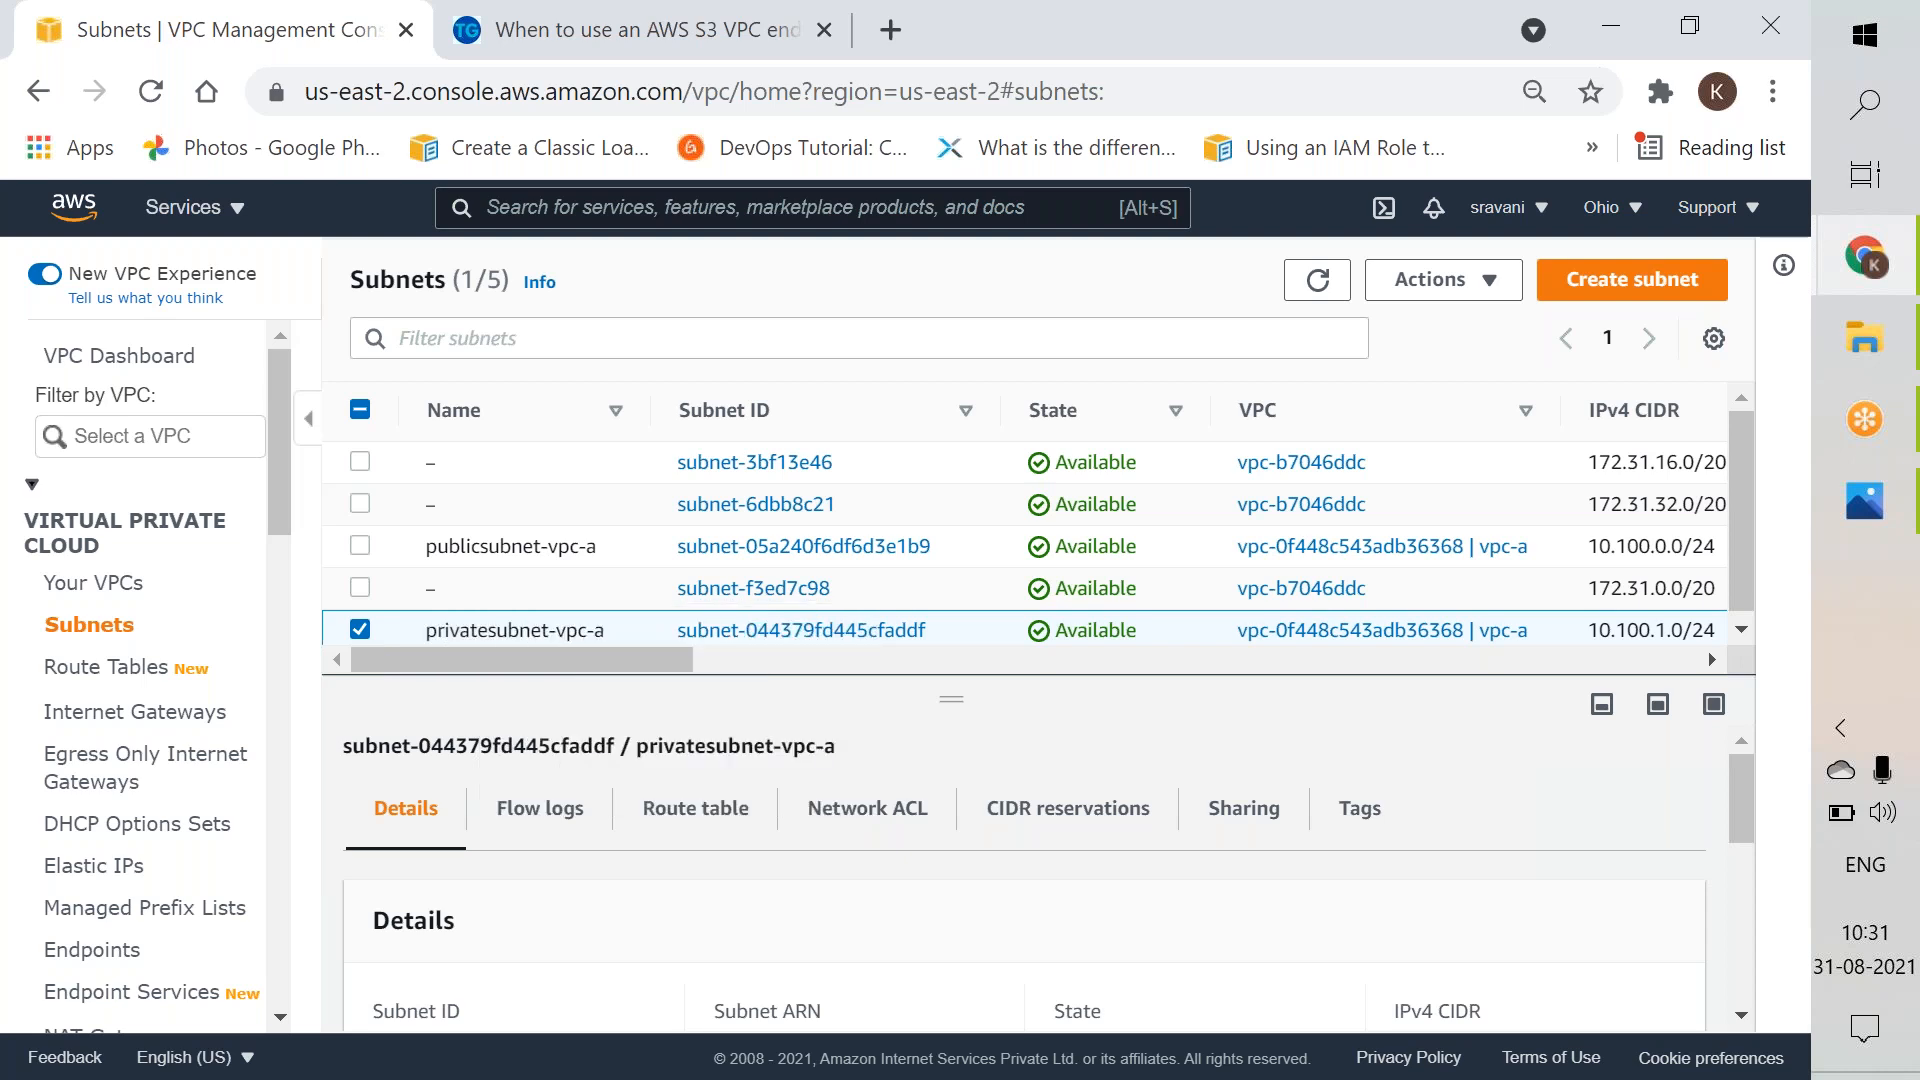
Step: Create a route table named private-vpc-a for vpc-a
click(104, 677)
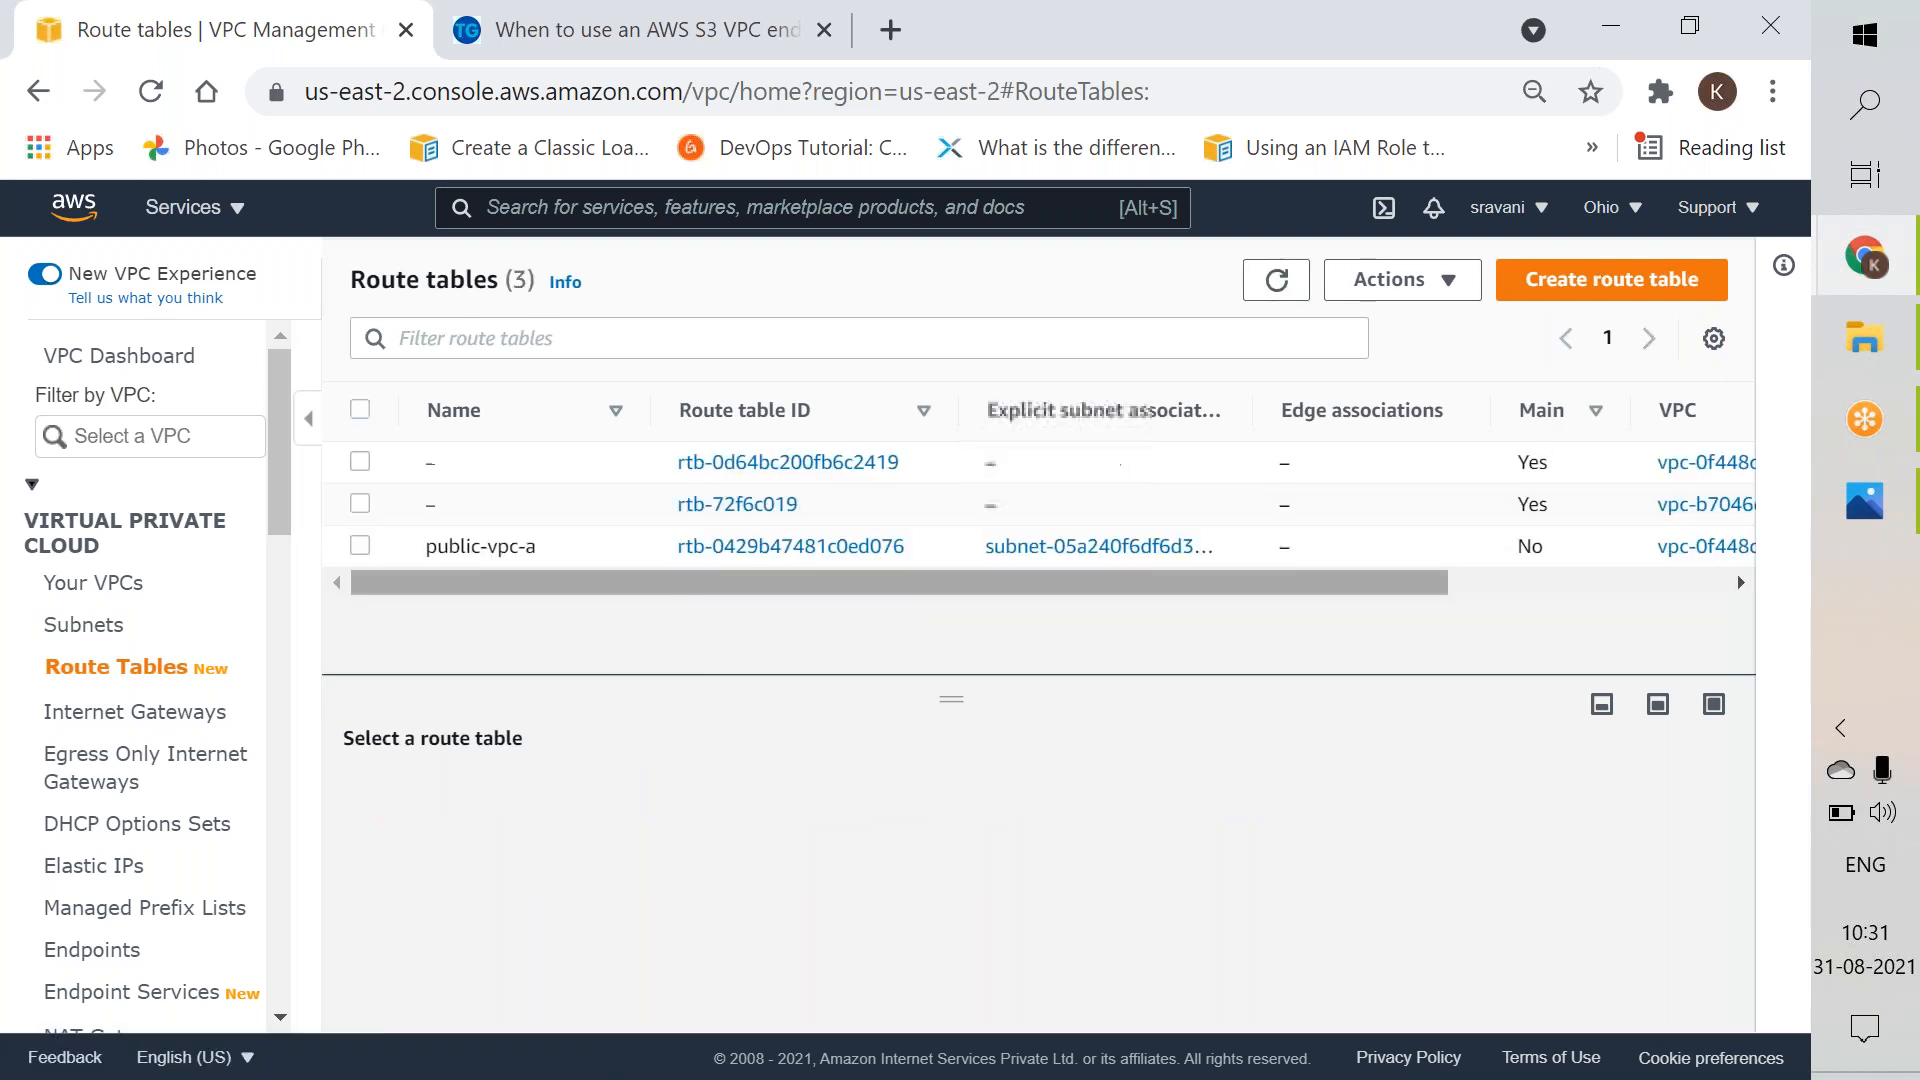
click(1541, 289)
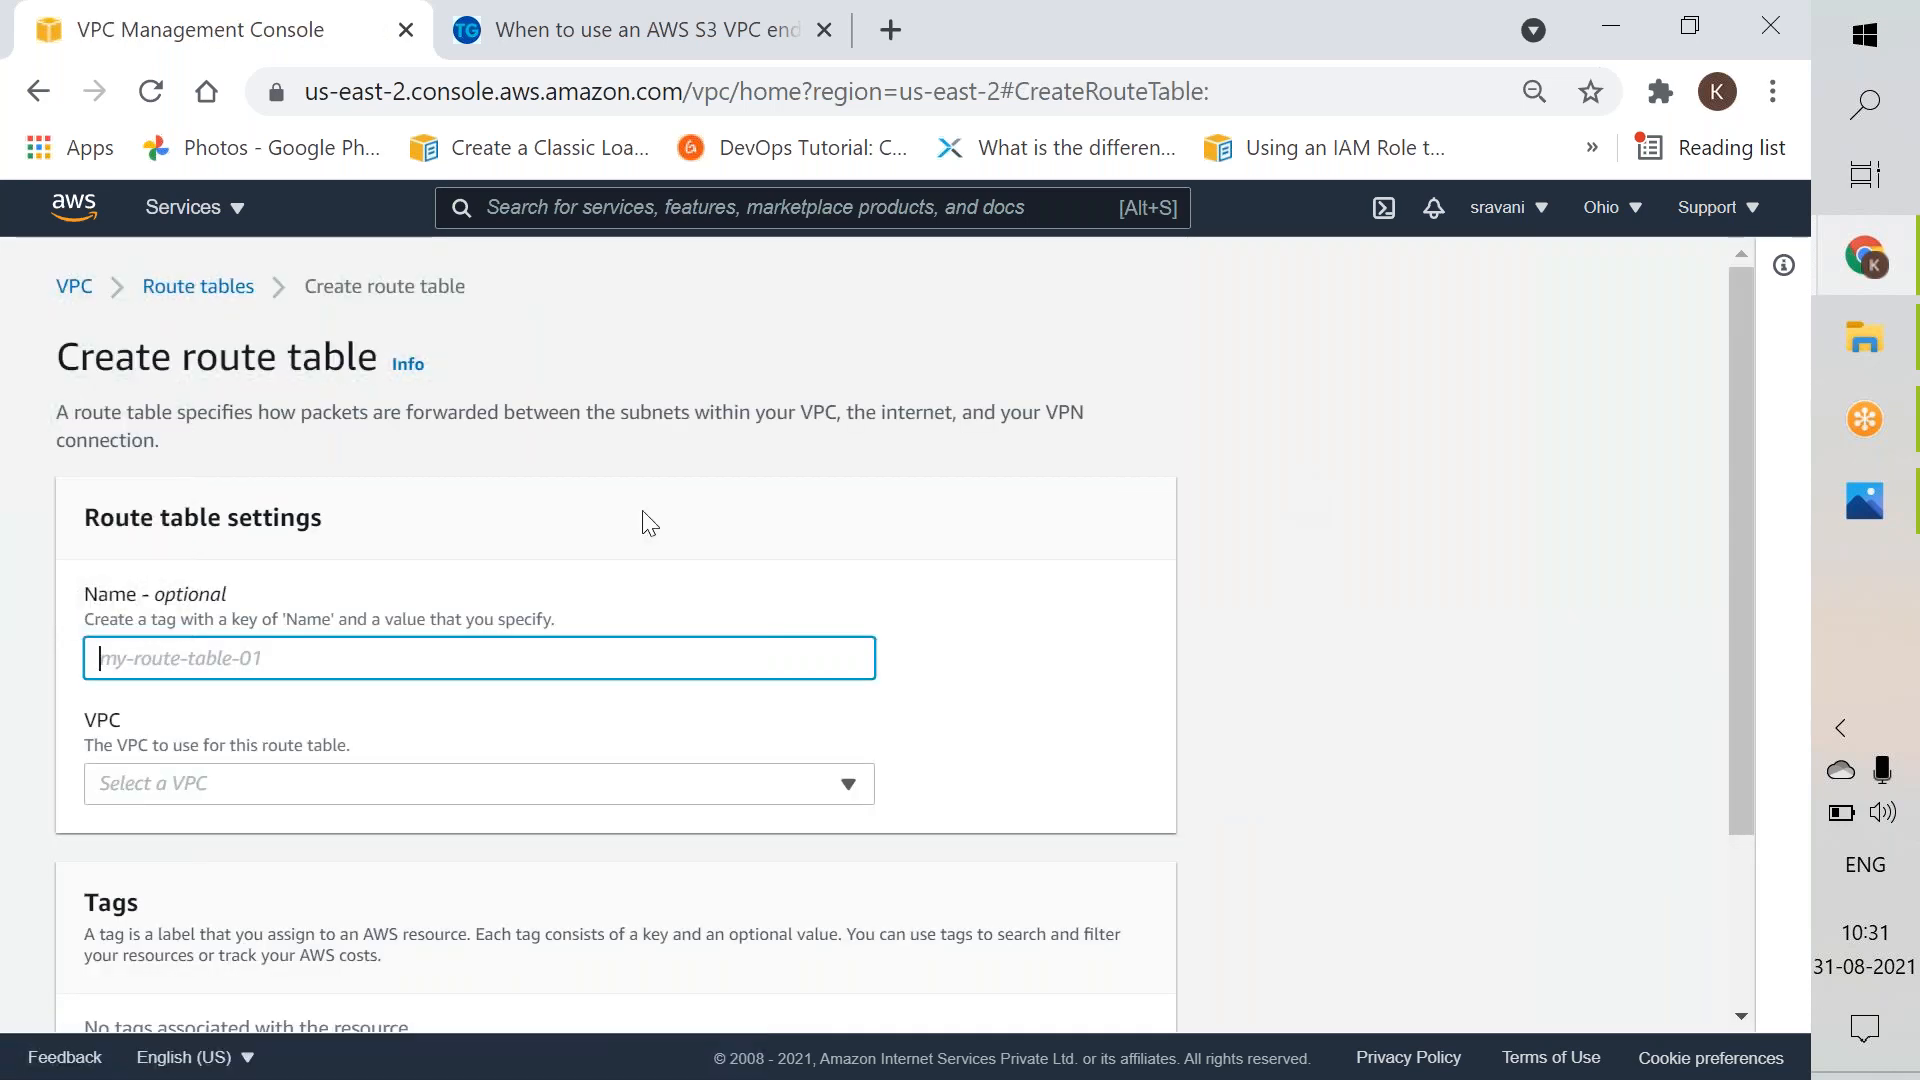
text(priate)
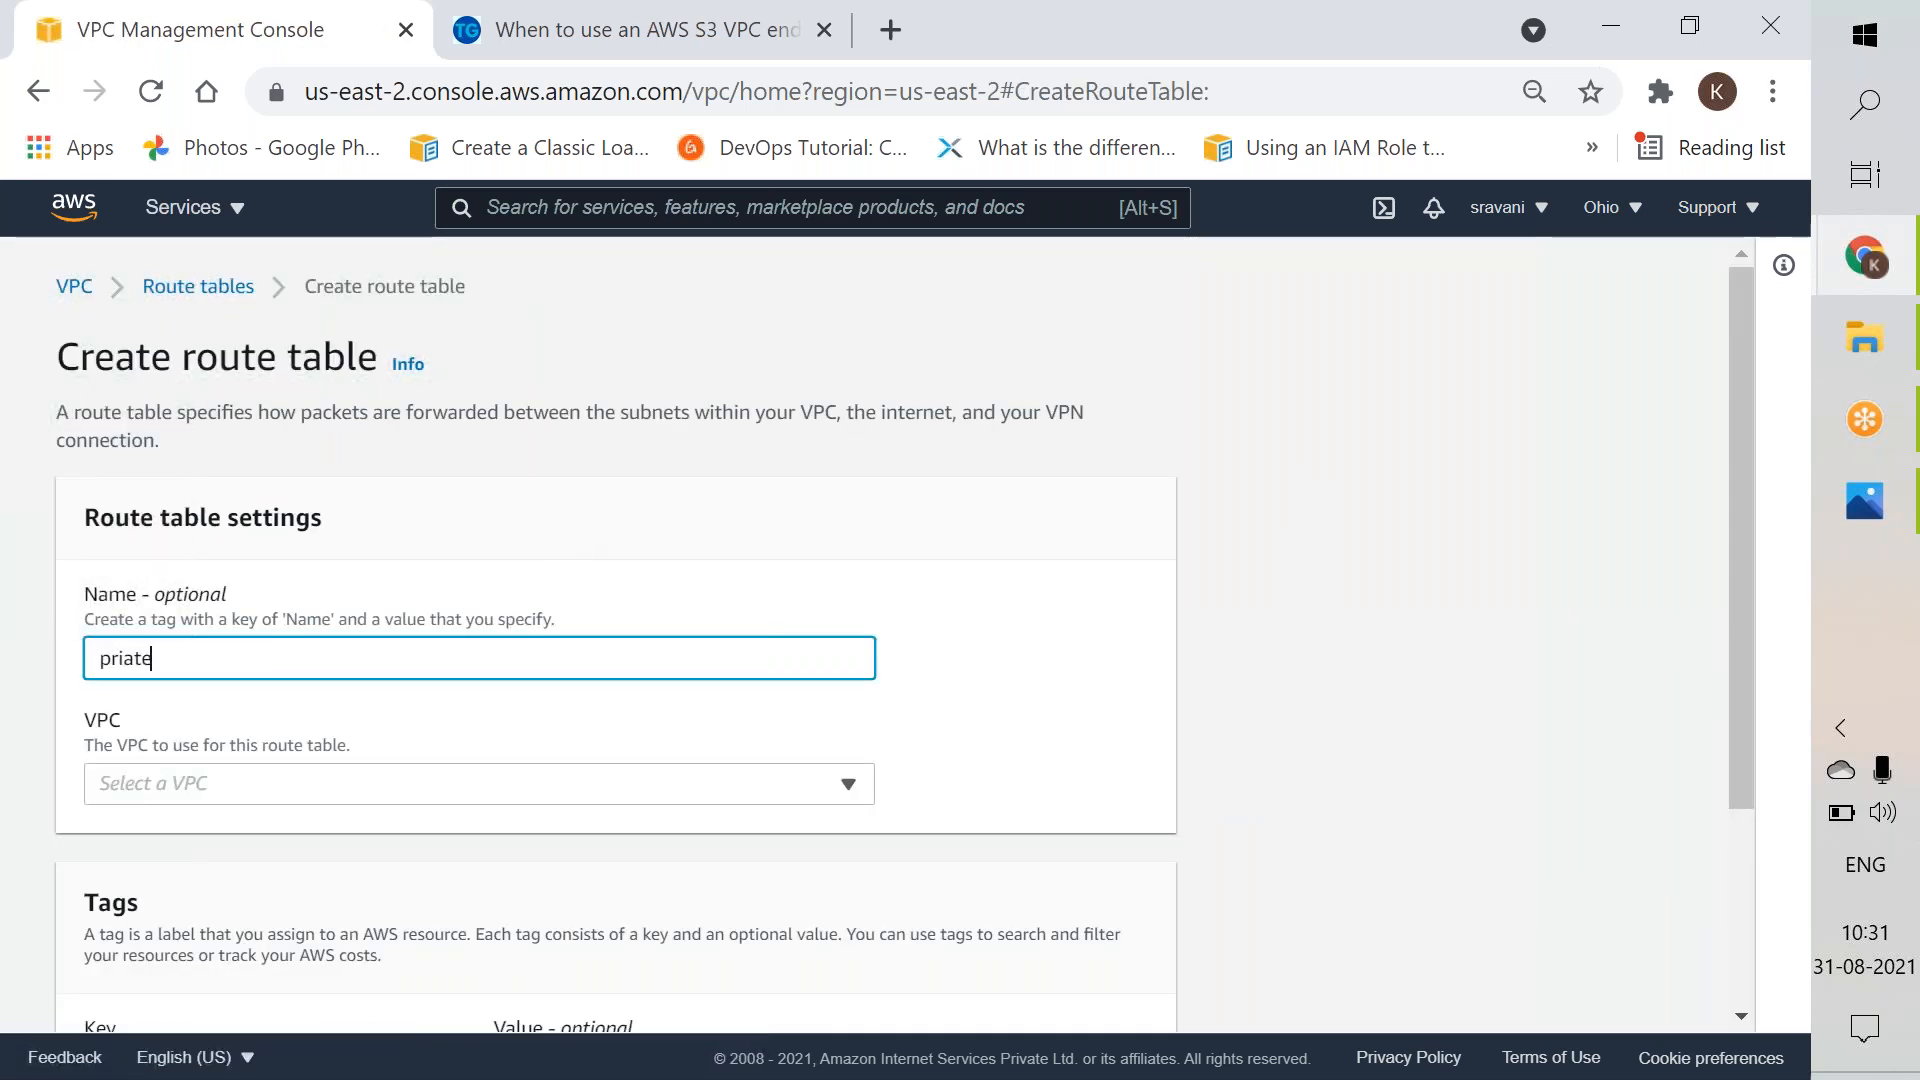
text(ca)
text(c-a)
click(502, 786)
click(463, 913)
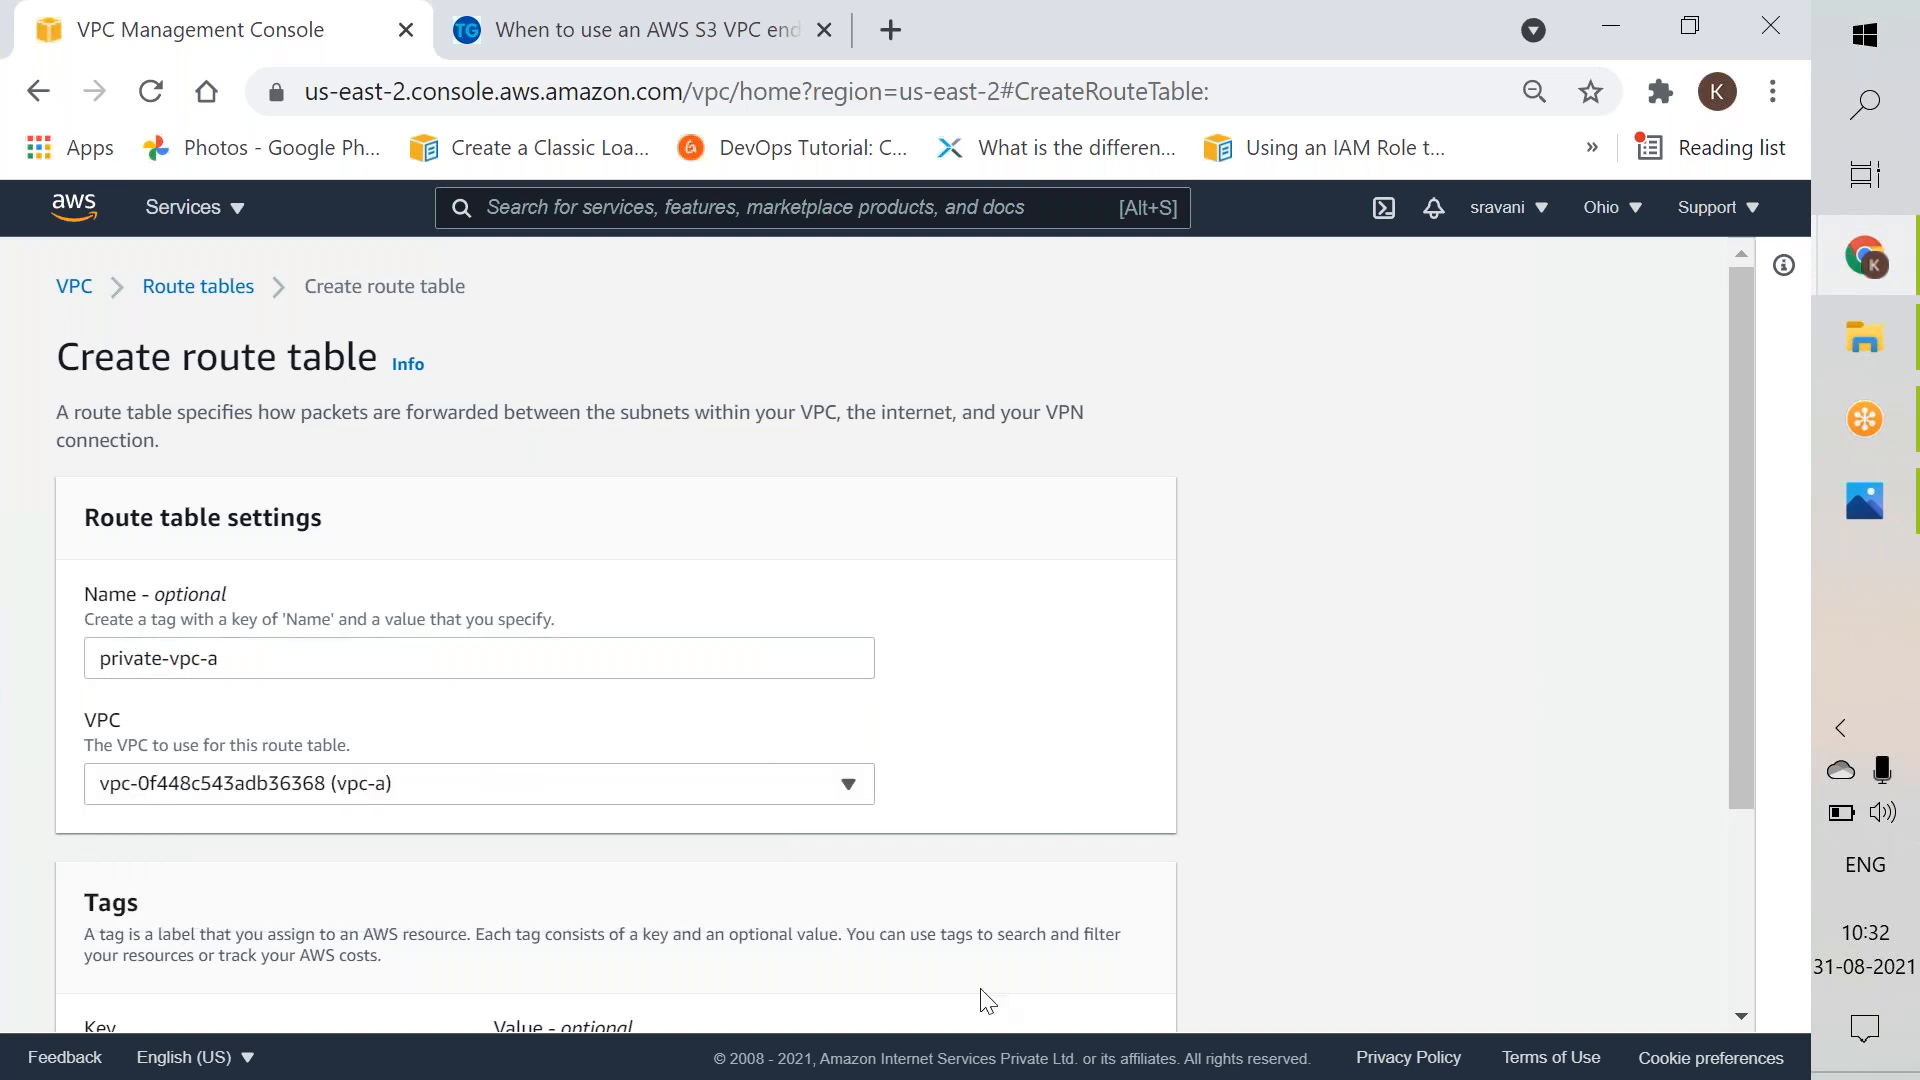
scroll(1736, 920, down, 3)
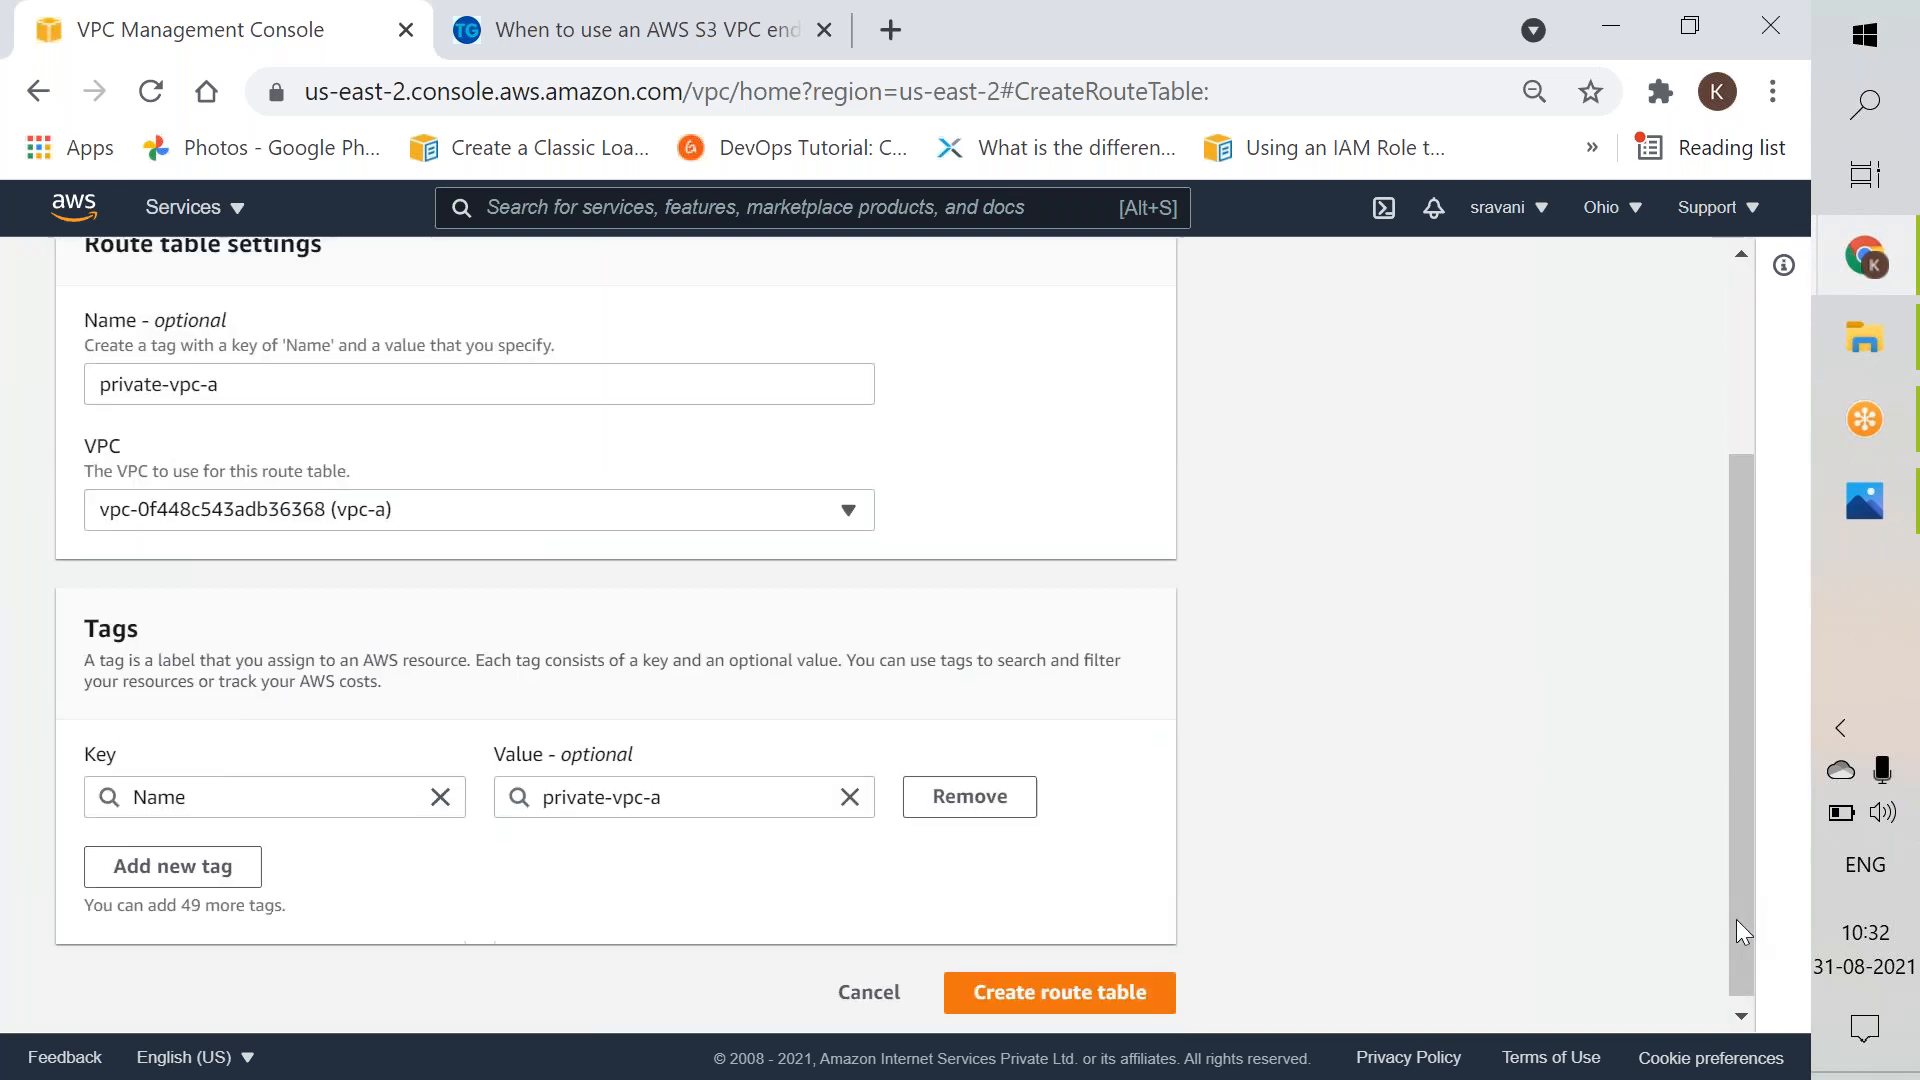
click(1058, 980)
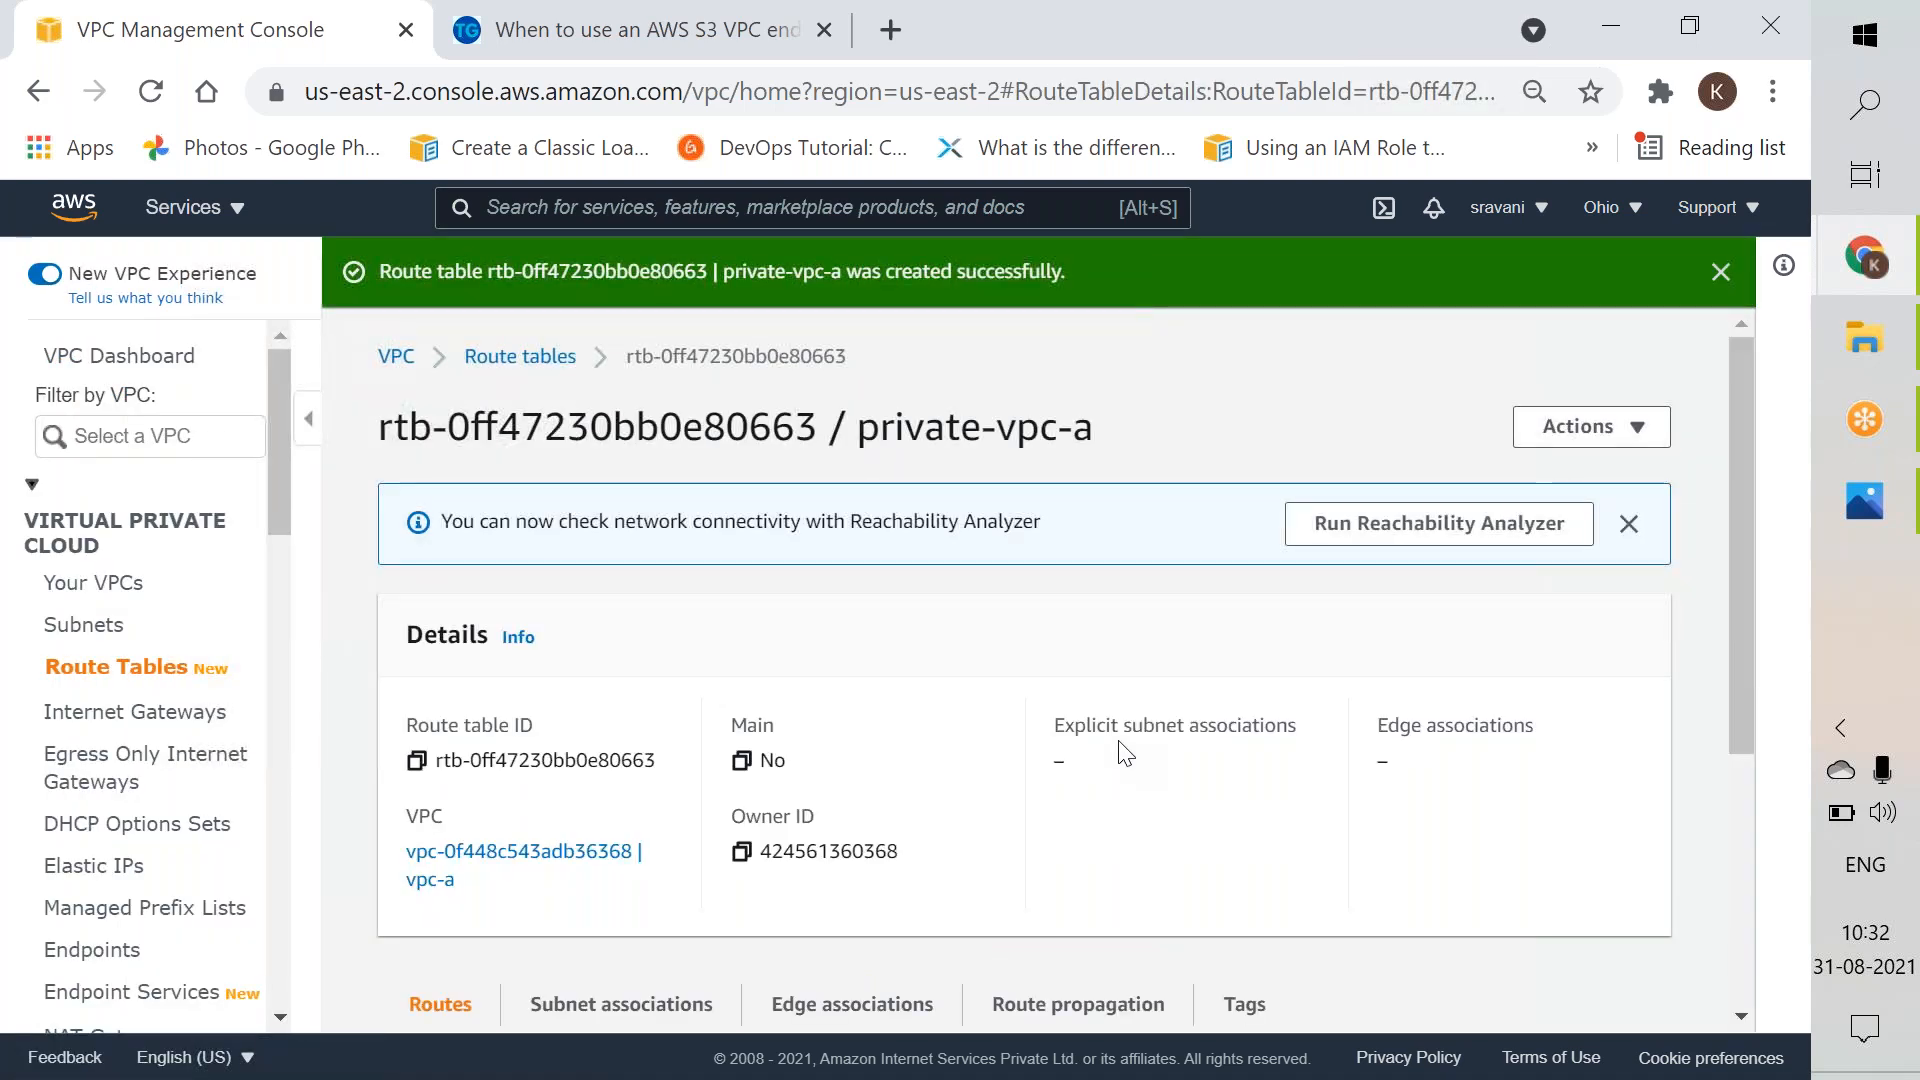
Step: Associate the subnet privatesubnet-vpc-a with the private-vpc-a route table and save the association
click(1581, 427)
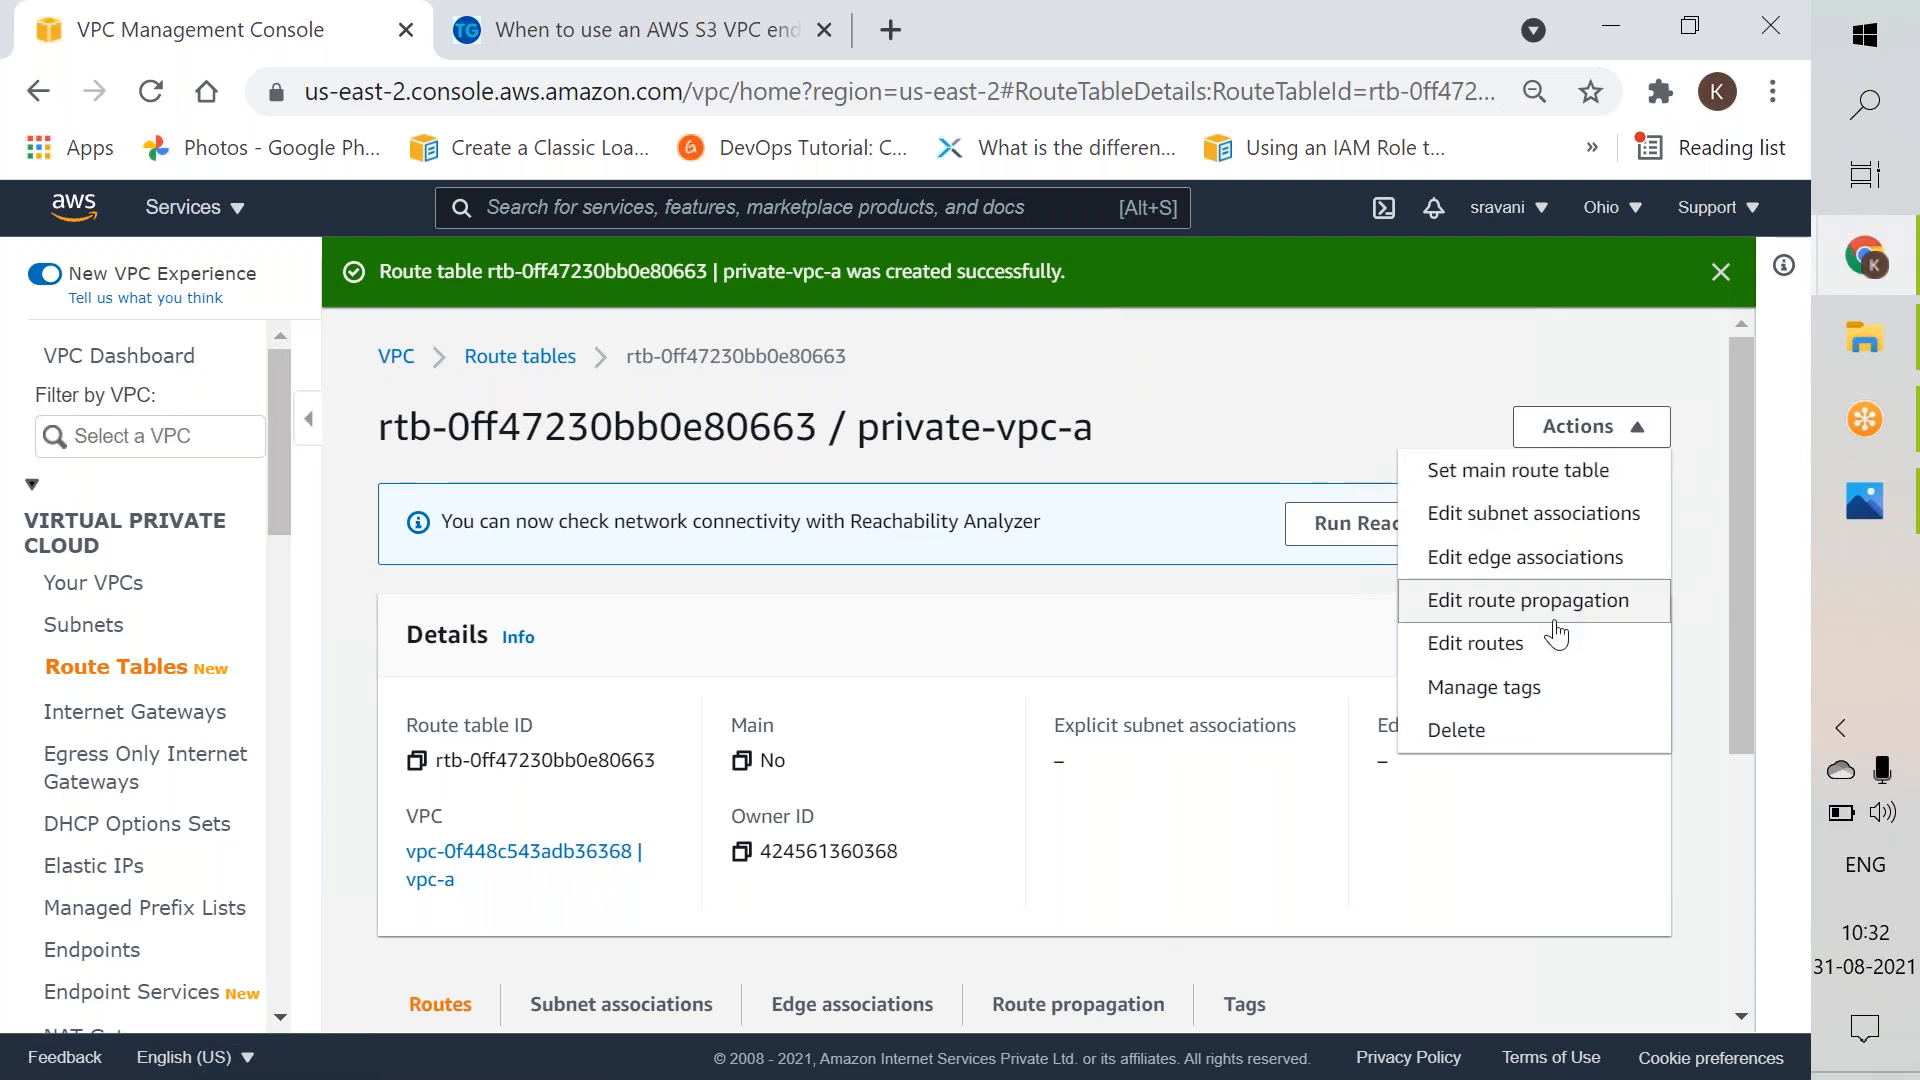
click(1544, 513)
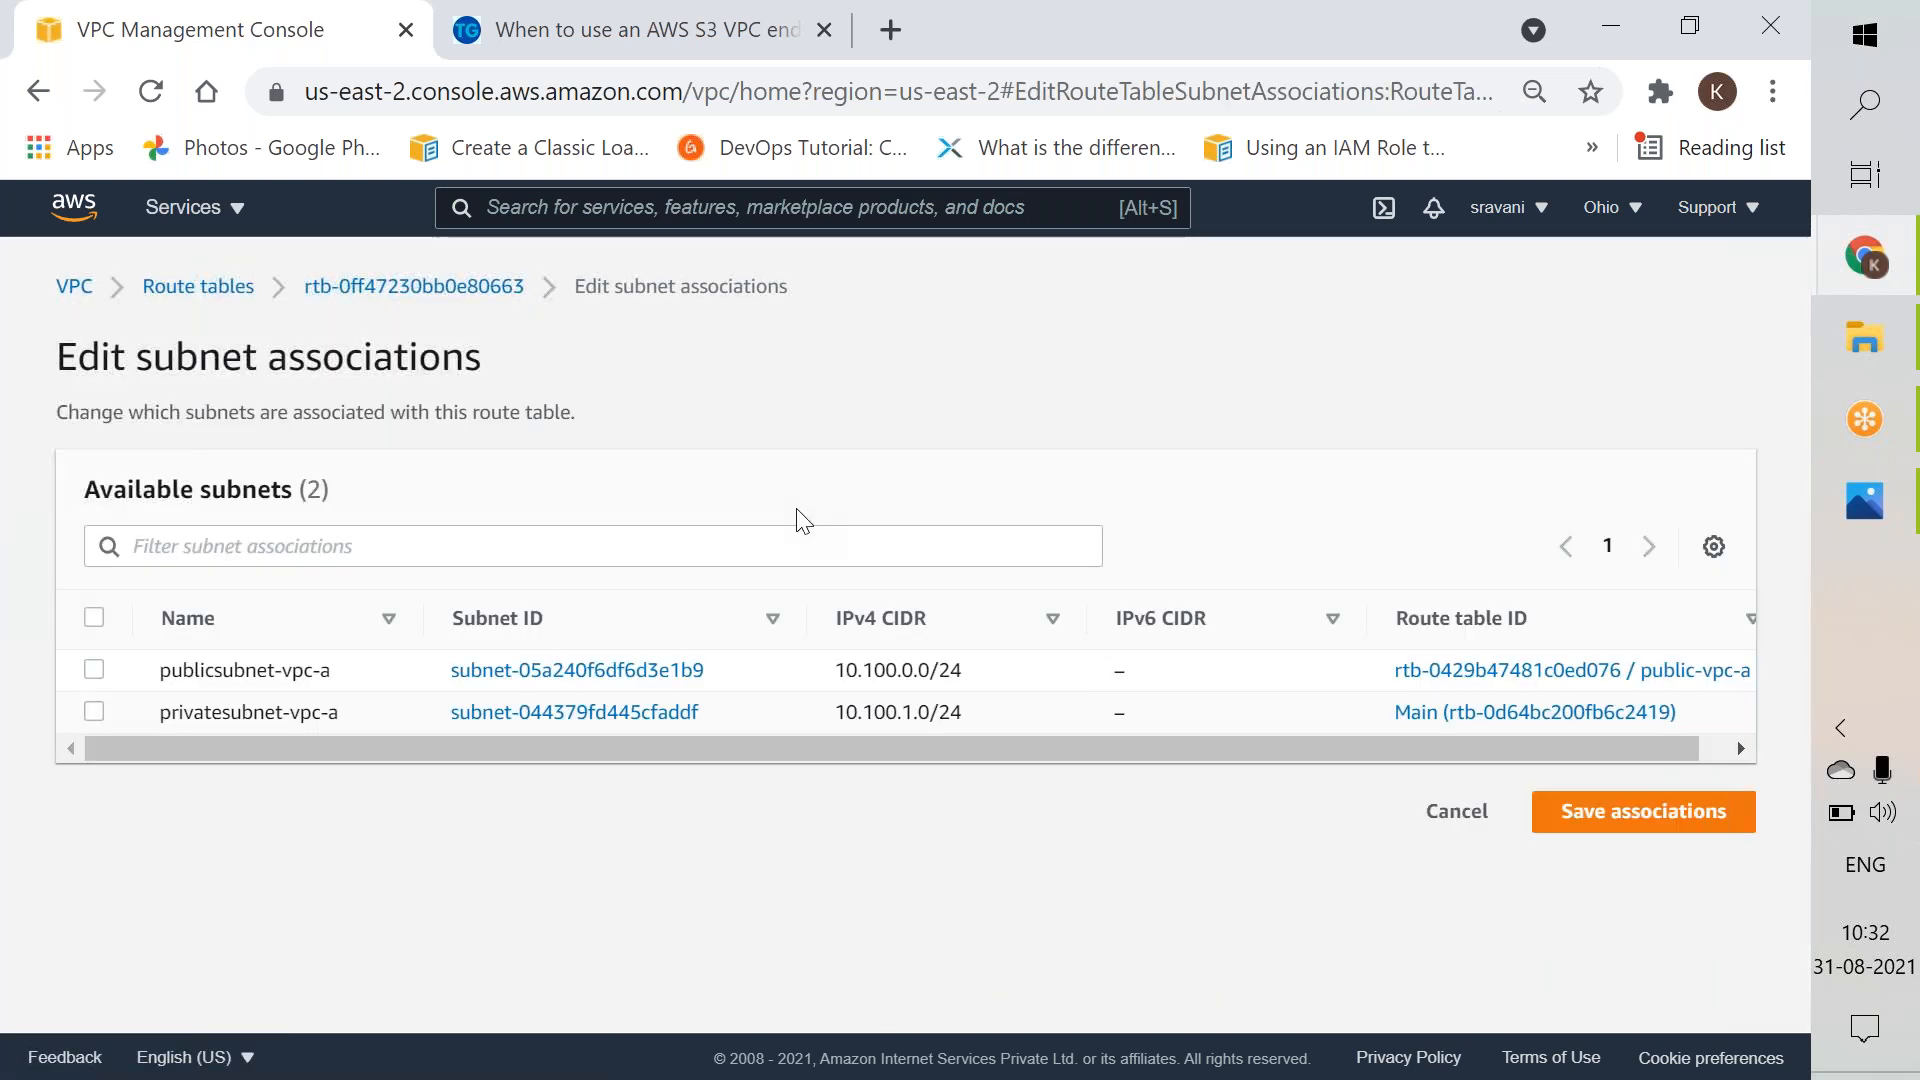
click(120, 714)
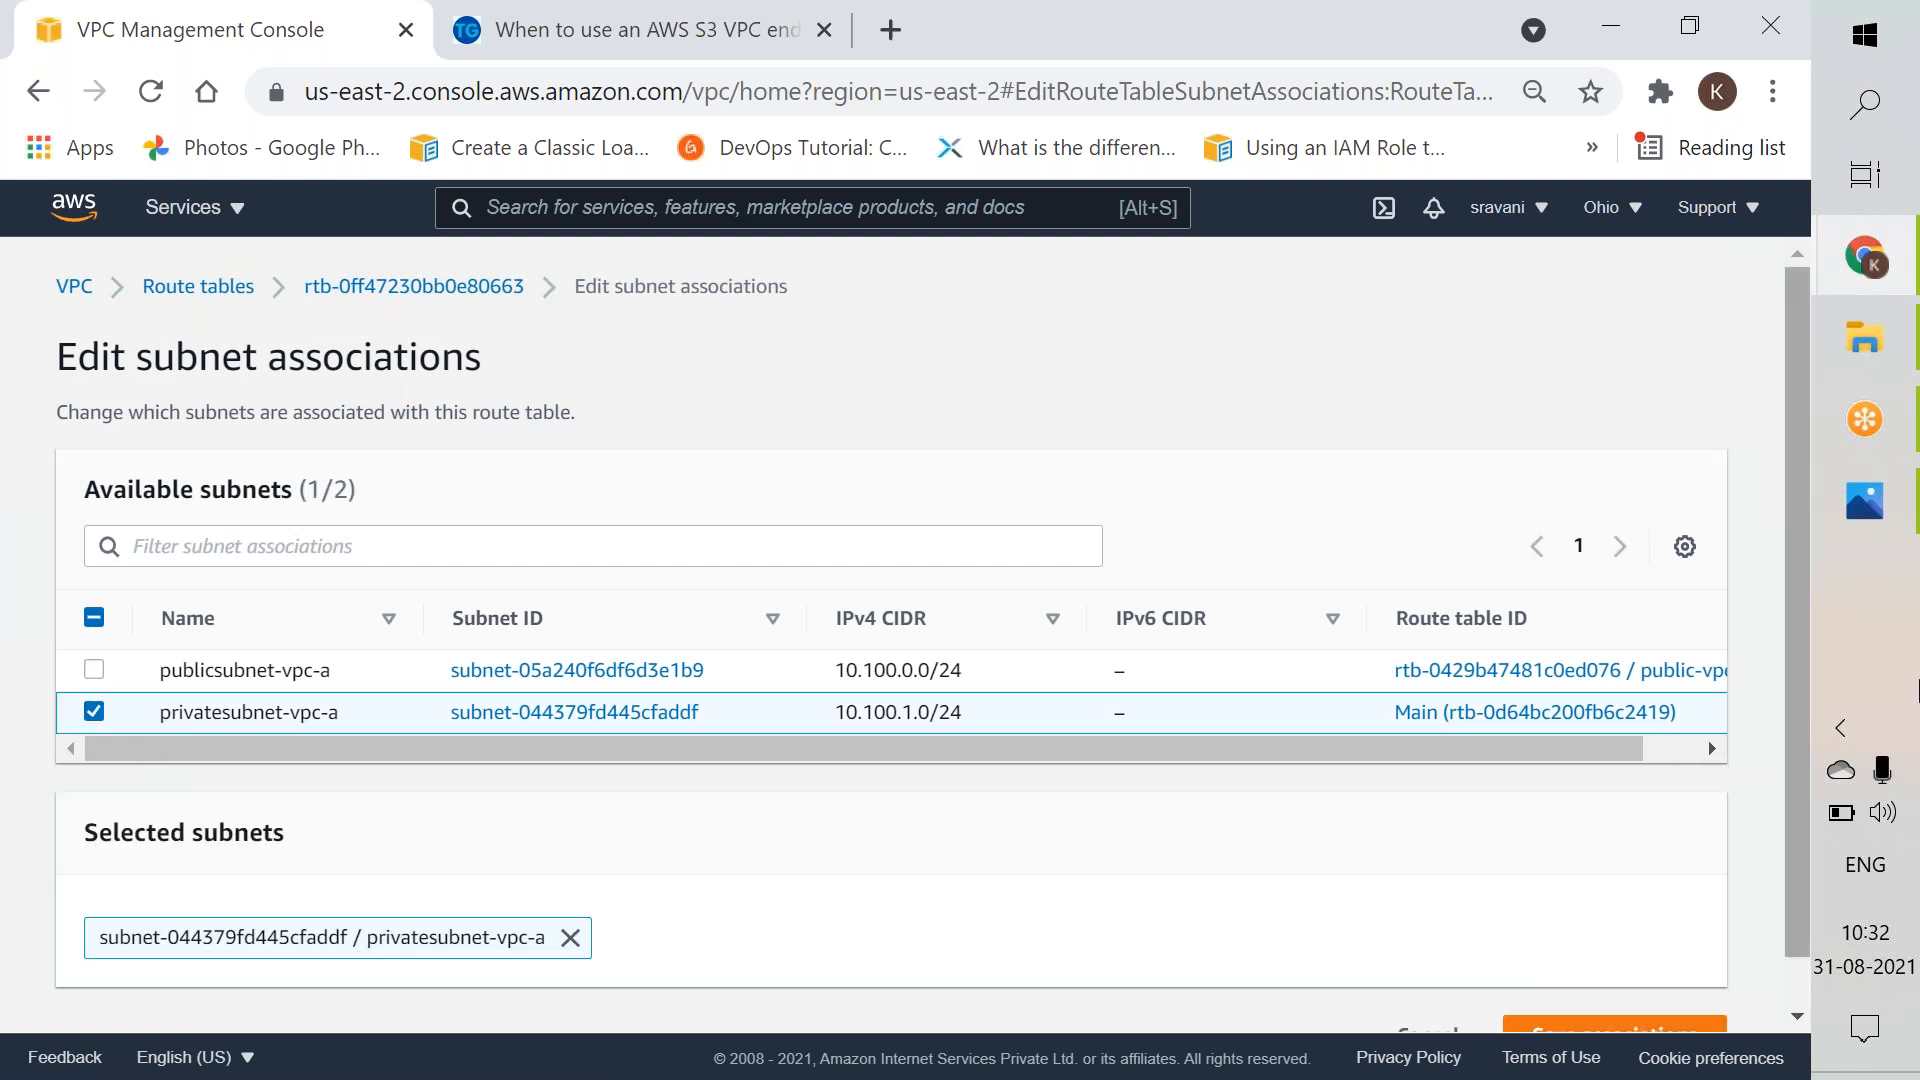
scroll(1785, 990, down, 1)
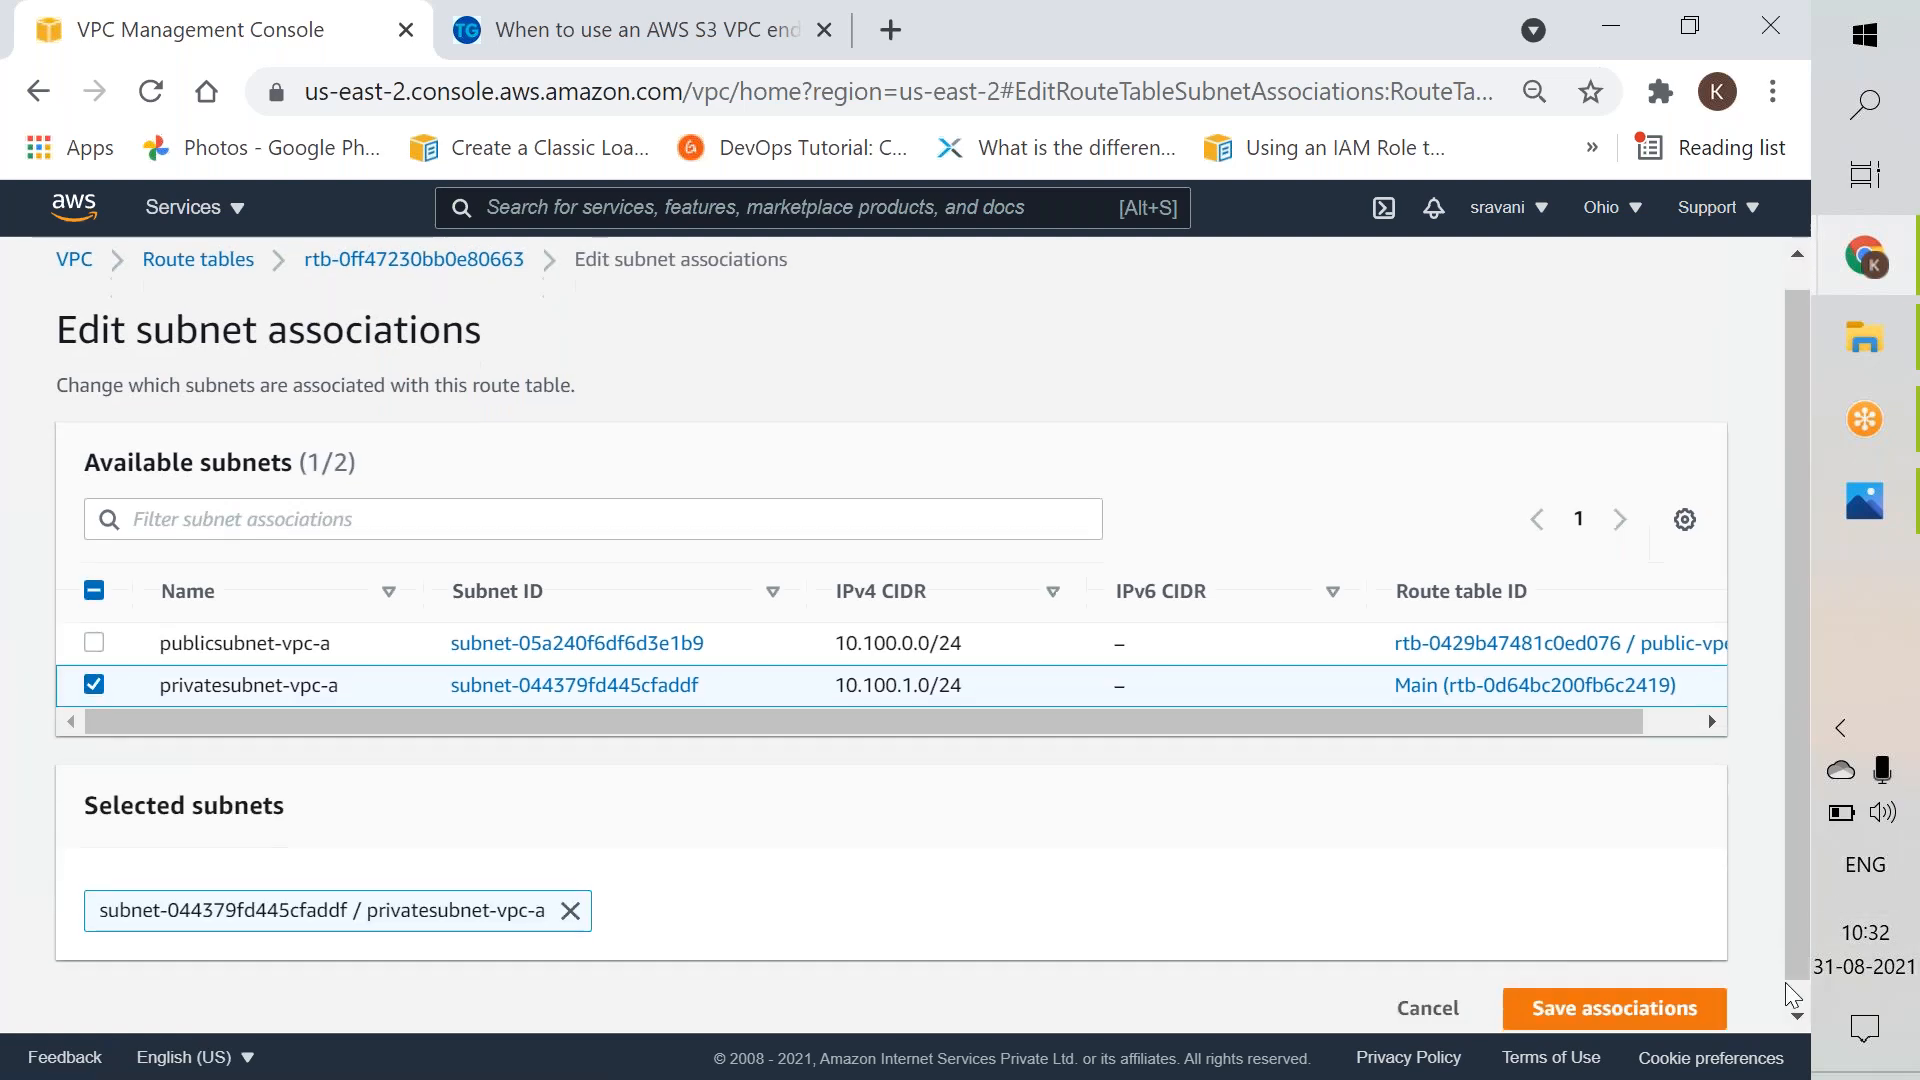
click(1607, 981)
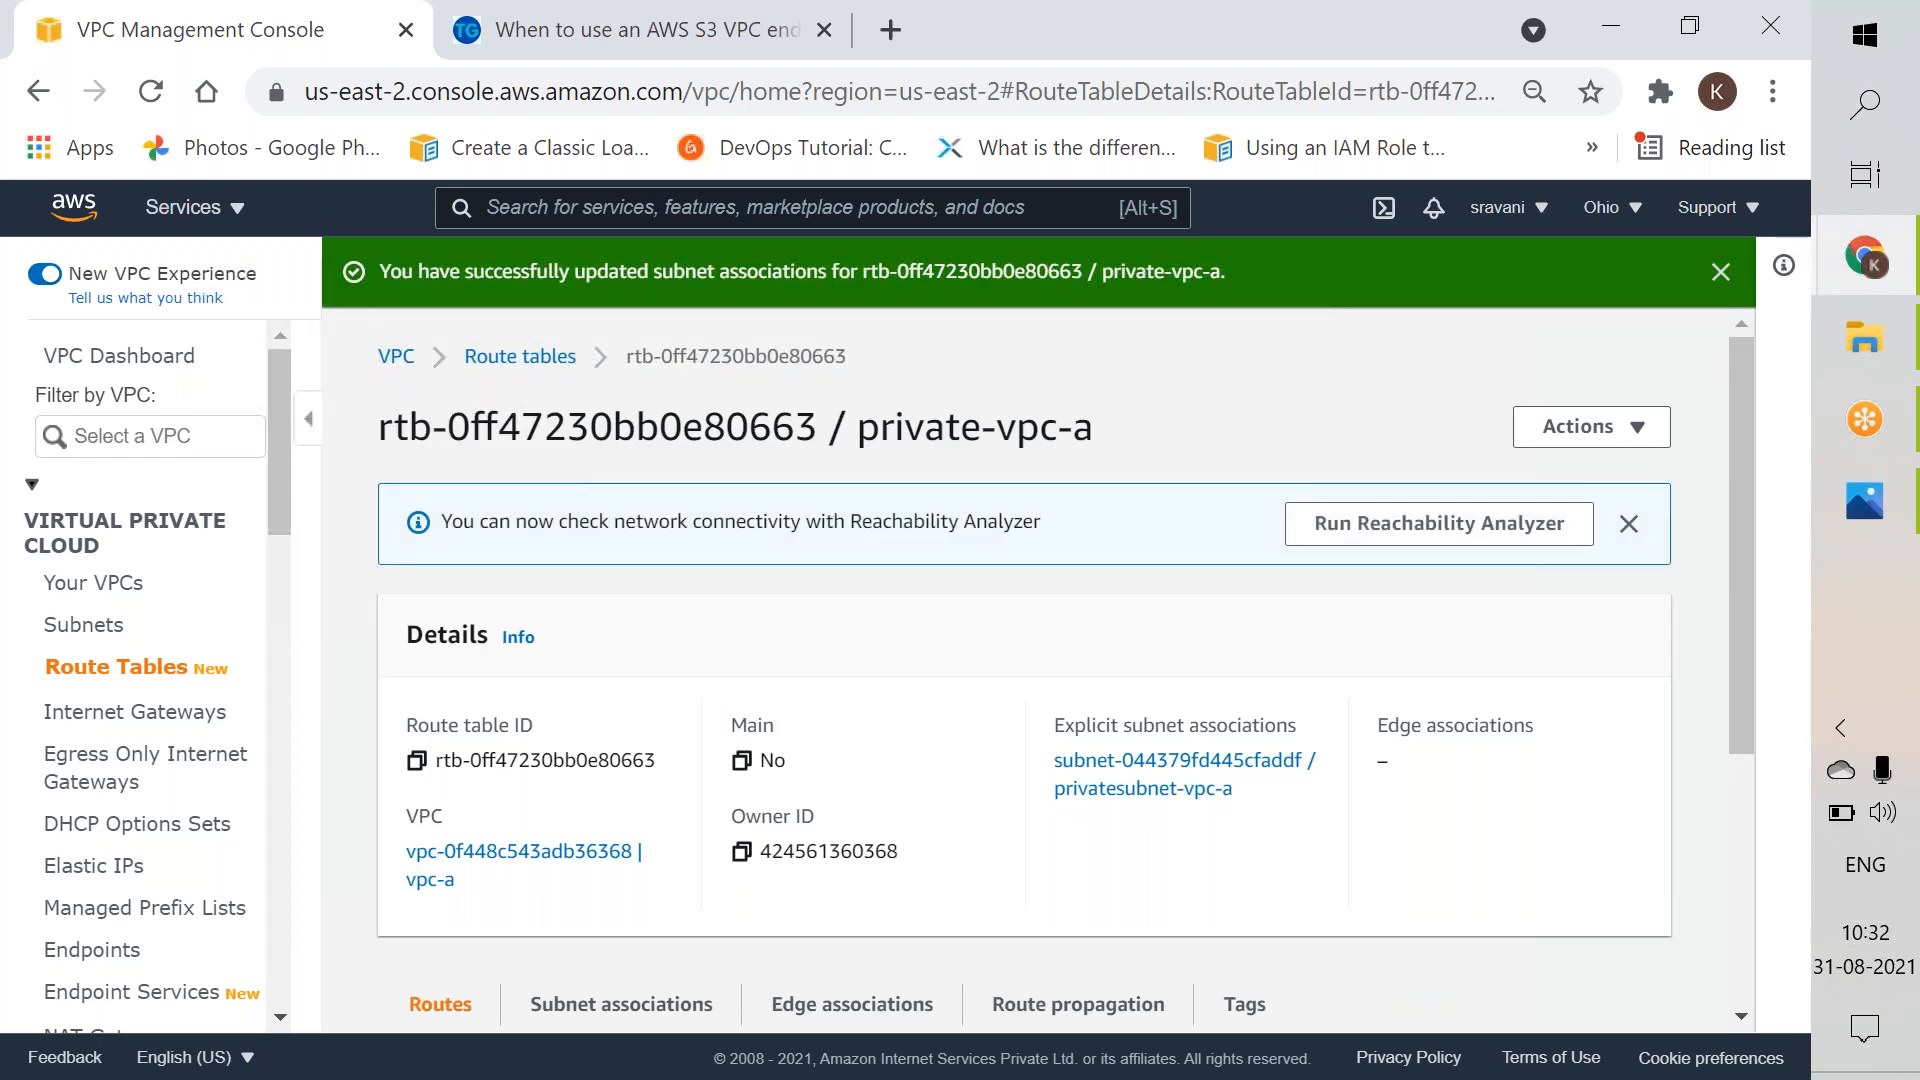
Step: Find the EC2 service, open its console in a new browser tab and list the running instances
click(844, 215)
text(ec2)
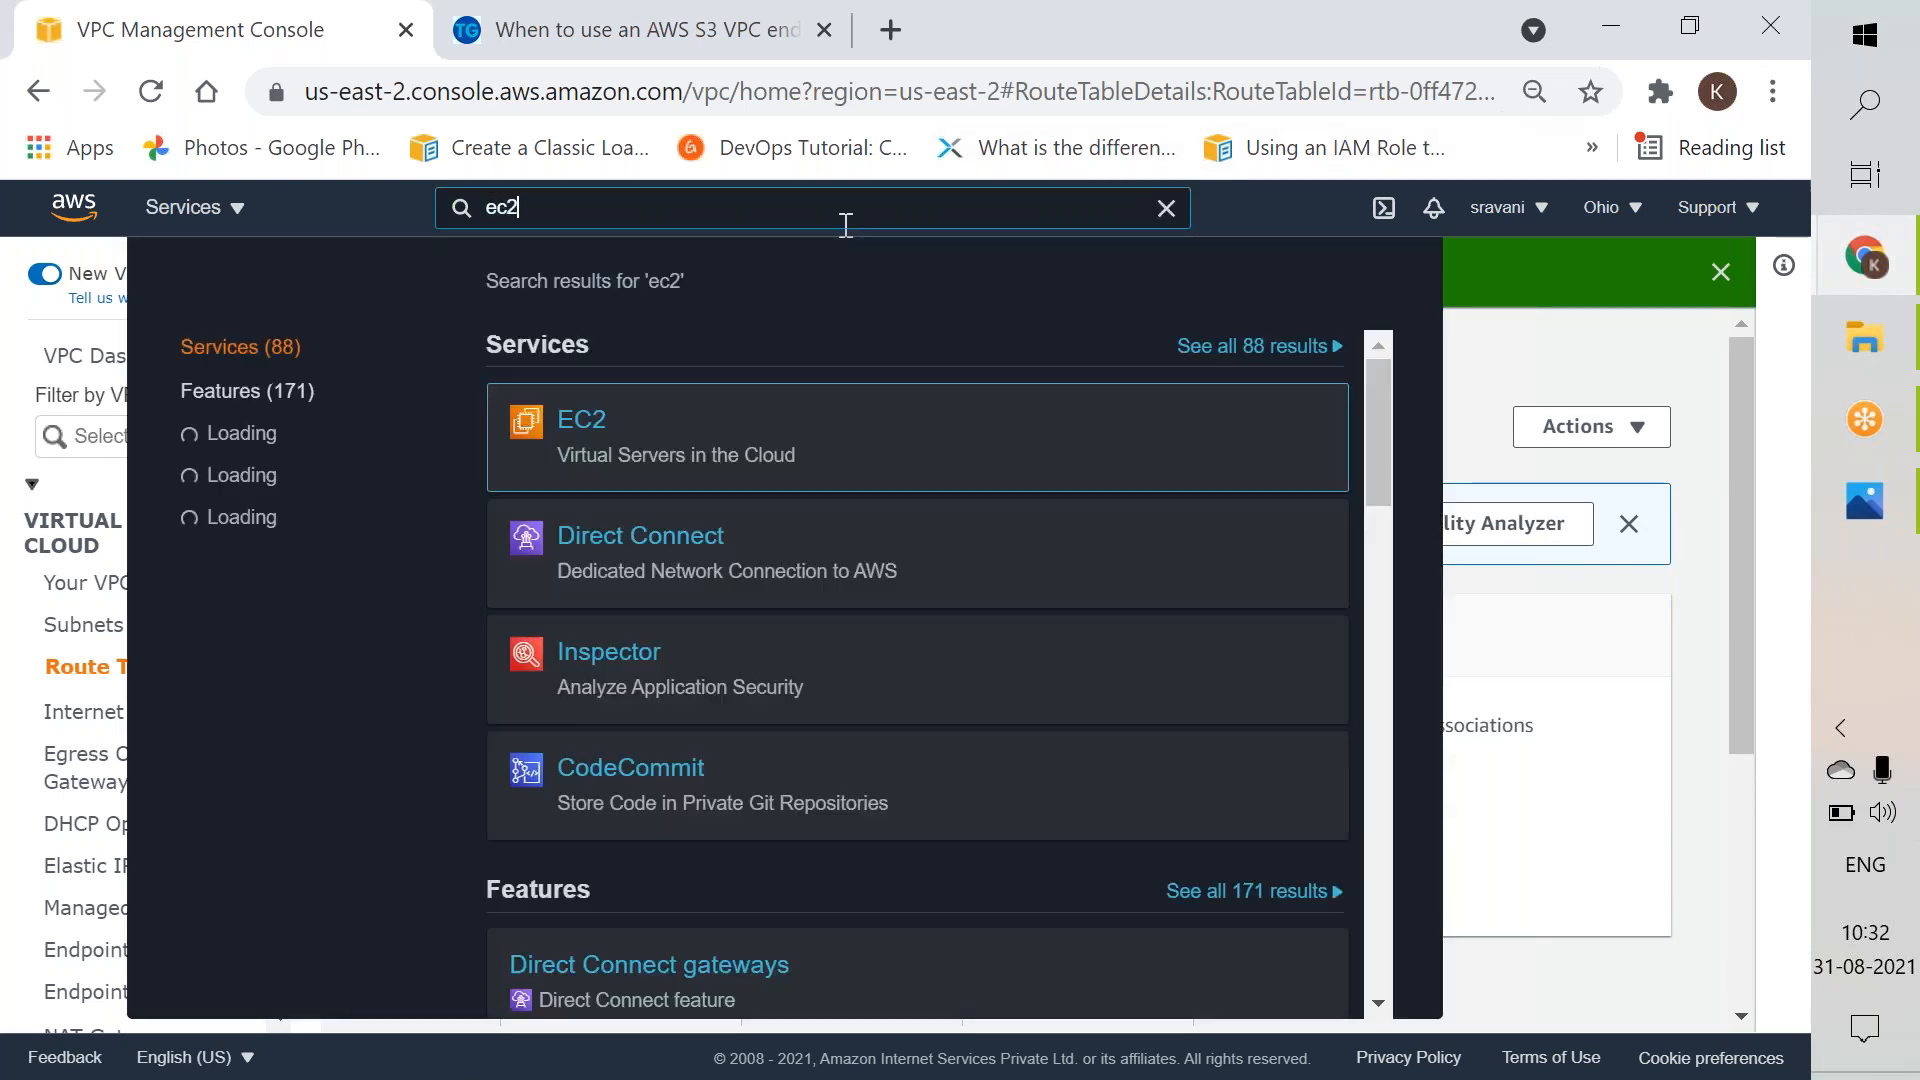
right_click(592, 444)
click(630, 458)
click(448, 46)
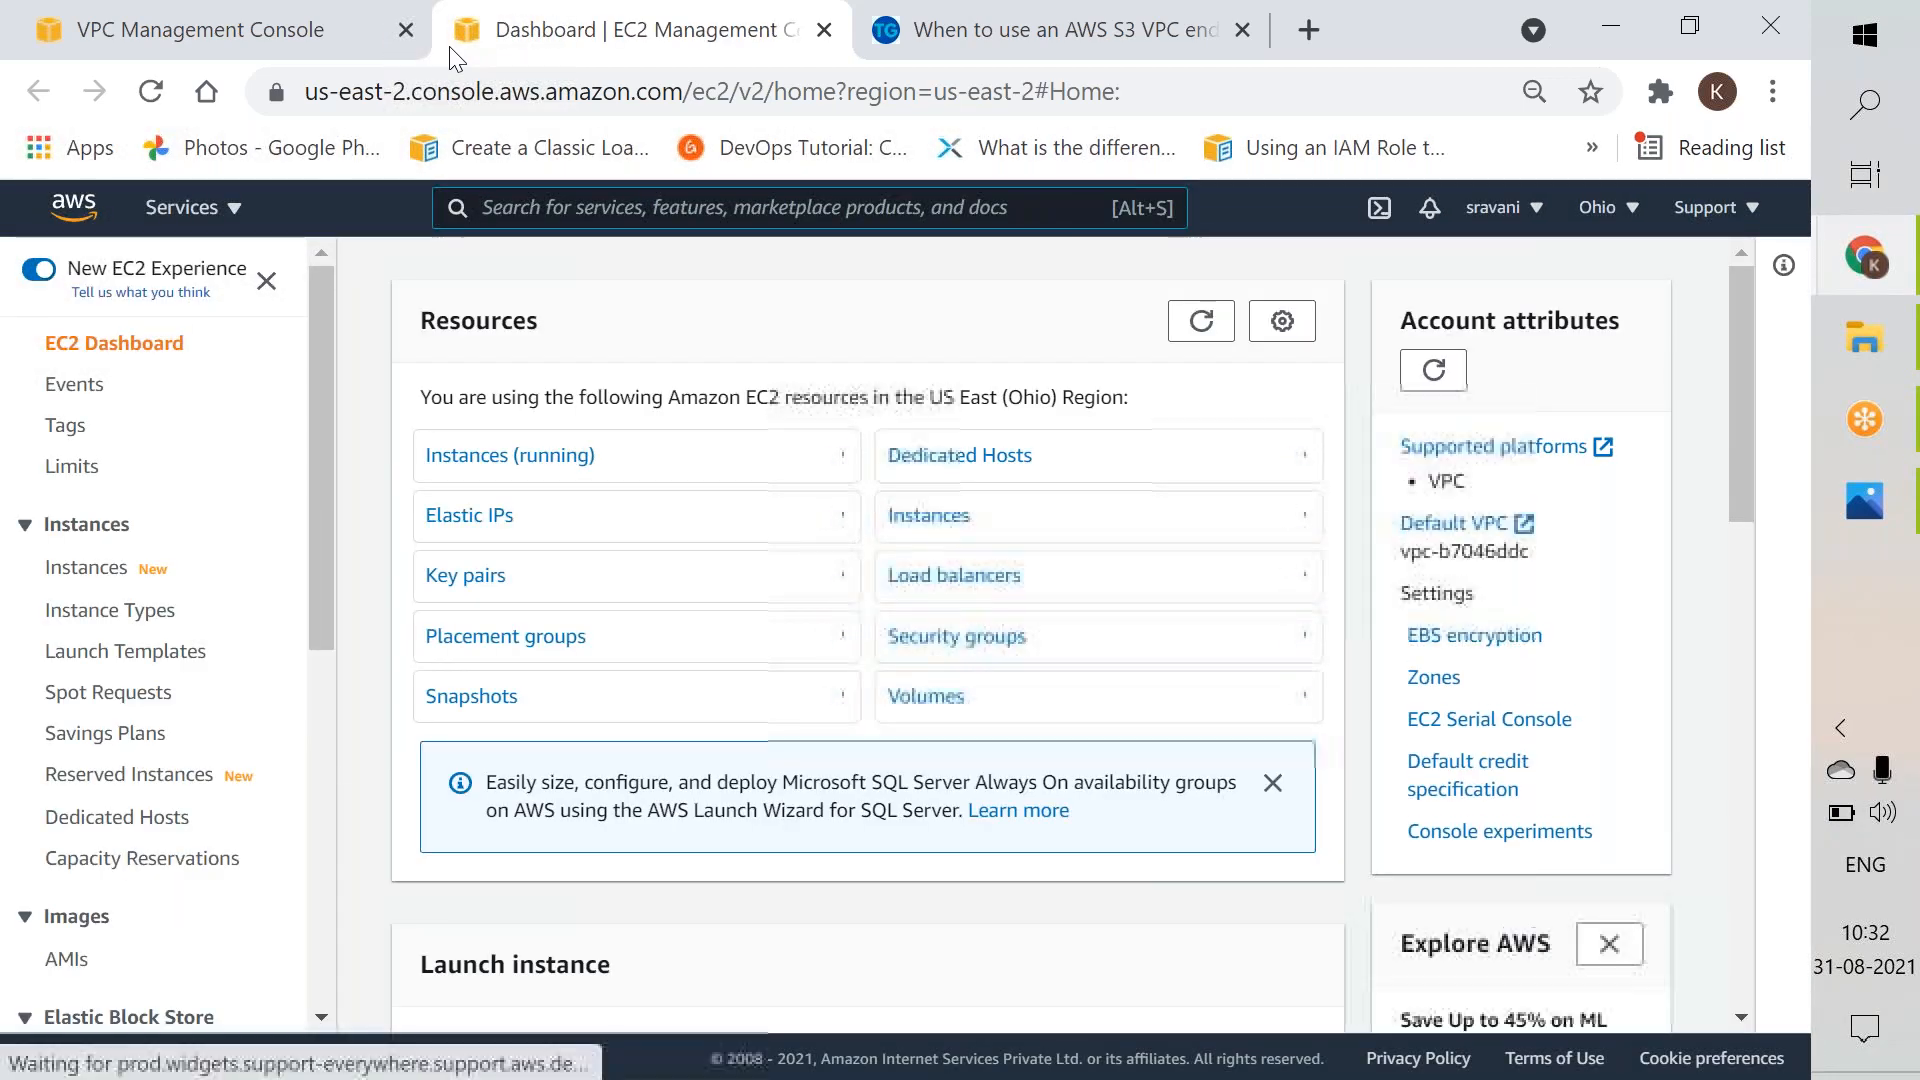
click(559, 466)
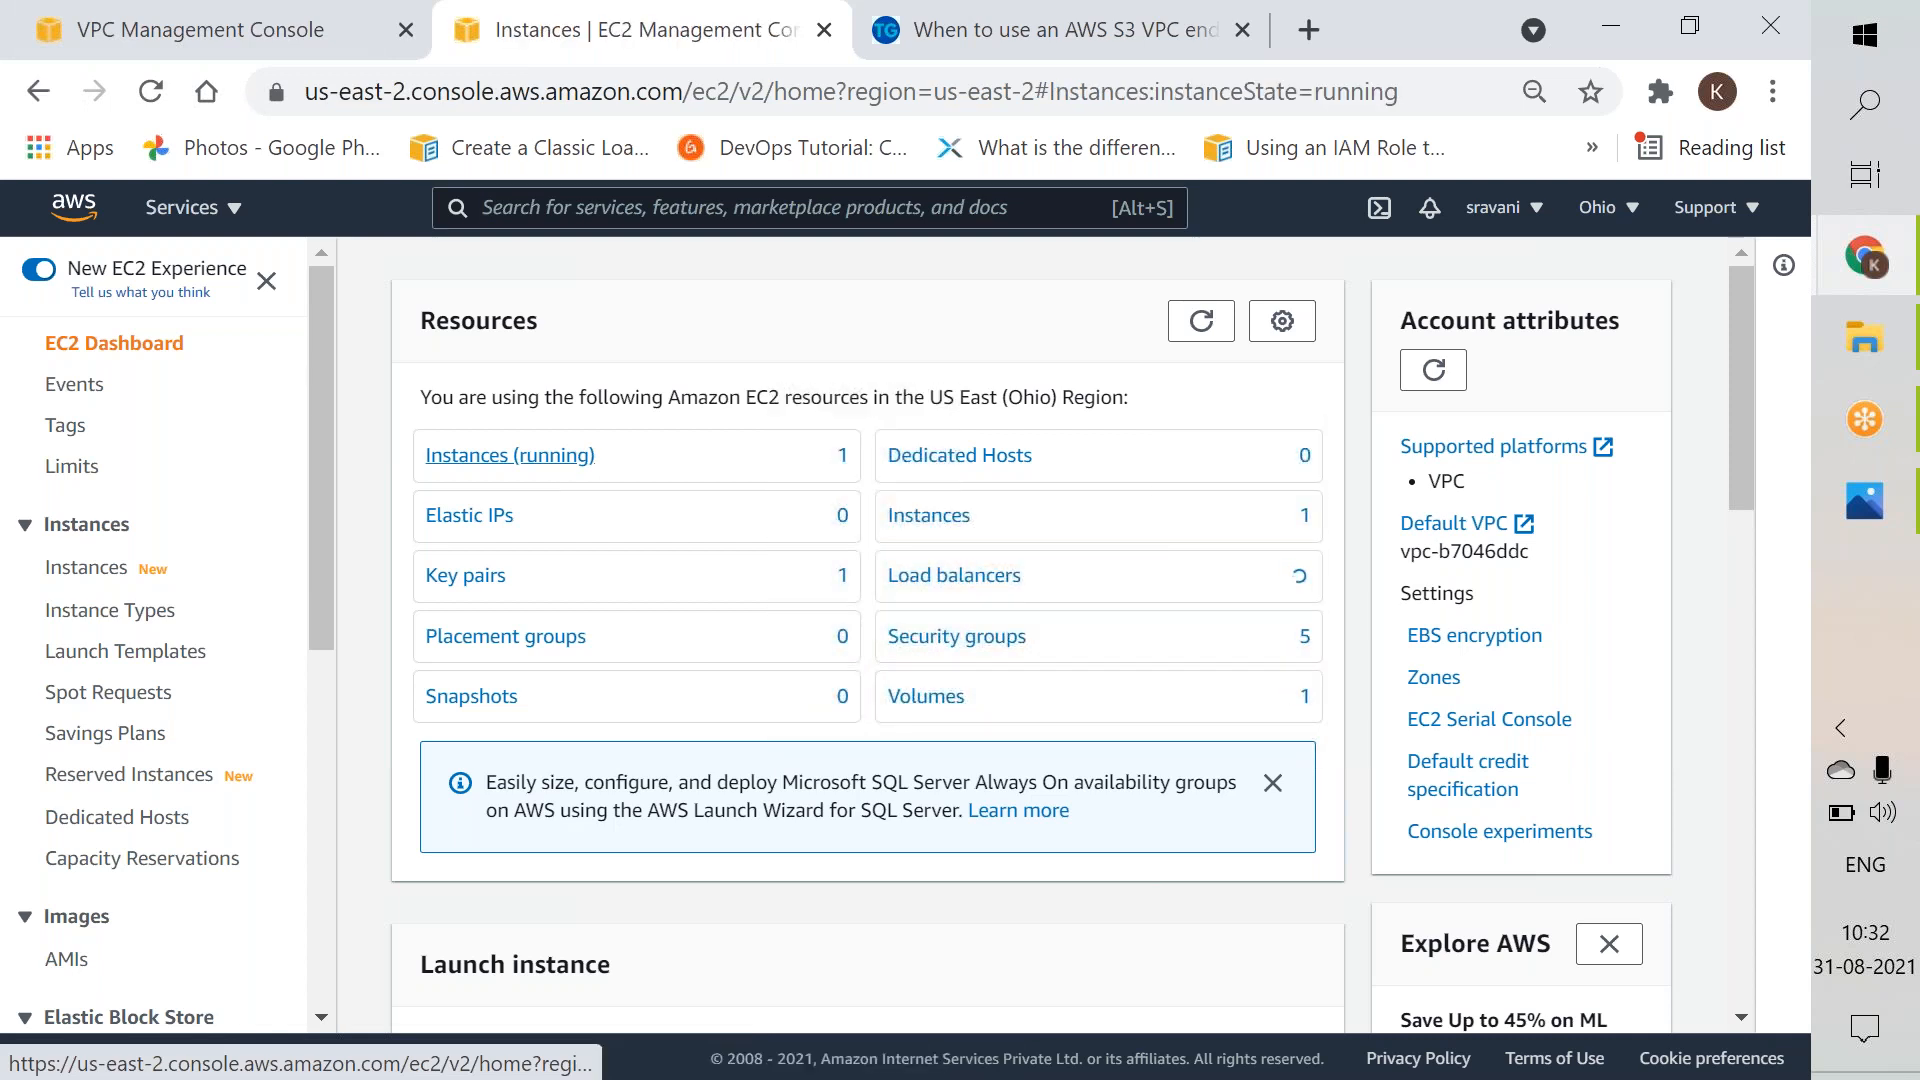
click(647, 322)
click(646, 322)
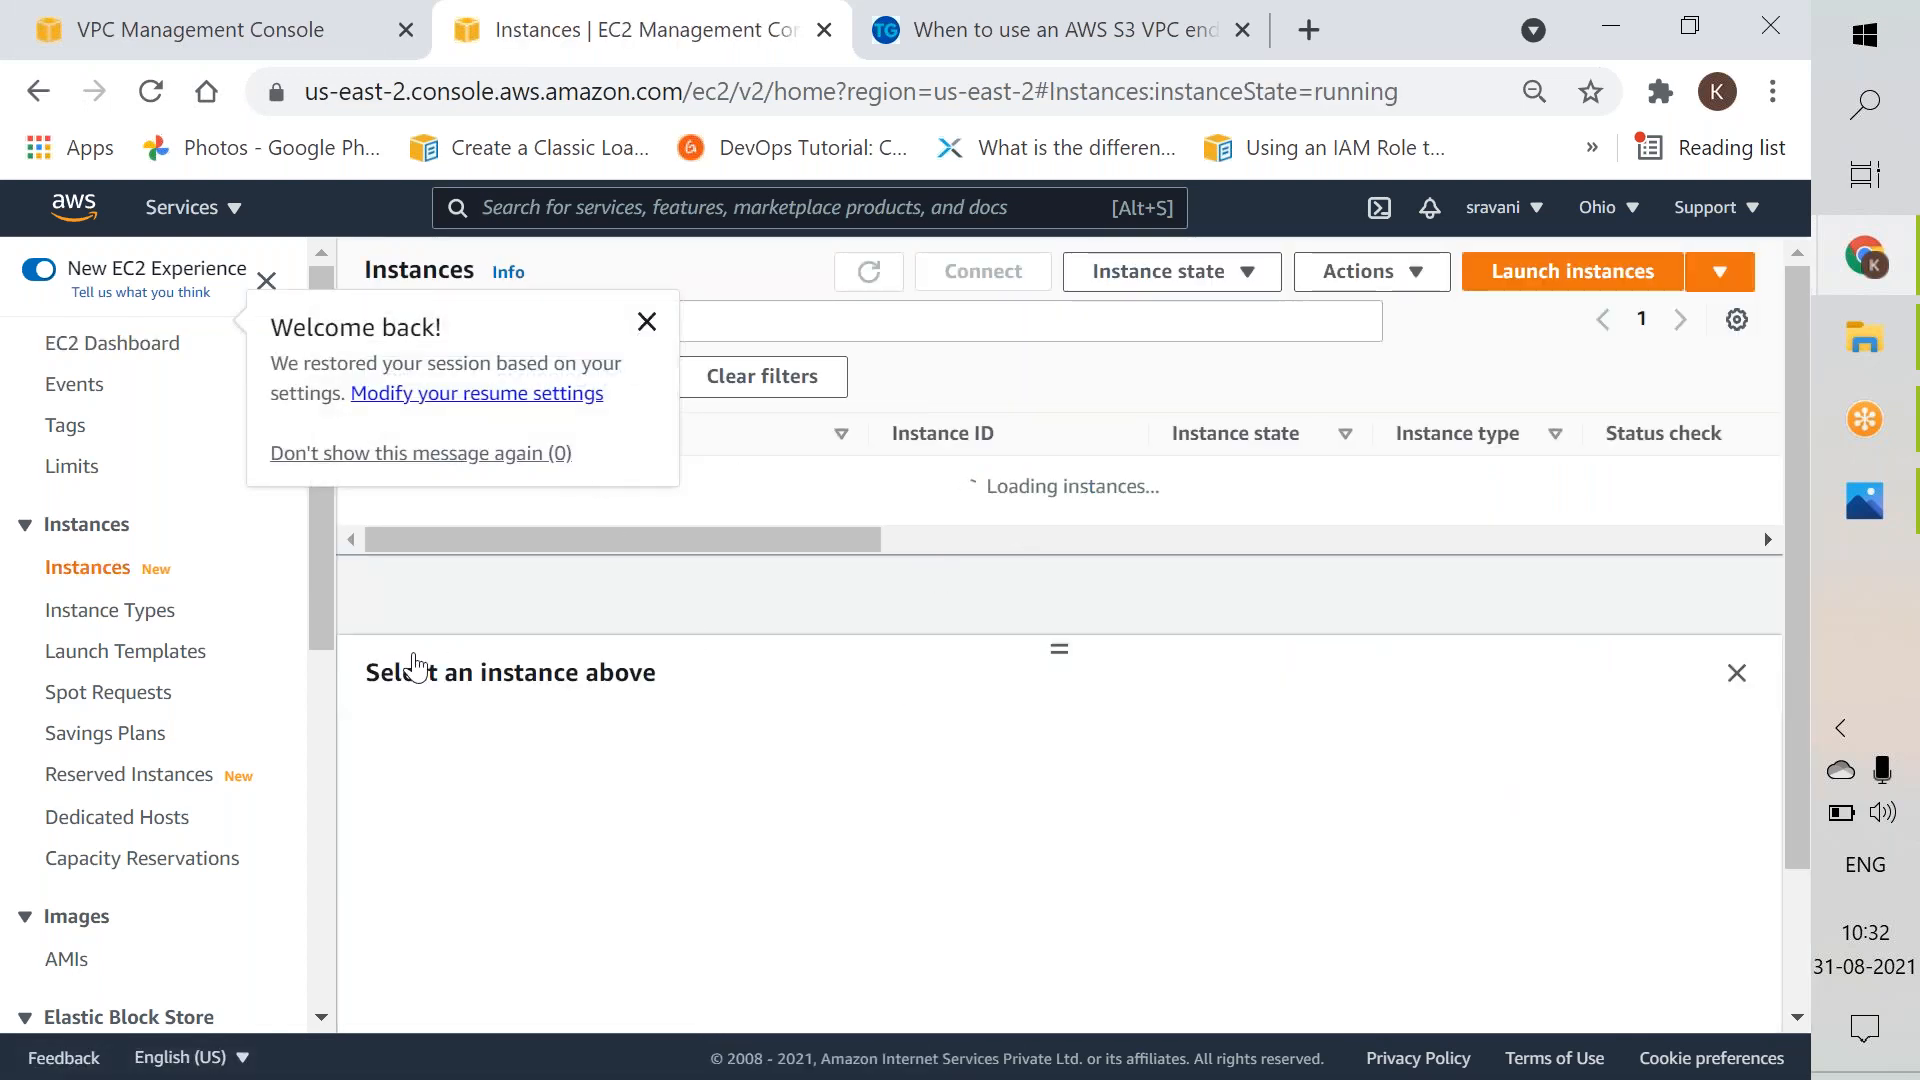
click(982, 600)
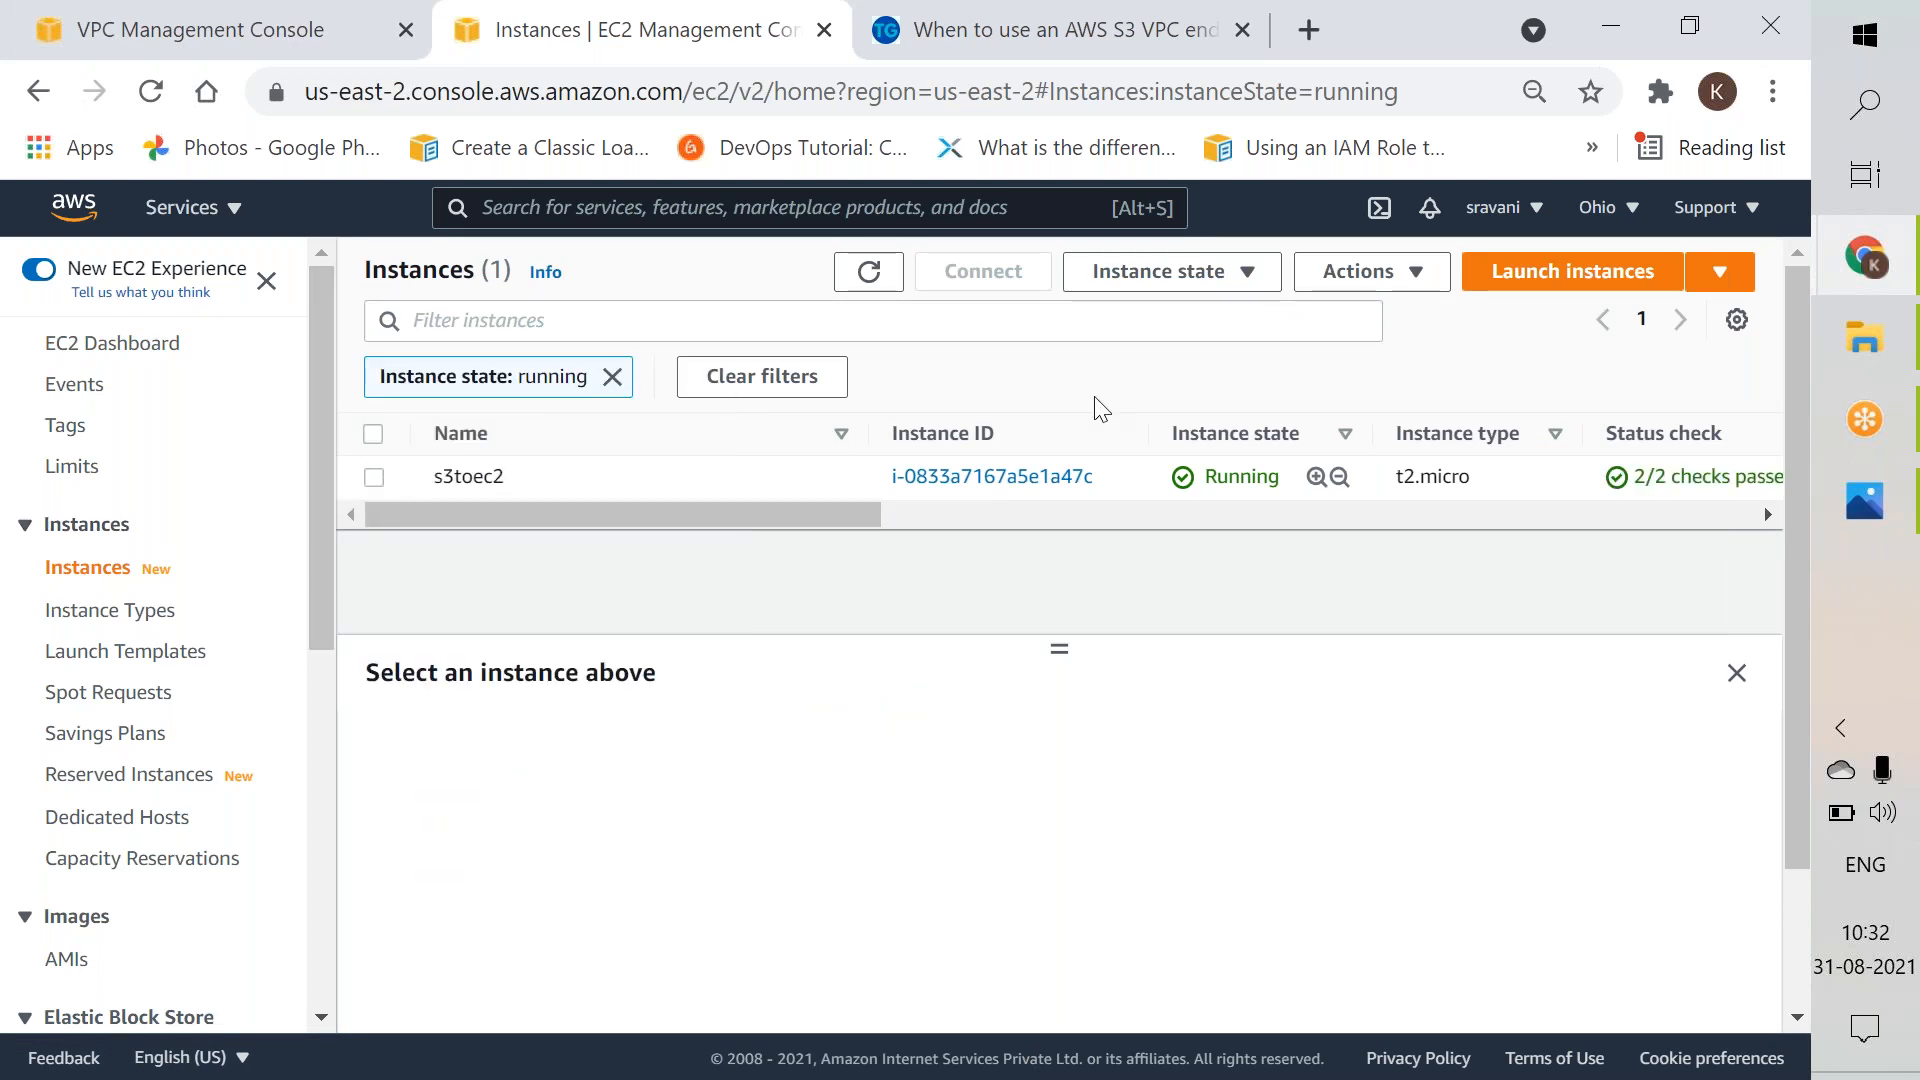
Step: Terminate the running s3toec2 instance
click(1099, 476)
click(1185, 274)
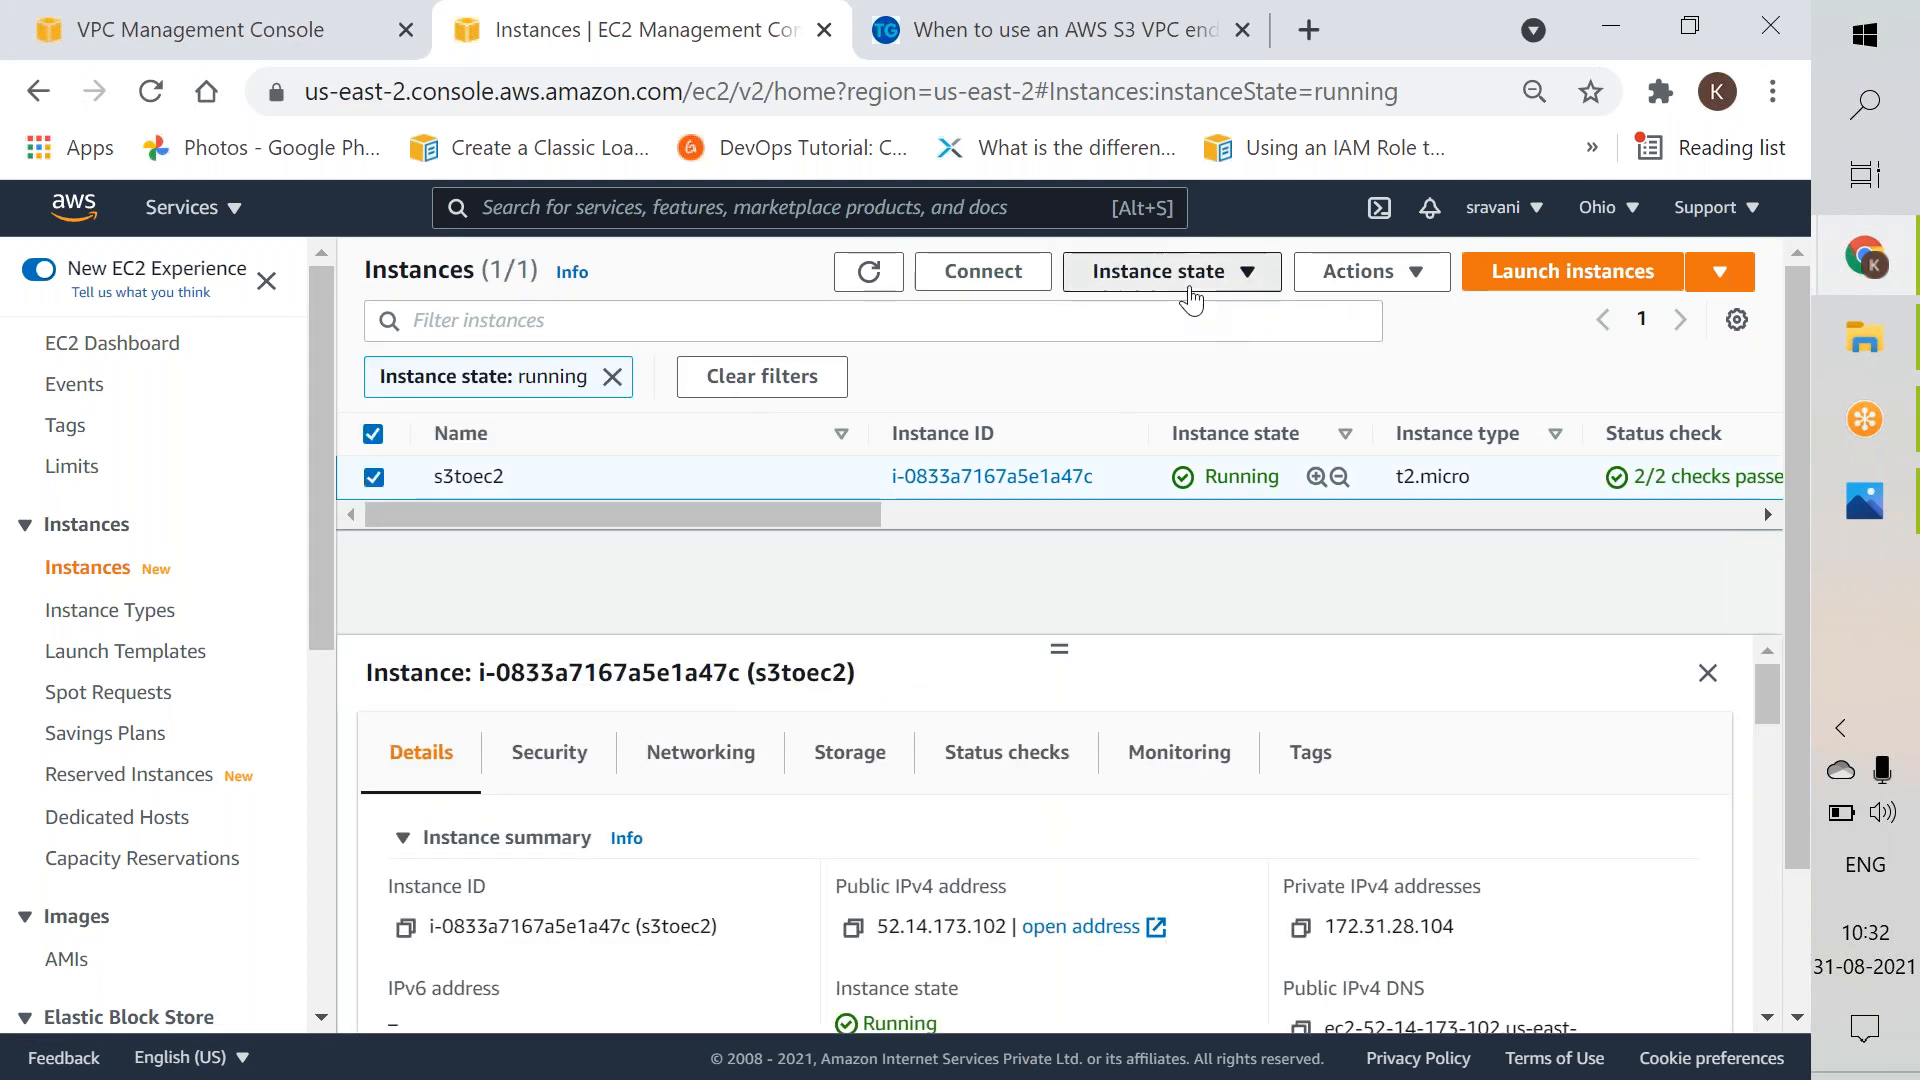
click(1183, 485)
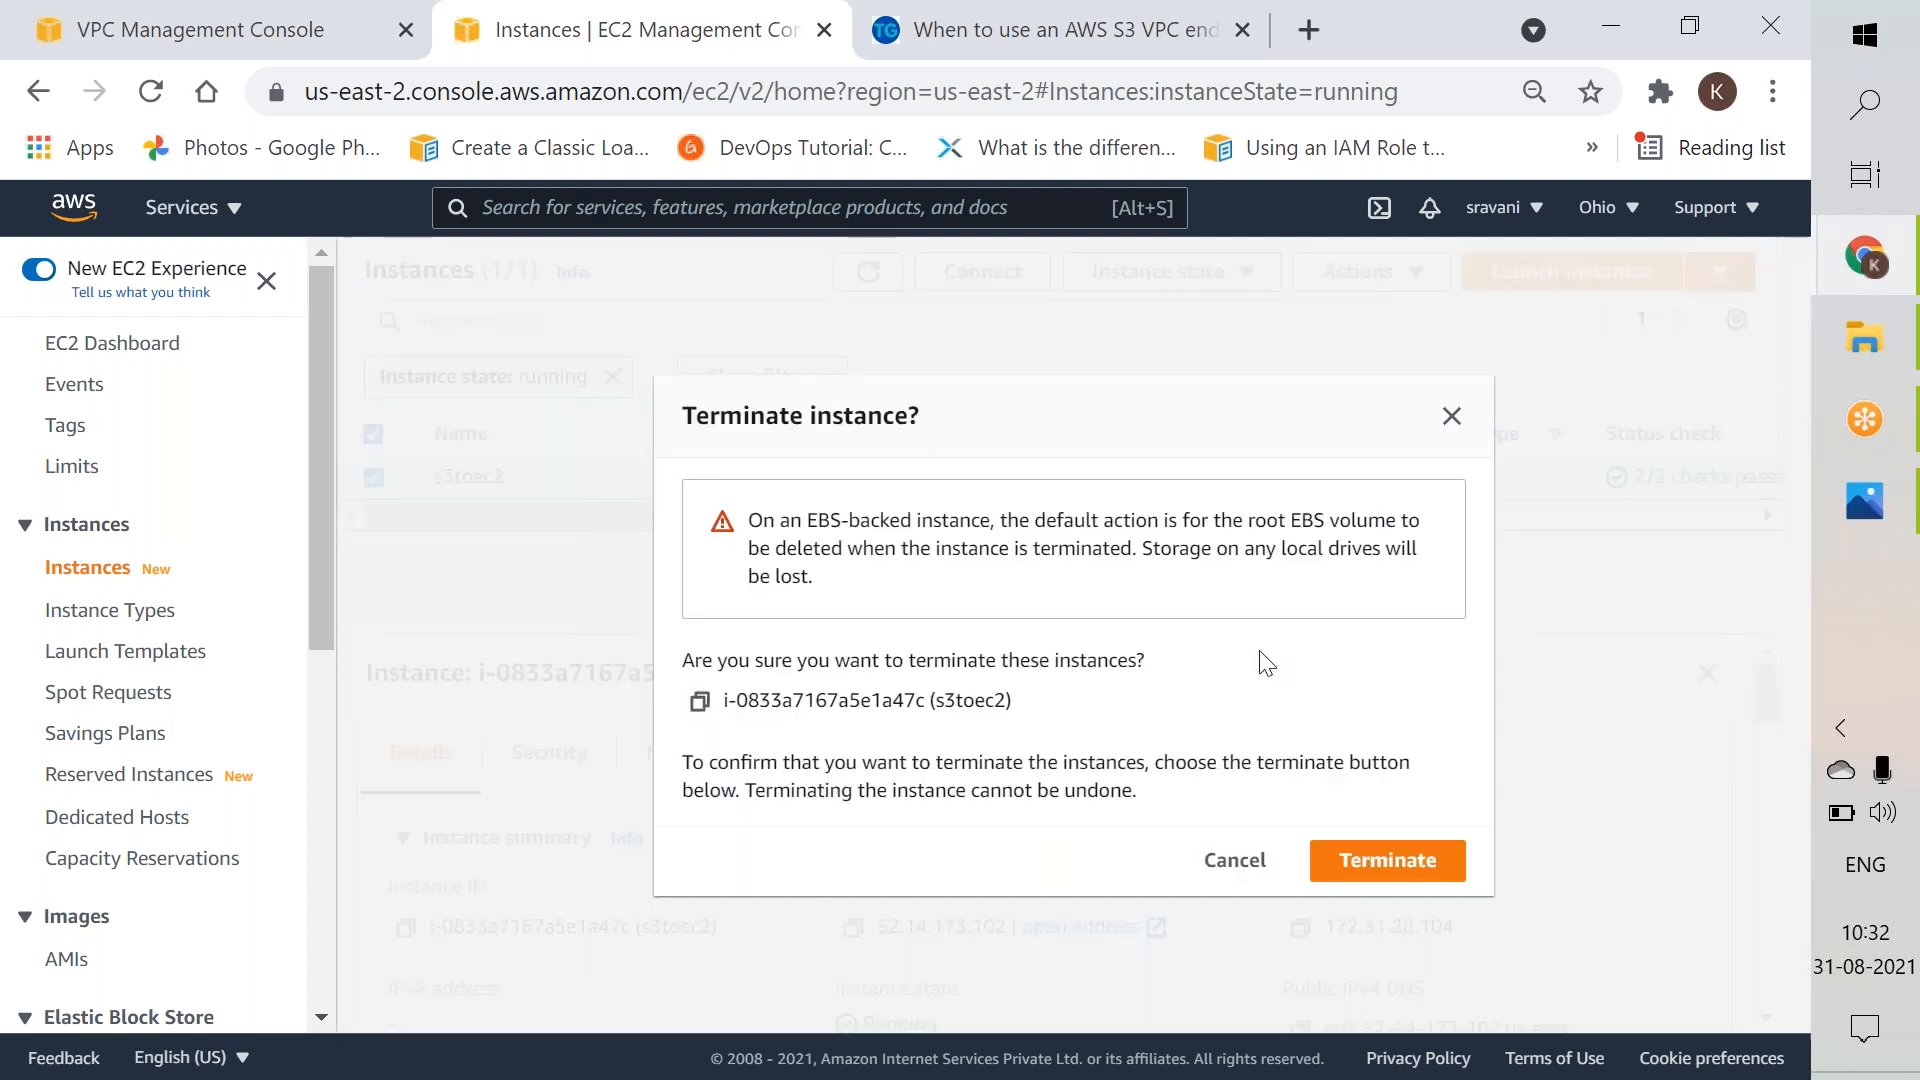
click(1374, 857)
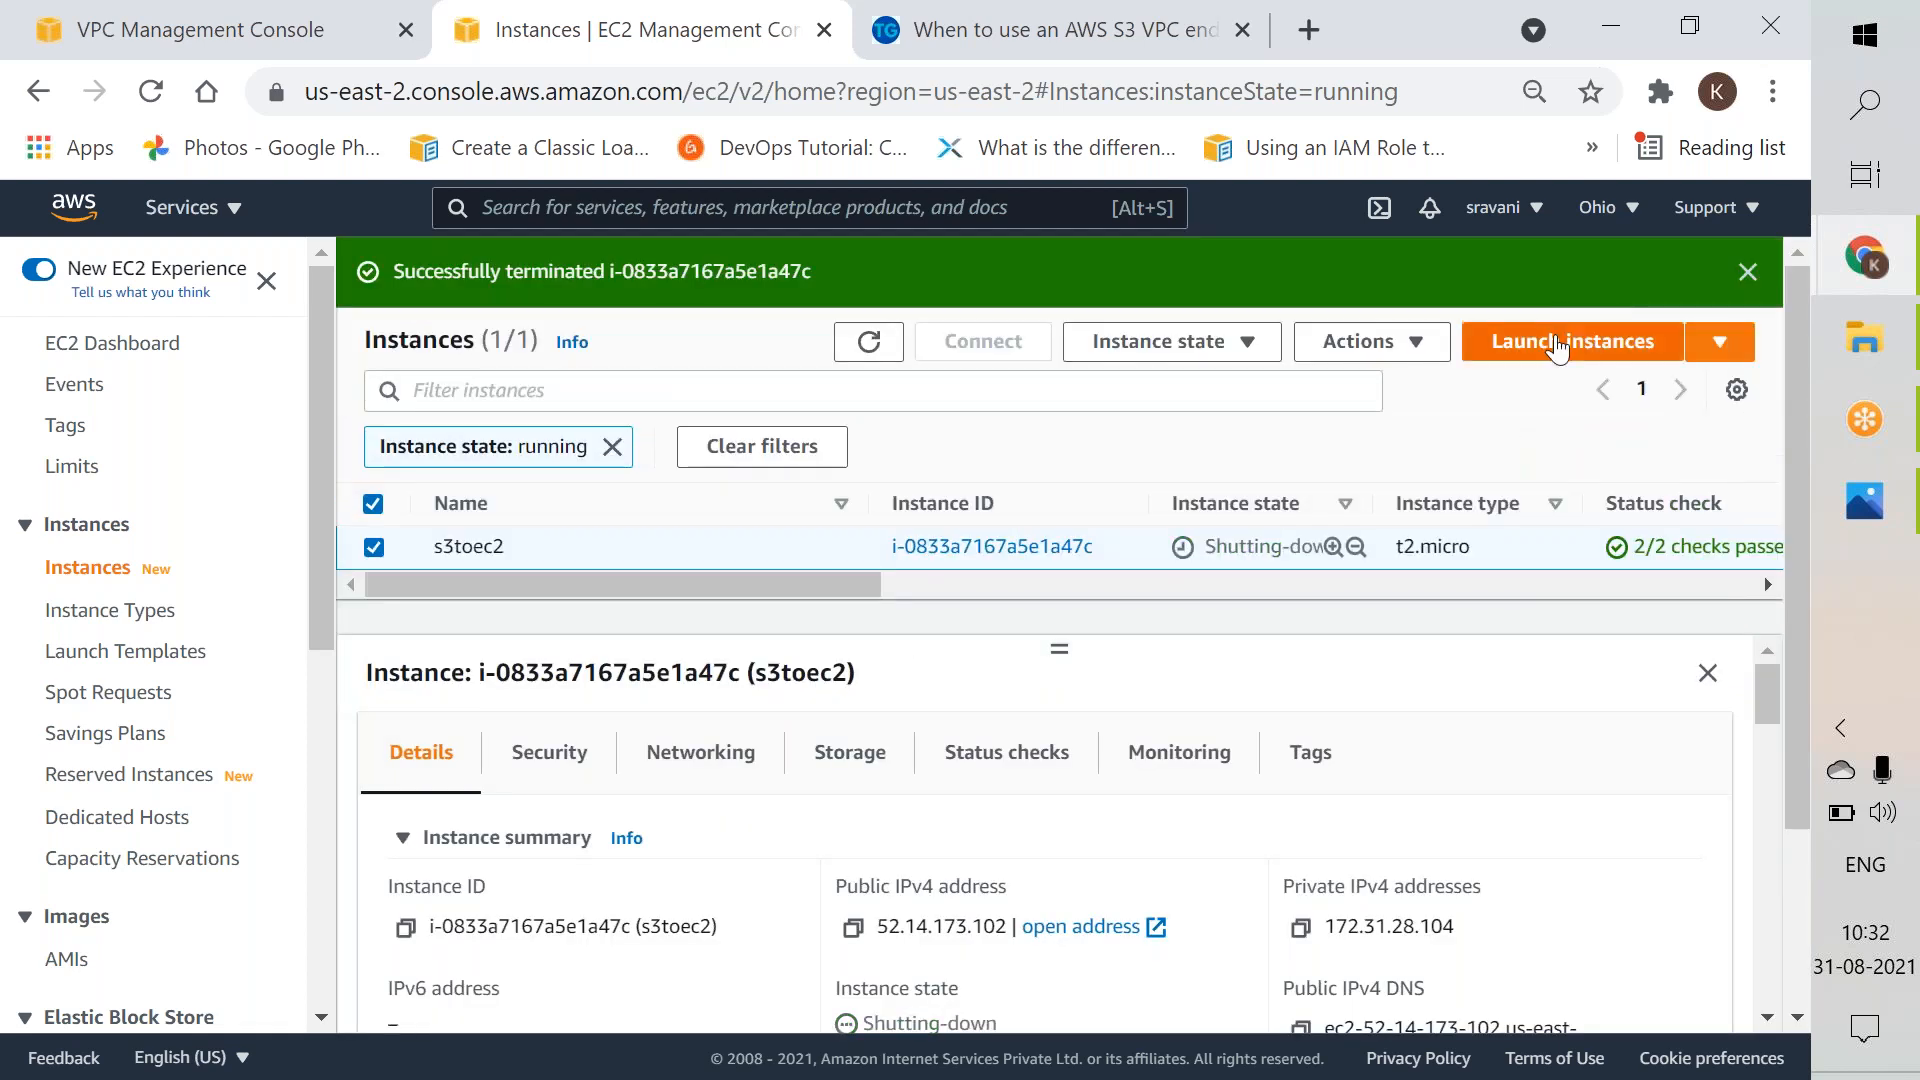
Step: Start launching a new instance with the 64-bit (x86) Amazon Linux 2 AMI and the t2.micro instance type
click(1557, 345)
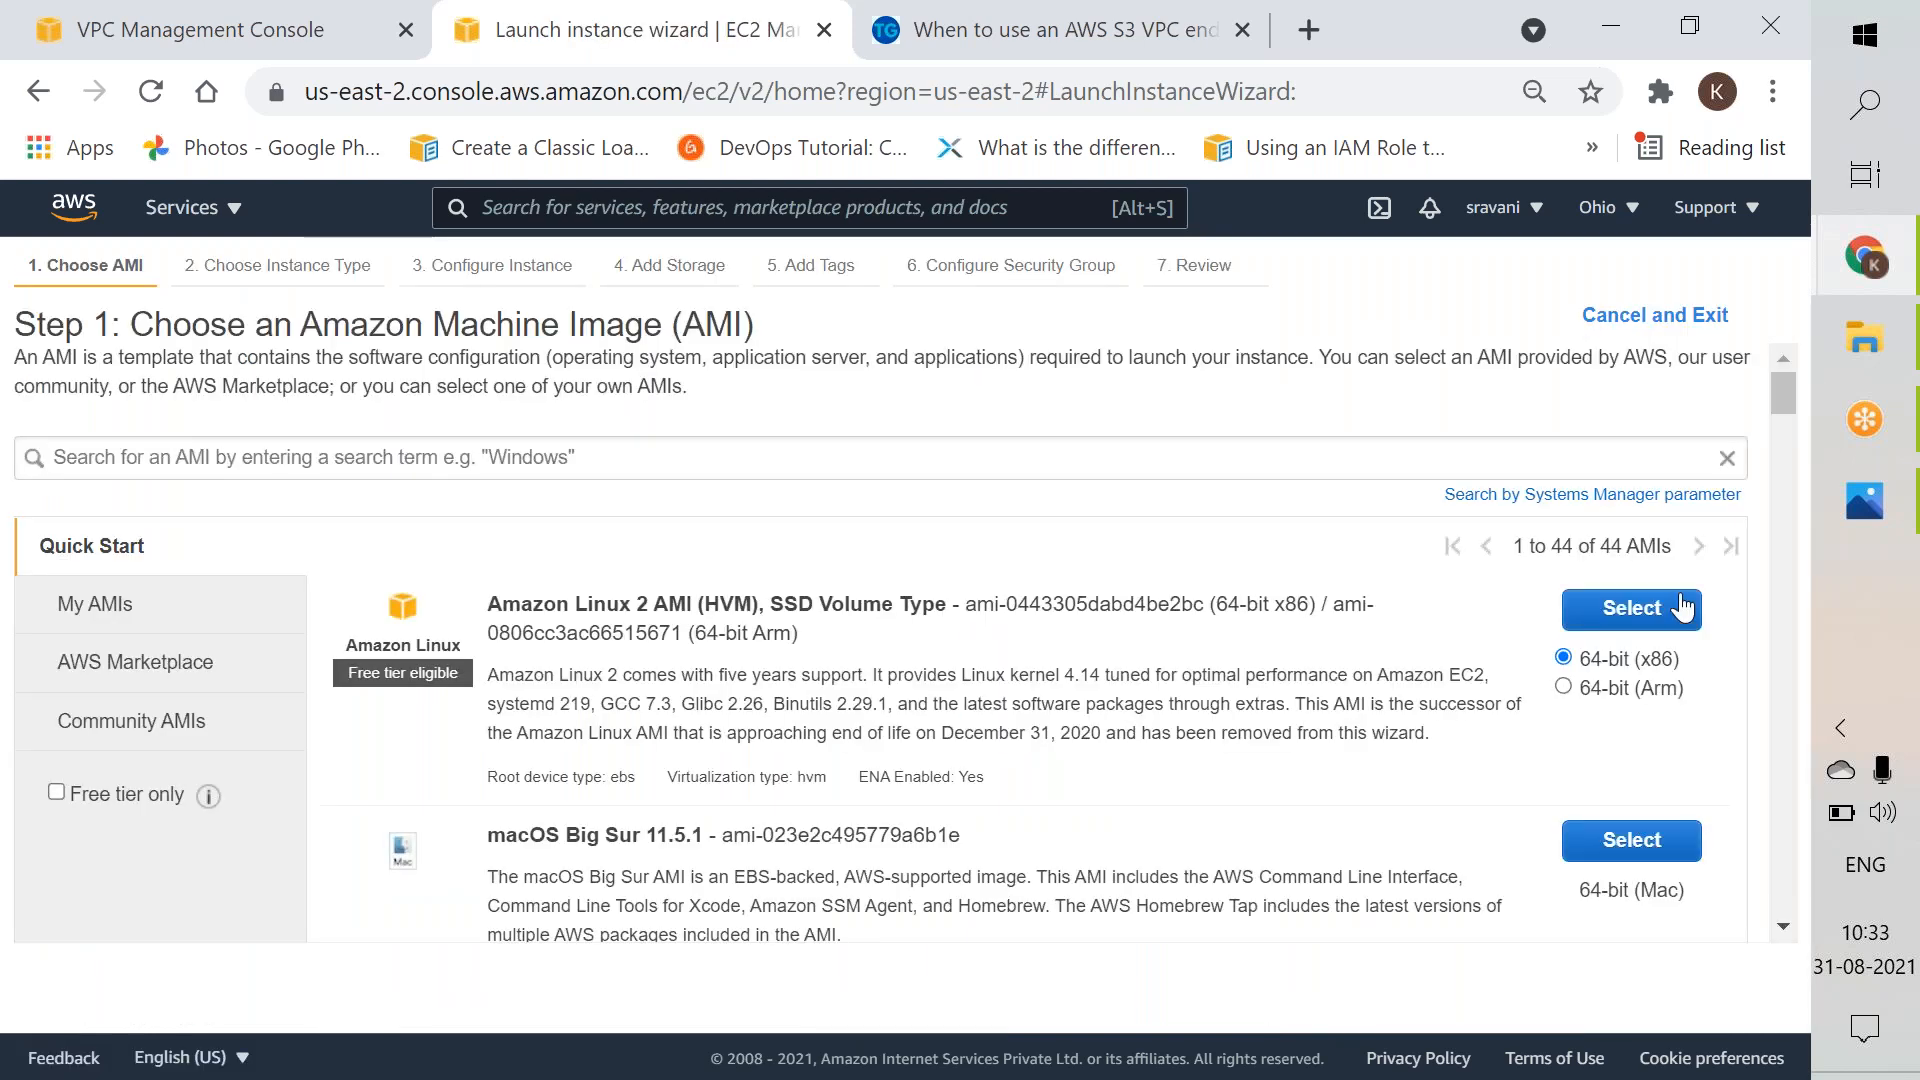
click(1681, 608)
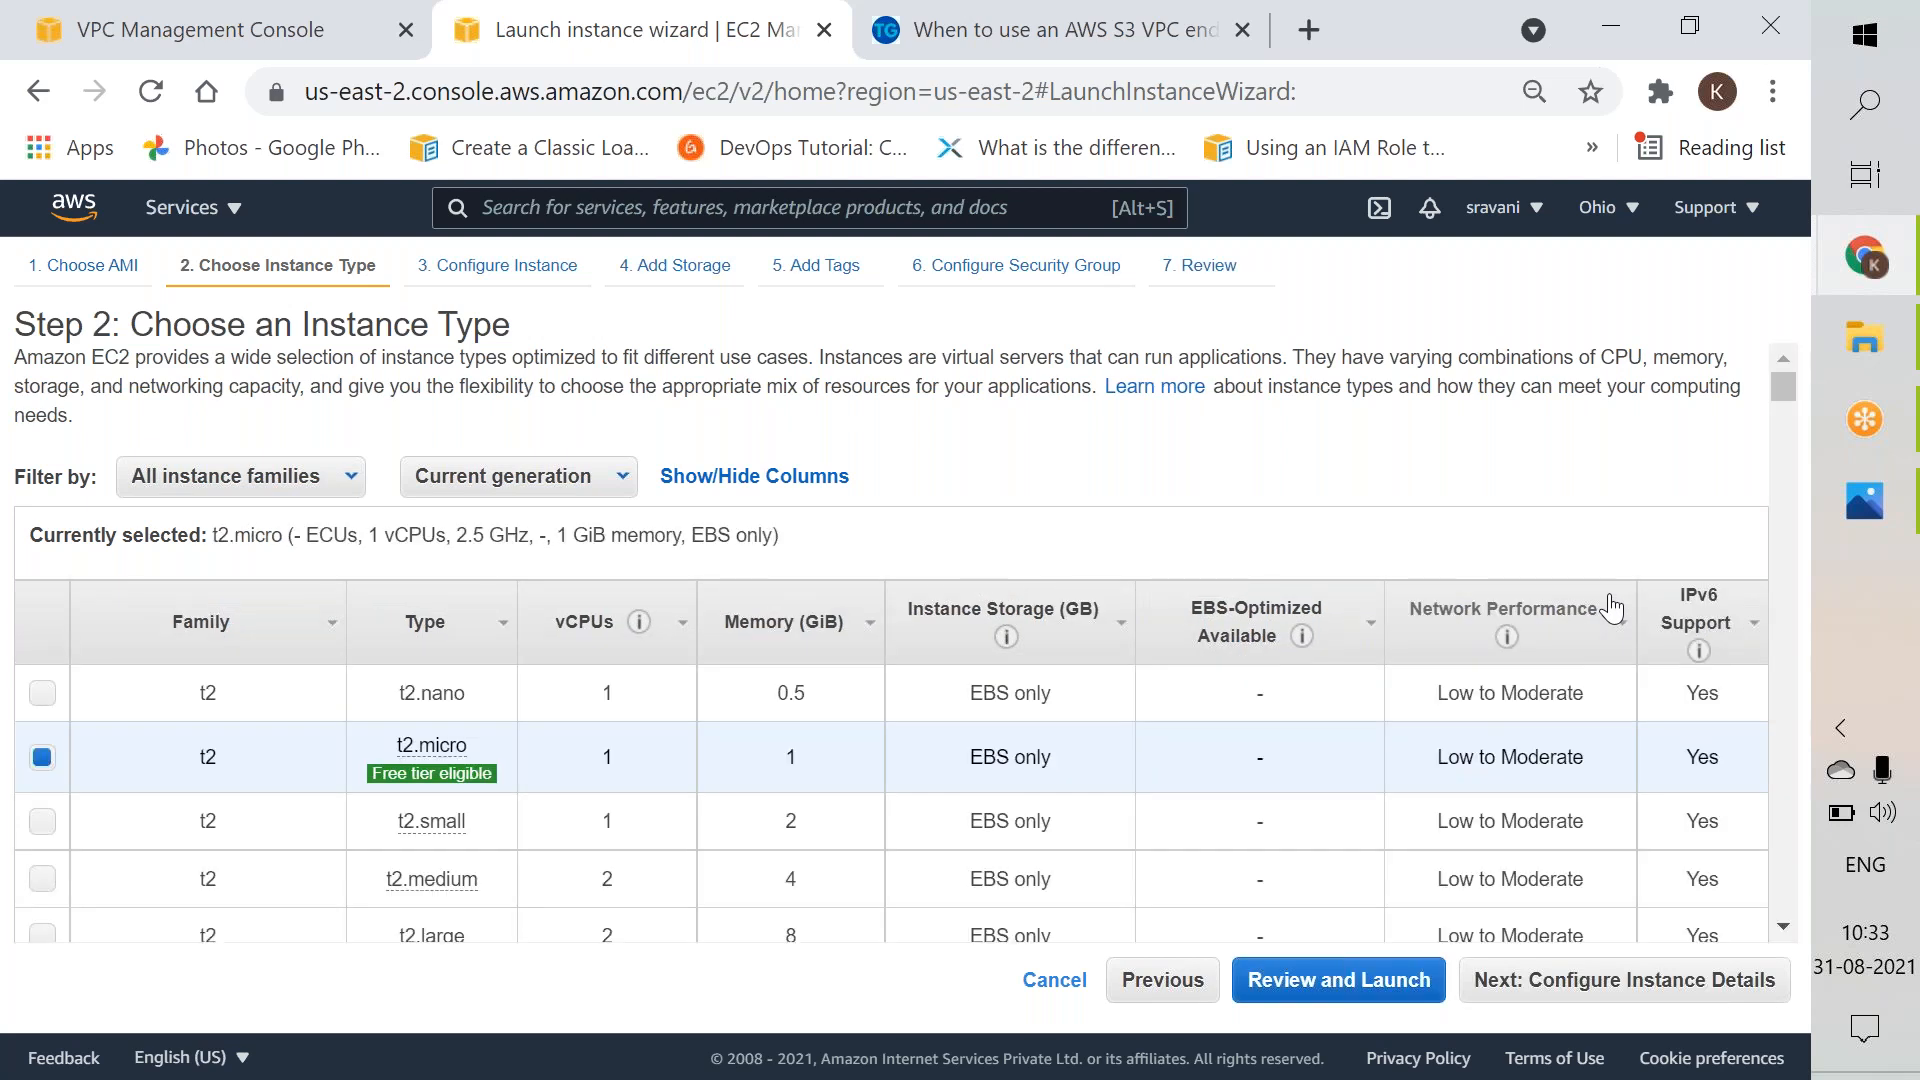
click(1735, 984)
Step: Place the new instance in vpc-a on publicsubnet-vpc-a and enable auto-assigning a public IP
click(637, 585)
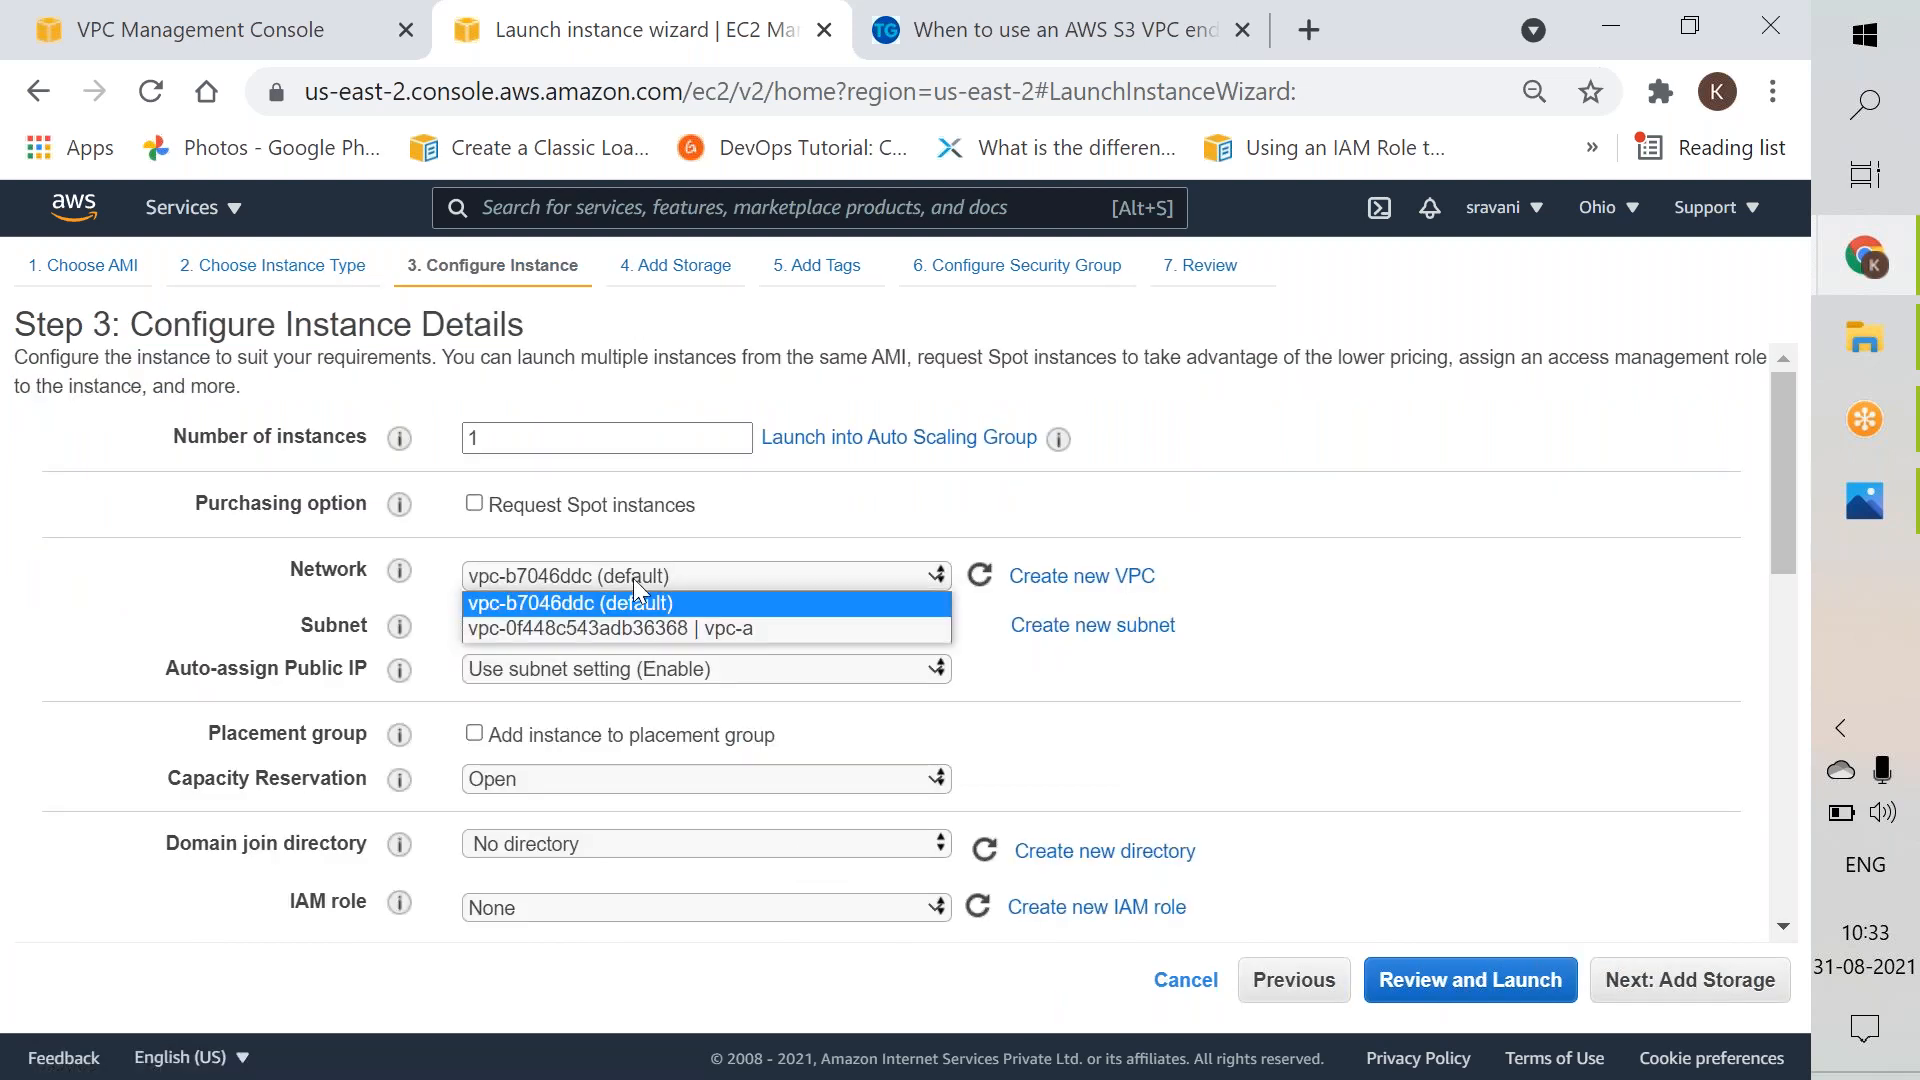
click(637, 628)
click(637, 625)
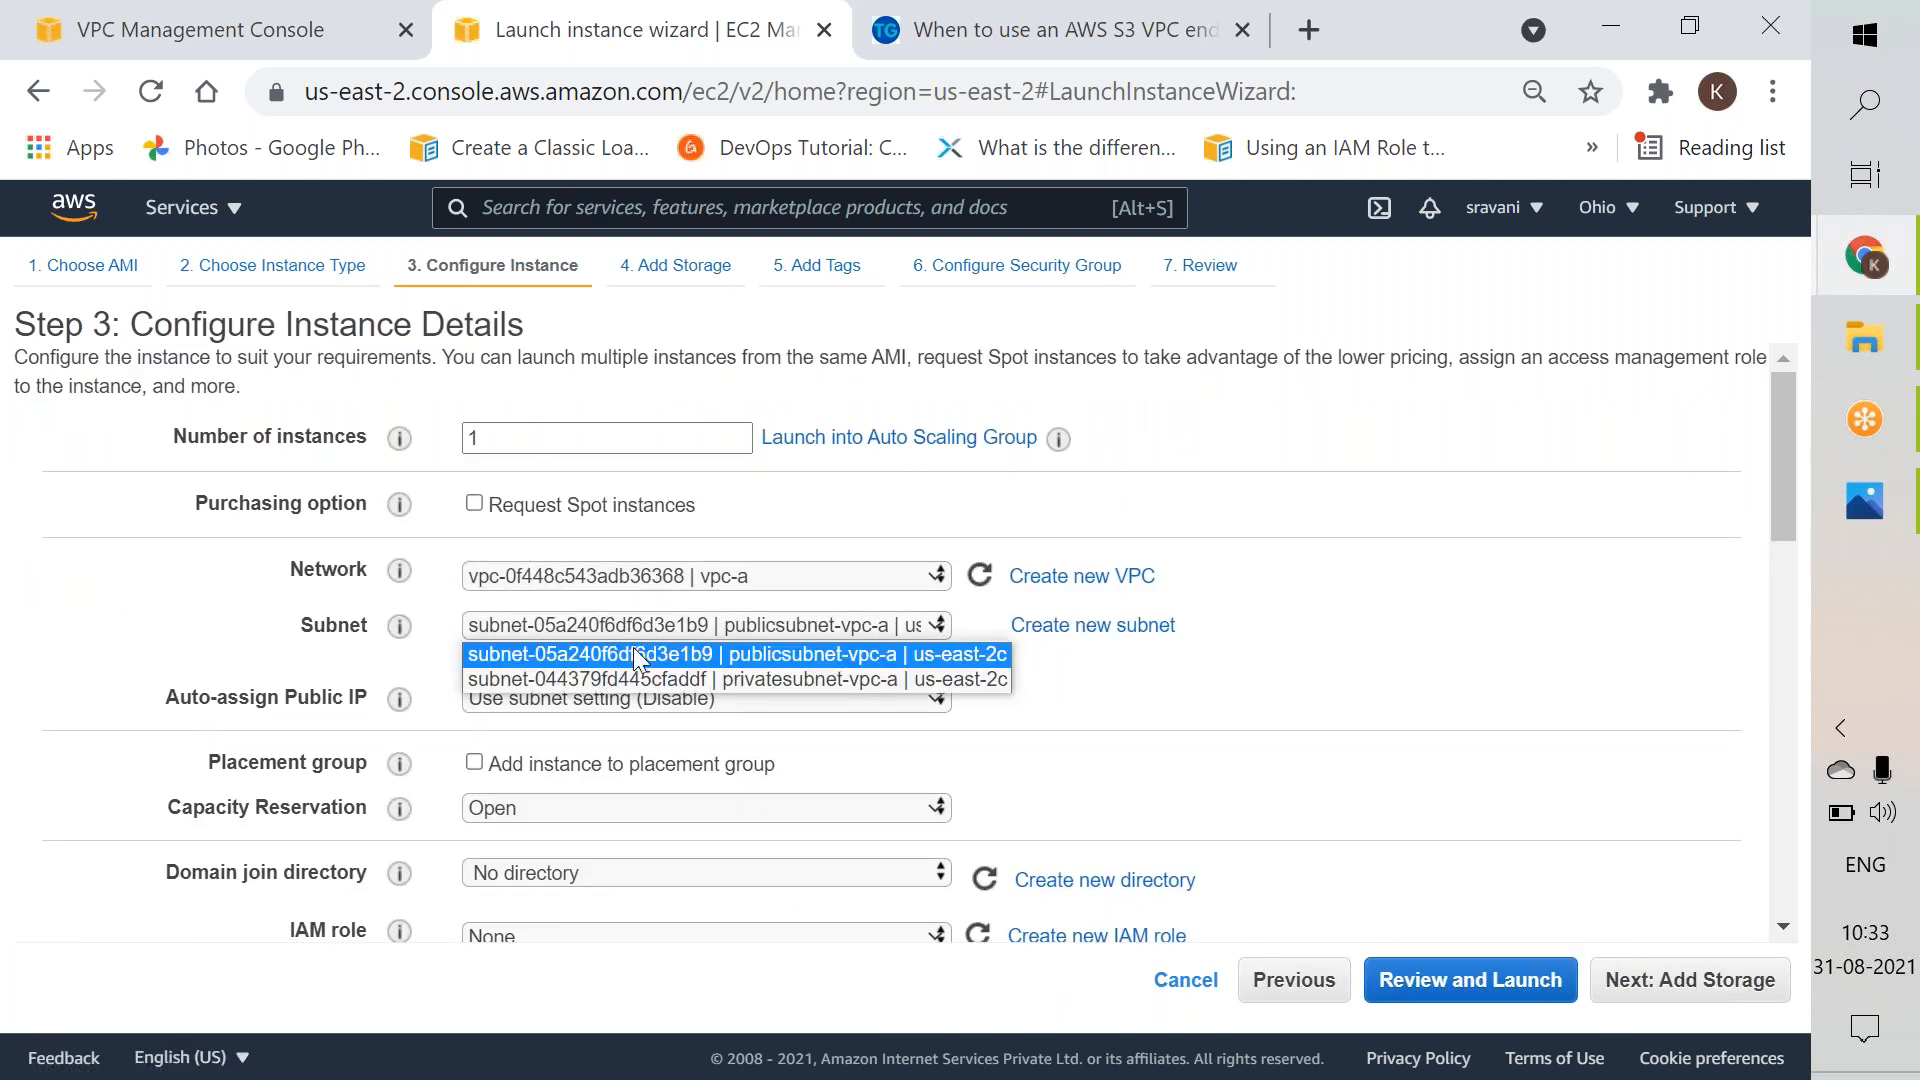
click(637, 656)
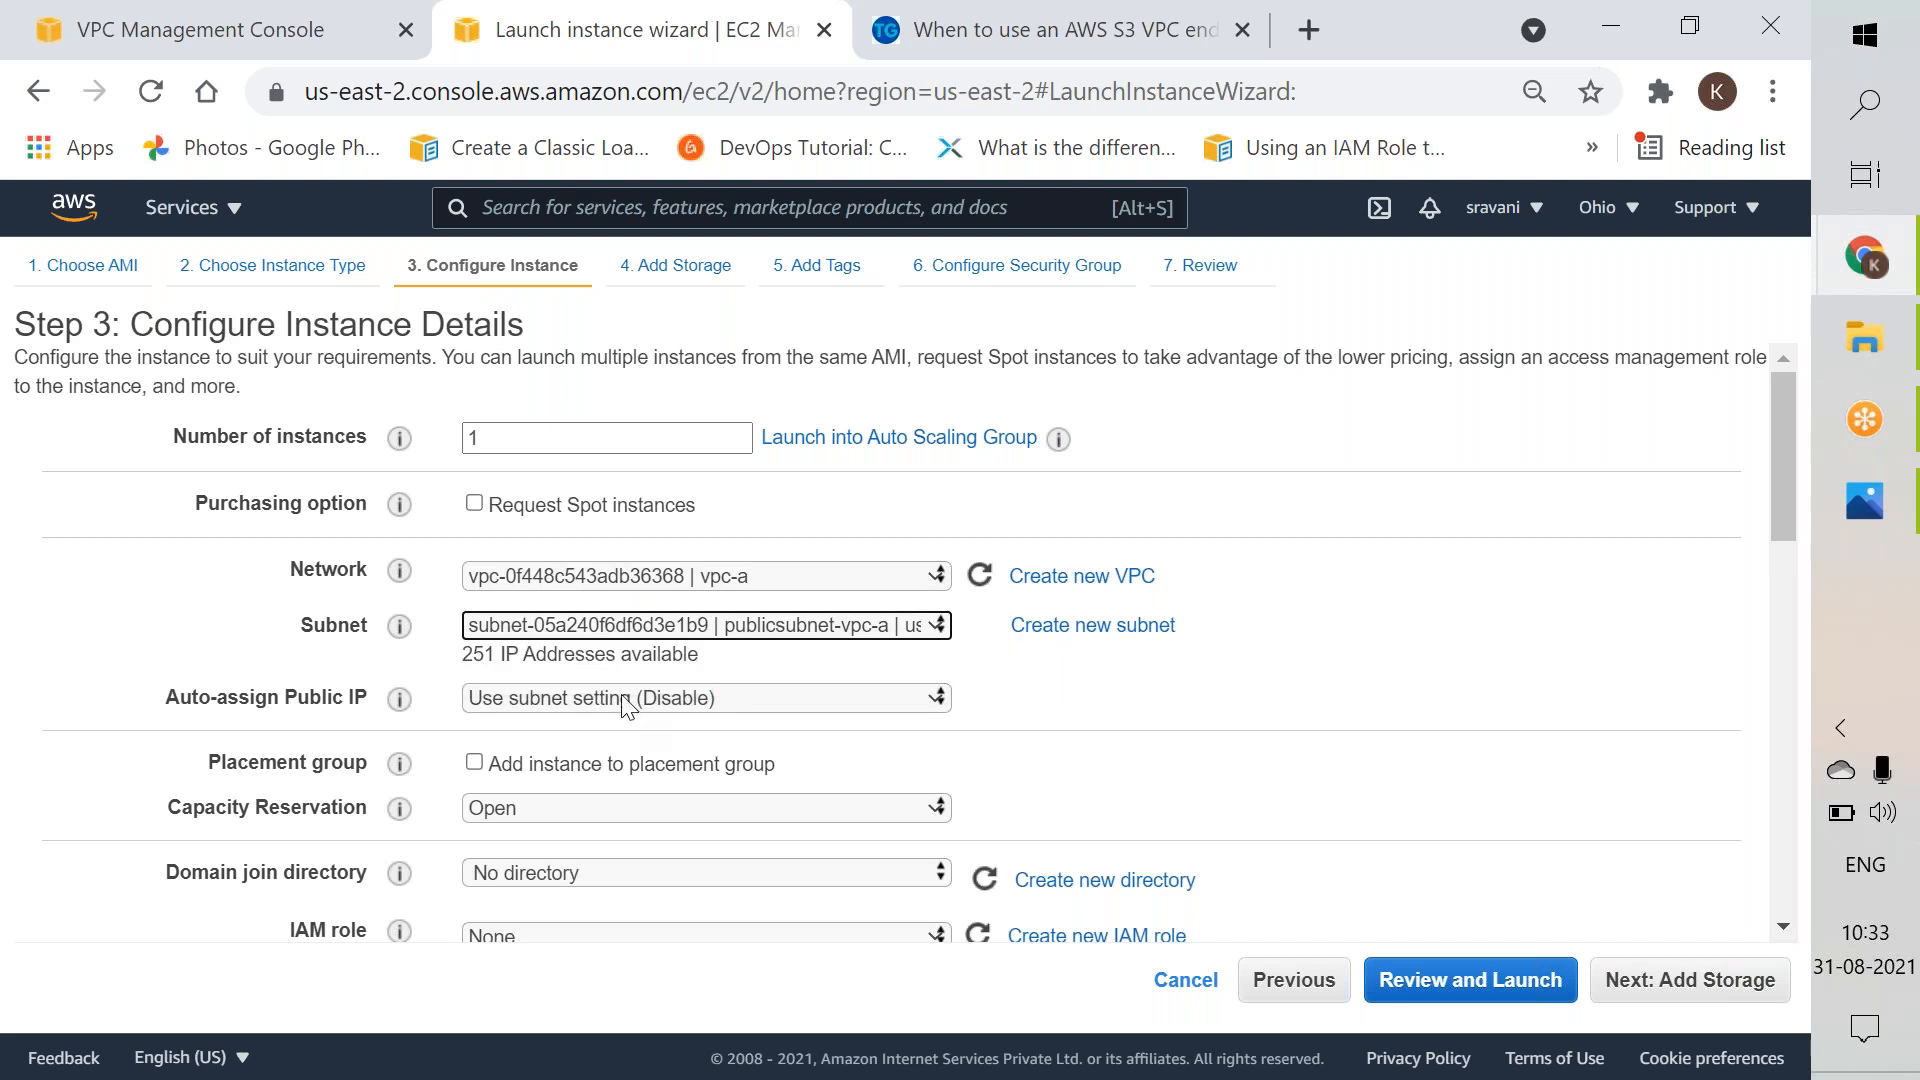
click(628, 705)
click(742, 750)
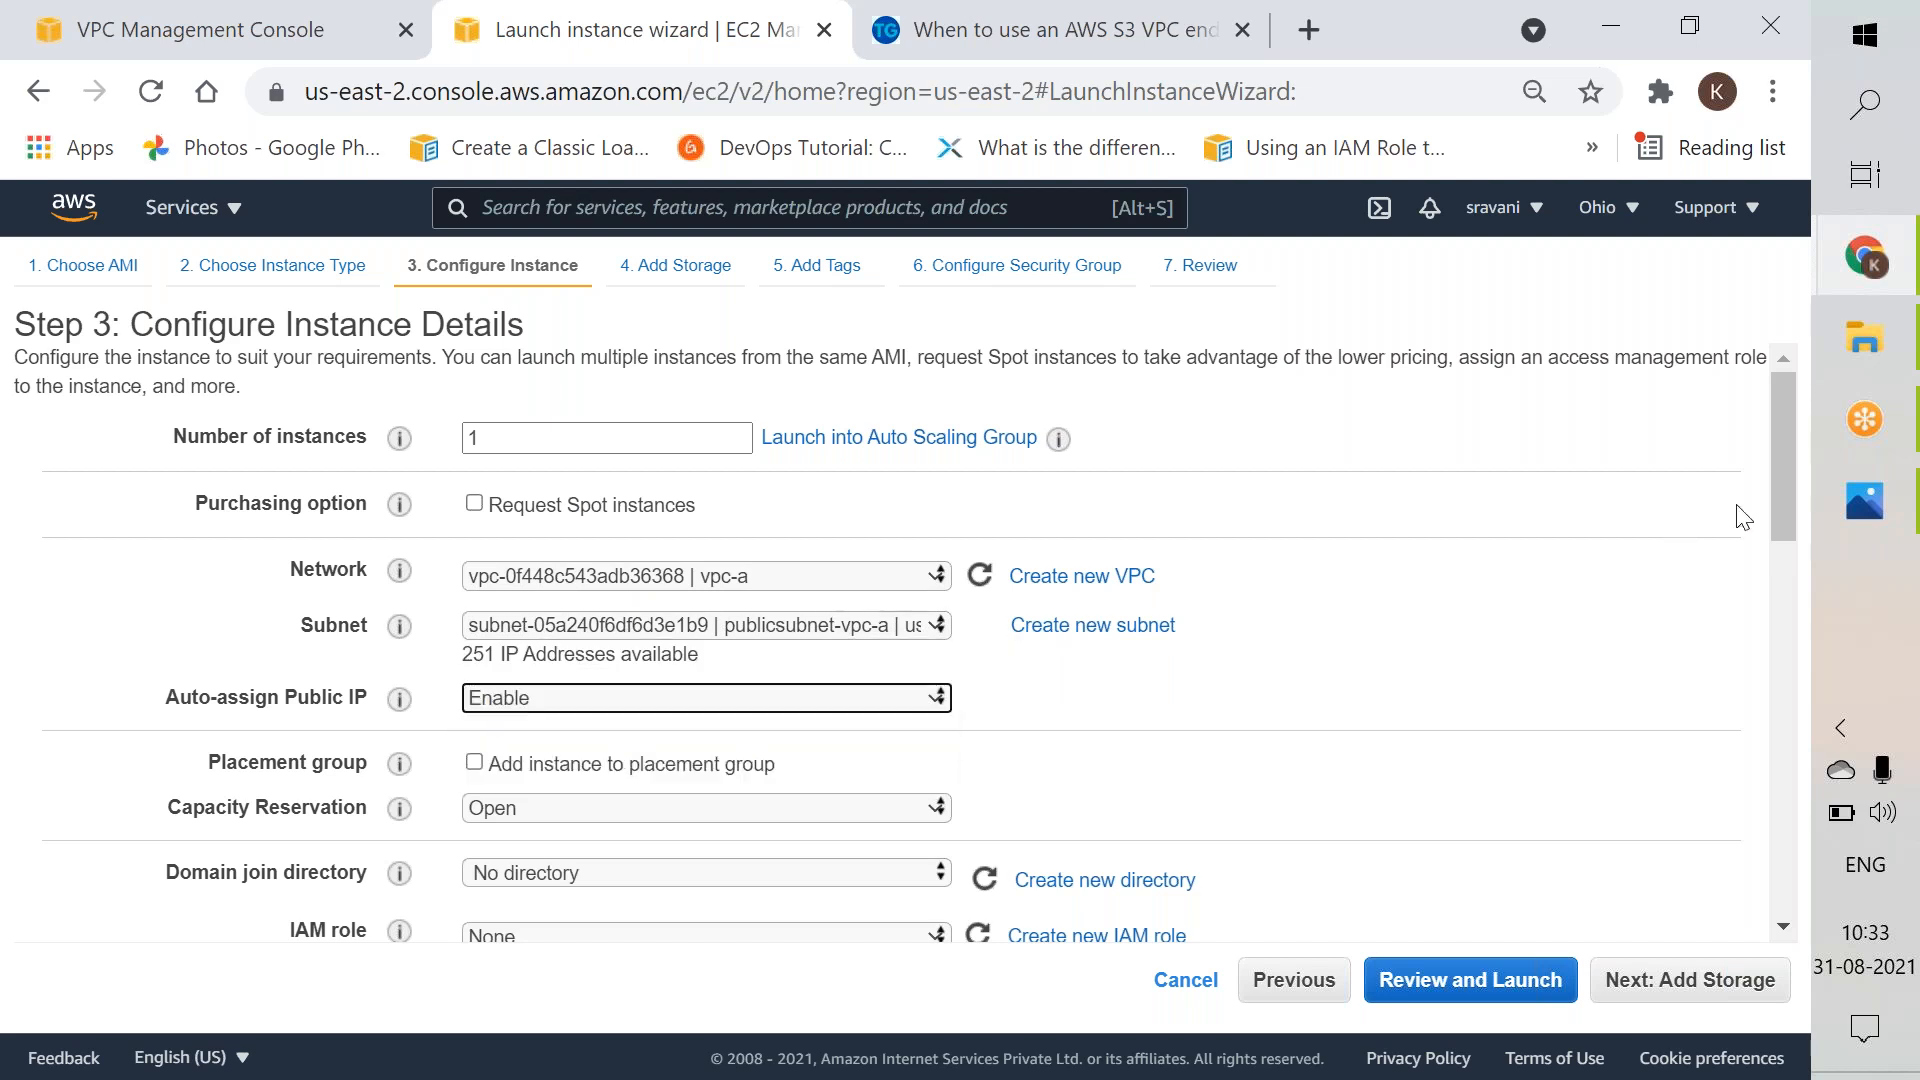
Step: Assign the s3fulladminprivilegefromec2 IAM role to the instance and continue past the default storage to the tags
scroll(1777, 489, down, 2)
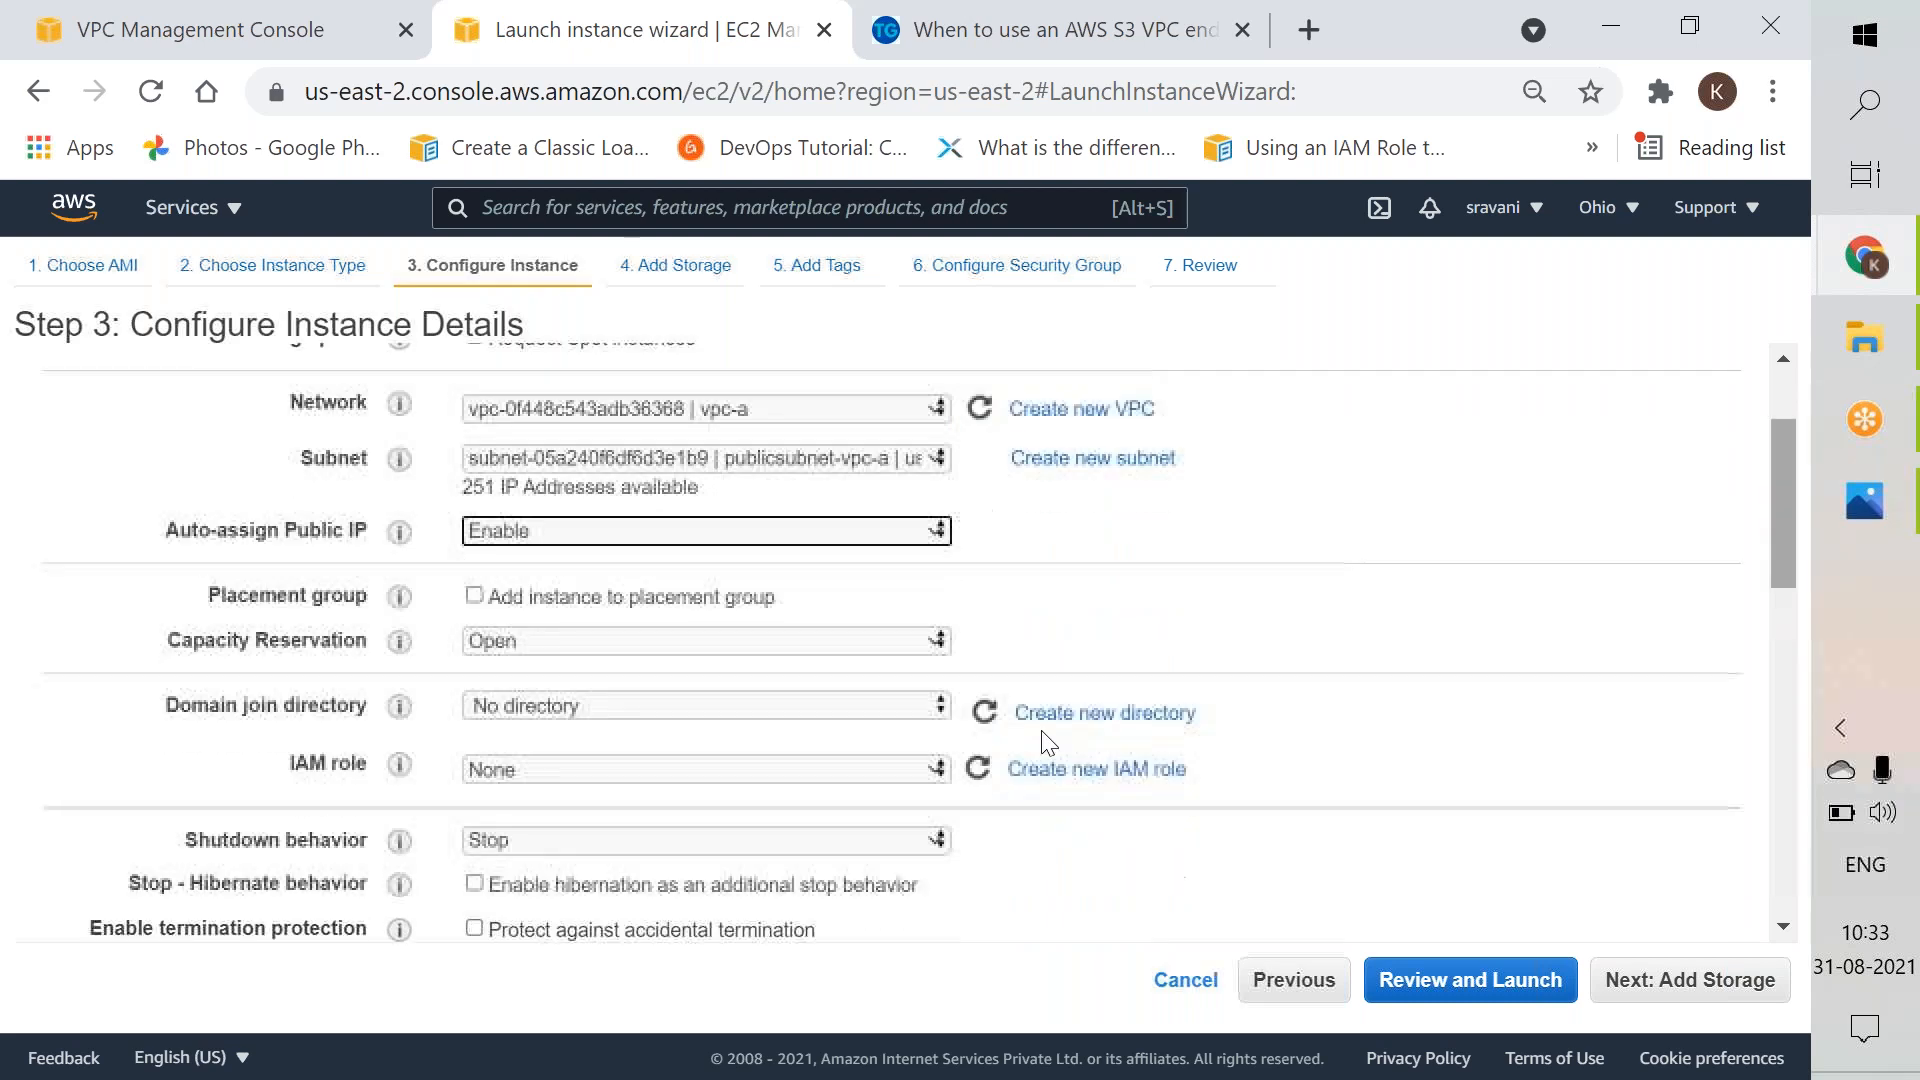
click(906, 769)
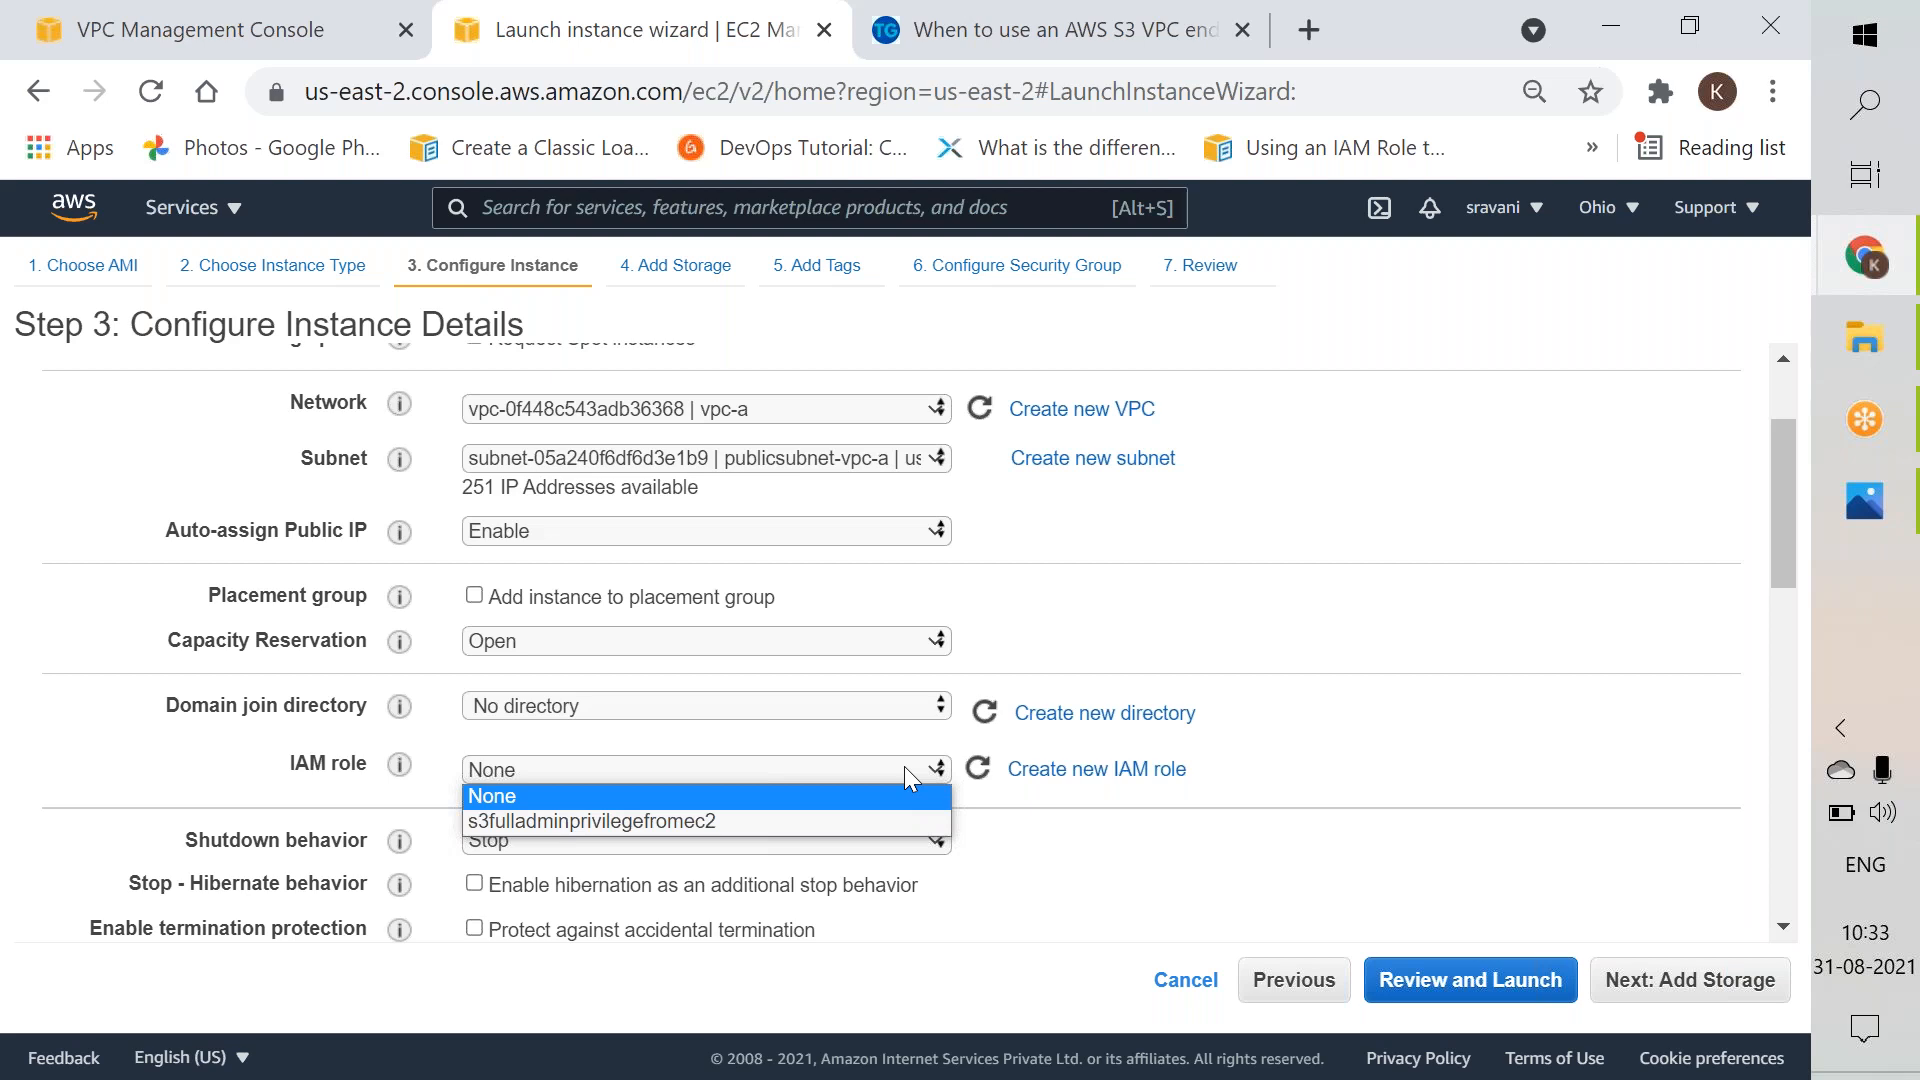
click(782, 818)
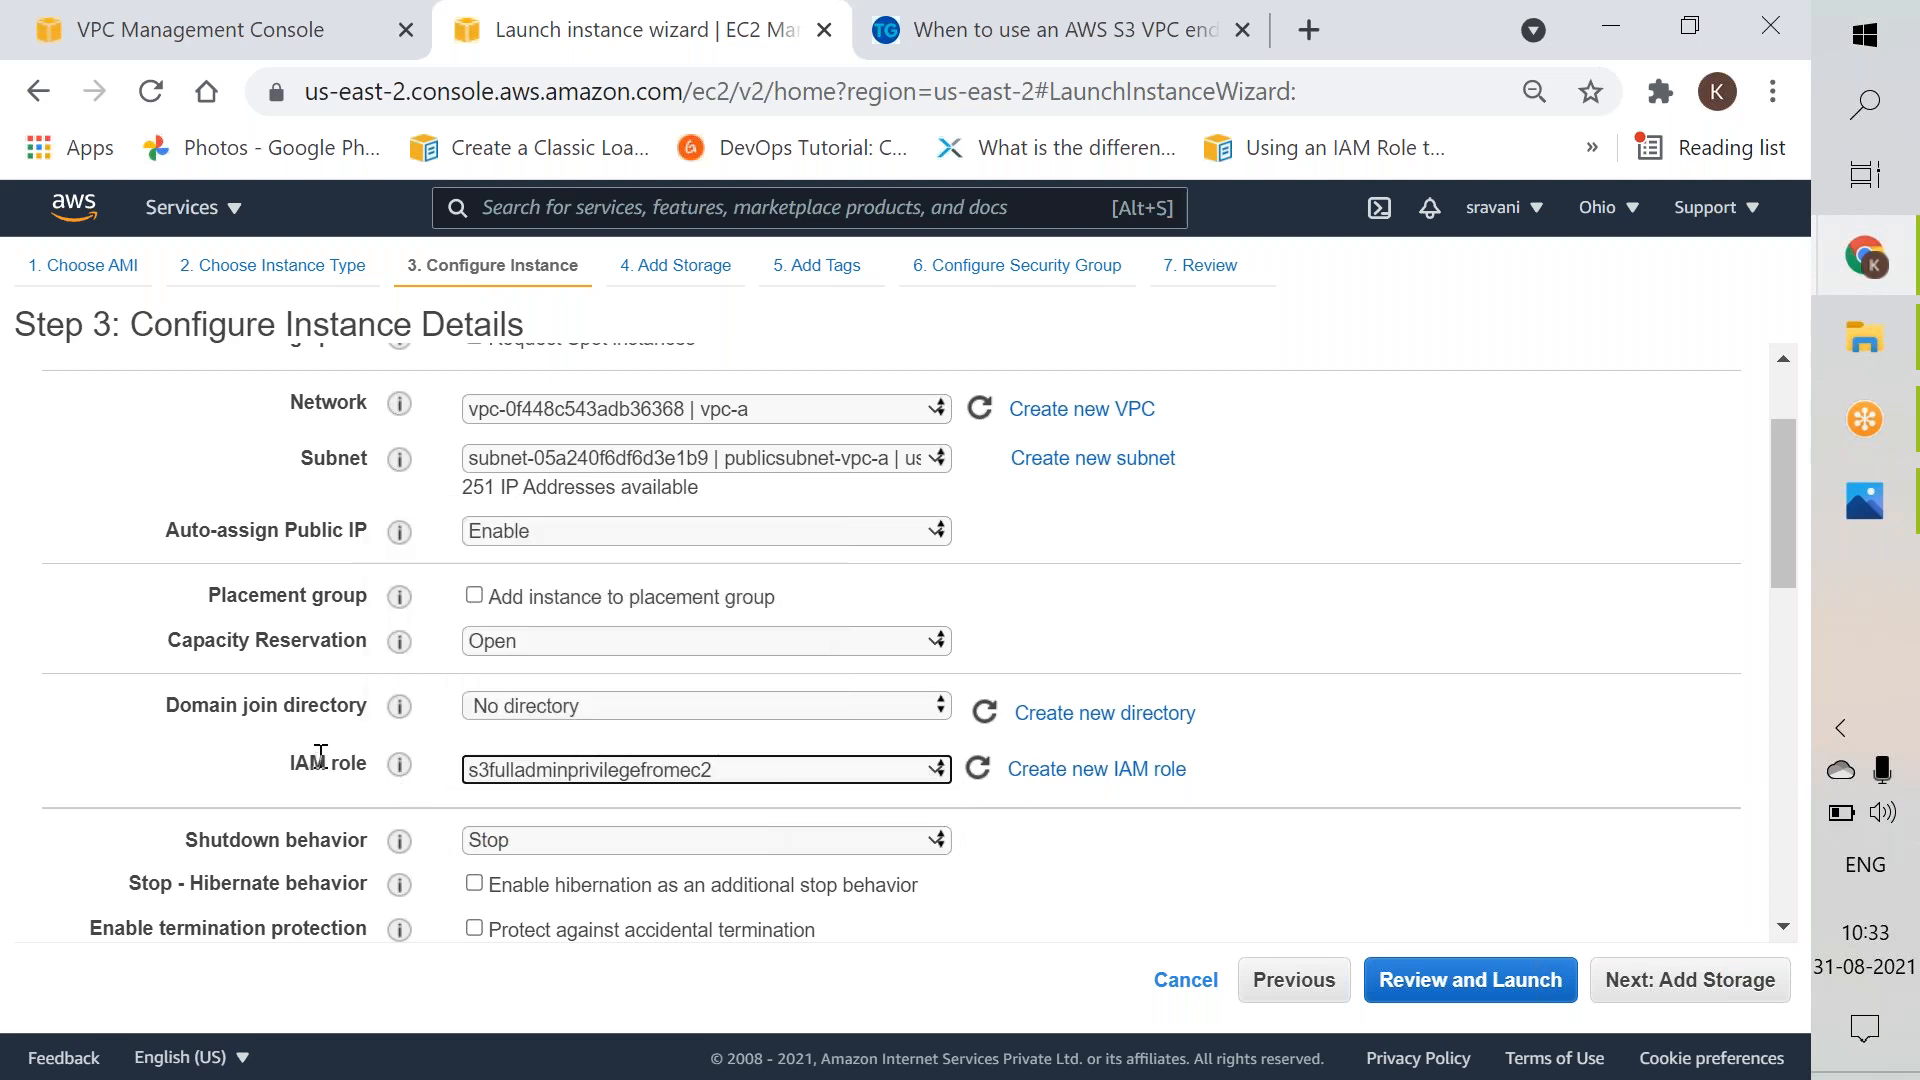
click(1654, 1002)
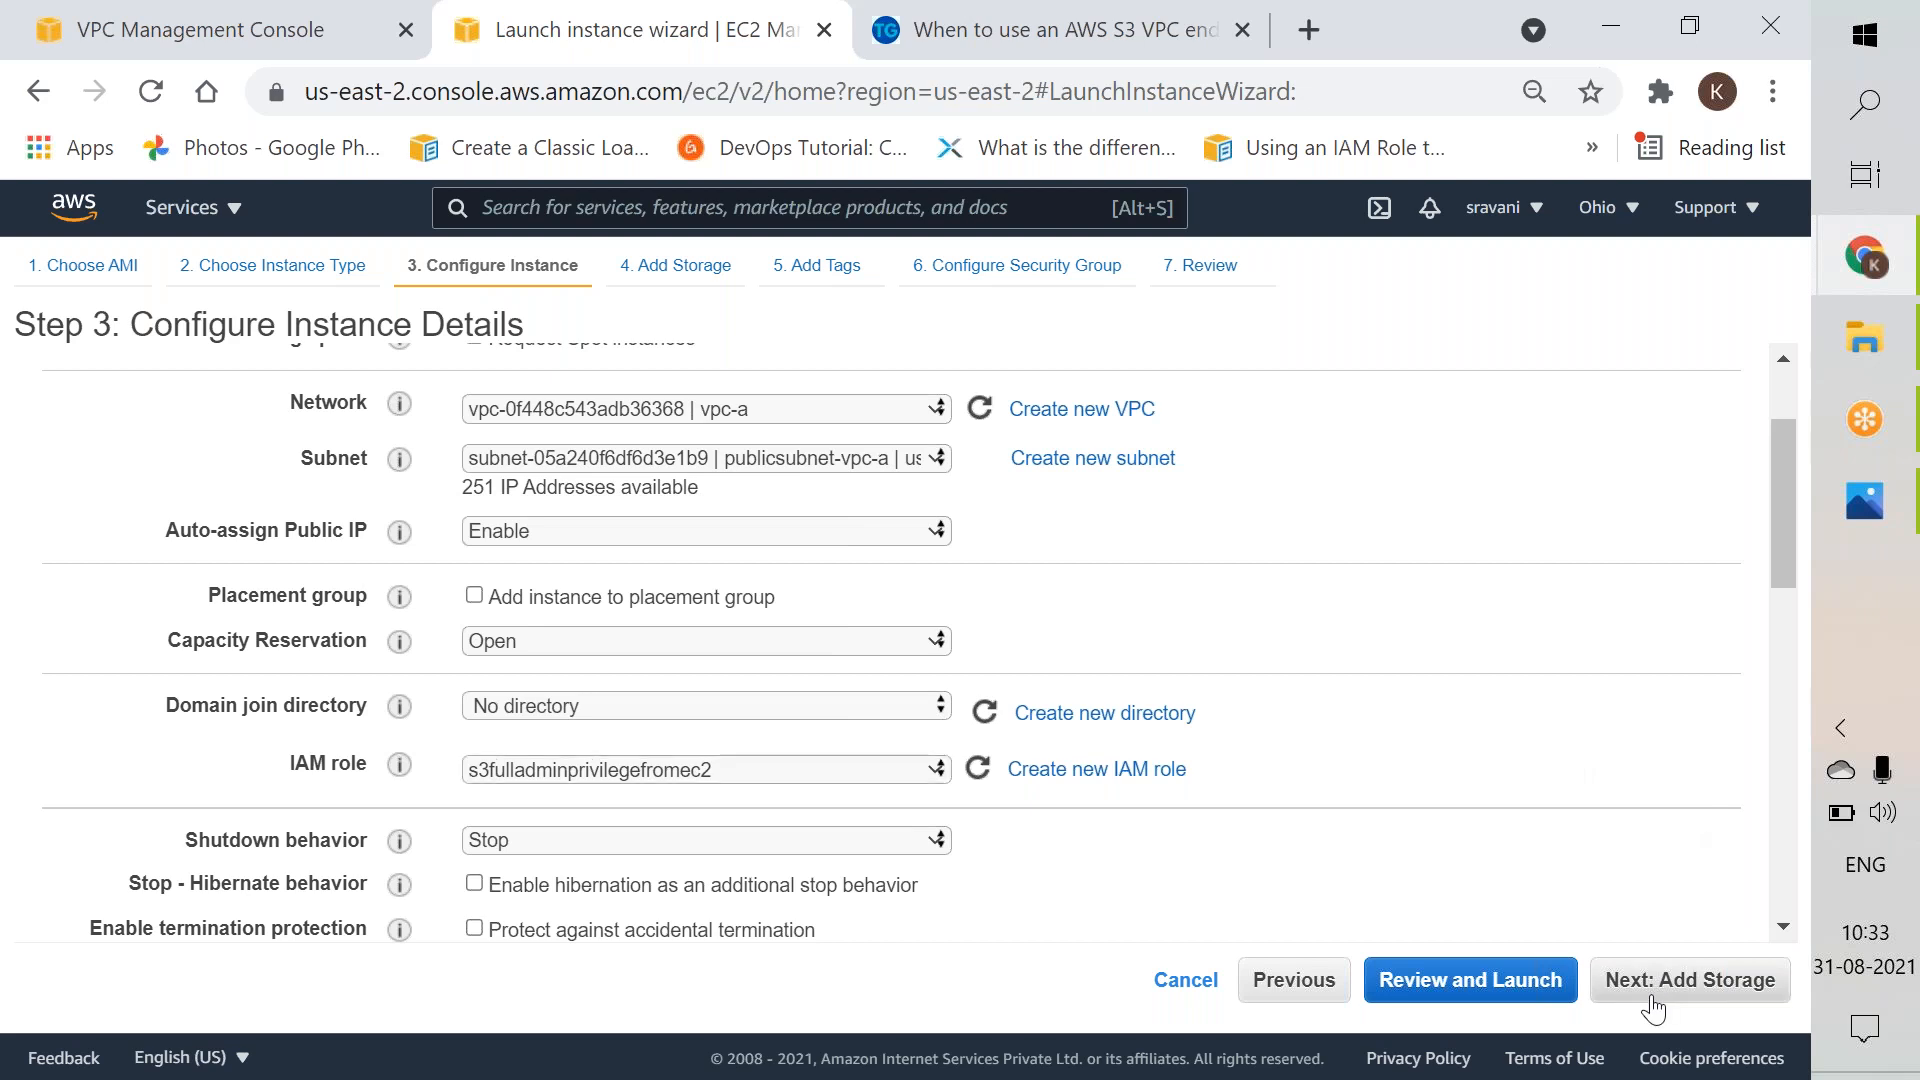
click(1715, 977)
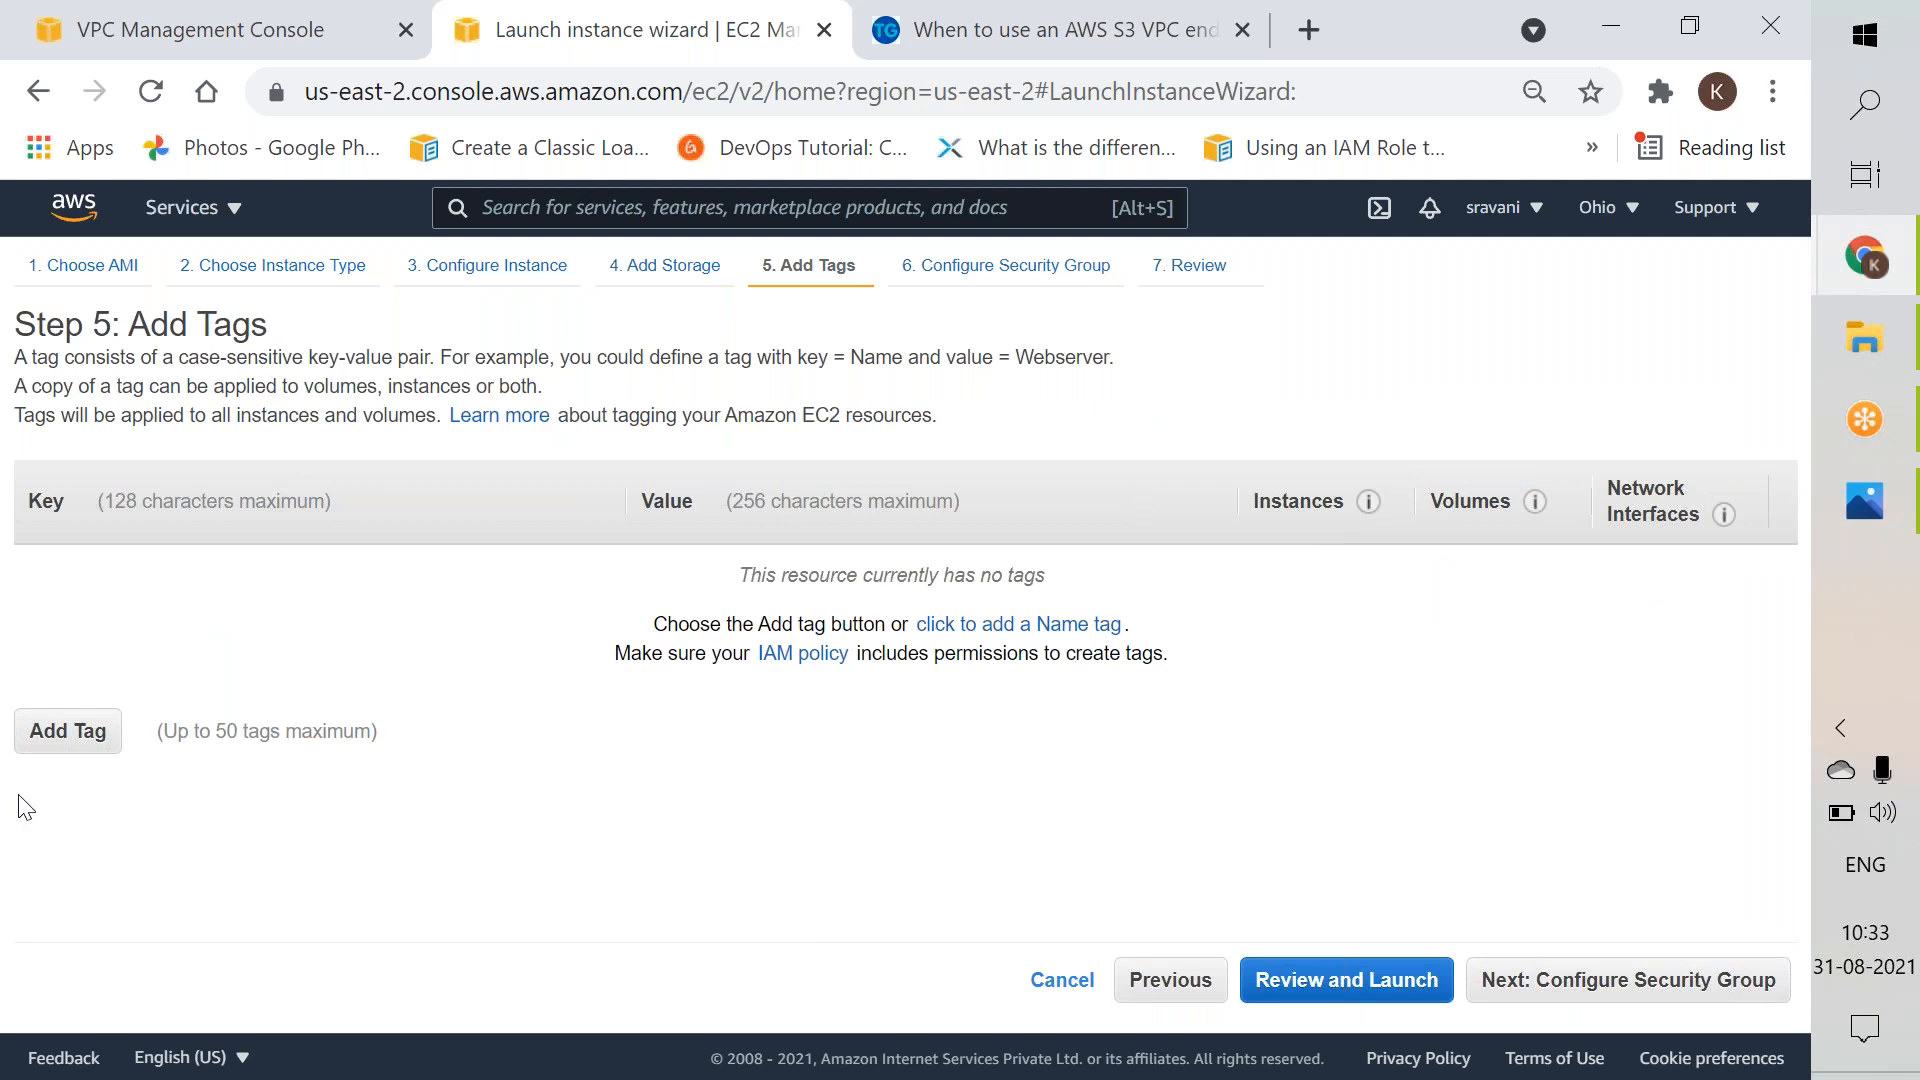
Step: Add a tag to the instance with the key Name and the value public-vpc-a
click(59, 733)
text(name)
key(Tab)
click(84, 578)
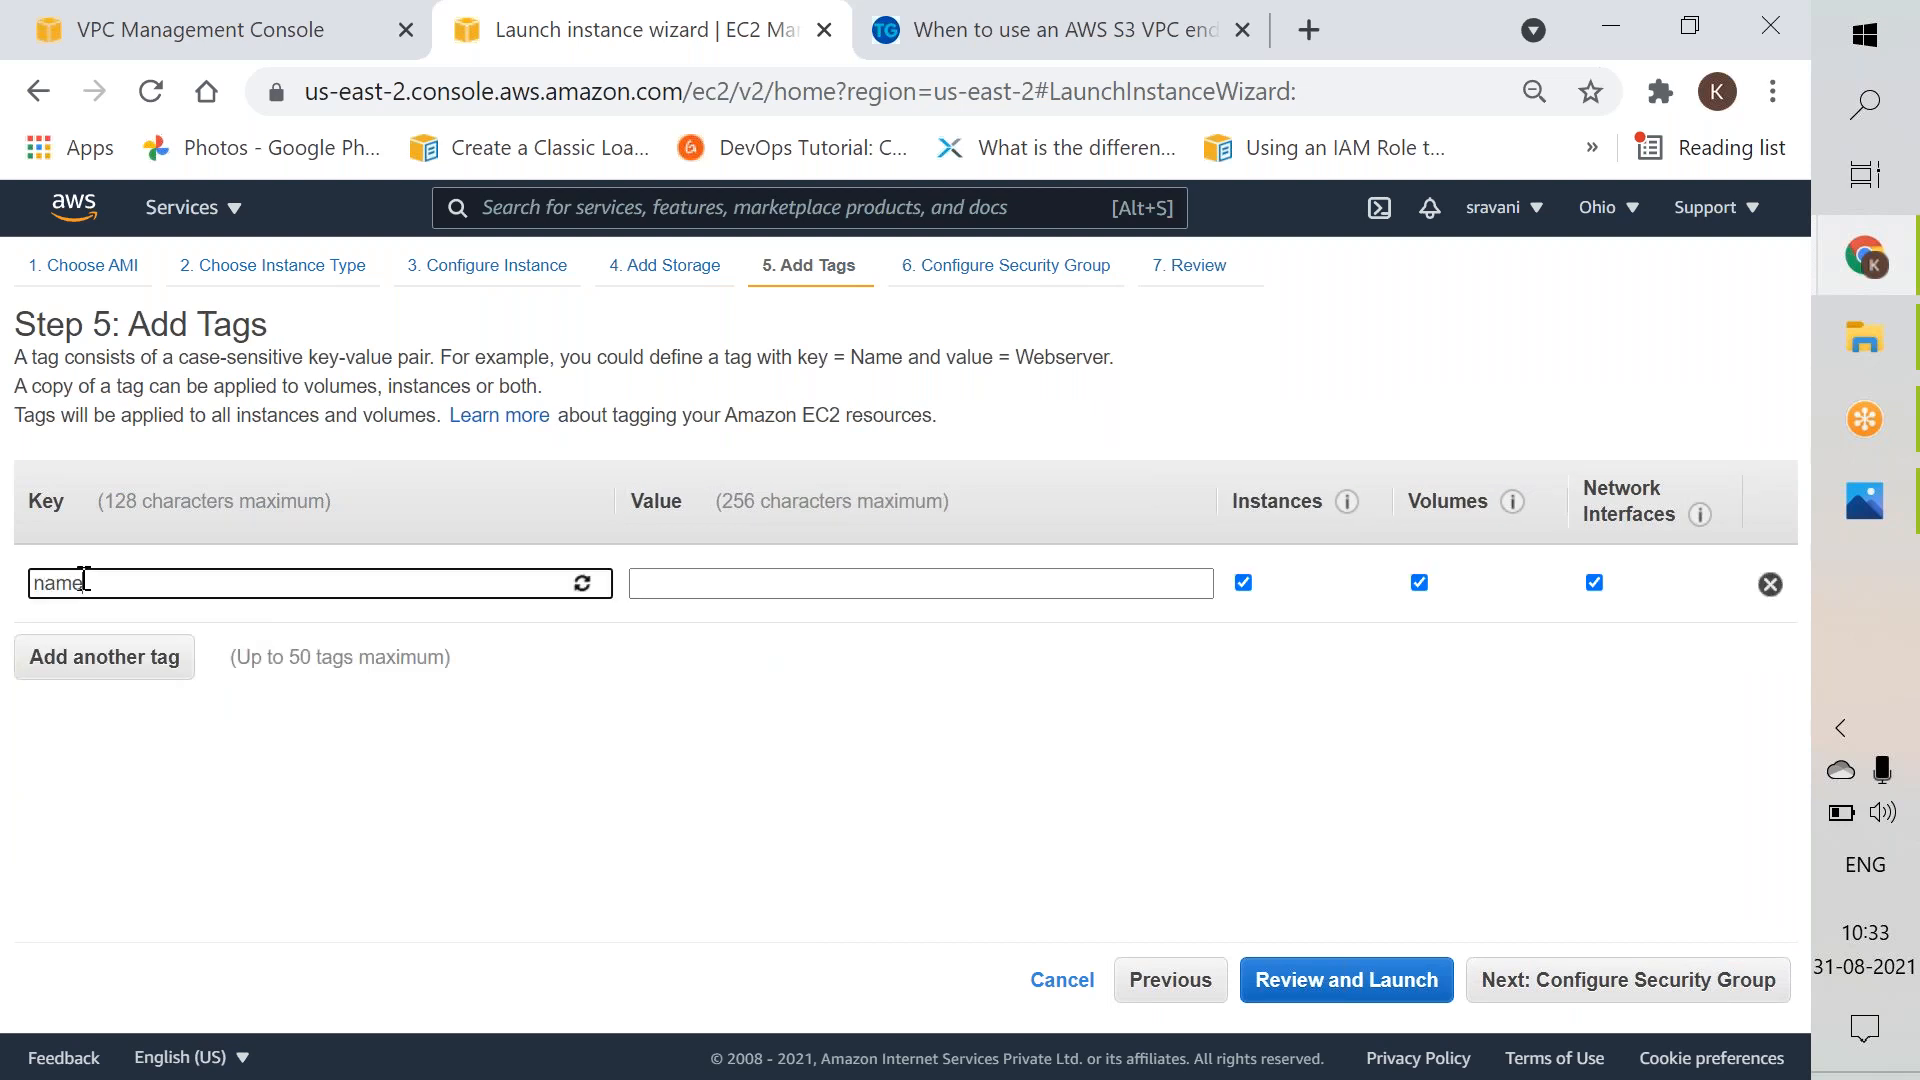
key(ctrl+a)
text(Nam)
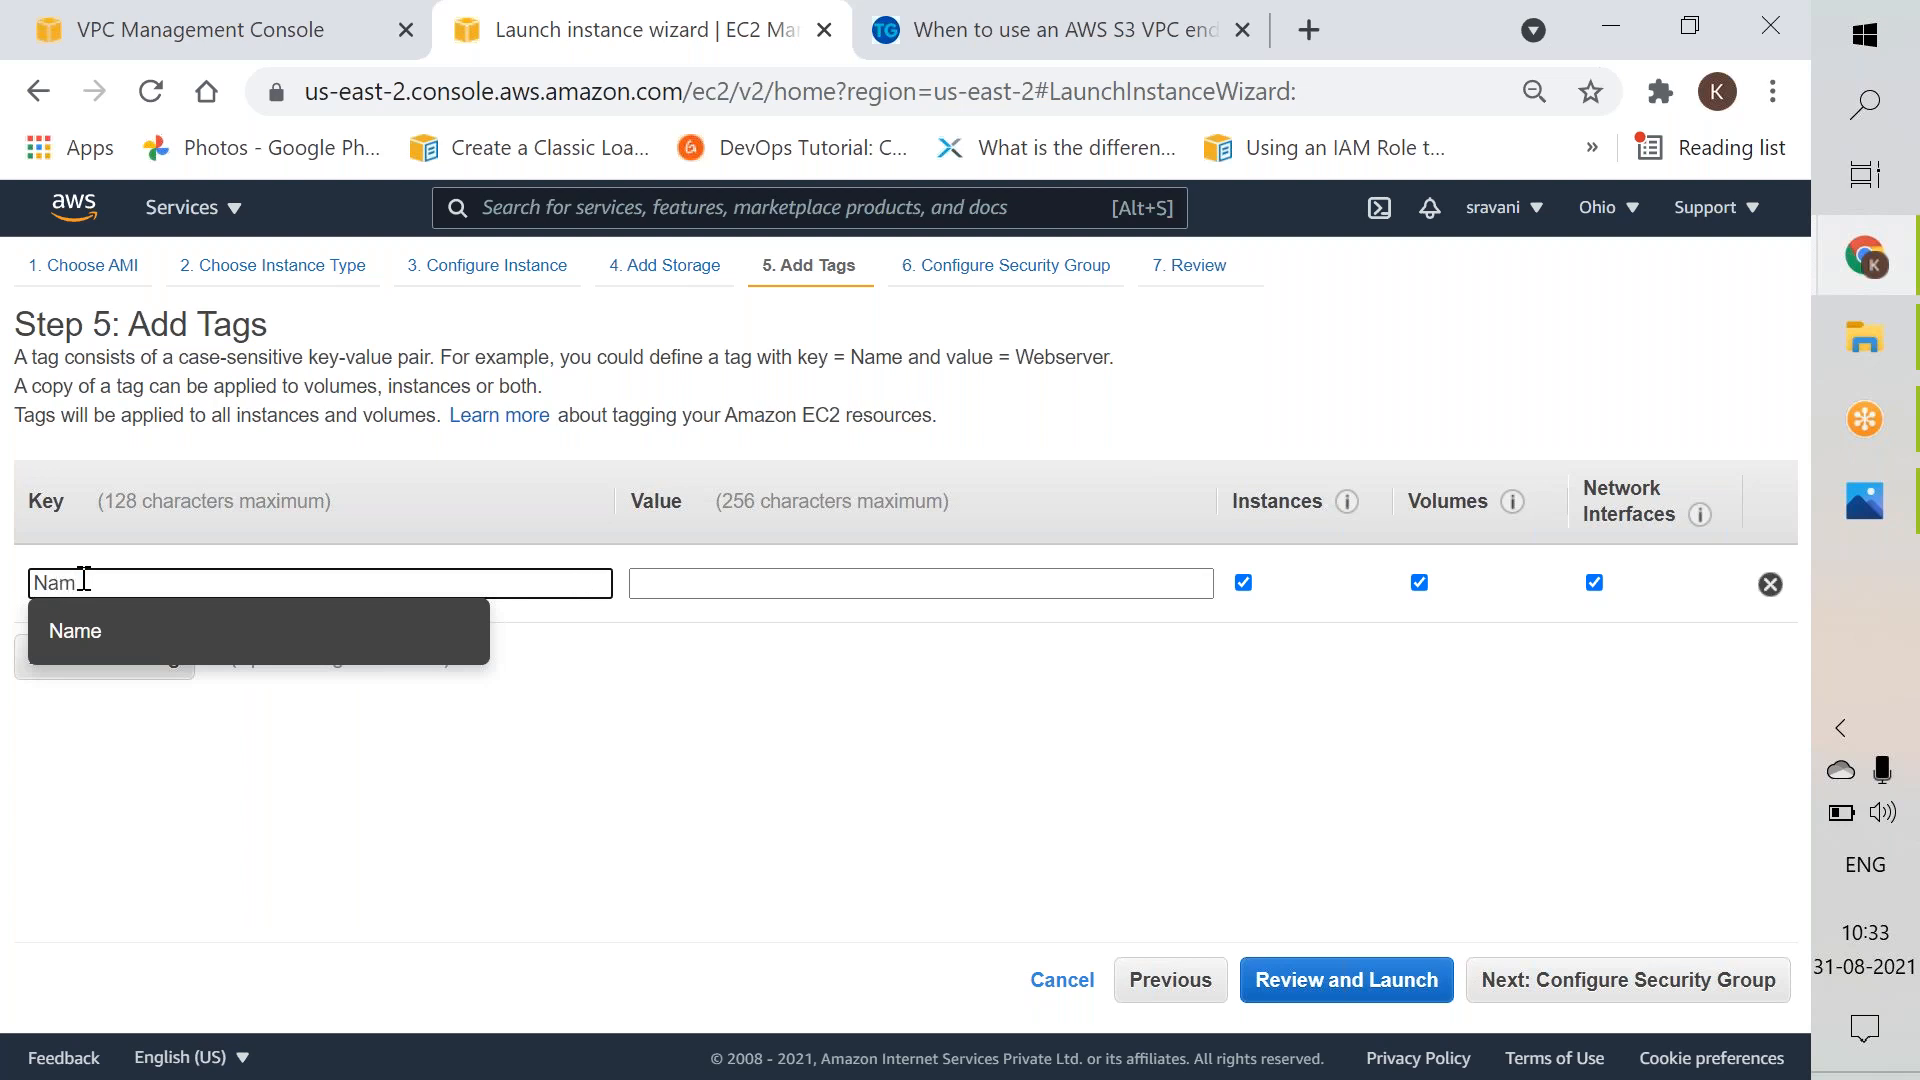
text(e)
key(Tab)
text(publi)
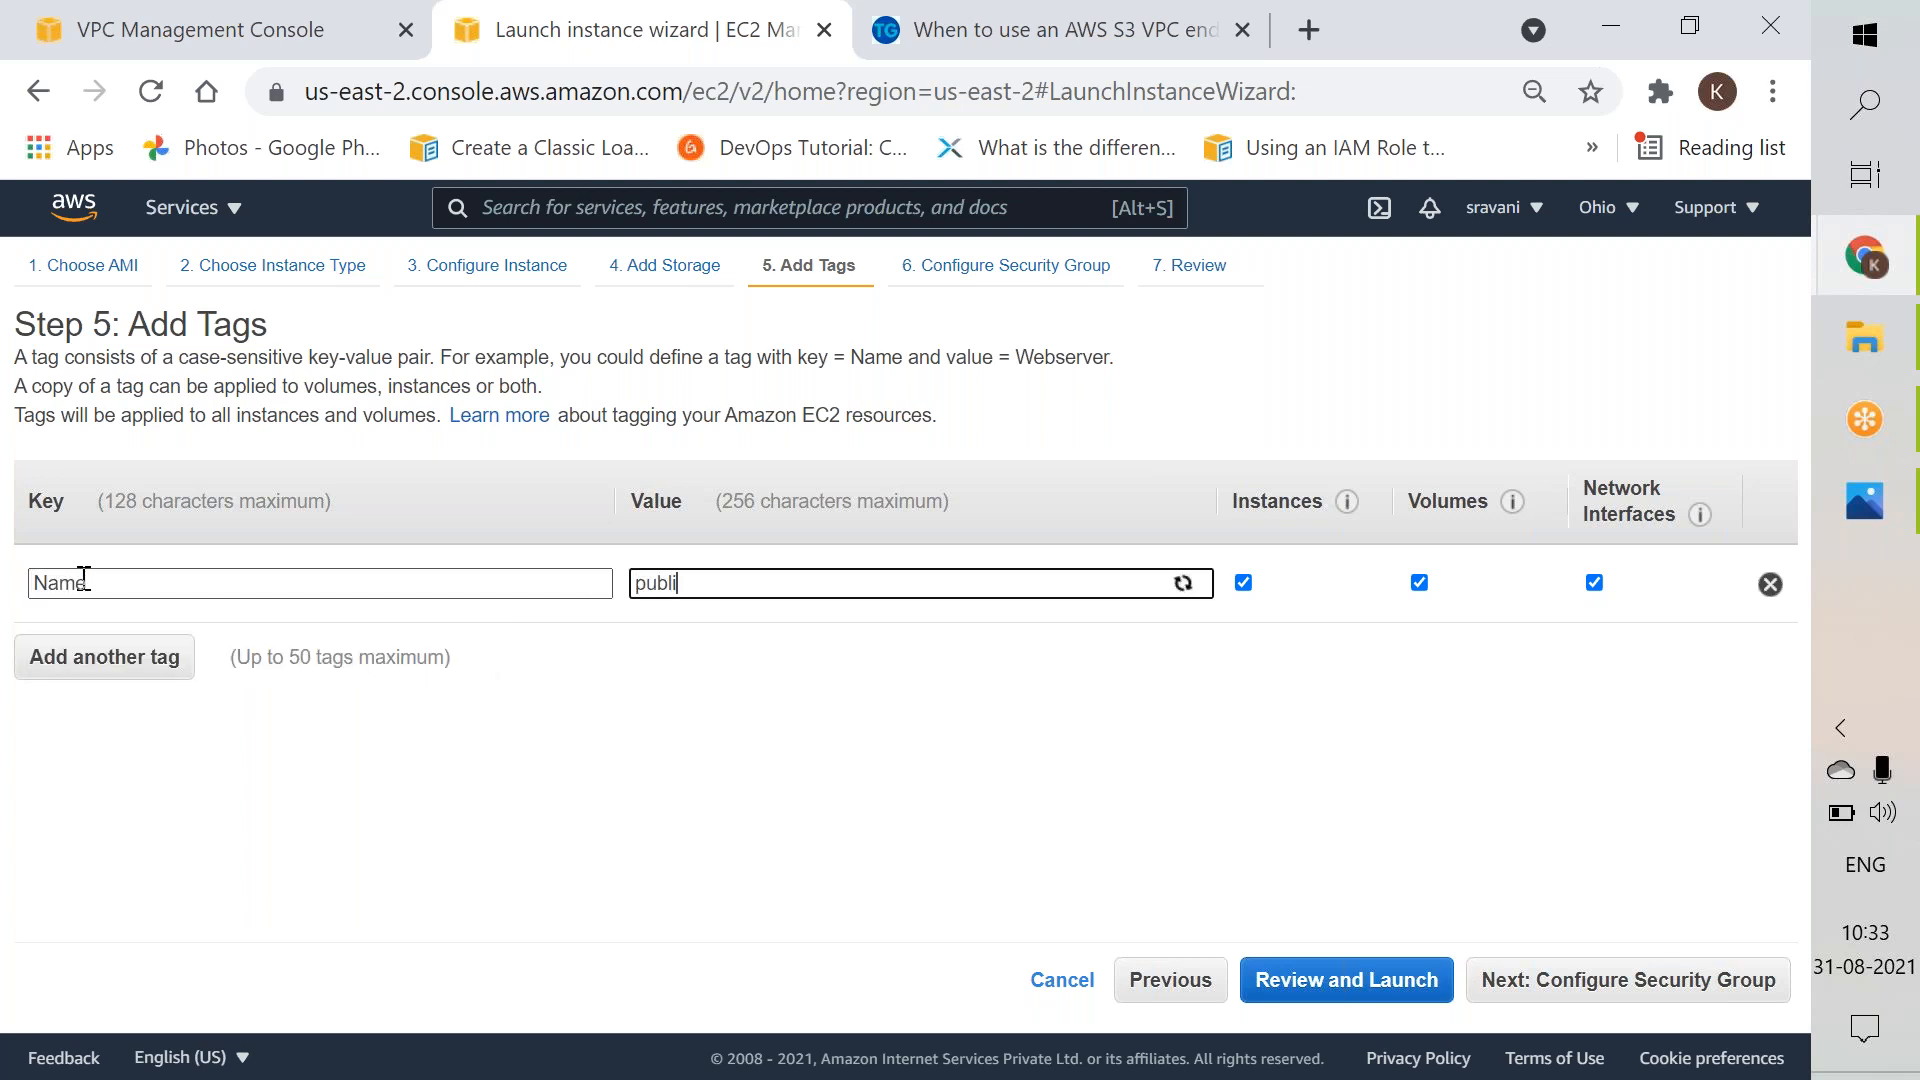
text(c-vpc-a)
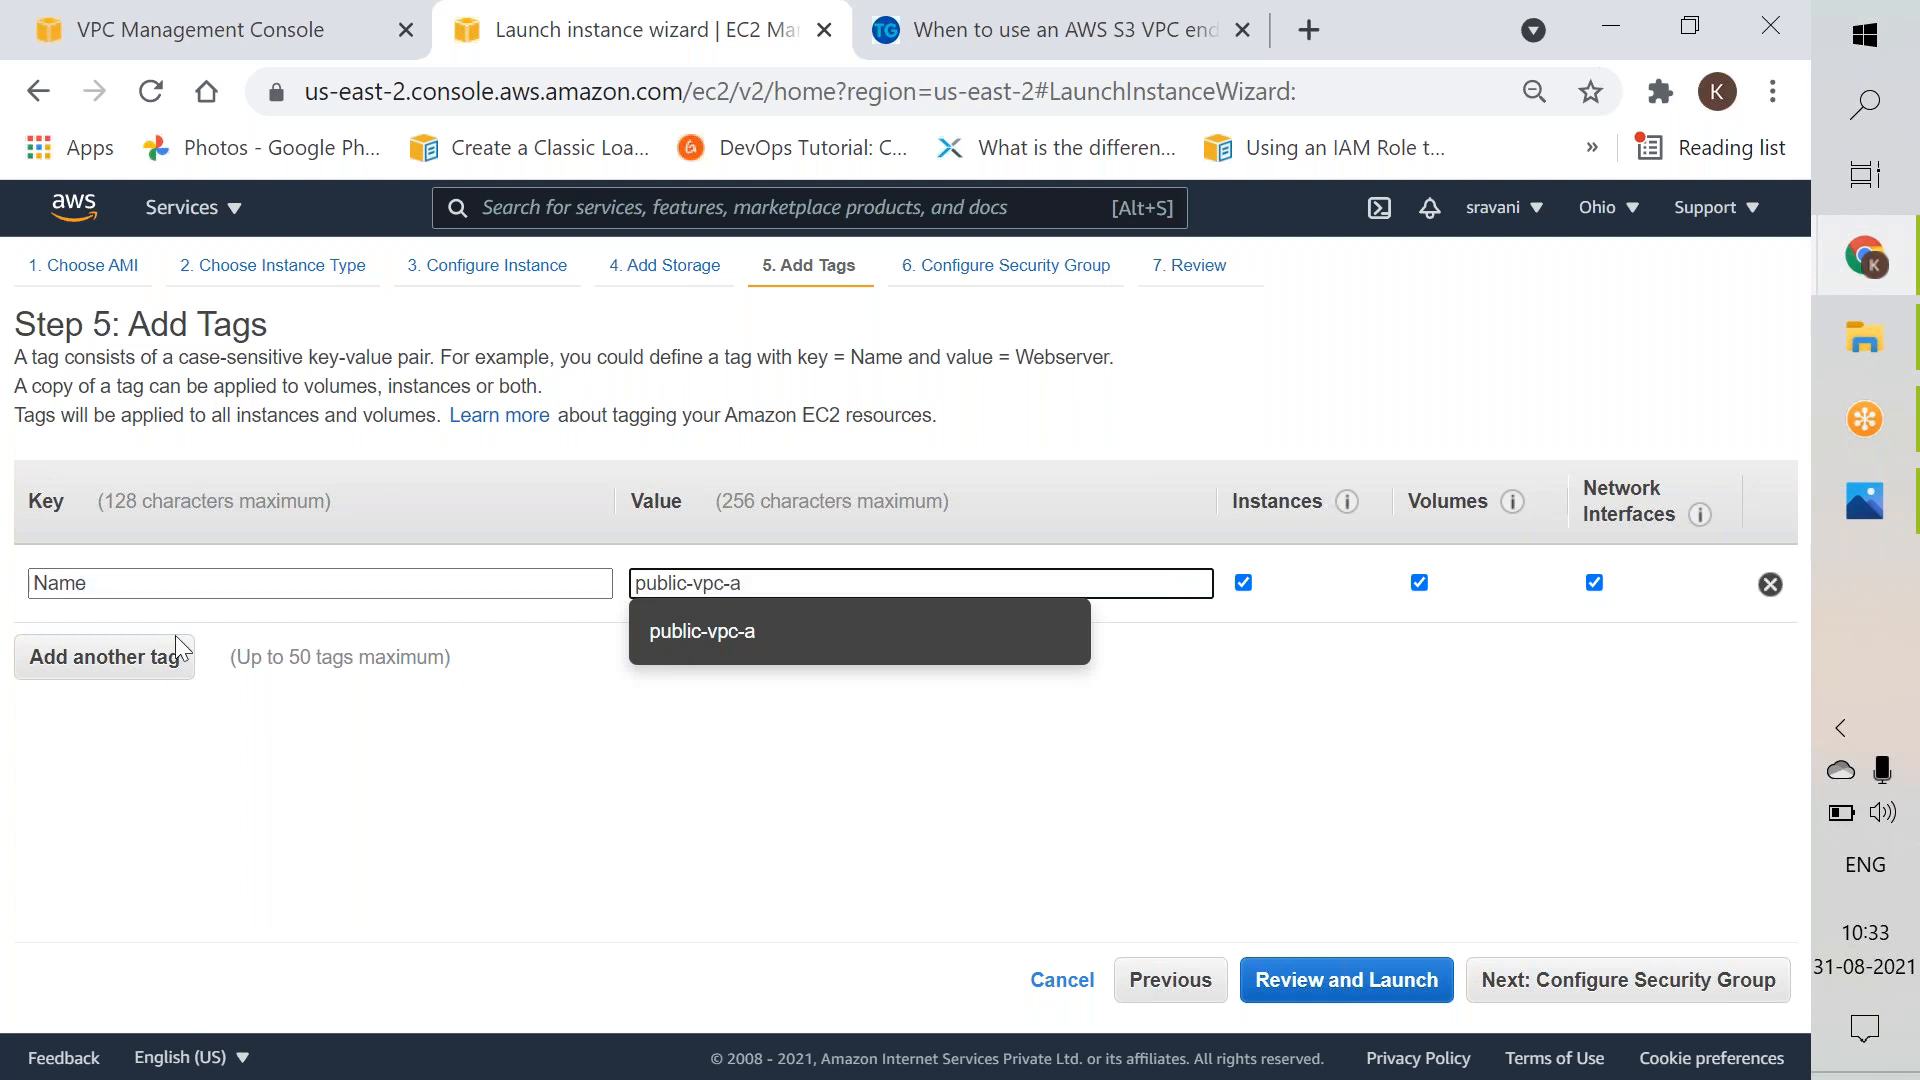
click(1260, 748)
Step: Allow SSH from Anywhere in the instance's new security group and proceed to the launch review
click(1628, 979)
click(940, 700)
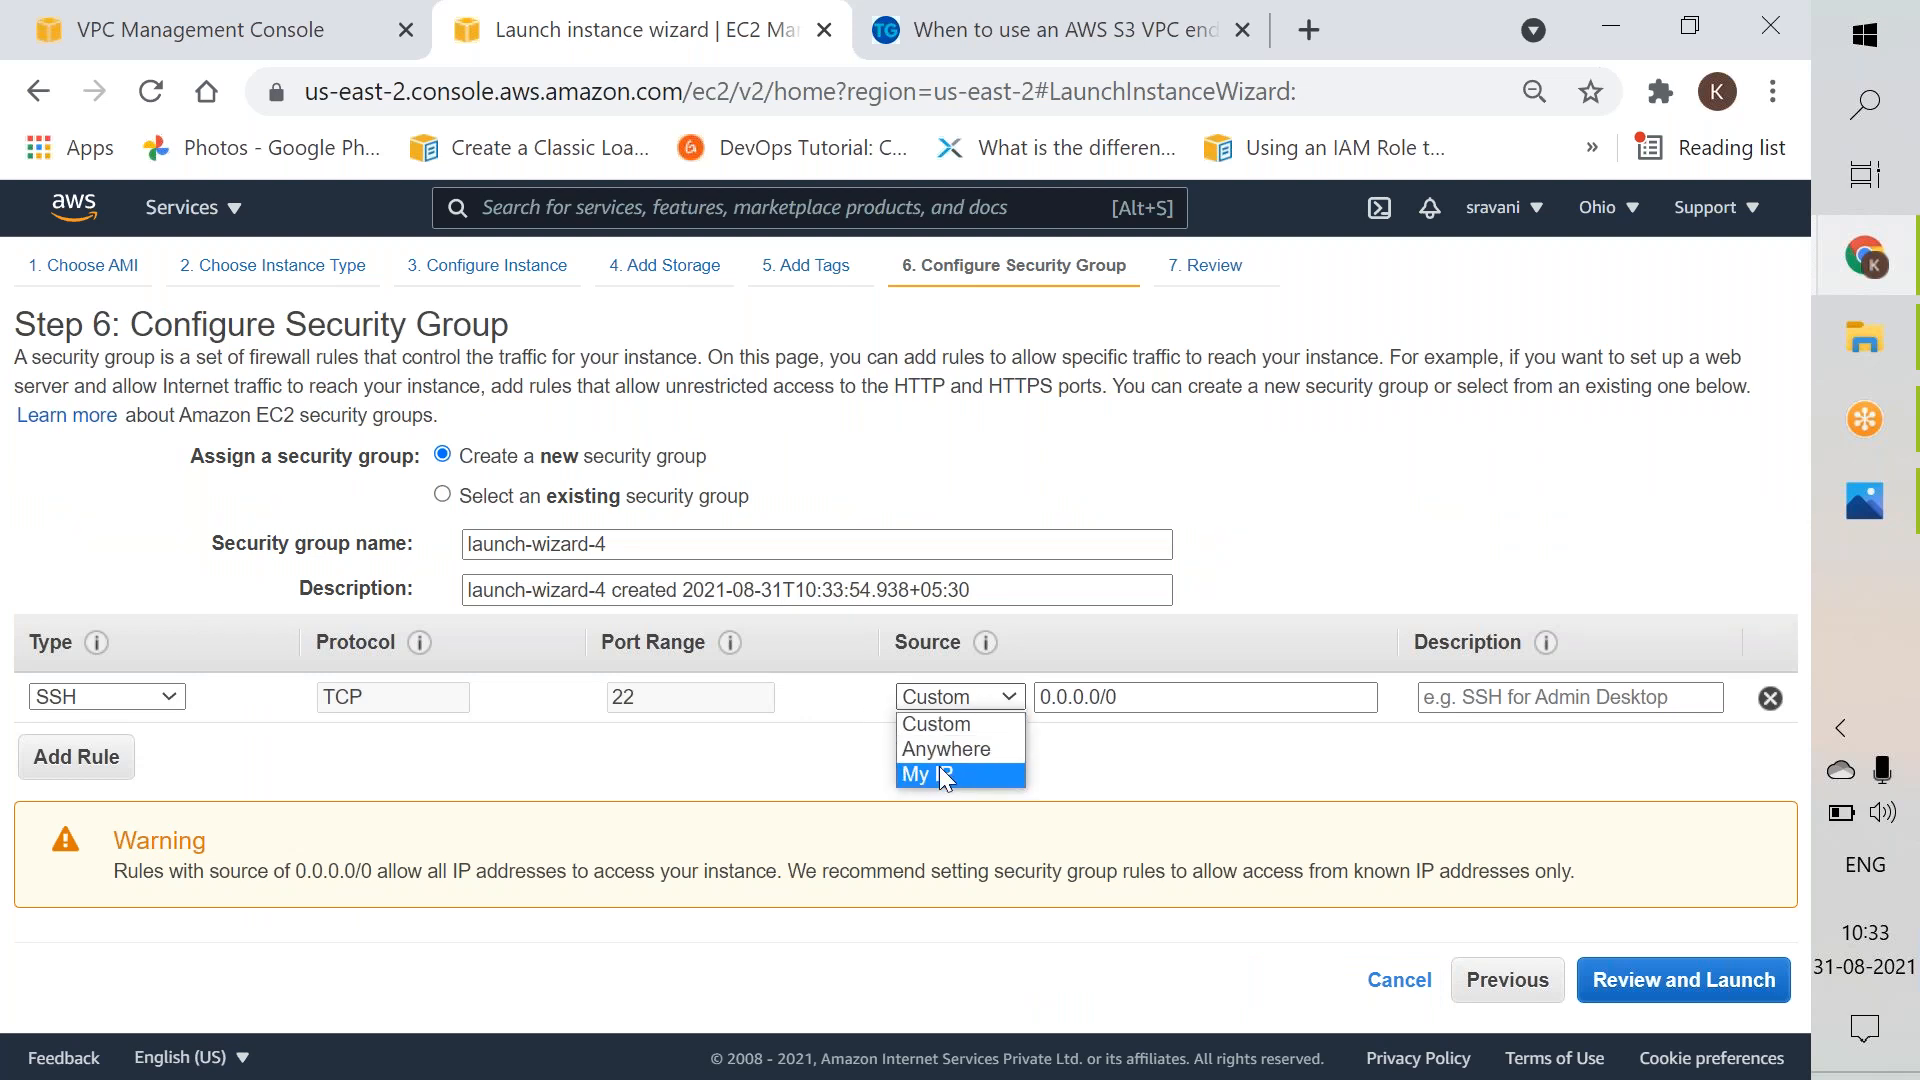
click(940, 750)
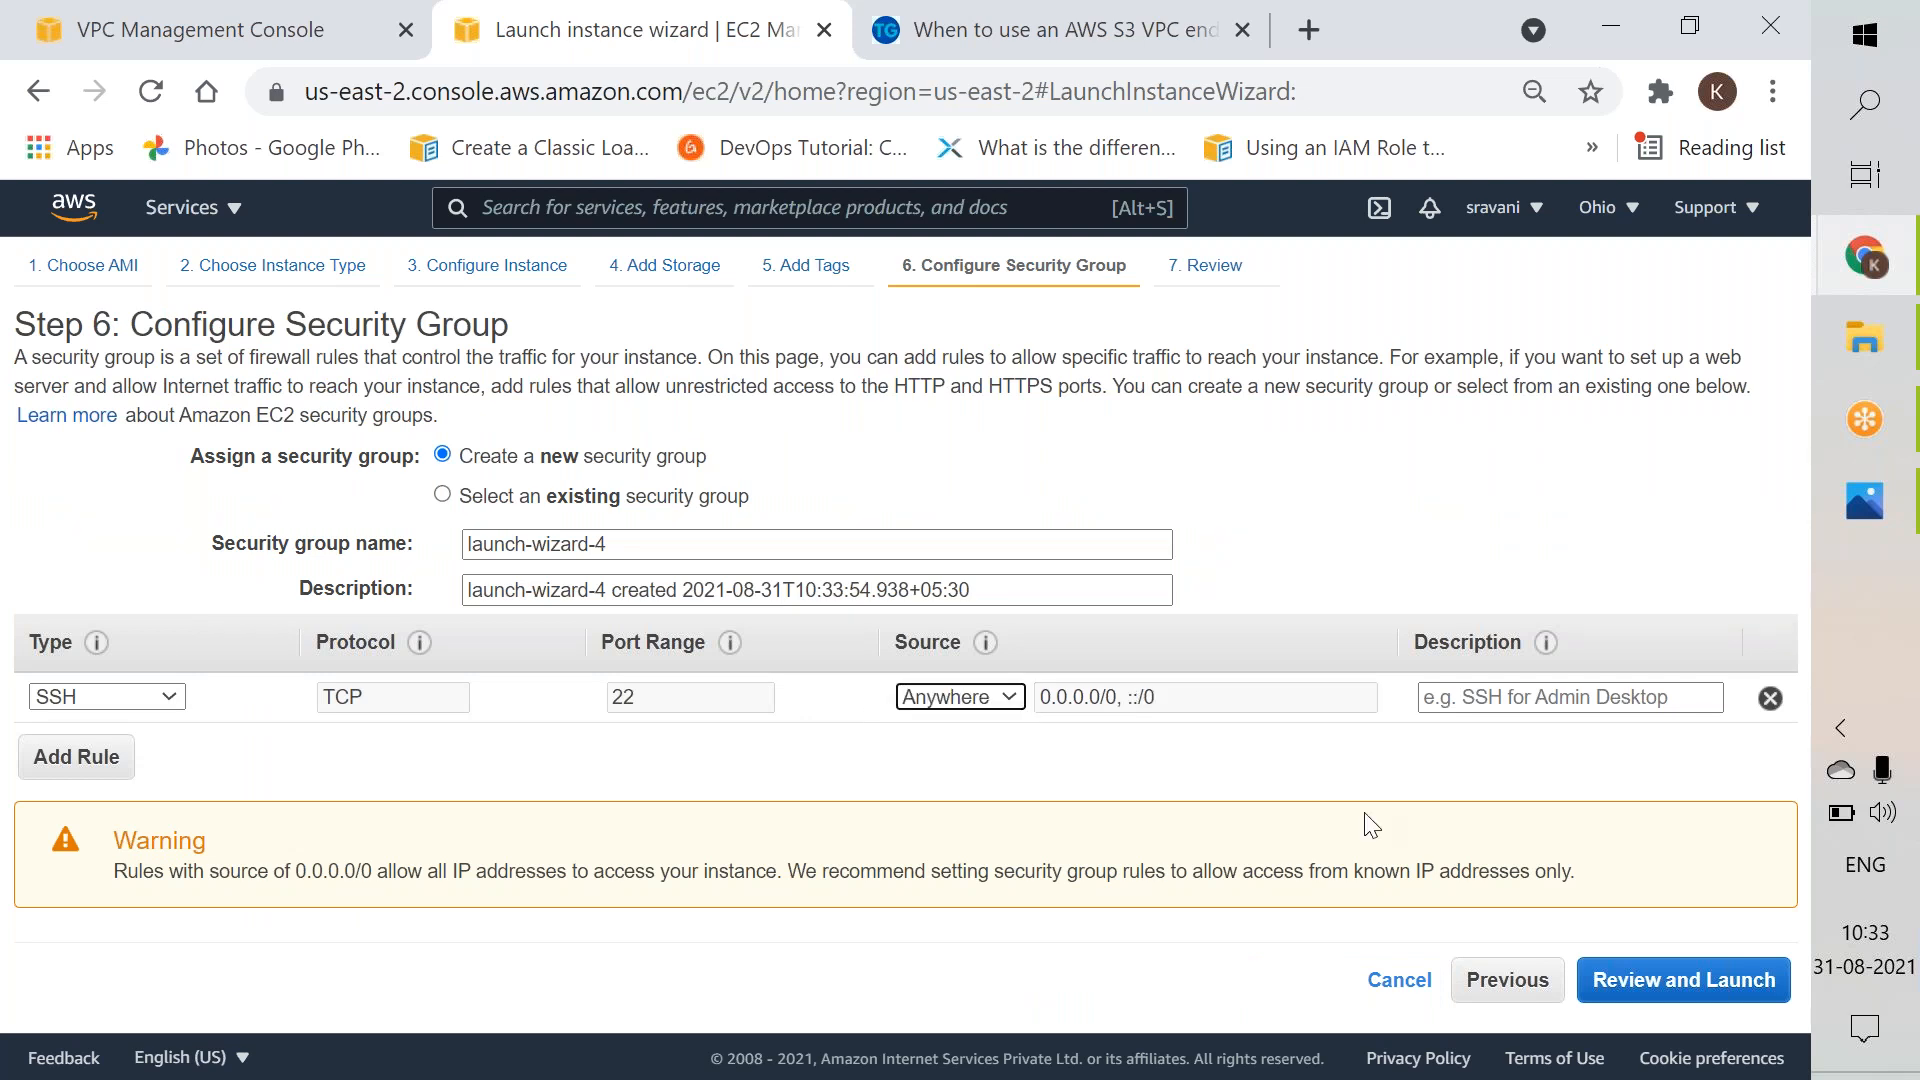
click(1670, 985)
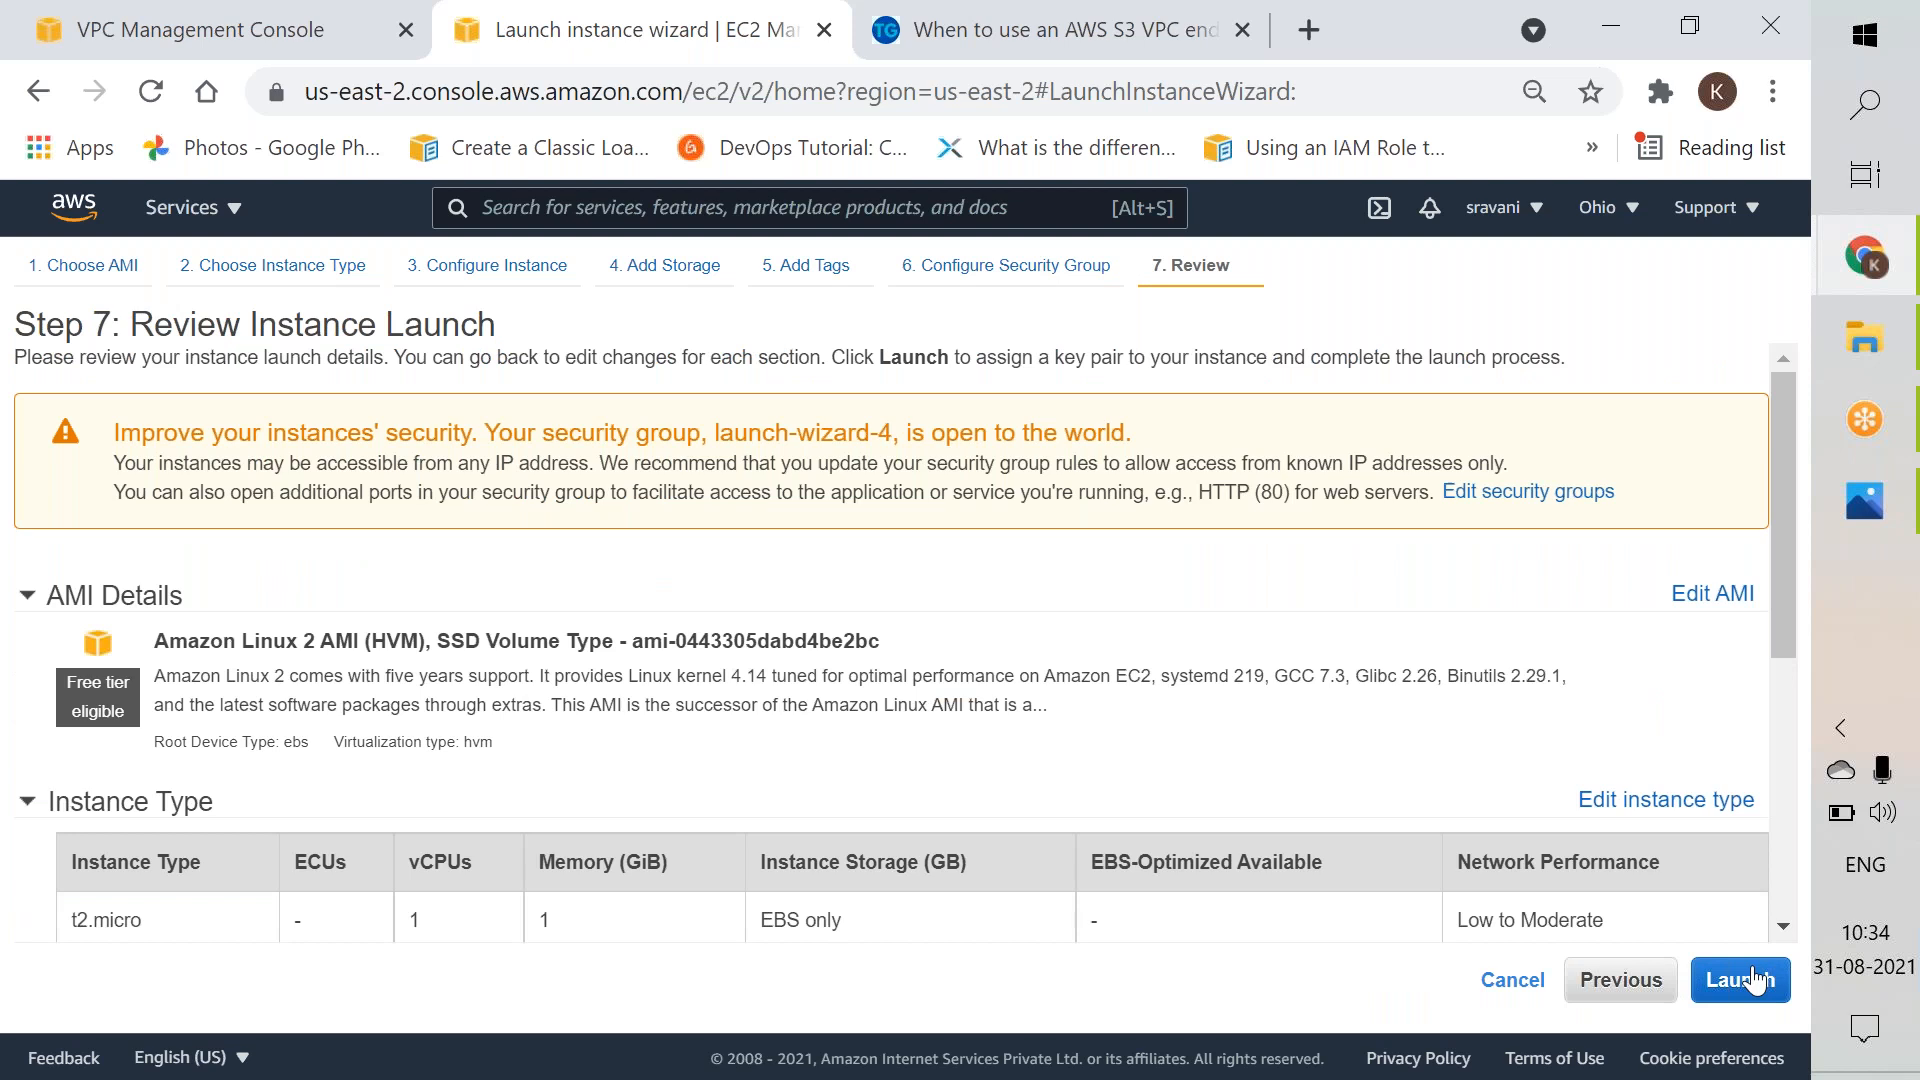
Step: Launch the instance with the existing testuser1 key pair, acknowledging access to the private key, and return to the instances list
click(1740, 980)
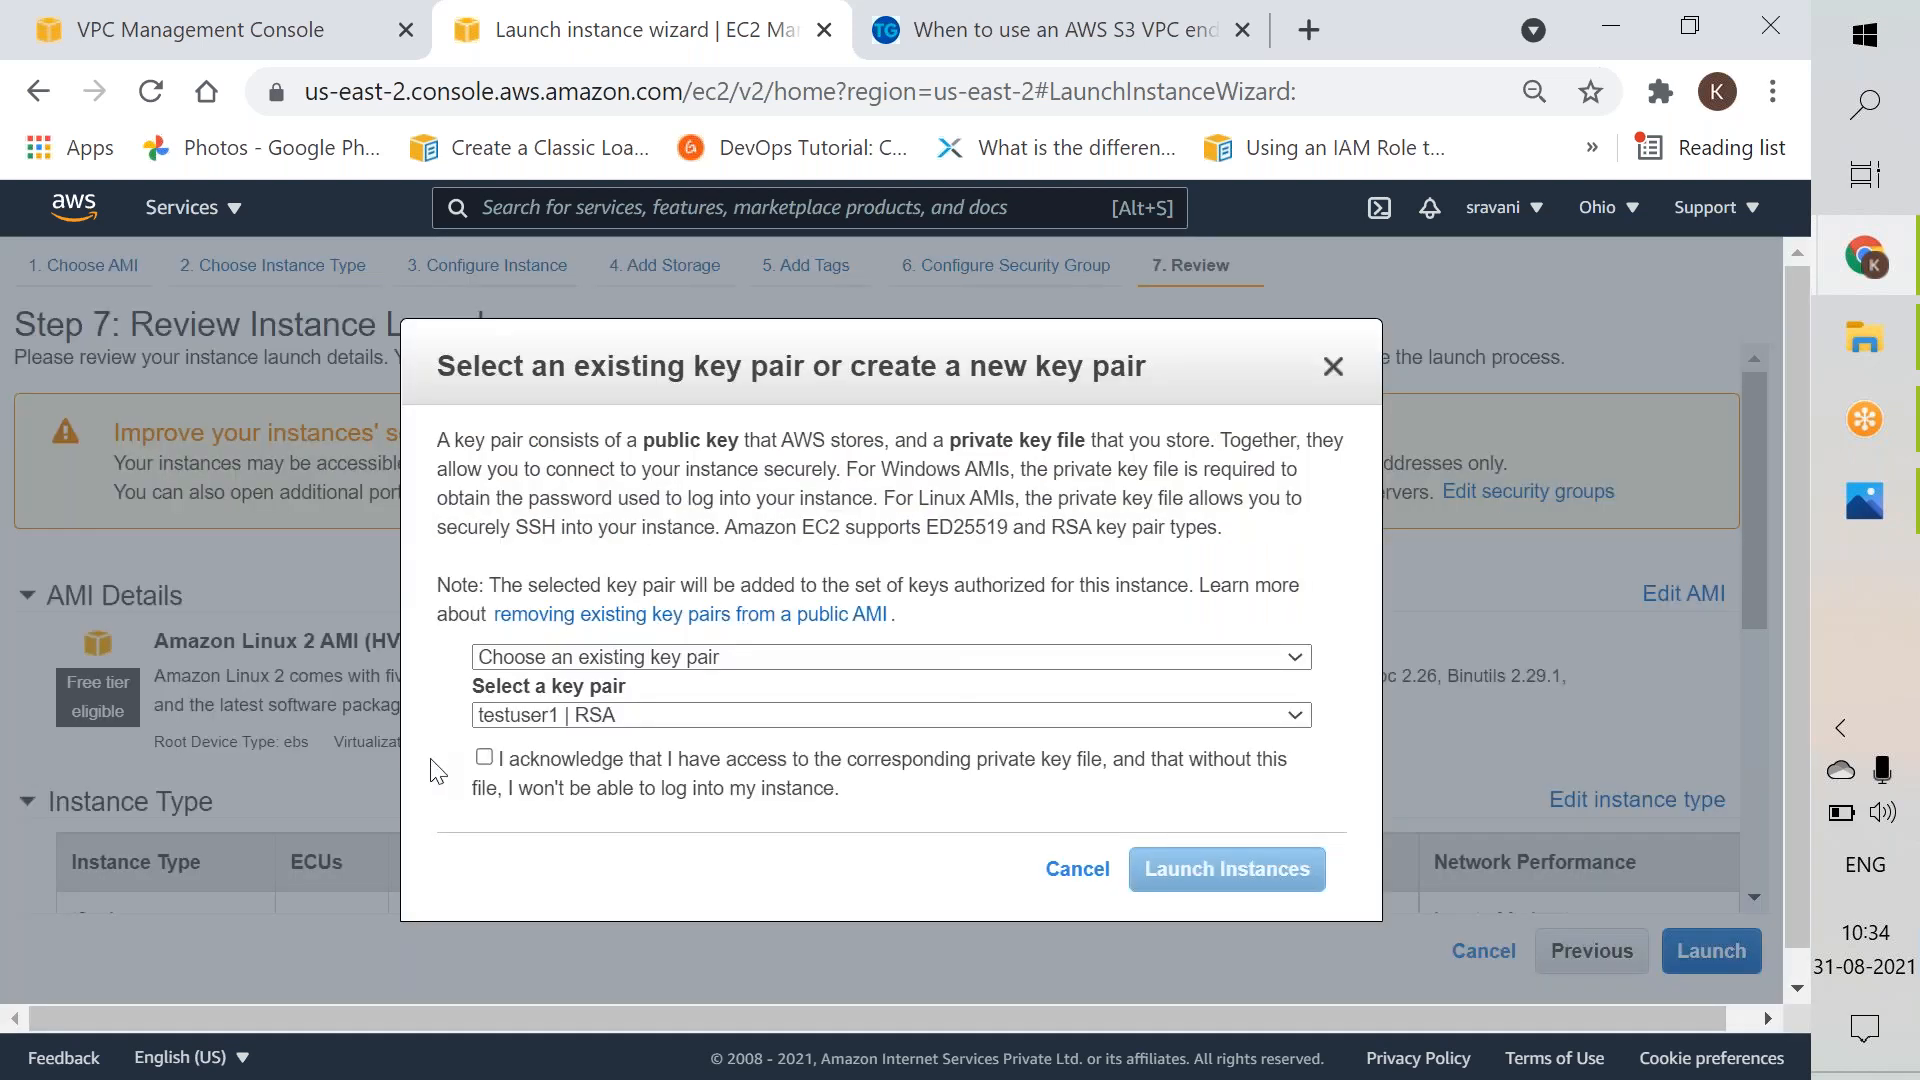
click(485, 758)
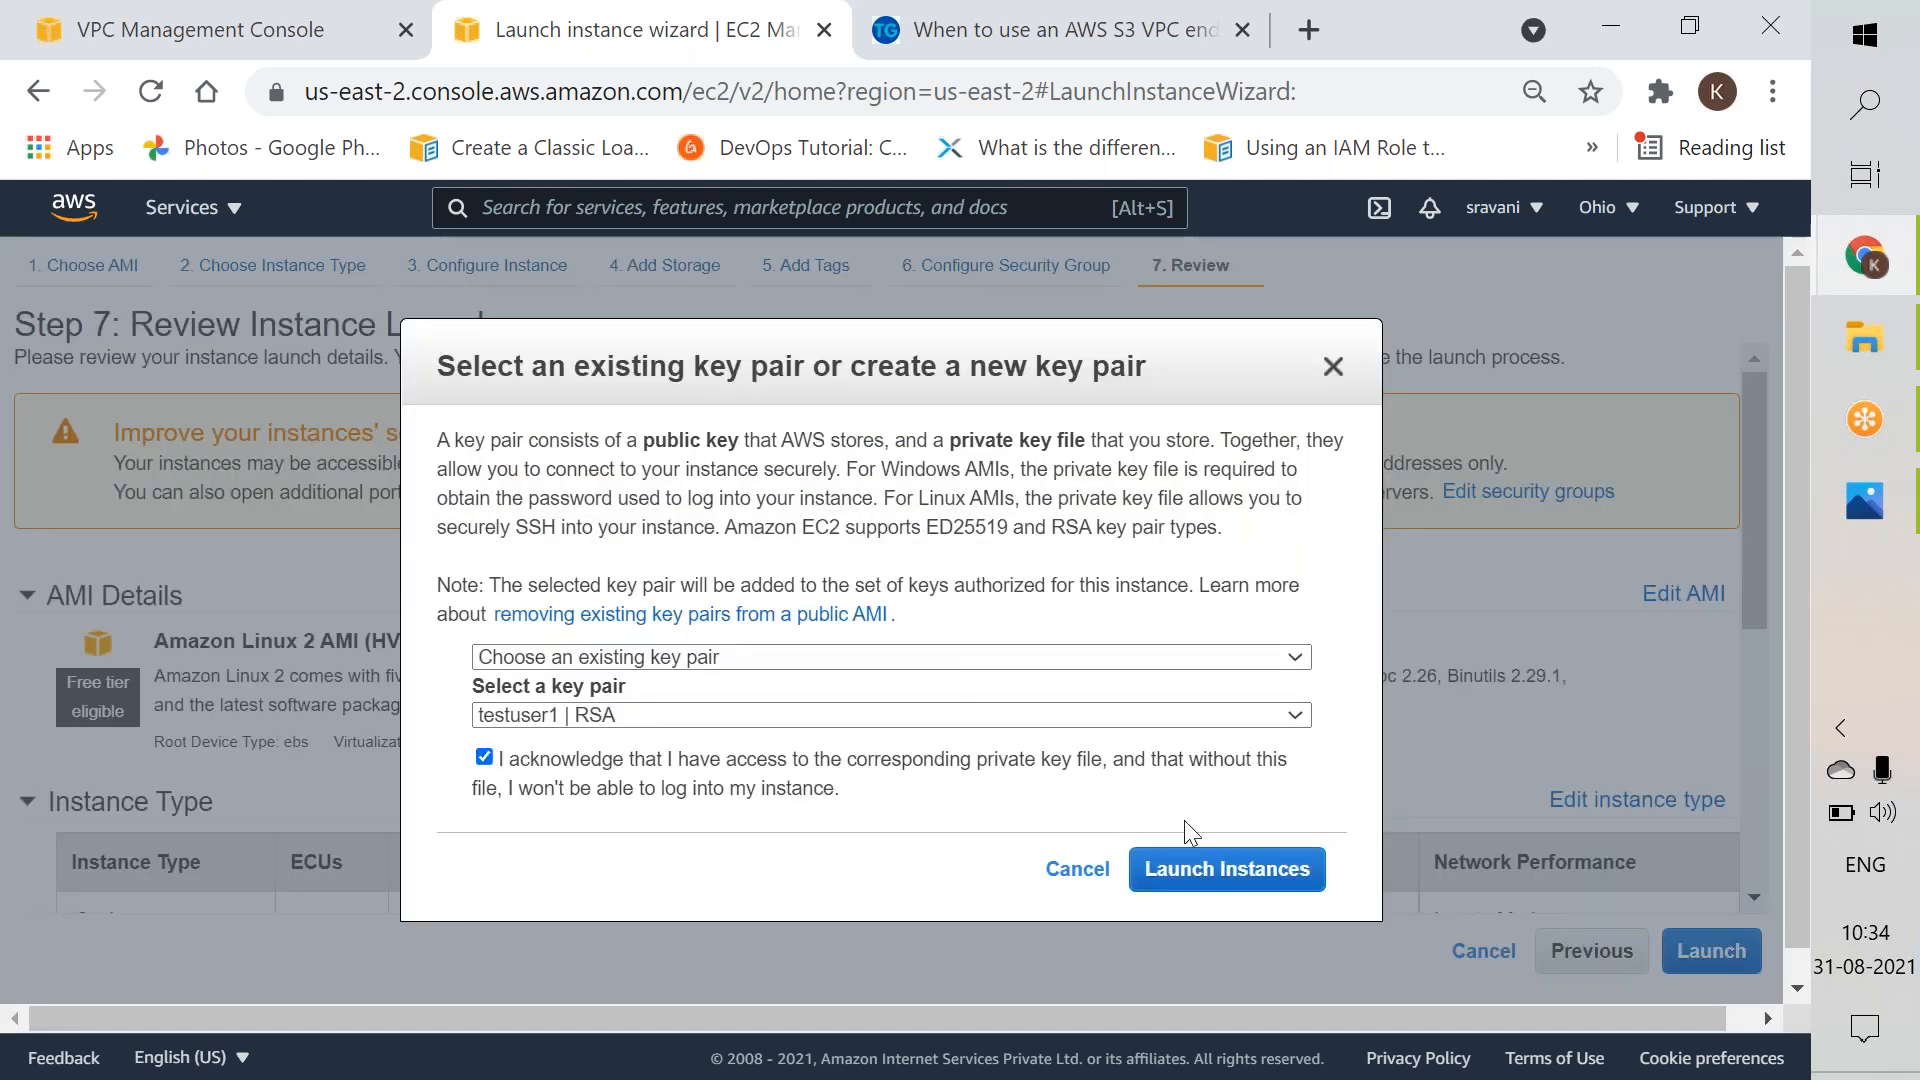
click(1231, 866)
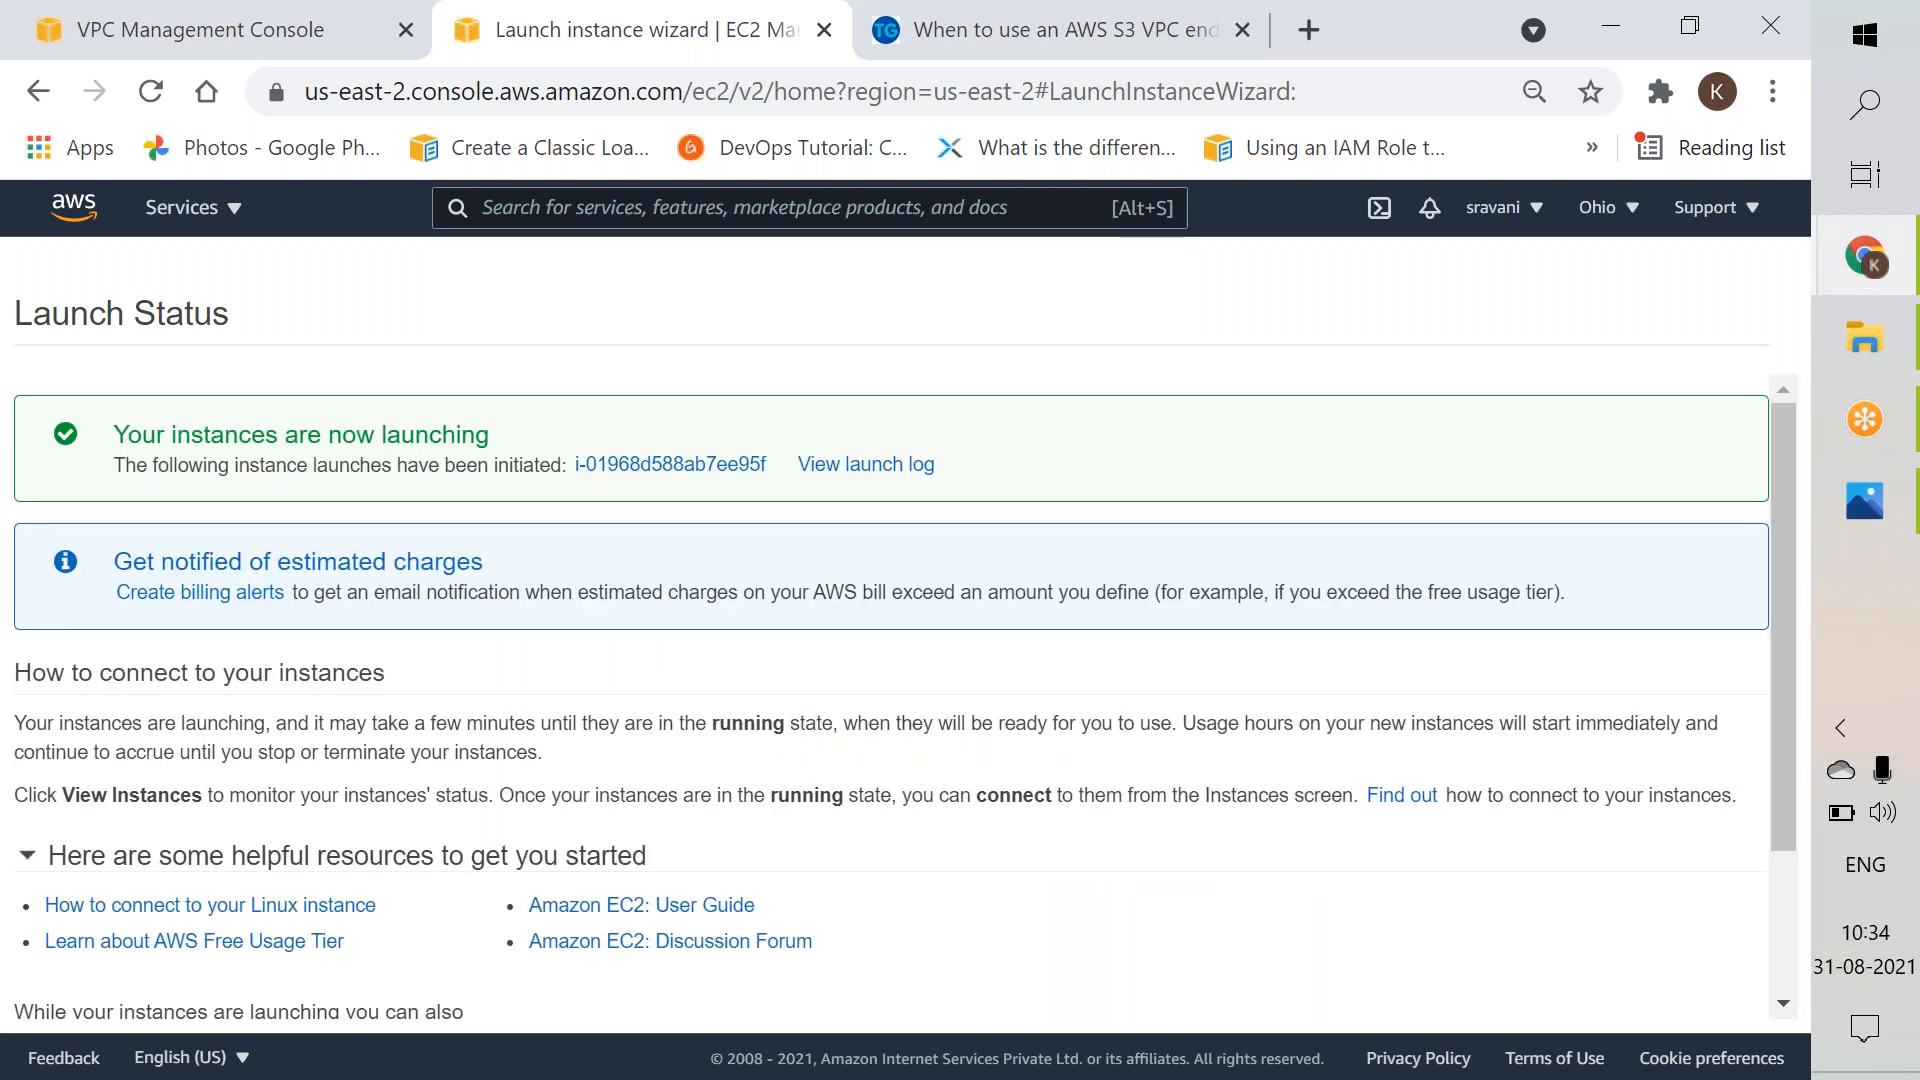
scroll(1655, 1005, down, 2)
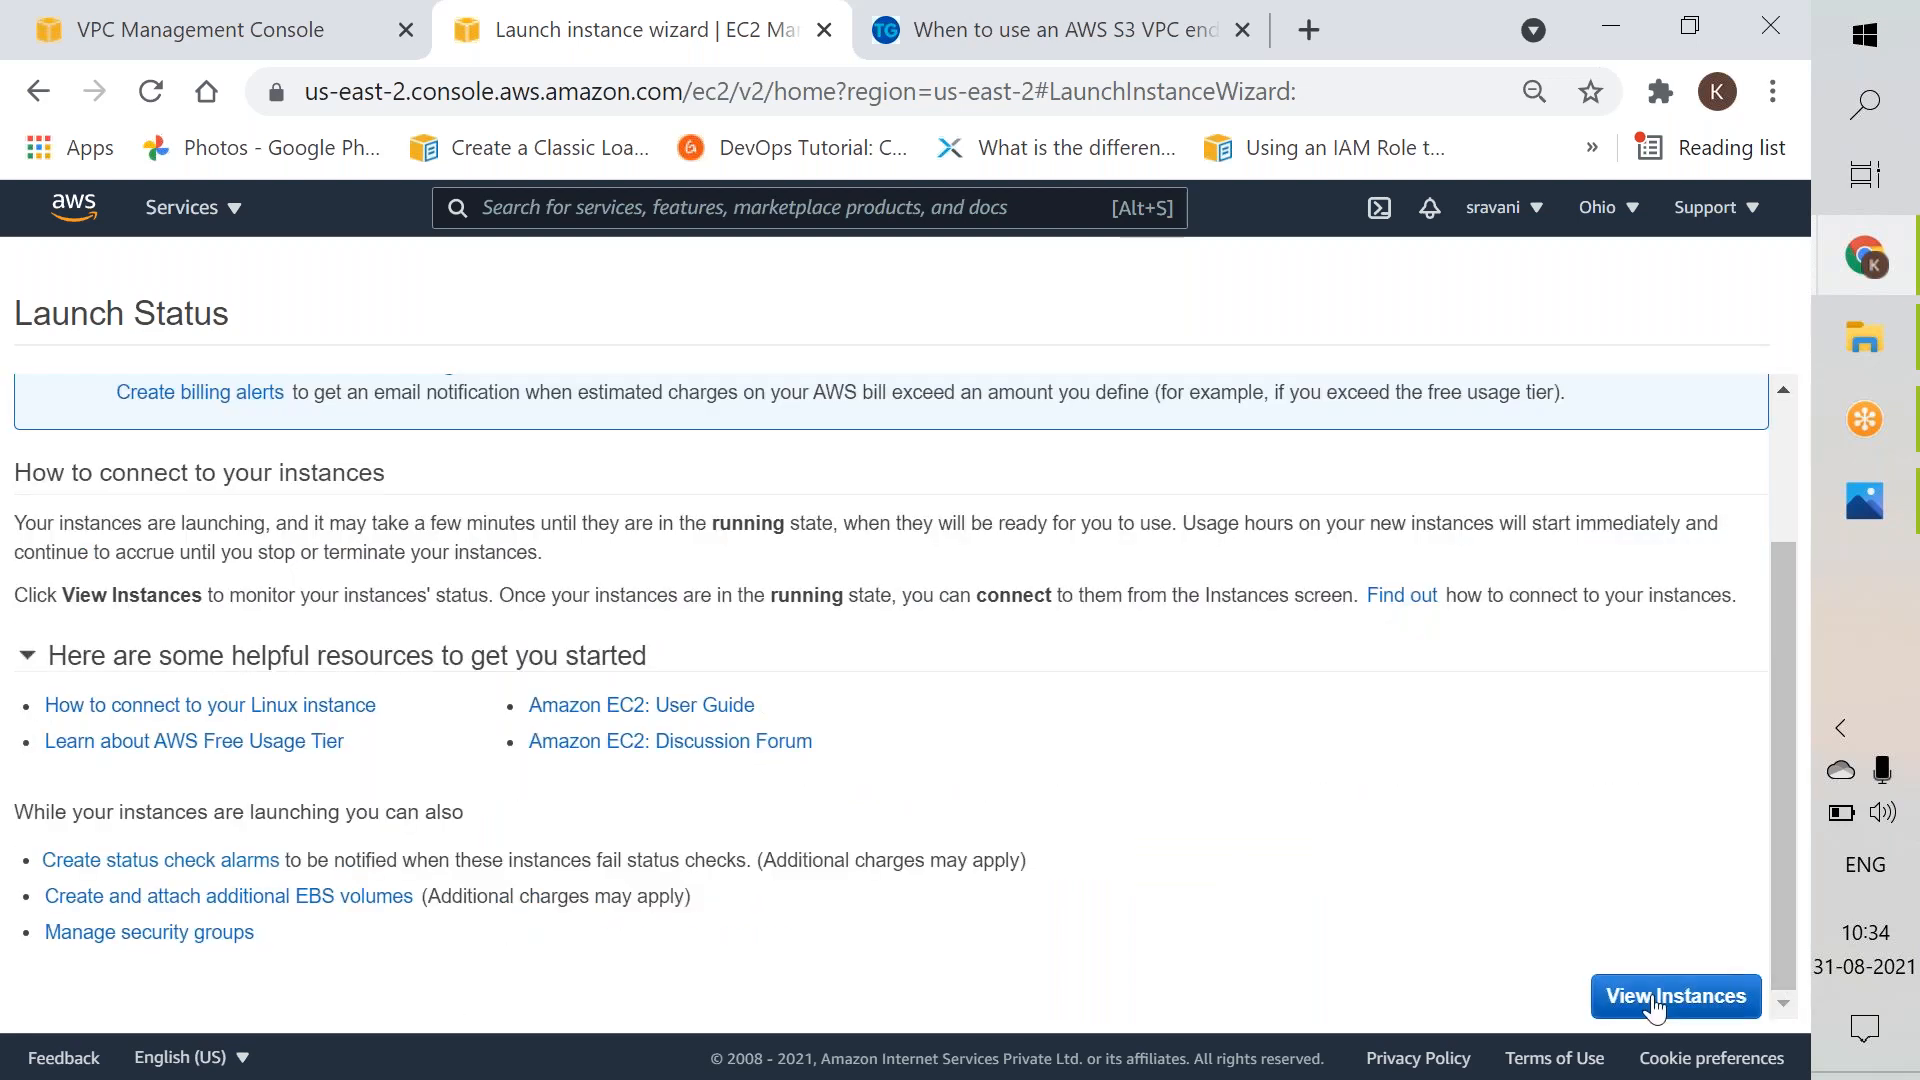
click(1655, 1005)
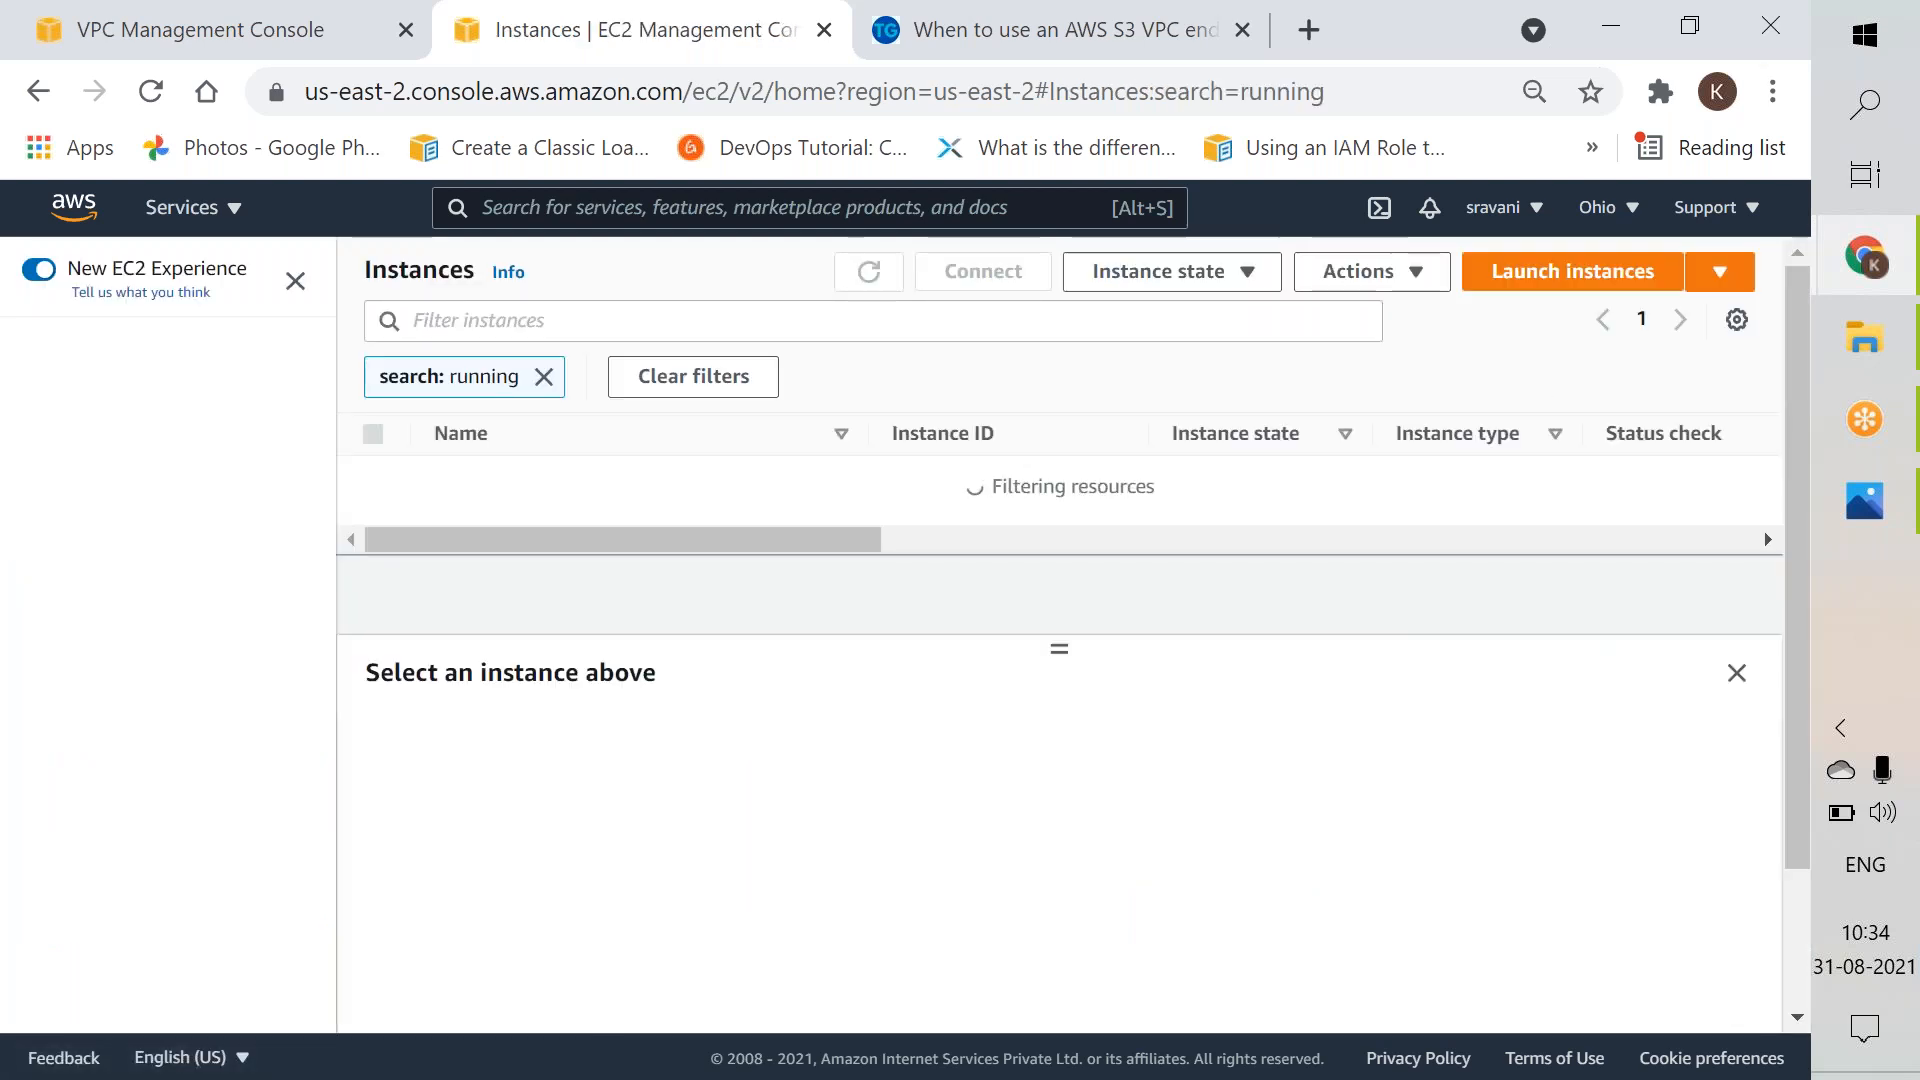
Step: Start launching another instance with the first Quick Start AMI and the t2.micro instance type
click(1529, 274)
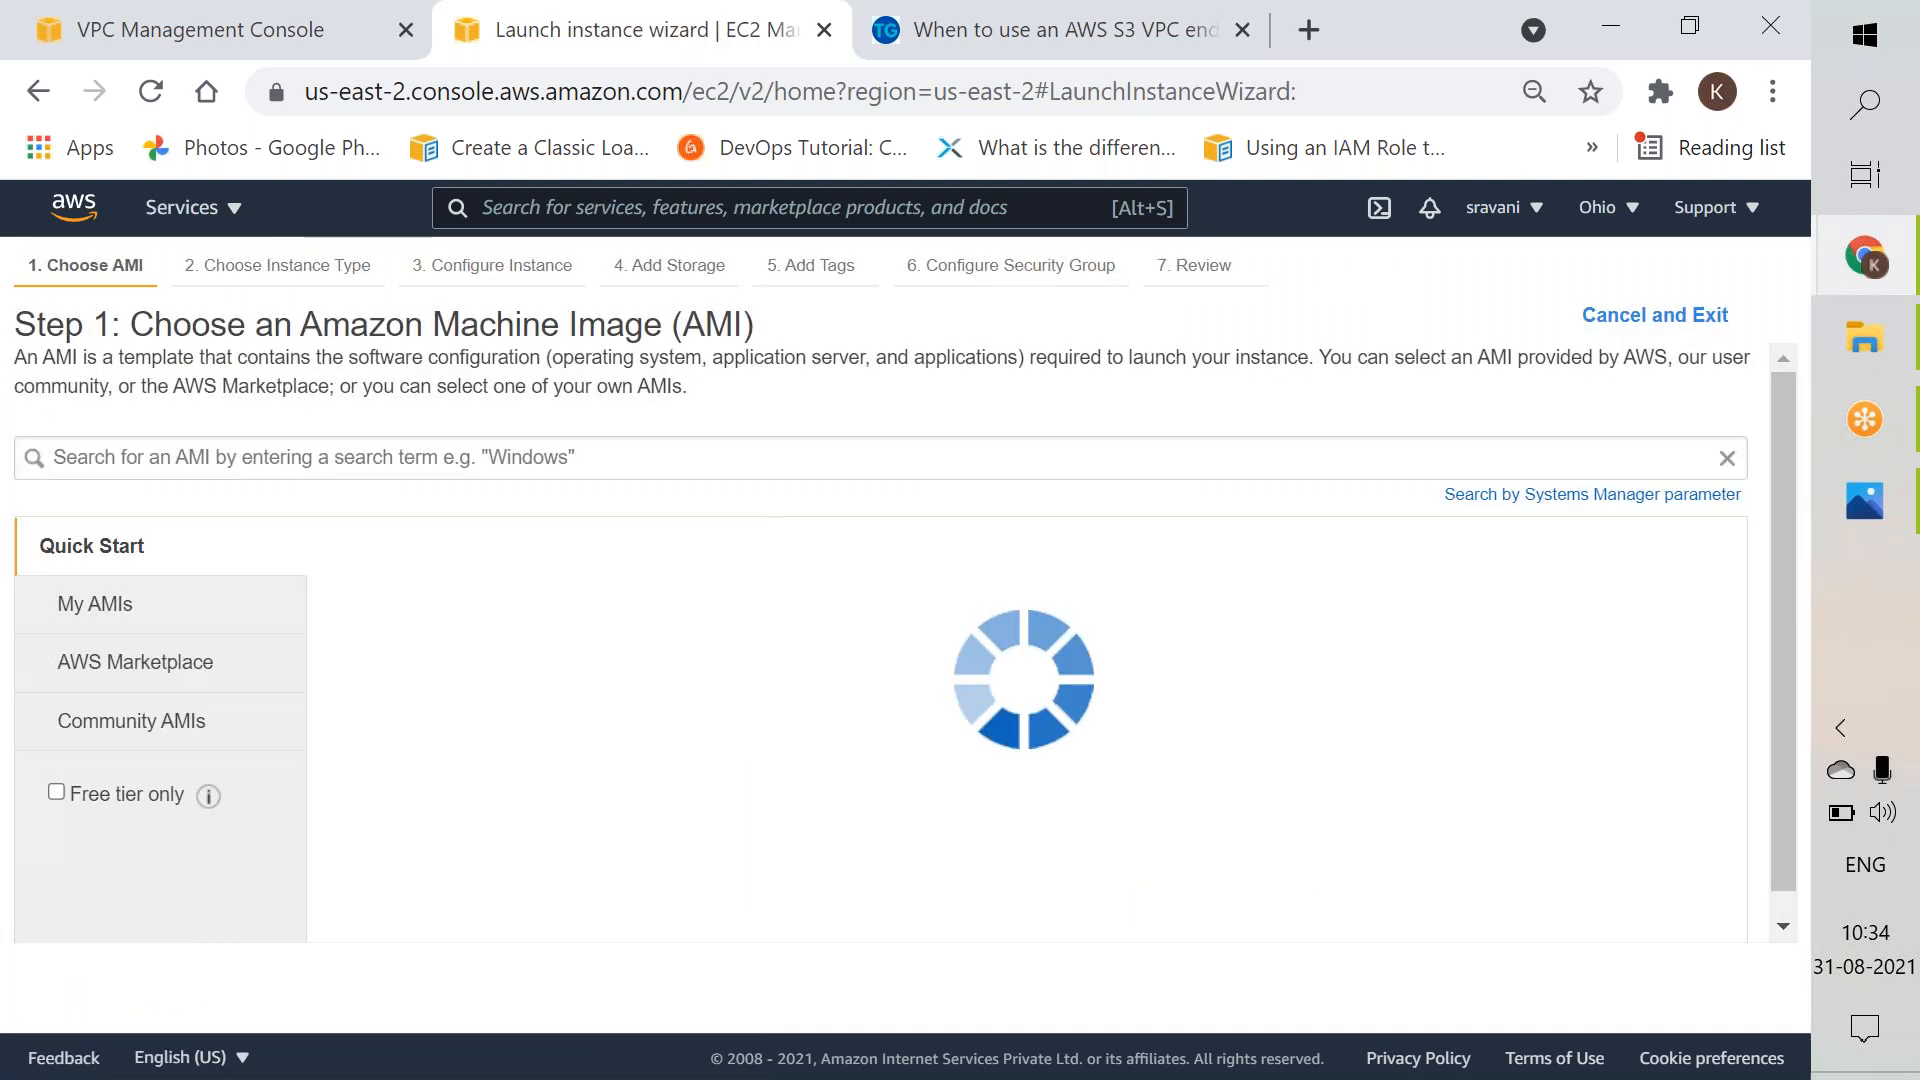
click(1622, 612)
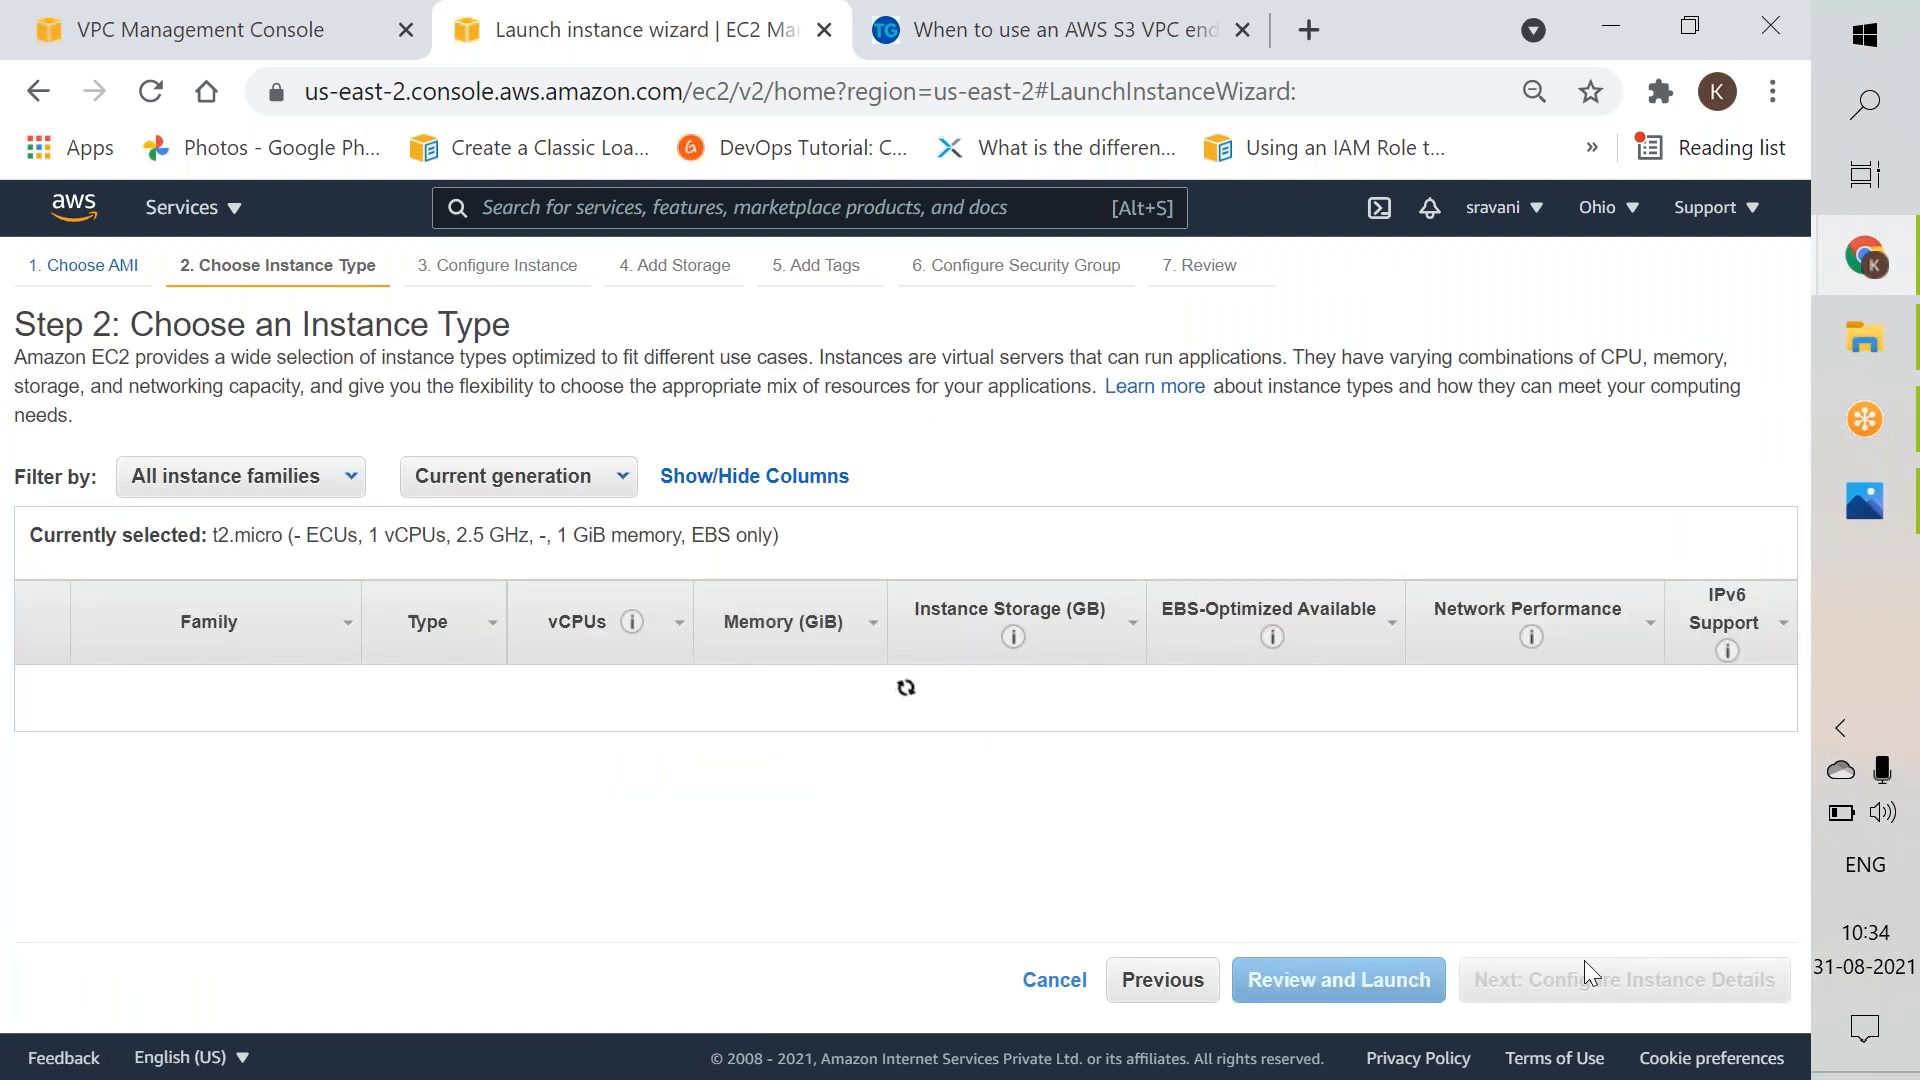
click(1582, 981)
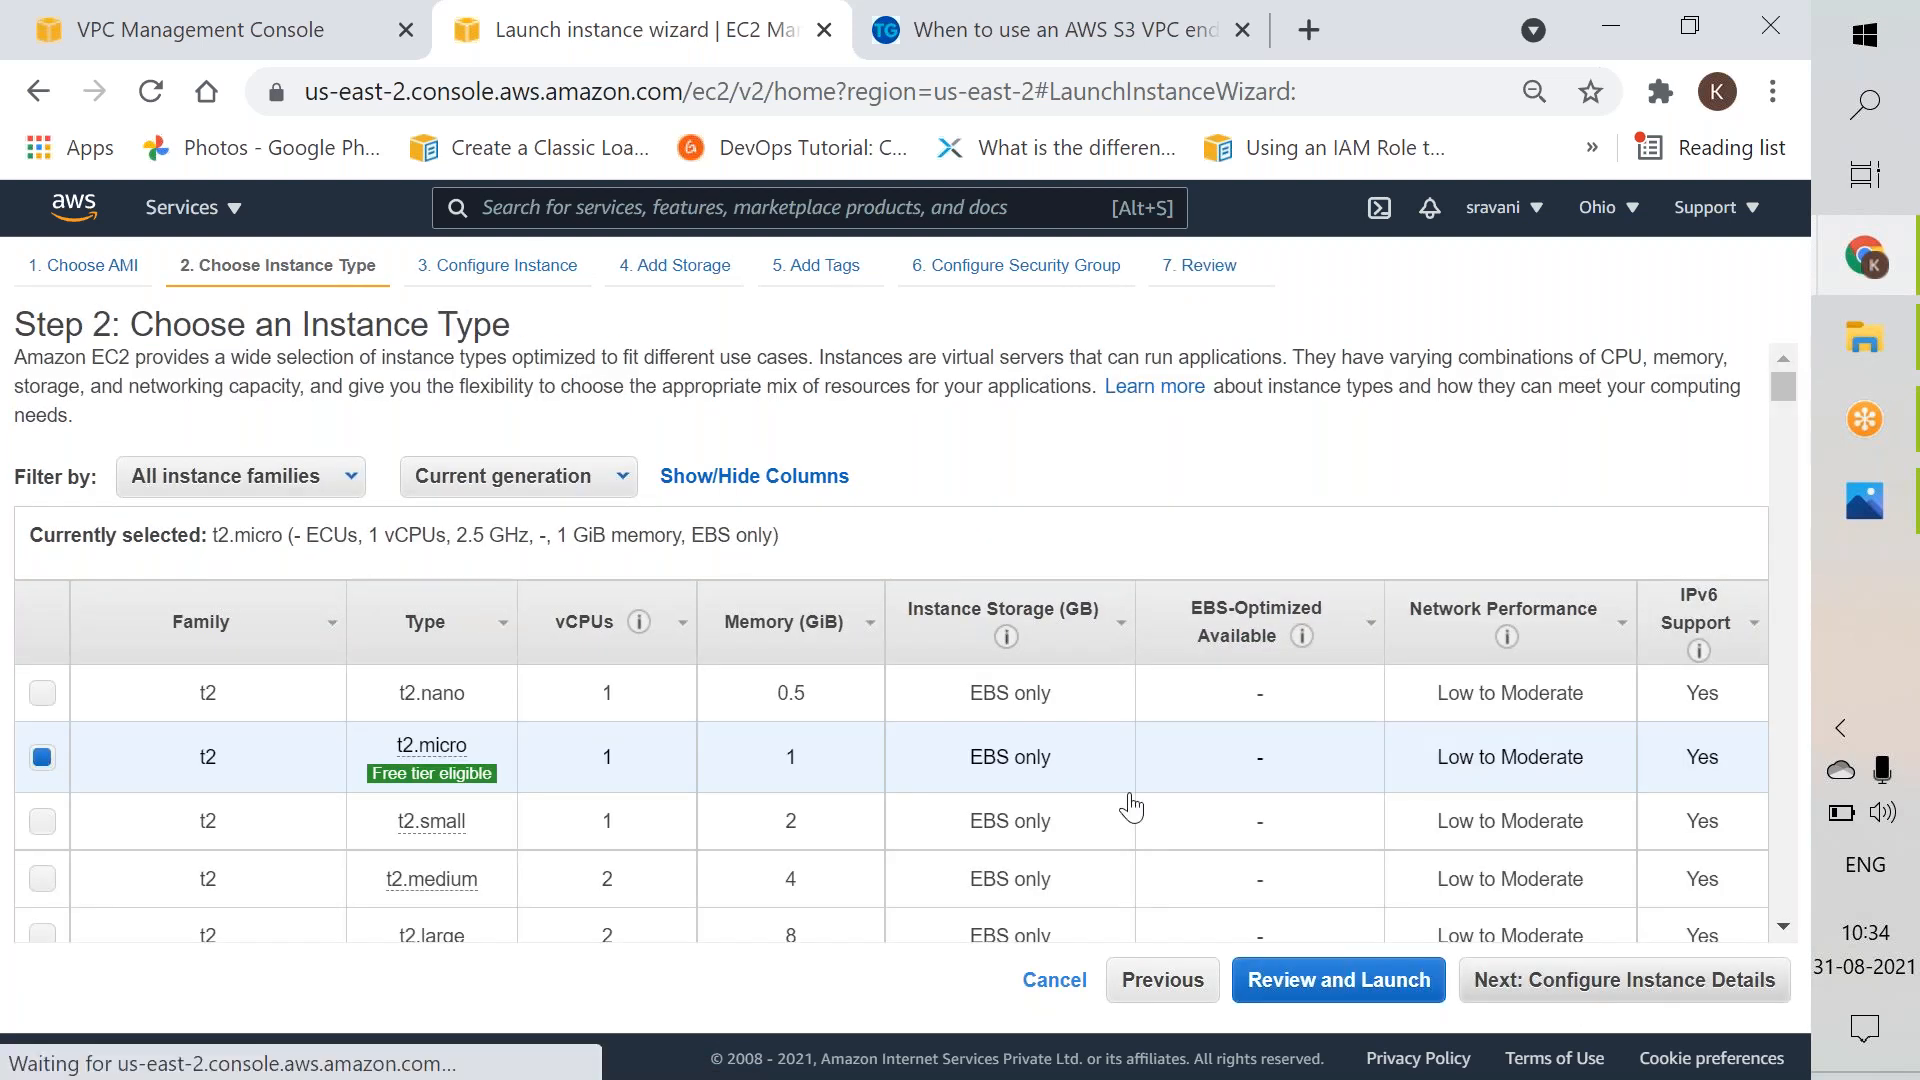
Step: Place the second instance in vpc-a on privatesubnet-vpc-a with auto-assigned public IP disabled, and continue past the default storage to the tags
click(850, 593)
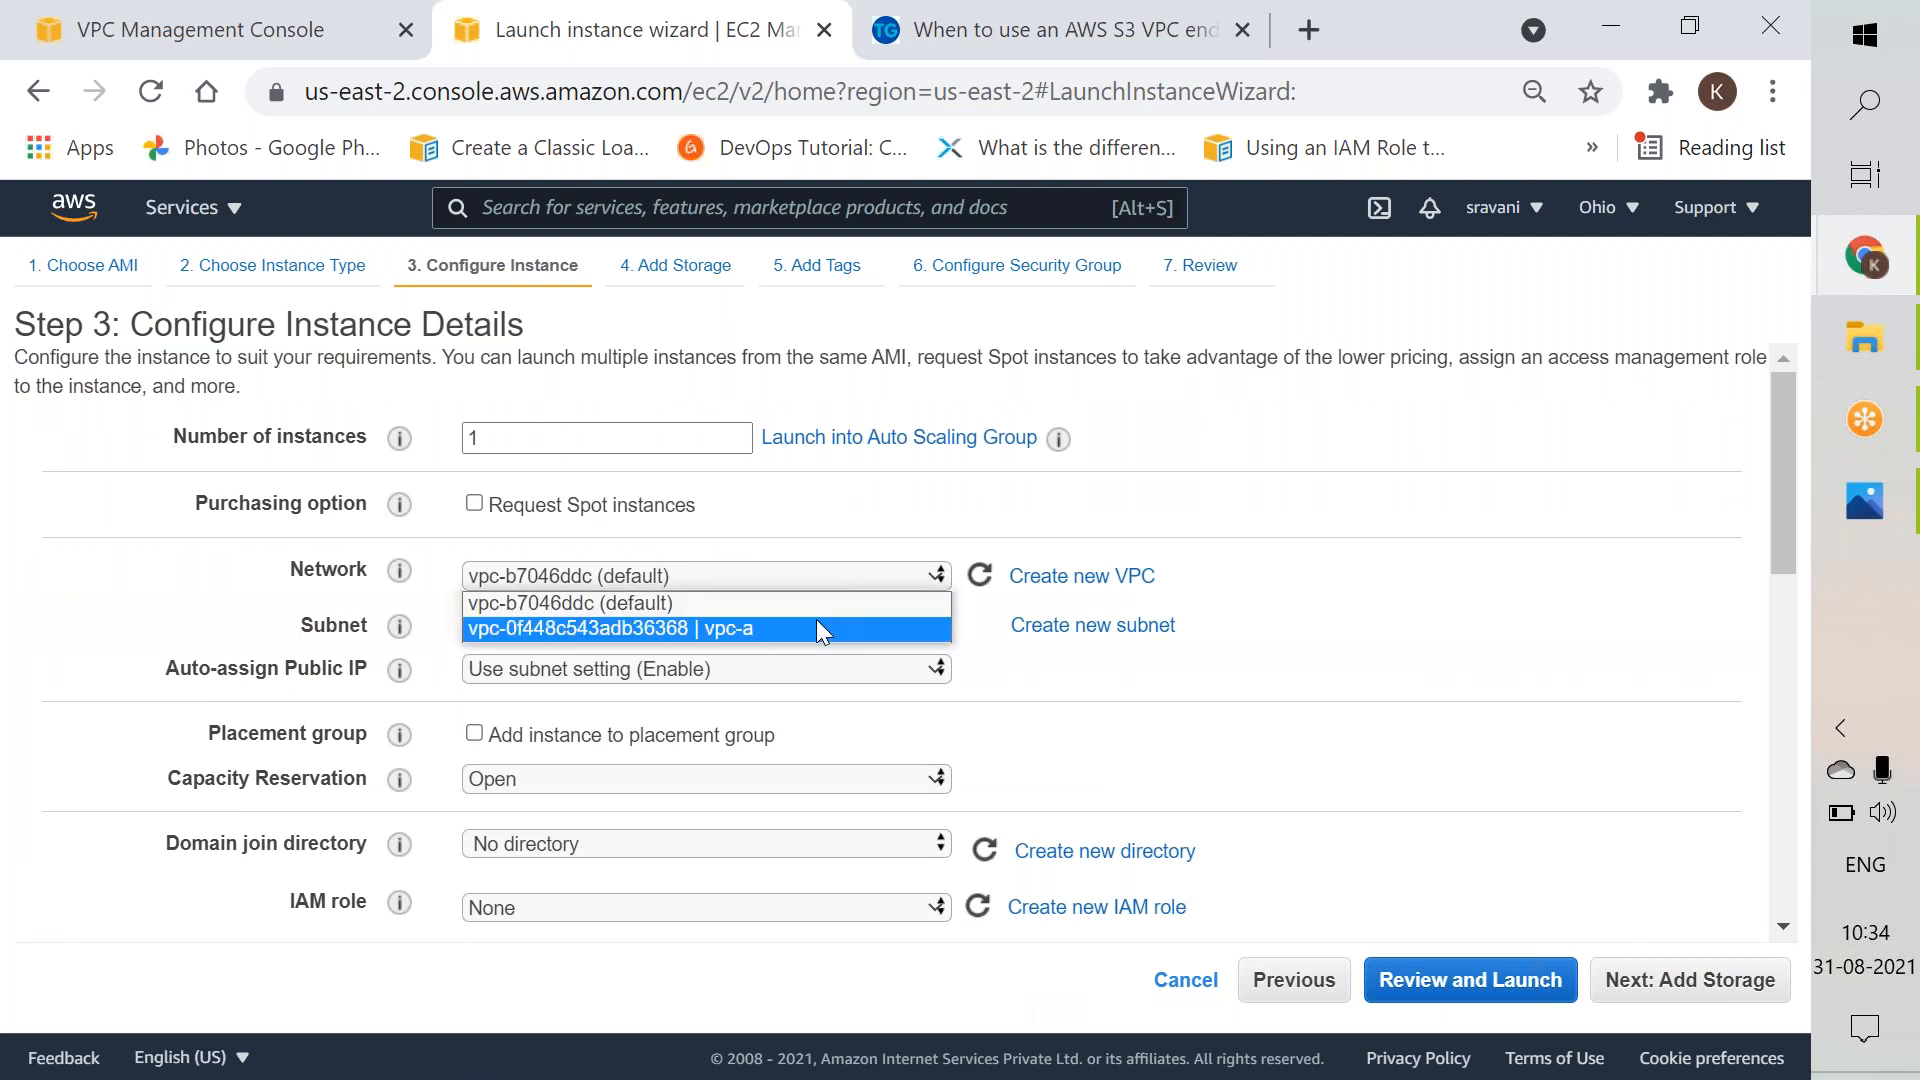
click(816, 620)
click(816, 622)
click(782, 678)
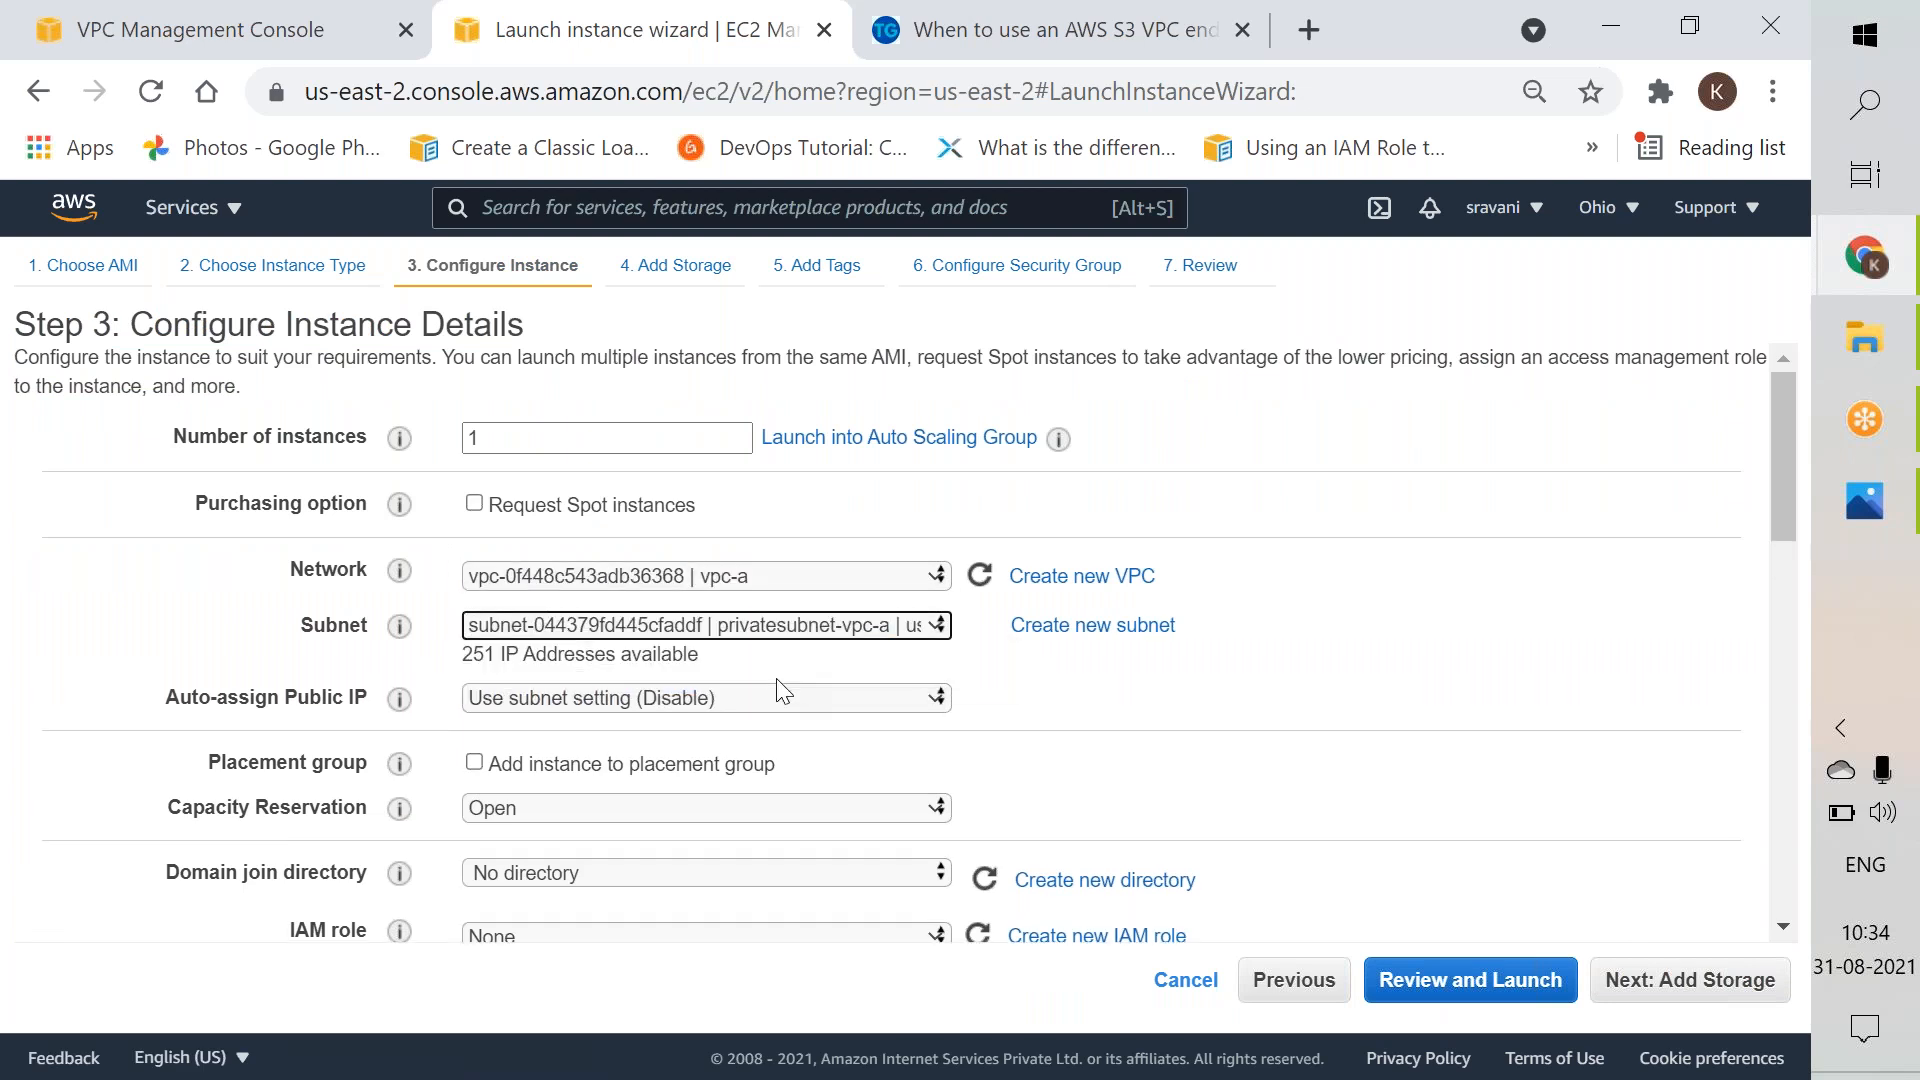
click(752, 698)
click(677, 775)
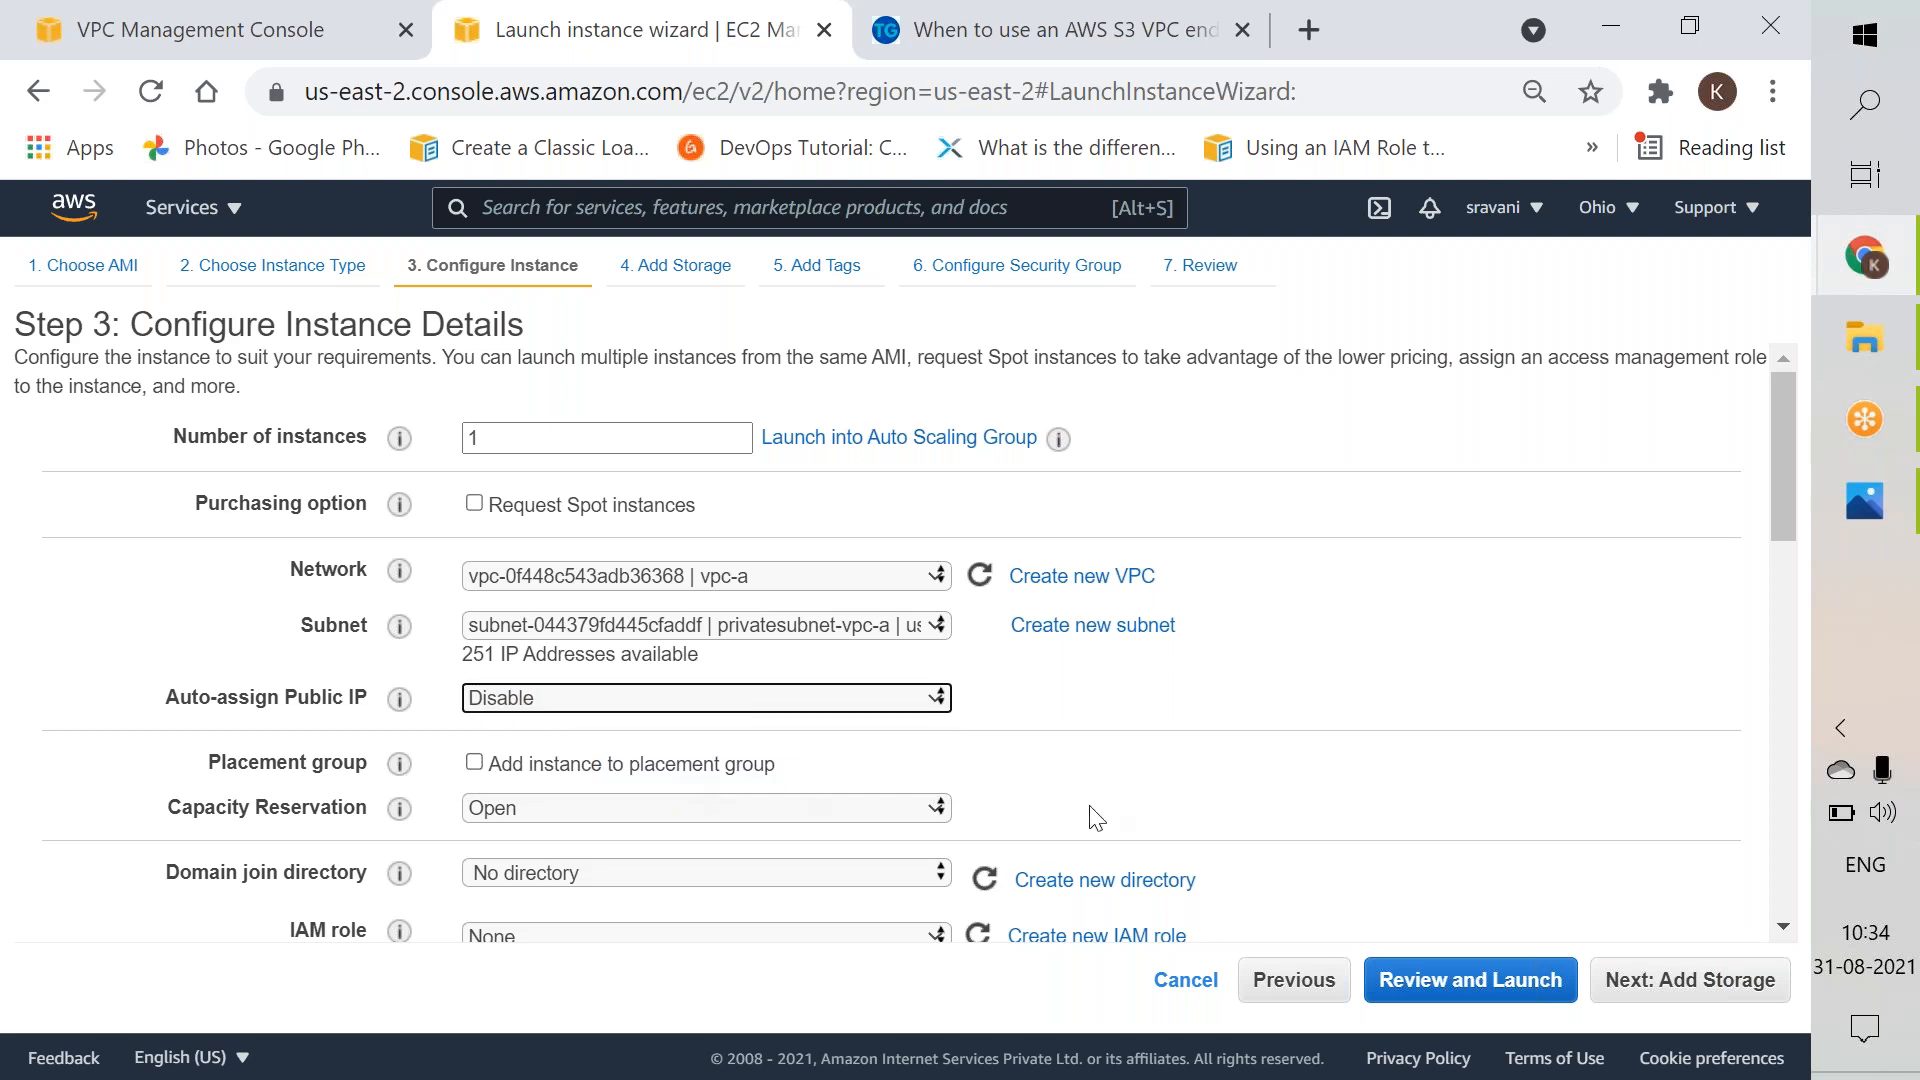
click(1720, 982)
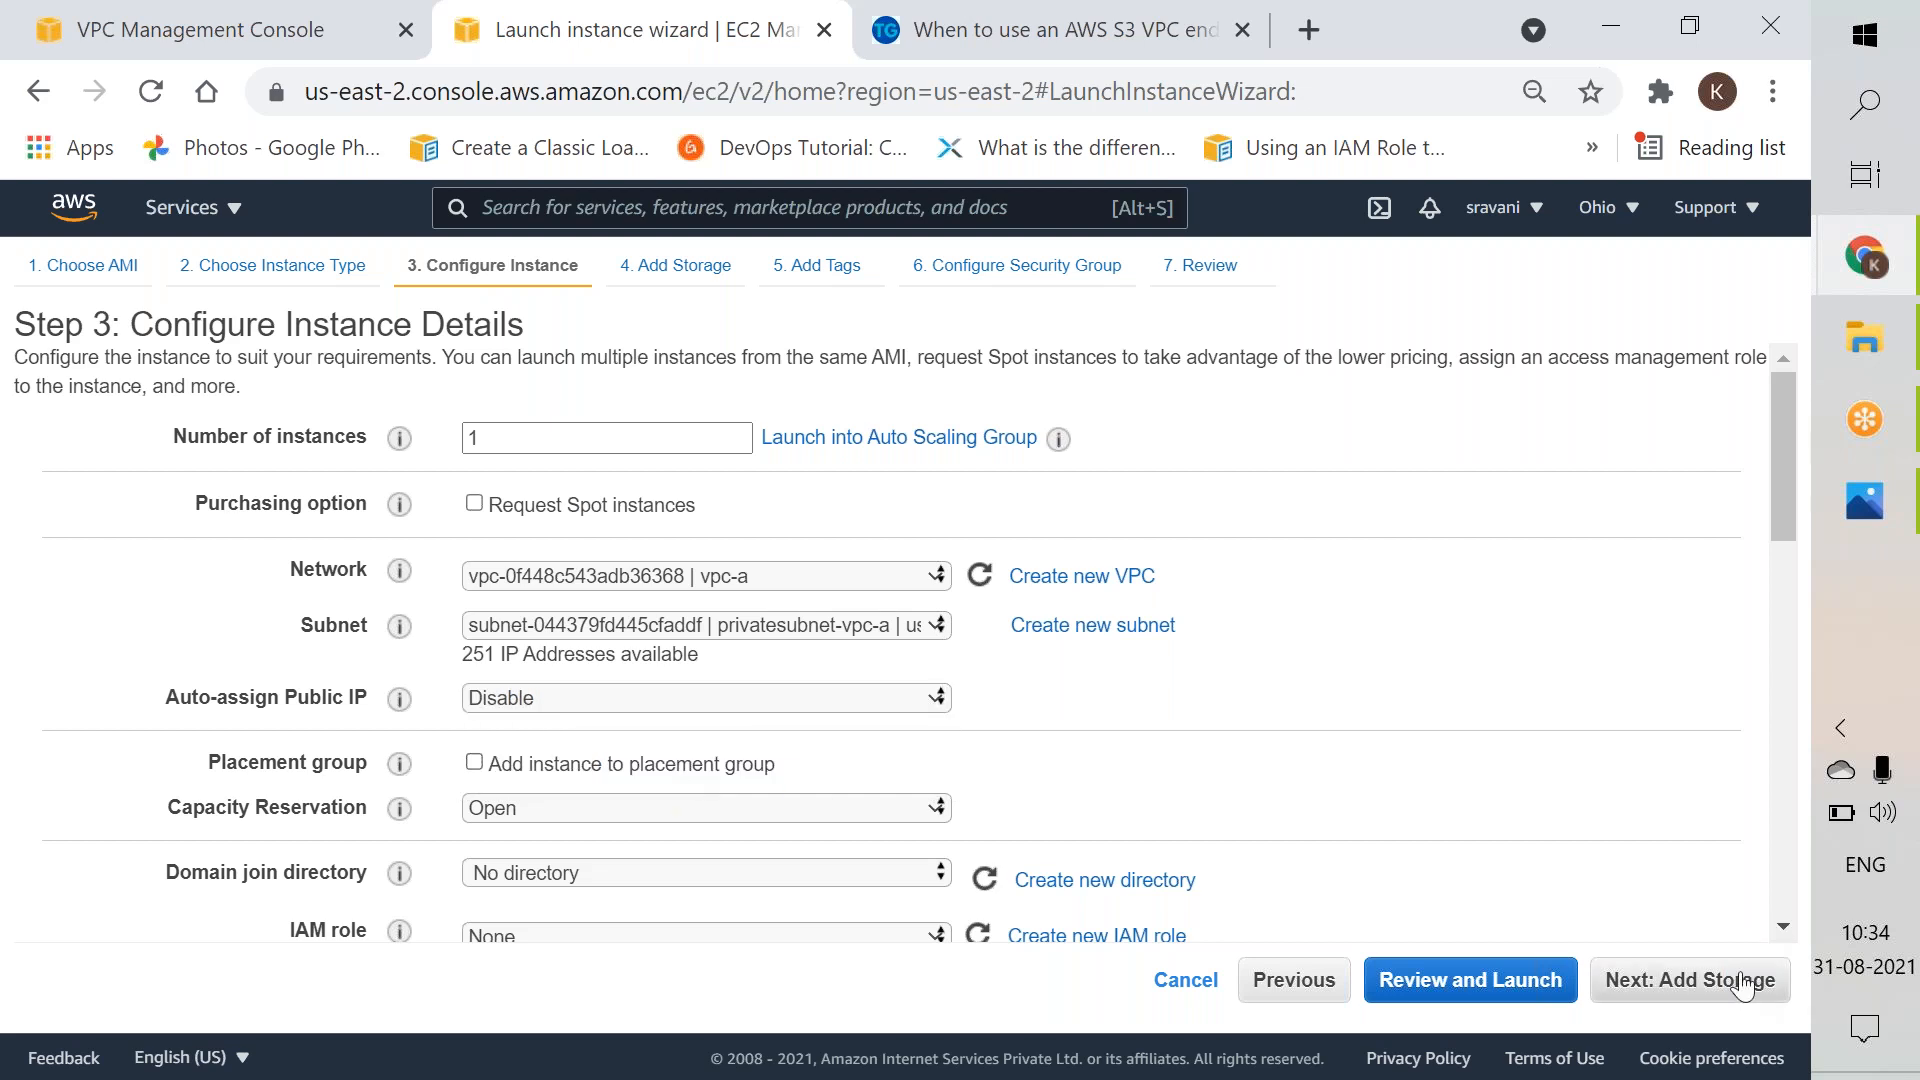
click(1714, 956)
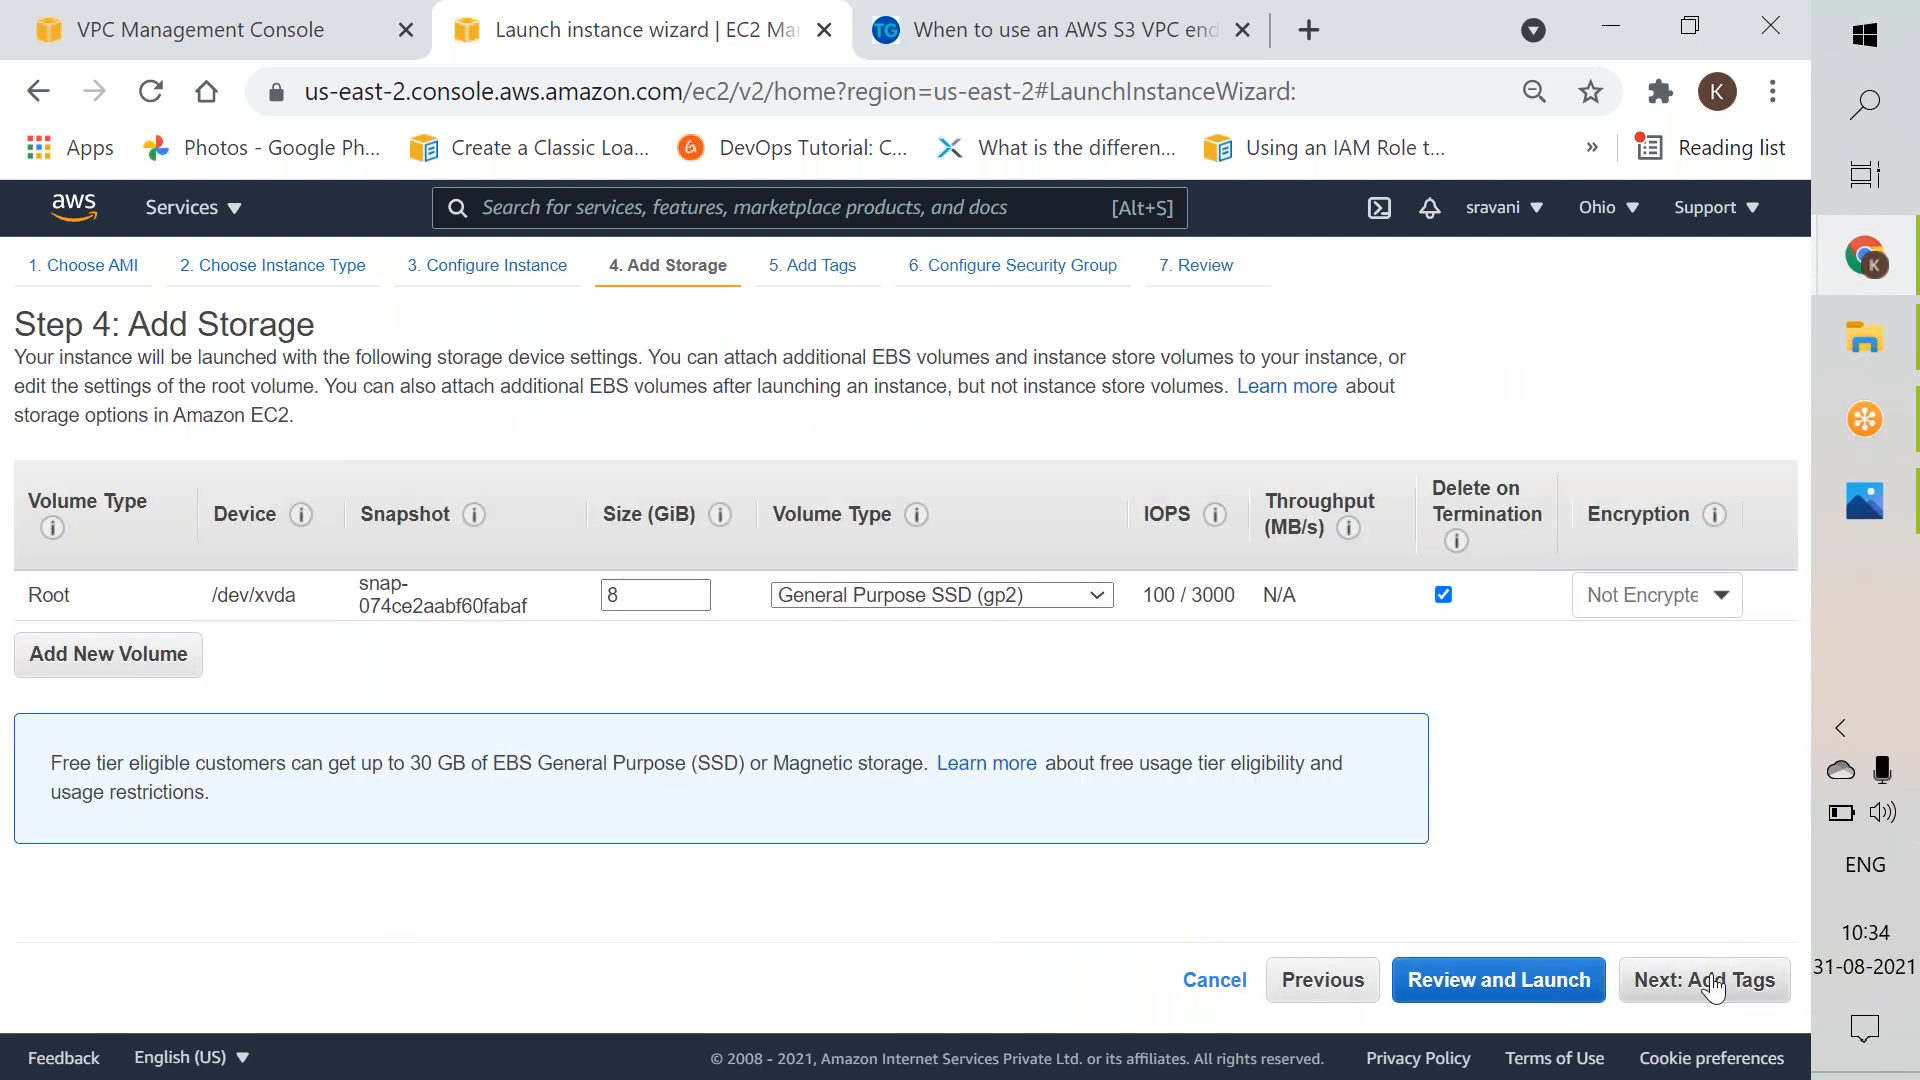
Step: Tag the second instance with the key Name and the value private-ec2-vpc-a
click(86, 730)
text(na)
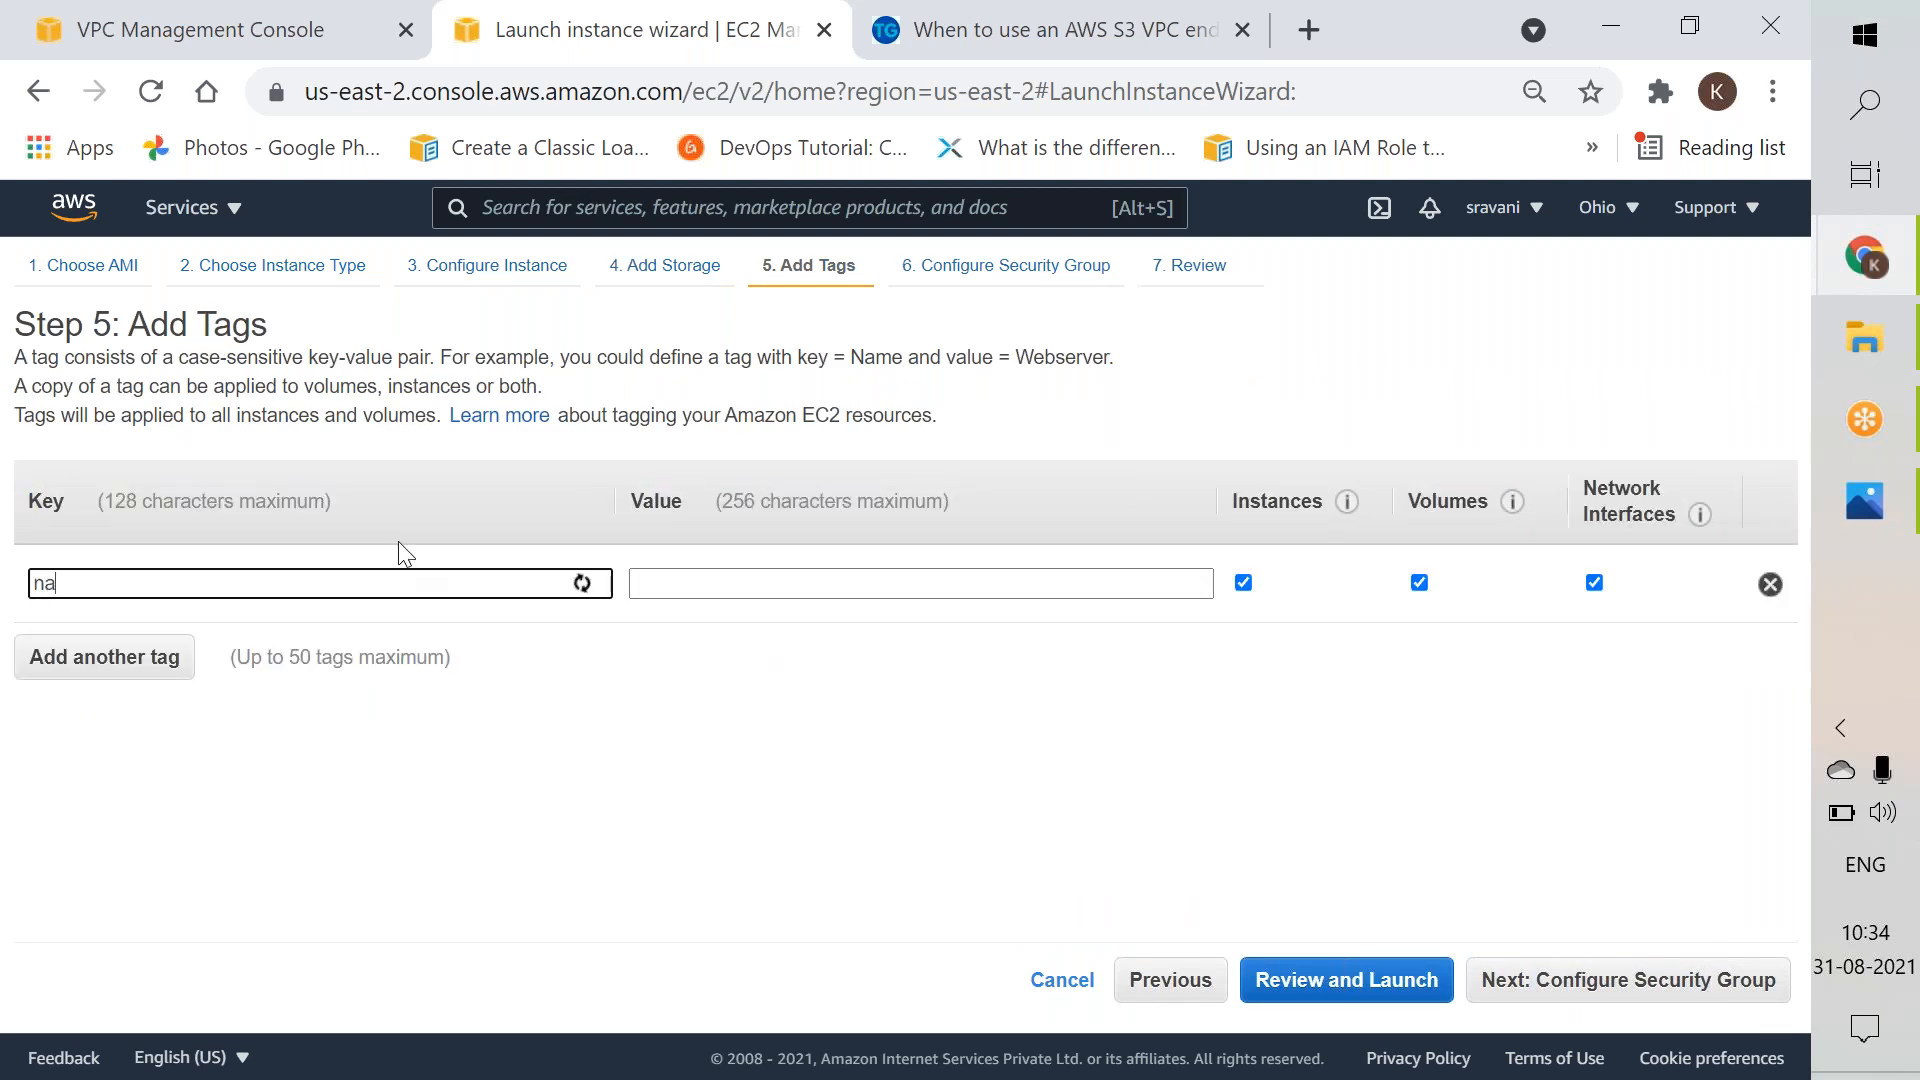
key(BackSpace)
key(BackSpace)
text(Name)
key(Tab)
text(private-ec2-vpc-a)
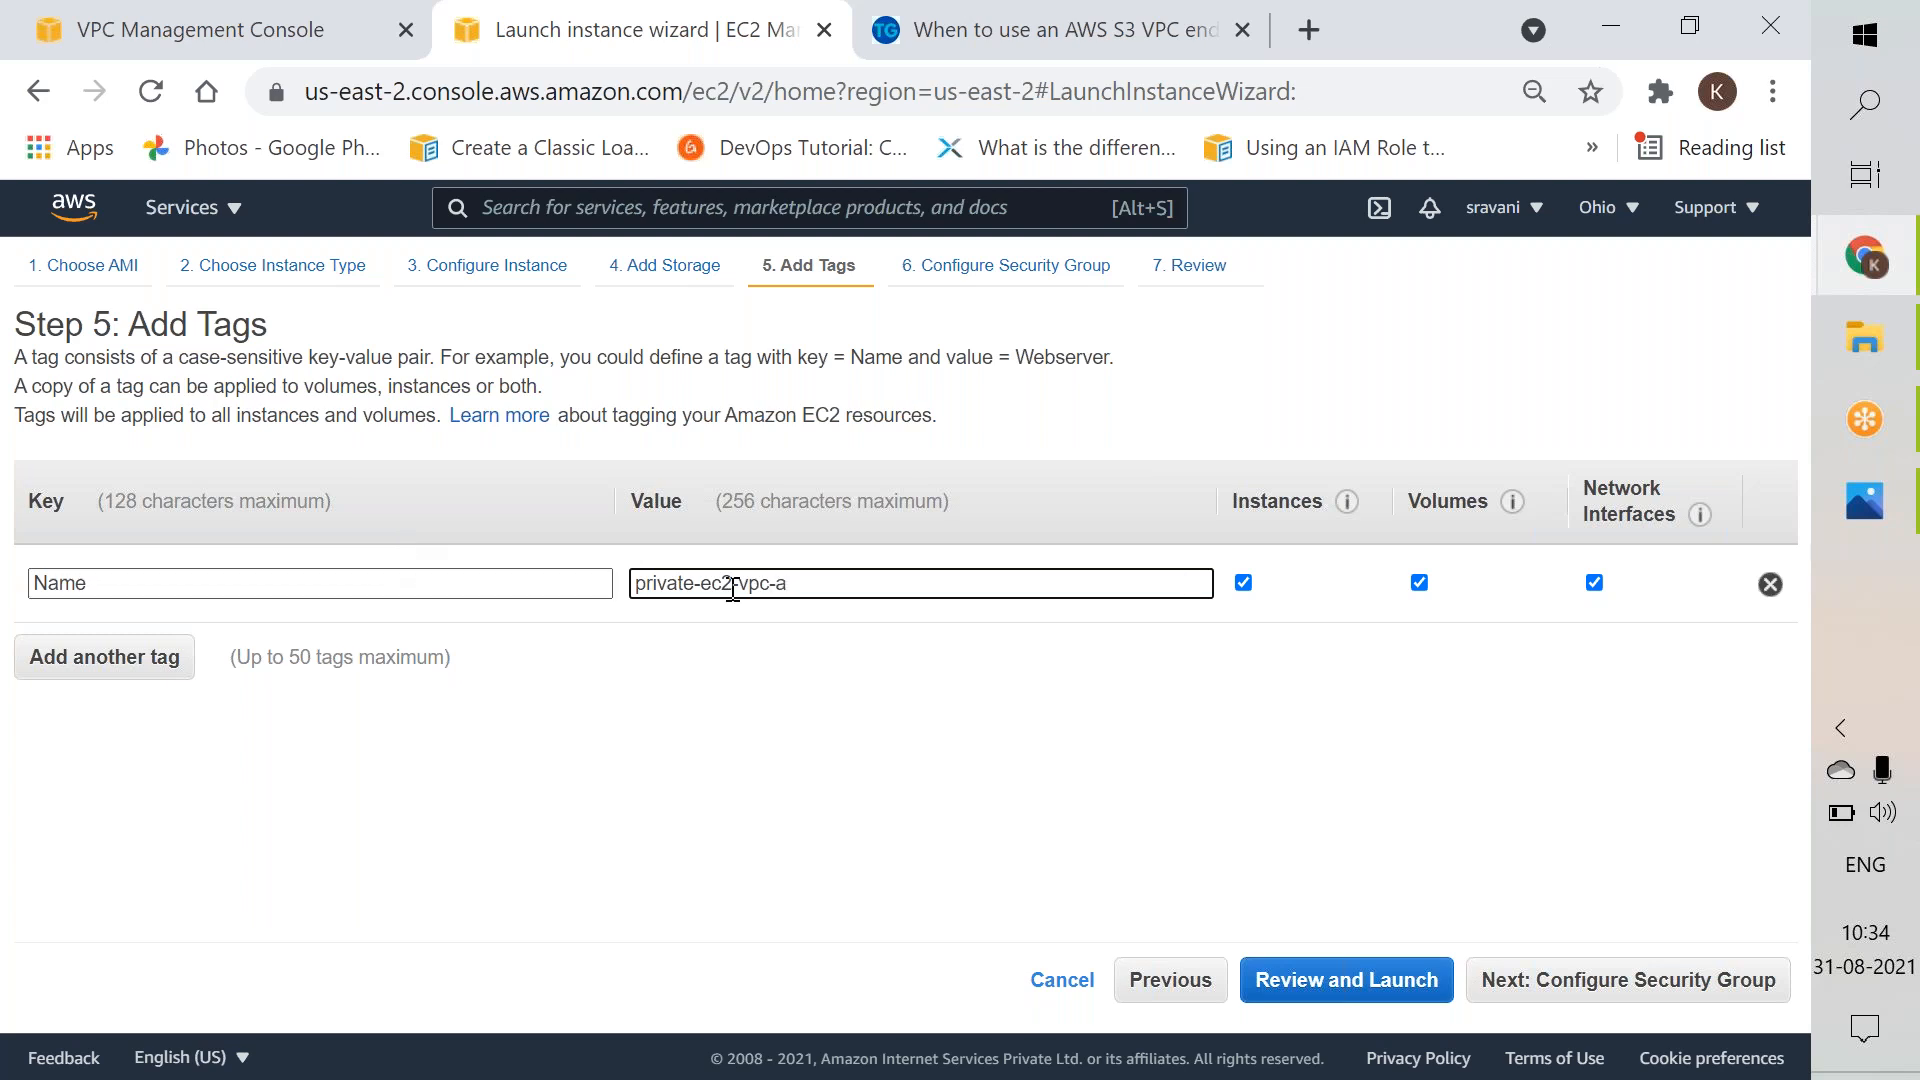
Step: Continue to the second instance's new security group and set the SSH rule's source to Anywhere
click(1605, 979)
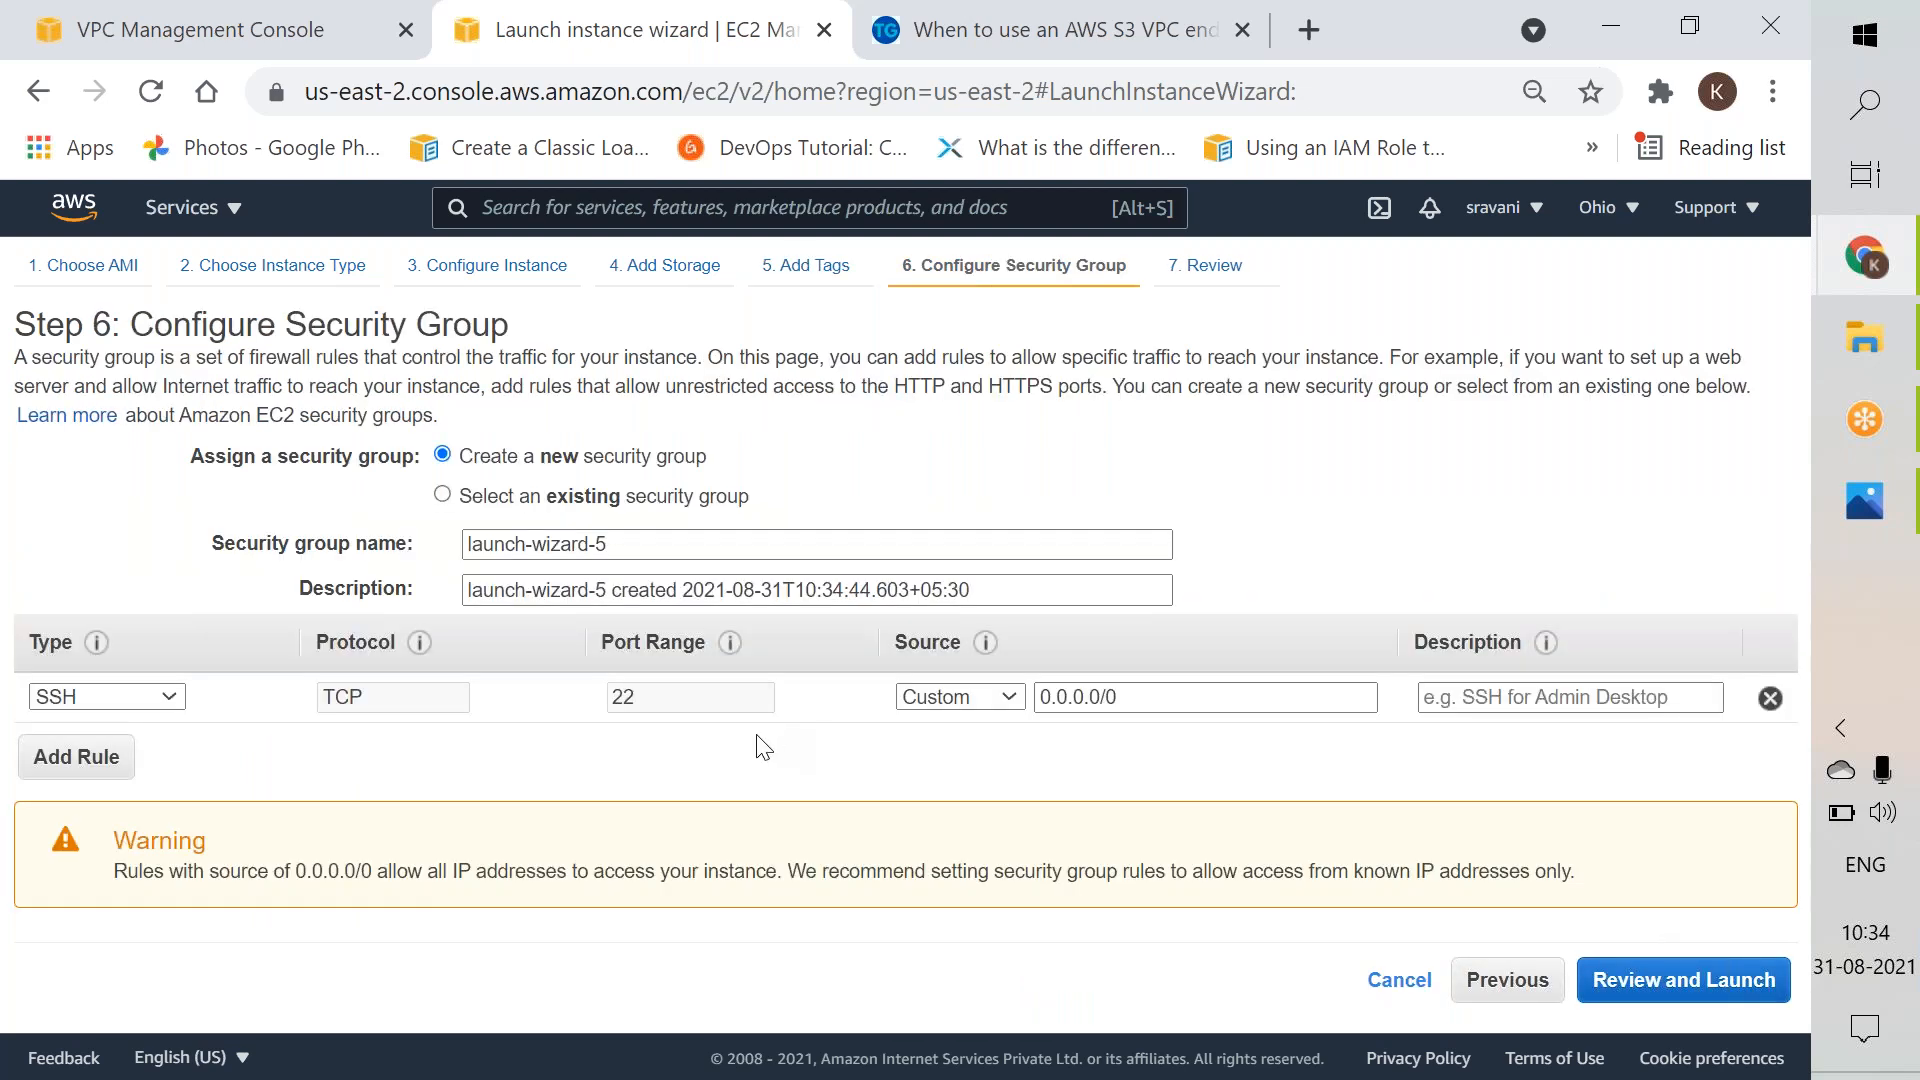
click(1010, 697)
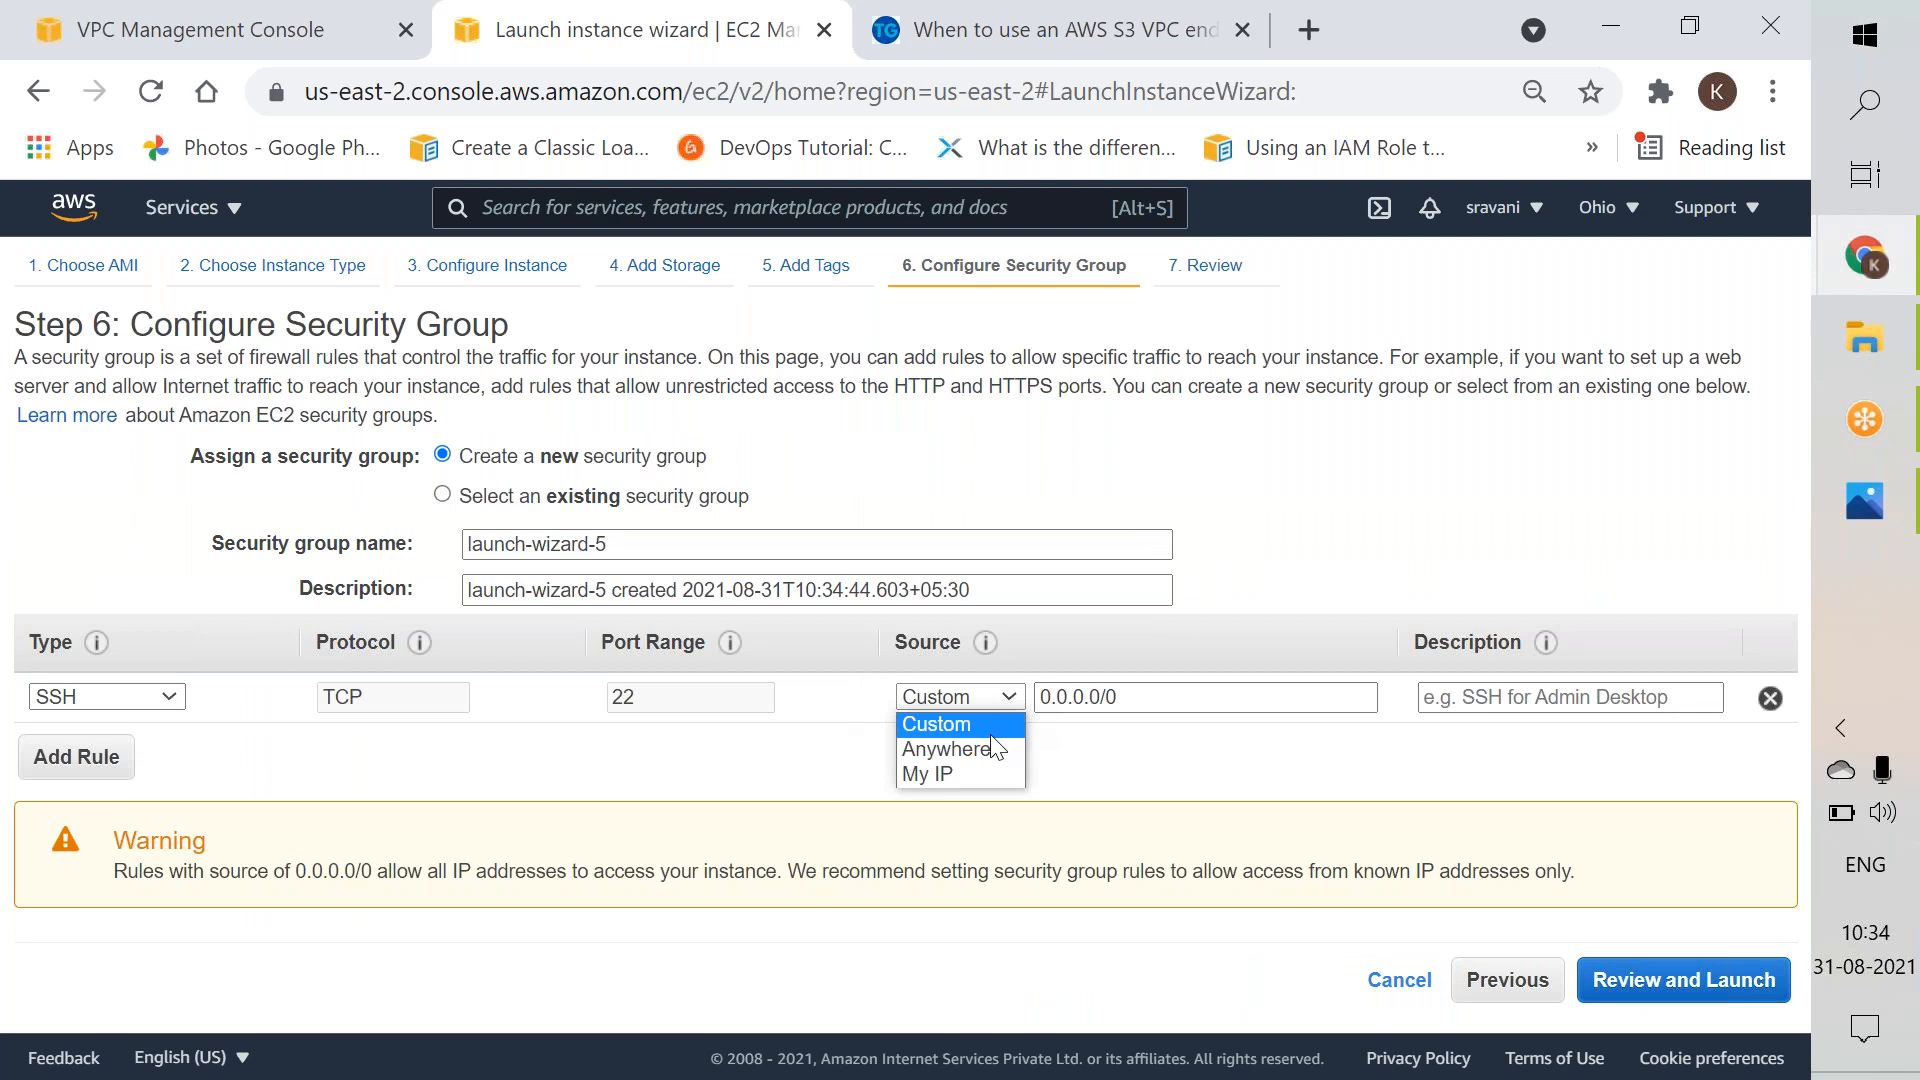
click(993, 748)
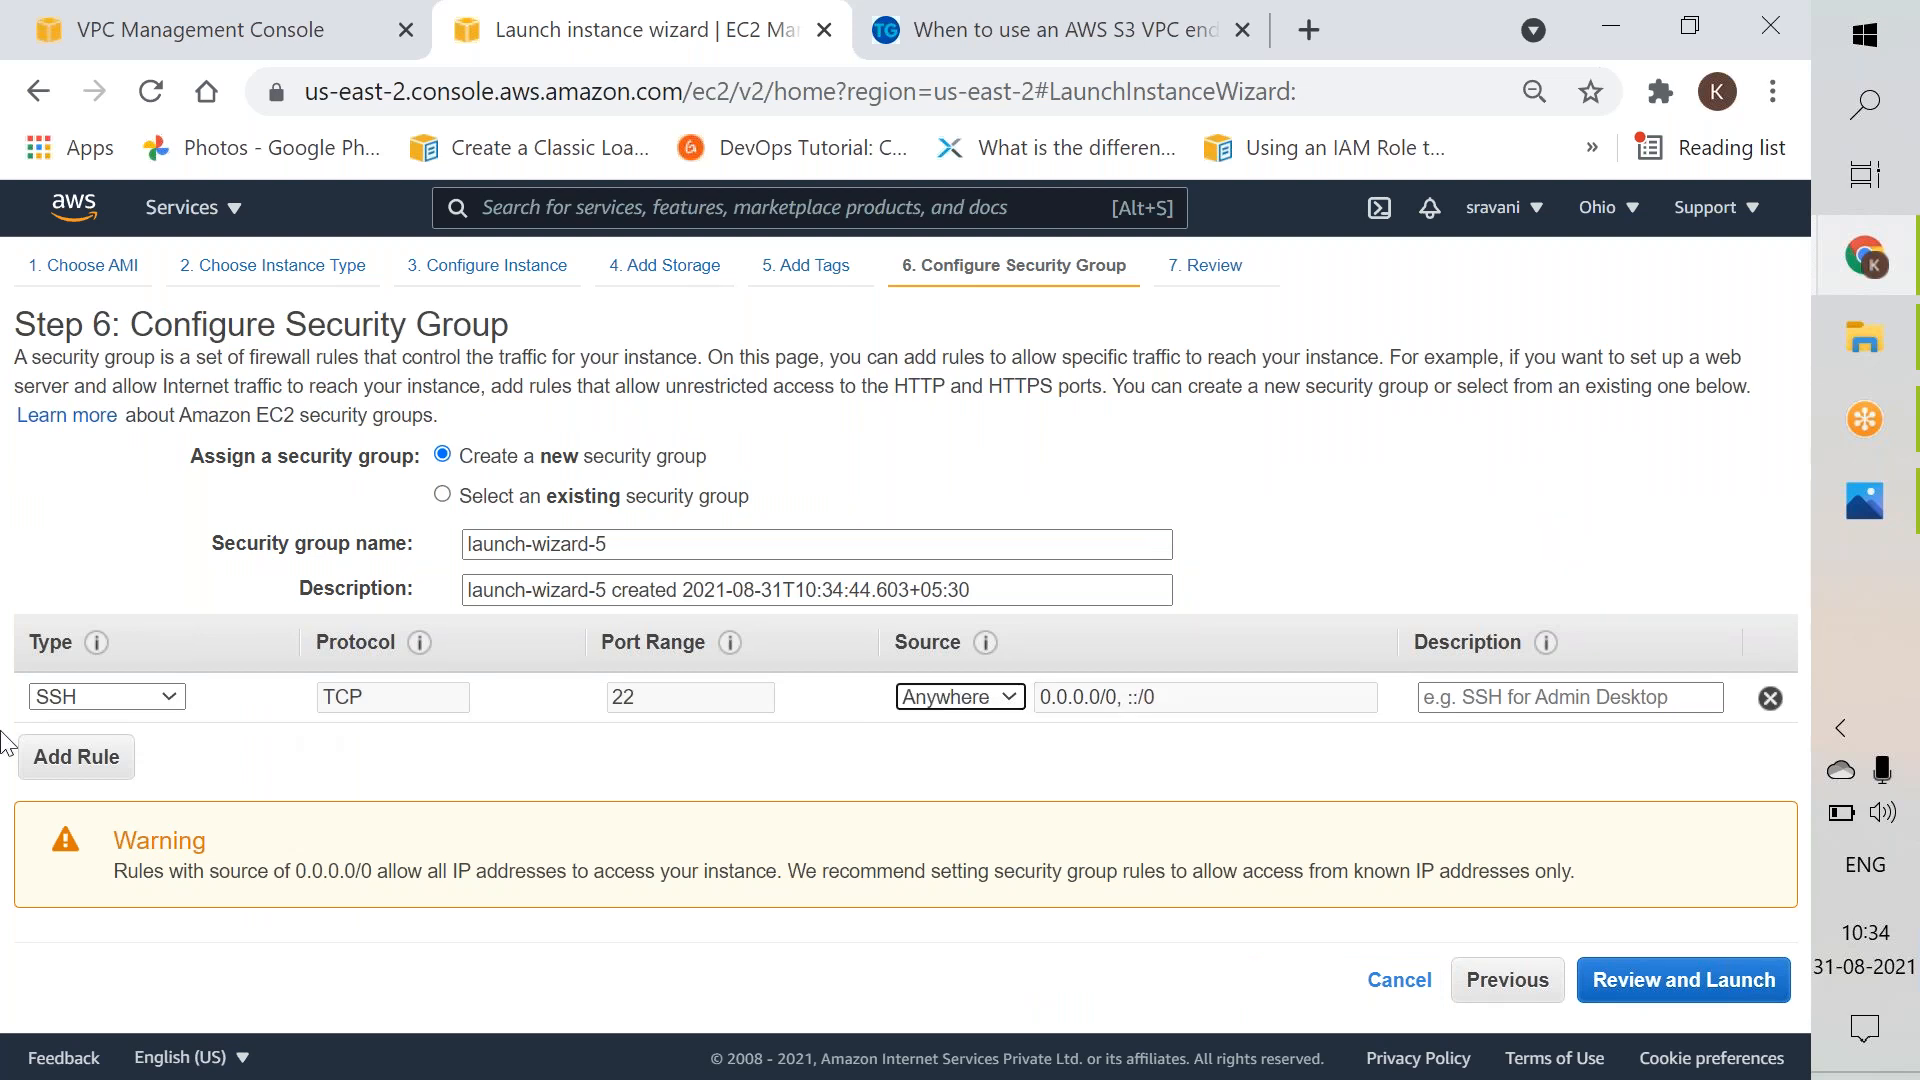
Step: Add an All ICMP - IPv4 rule with the source Anywhere to the second instance's new security group
click(68, 759)
drag(104, 764, 112, 711)
click(168, 750)
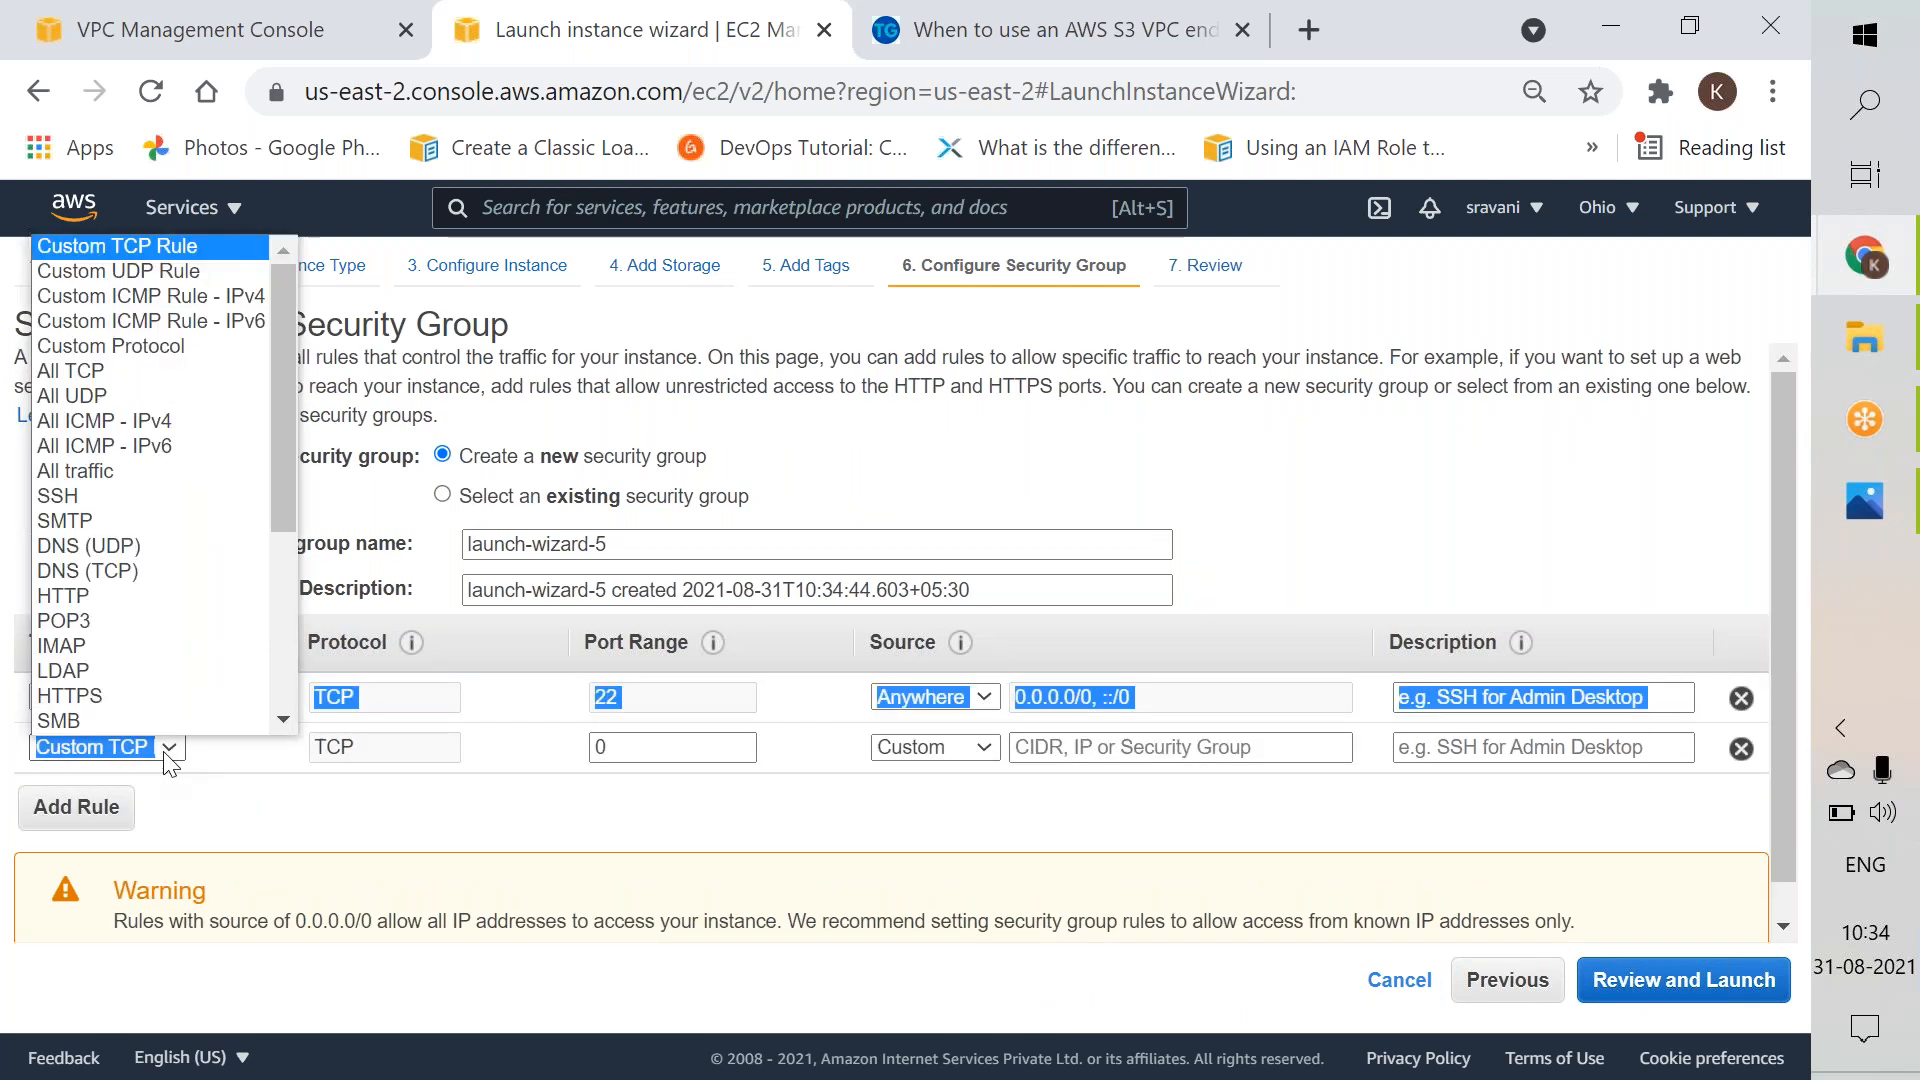
click(176, 428)
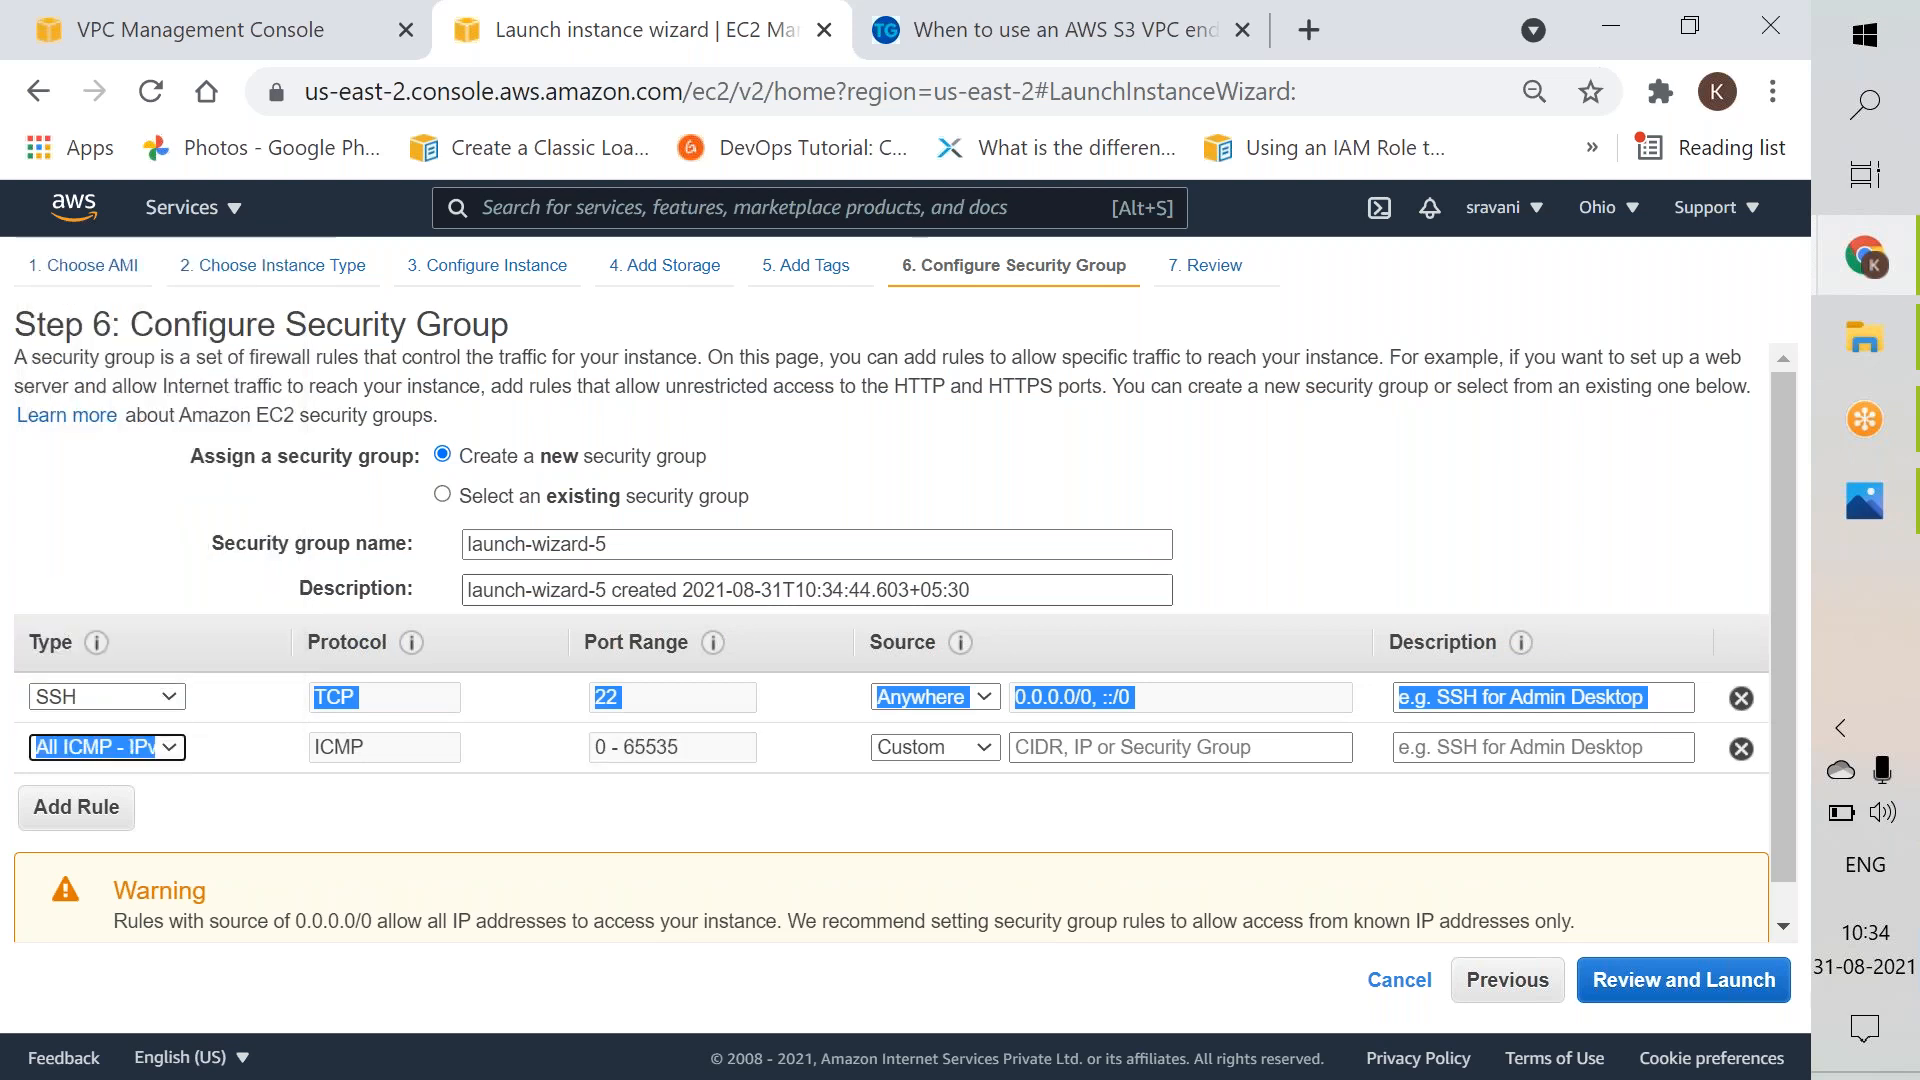
click(904, 752)
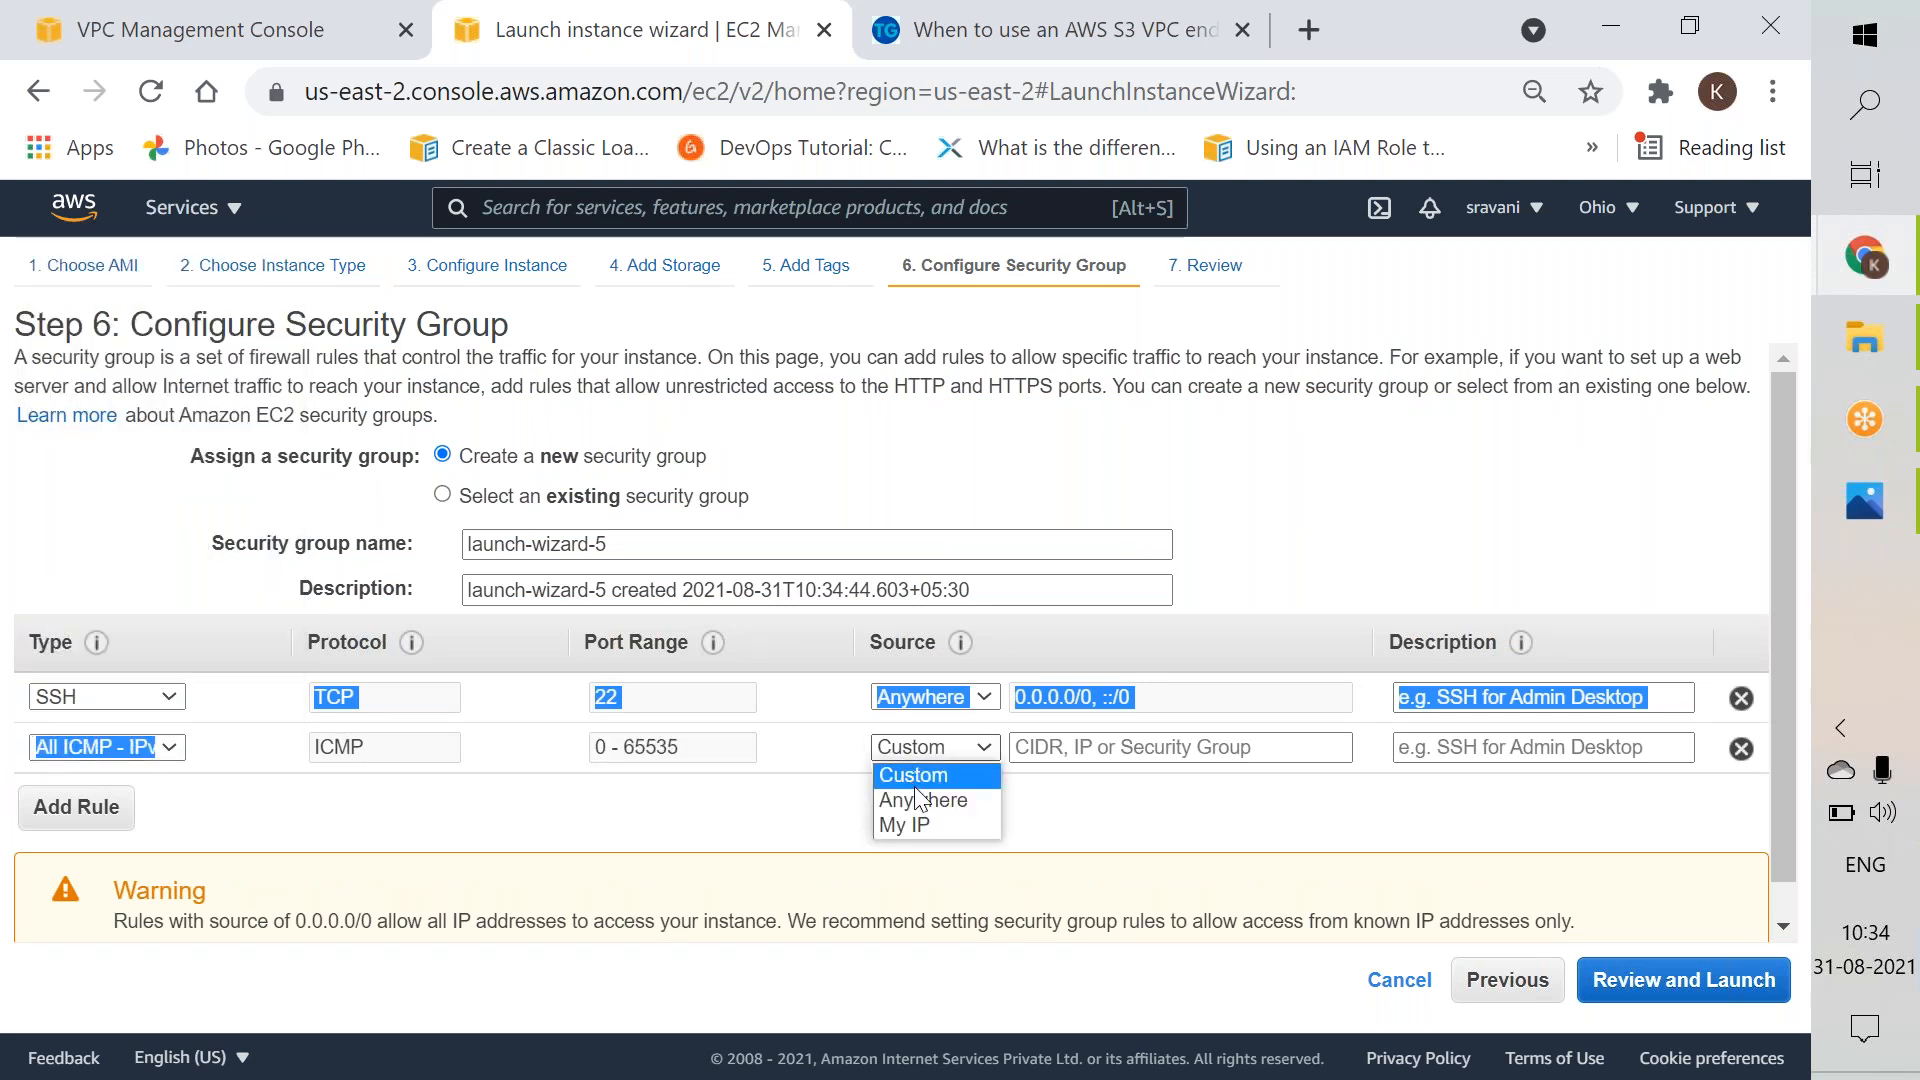
click(916, 789)
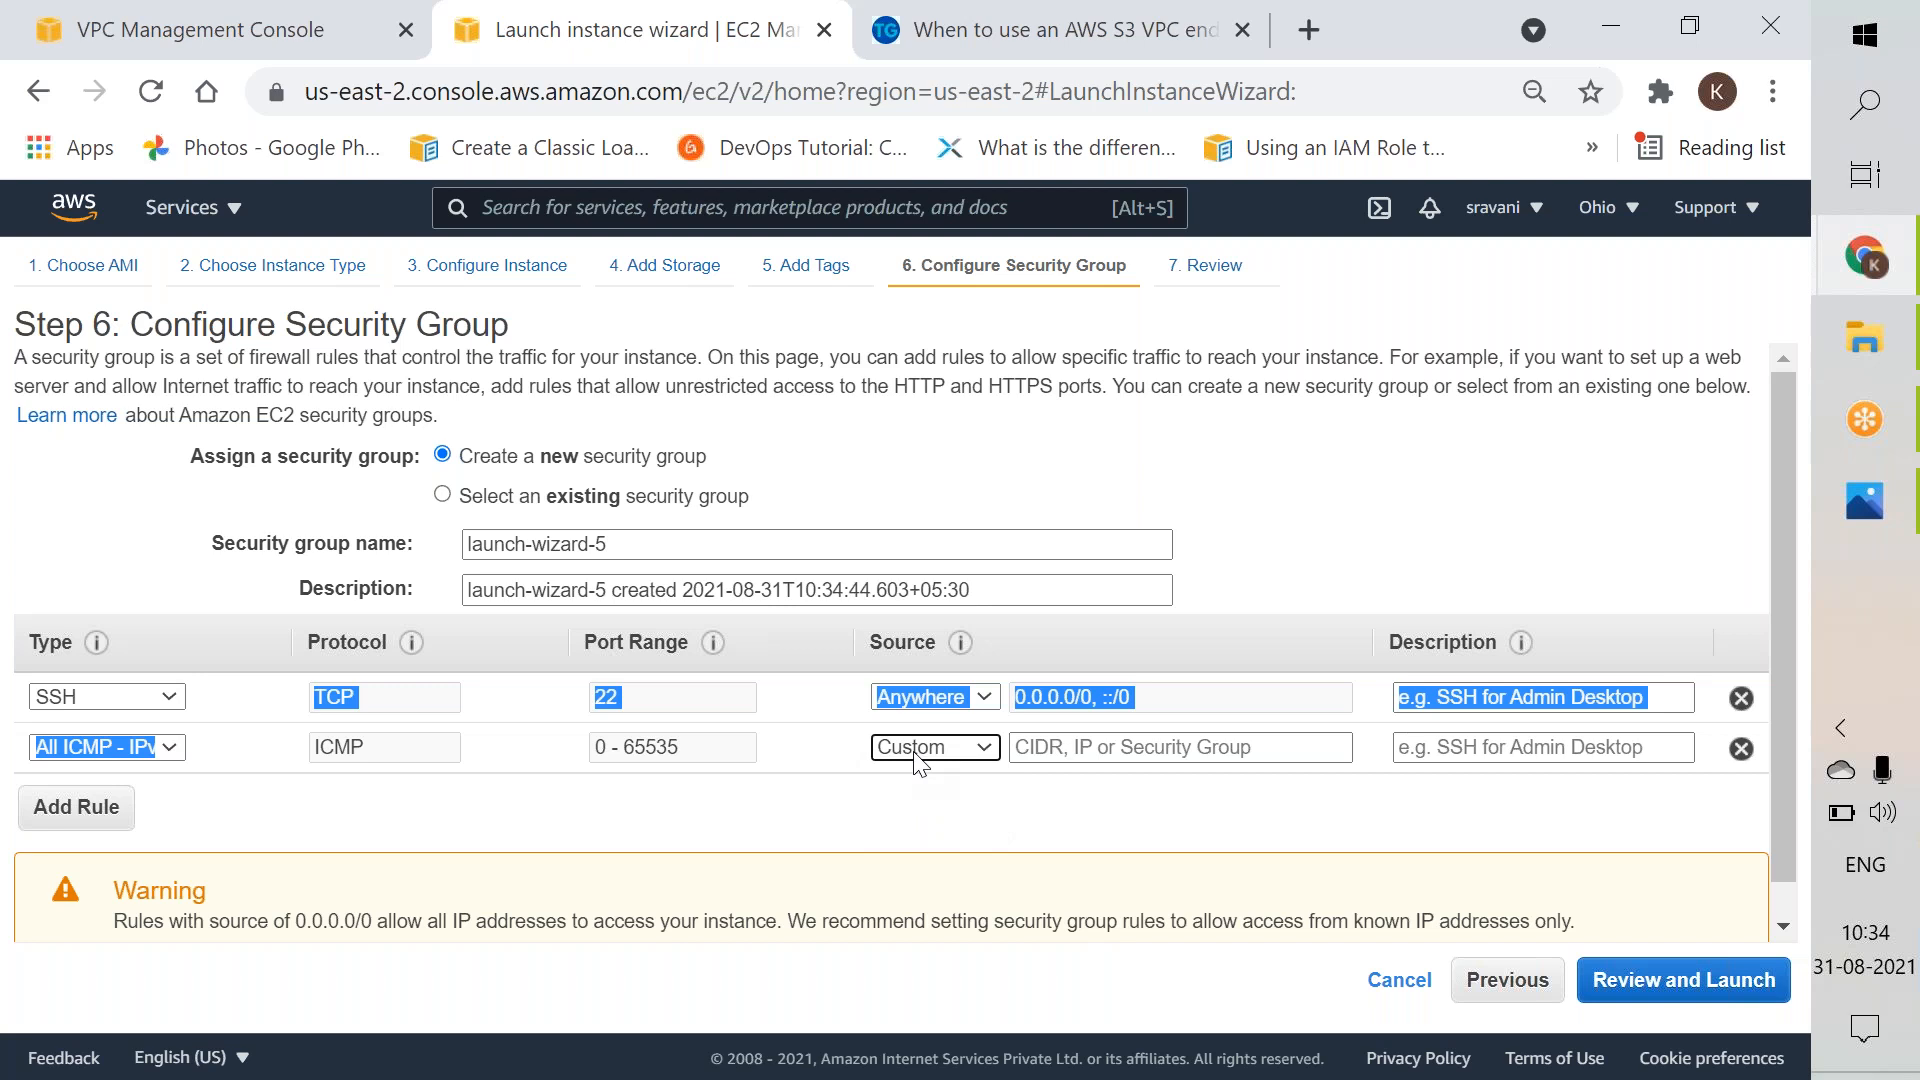
click(914, 752)
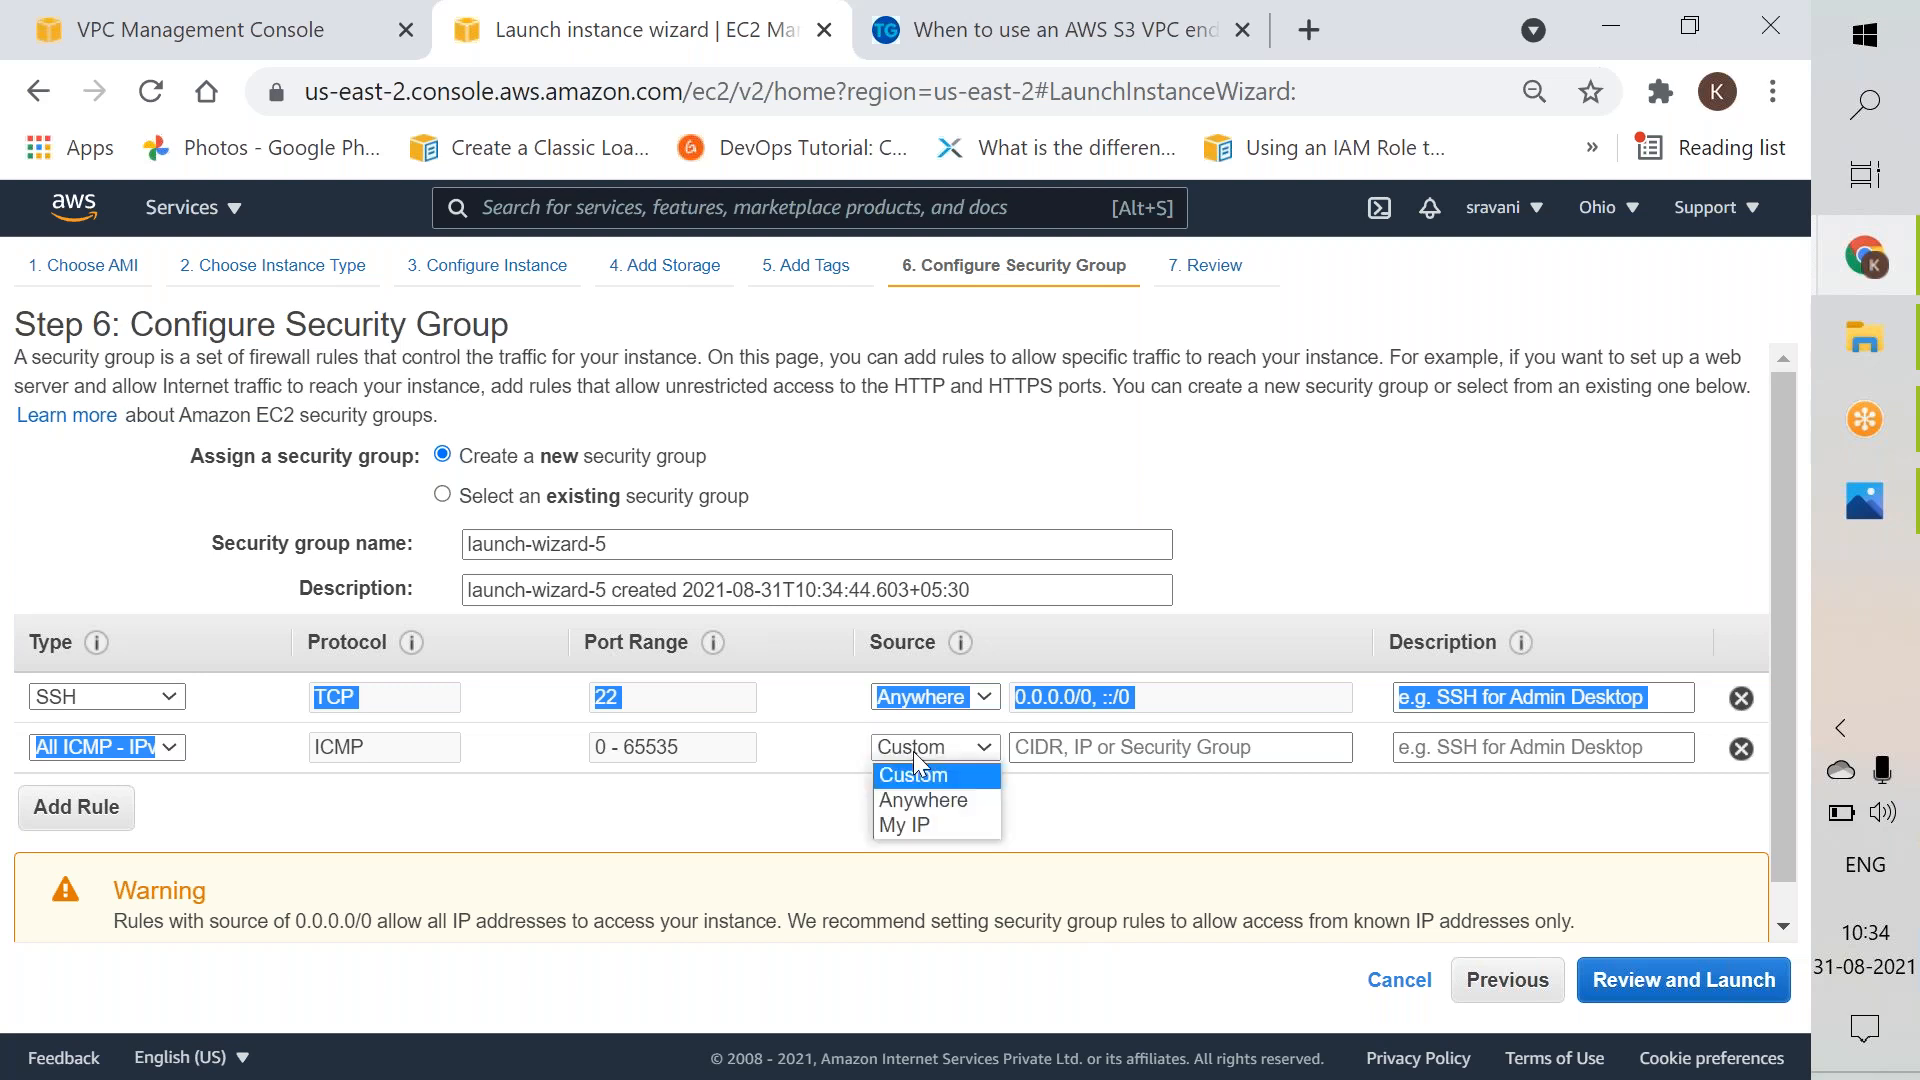
click(926, 810)
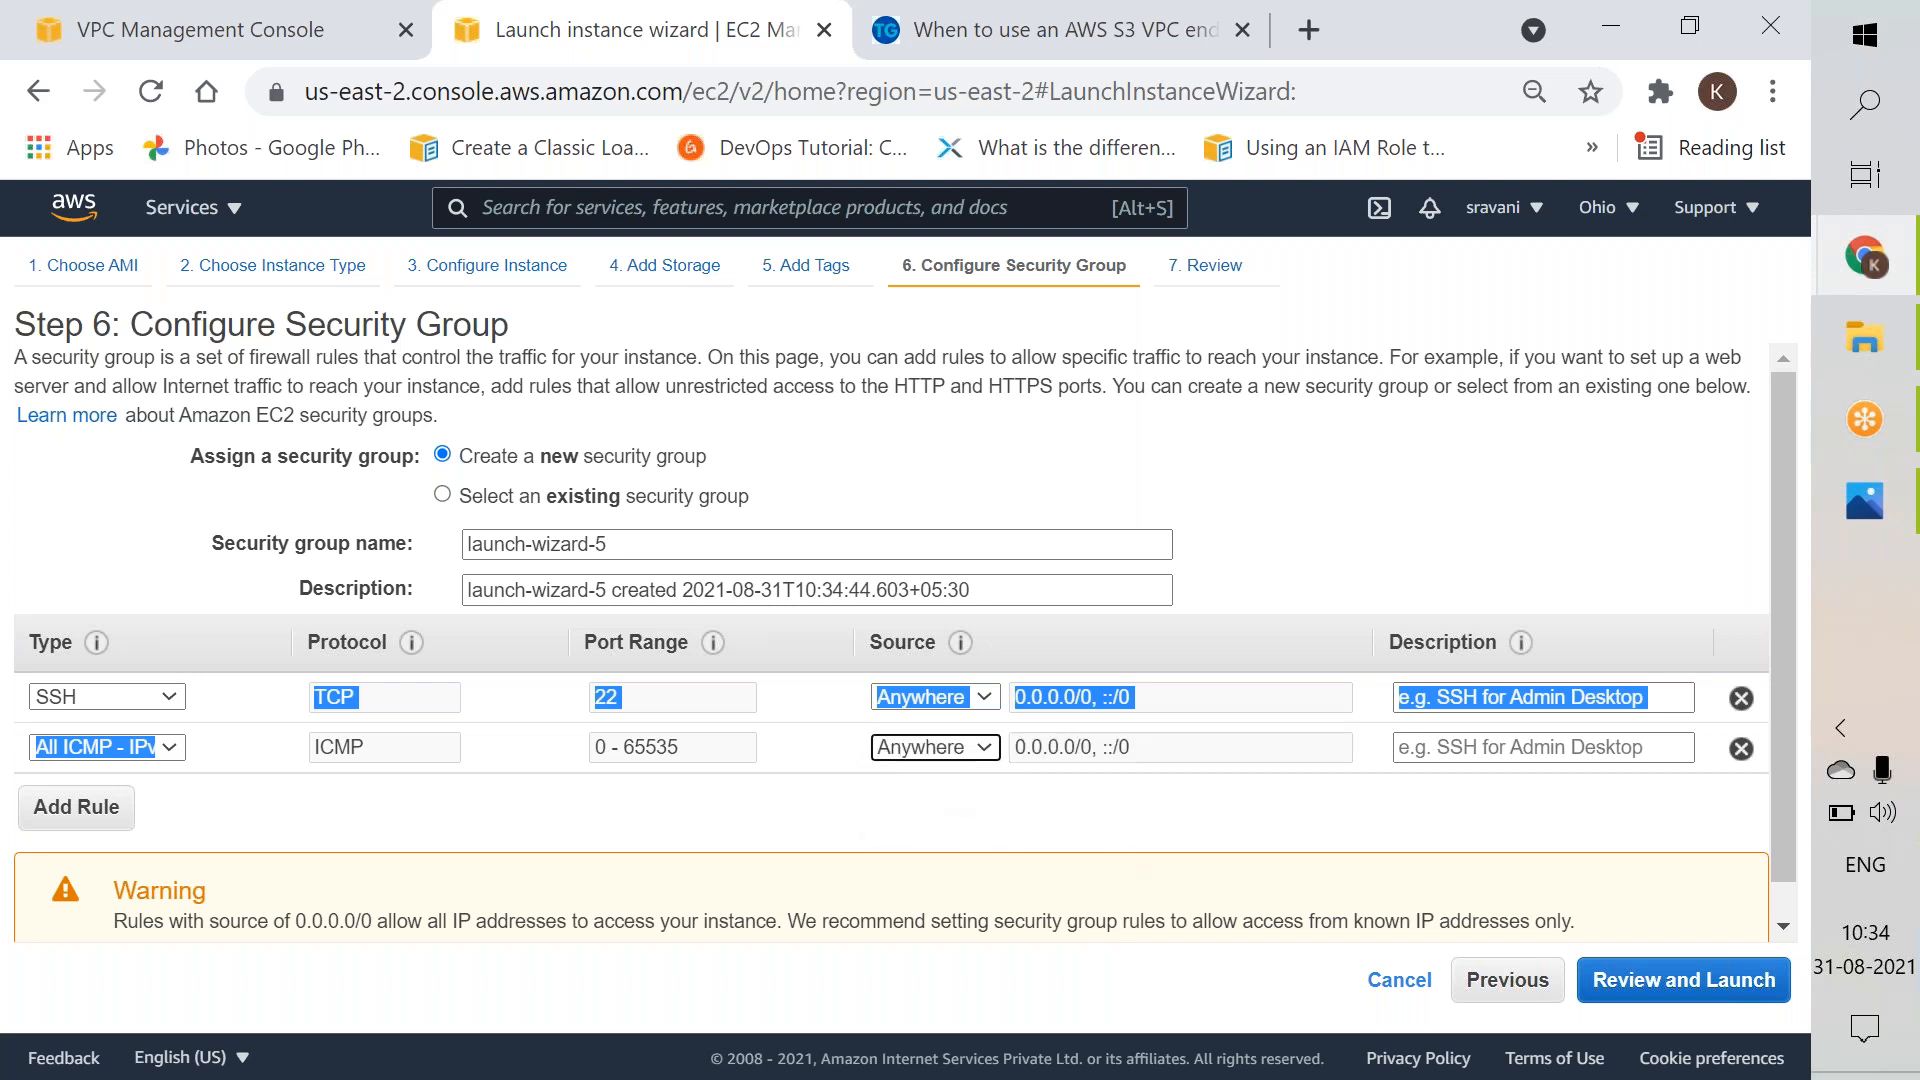
Step: Review and launch the second instance with the existing key pair testuser1, acknowledging access to its private key, and go to the instances list
click(1670, 985)
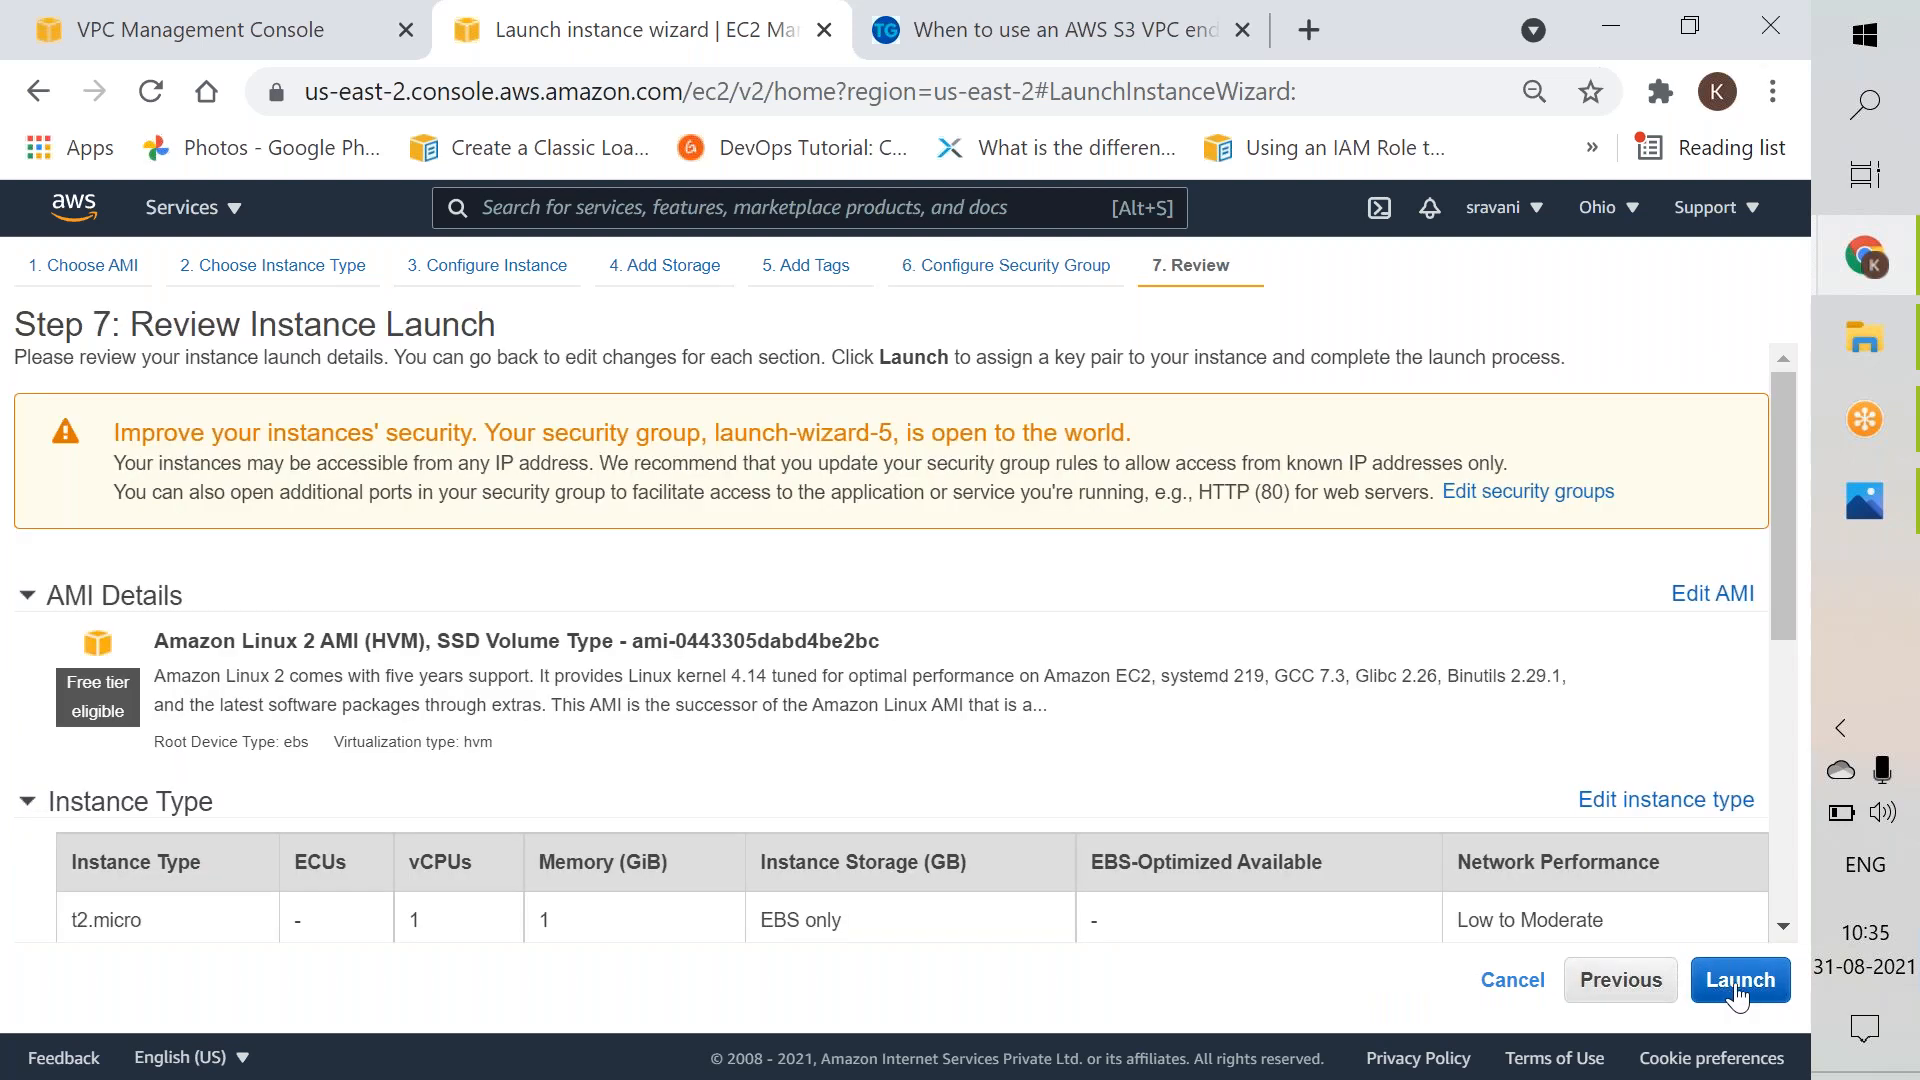
click(1738, 985)
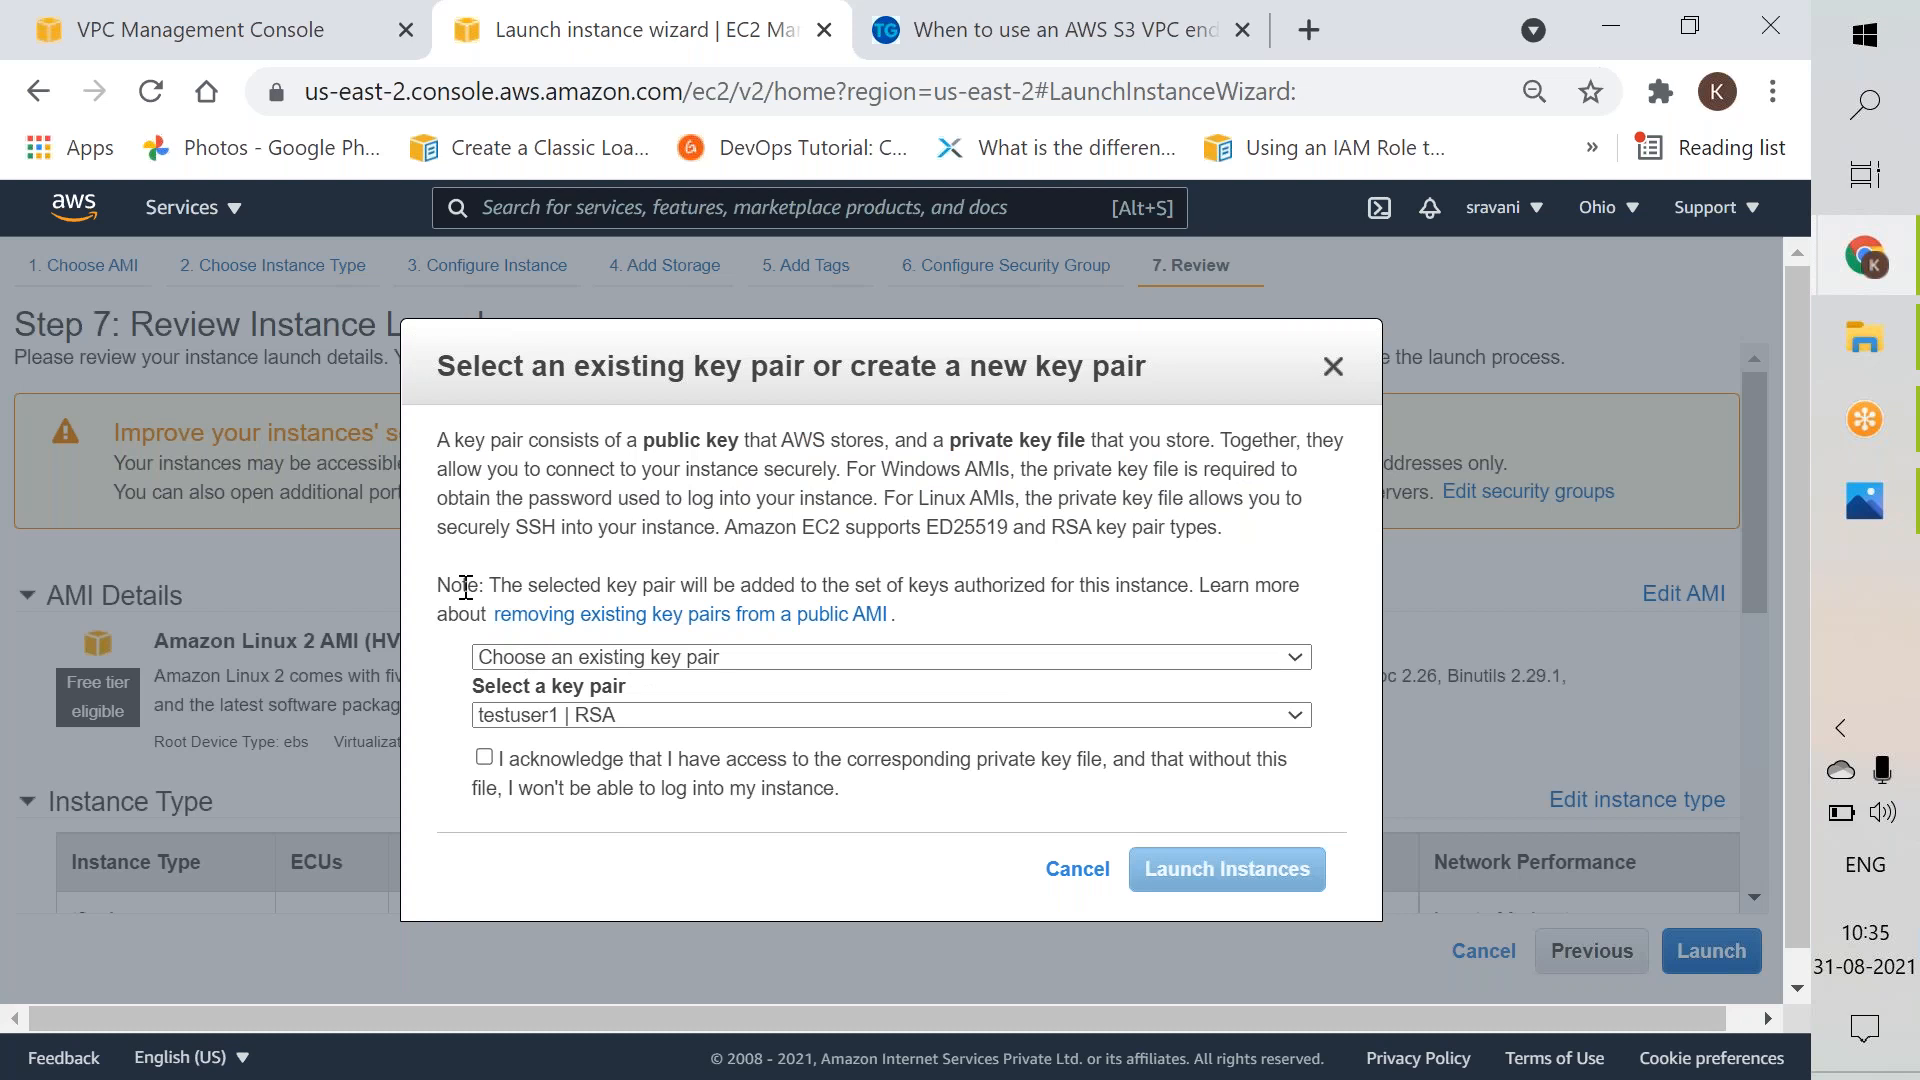
click(485, 759)
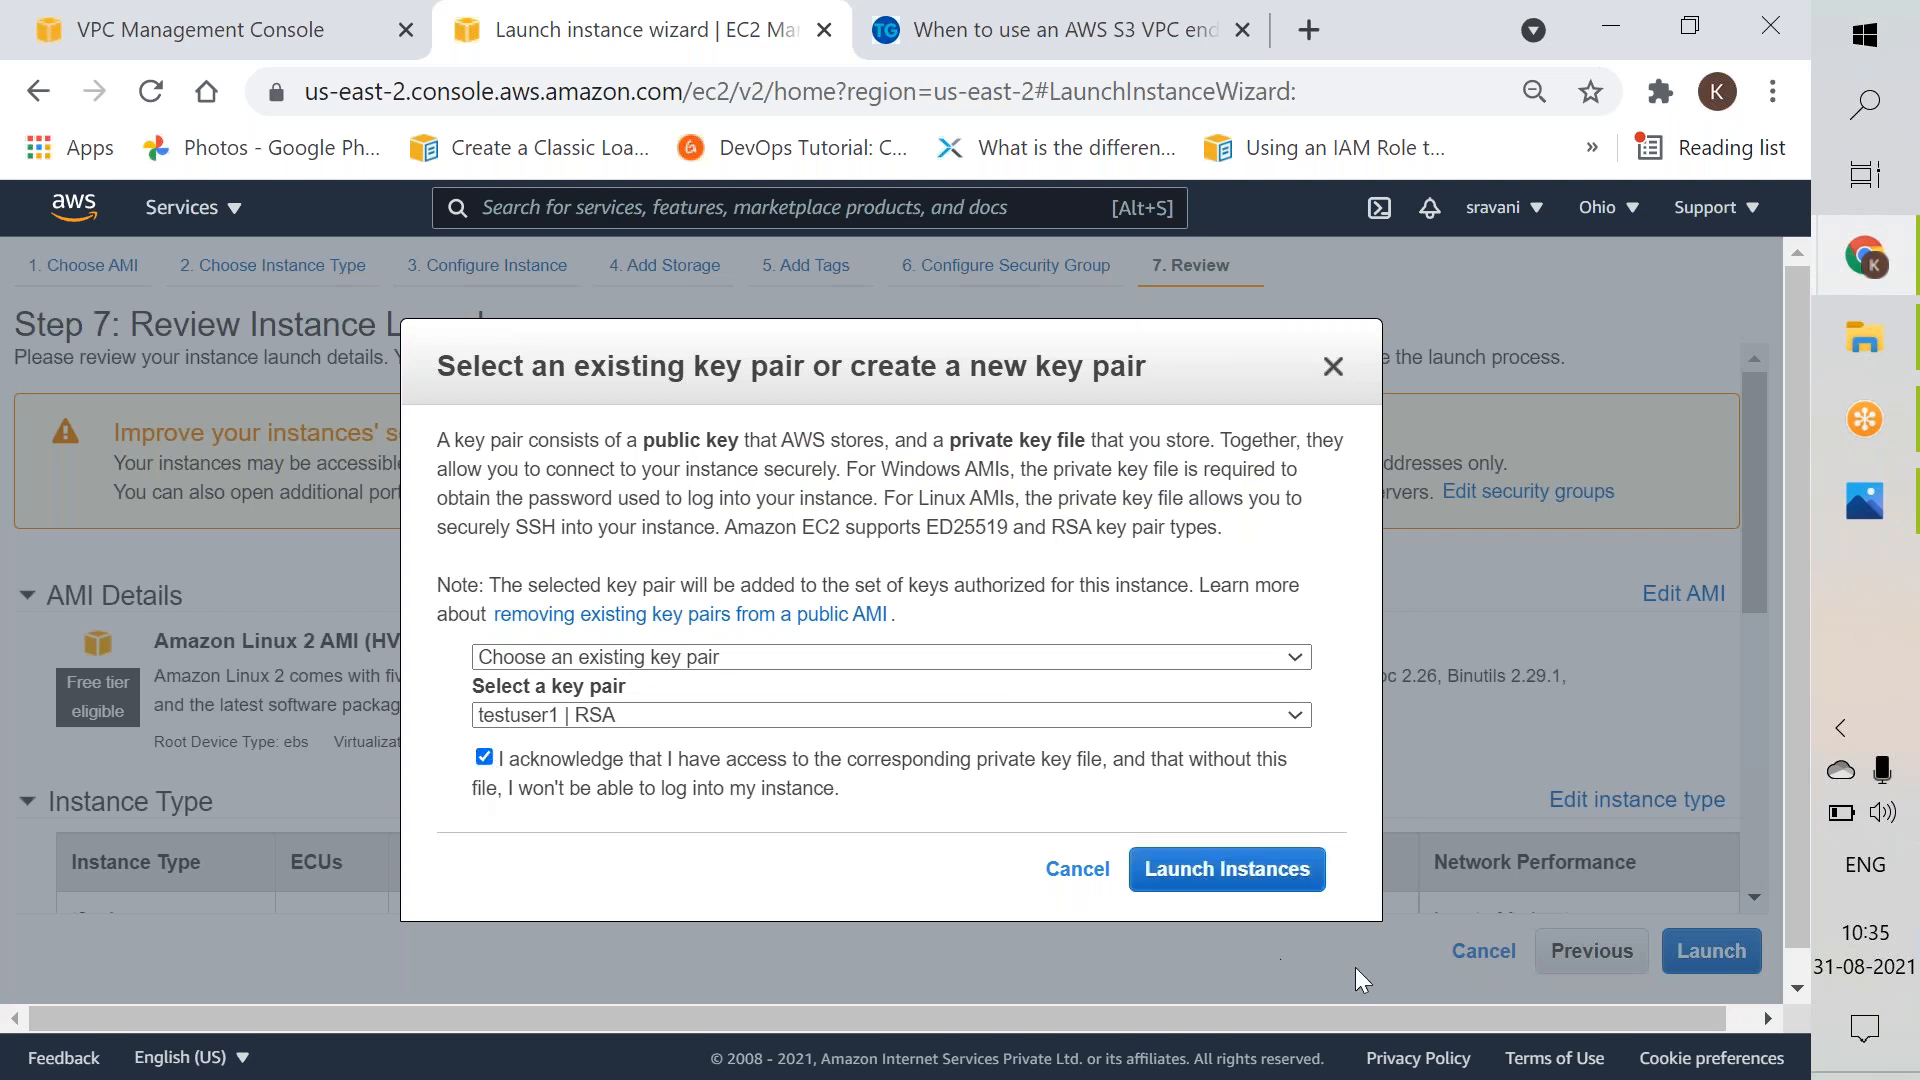
click(1260, 880)
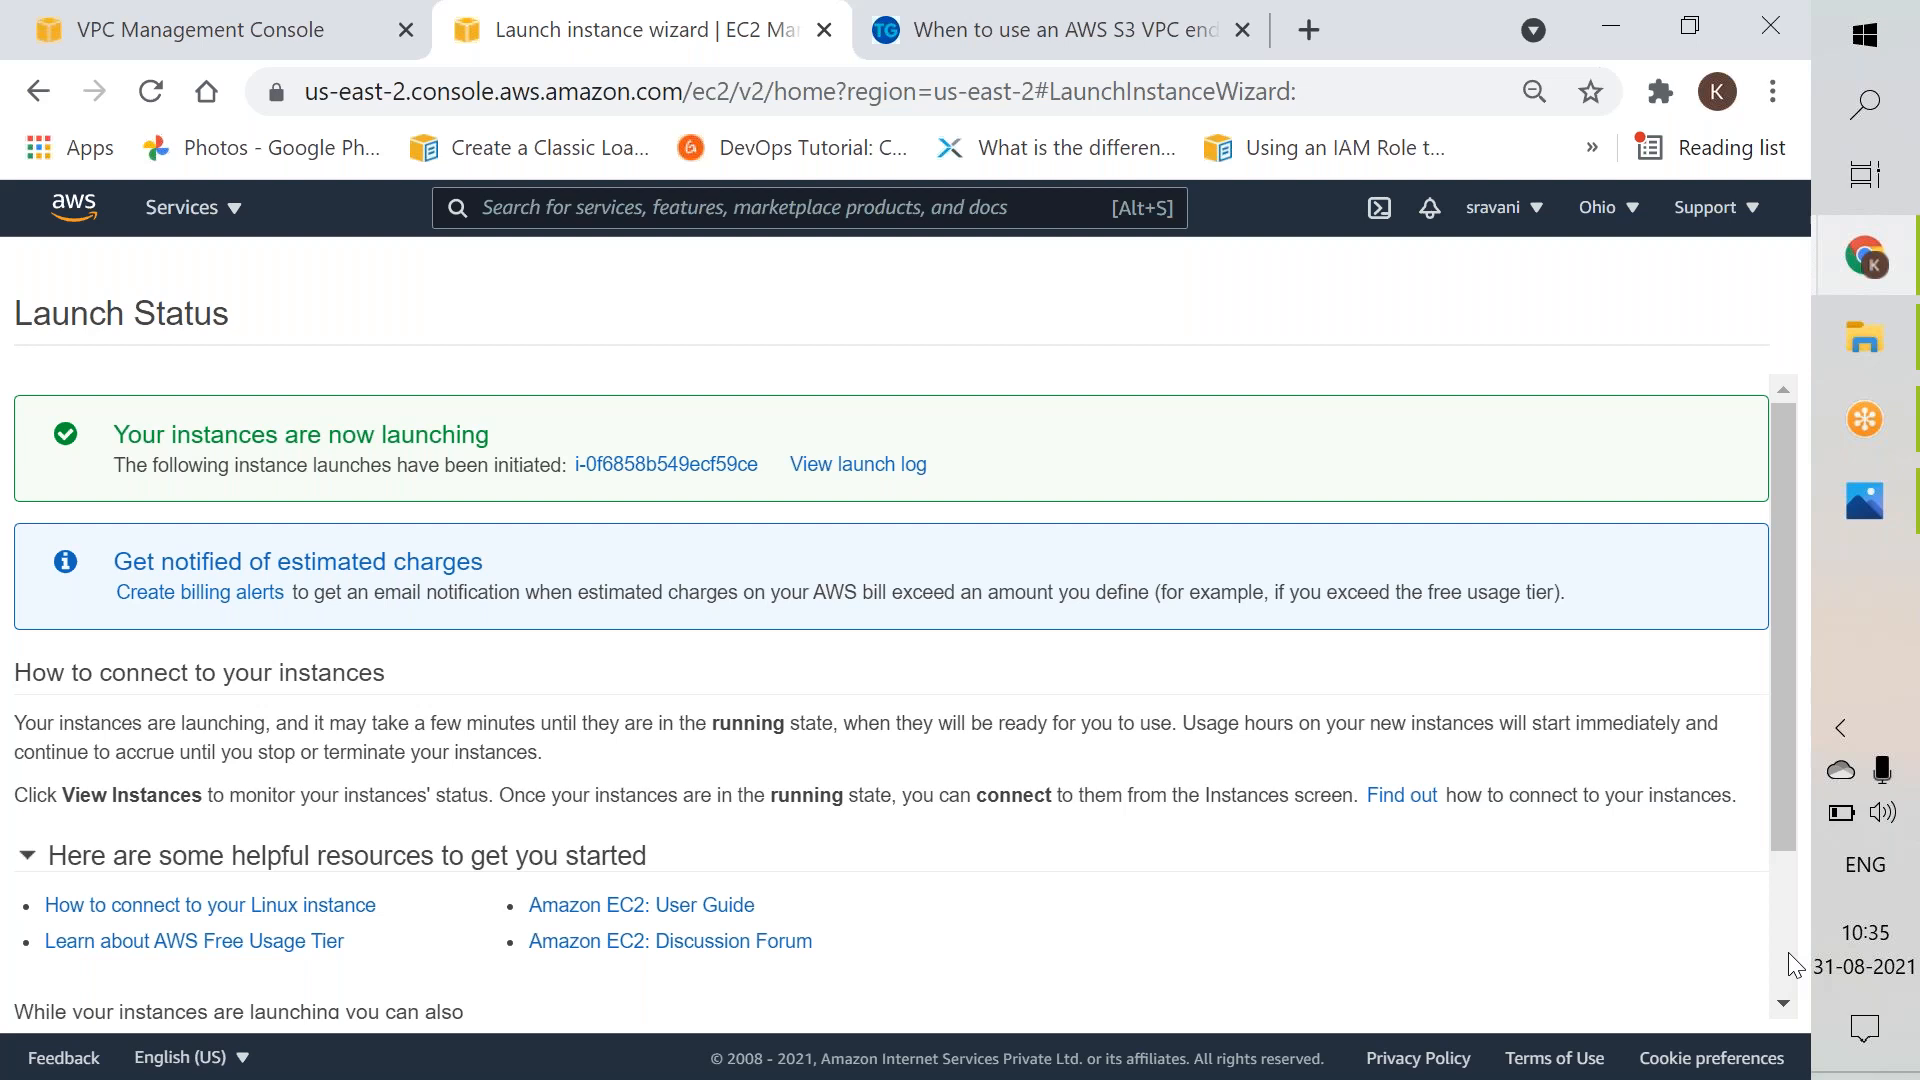
scroll(1788, 952, down, 5)
click(1672, 994)
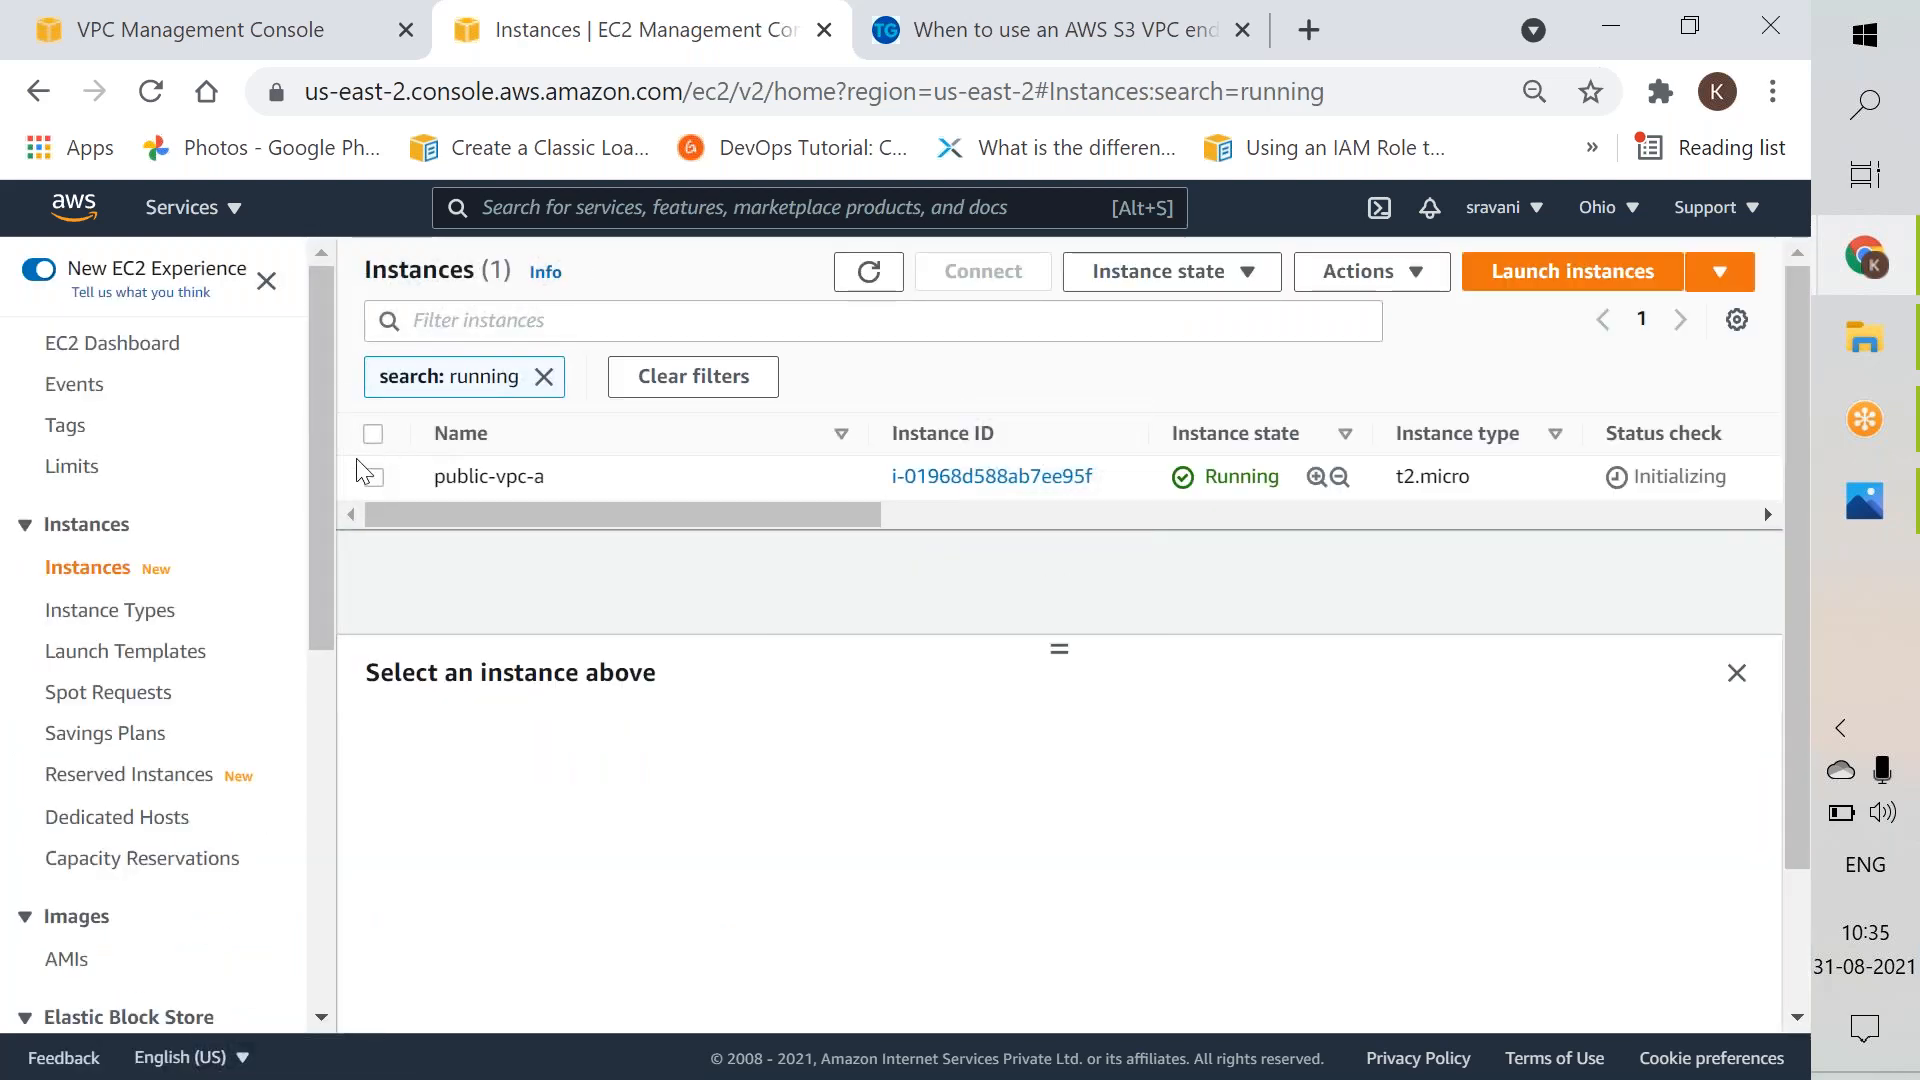
Step: Copy the public IPv4 address of public-vpc-a and enter it as the host name in PuTTY
click(375, 478)
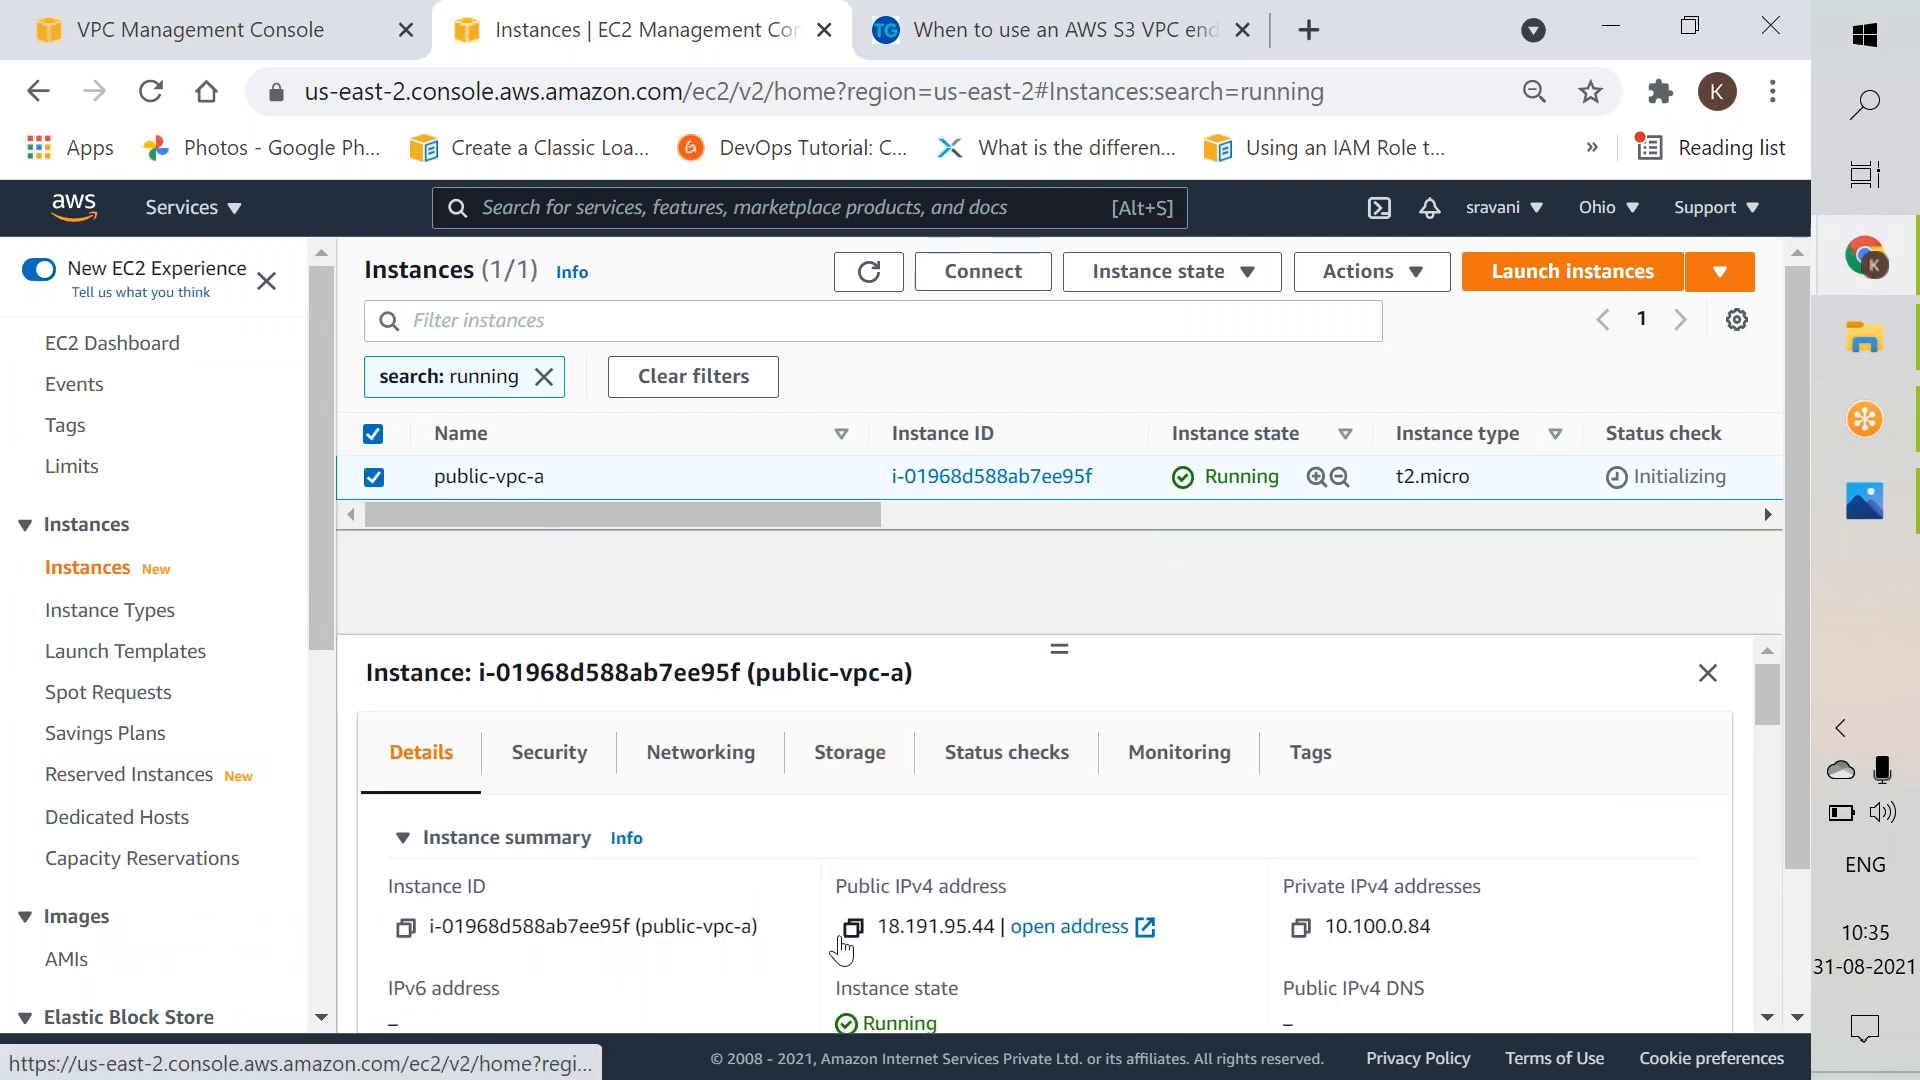
click(852, 930)
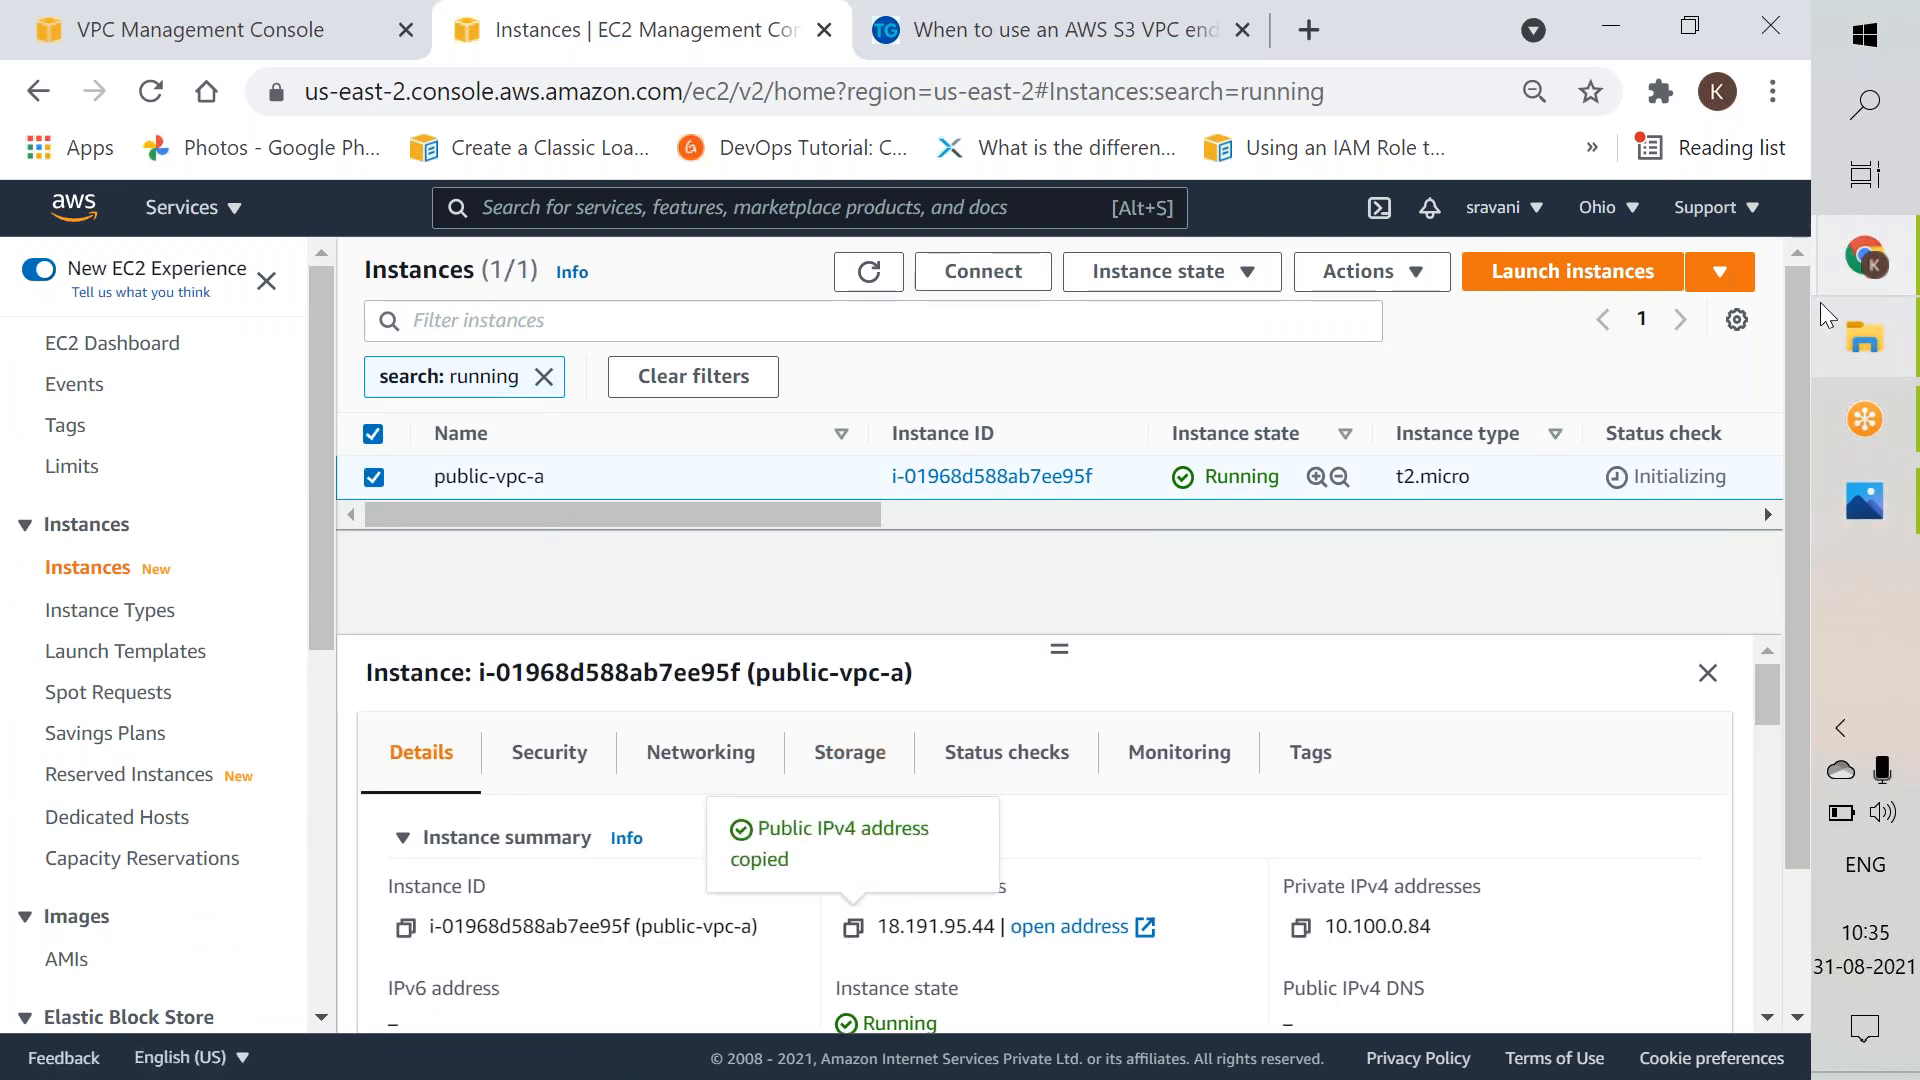
click(1868, 104)
text(putty)
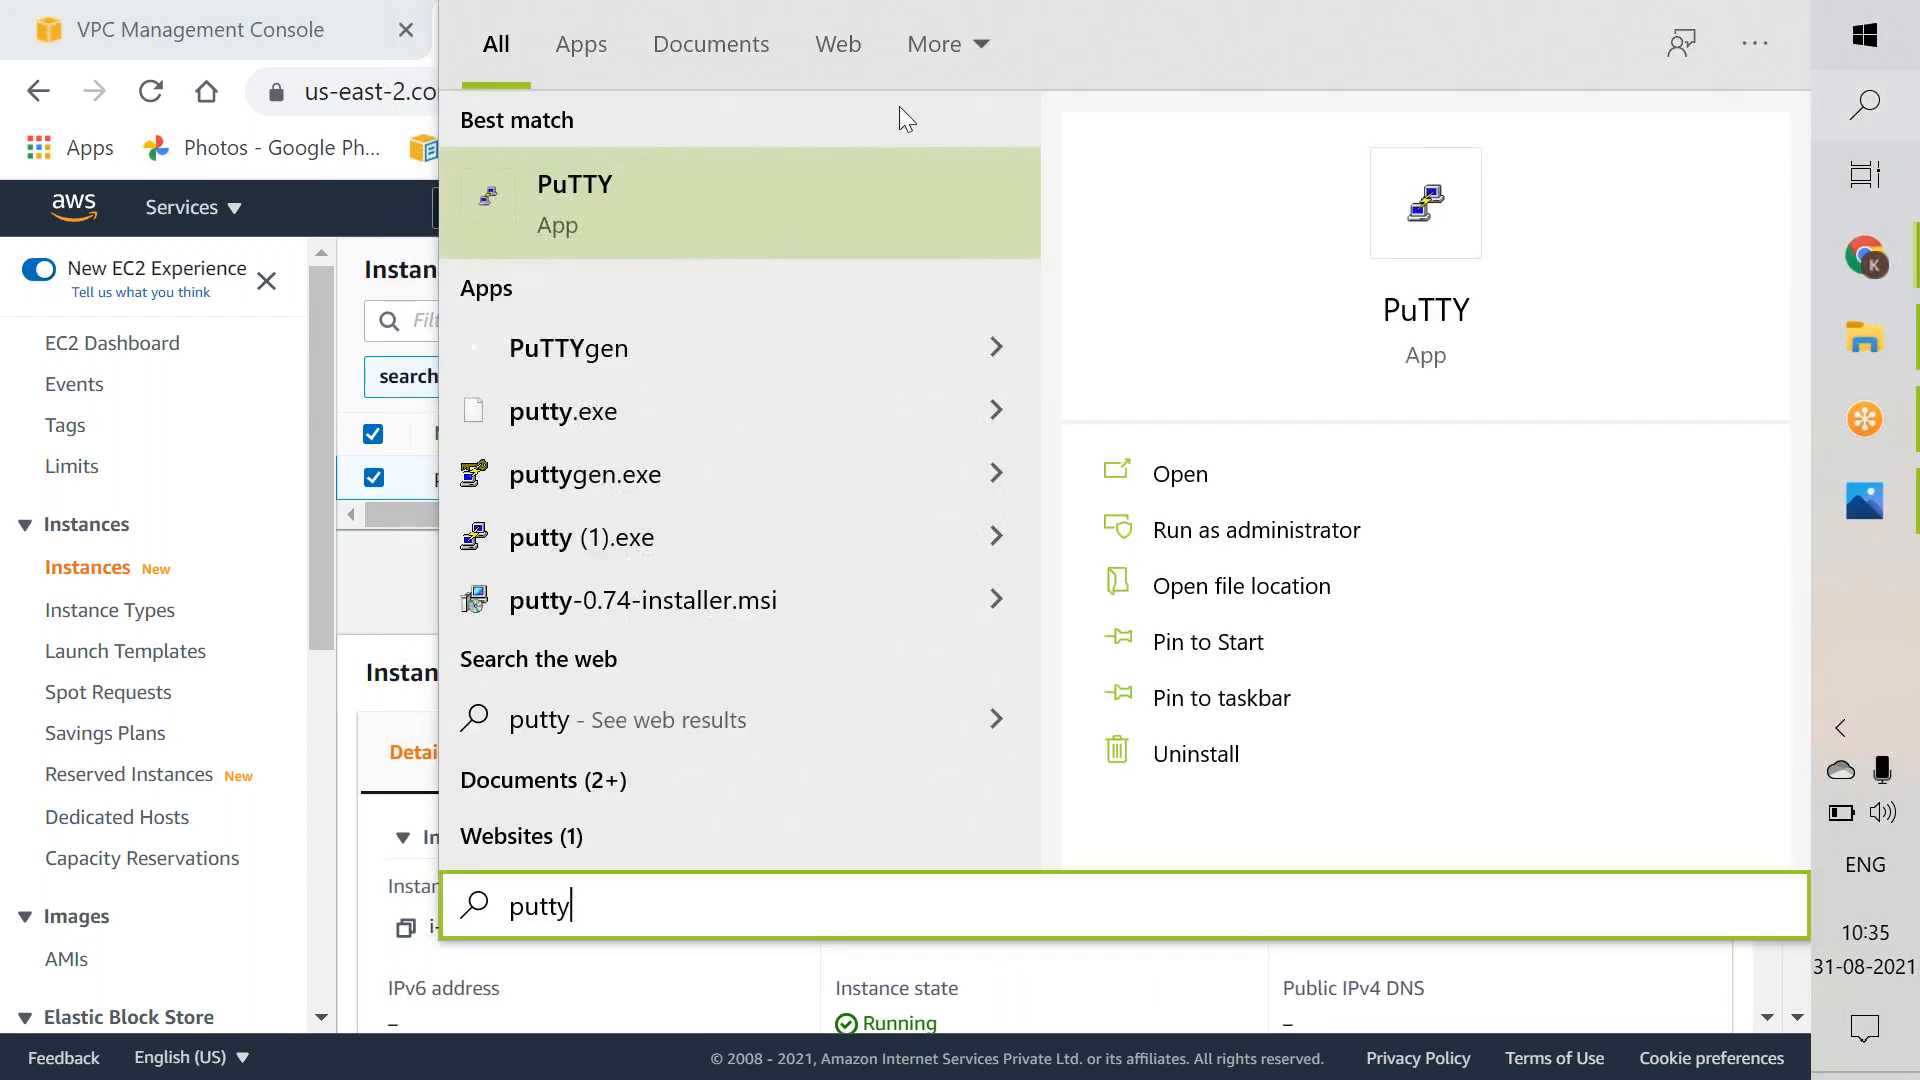
click(840, 194)
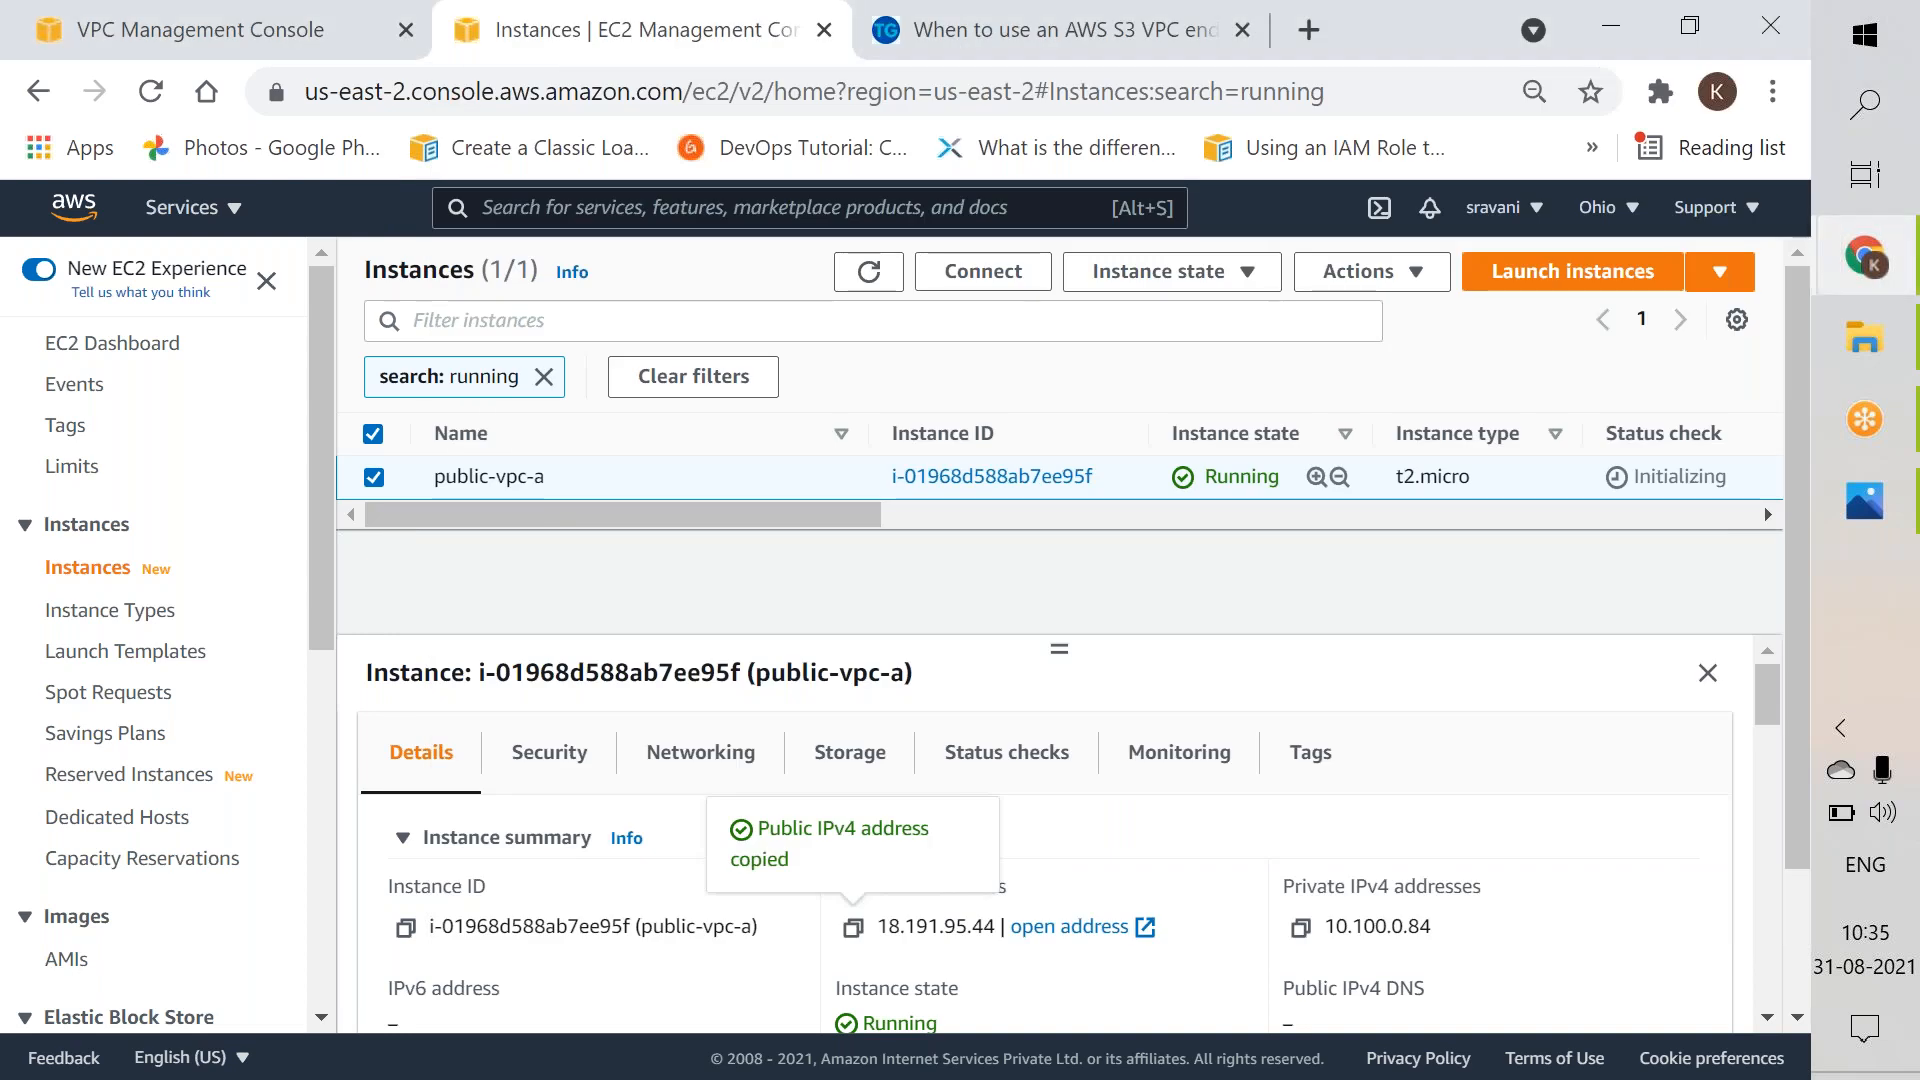
key(ctrl+v)
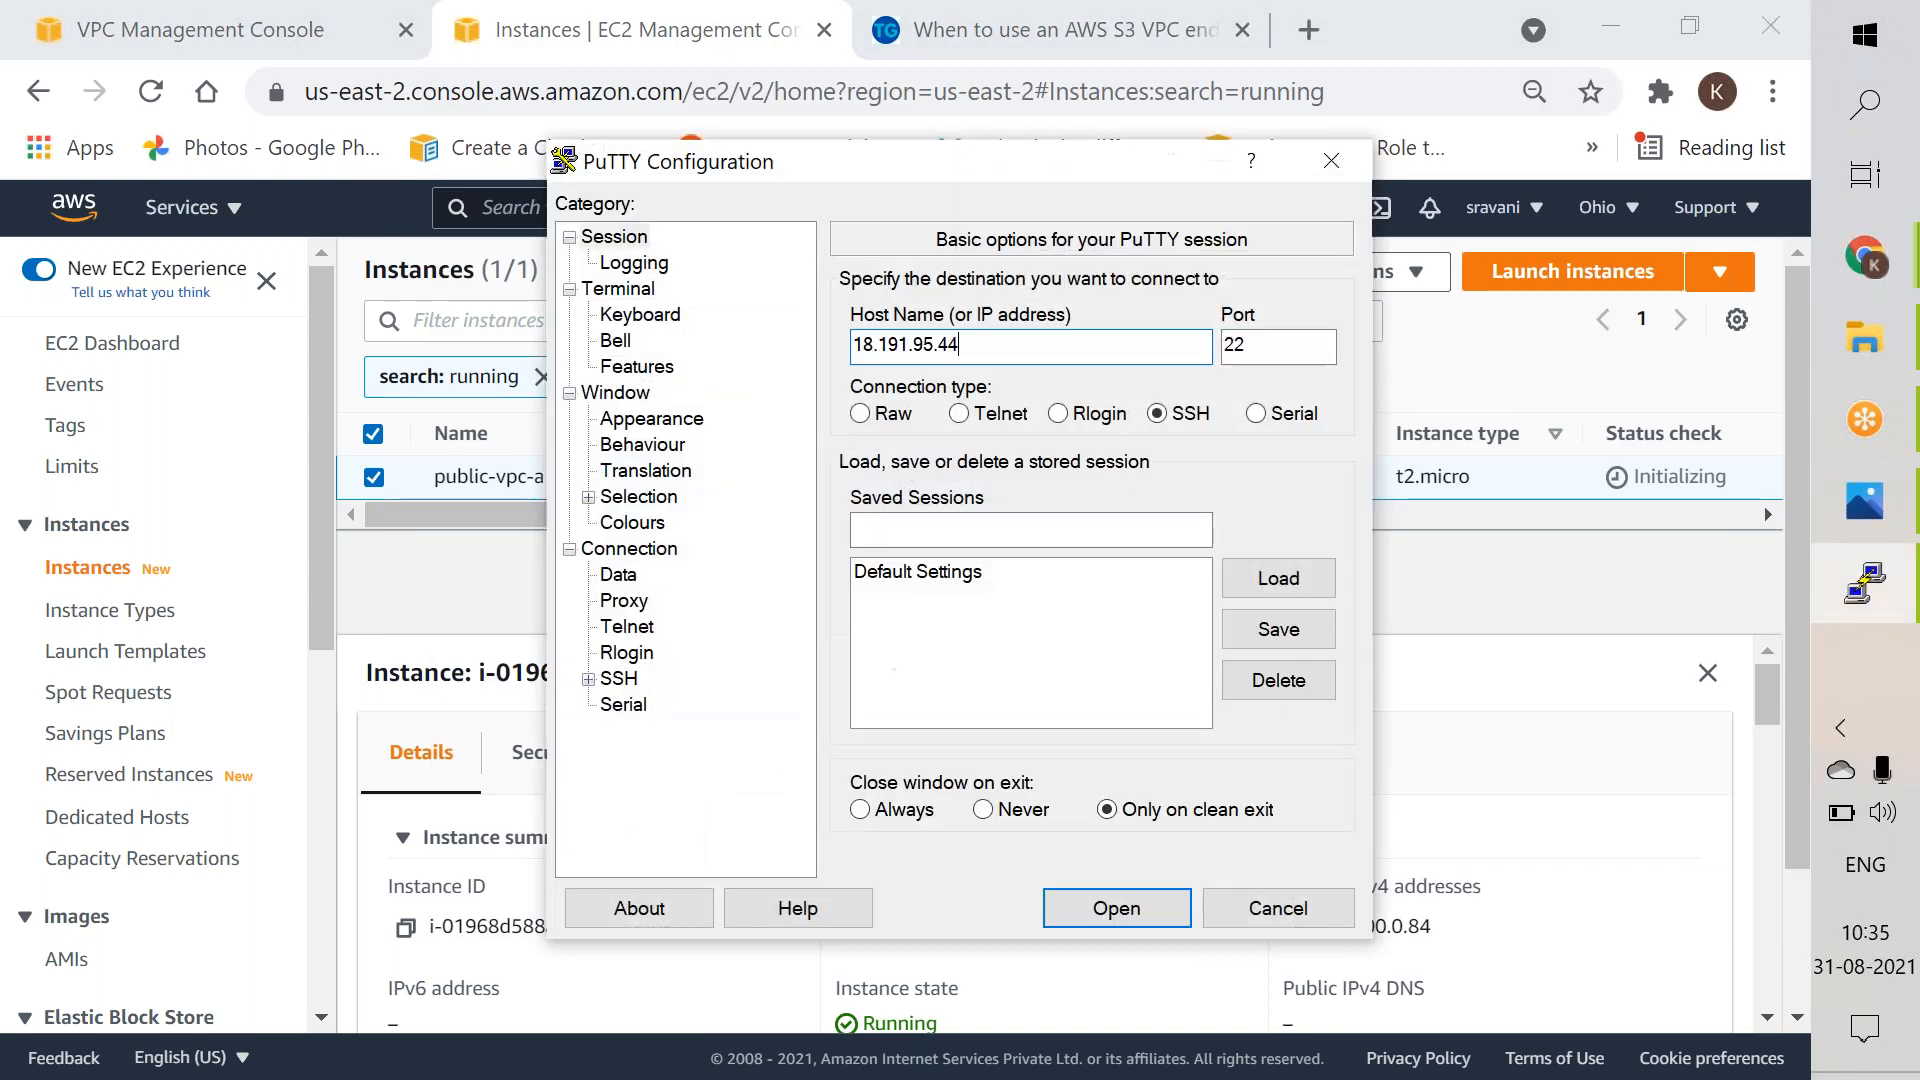
Step: Set the session's SSH authentication private key file to ohionews3.ppk from the Downloads folder
click(588, 679)
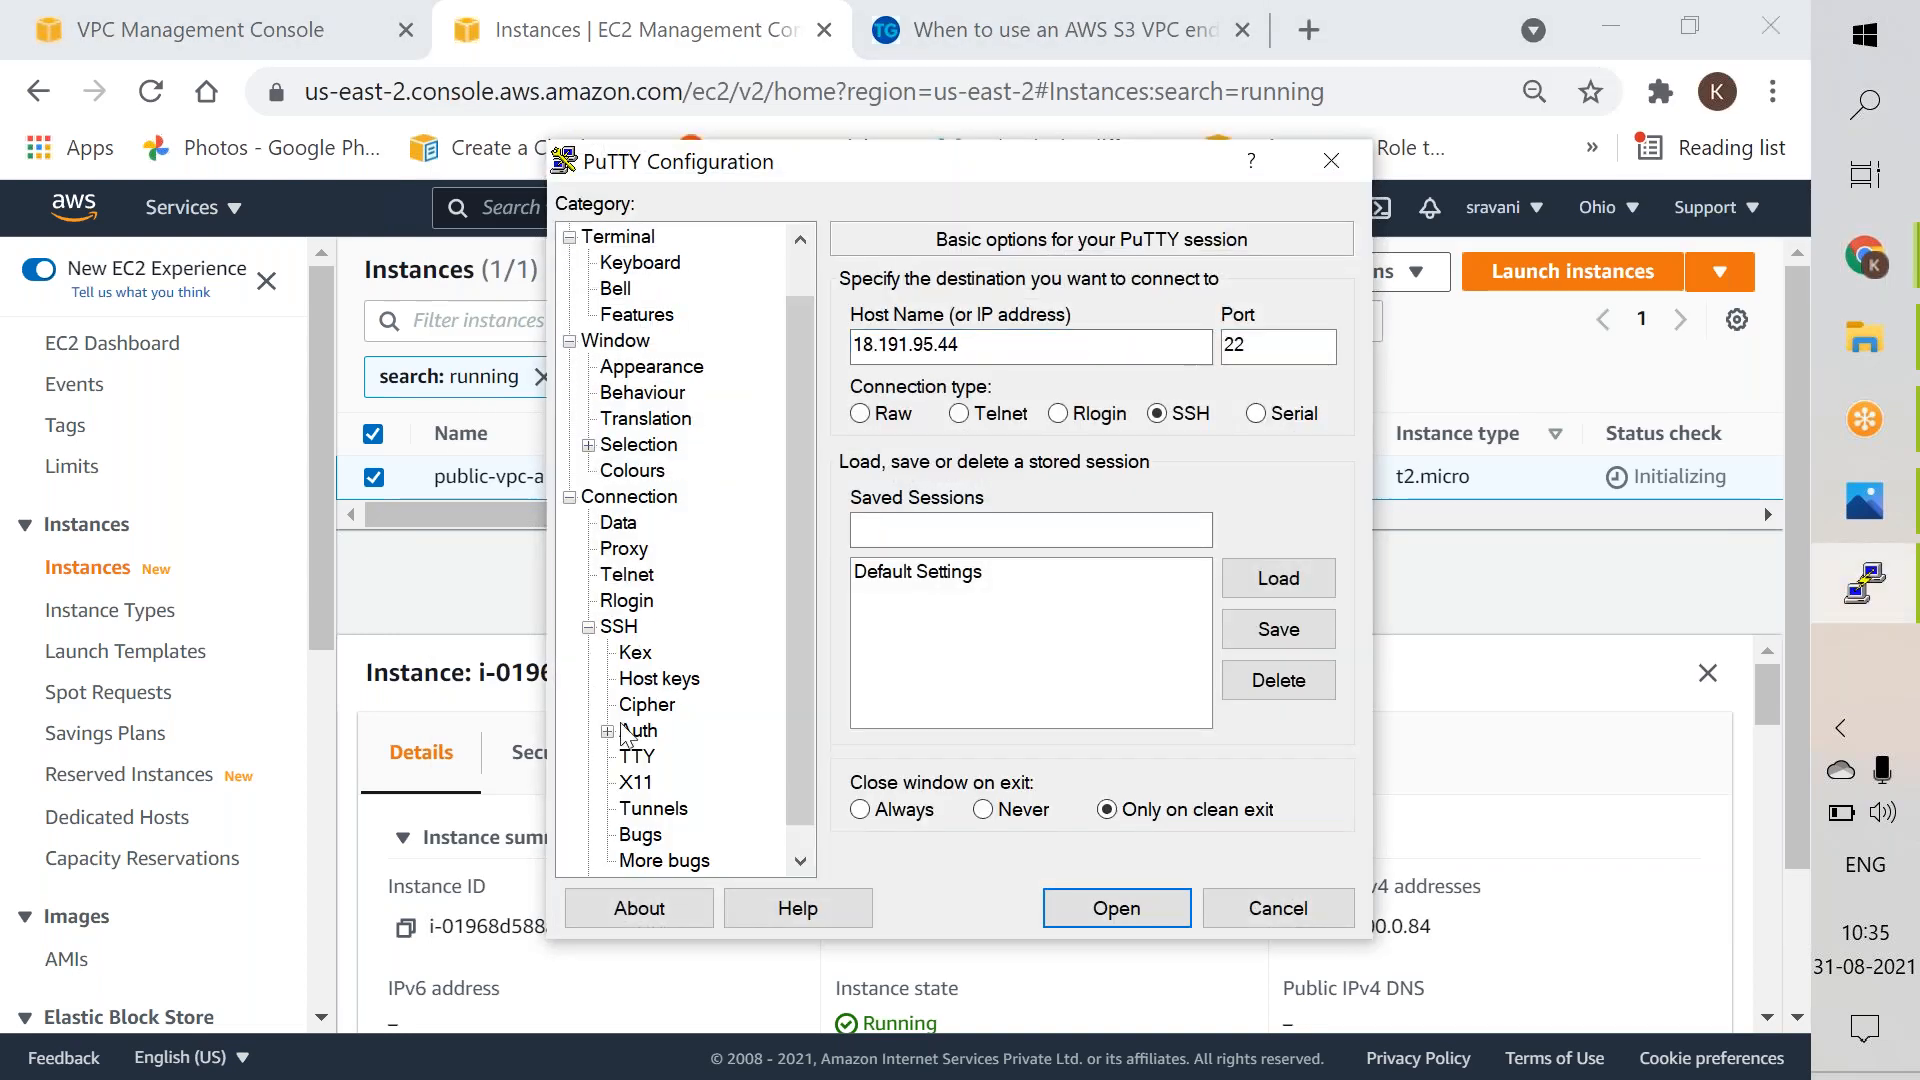
click(636, 731)
click(1277, 668)
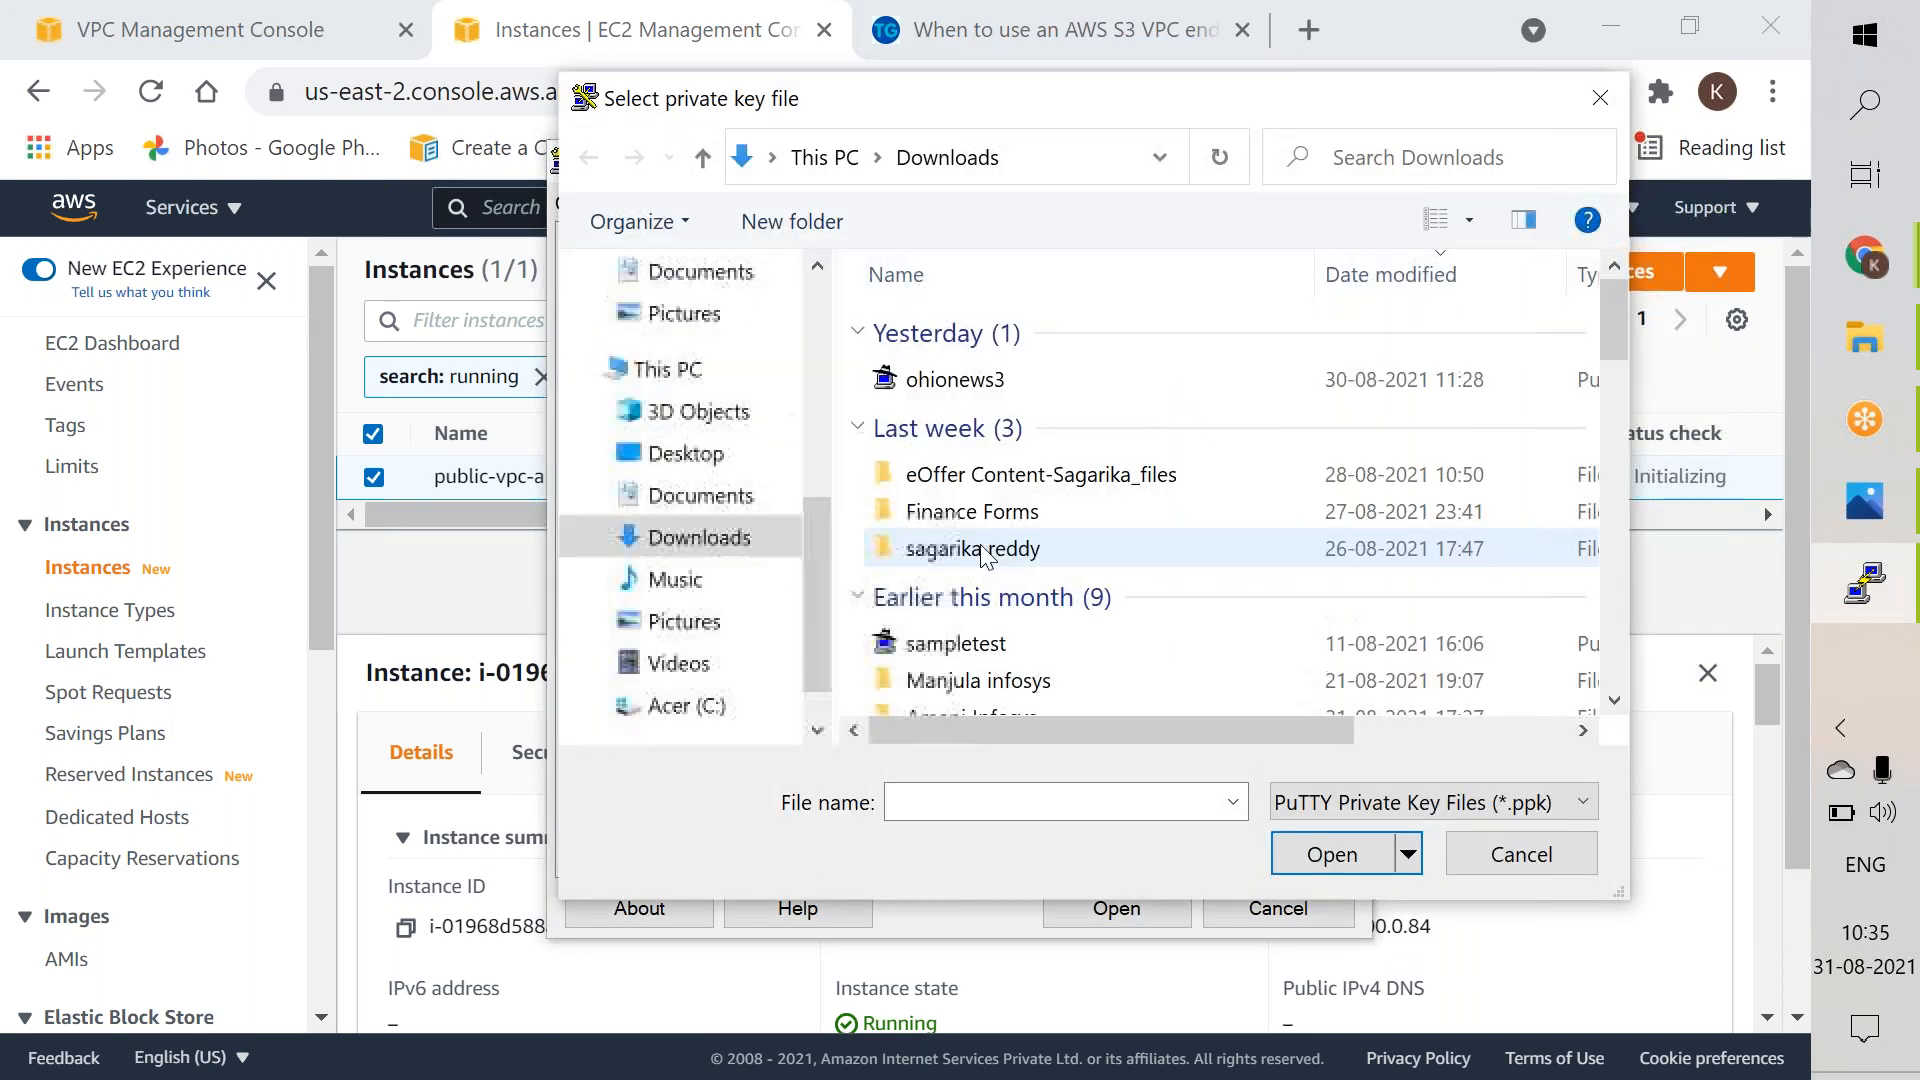
click(965, 382)
click(1365, 857)
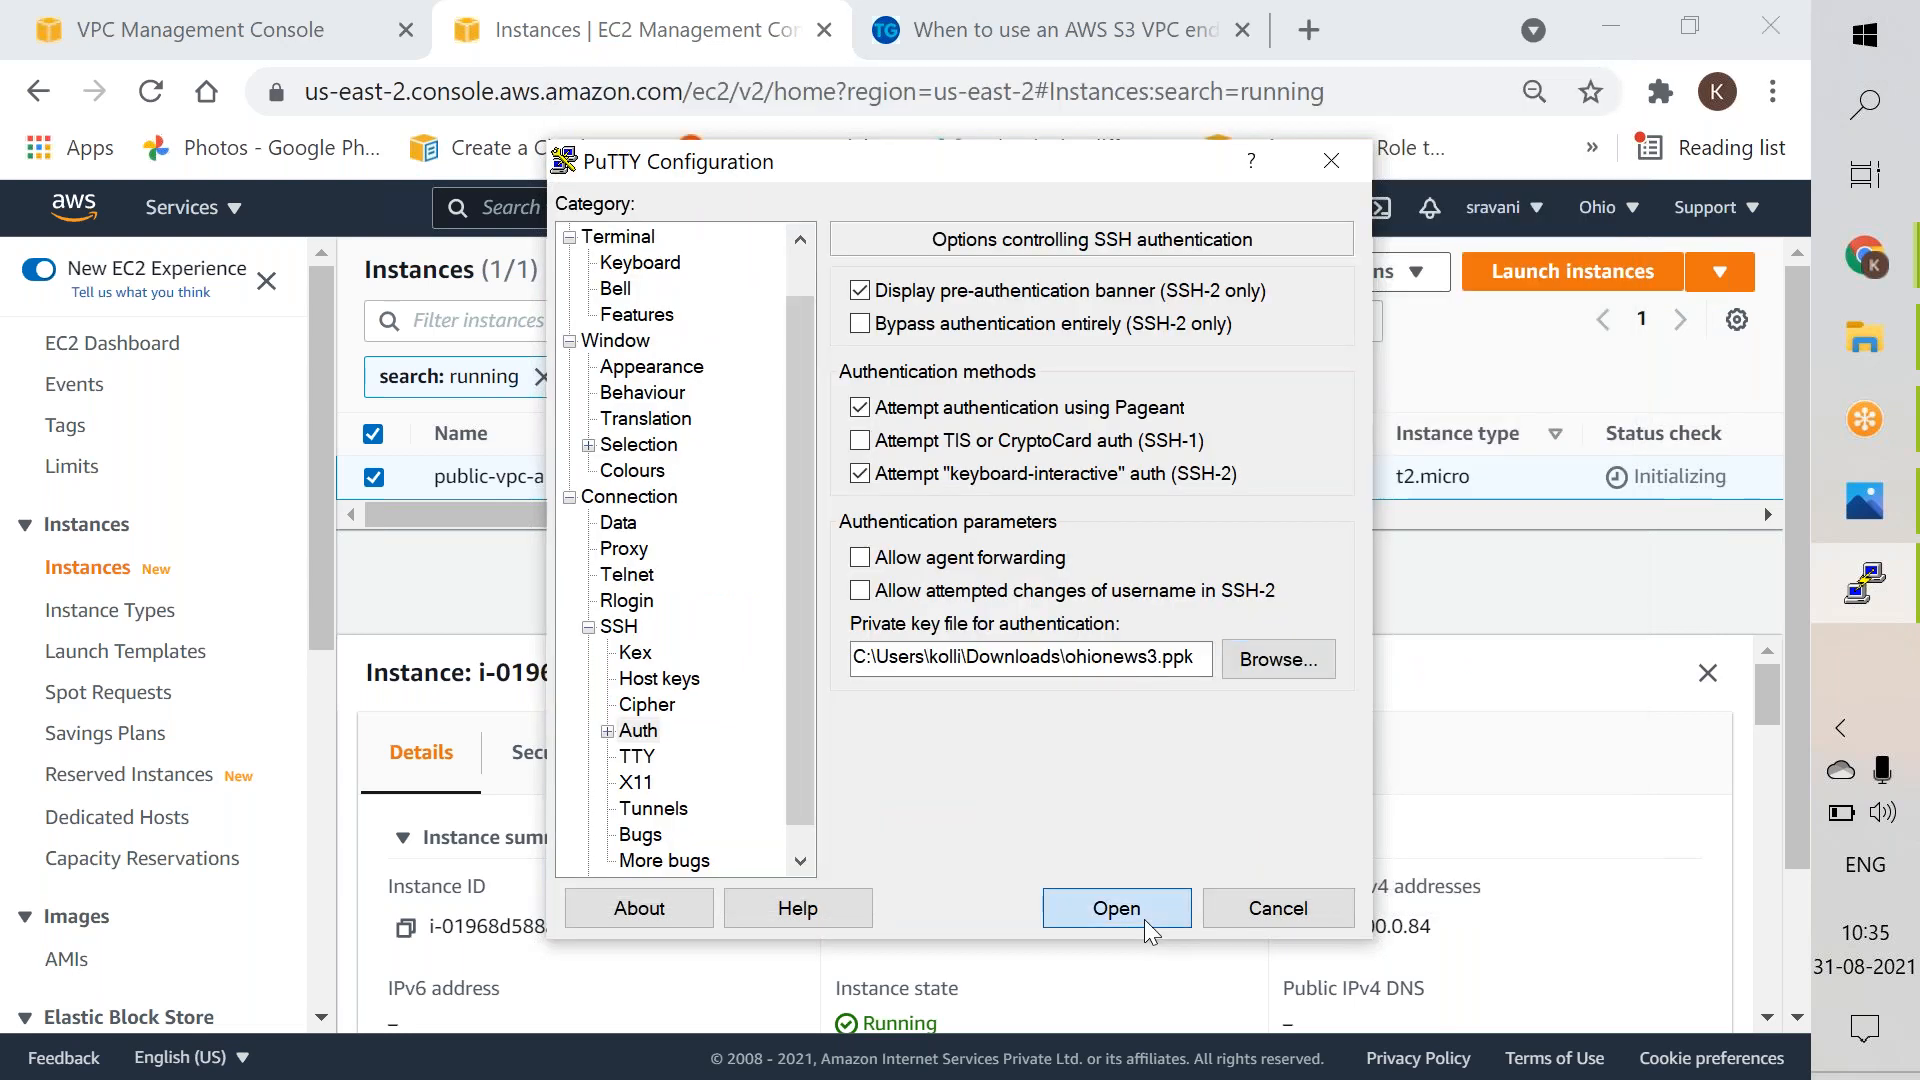
Step: Open the SSH connection to the public instance and log in as ec2-user
click(1148, 925)
click(682, 806)
text(ec2-user)
key(Return)
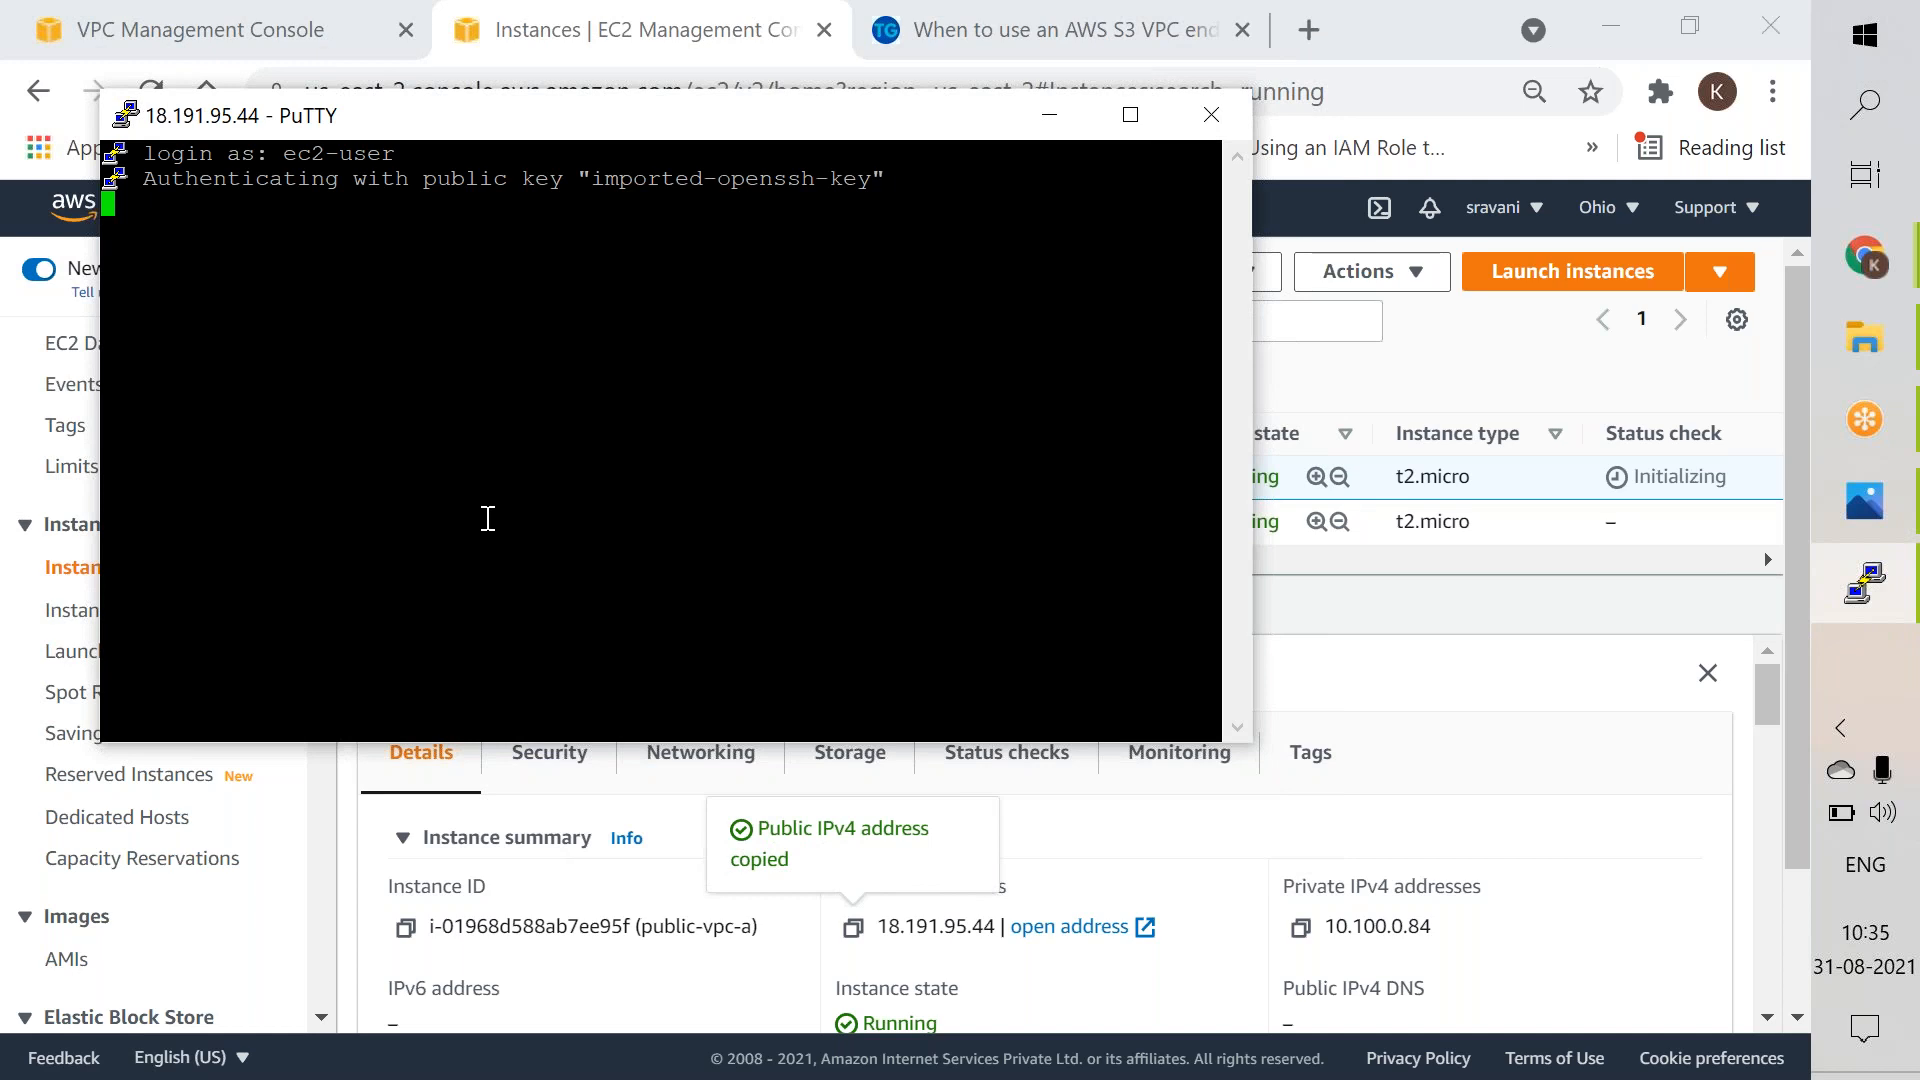
Step: Switch to the root user on the public instance with sudo su -
text(sudp)
key(BackSpace)
text(o su -)
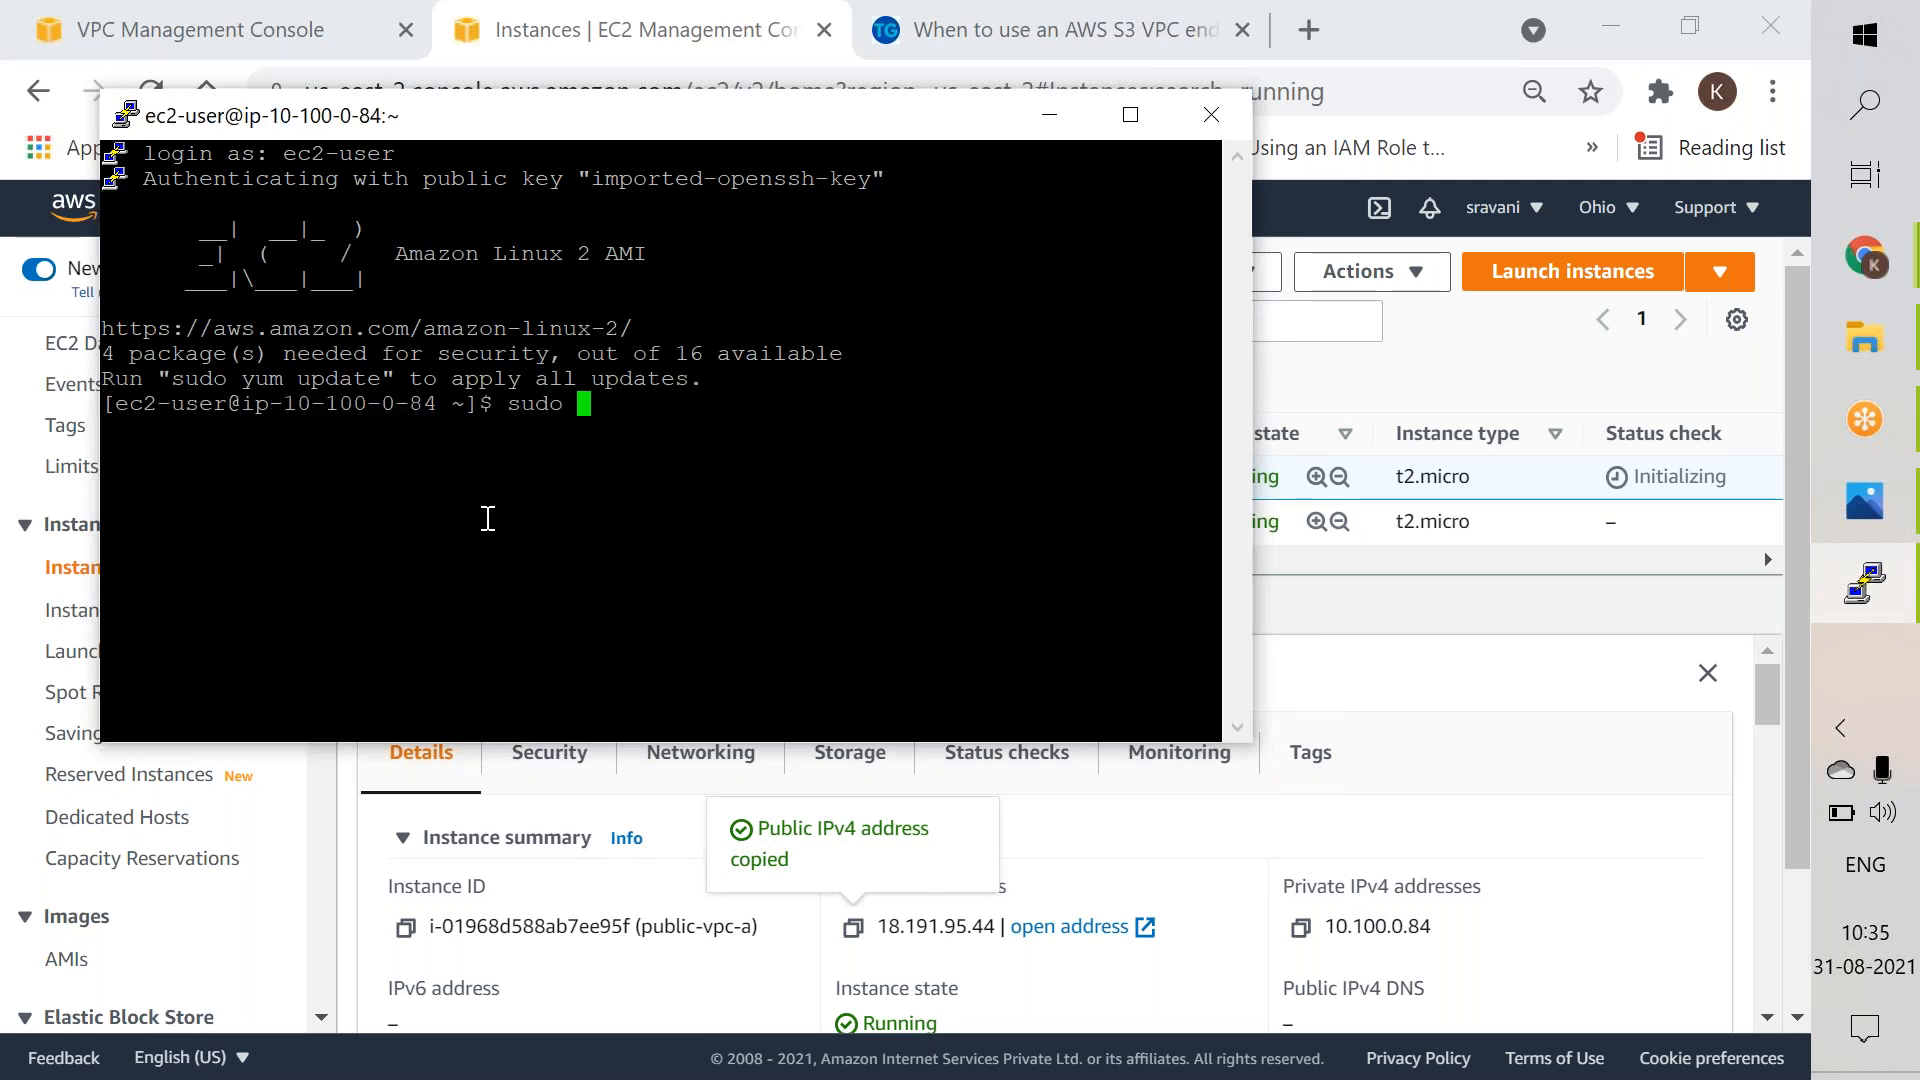
key(Return)
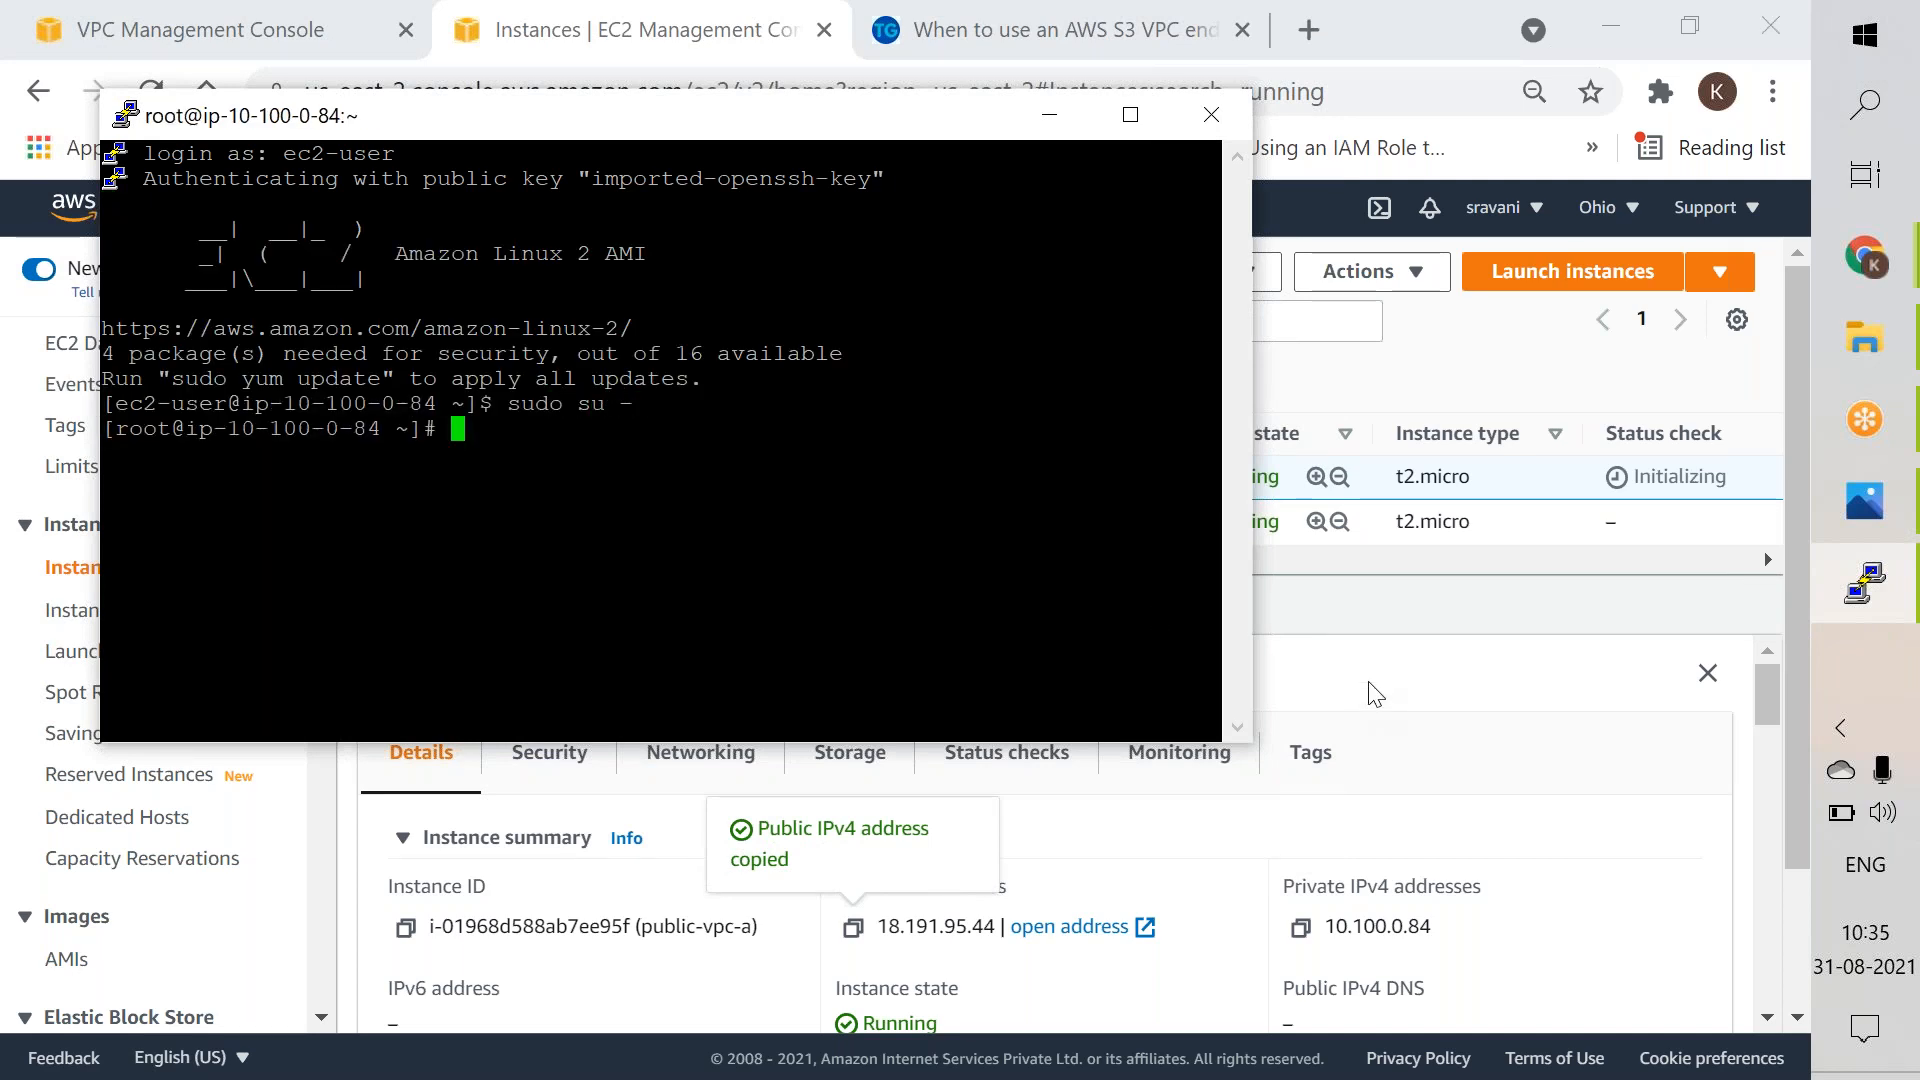
Step: Back in the EC2 console, select only private-ec2-vpc-a and open the inbound rules of its security group launch-wizard-5
click(1374, 693)
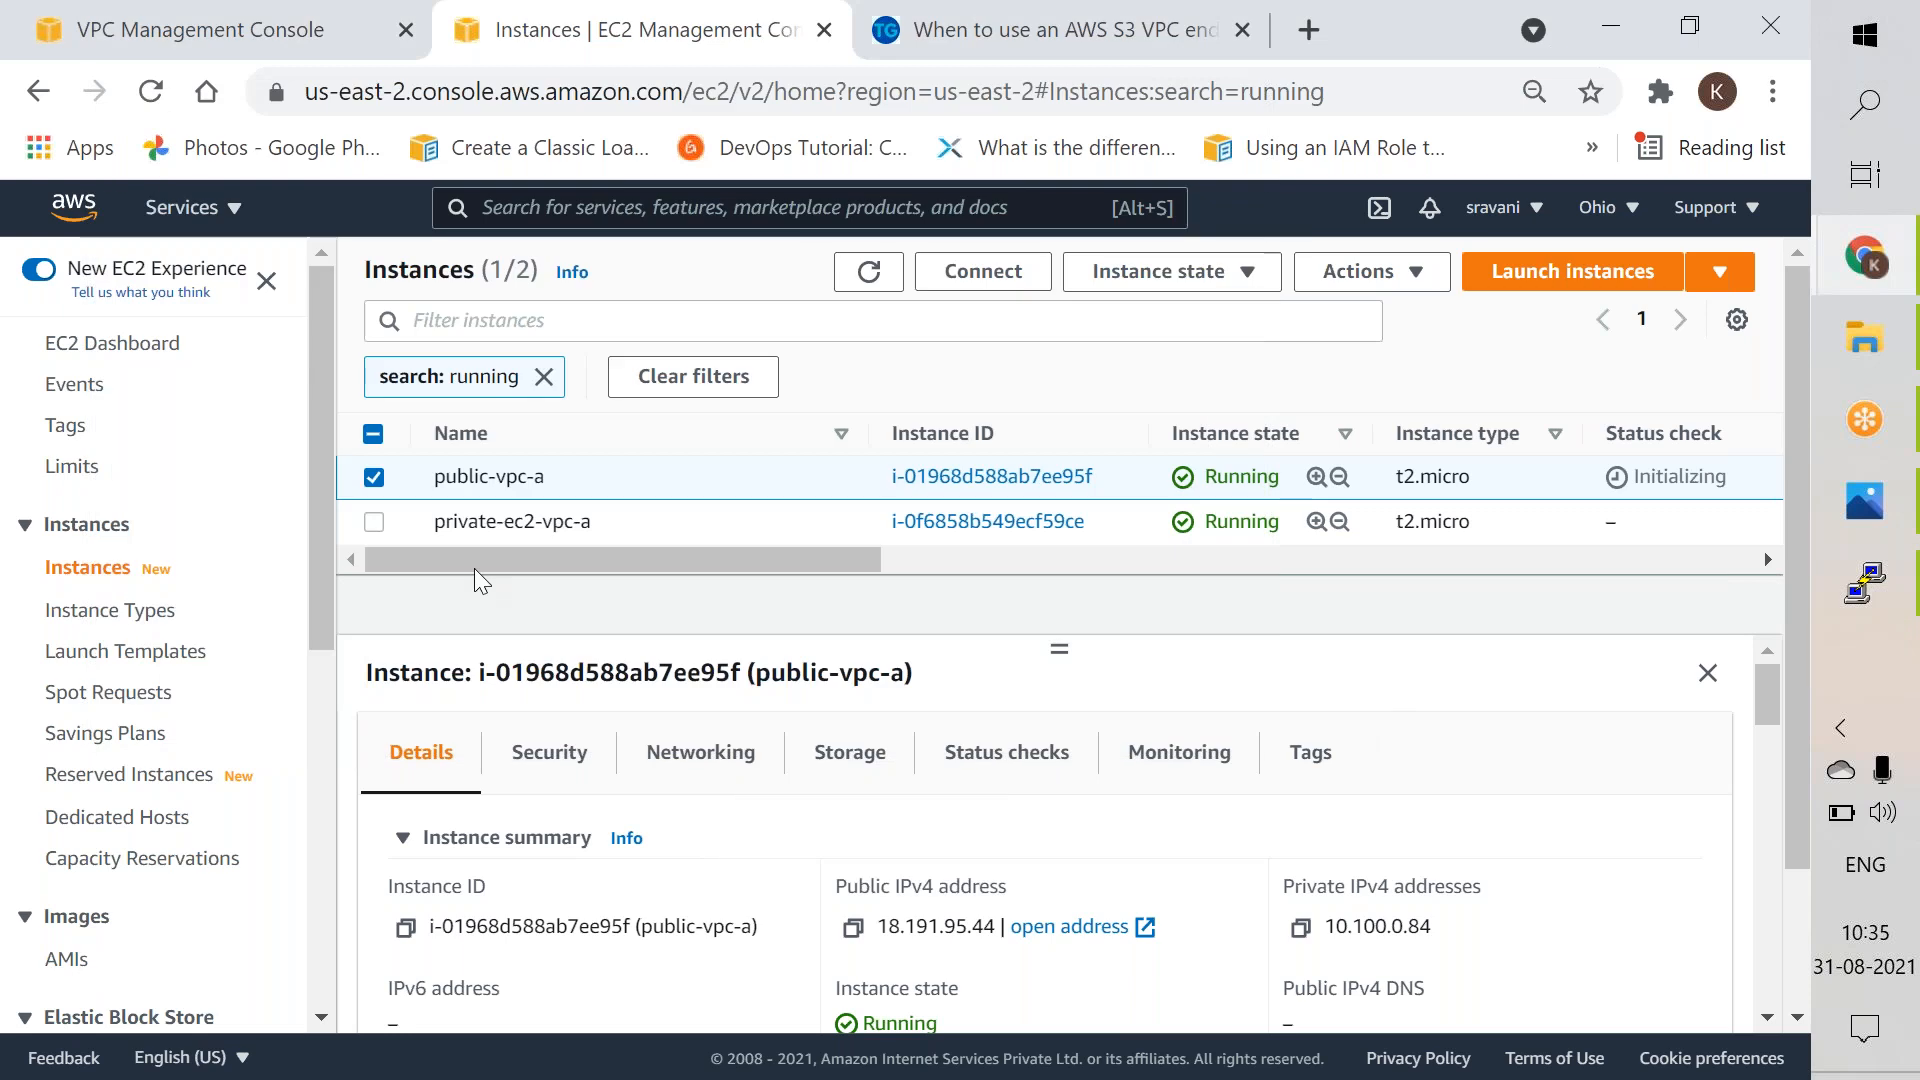
click(372, 479)
click(374, 522)
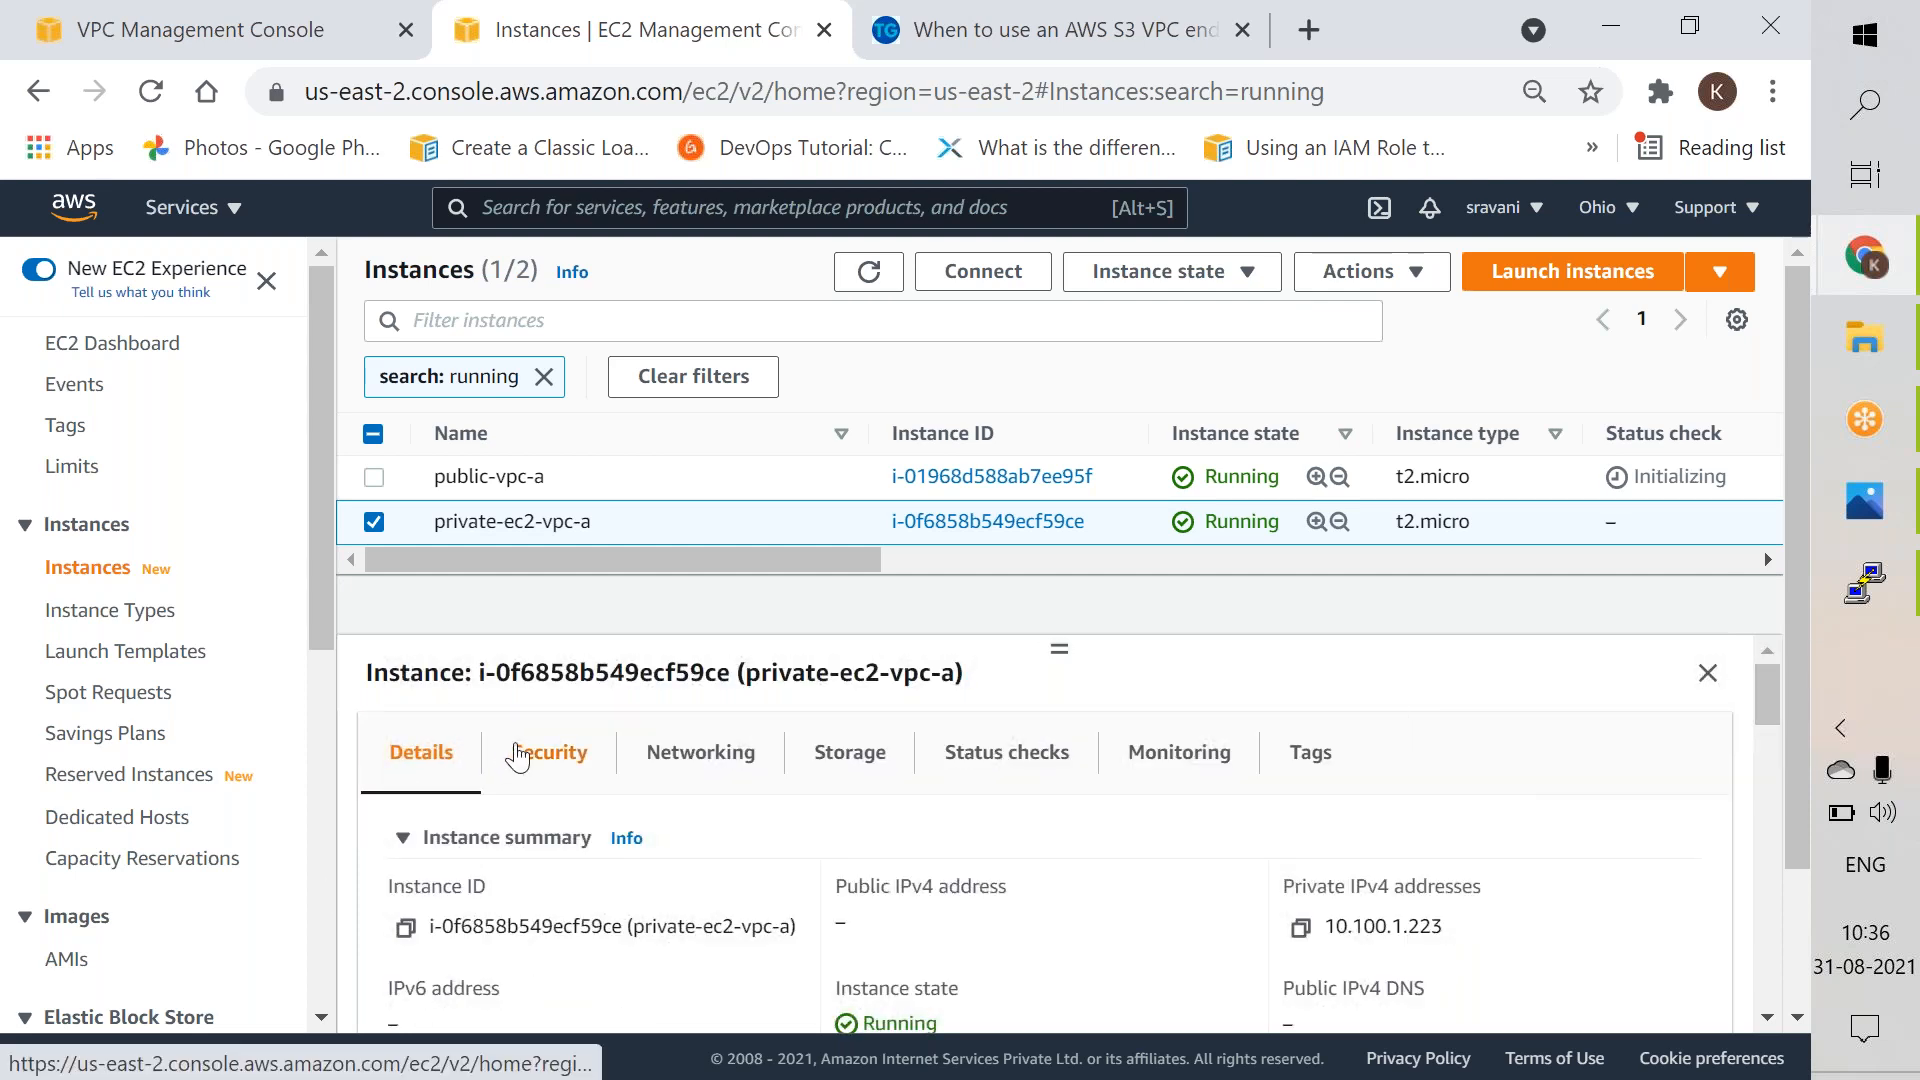
click(500, 755)
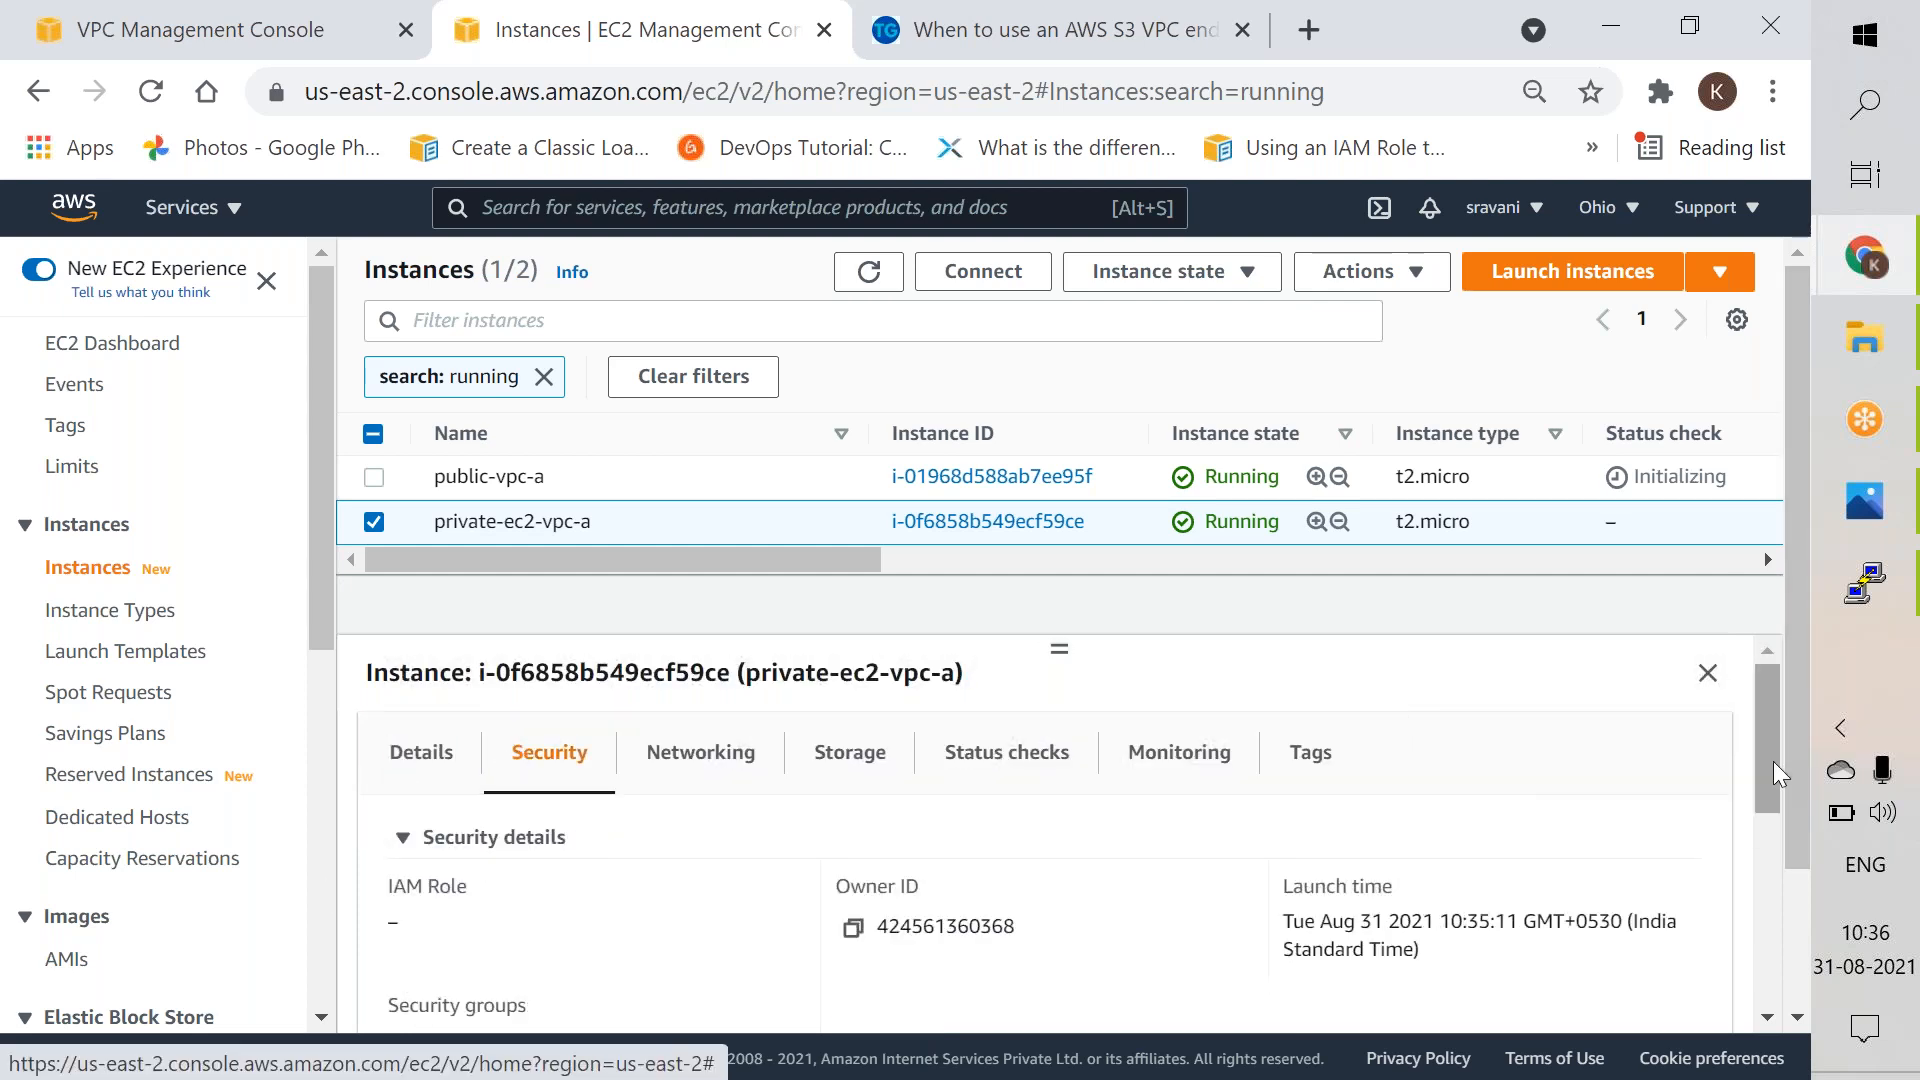
scroll(1730, 795, down, 3)
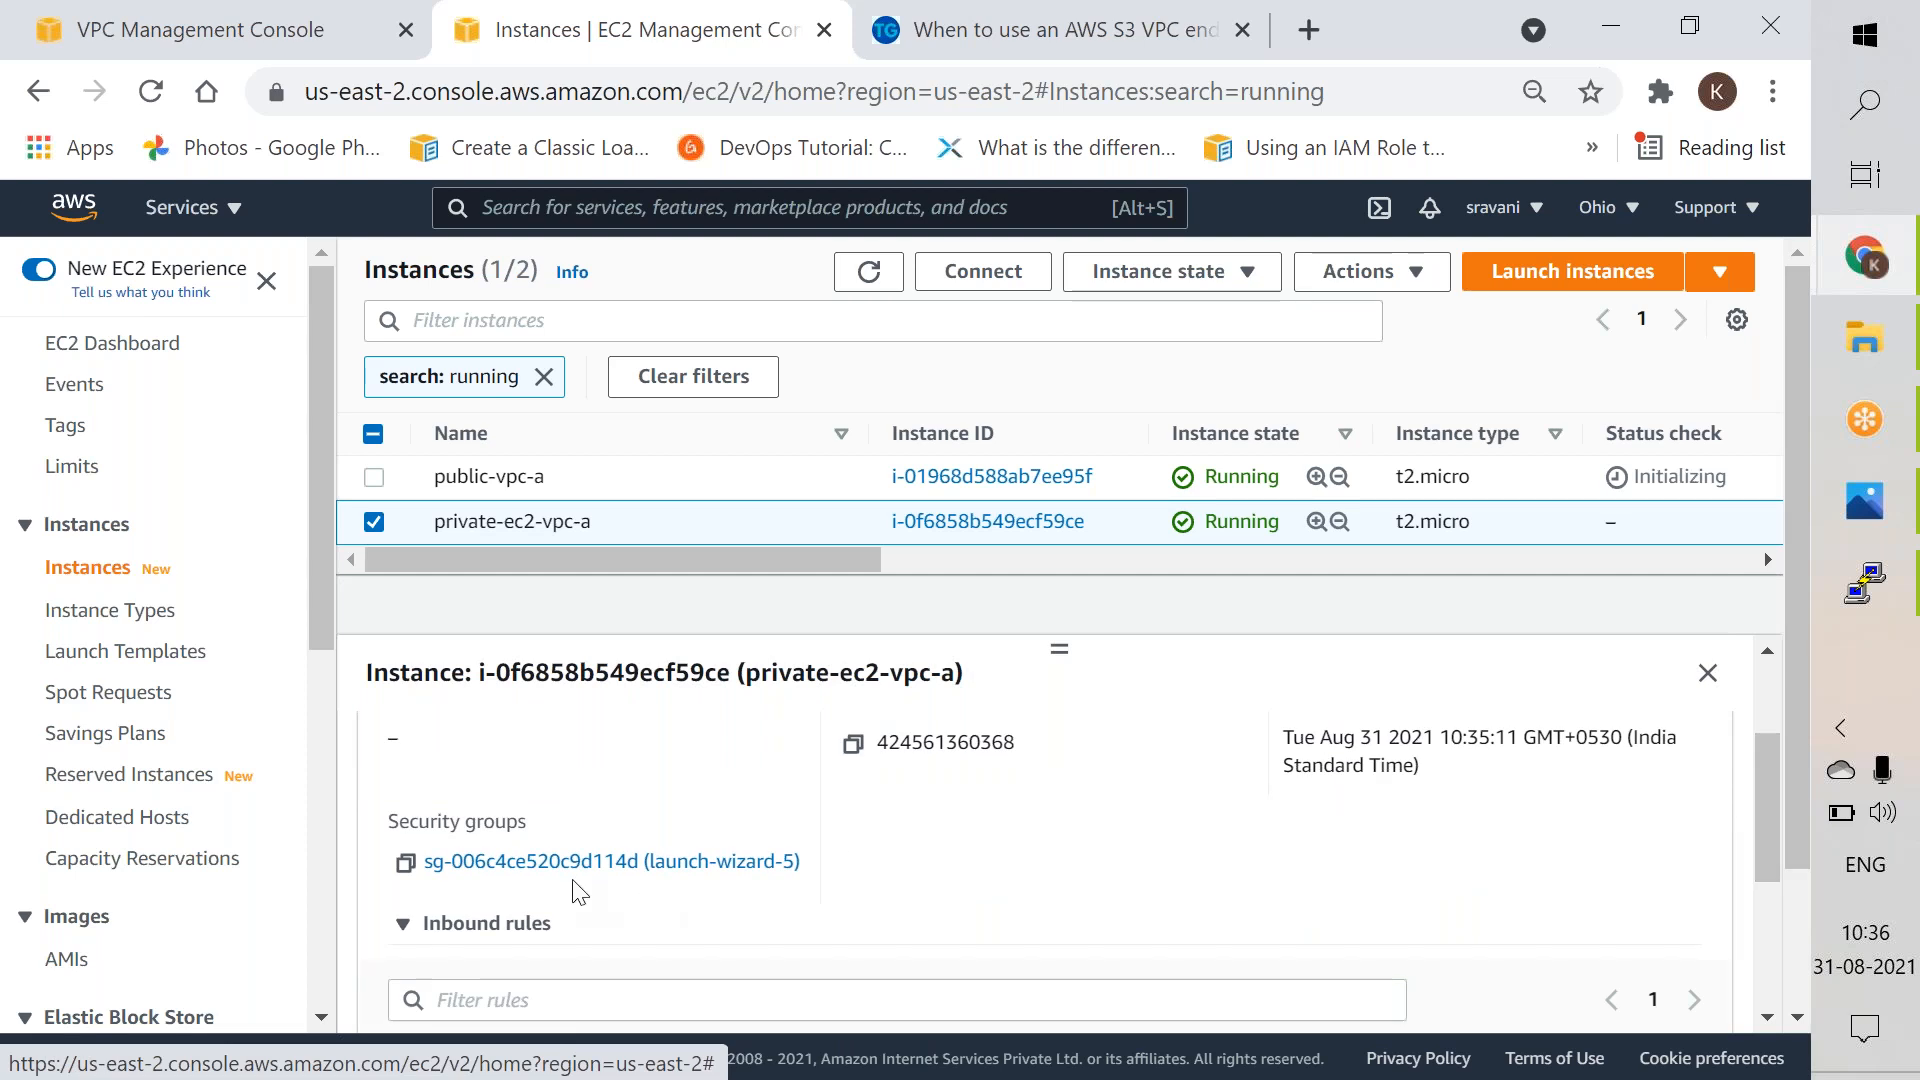
click(572, 866)
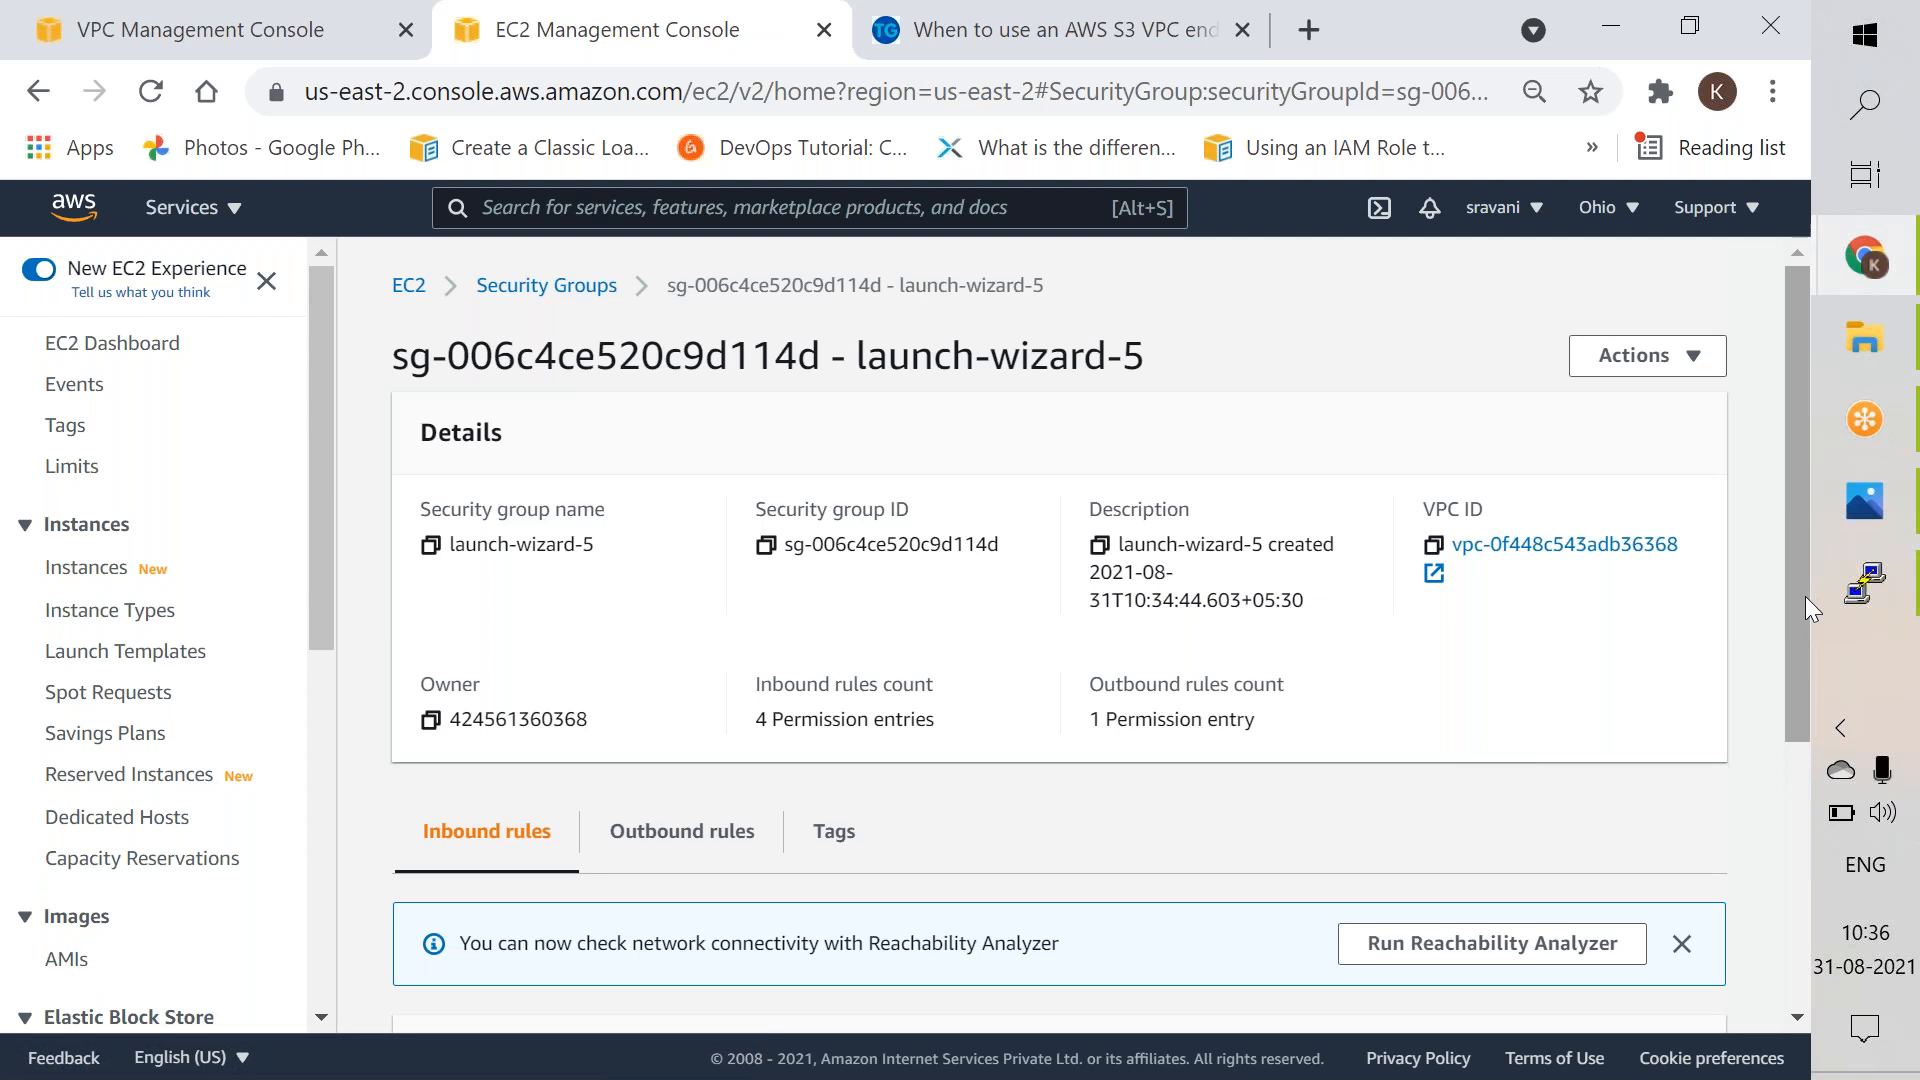
scroll(1779, 800, down, 1)
scroll(1760, 900, down, 4)
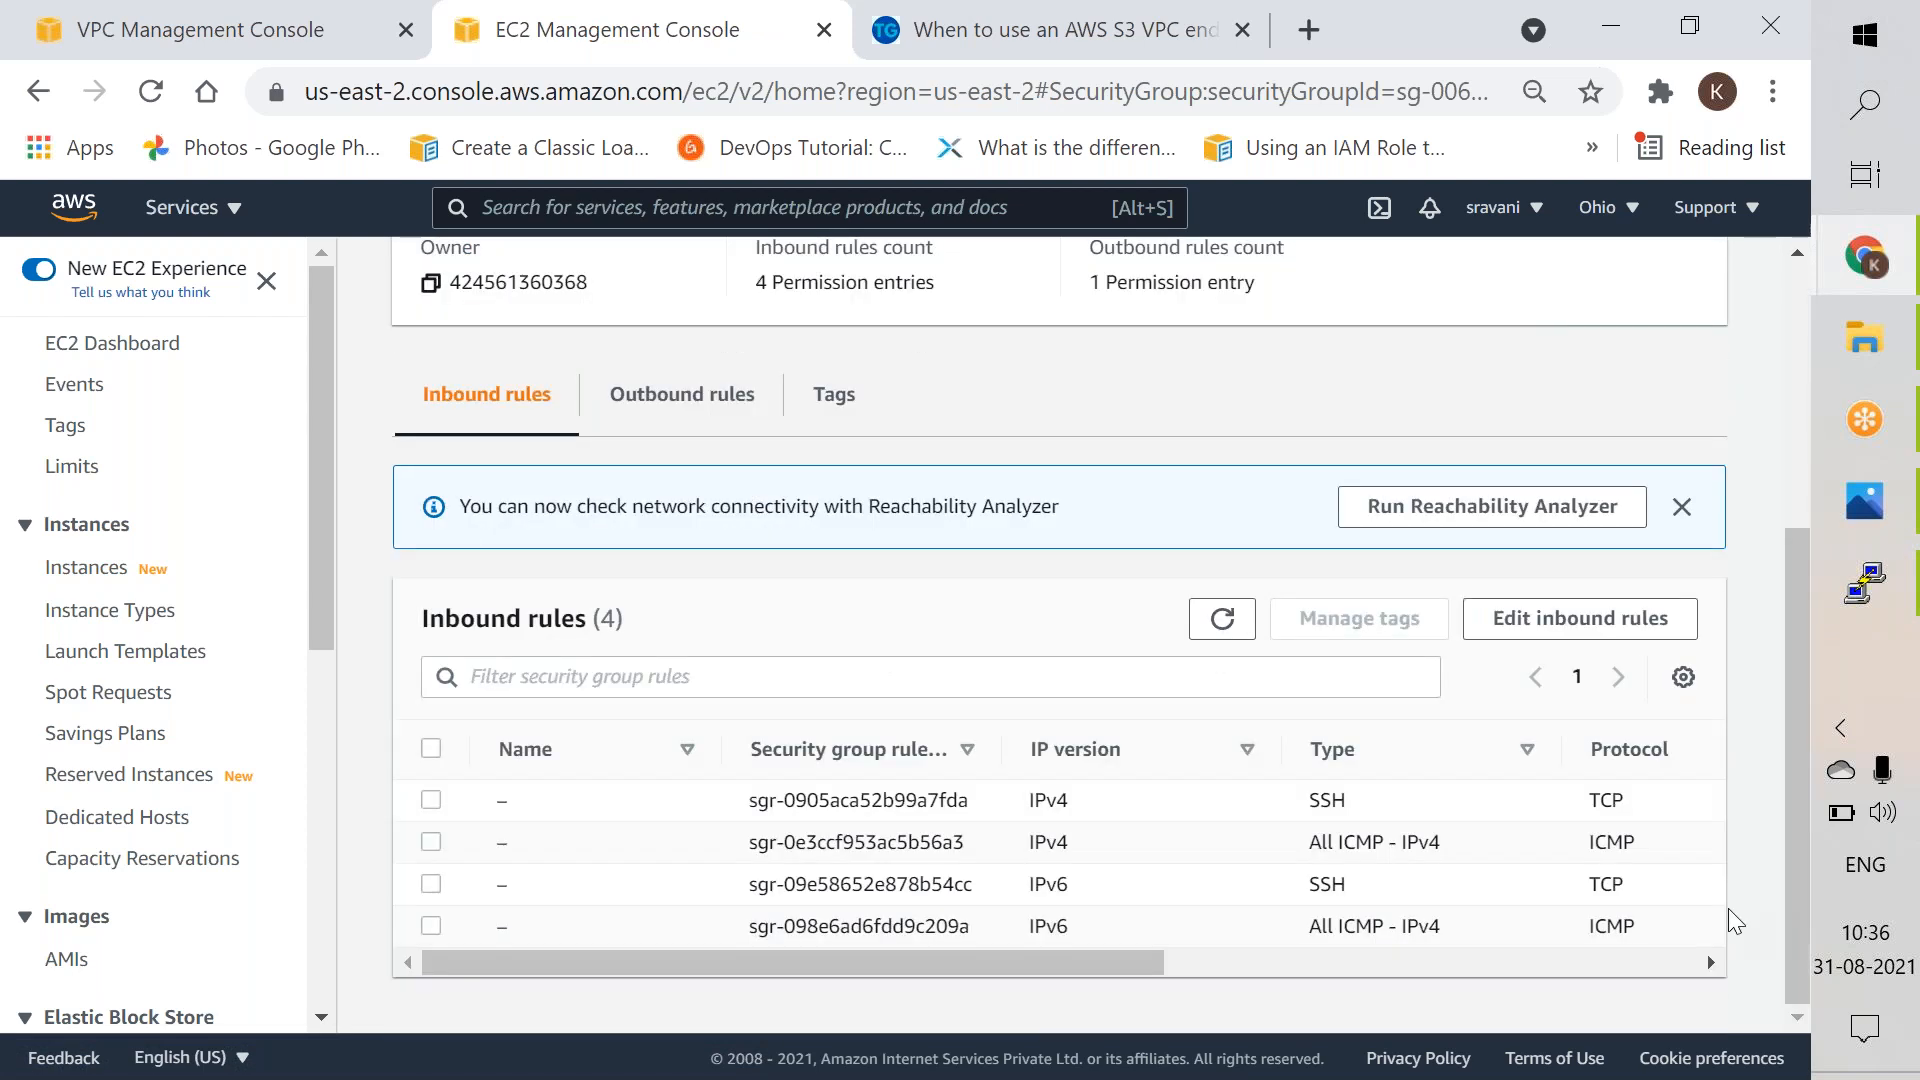
Step: Start editing the inbound rules of launch-wizard-5 and remove the 0.0.0.0/0 source from the first SSH rule
click(1580, 618)
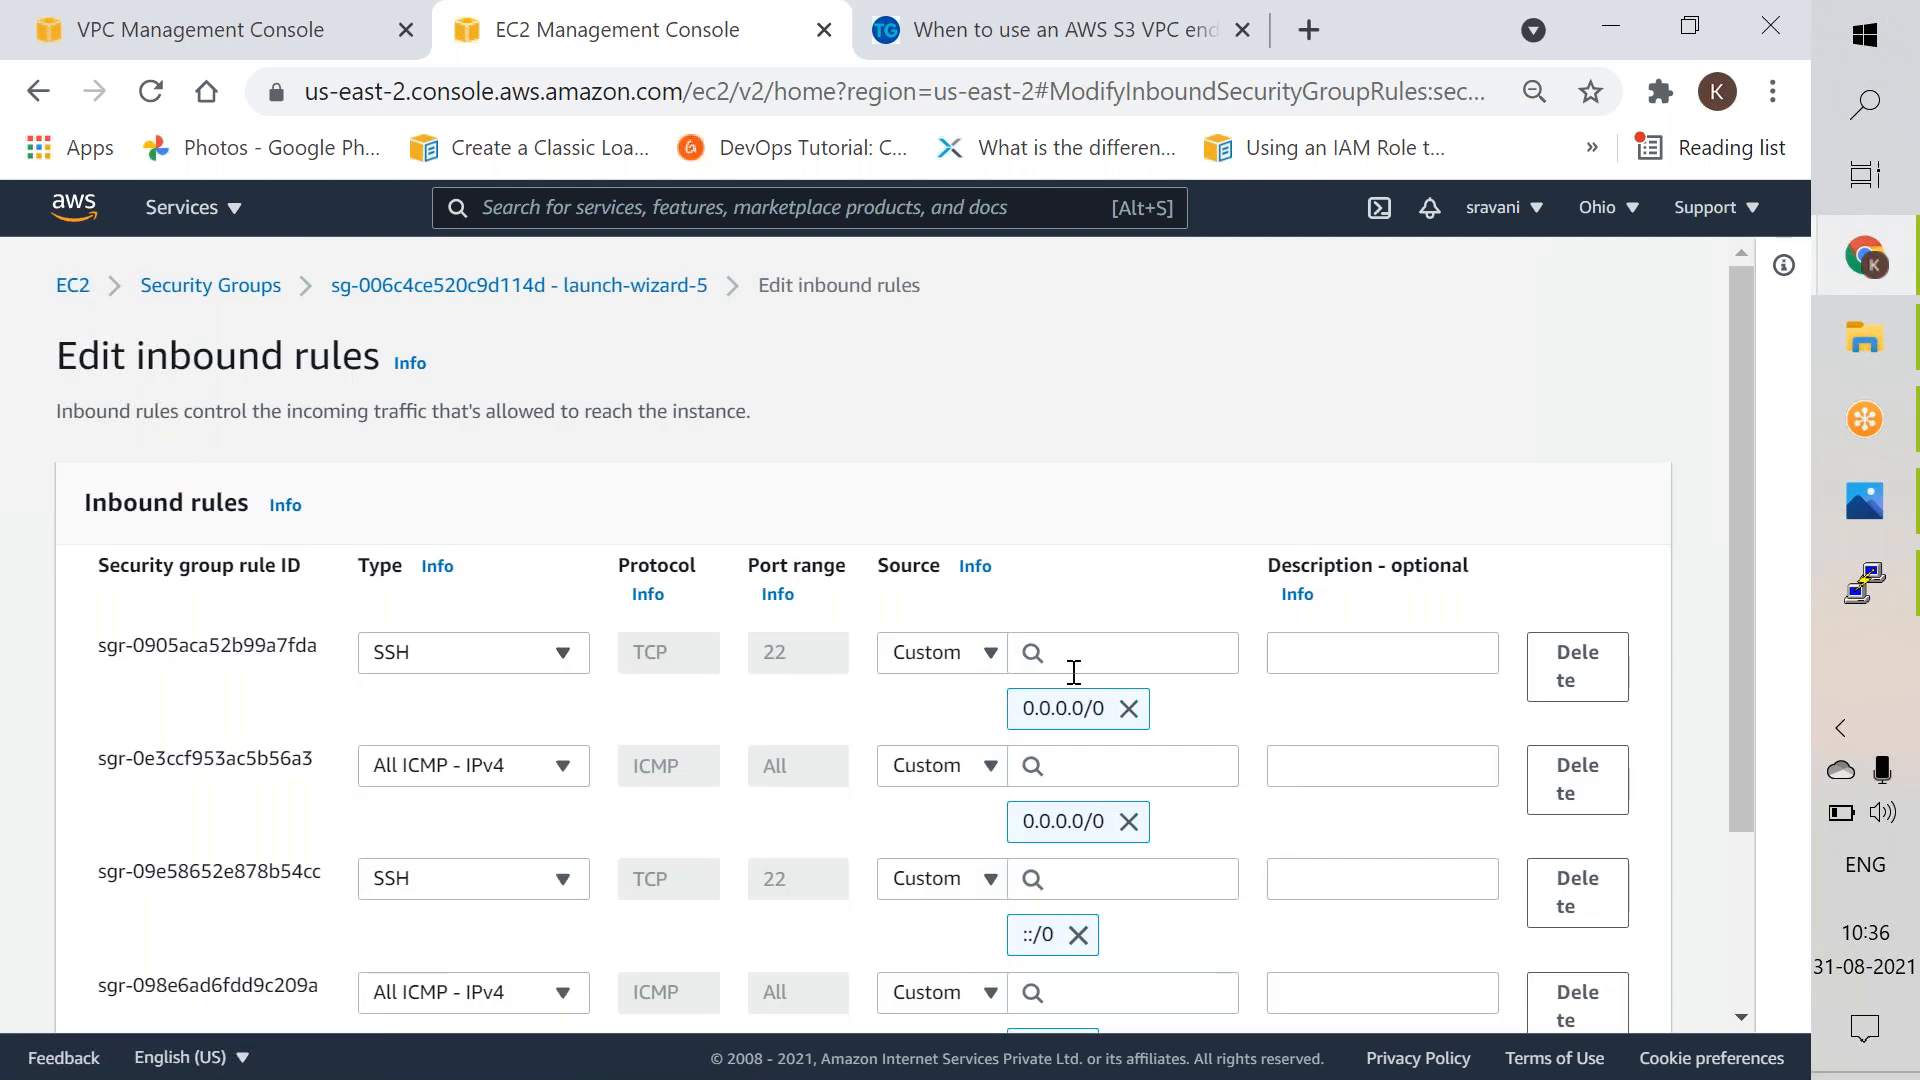
click(1128, 708)
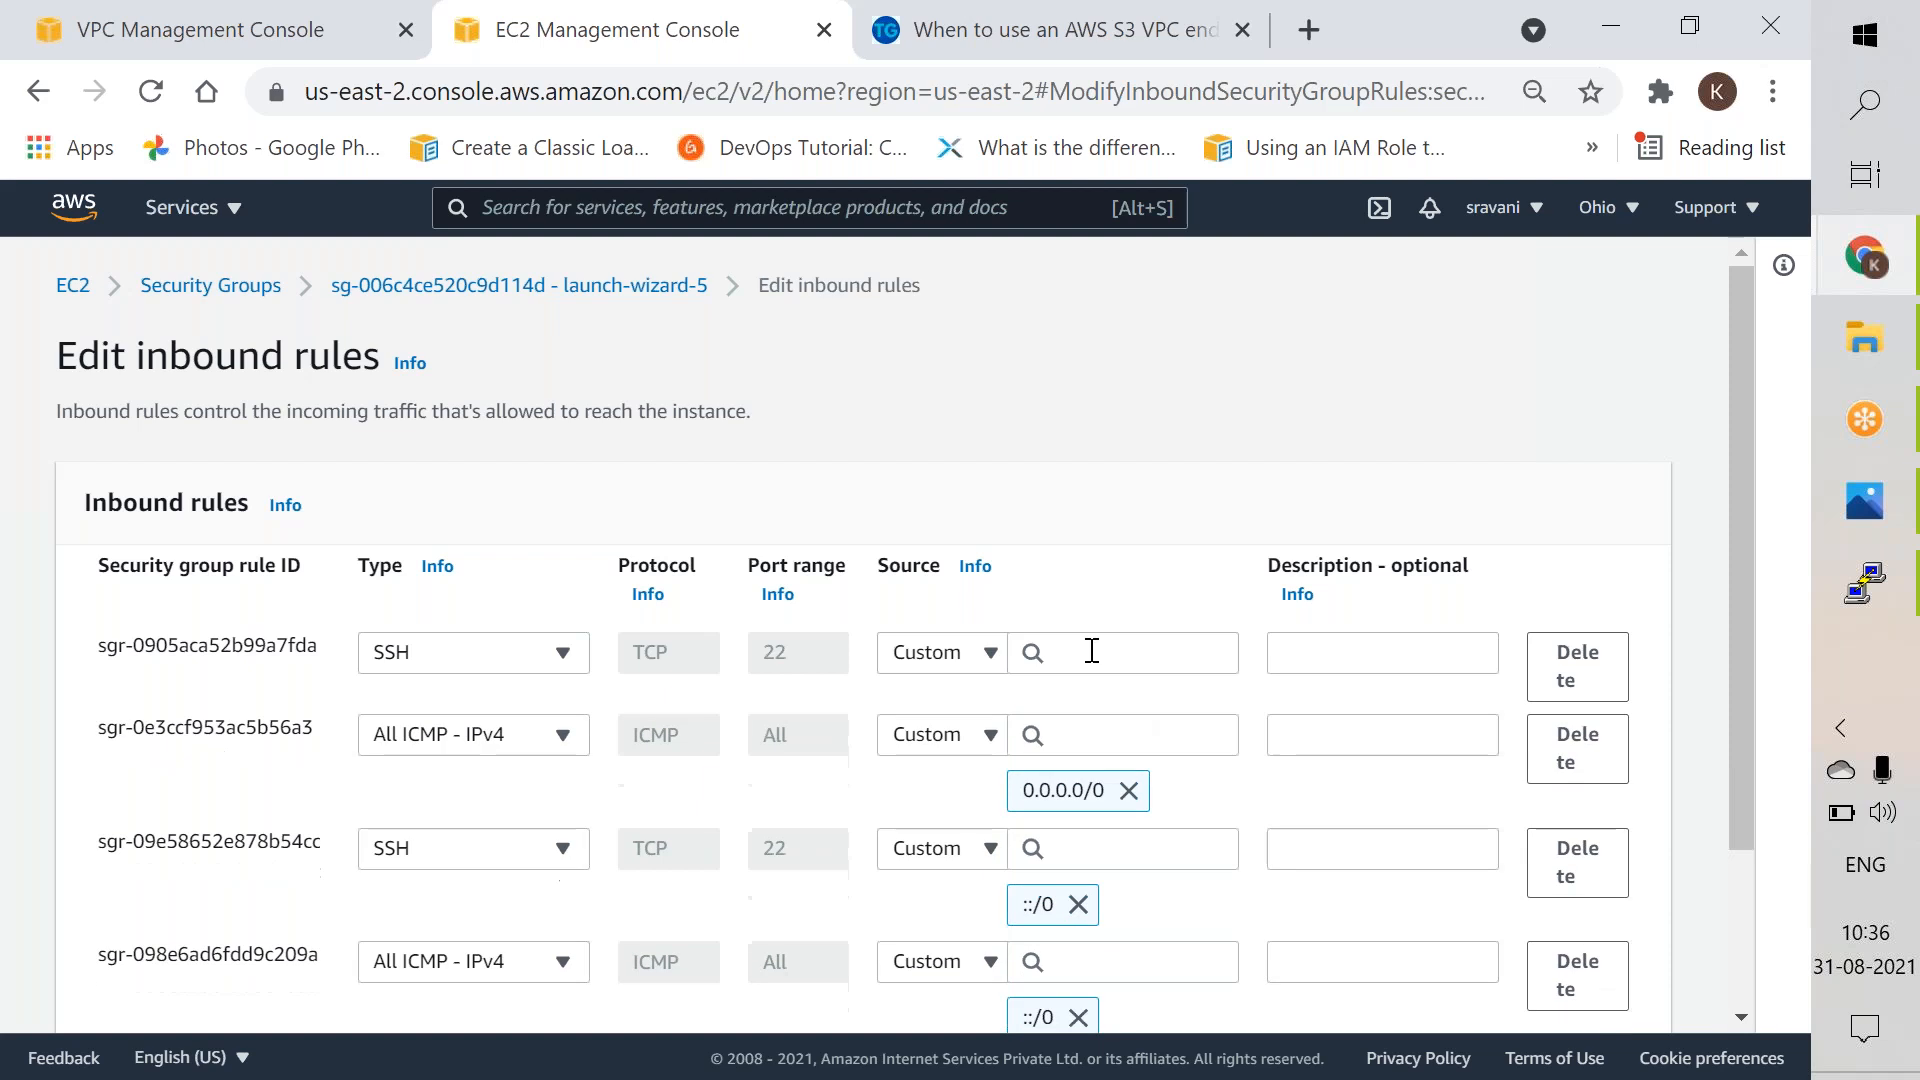
click(1088, 651)
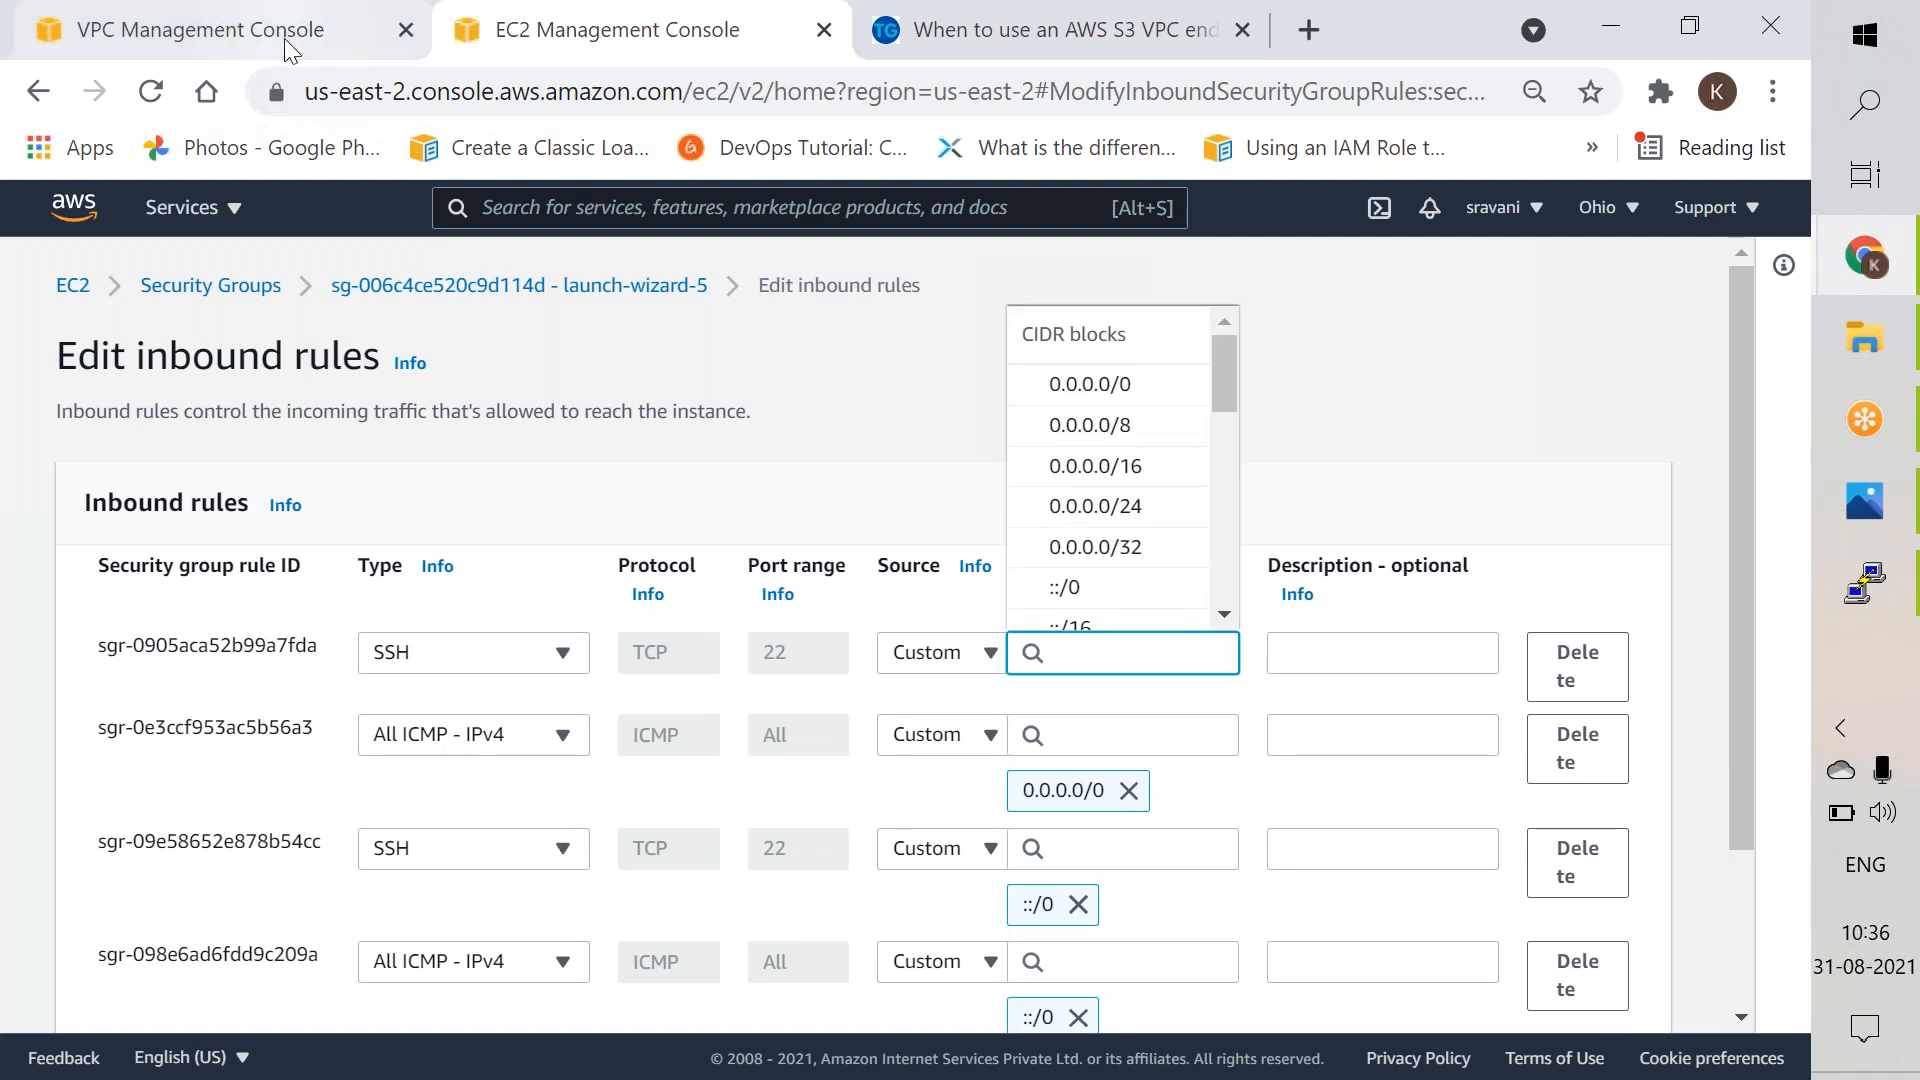
Step: Look up the IPv4 CIDR of publicsubnet-vpc-a in the VPC console's subnets, and return to the inbound rules being edited
click(280, 54)
click(1646, 637)
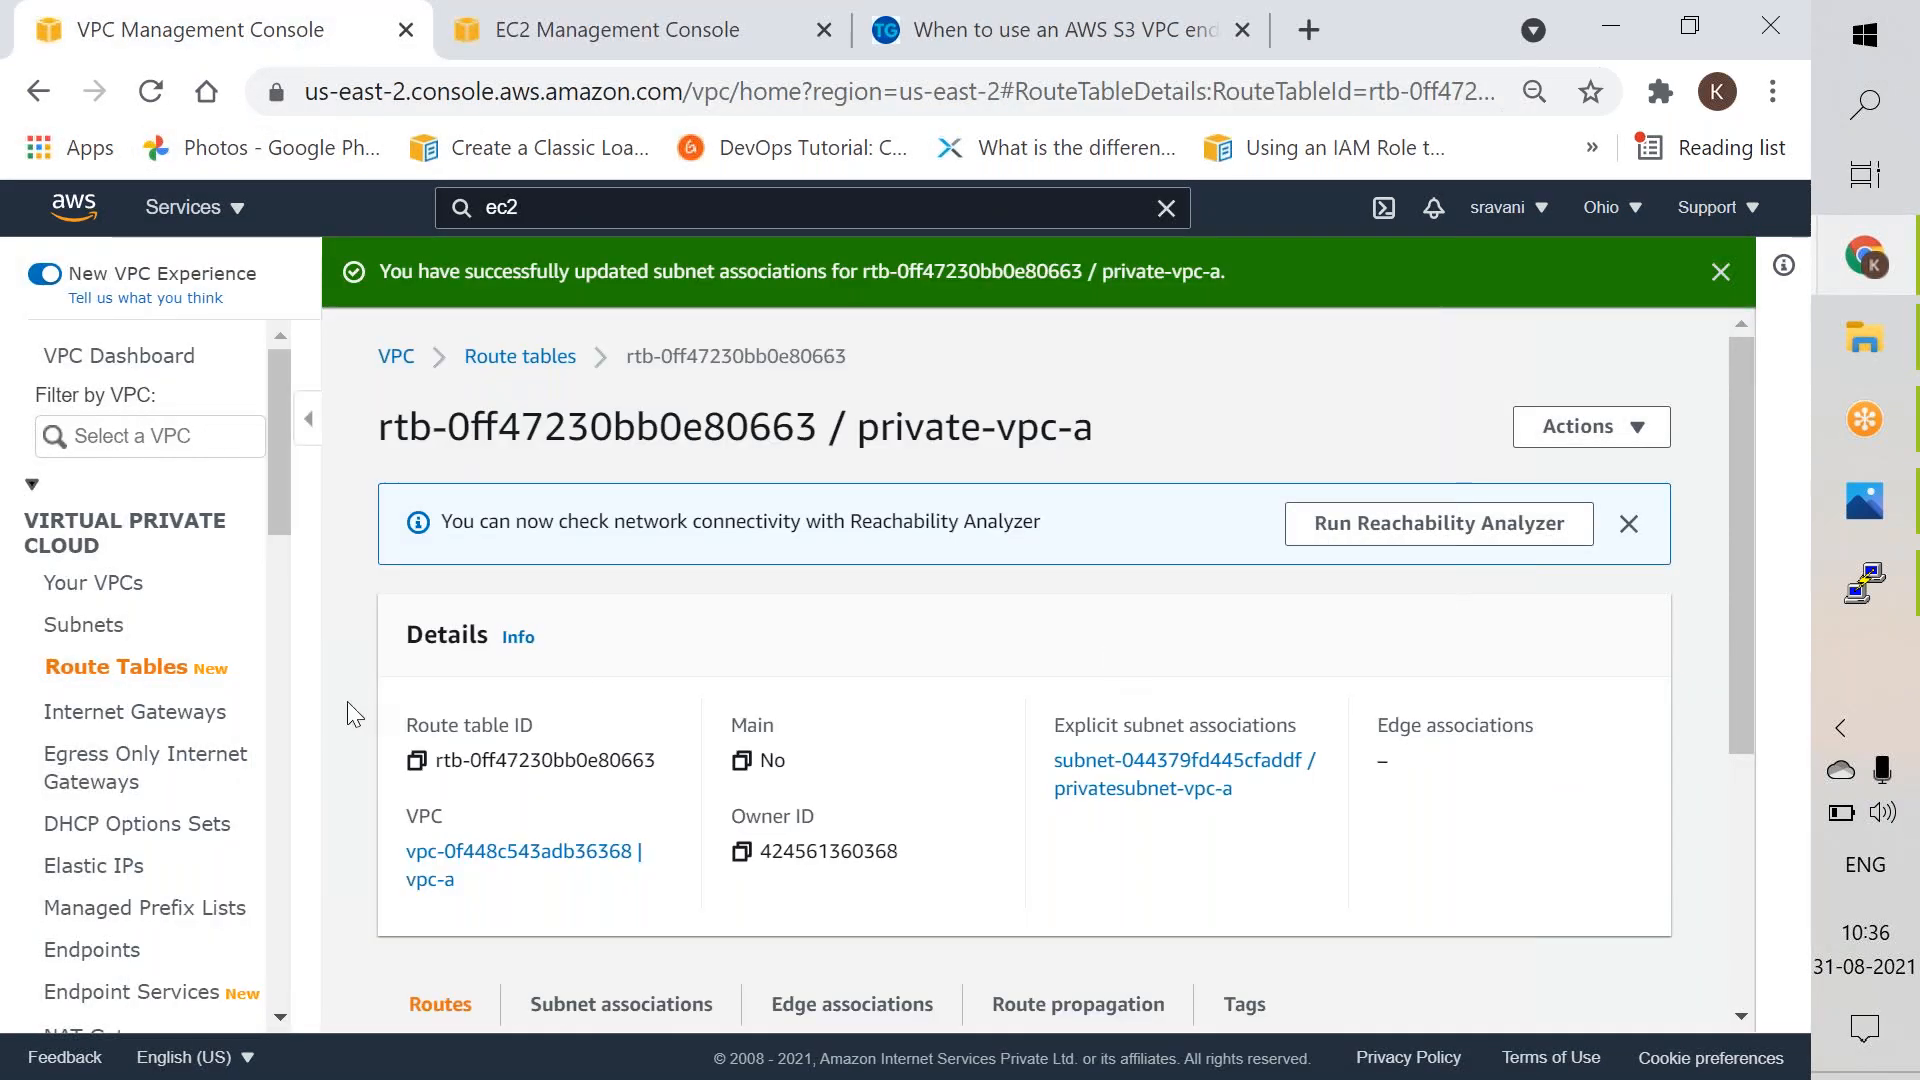
click(92, 625)
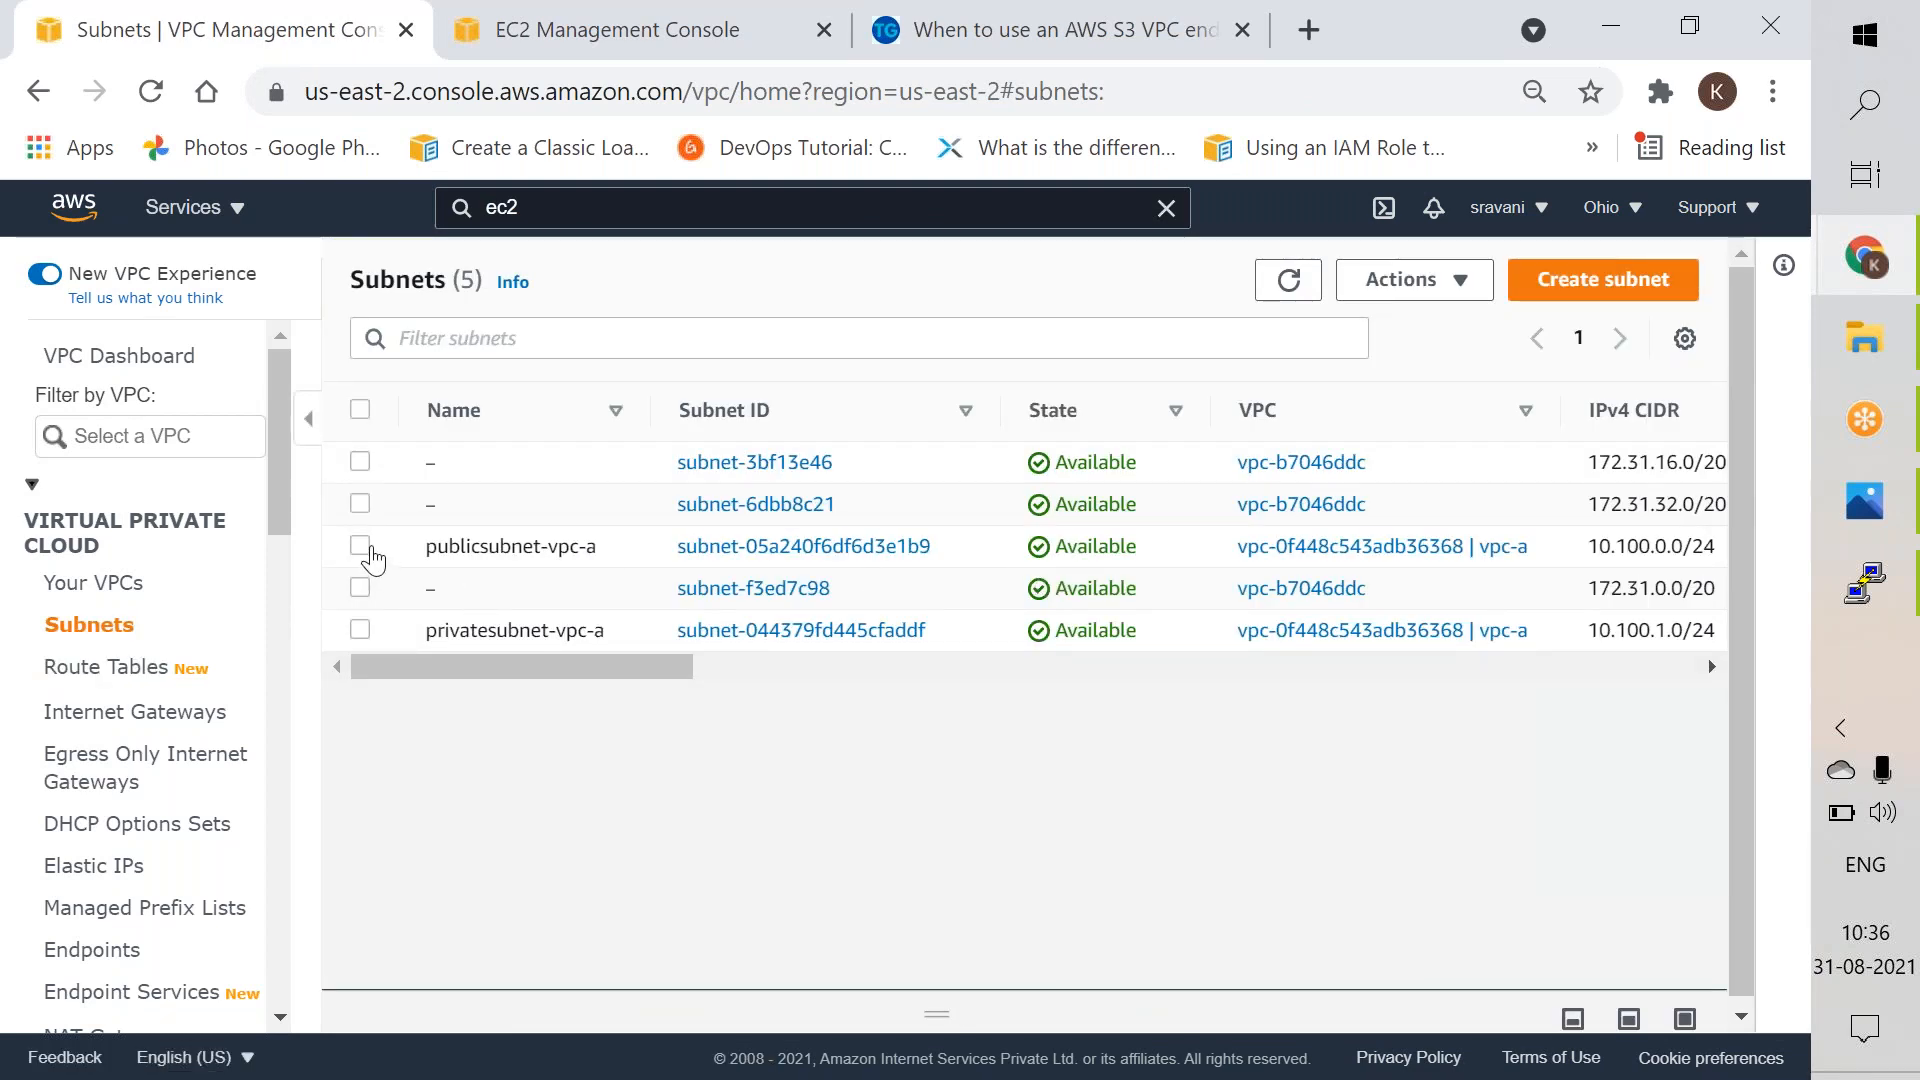
click(362, 547)
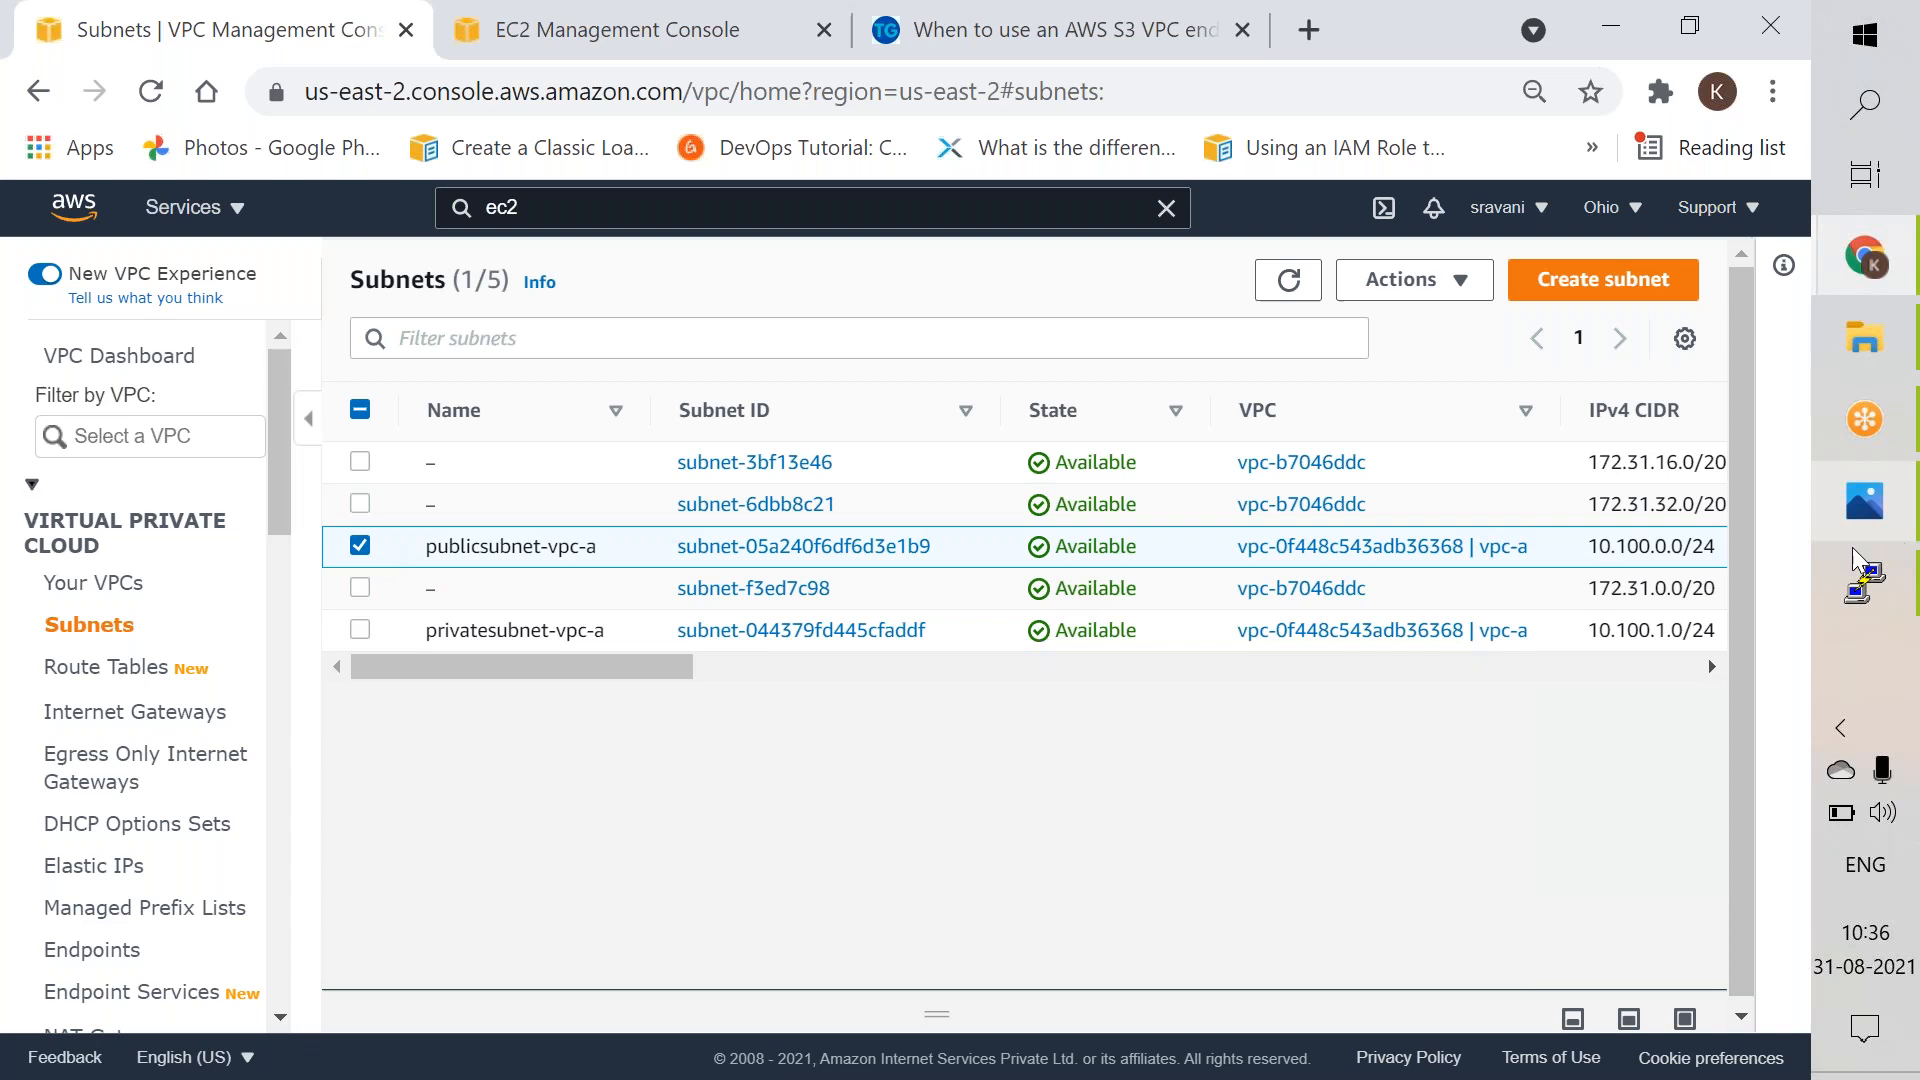
click(538, 45)
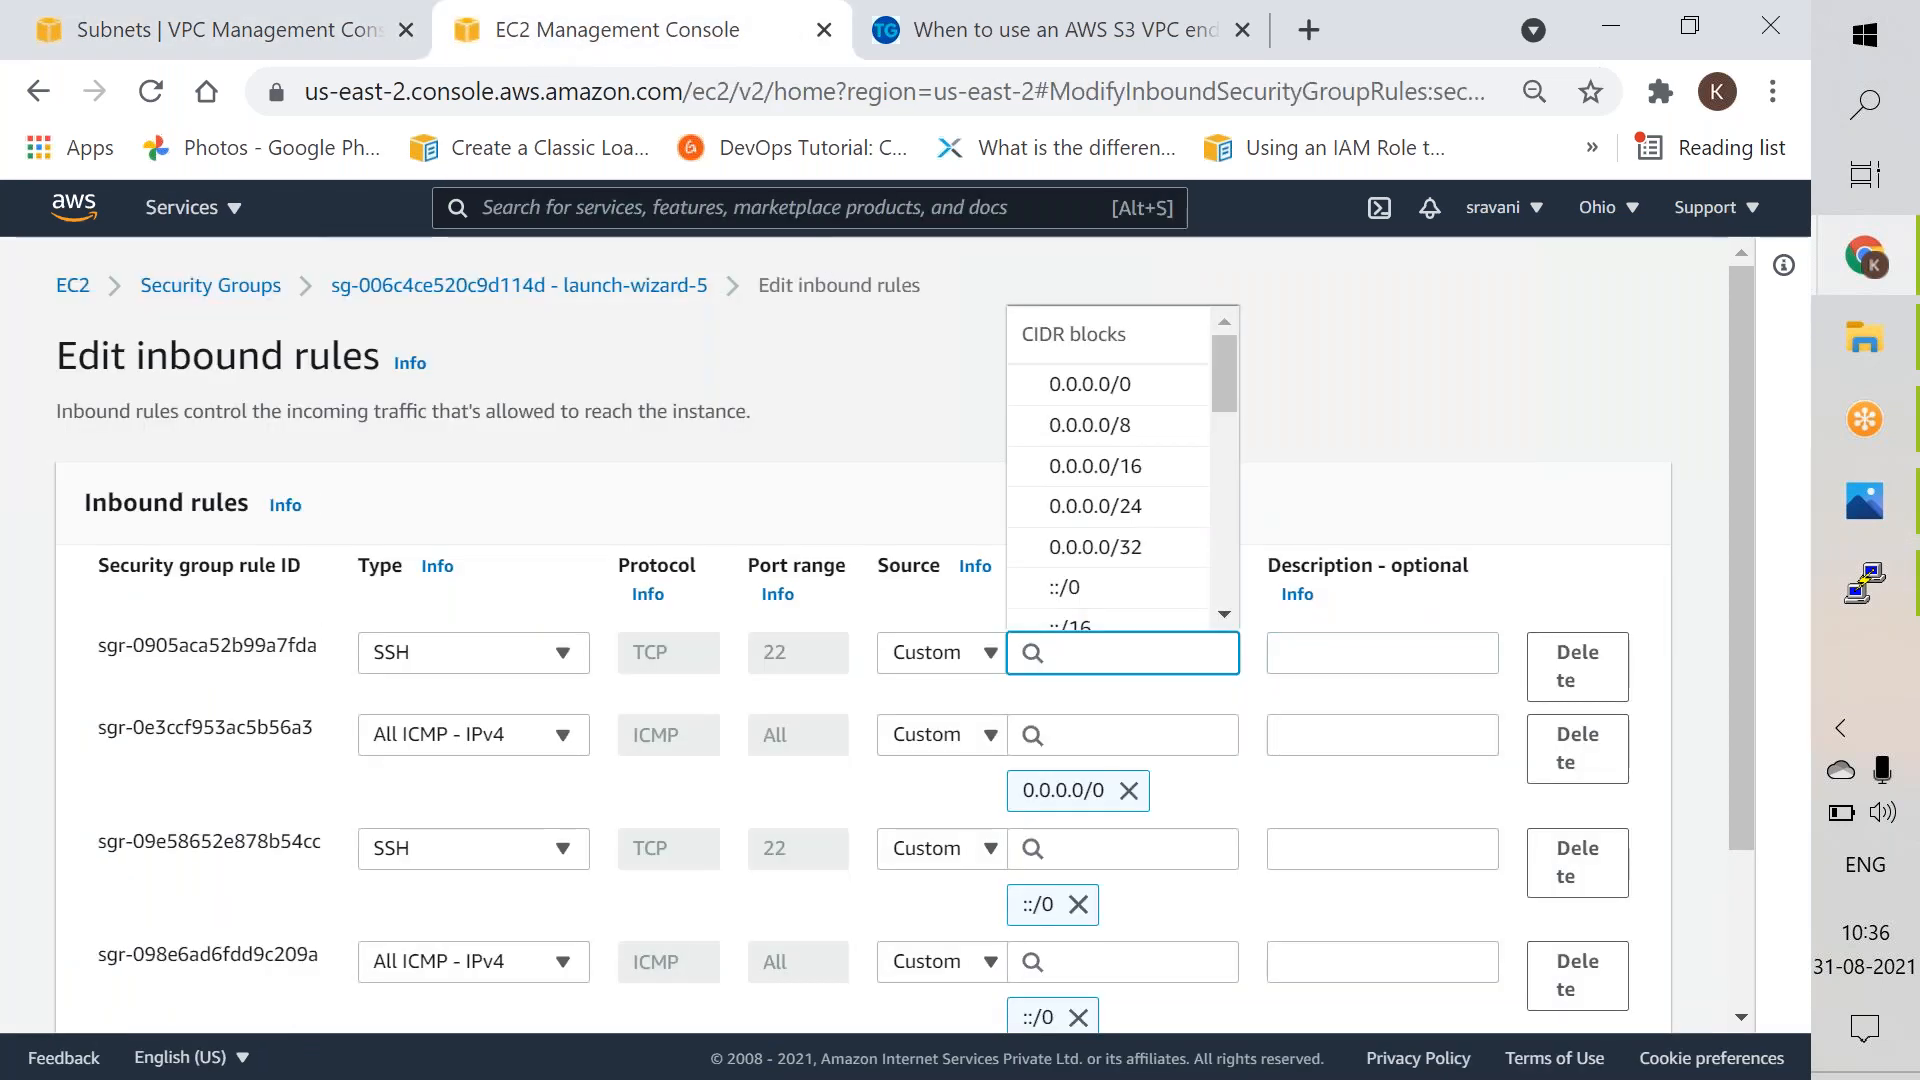
Step: Set the source of the first SSH rule and of the first All ICMP - IPv4 rule to 10.100.0.0/24
text(10.100)
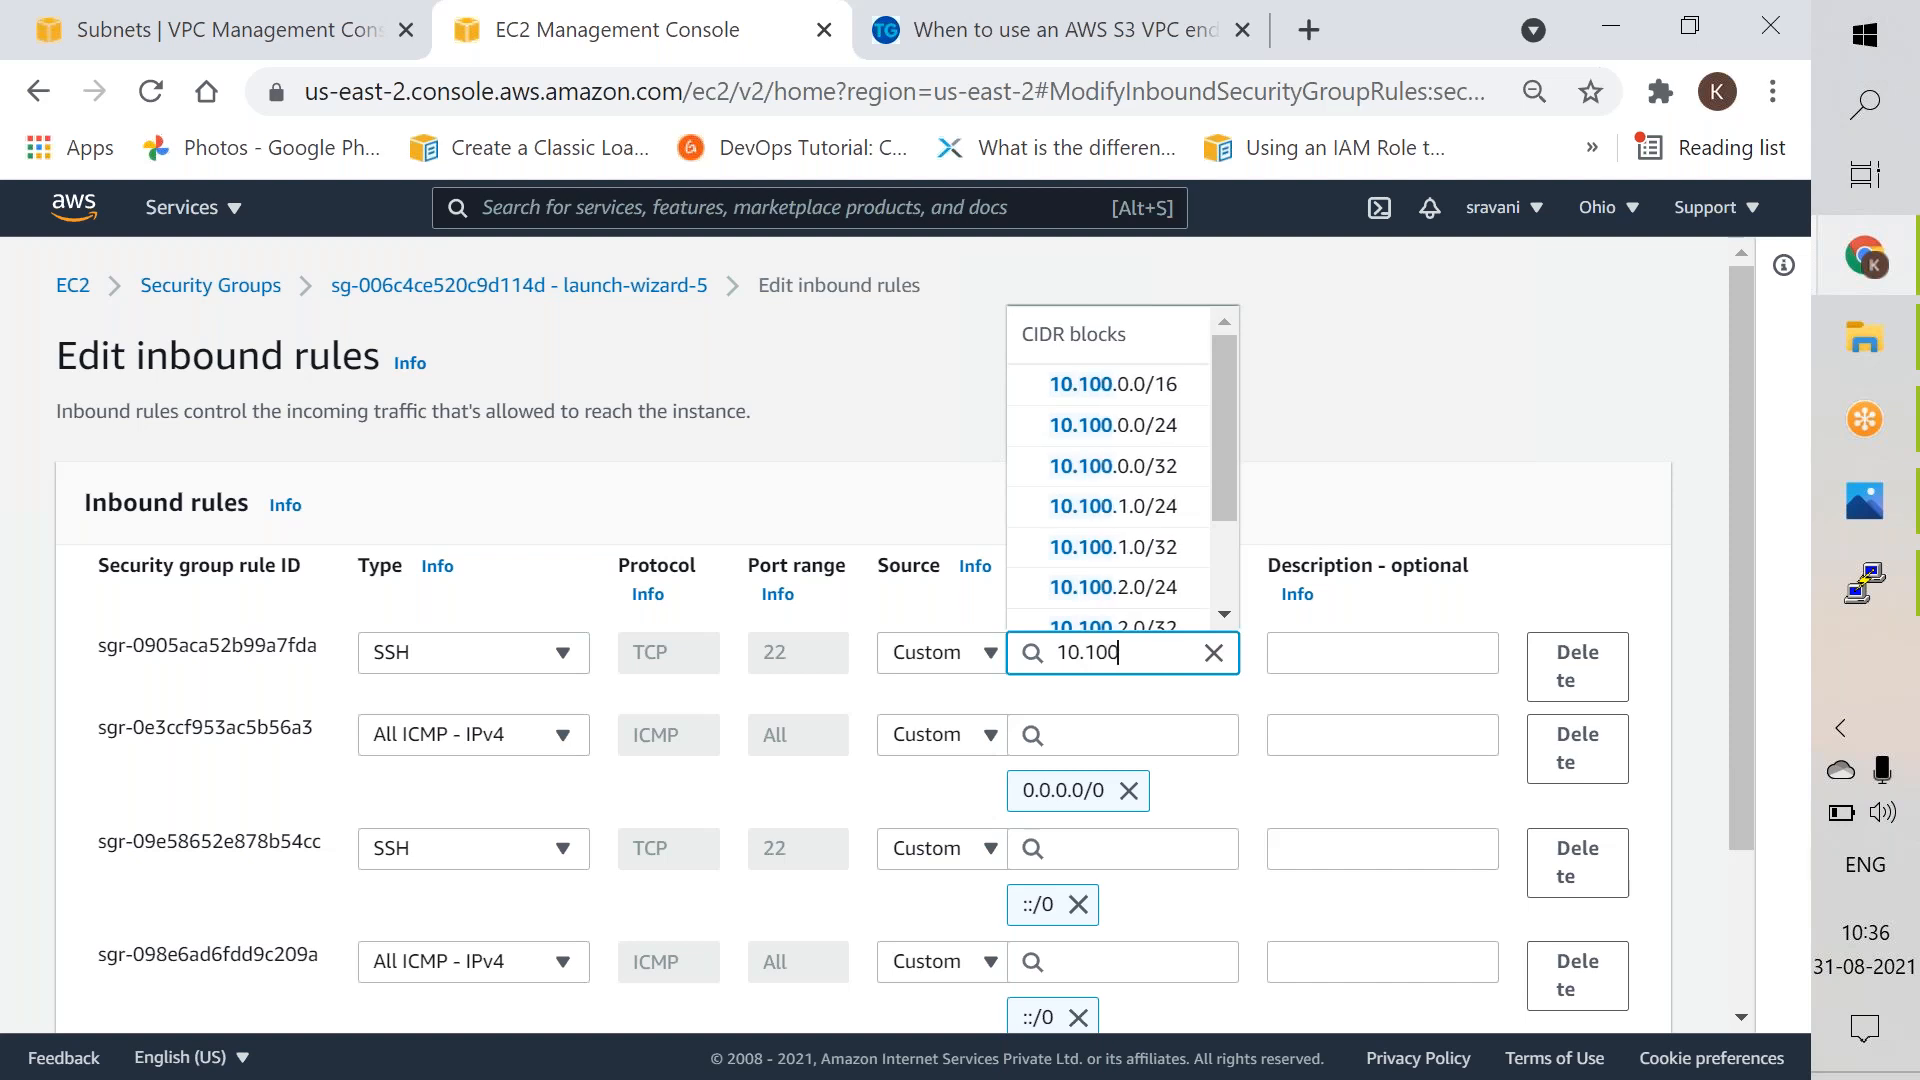
text(.0.0/24)
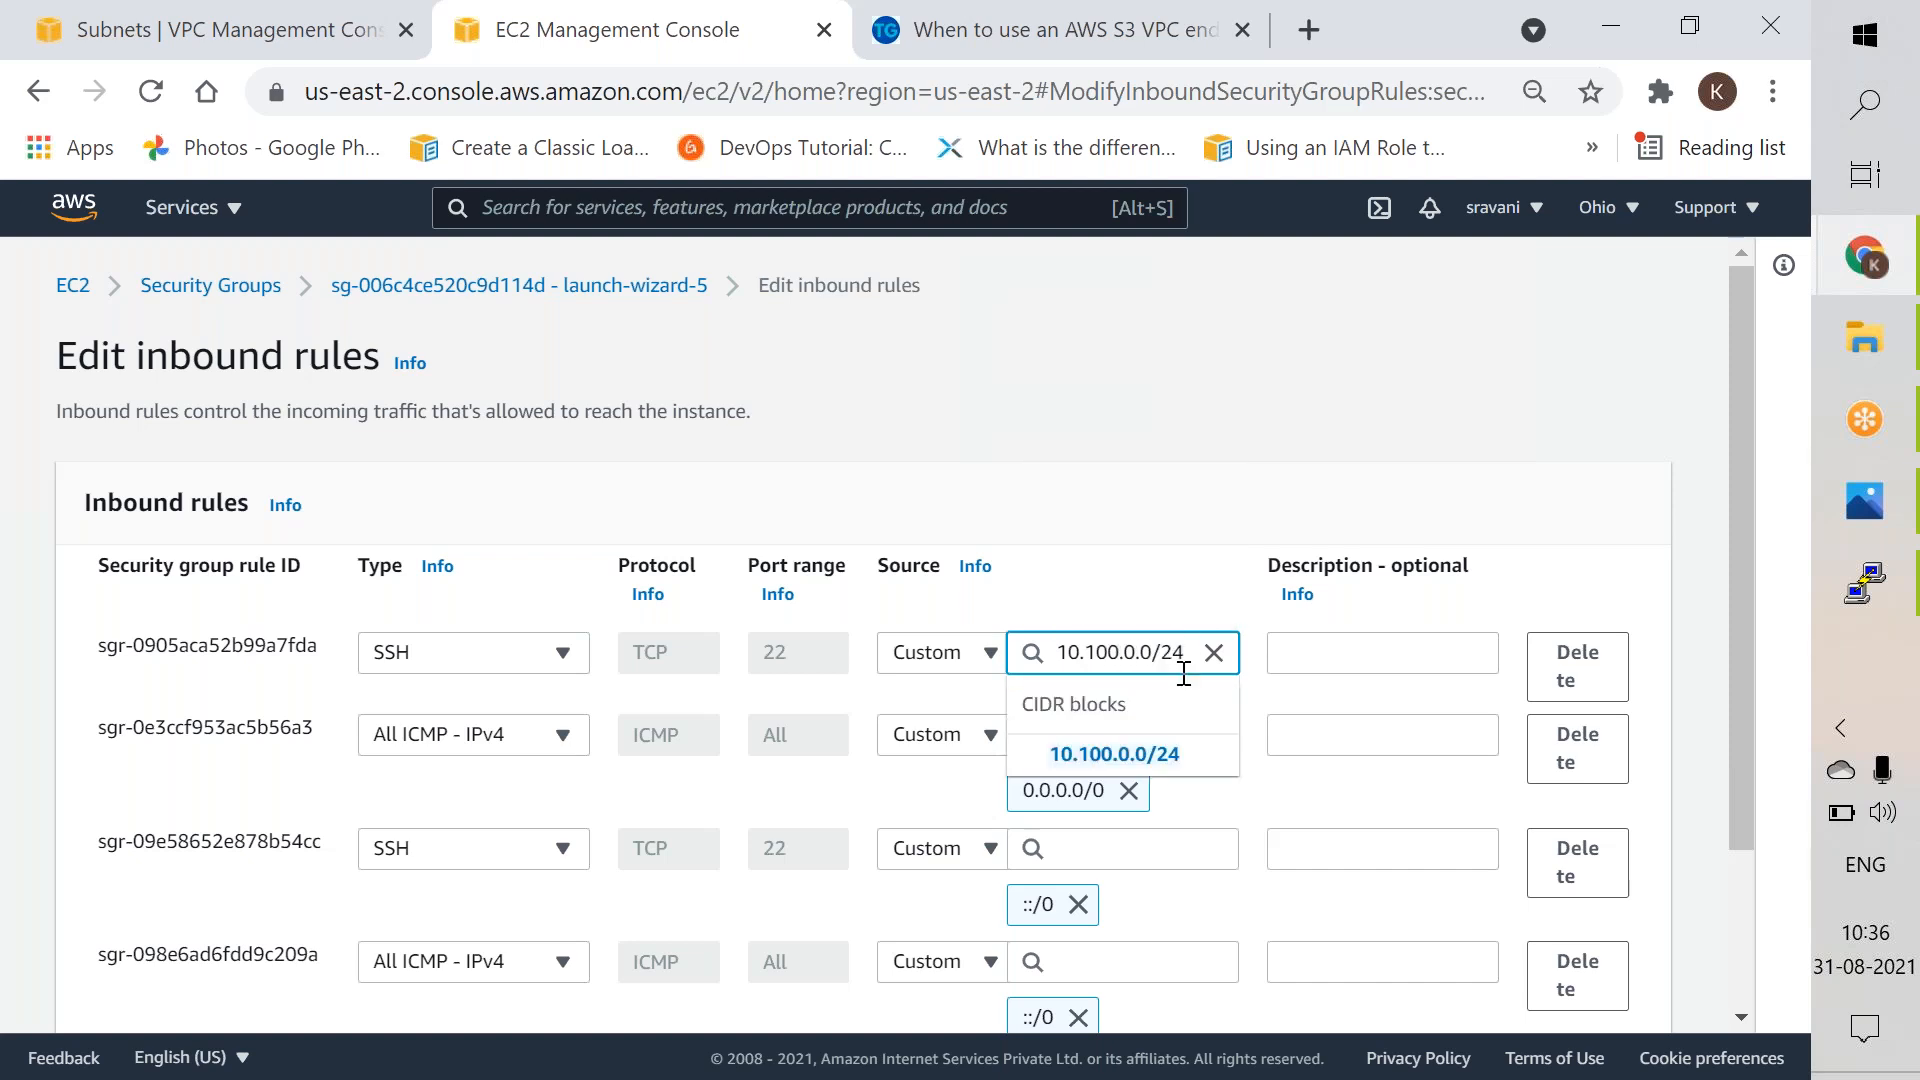
click(1150, 756)
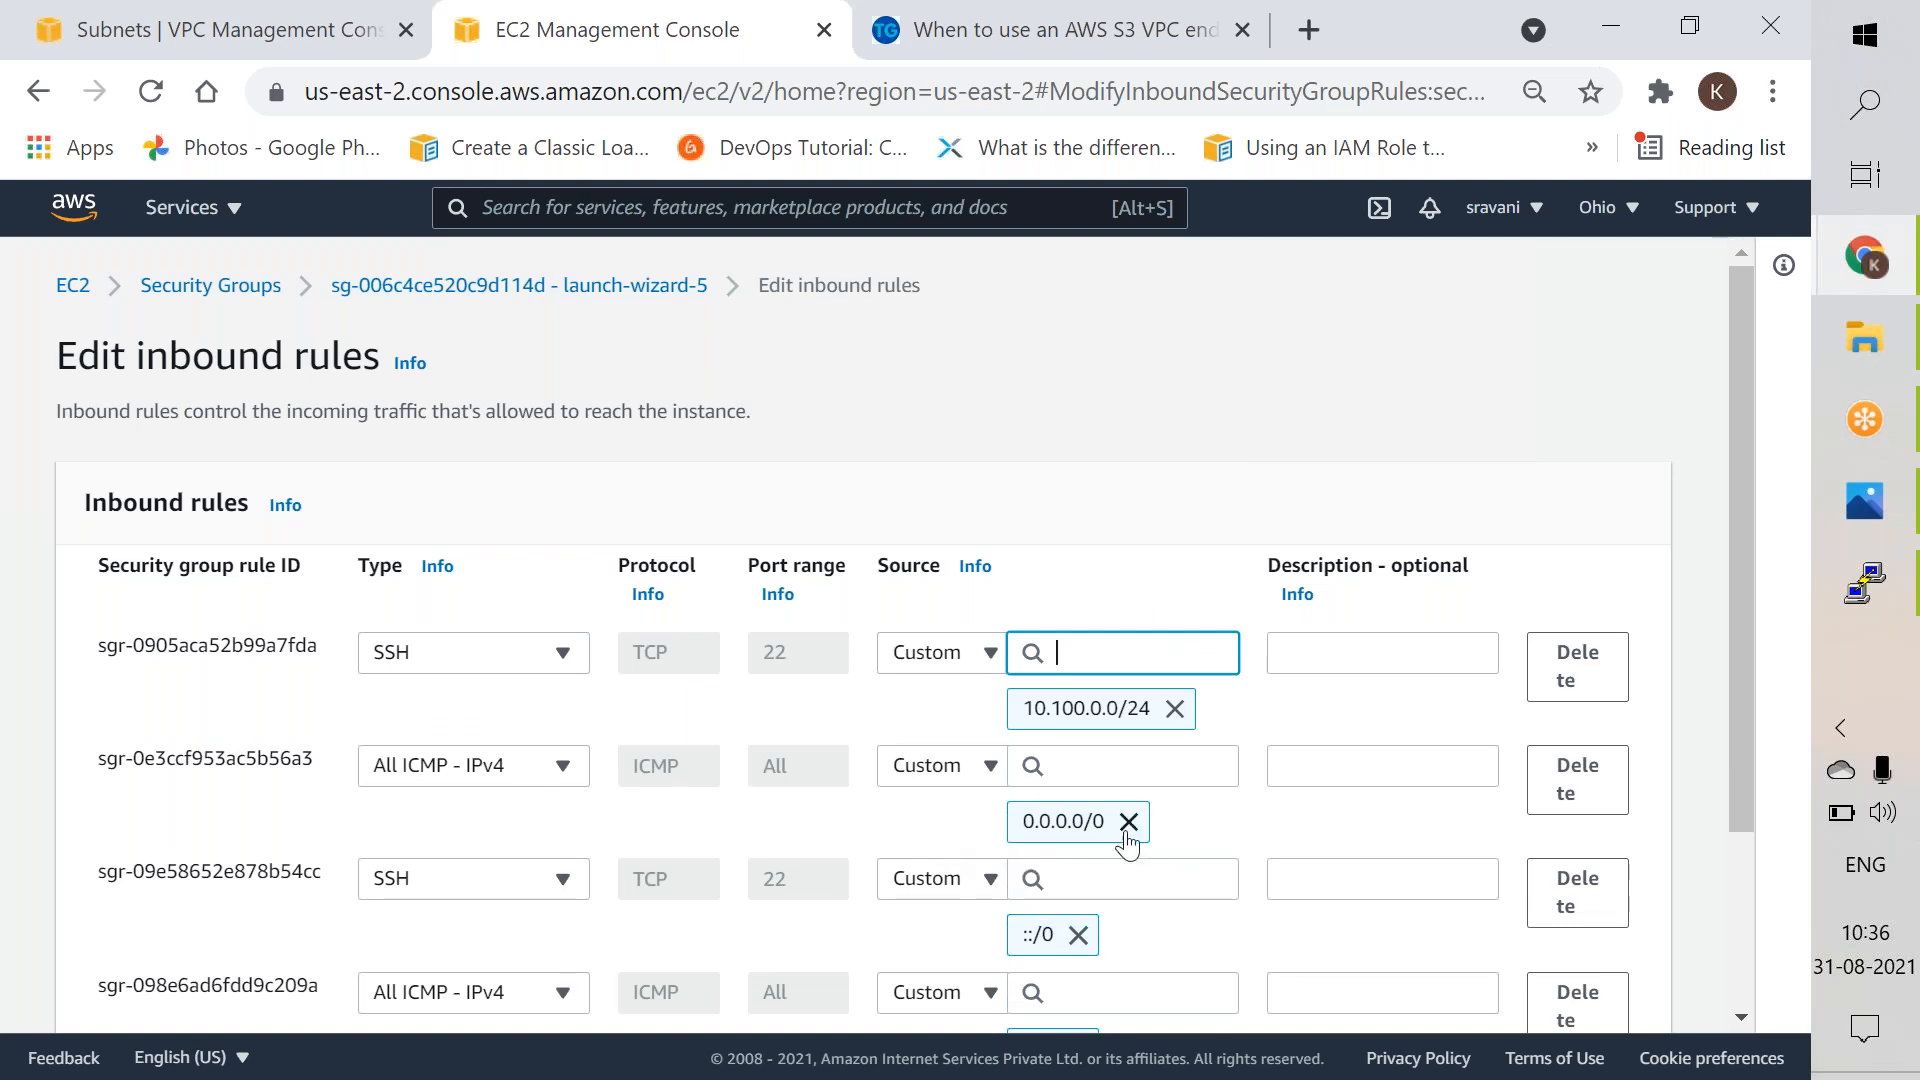
click(1127, 821)
click(1110, 766)
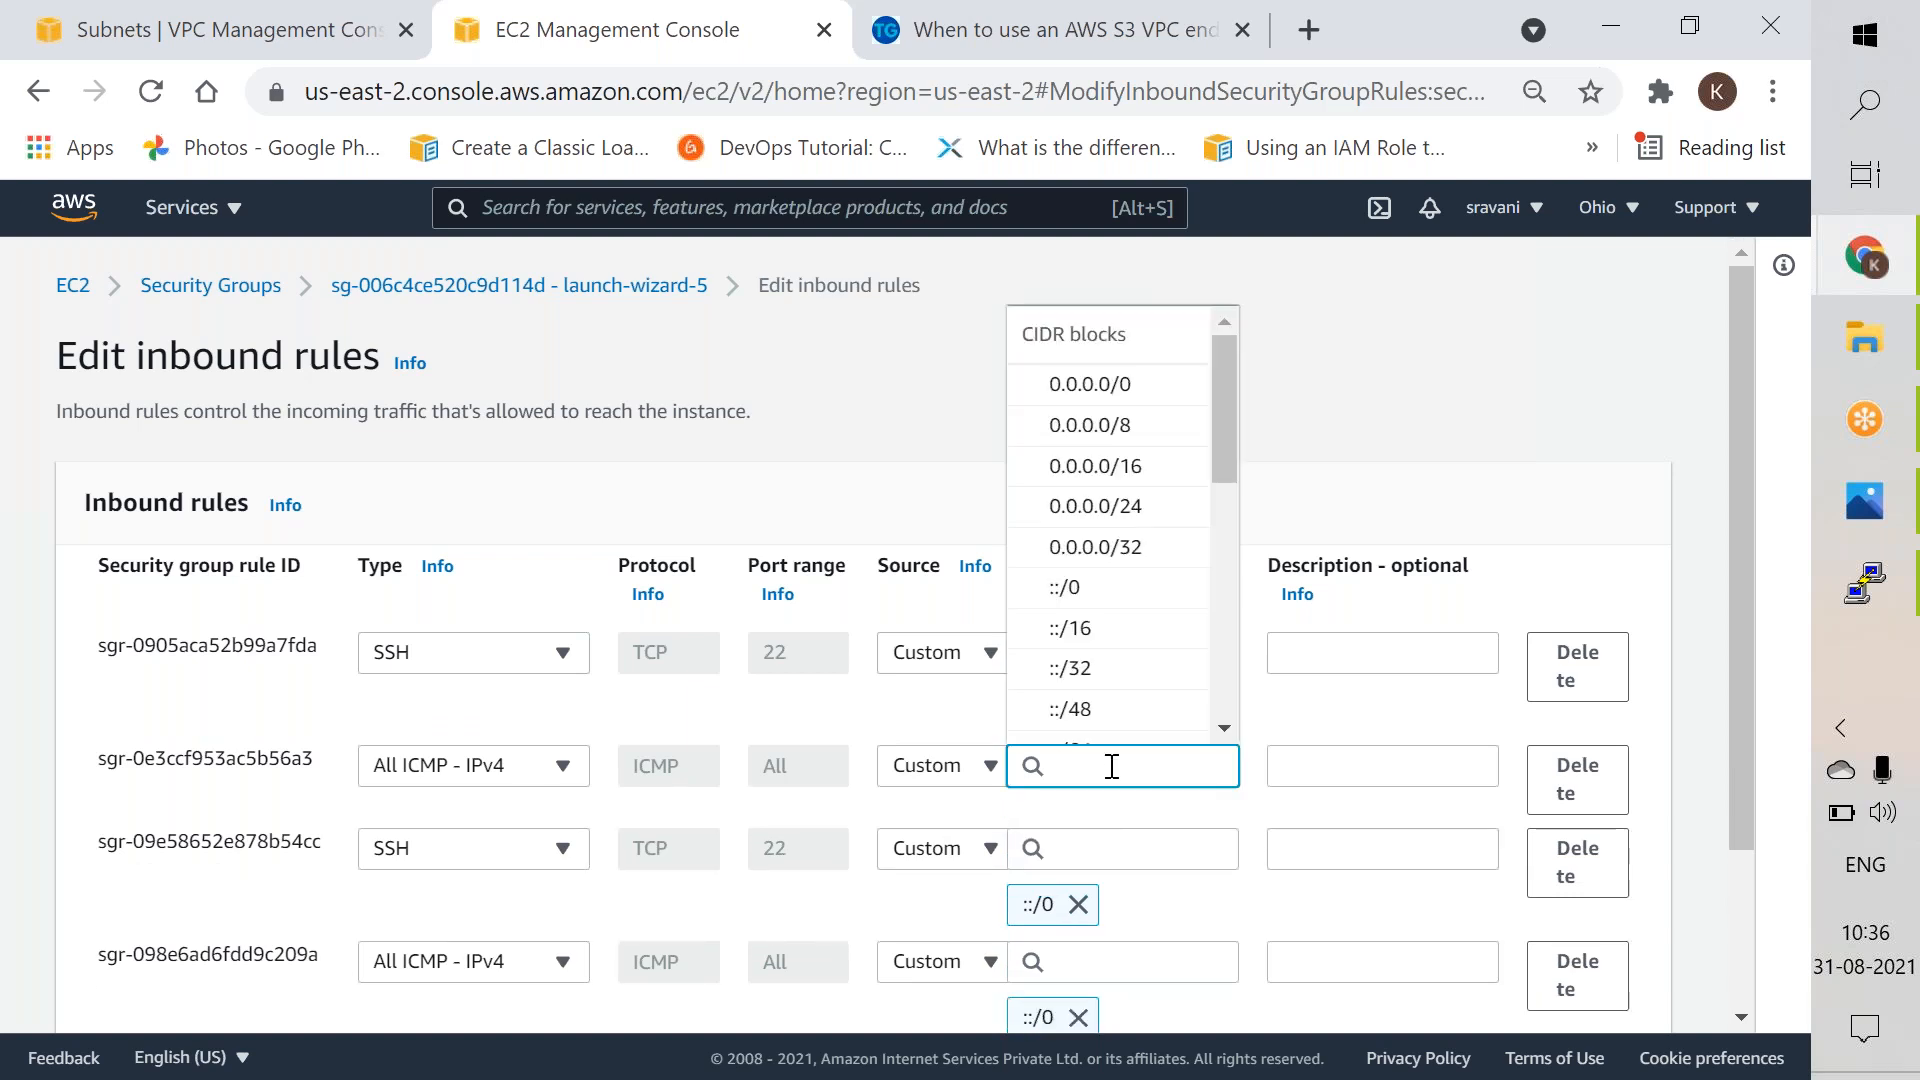
text(10.100.0.0/24)
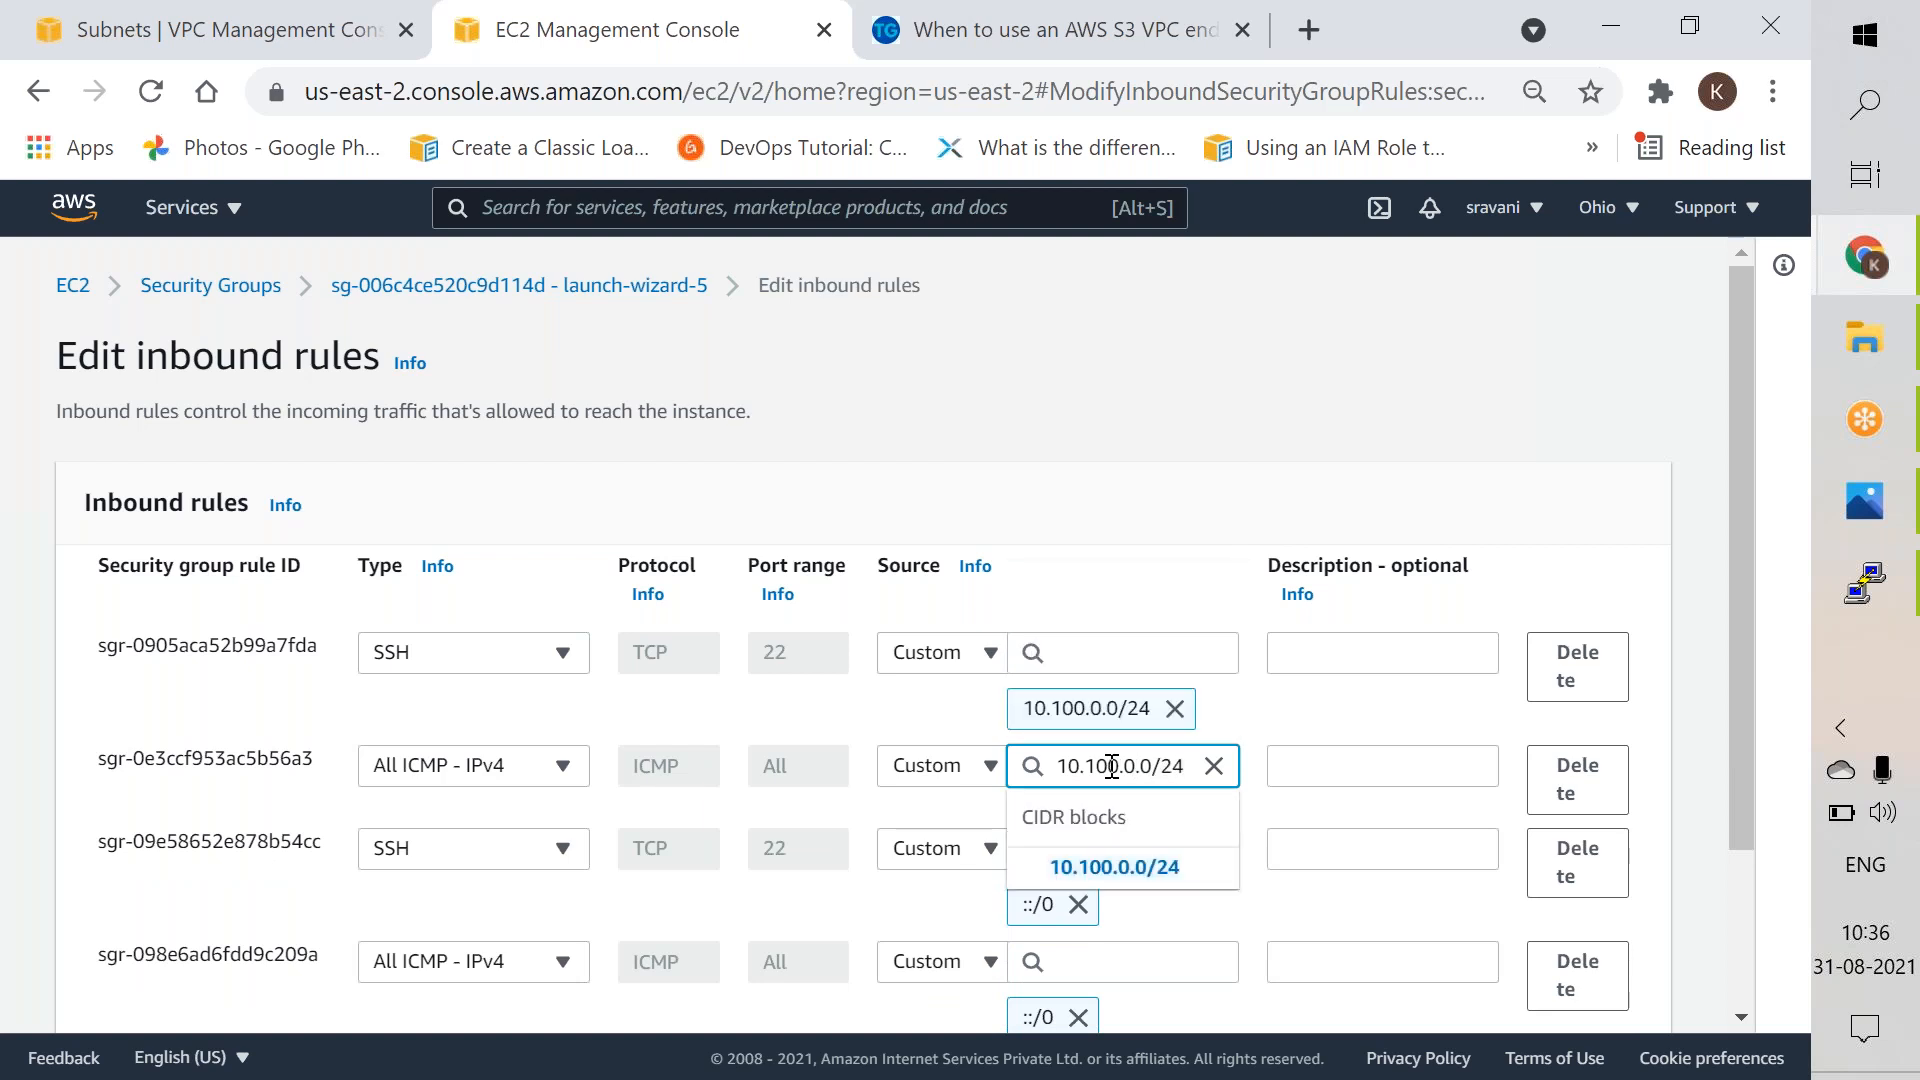
click(1120, 866)
Step: Delete the SSH and All ICMP - IPv4 inbound rules that have the source ::/0
click(1078, 934)
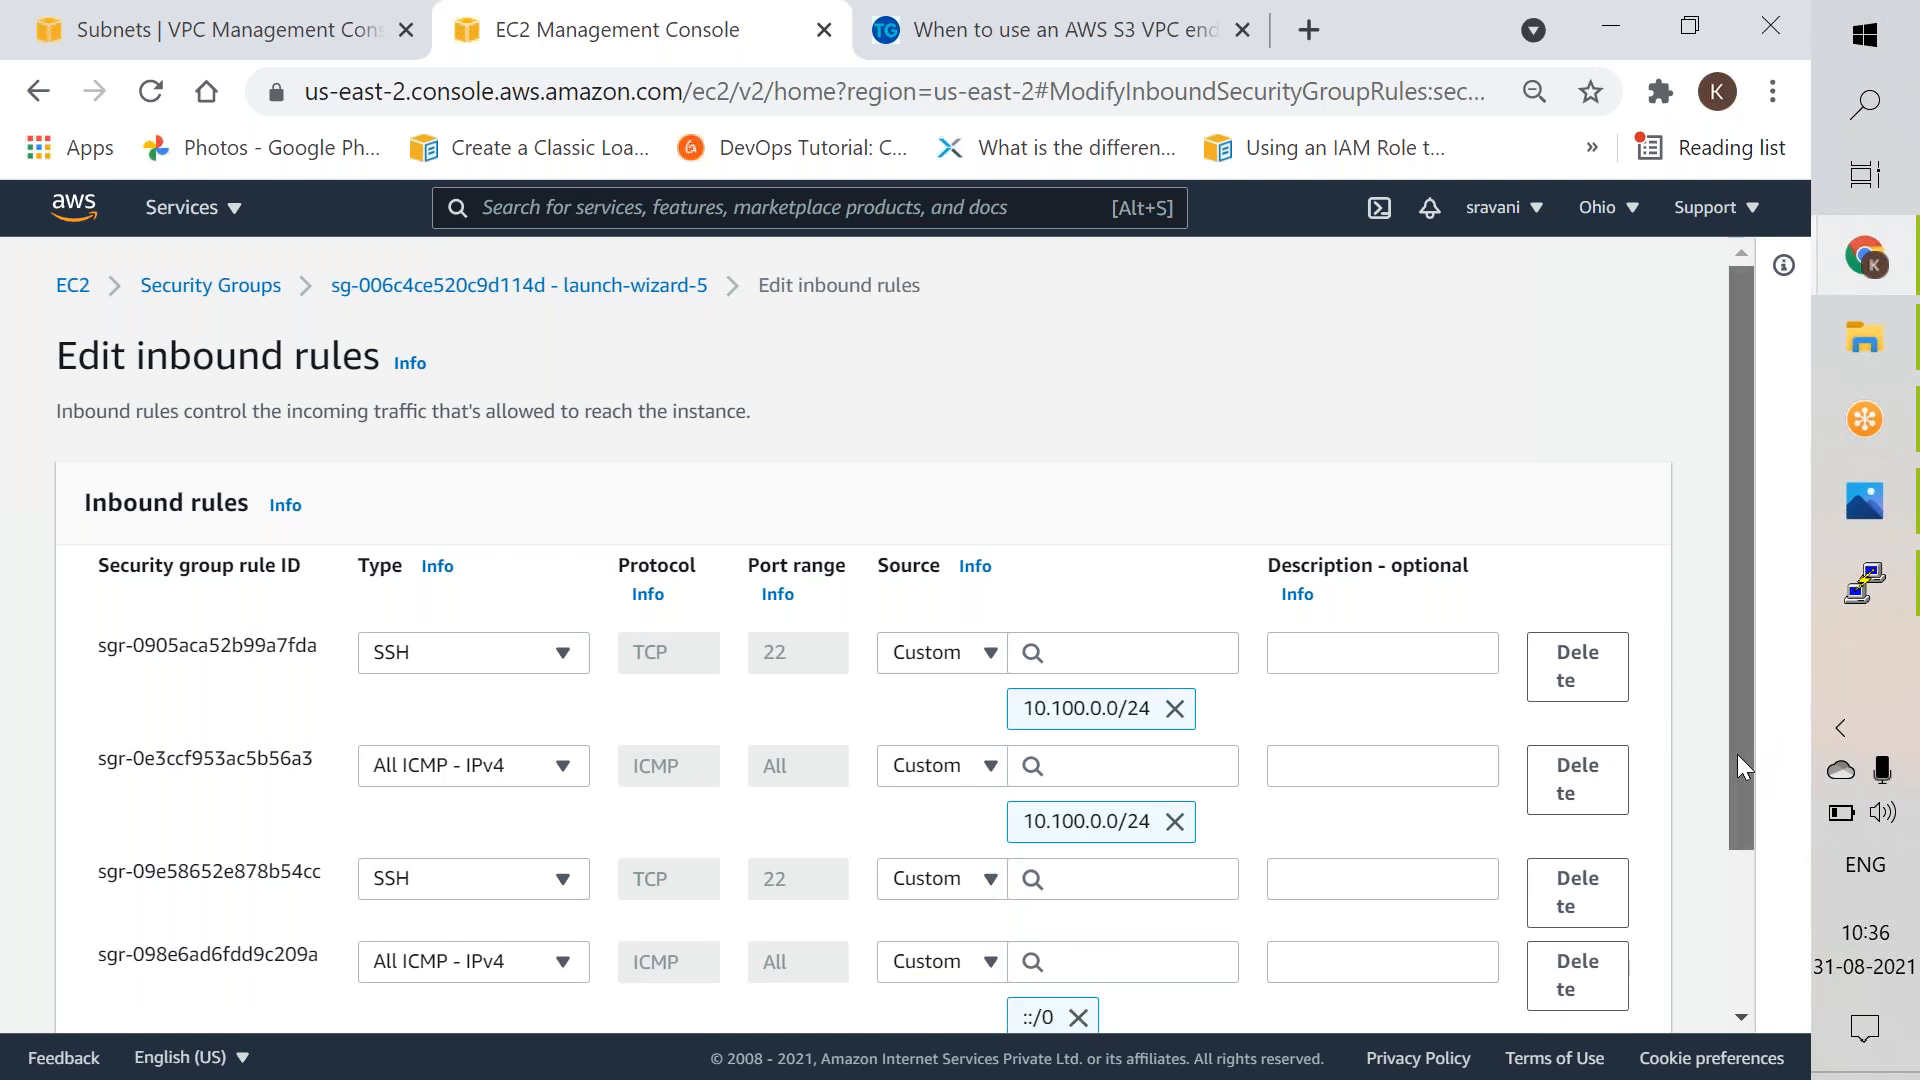
scroll(900, 720, down, 3)
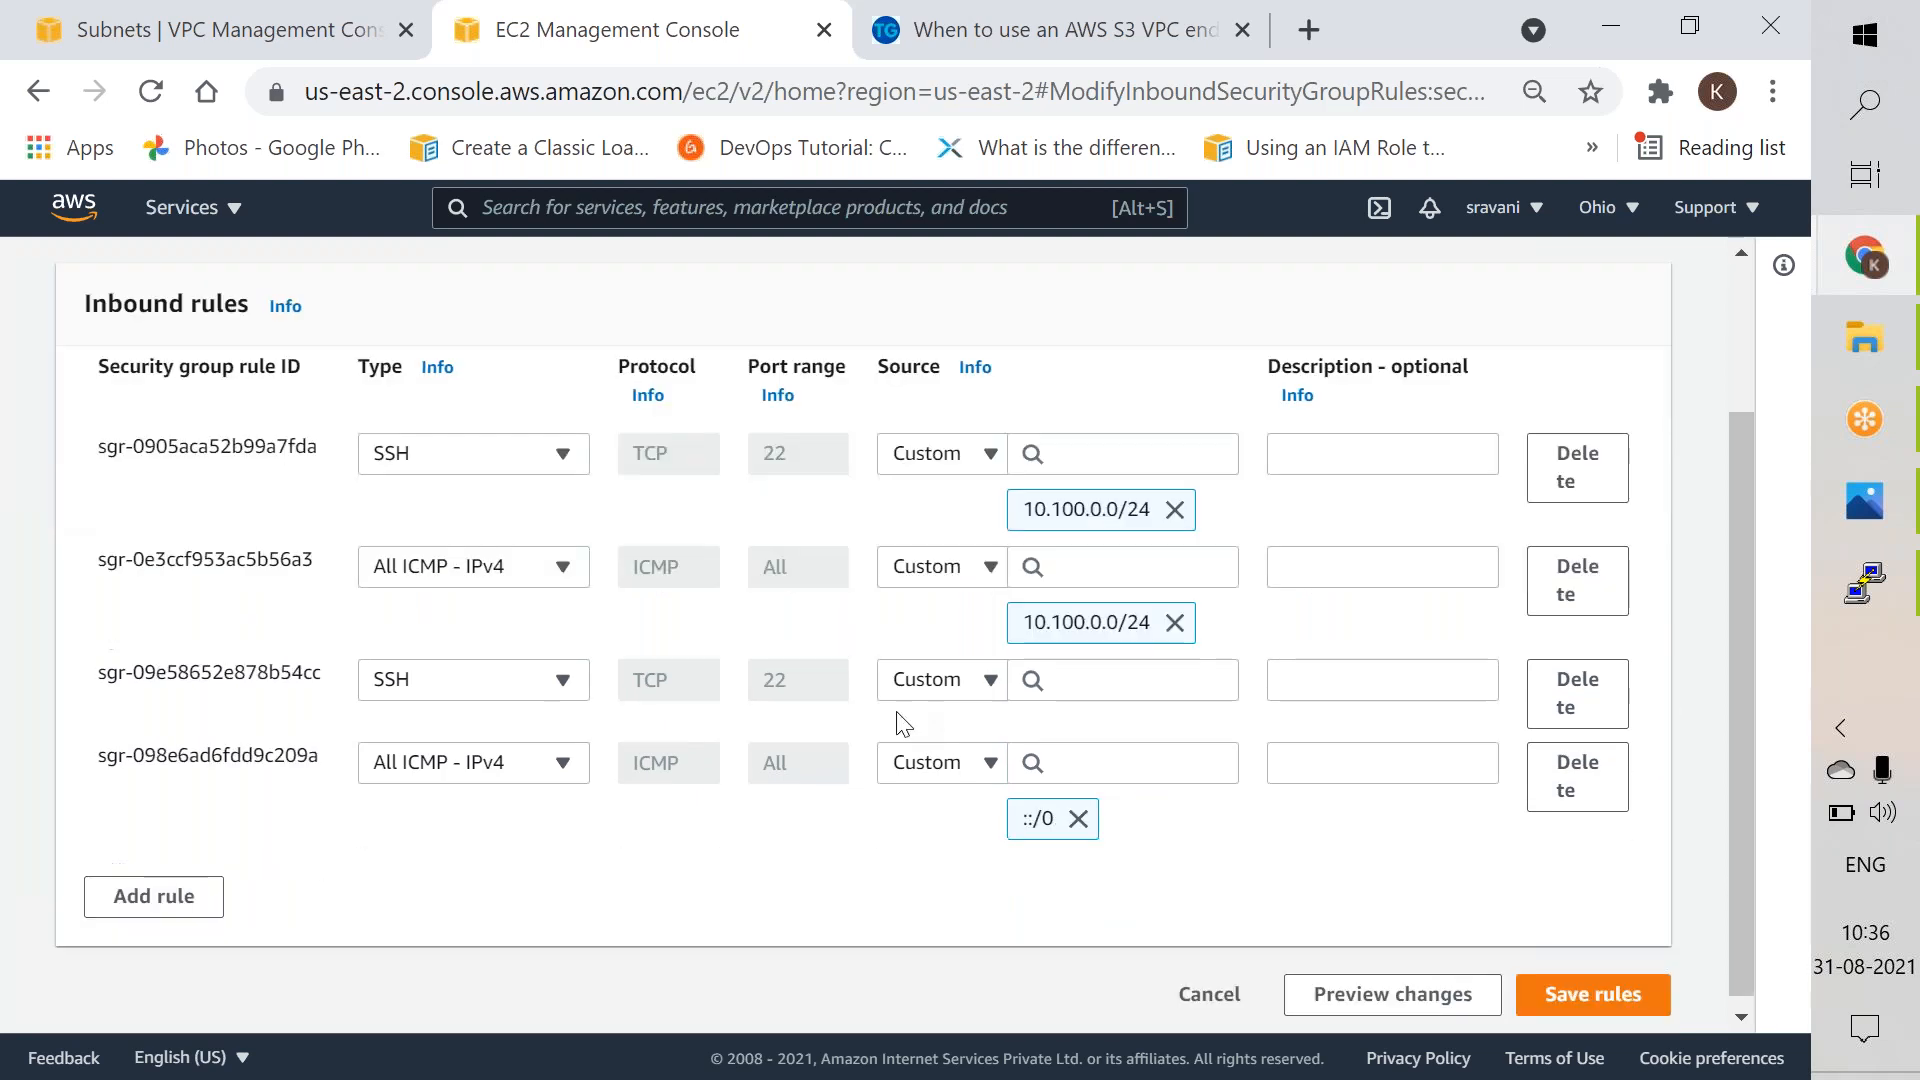
click(1080, 828)
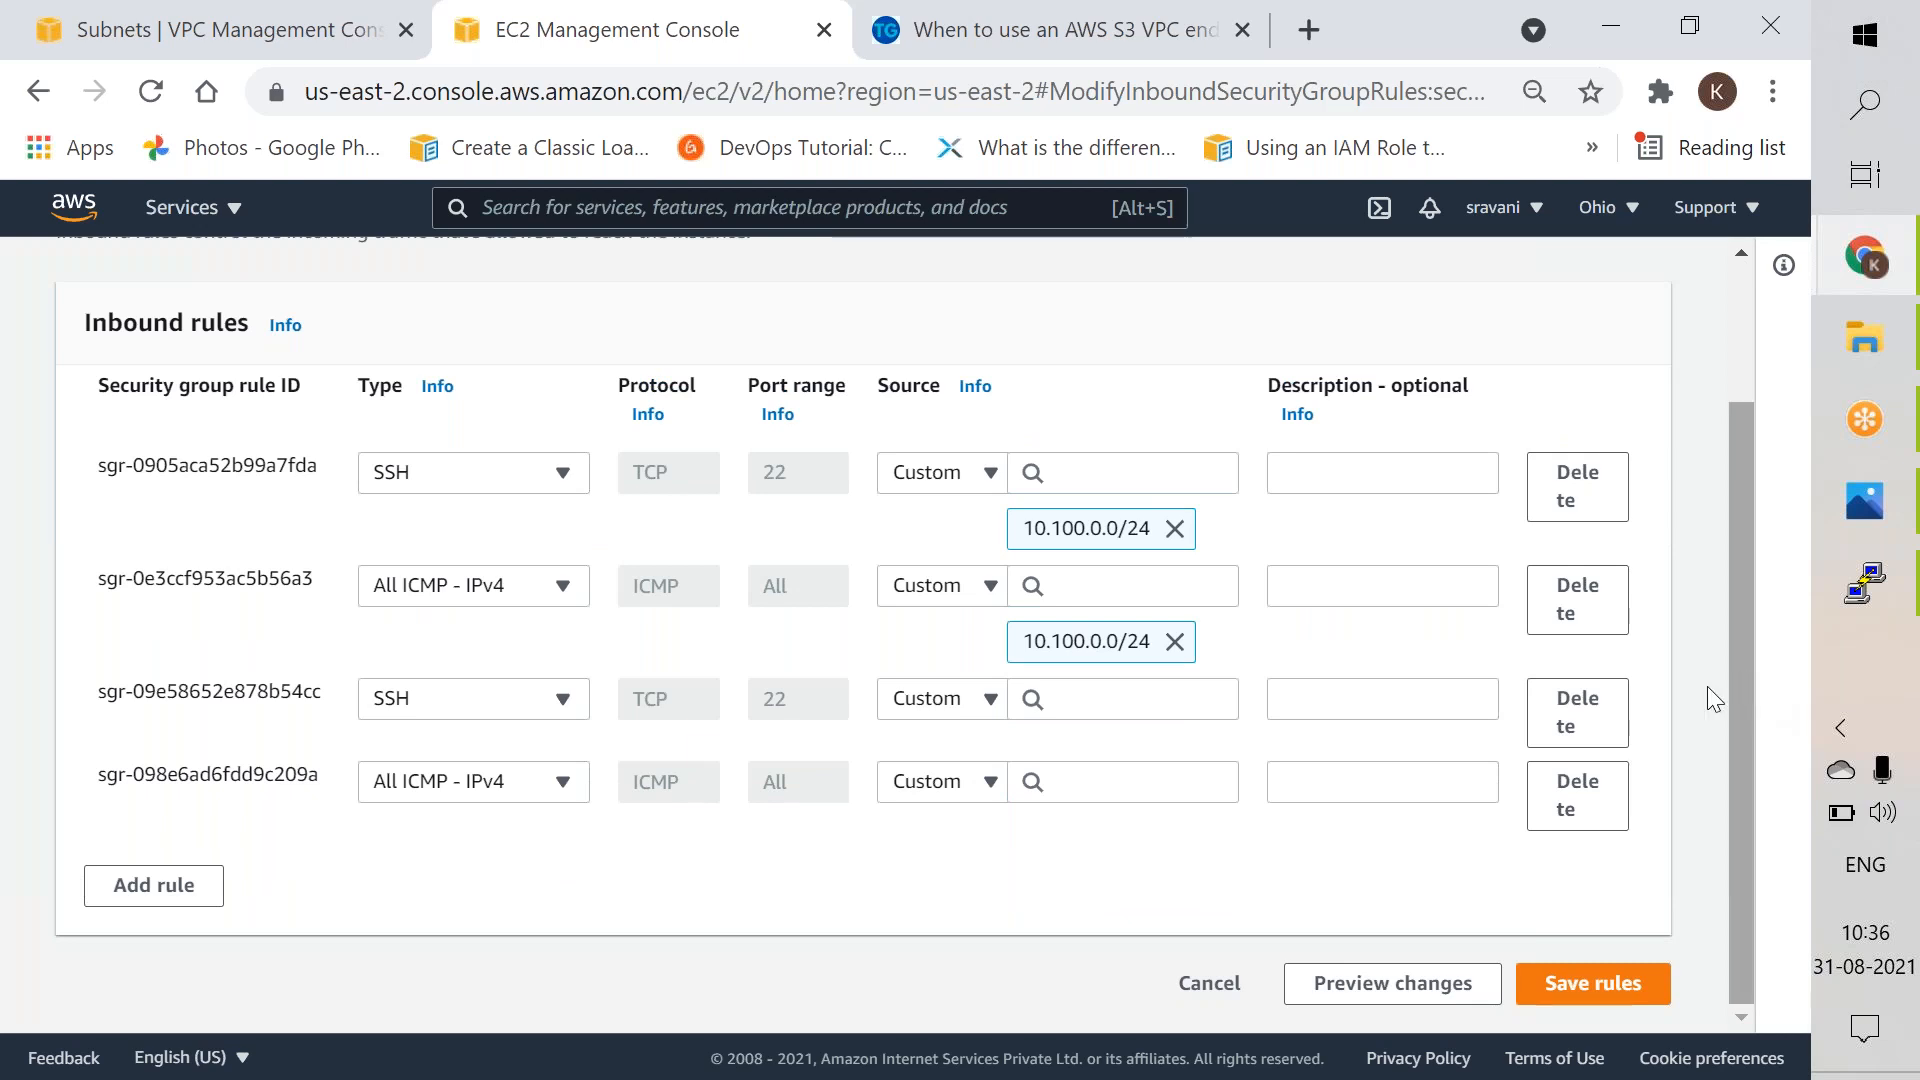
click(1613, 735)
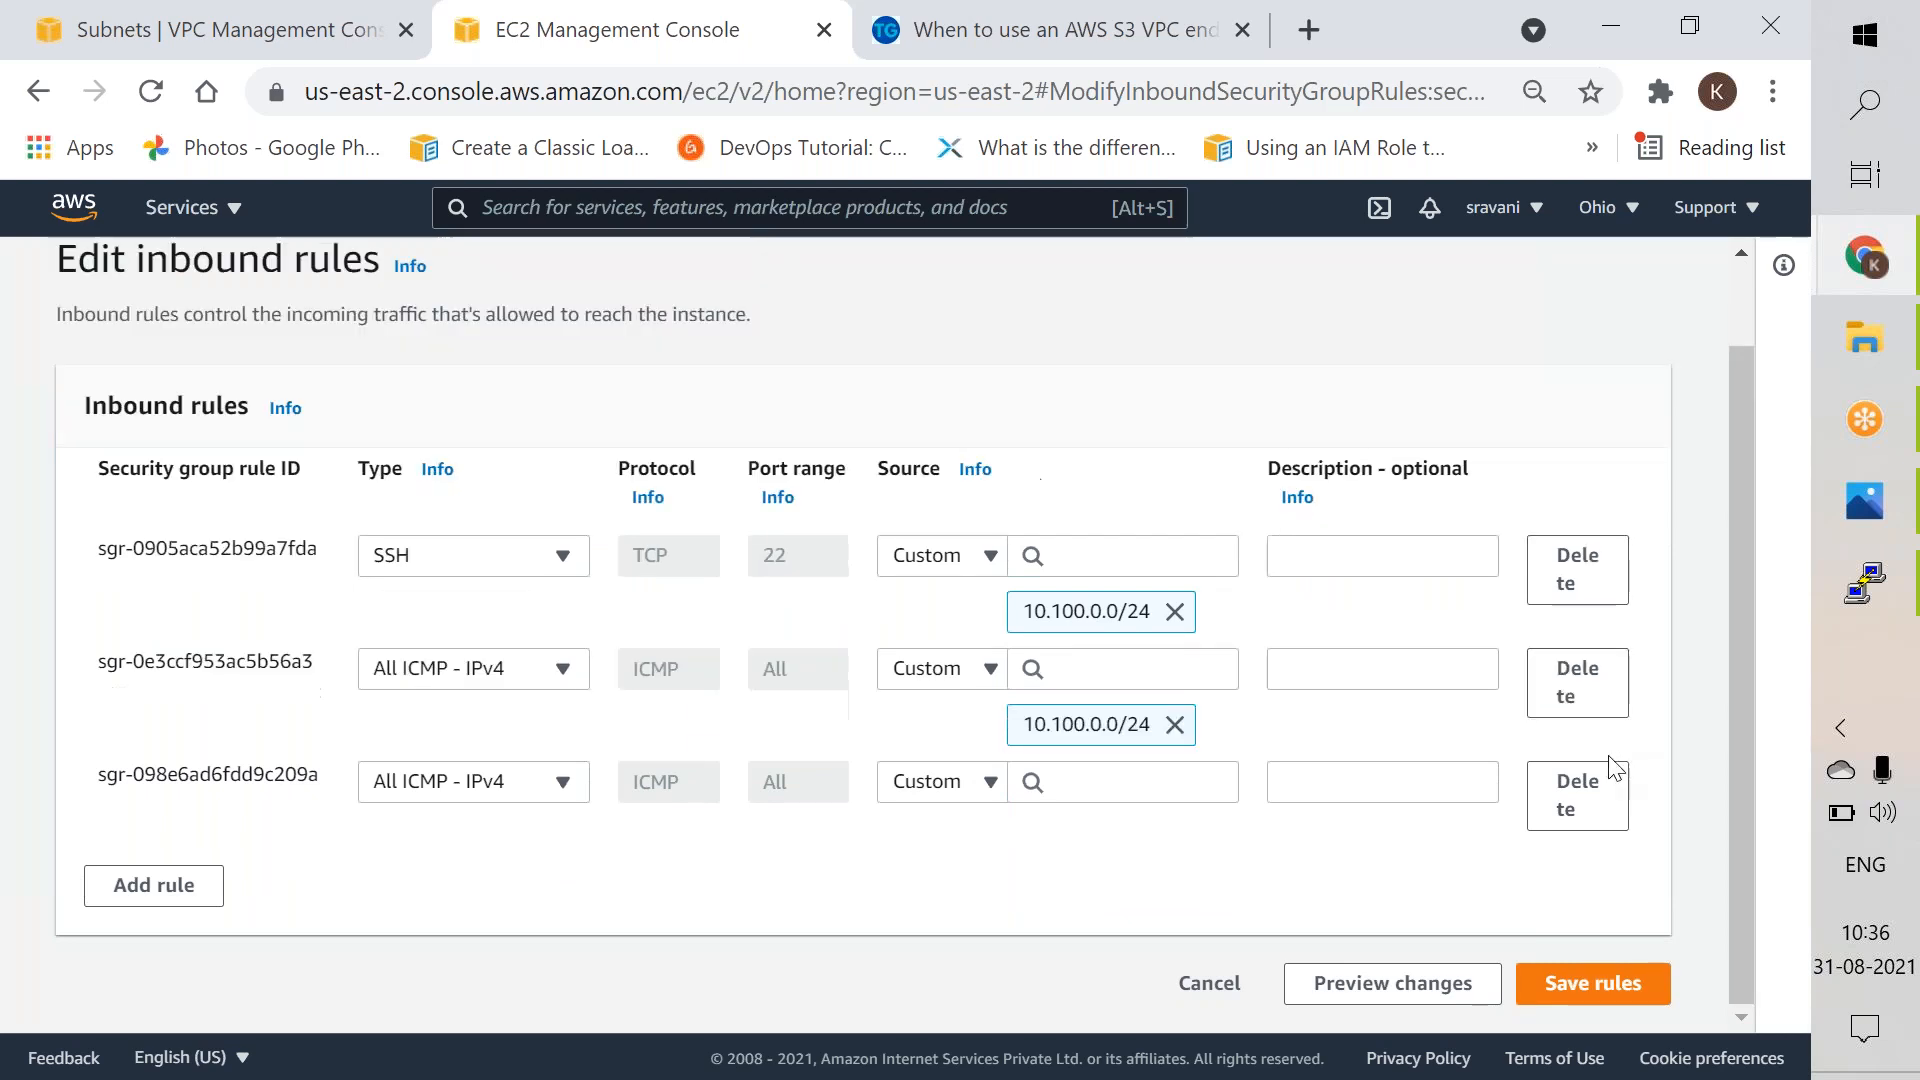
click(1594, 822)
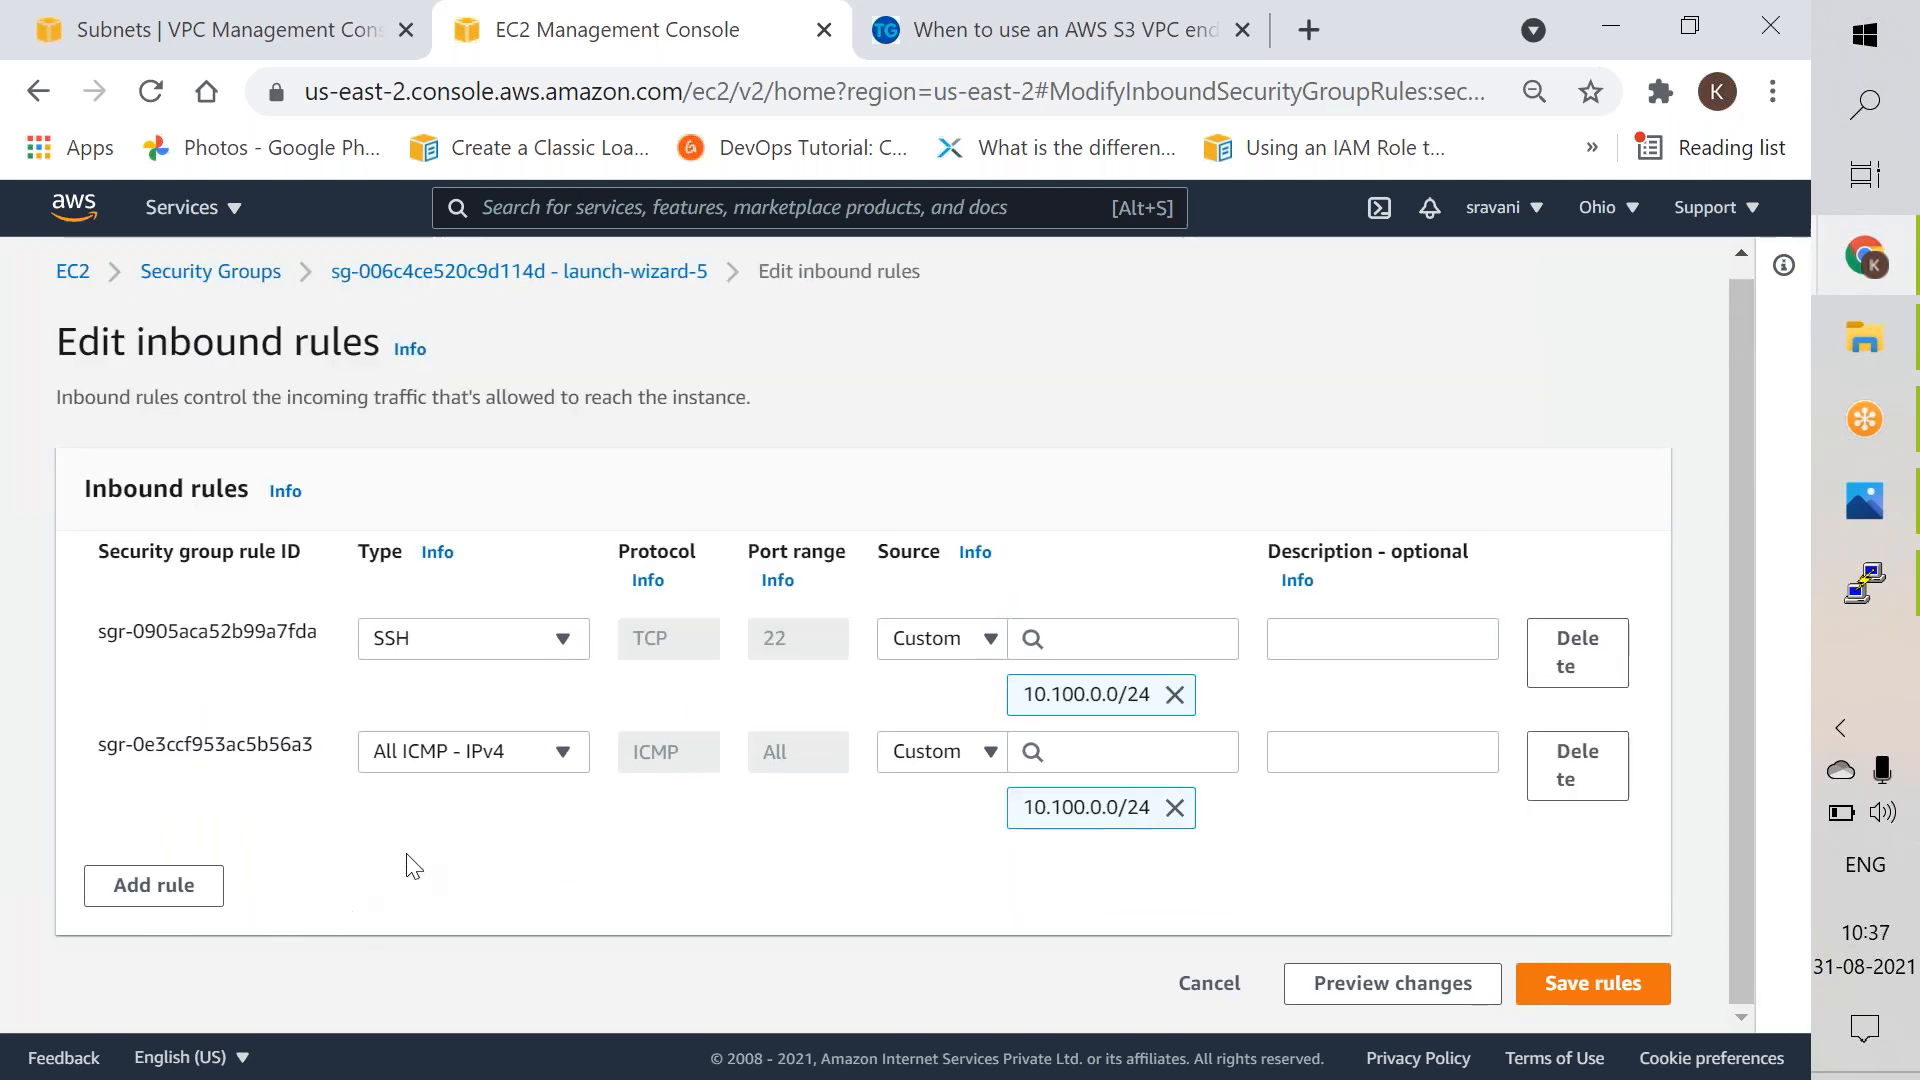
Step: Add an All TCP inbound rule with the source 10.100.0.0/24 and save the rules
click(155, 895)
click(460, 866)
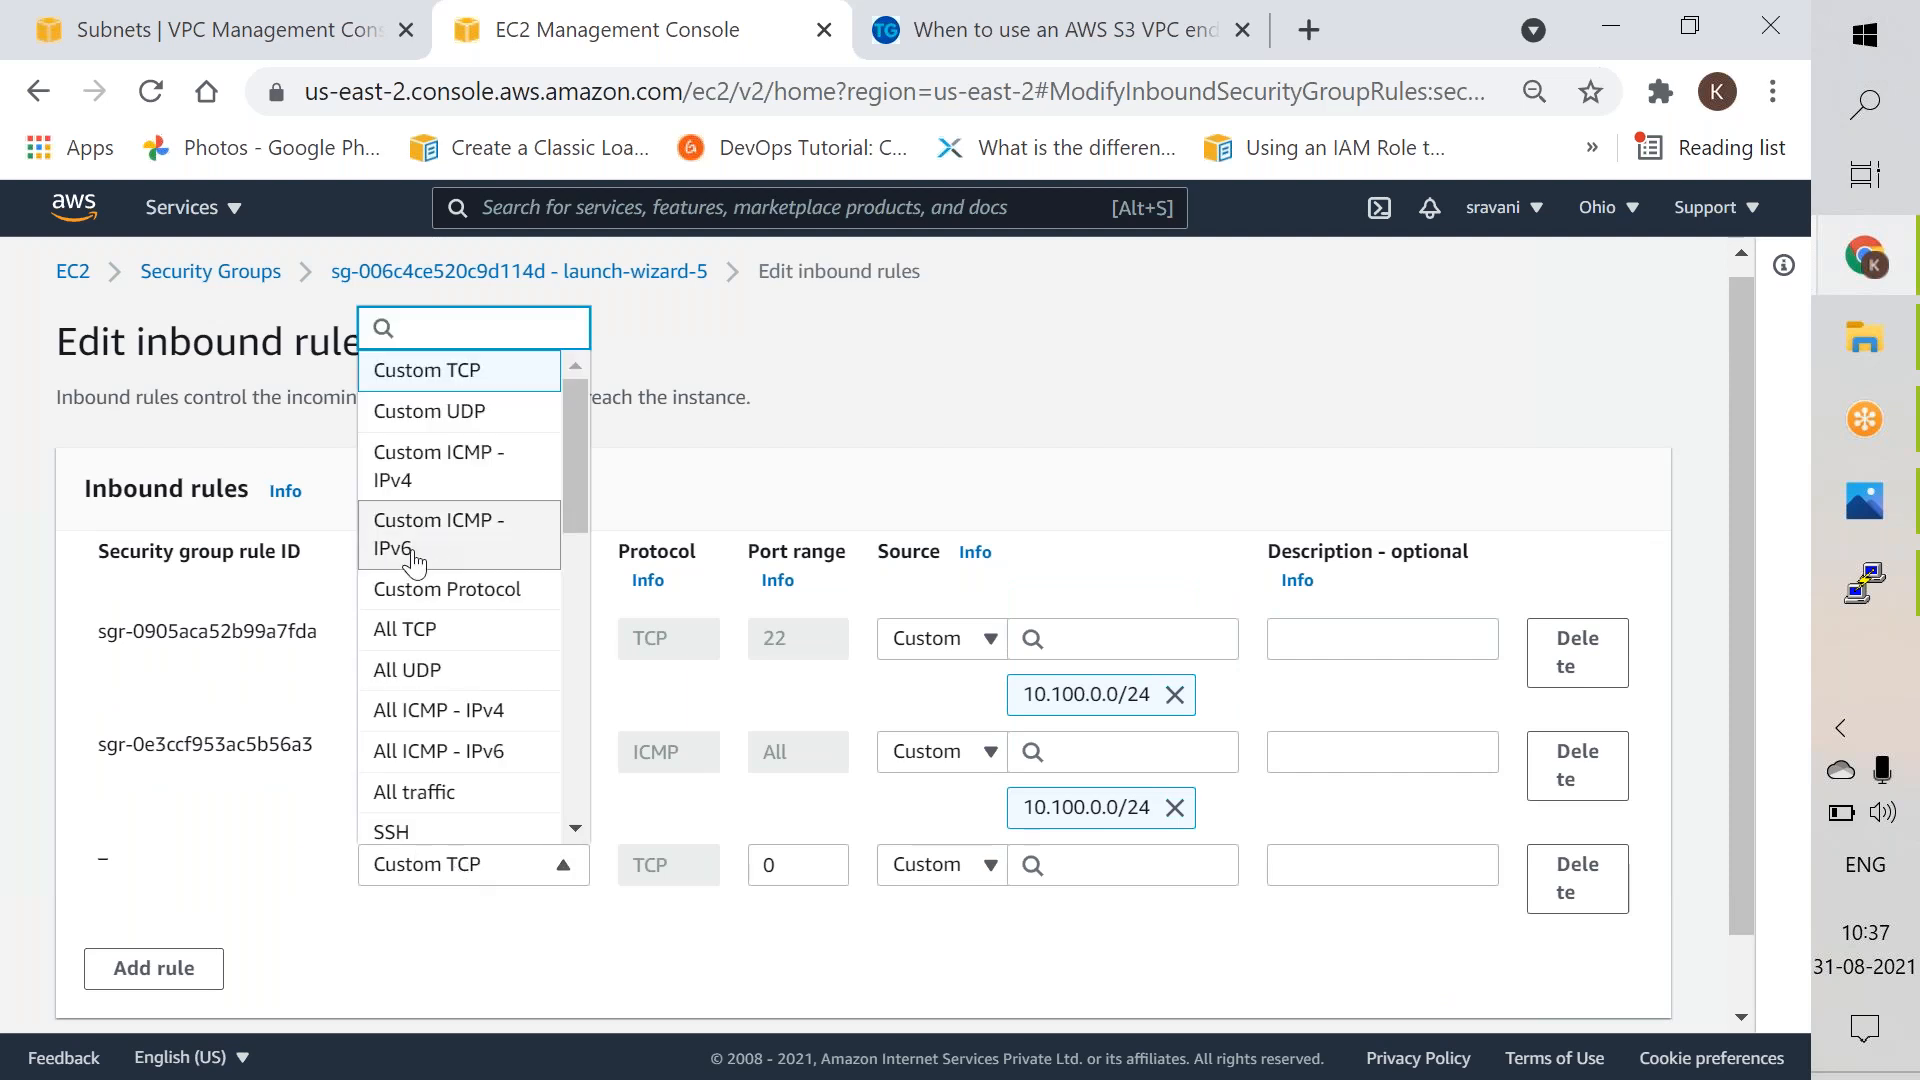
click(421, 650)
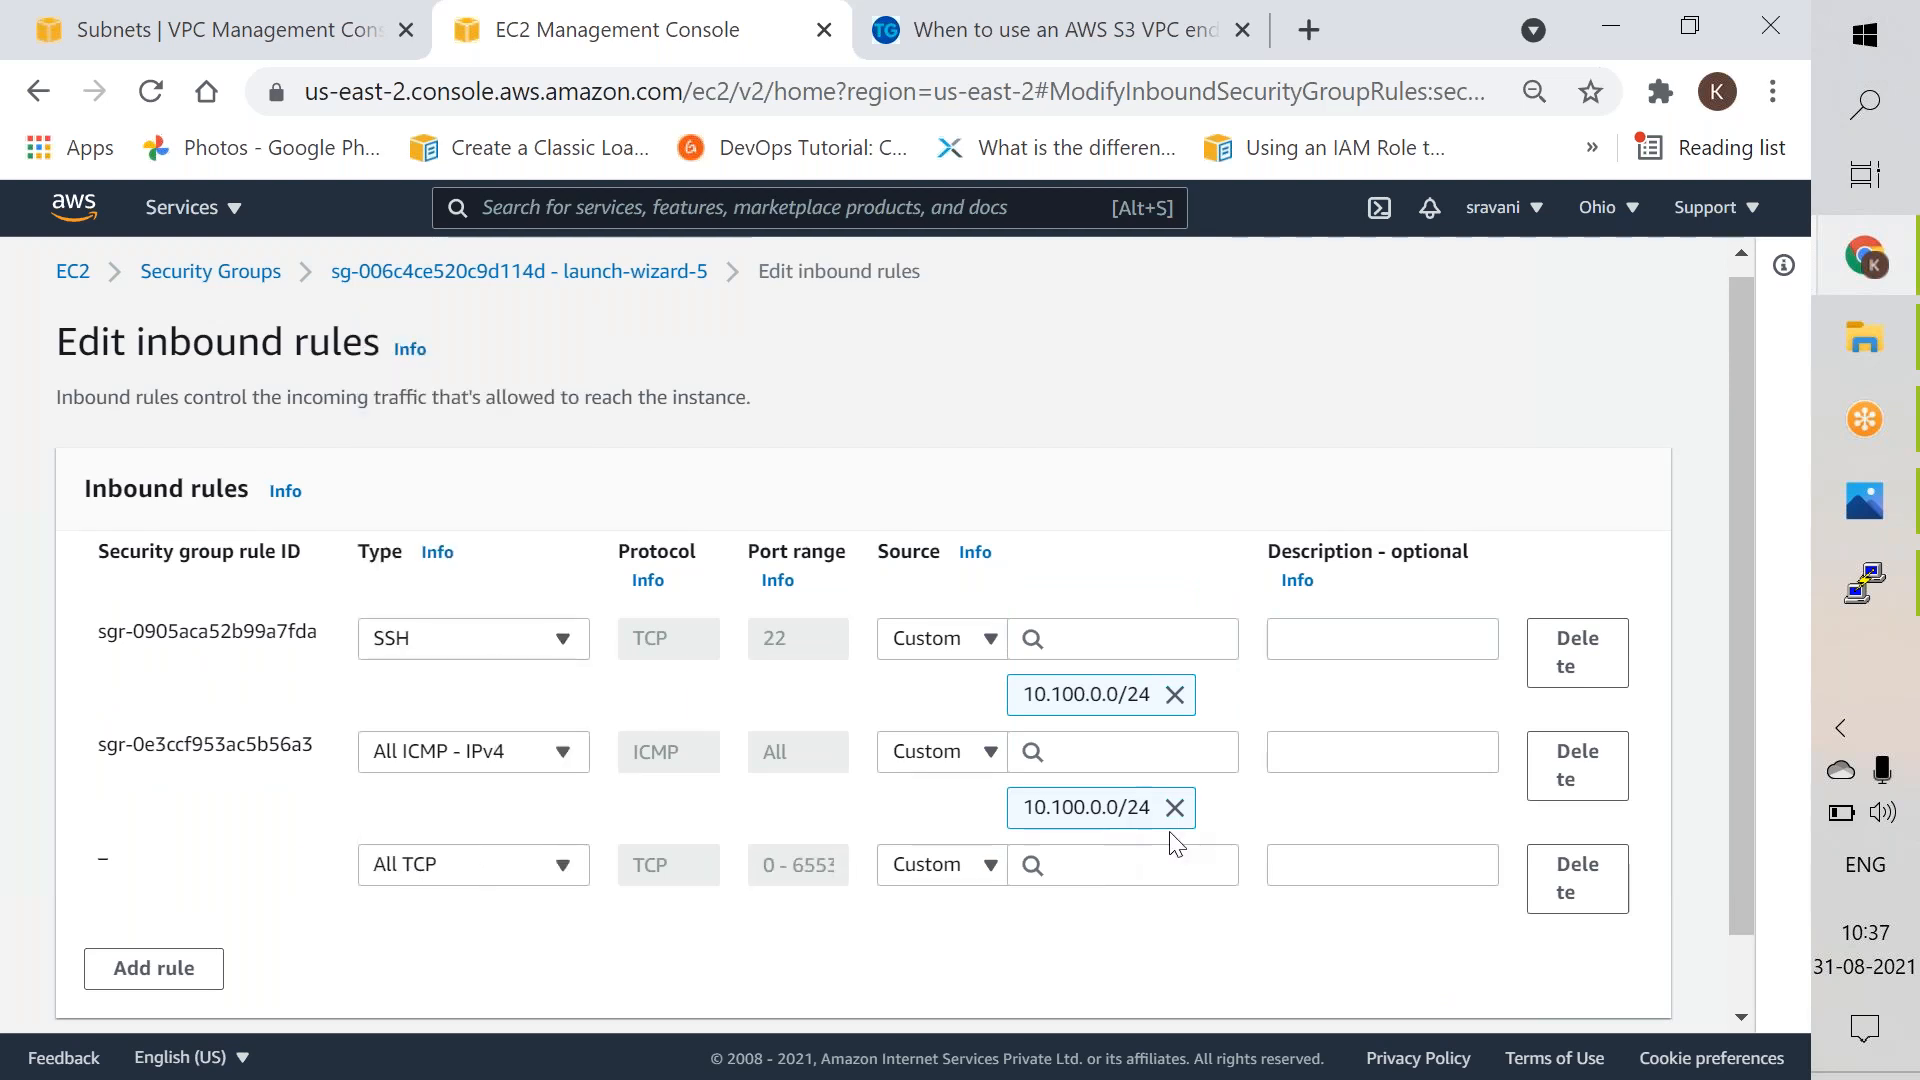
click(1097, 866)
text(10.100)
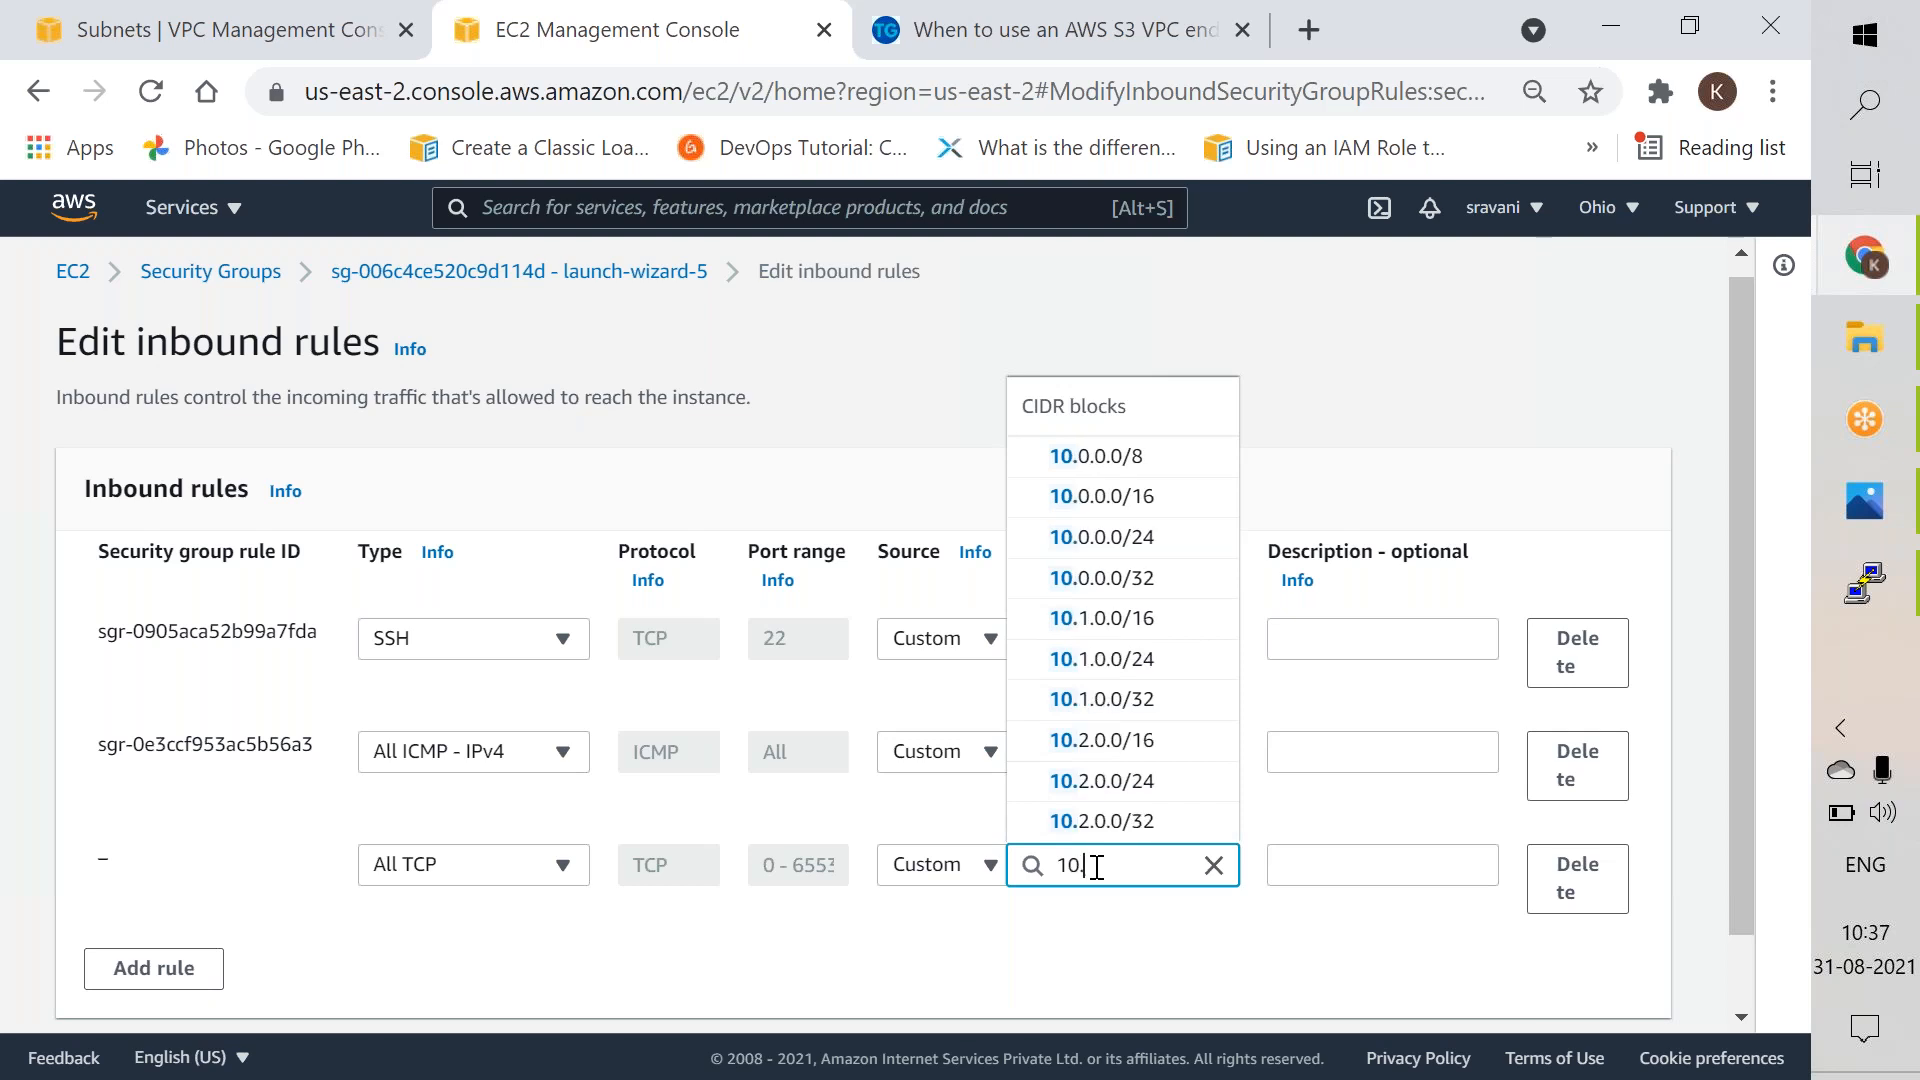
text(.0.0/24)
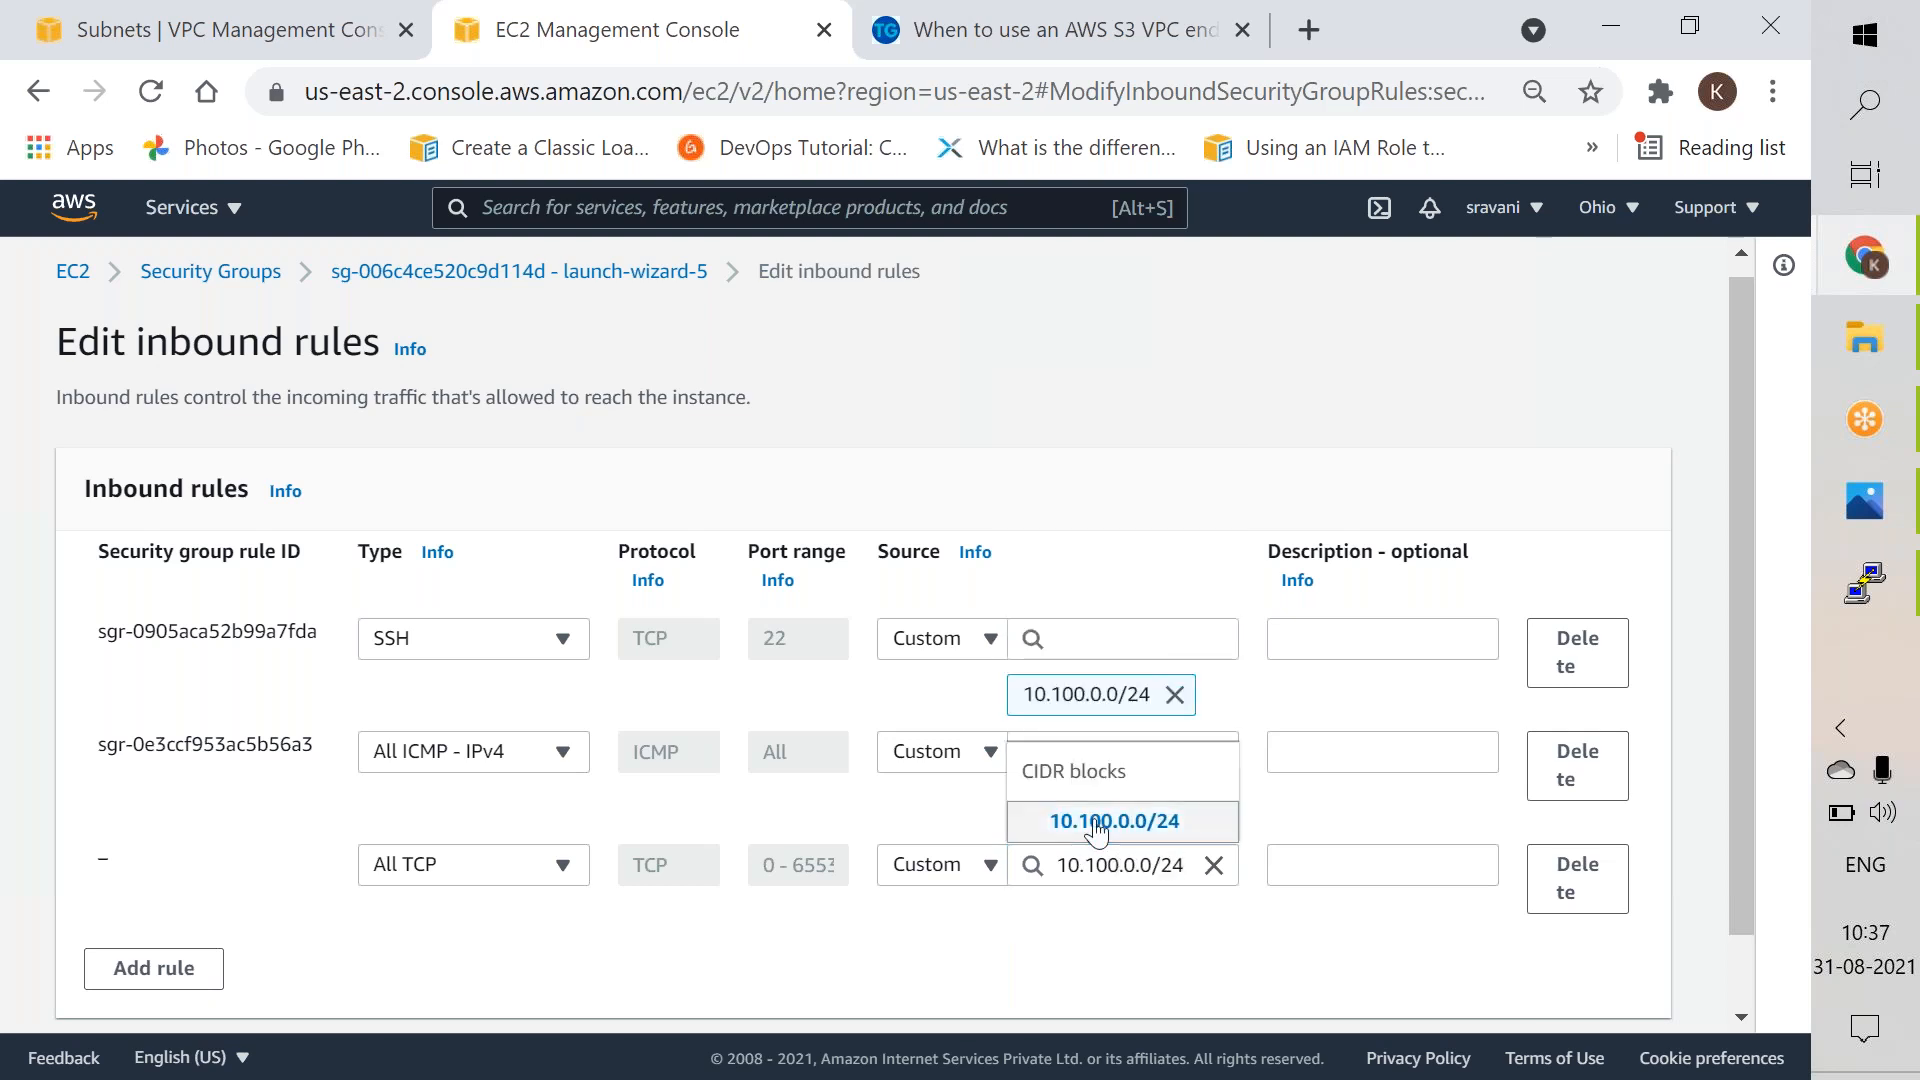
click(1094, 822)
drag(1744, 906, 1736, 1029)
click(1572, 982)
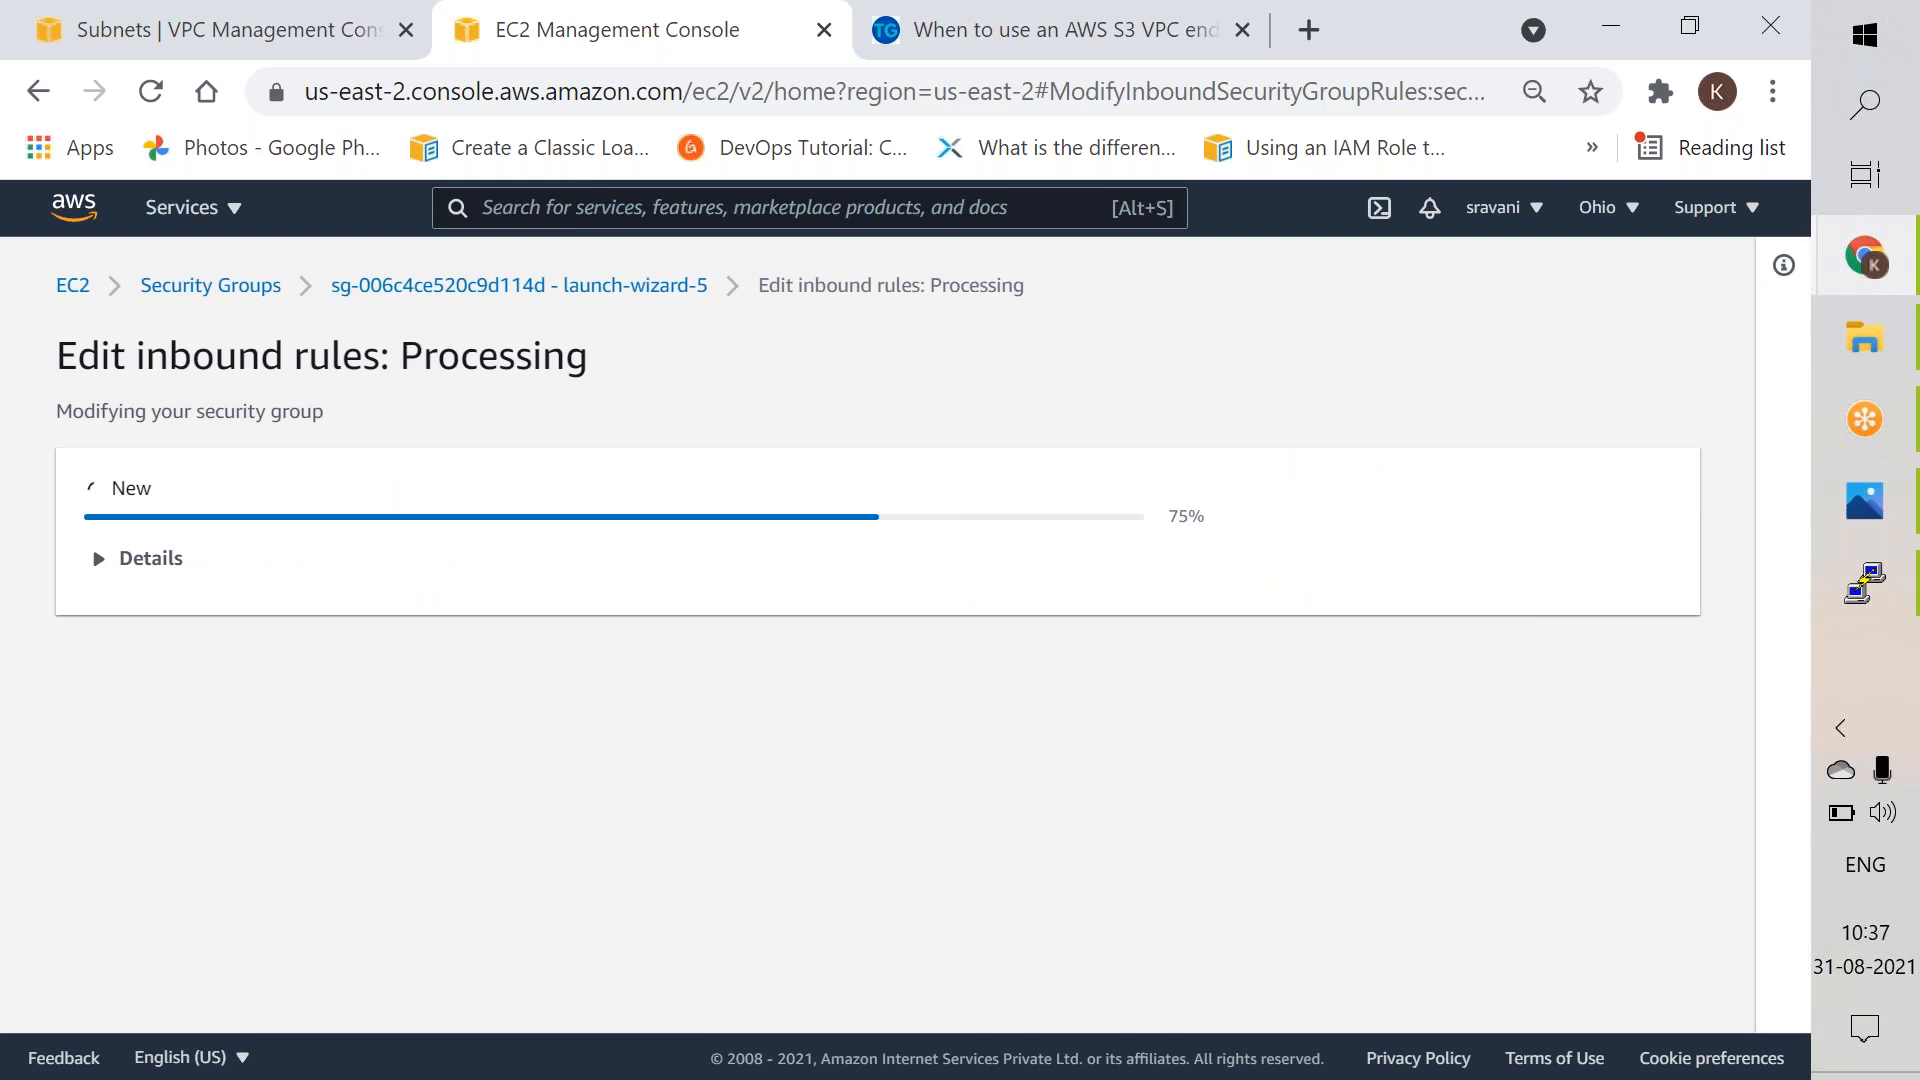
Step: Open the EC2 security groups list, switch to the public instance's PuTTY session and run aws configure as root
click(1894, 603)
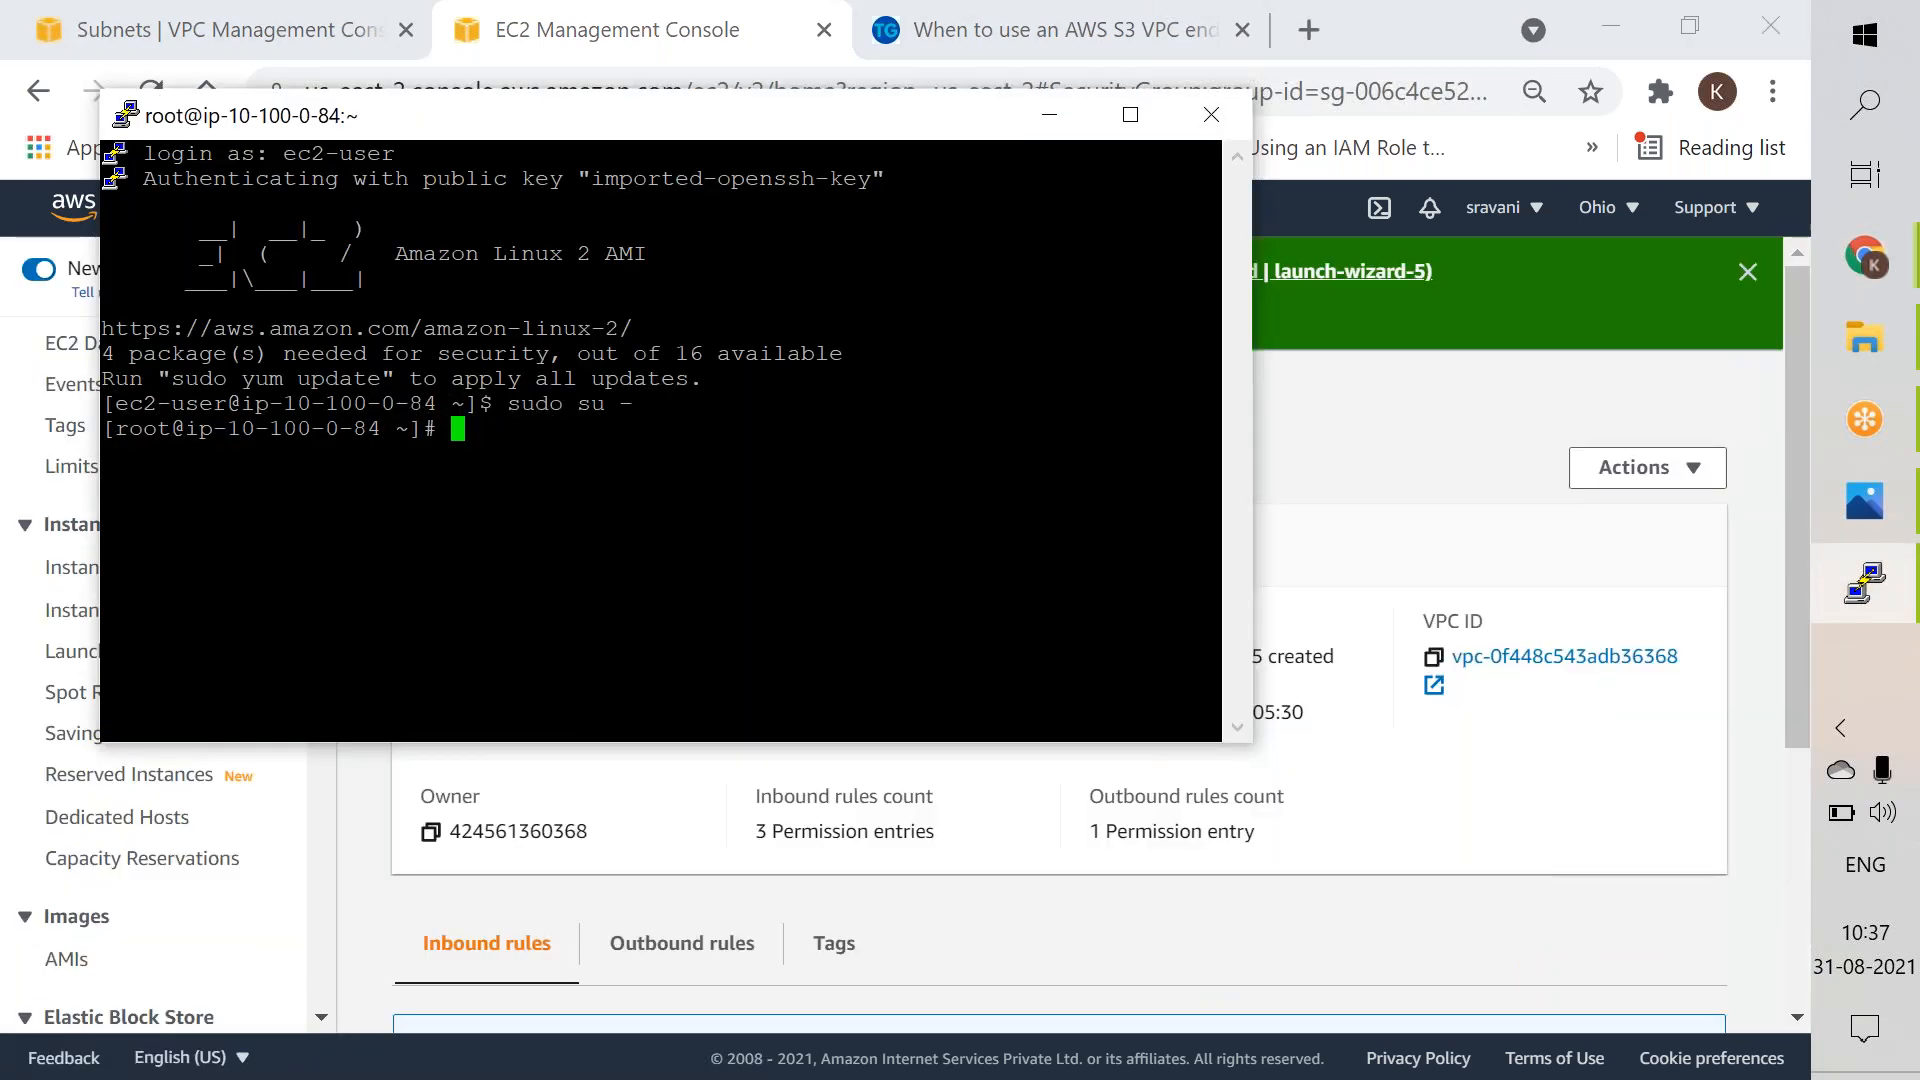
click(1191, 913)
click(546, 397)
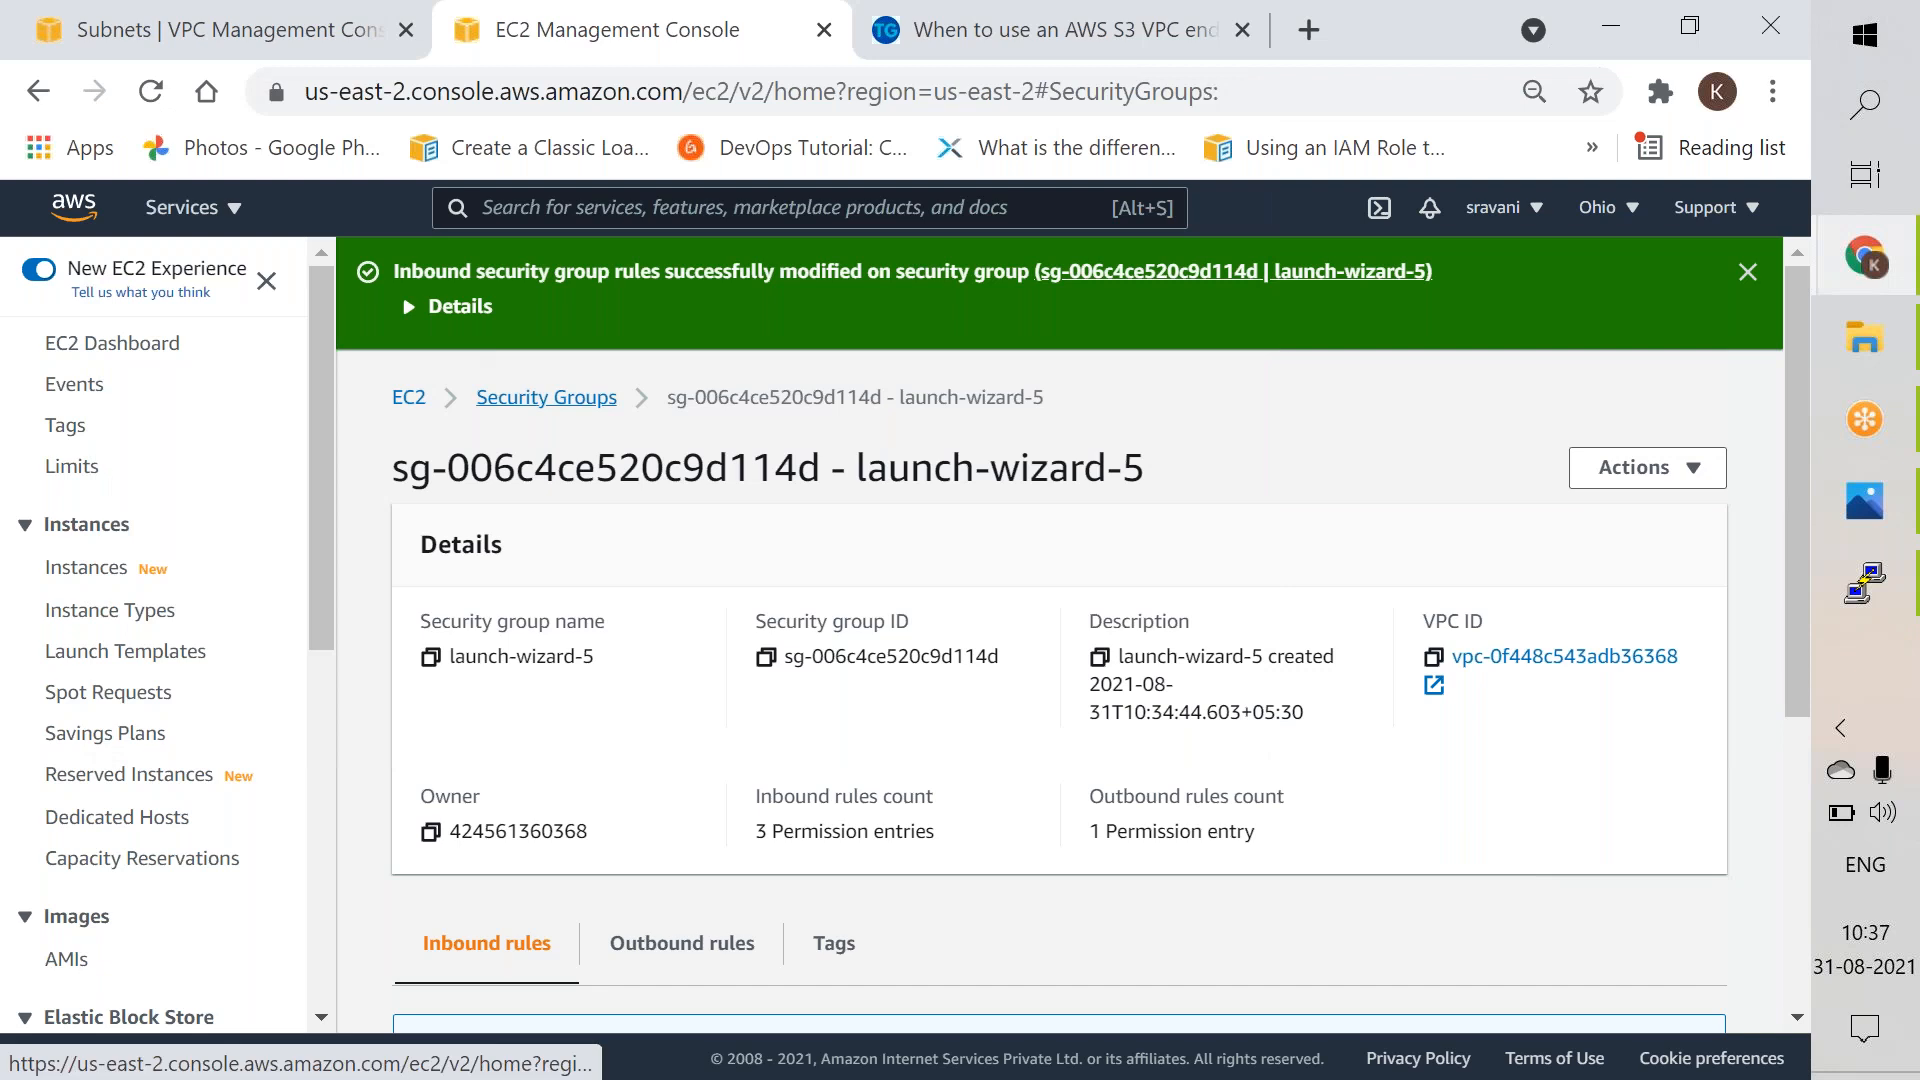
click(1838, 612)
text(a)
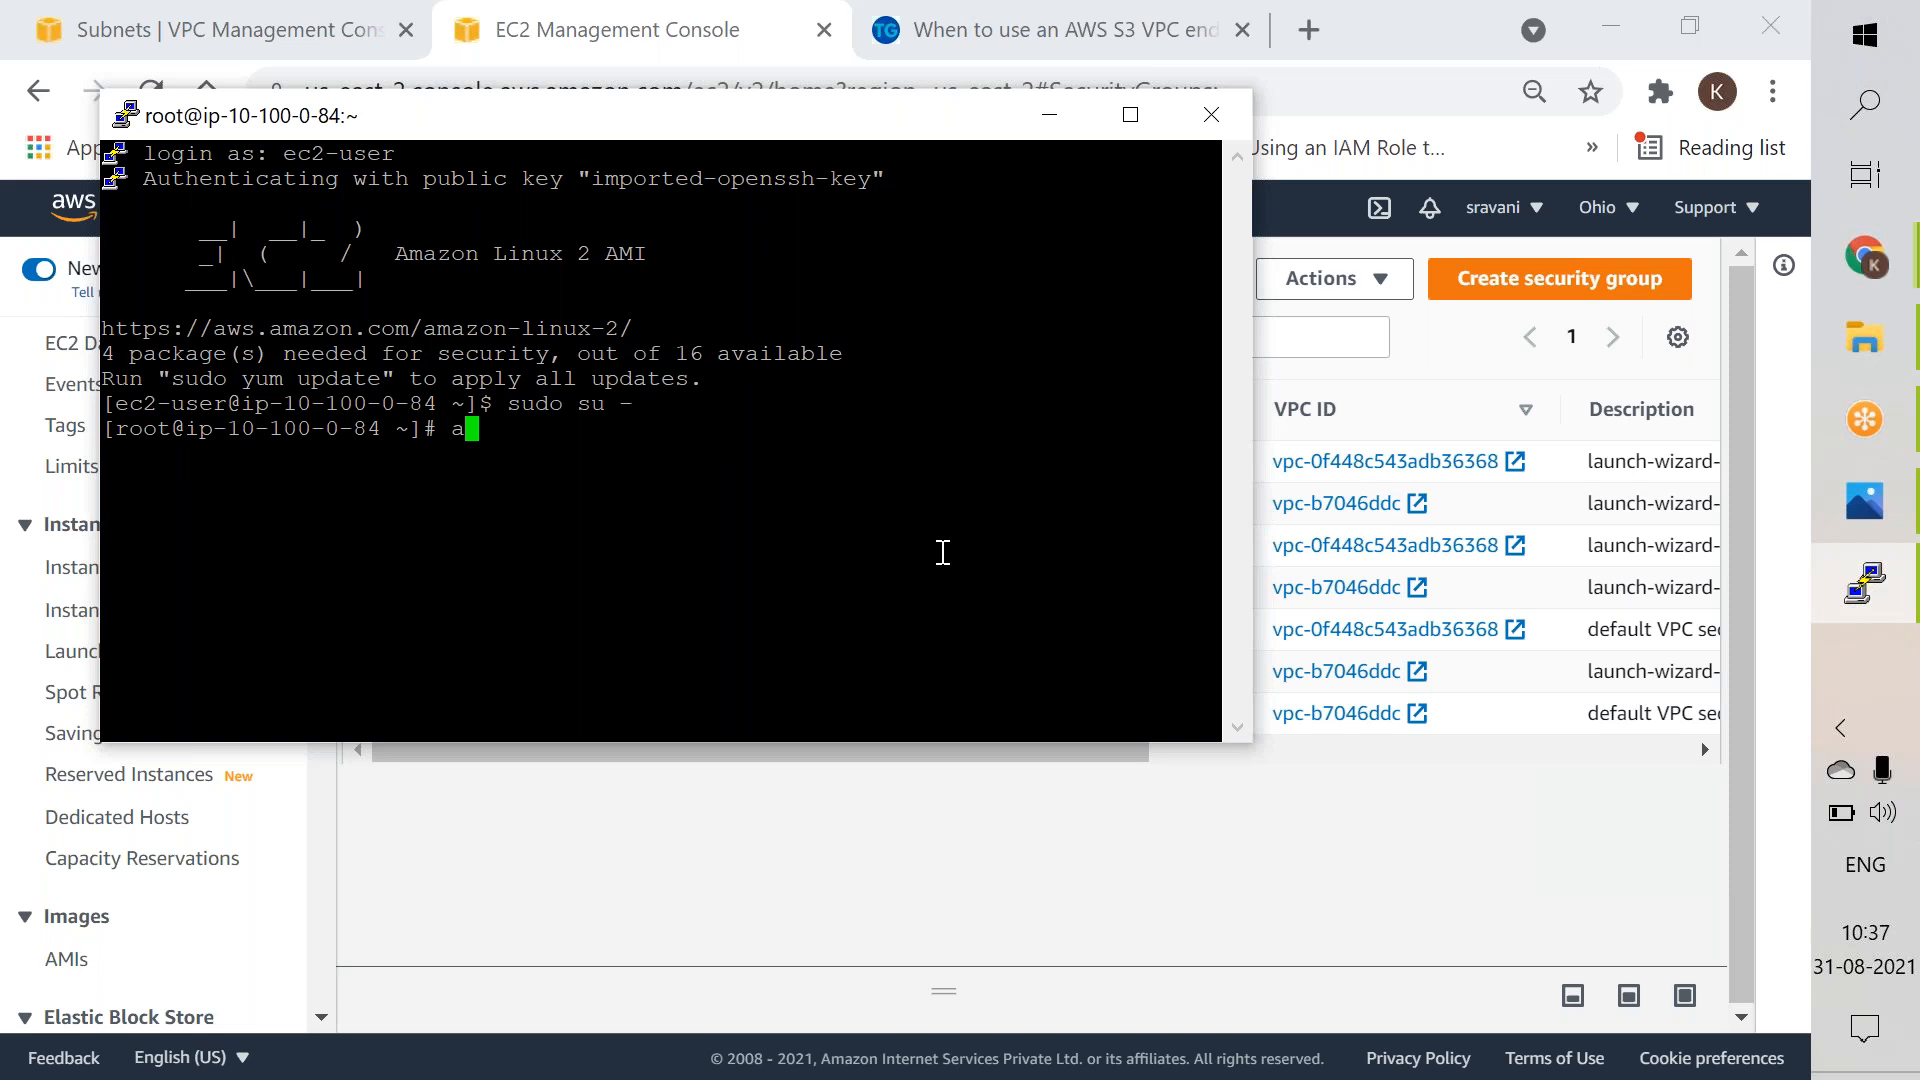
text(ws configure)
key(Return)
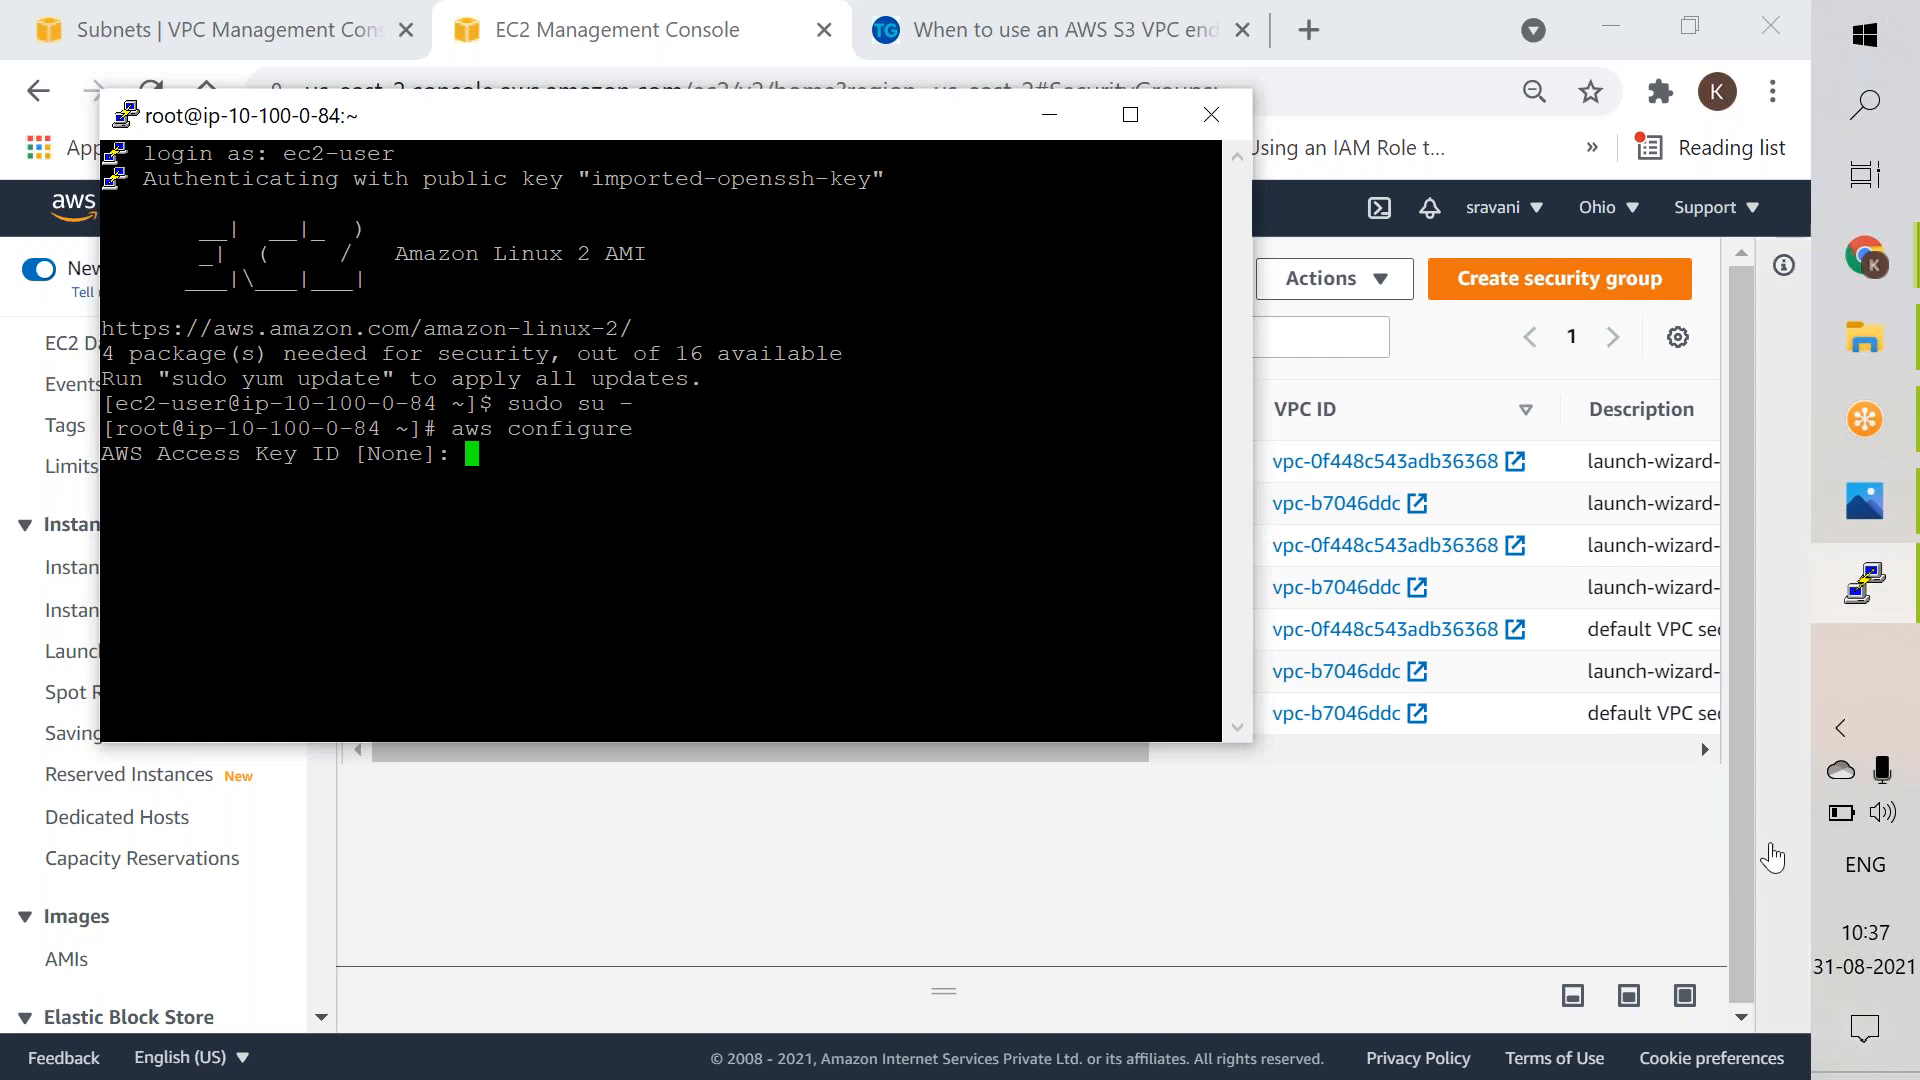
Step: Switch back to the AWS console in Chrome and open the account's My Security Credentials page
click(1858, 1076)
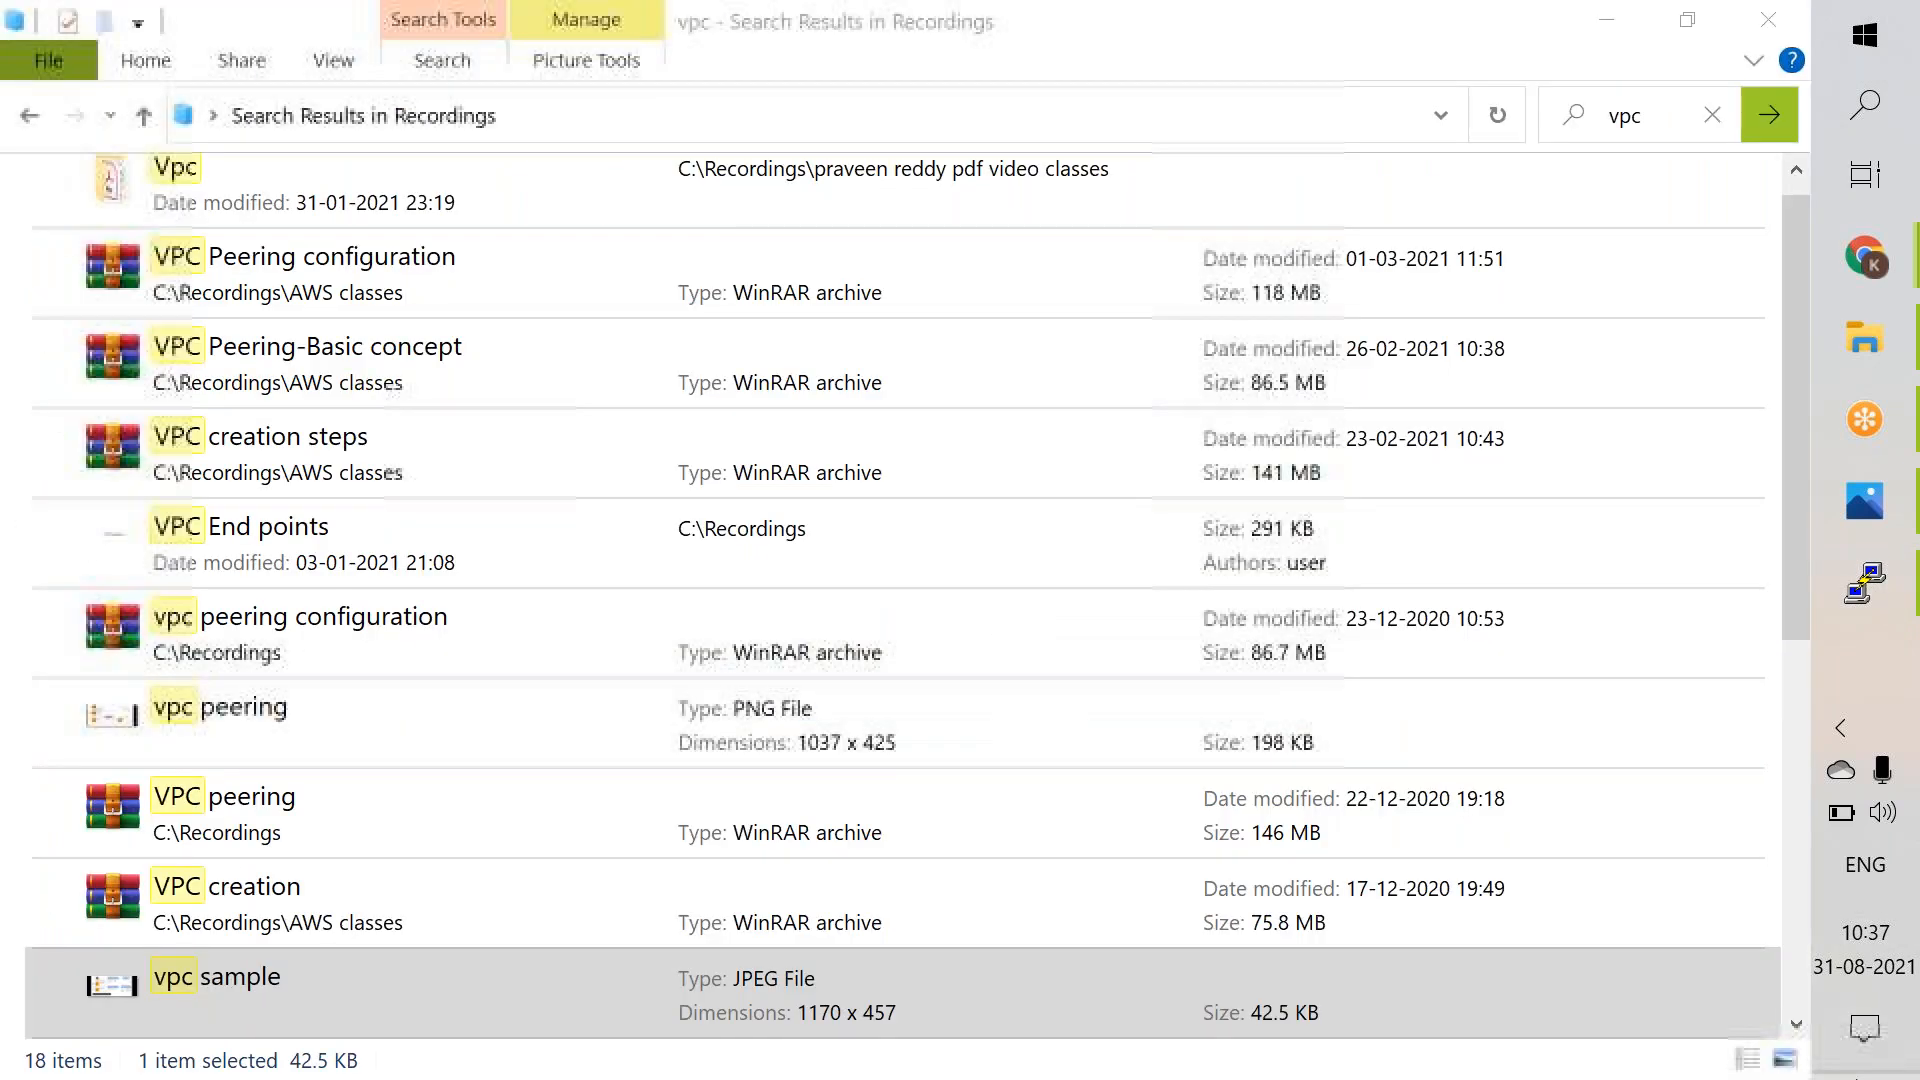
click(1858, 1076)
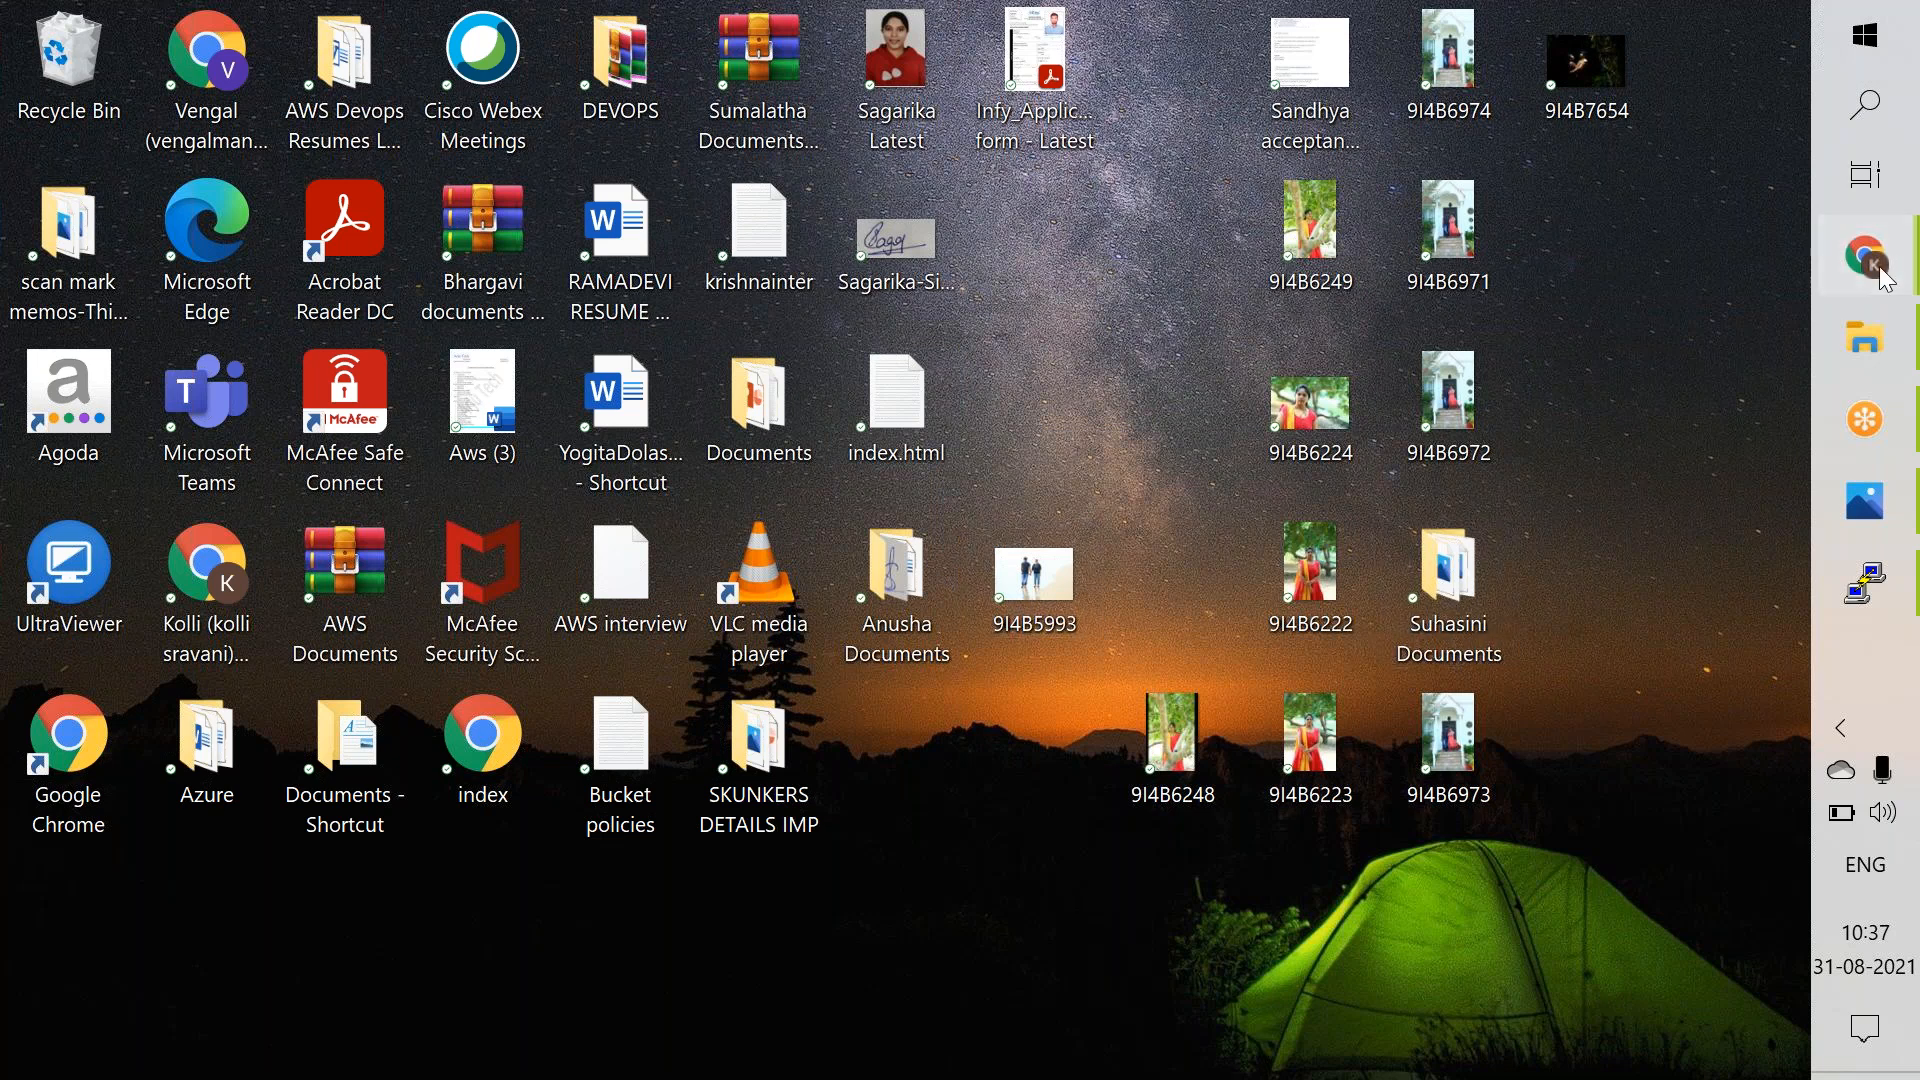
mouse_move(1883, 279)
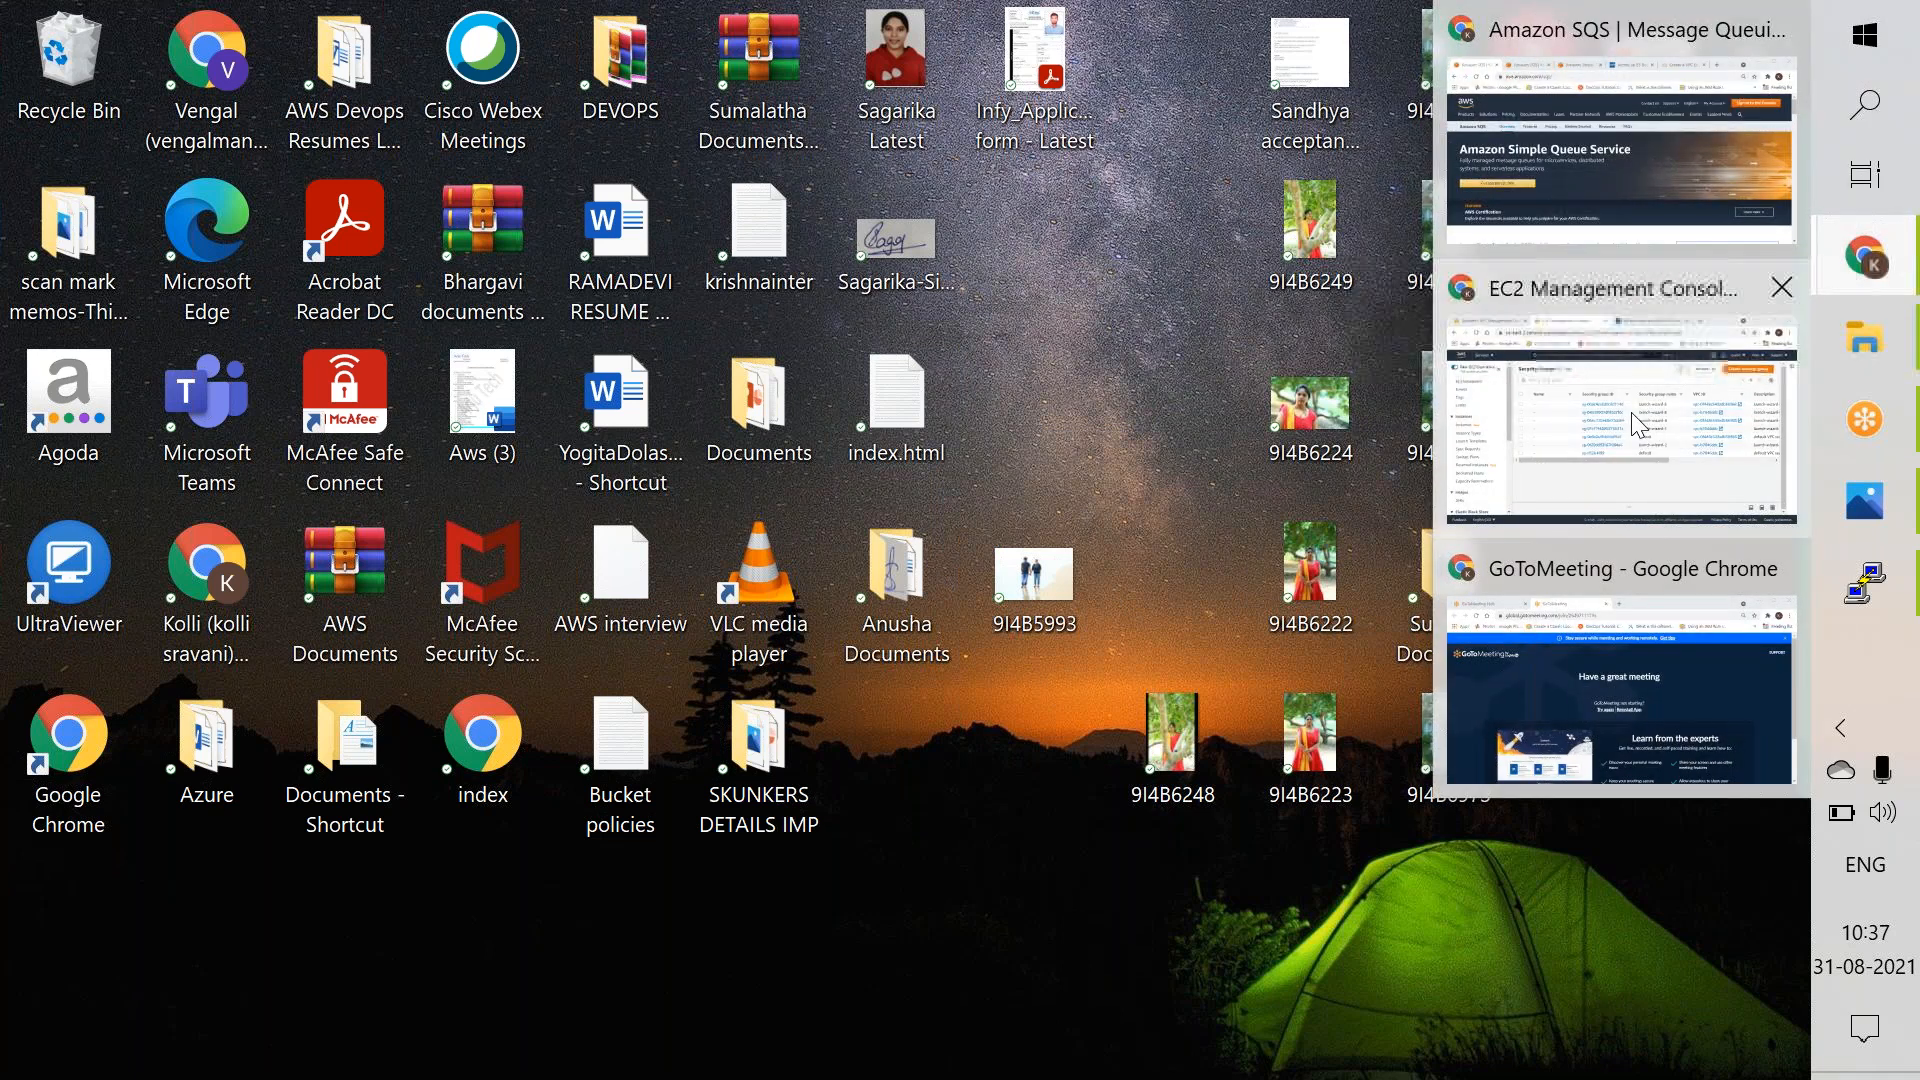
click(1632, 410)
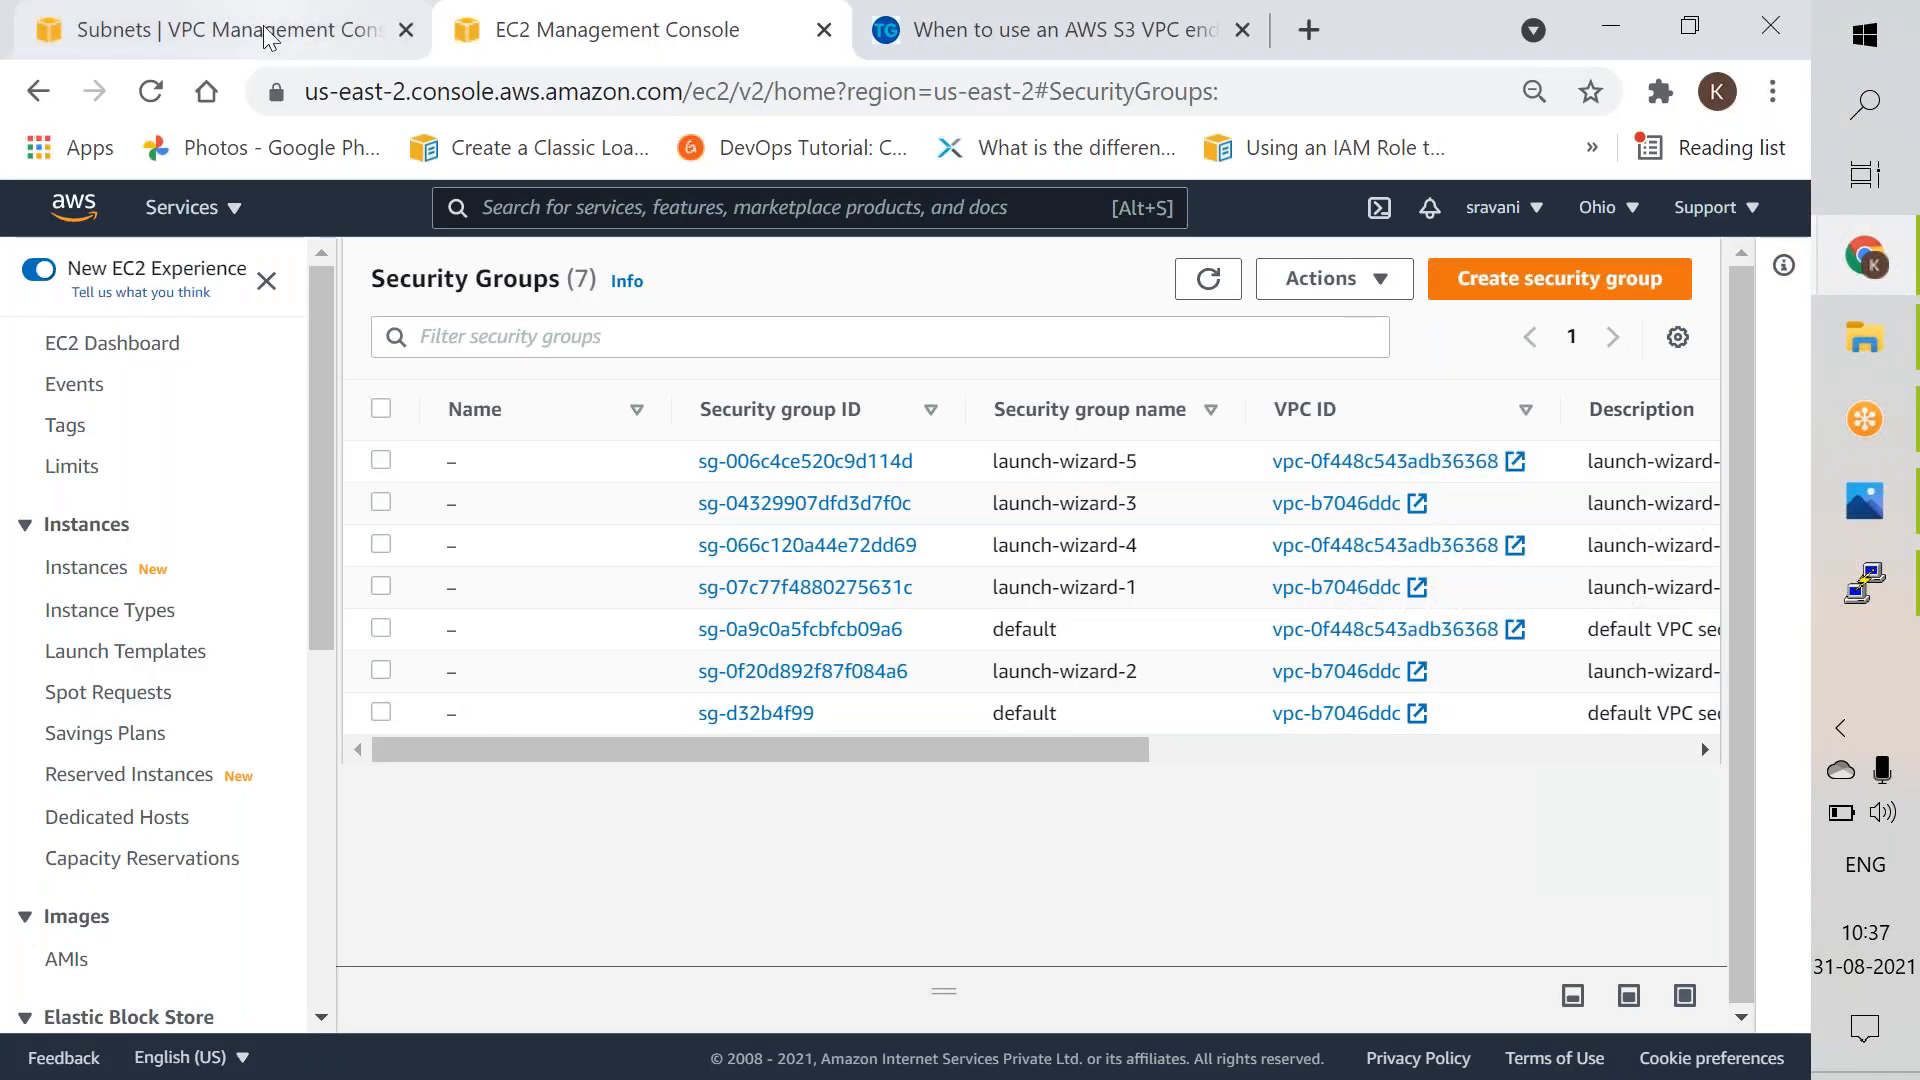
click(220, 30)
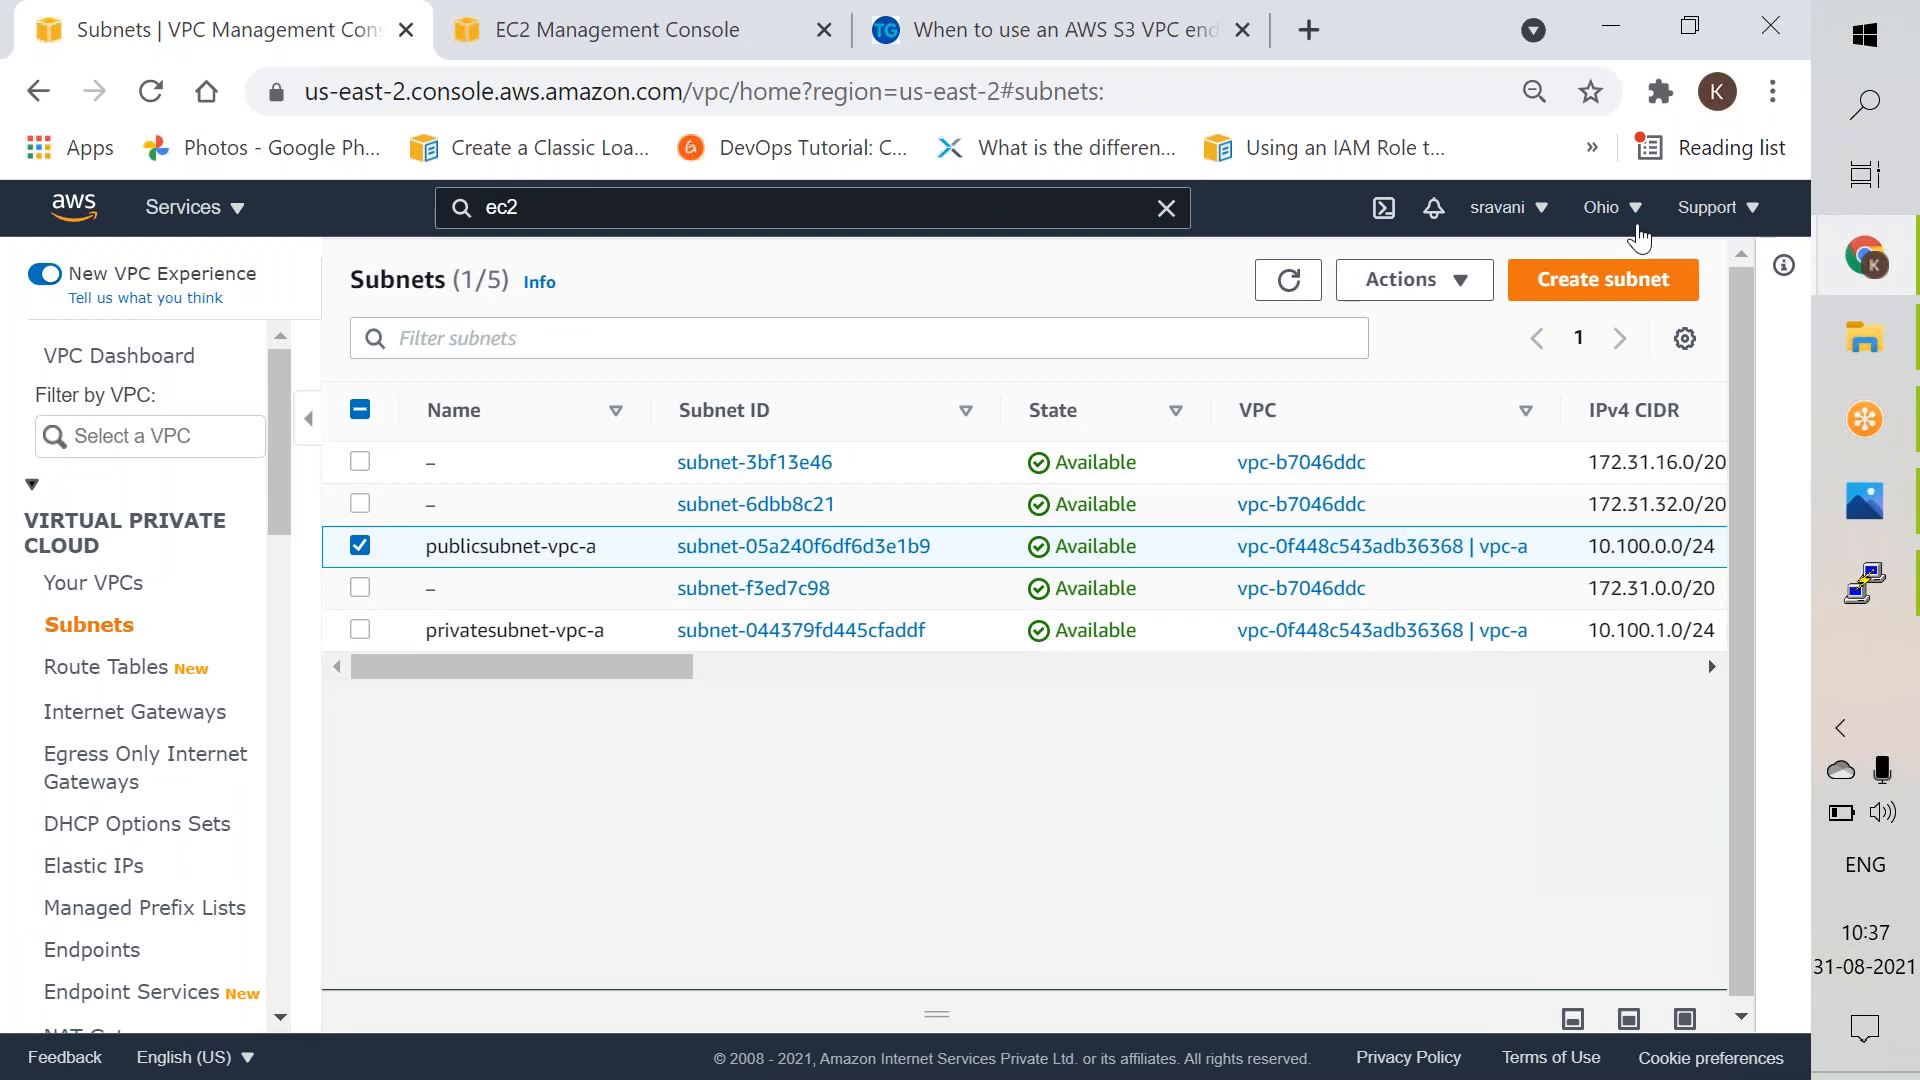
click(1608, 207)
click(1537, 212)
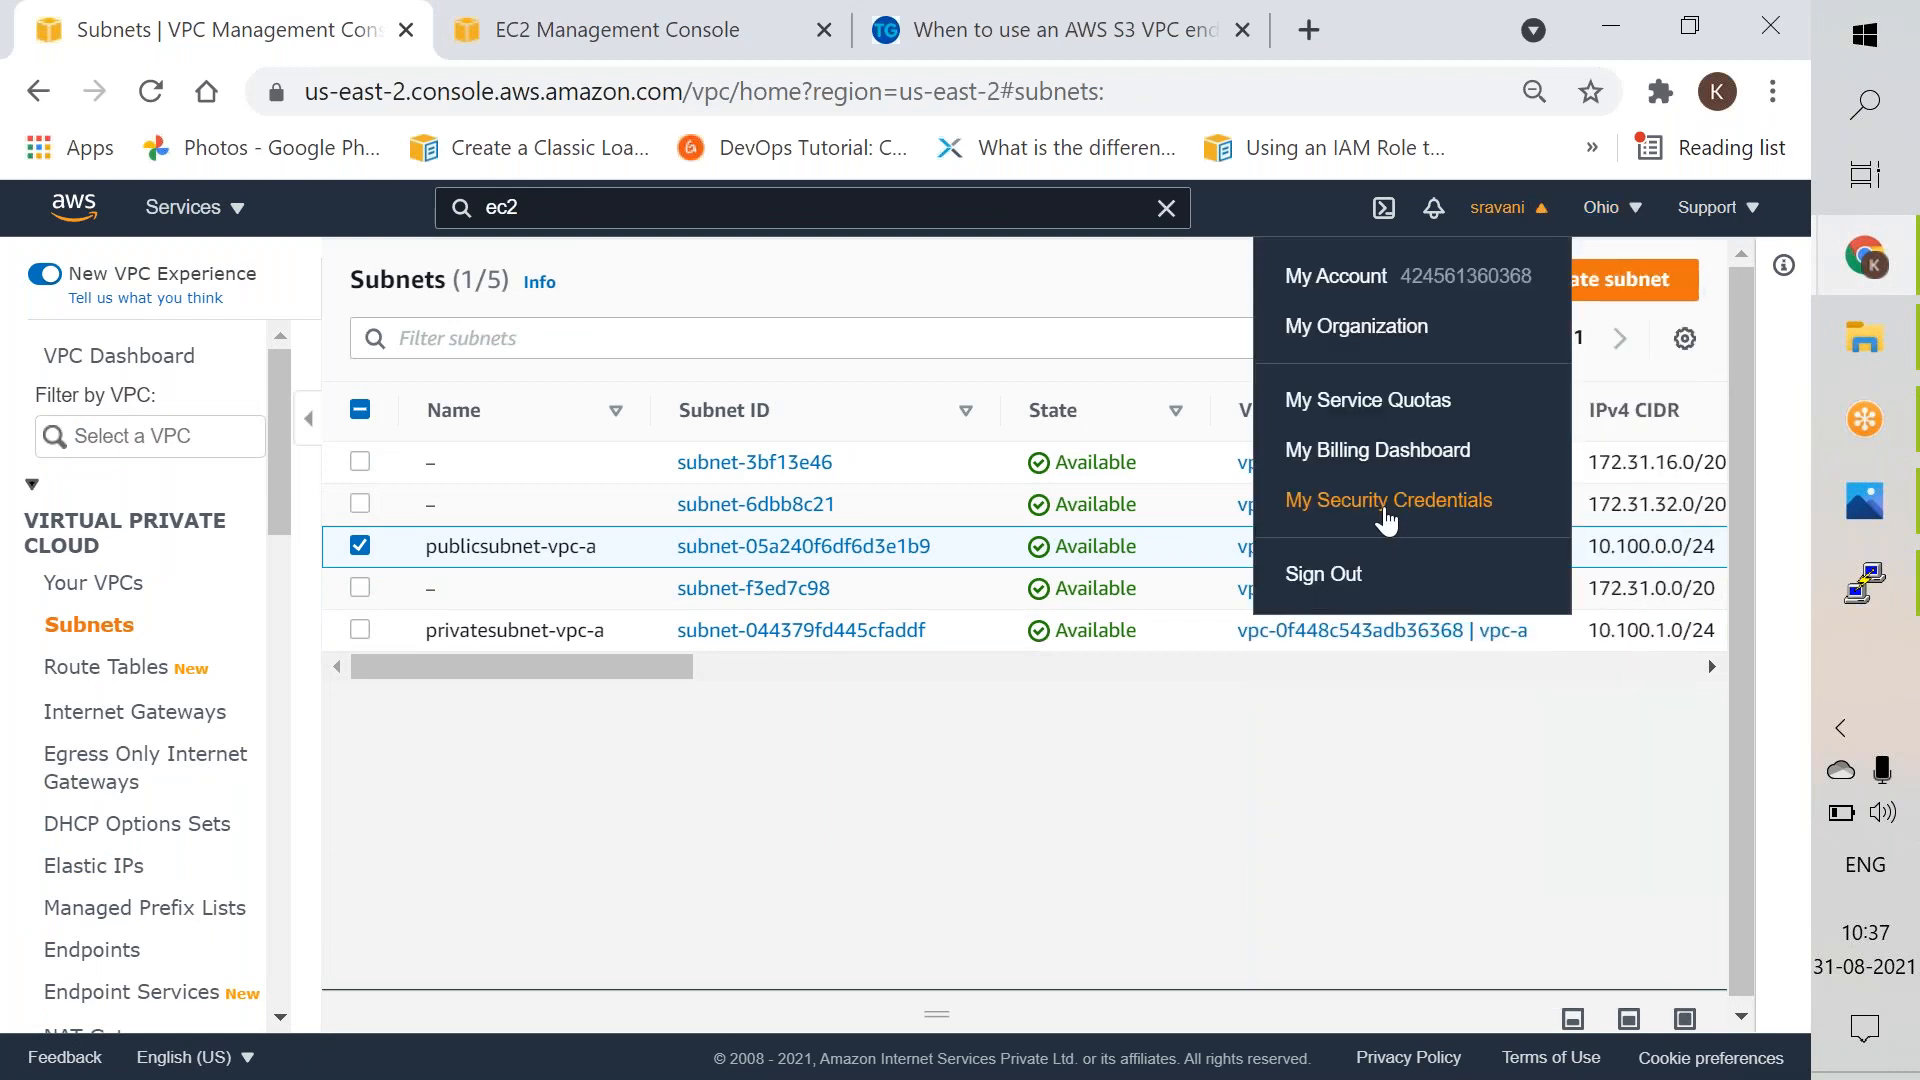
click(1388, 502)
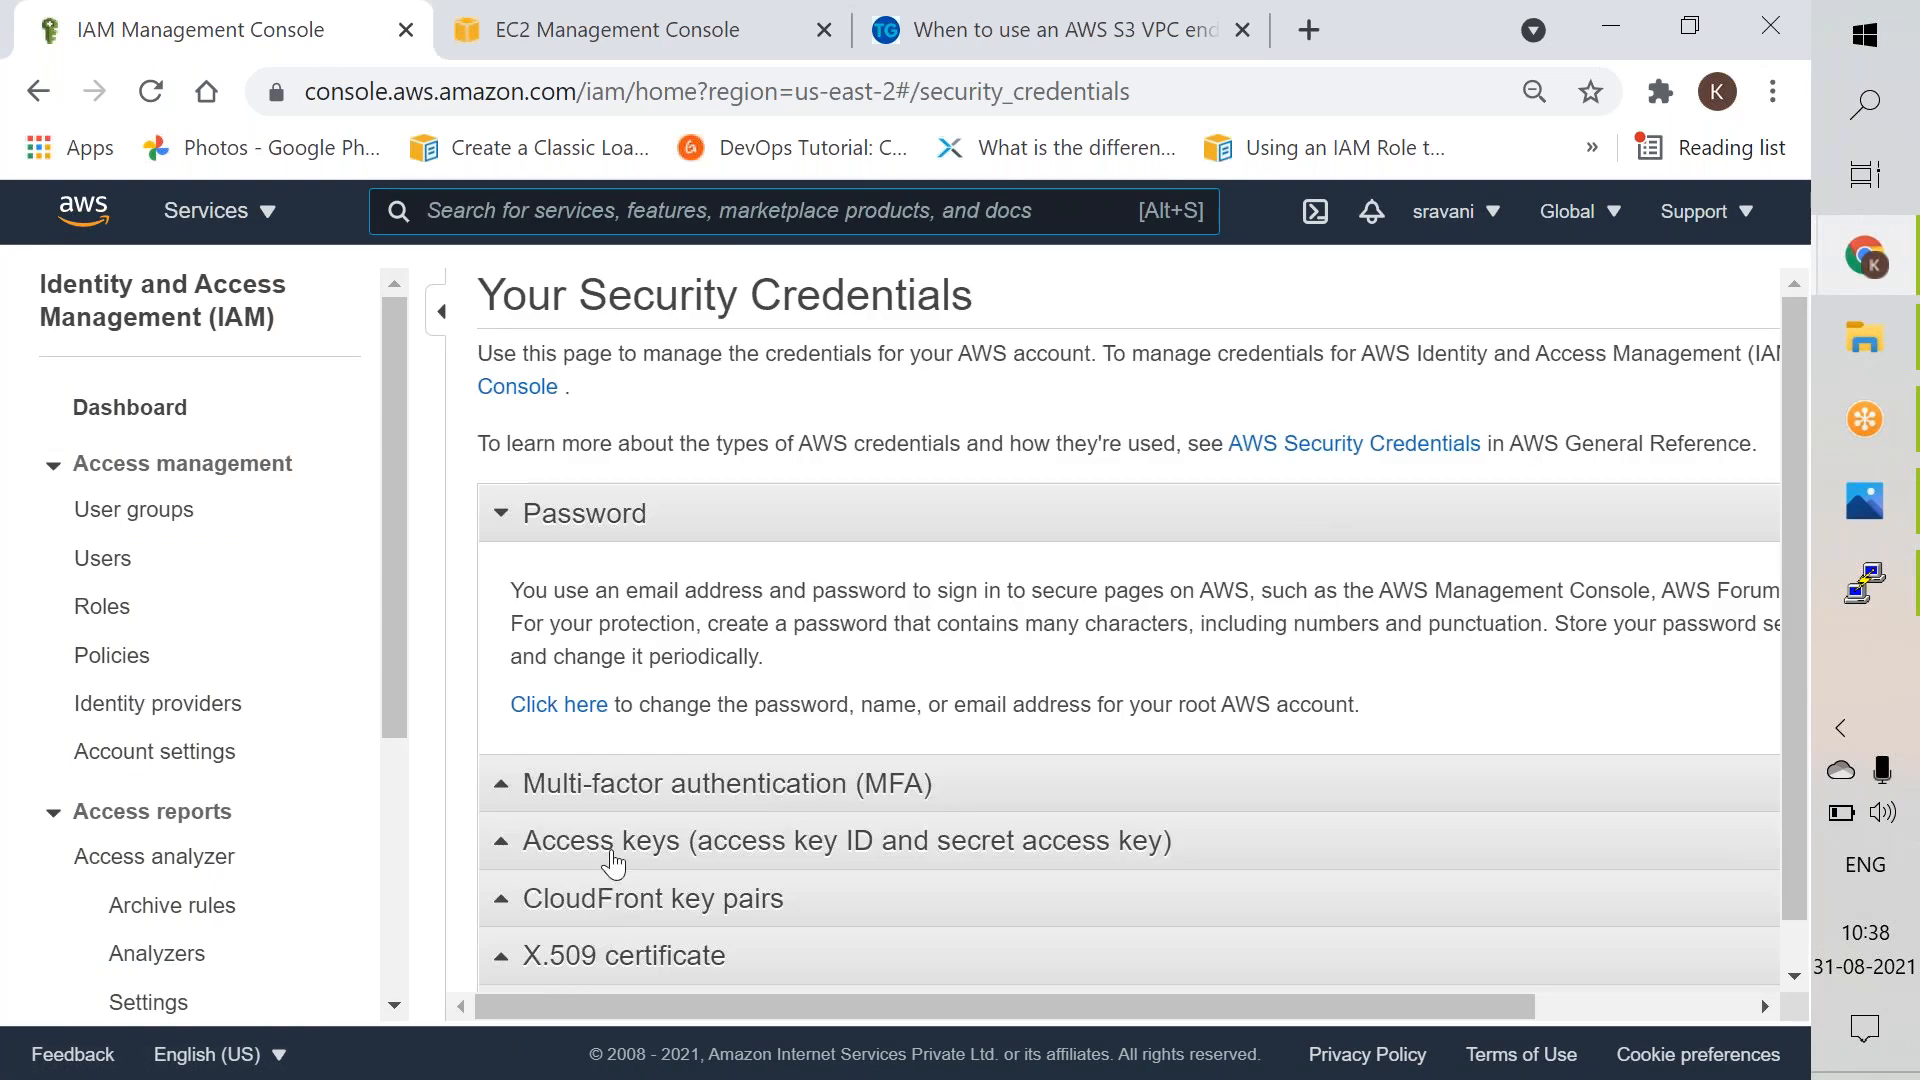
Step: Create a new access key under Access keys and reveal its access key ID and secret access key
click(613, 846)
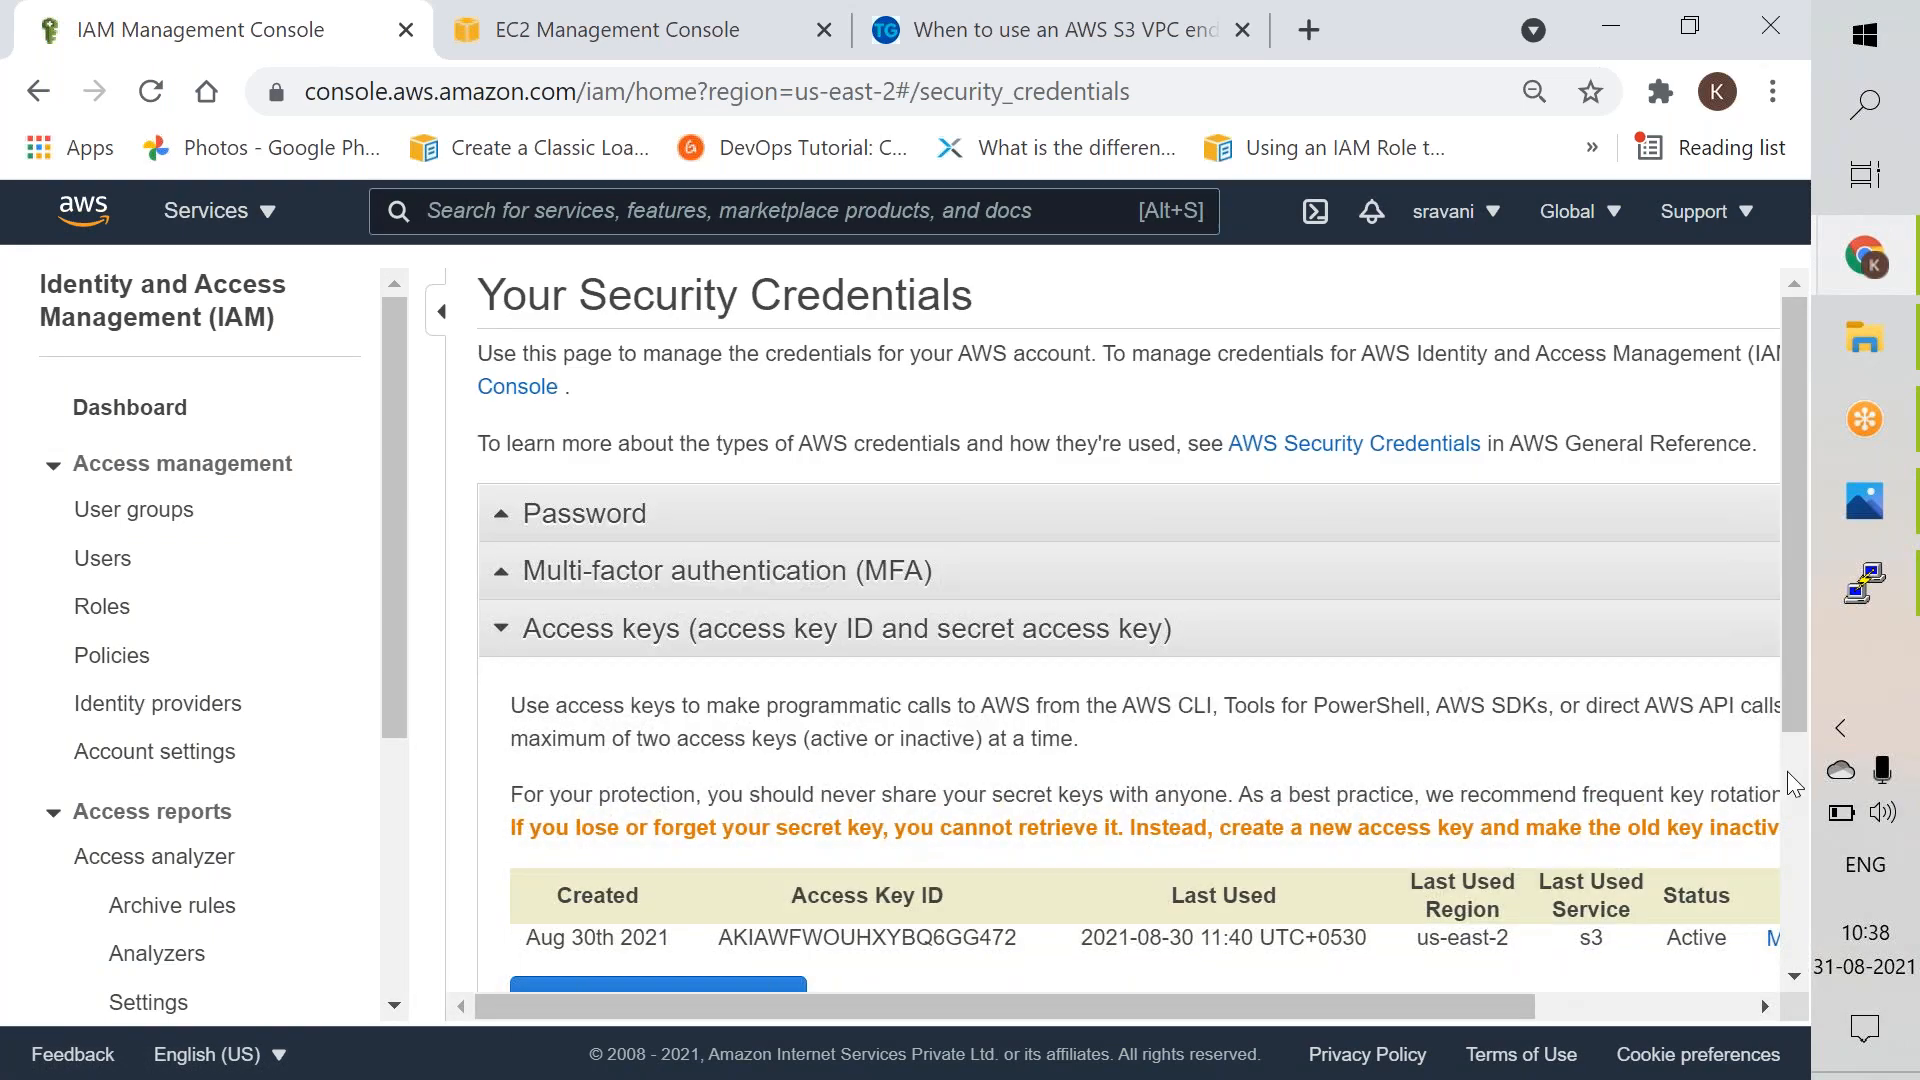
scroll(777, 622, down, 5)
click(777, 621)
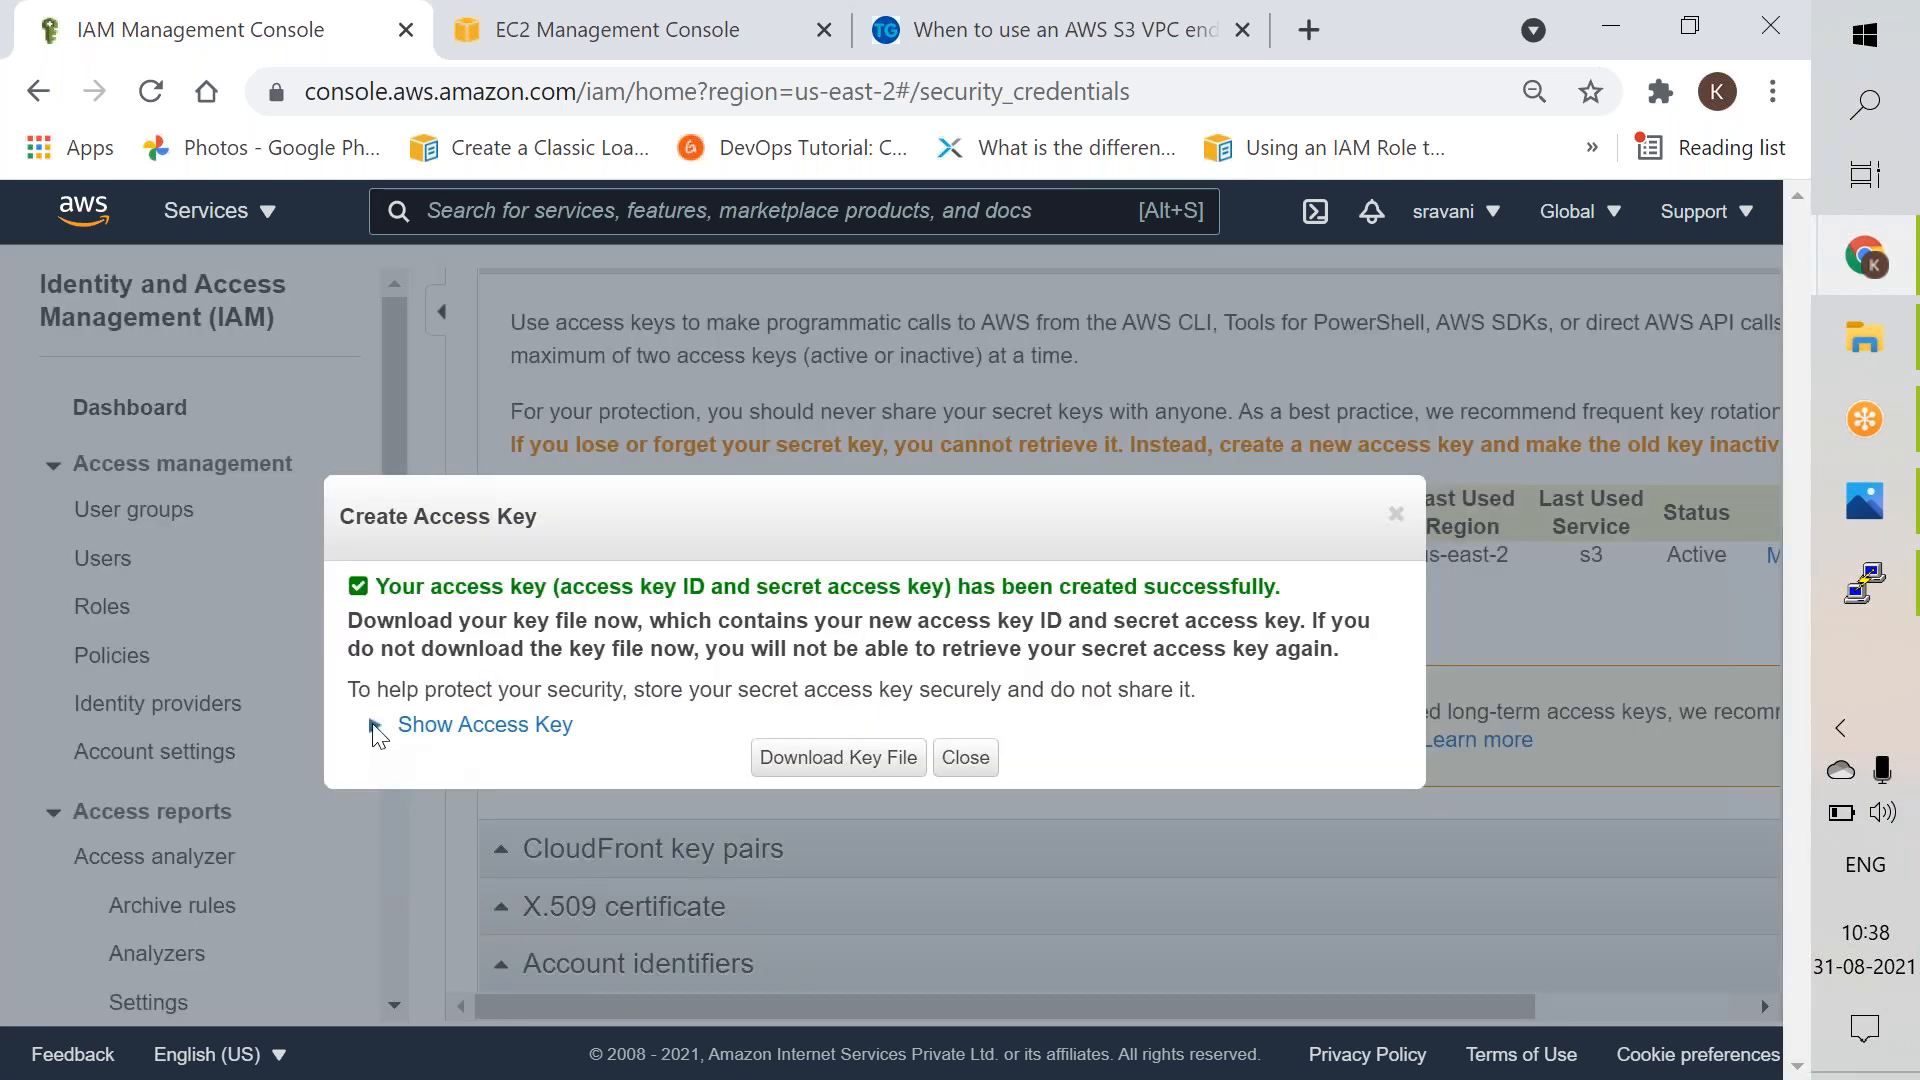
click(424, 726)
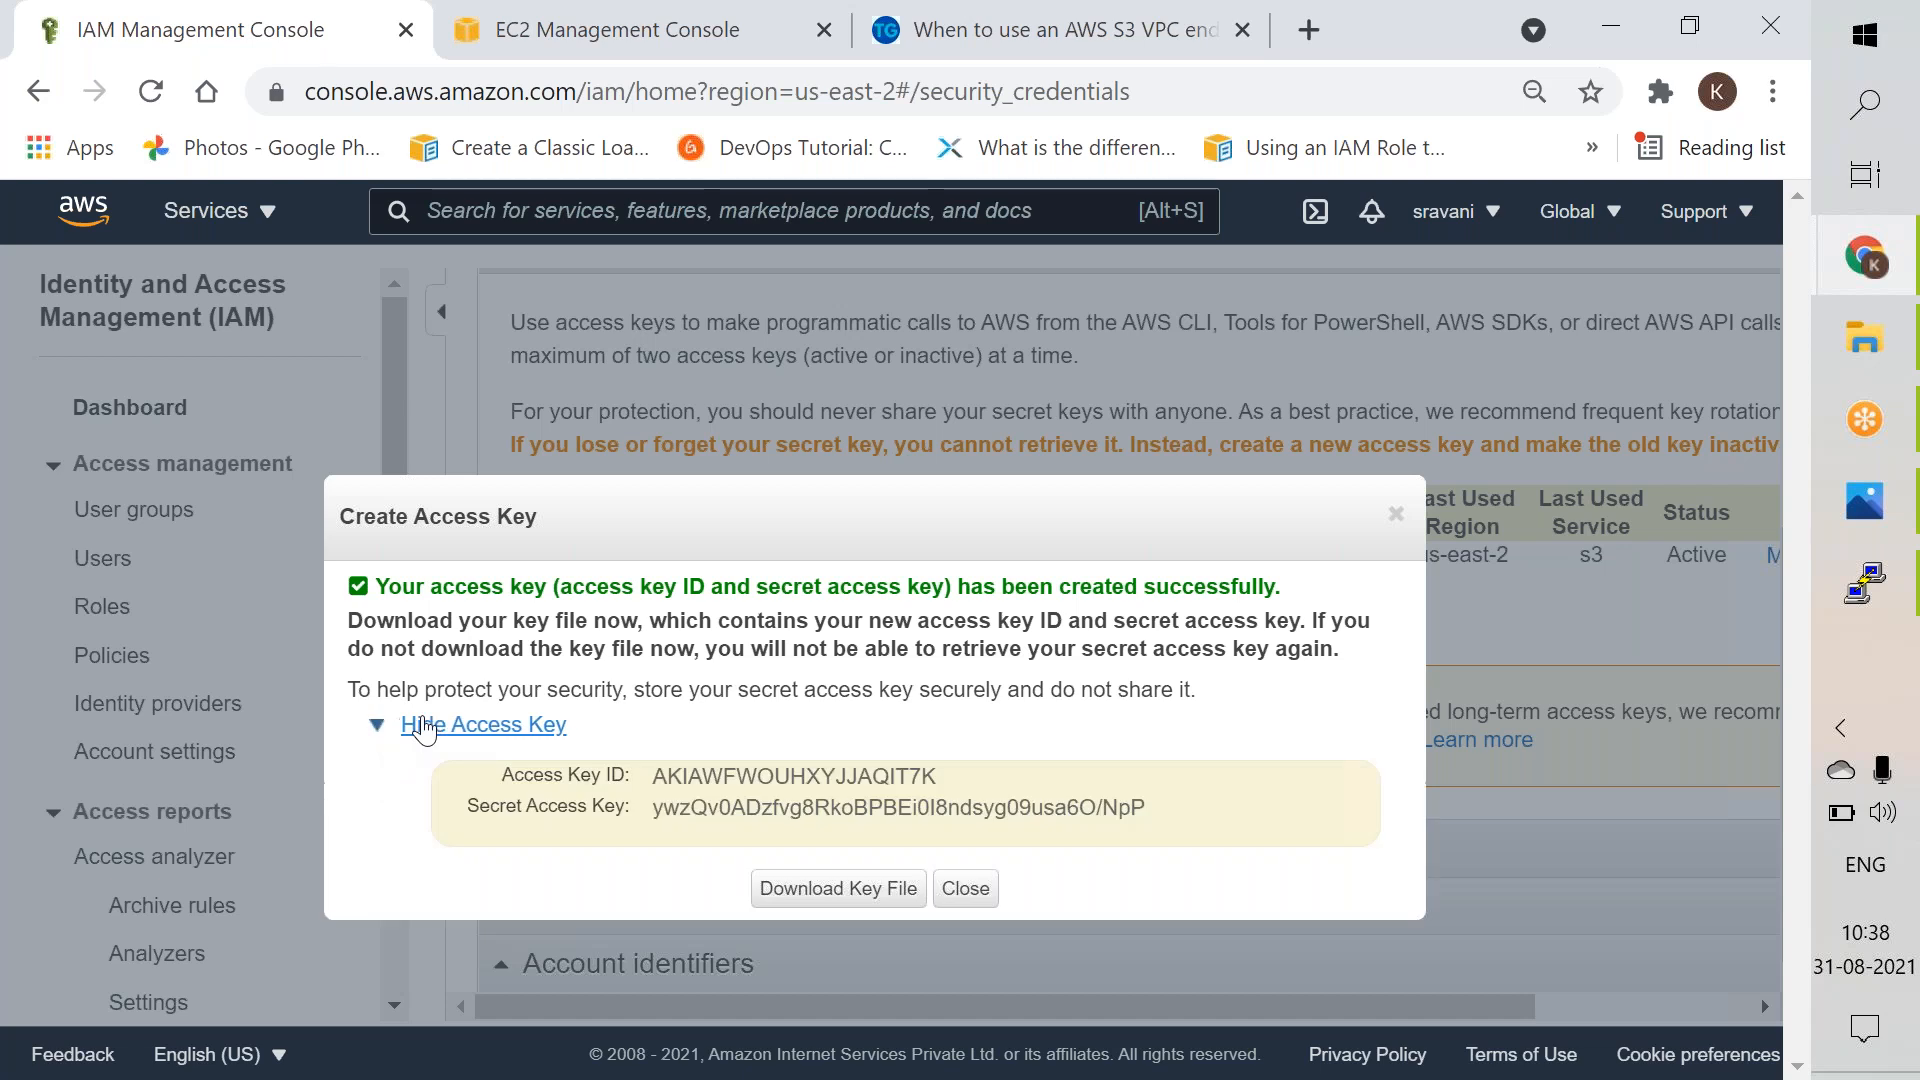
Step: Copy the new access key ID and enter it at the AWS Access Key ID prompt in the PuTTY session
drag(936, 778, 658, 775)
key(ctrl+c)
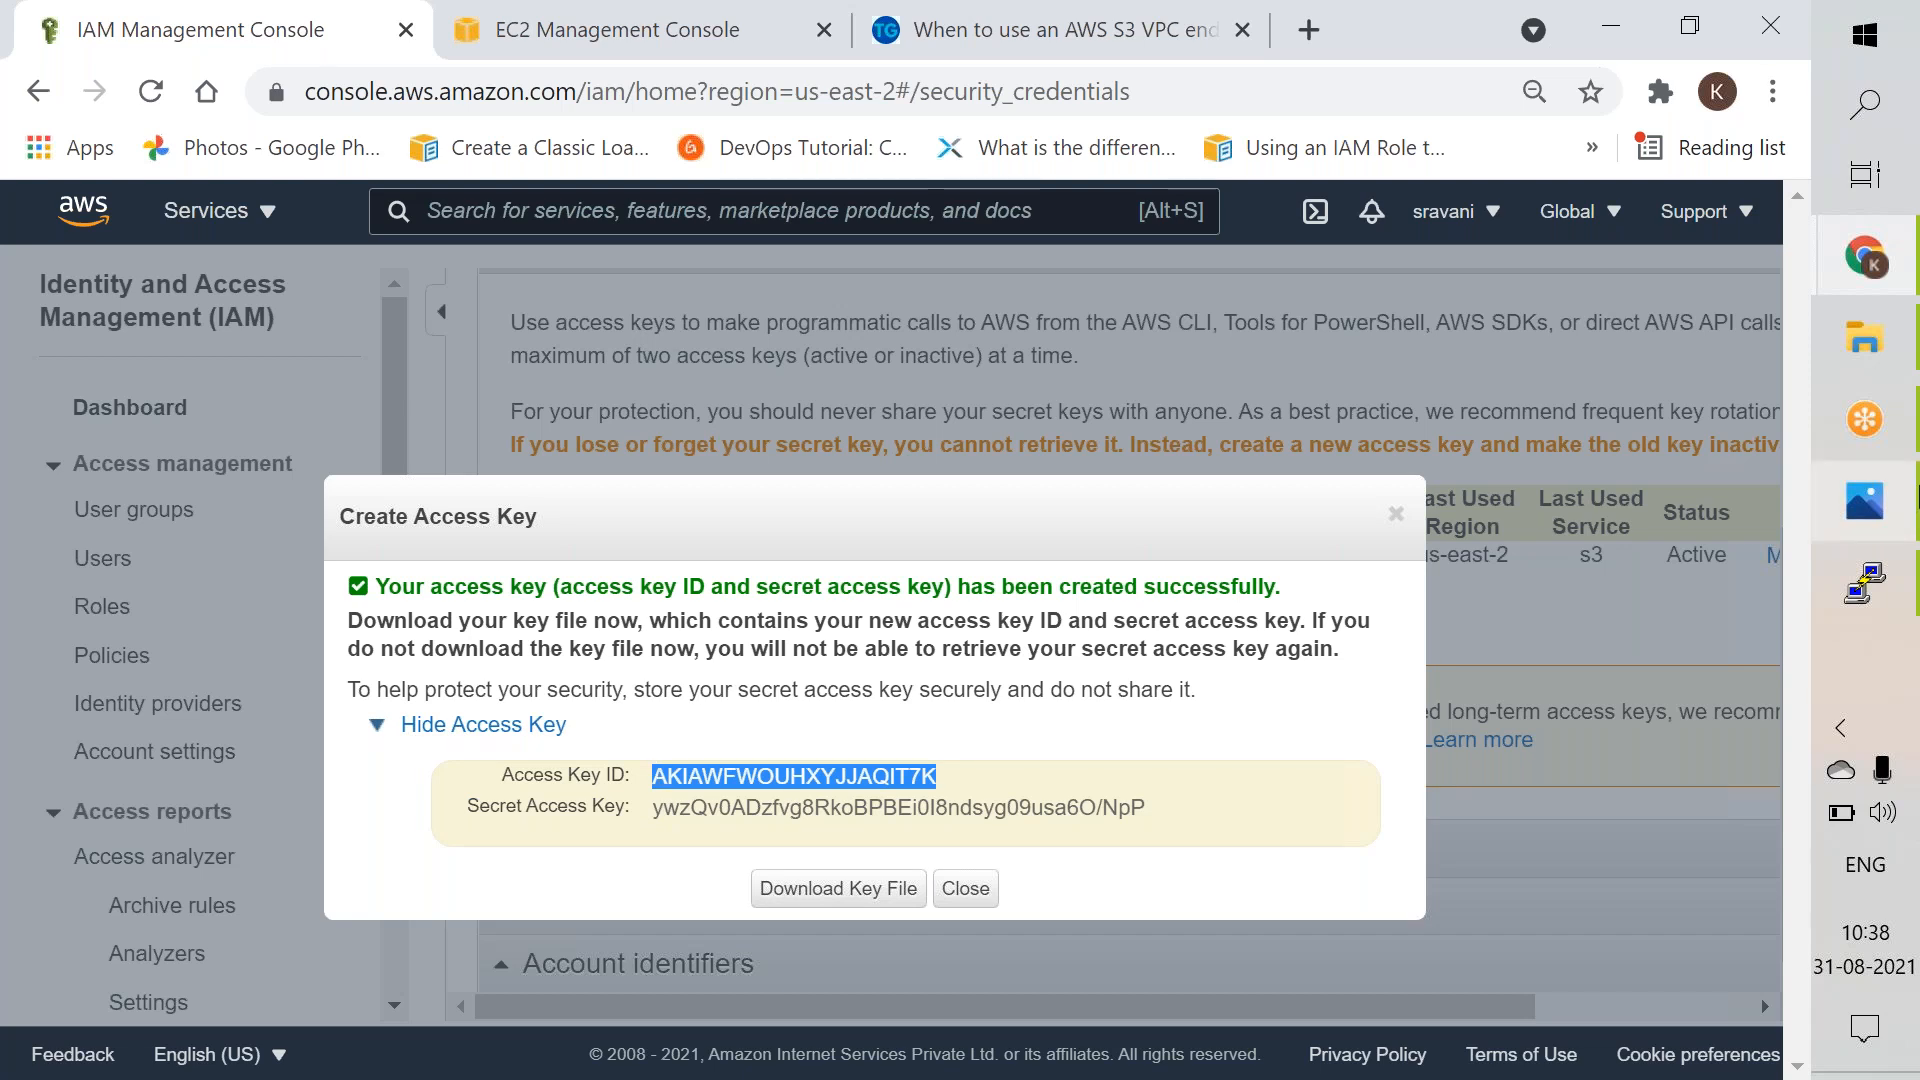
click(1838, 572)
right_click(898, 317)
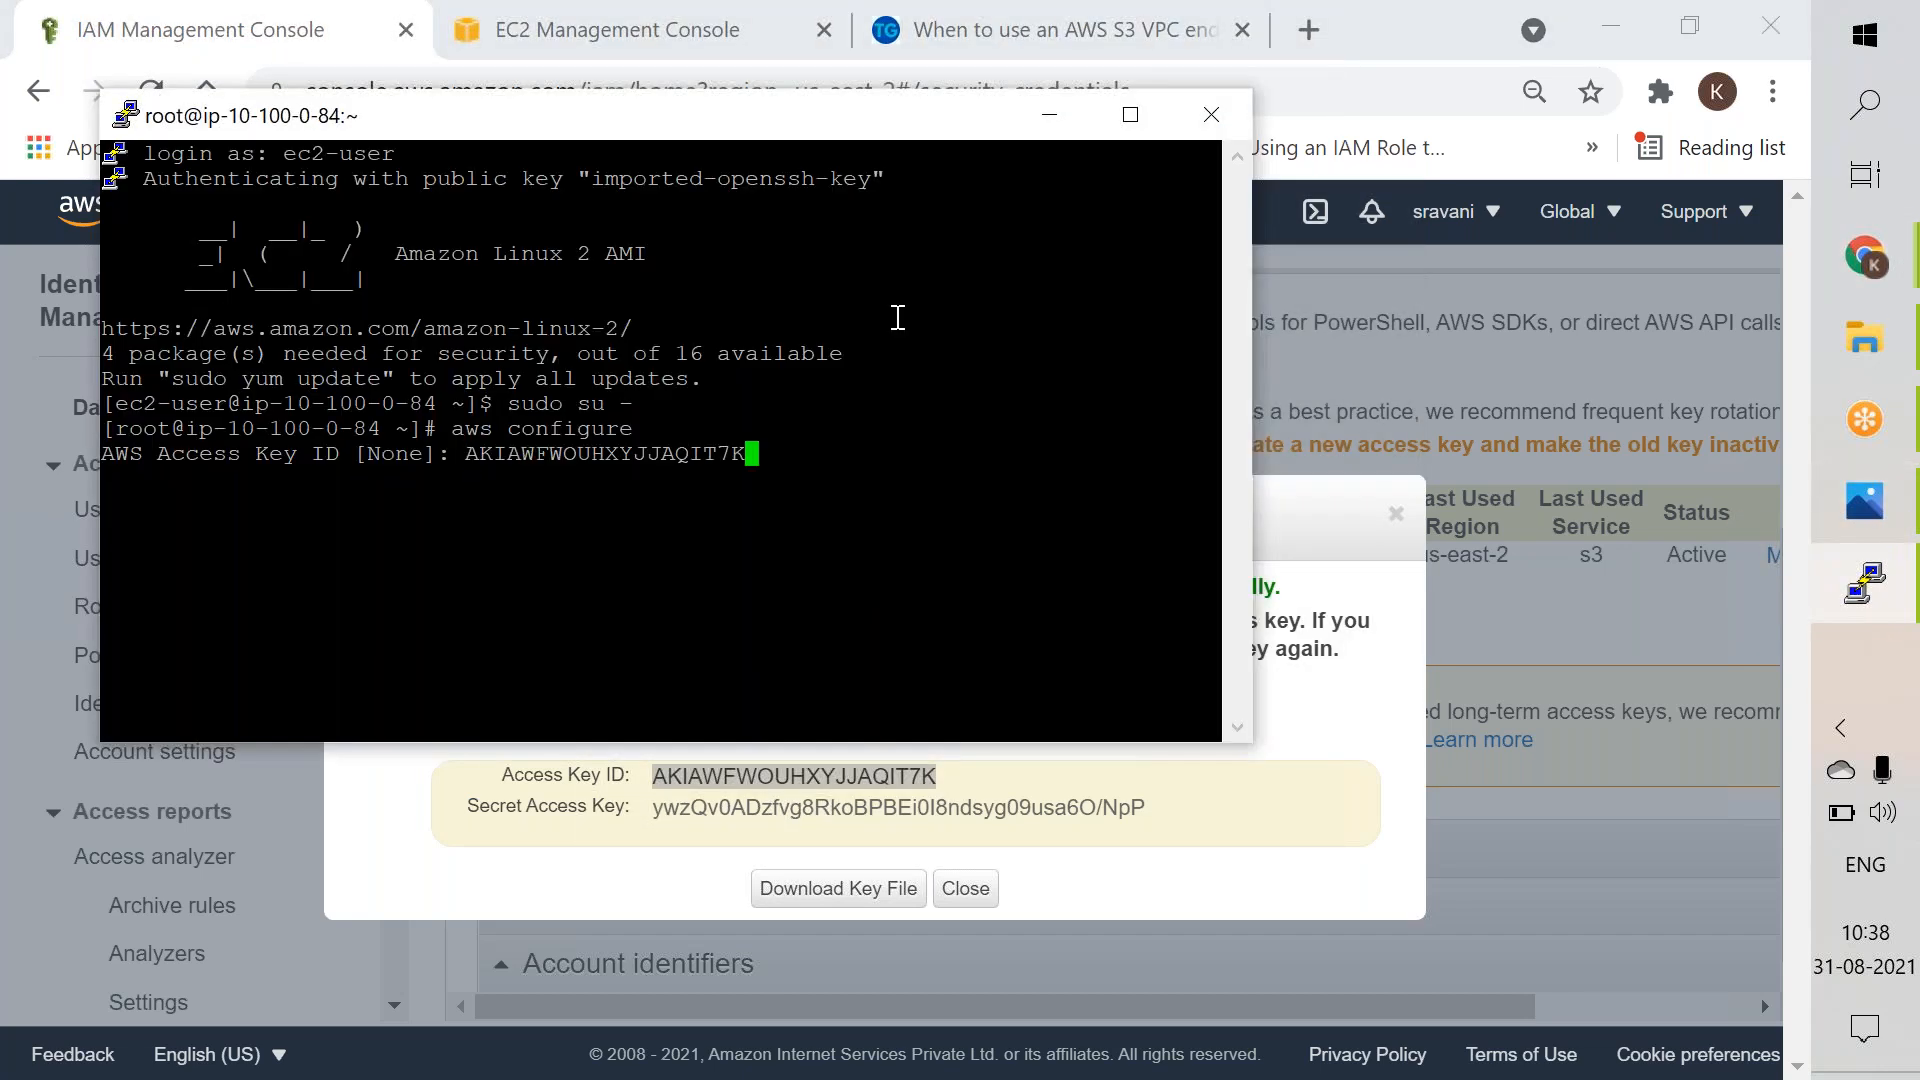
key(Return)
Step: Copy the secret access key, submit it at the AWS Secret Access Key prompt, and abort aws configure at the region prompt
click(835, 790)
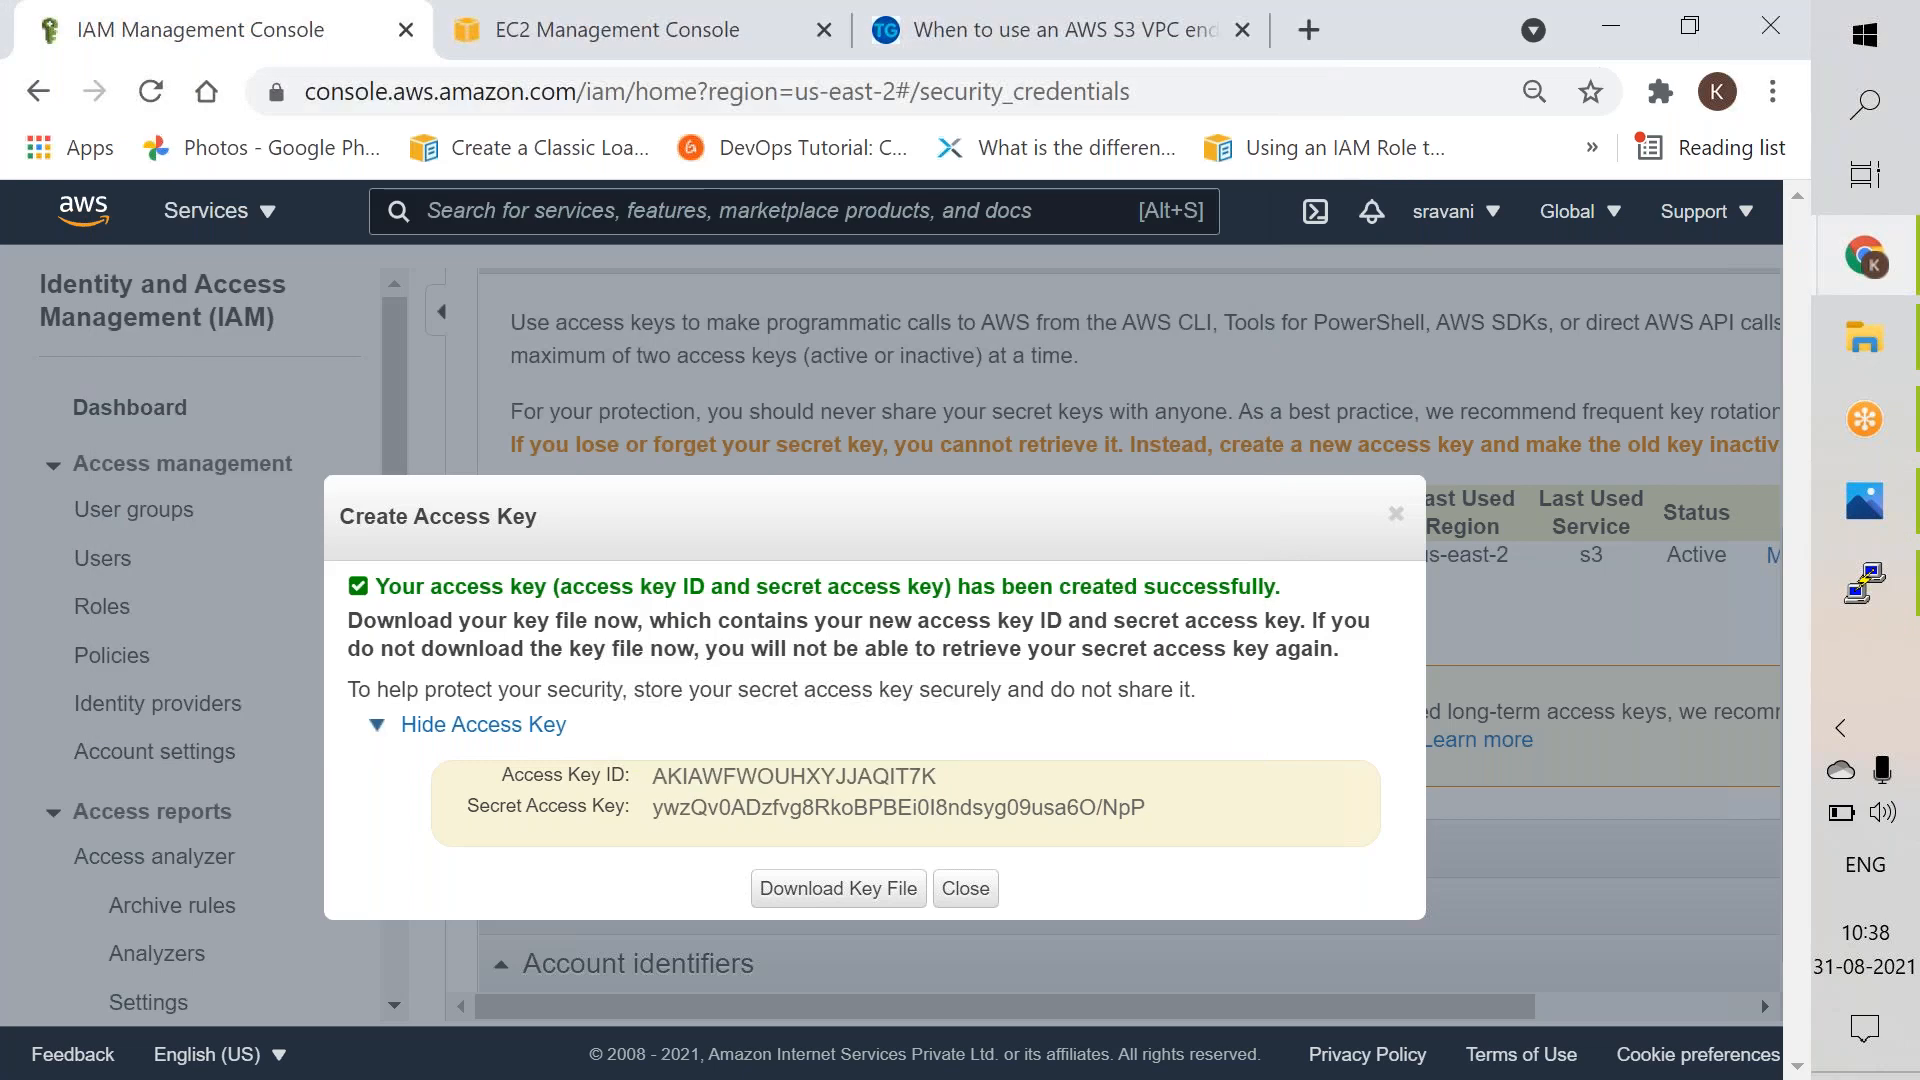
drag(1165, 815, 645, 815)
key(ctrl+c)
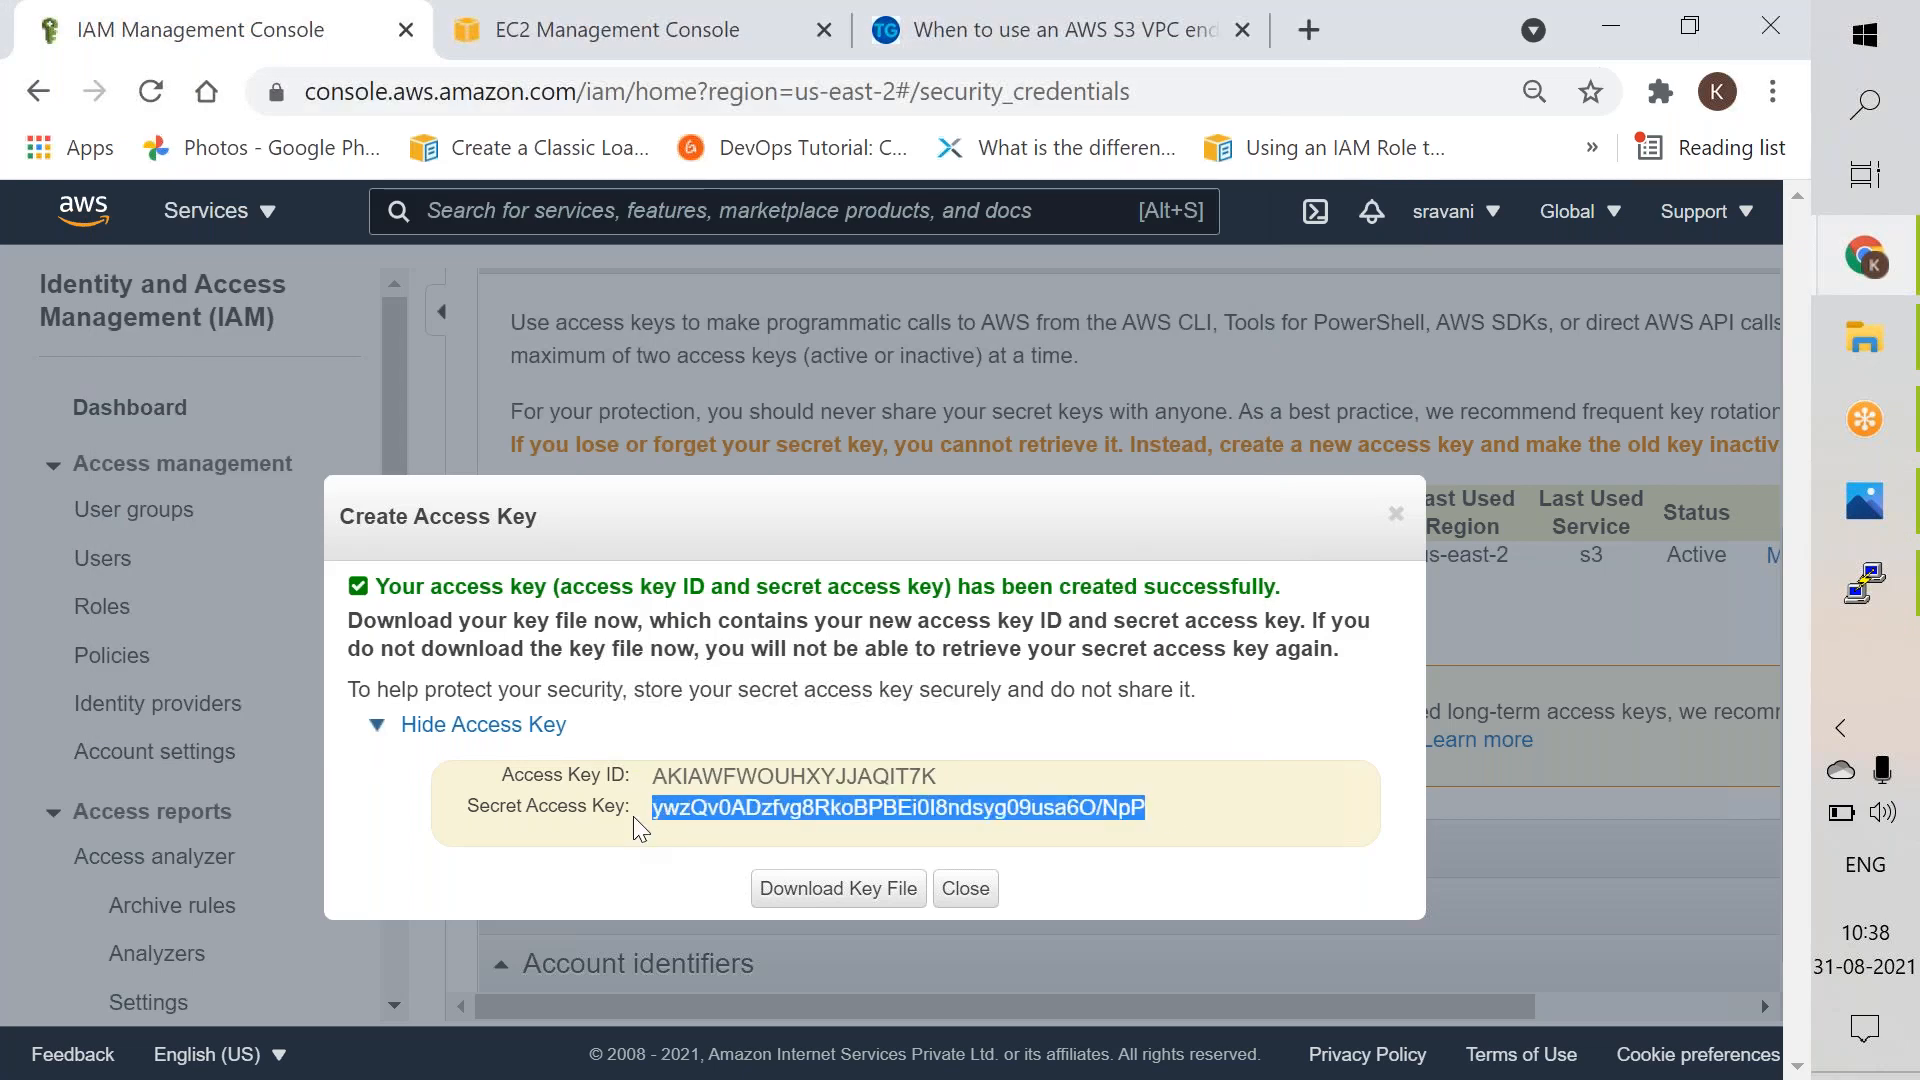
click(1863, 583)
right_click(990, 427)
key(Return)
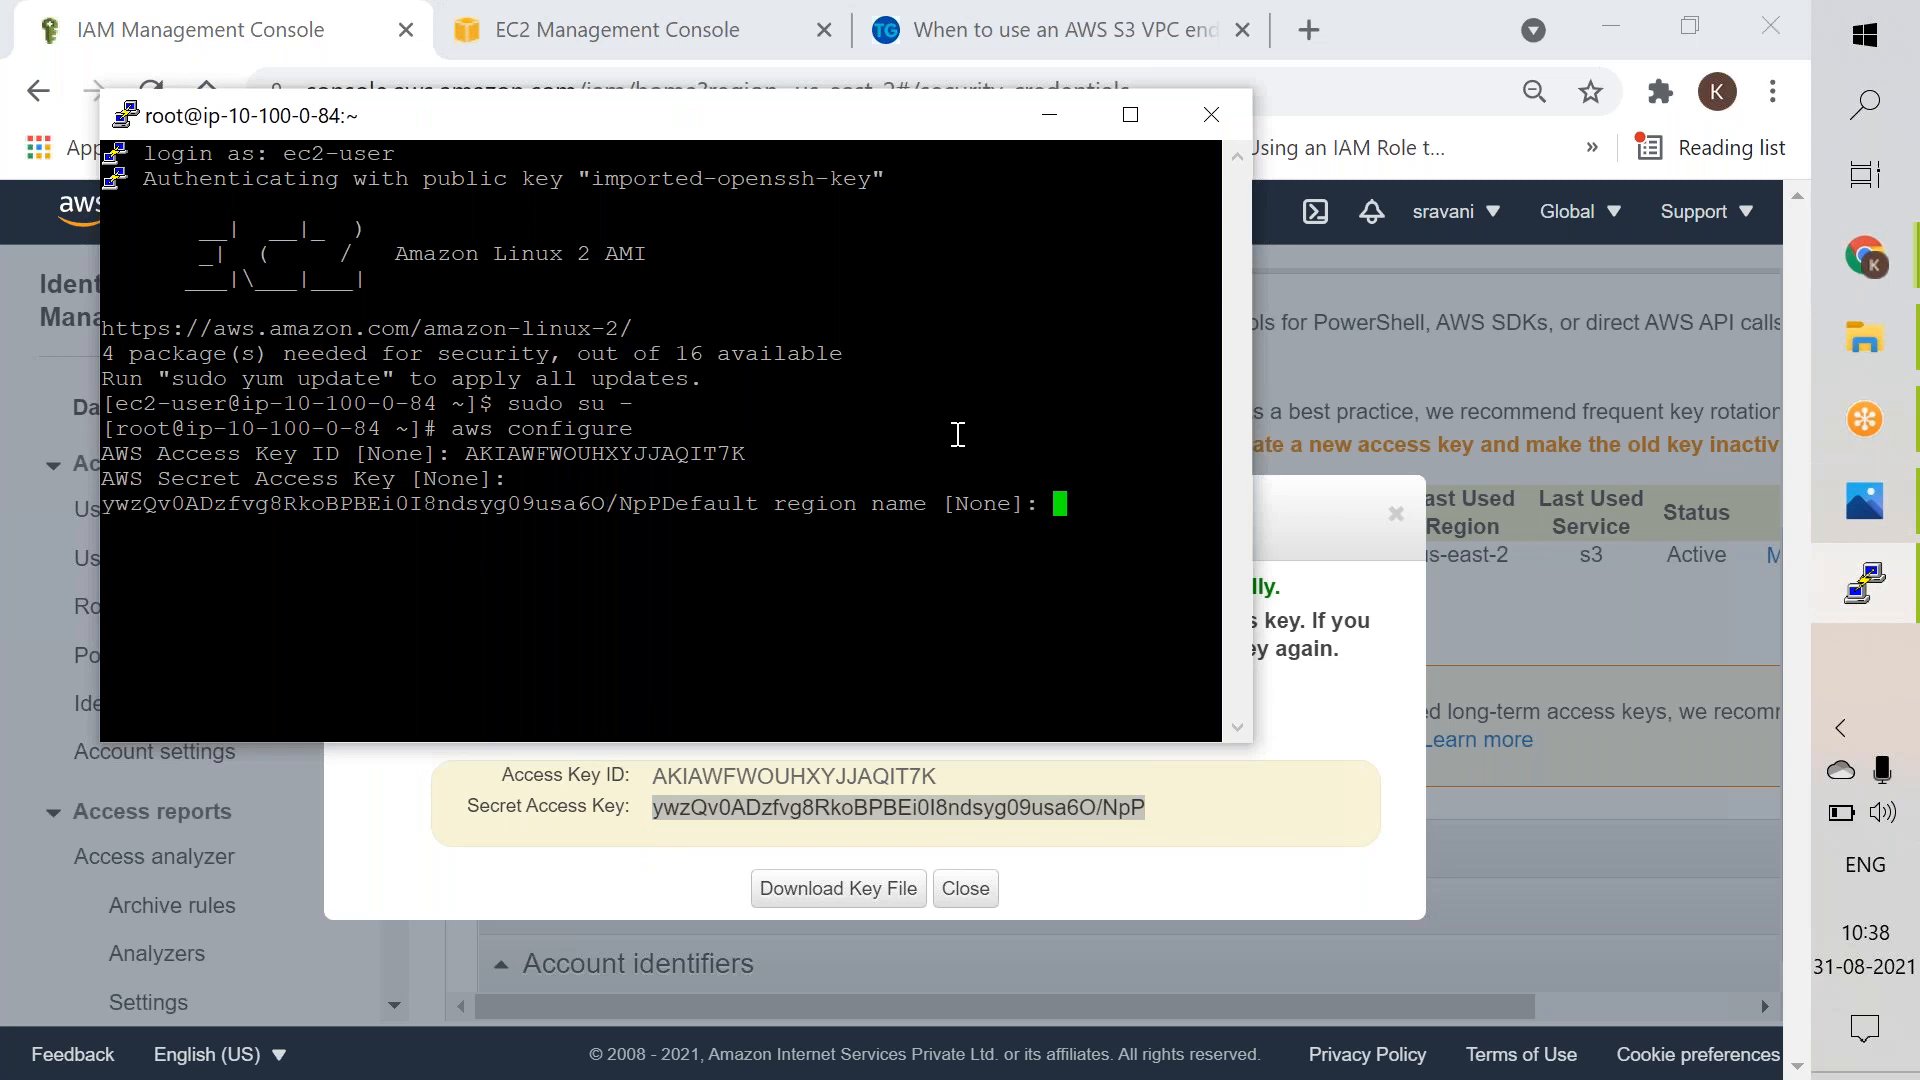
key(ctrl+c)
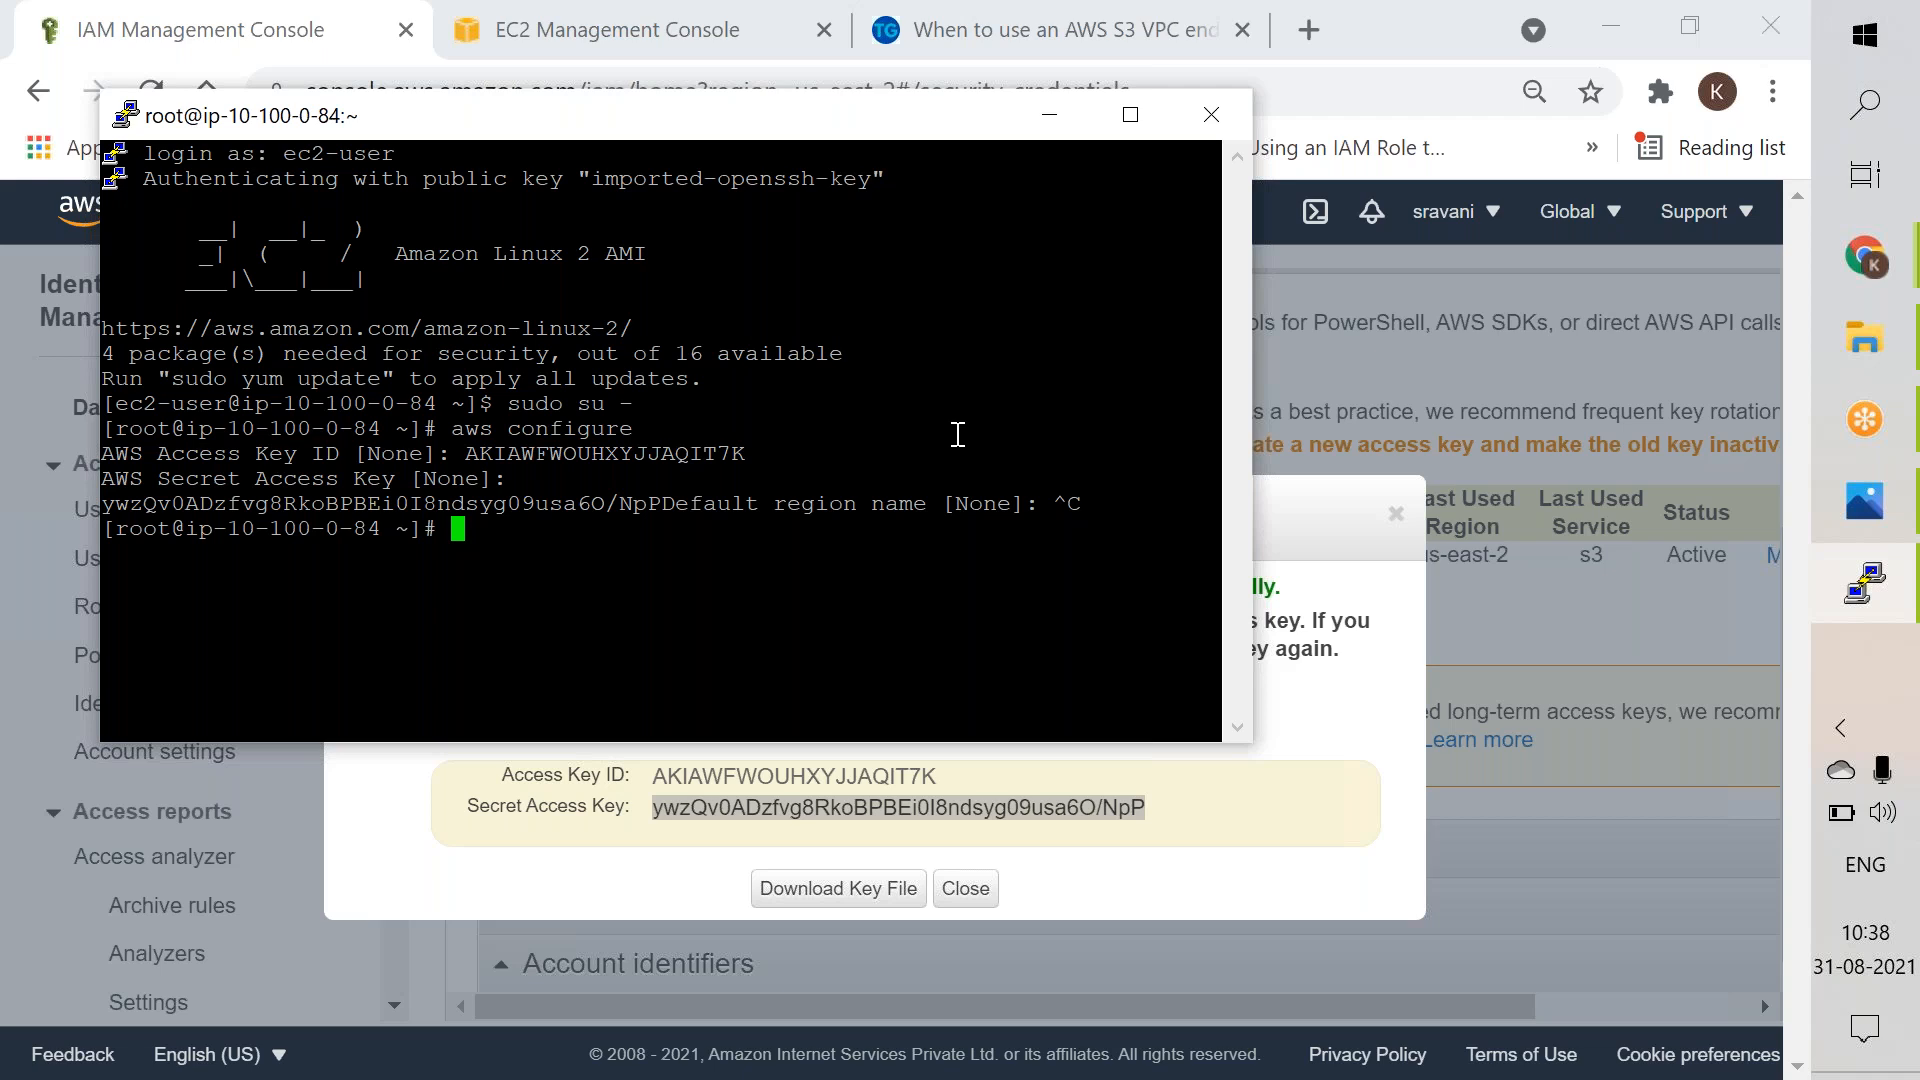
Step: Rerun aws configure and submit the new access key ID, copied from the AWS console, at the AWS Access Key ID prompt
key(Up)
key(Return)
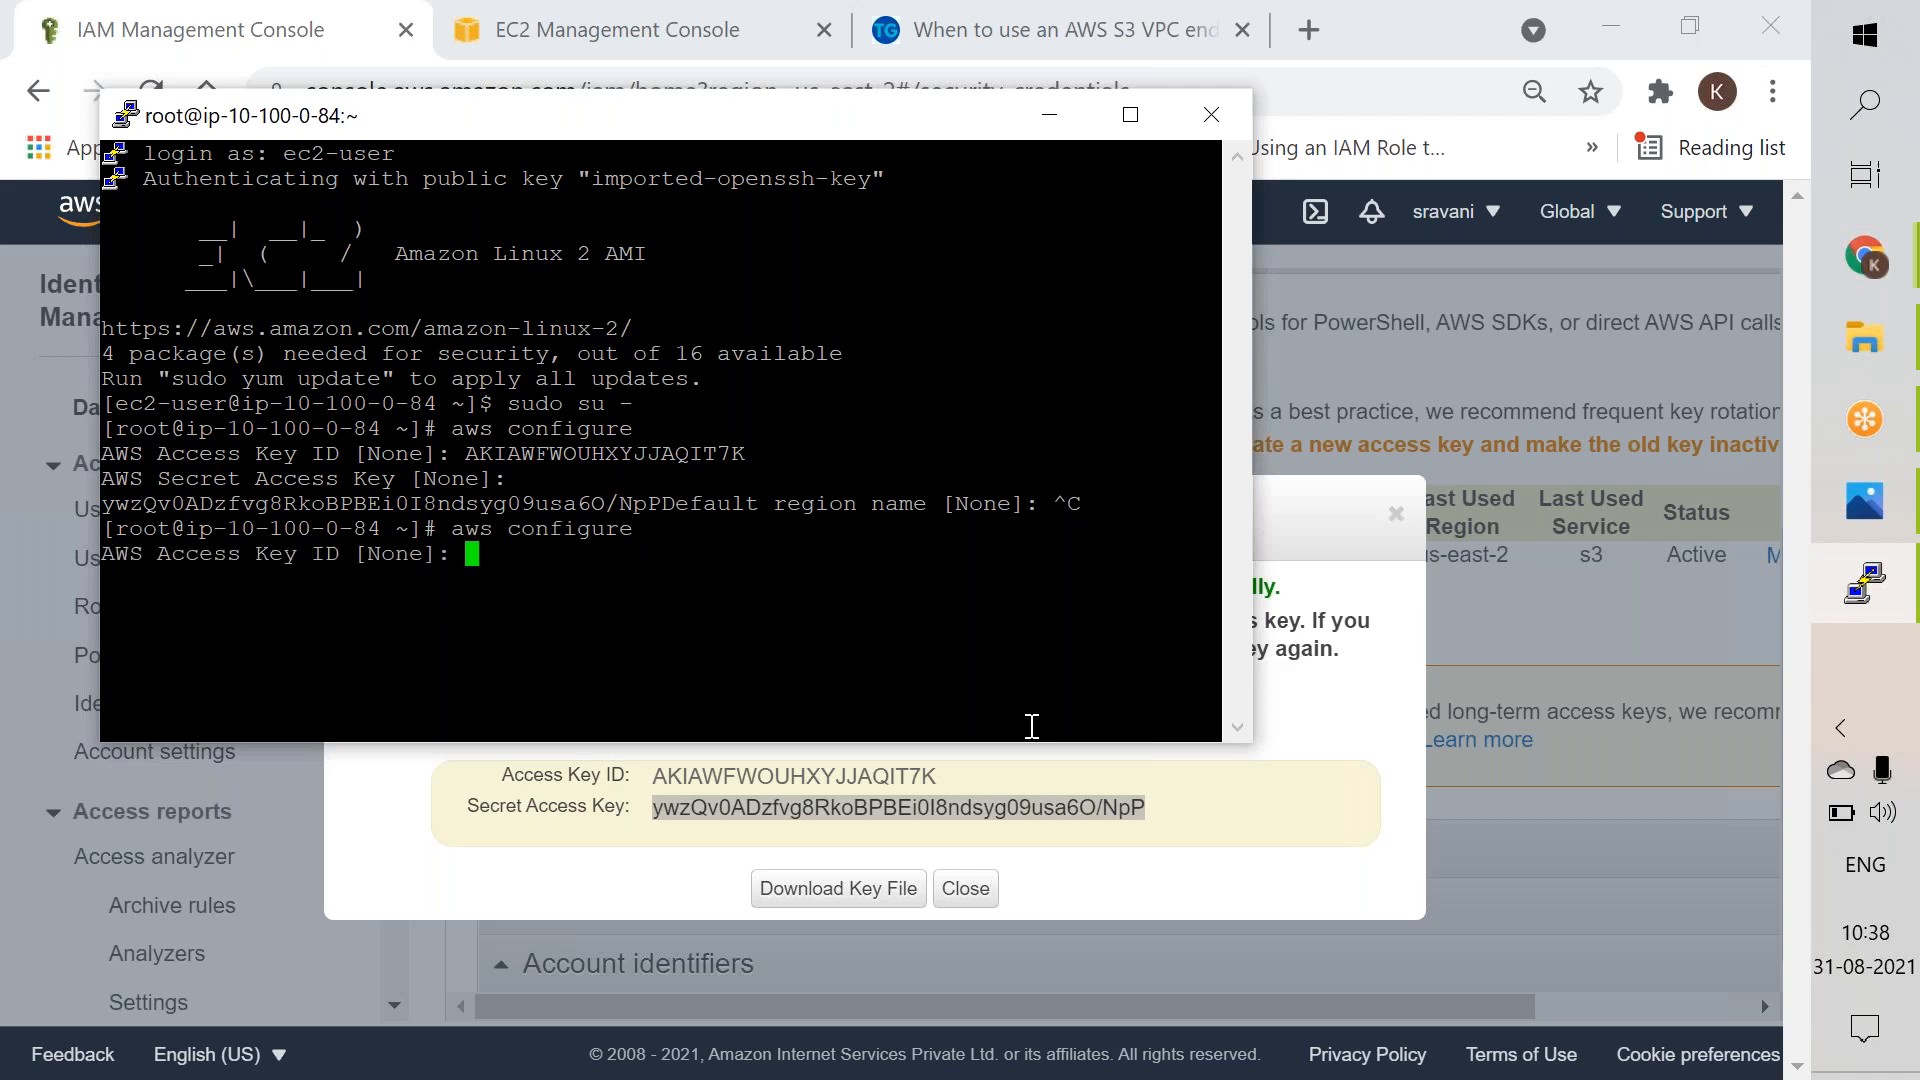
click(1018, 782)
drag(941, 797, 640, 775)
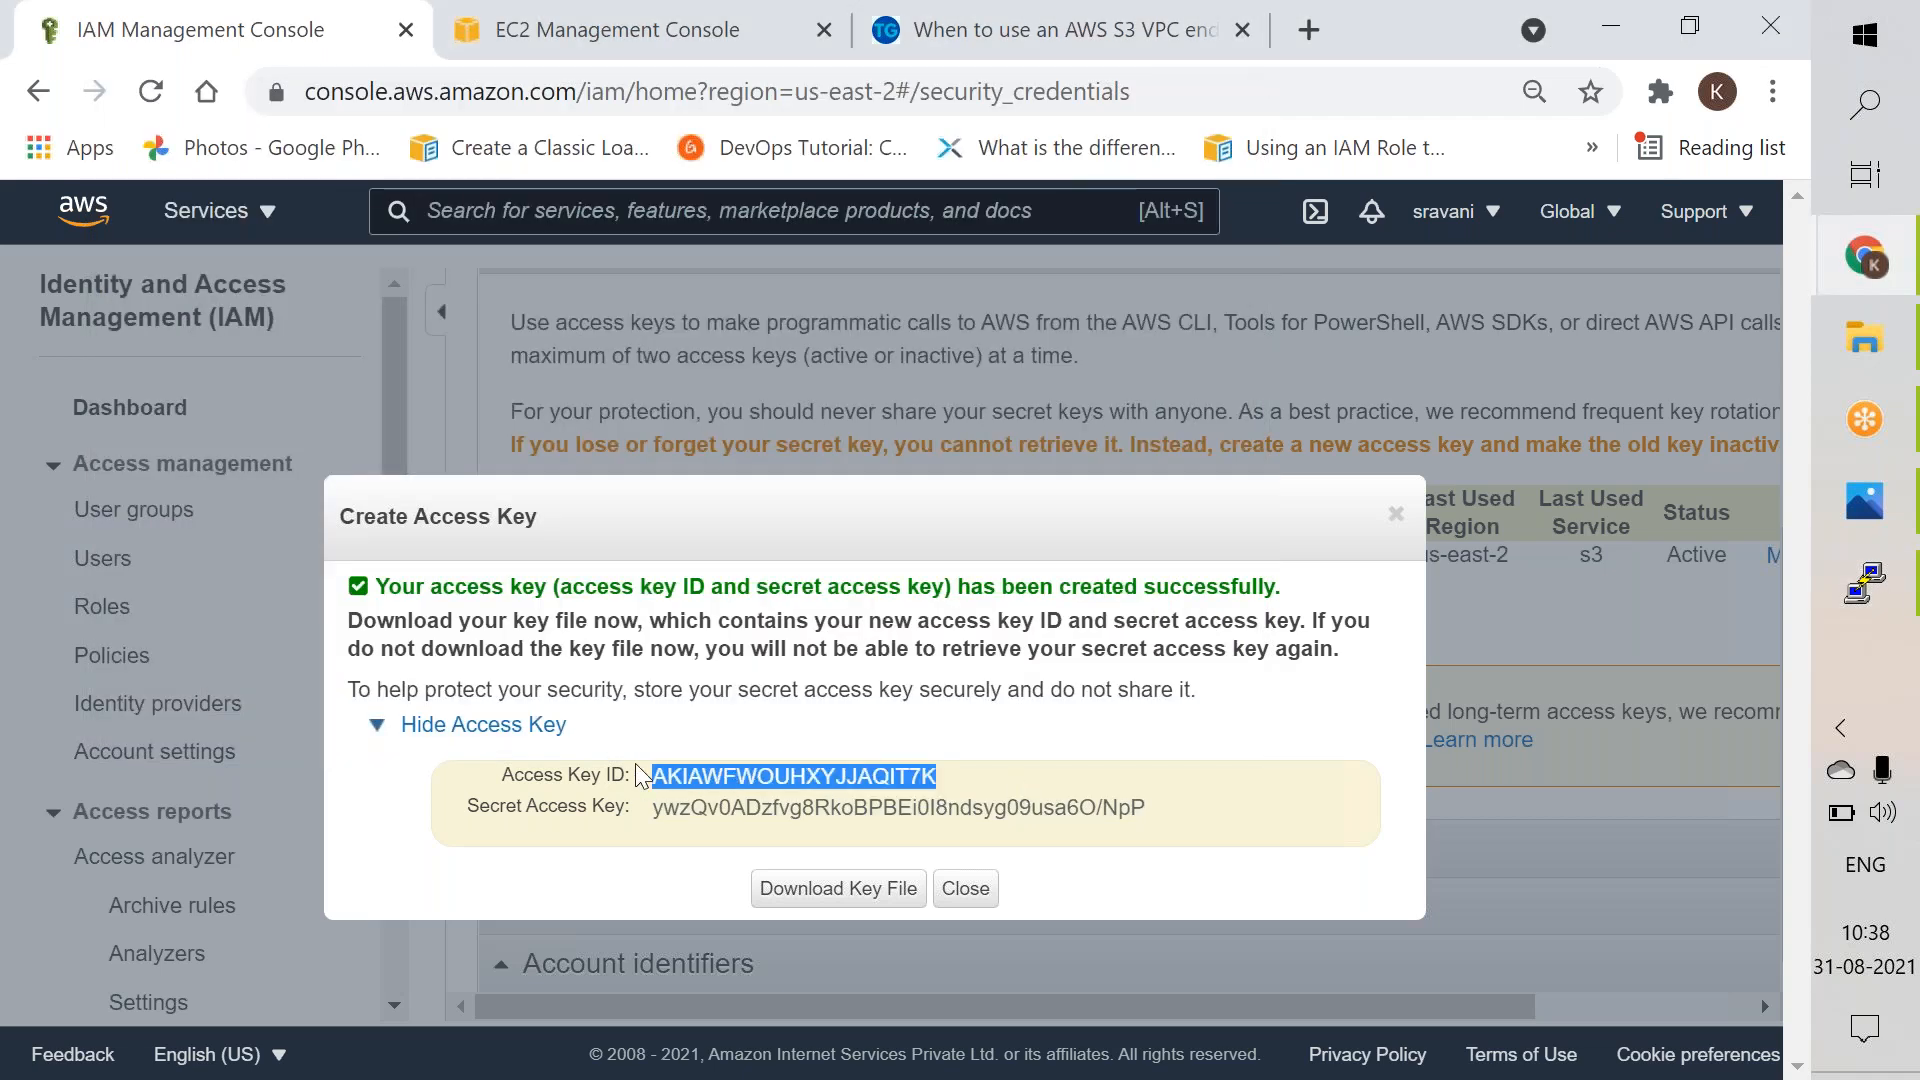
click(1864, 582)
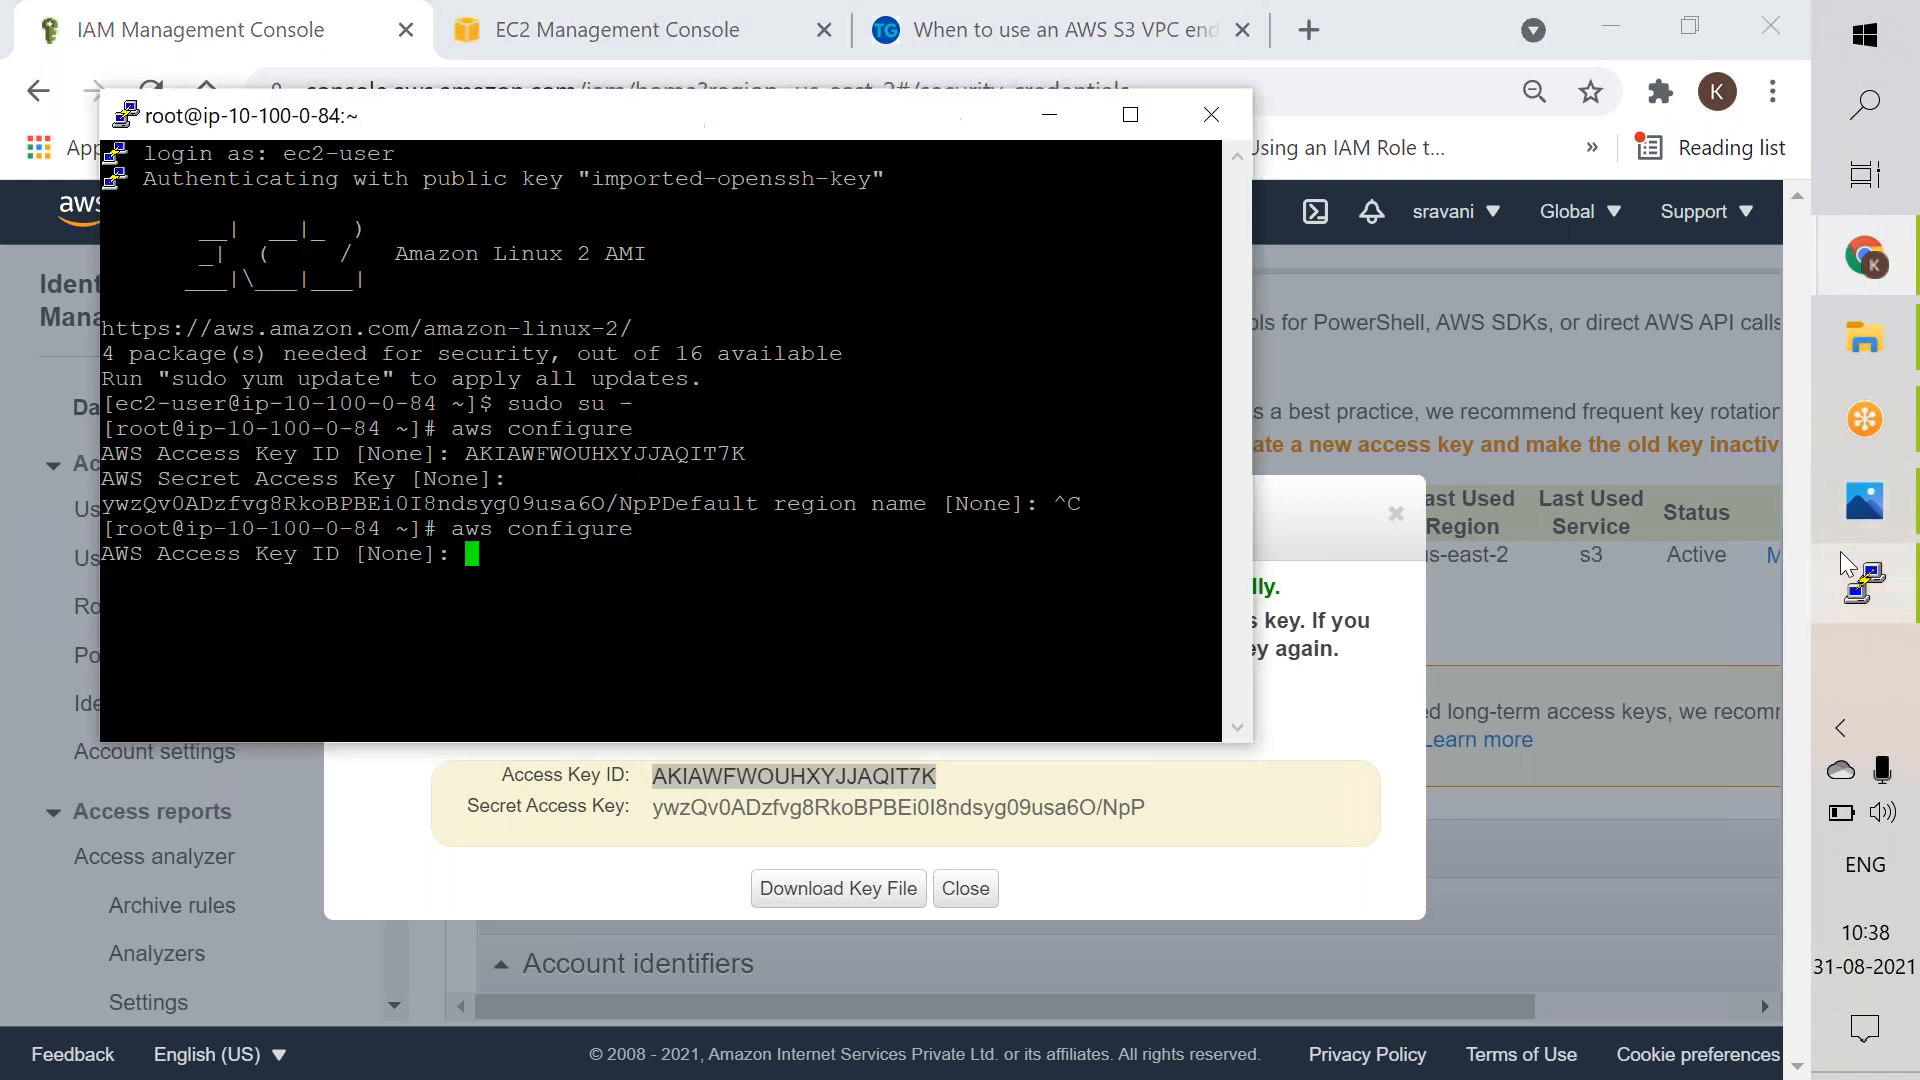
right_click(1016, 323)
key(Return)
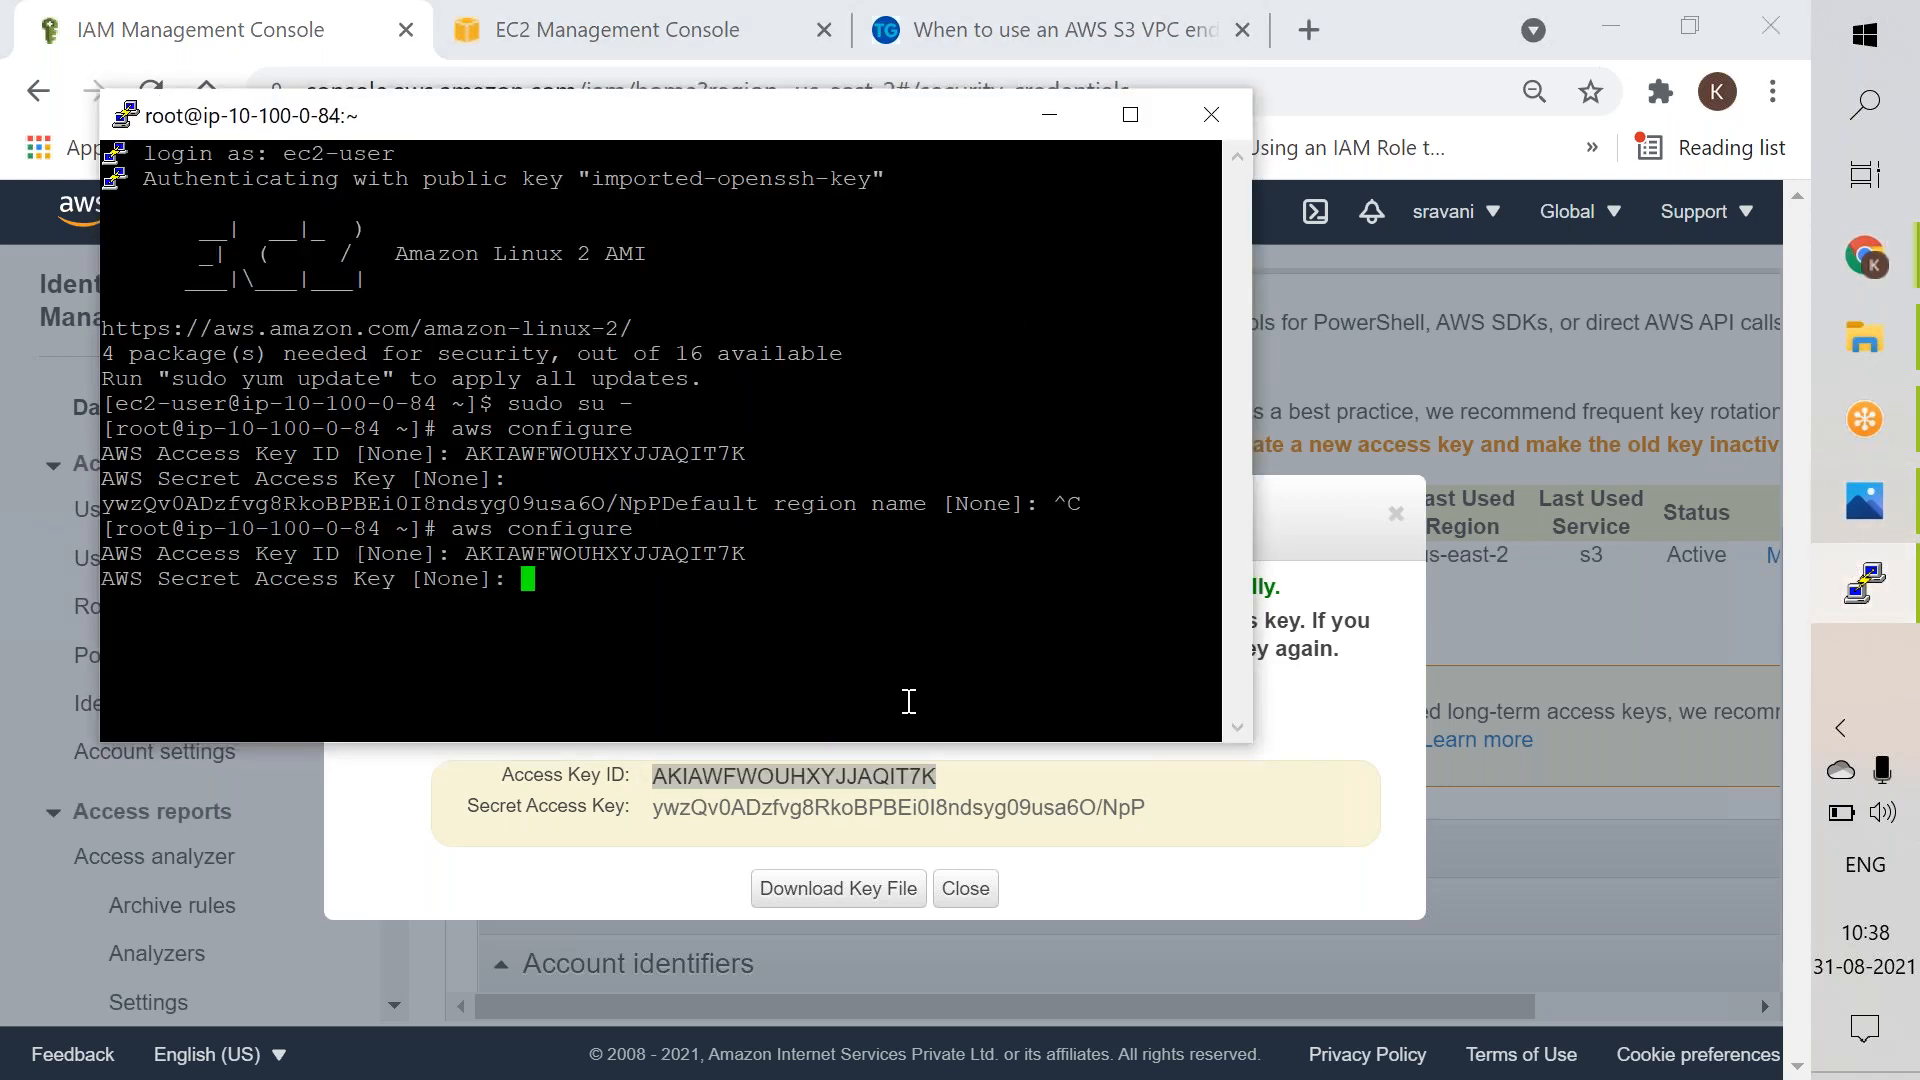
Step: Copy the secret access key from the AWS console and submit it at the AWS Secret Access Key prompt in PuTTY
click(866, 808)
drag(1150, 814, 642, 817)
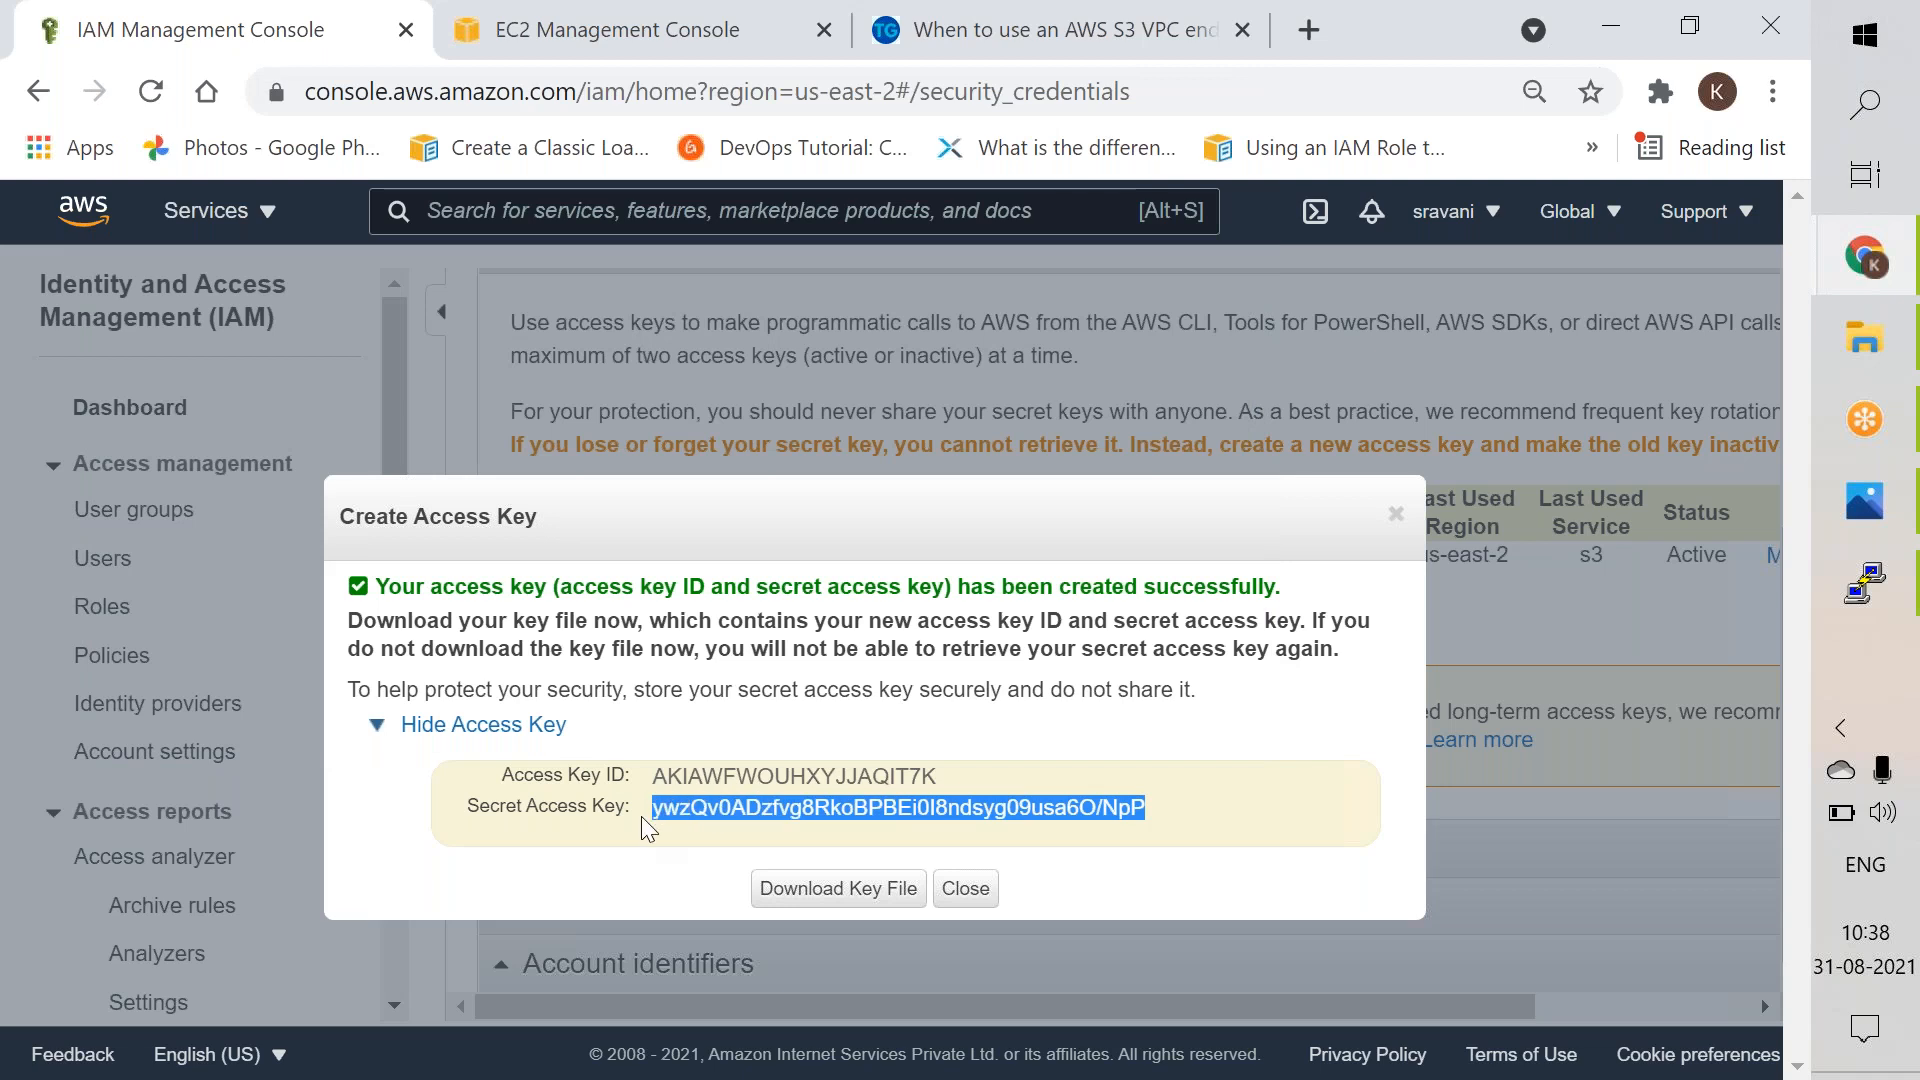
click(1865, 583)
right_click(735, 421)
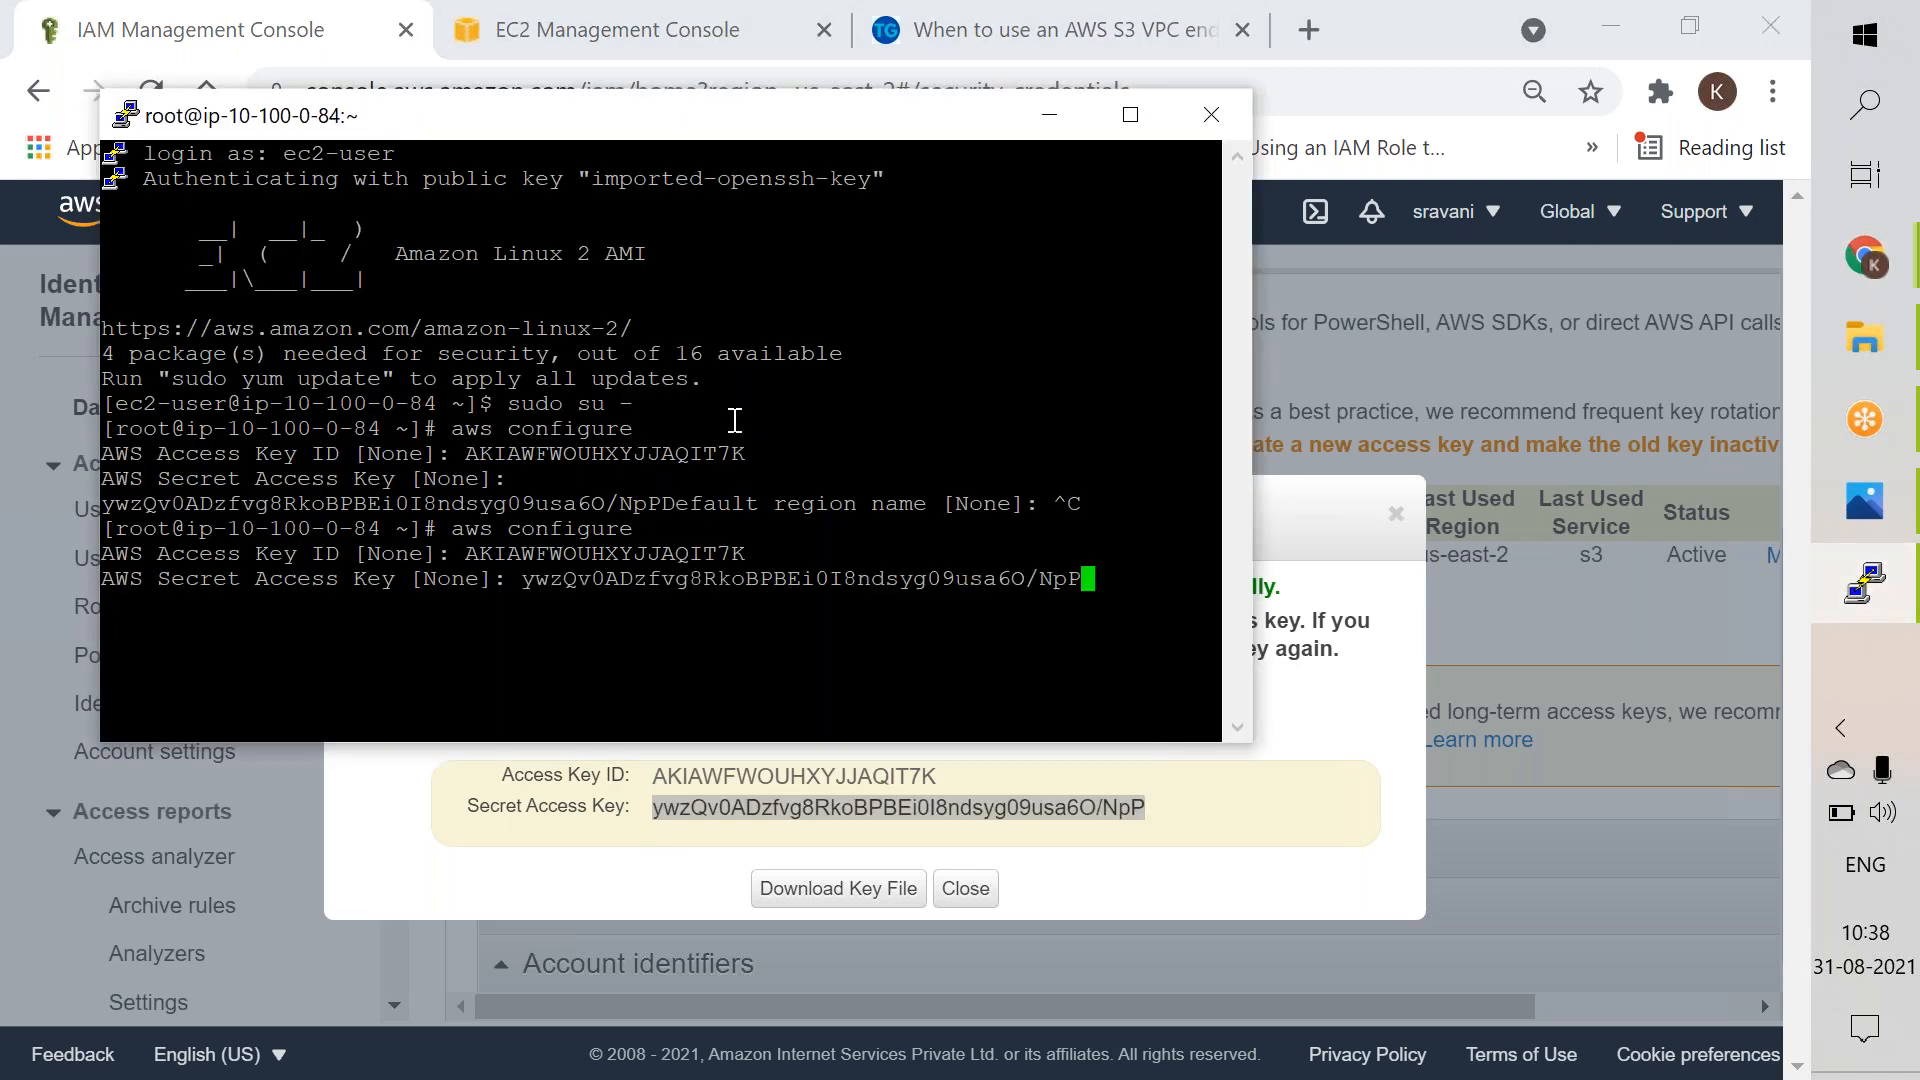
key(Return)
Step: Return to the AWS console, download the new access key's file and close the Create Access Key dialog
click(1183, 862)
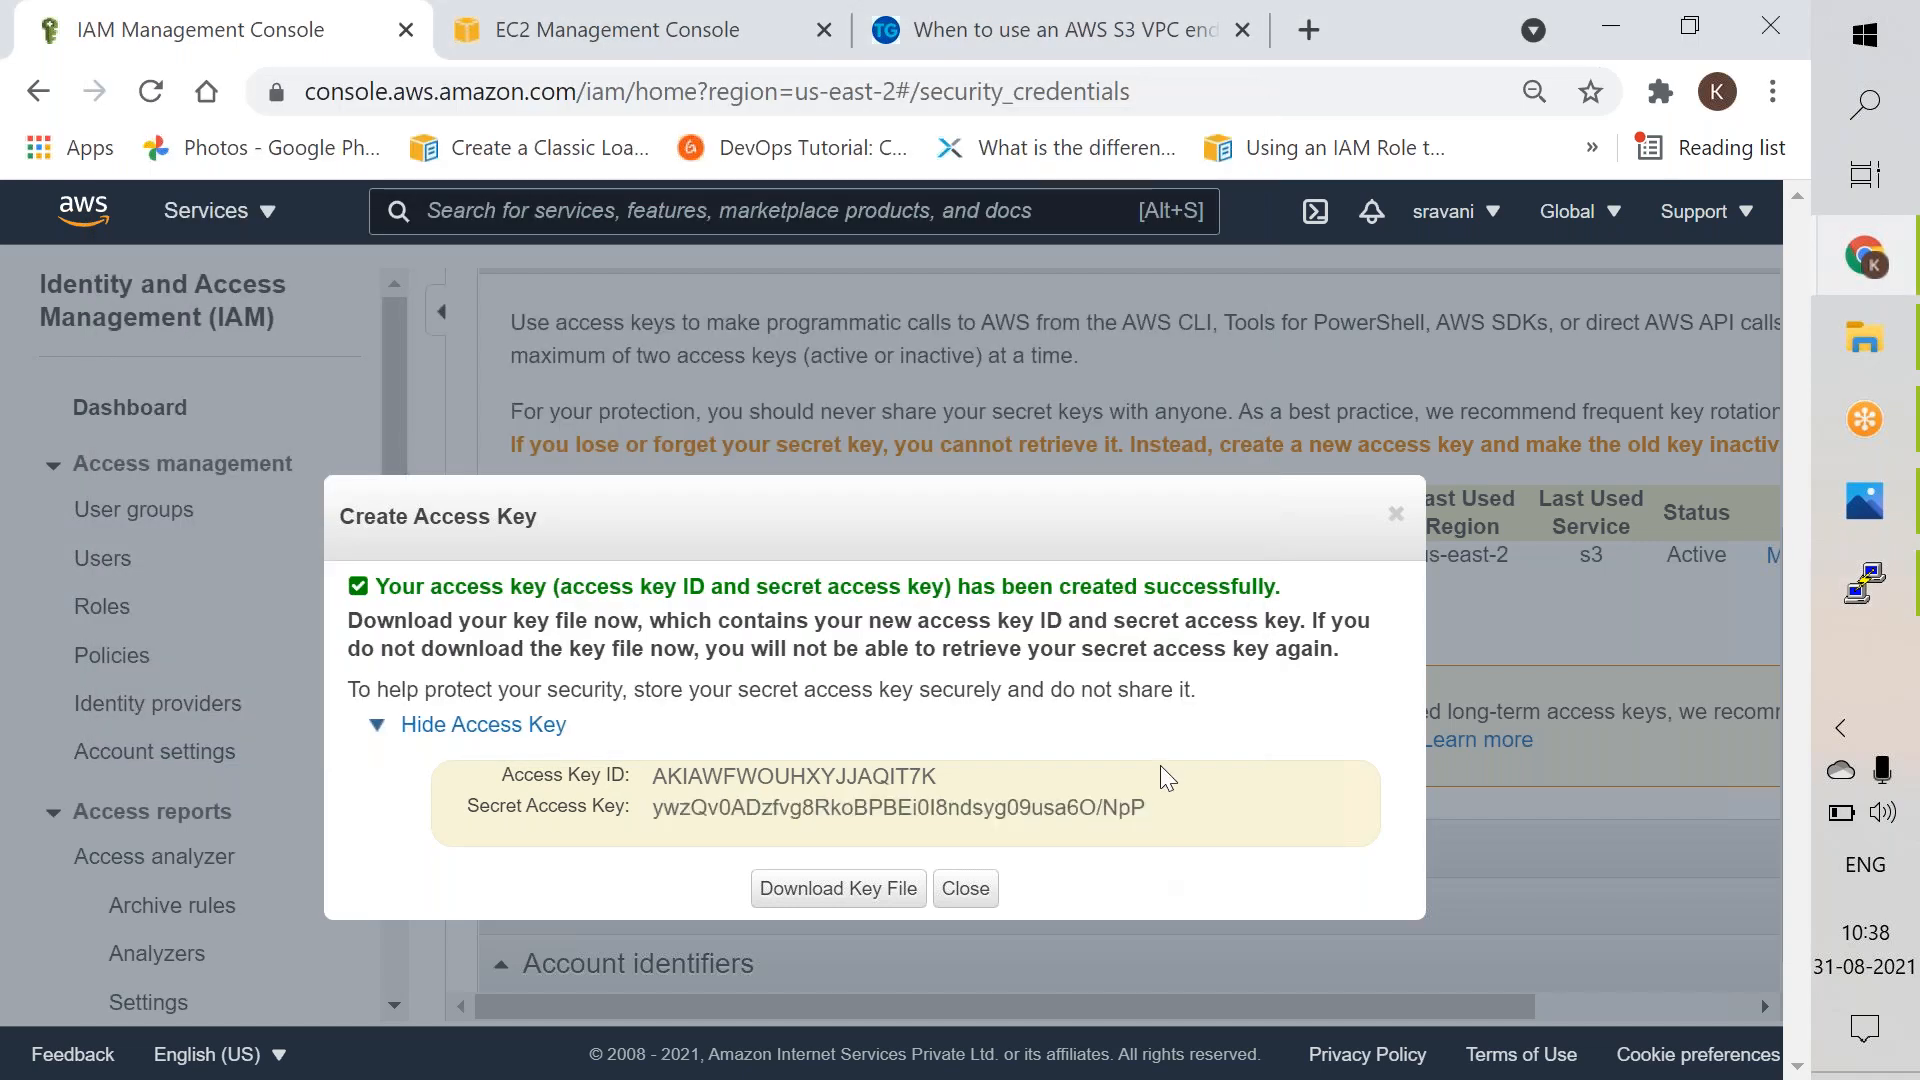
click(864, 900)
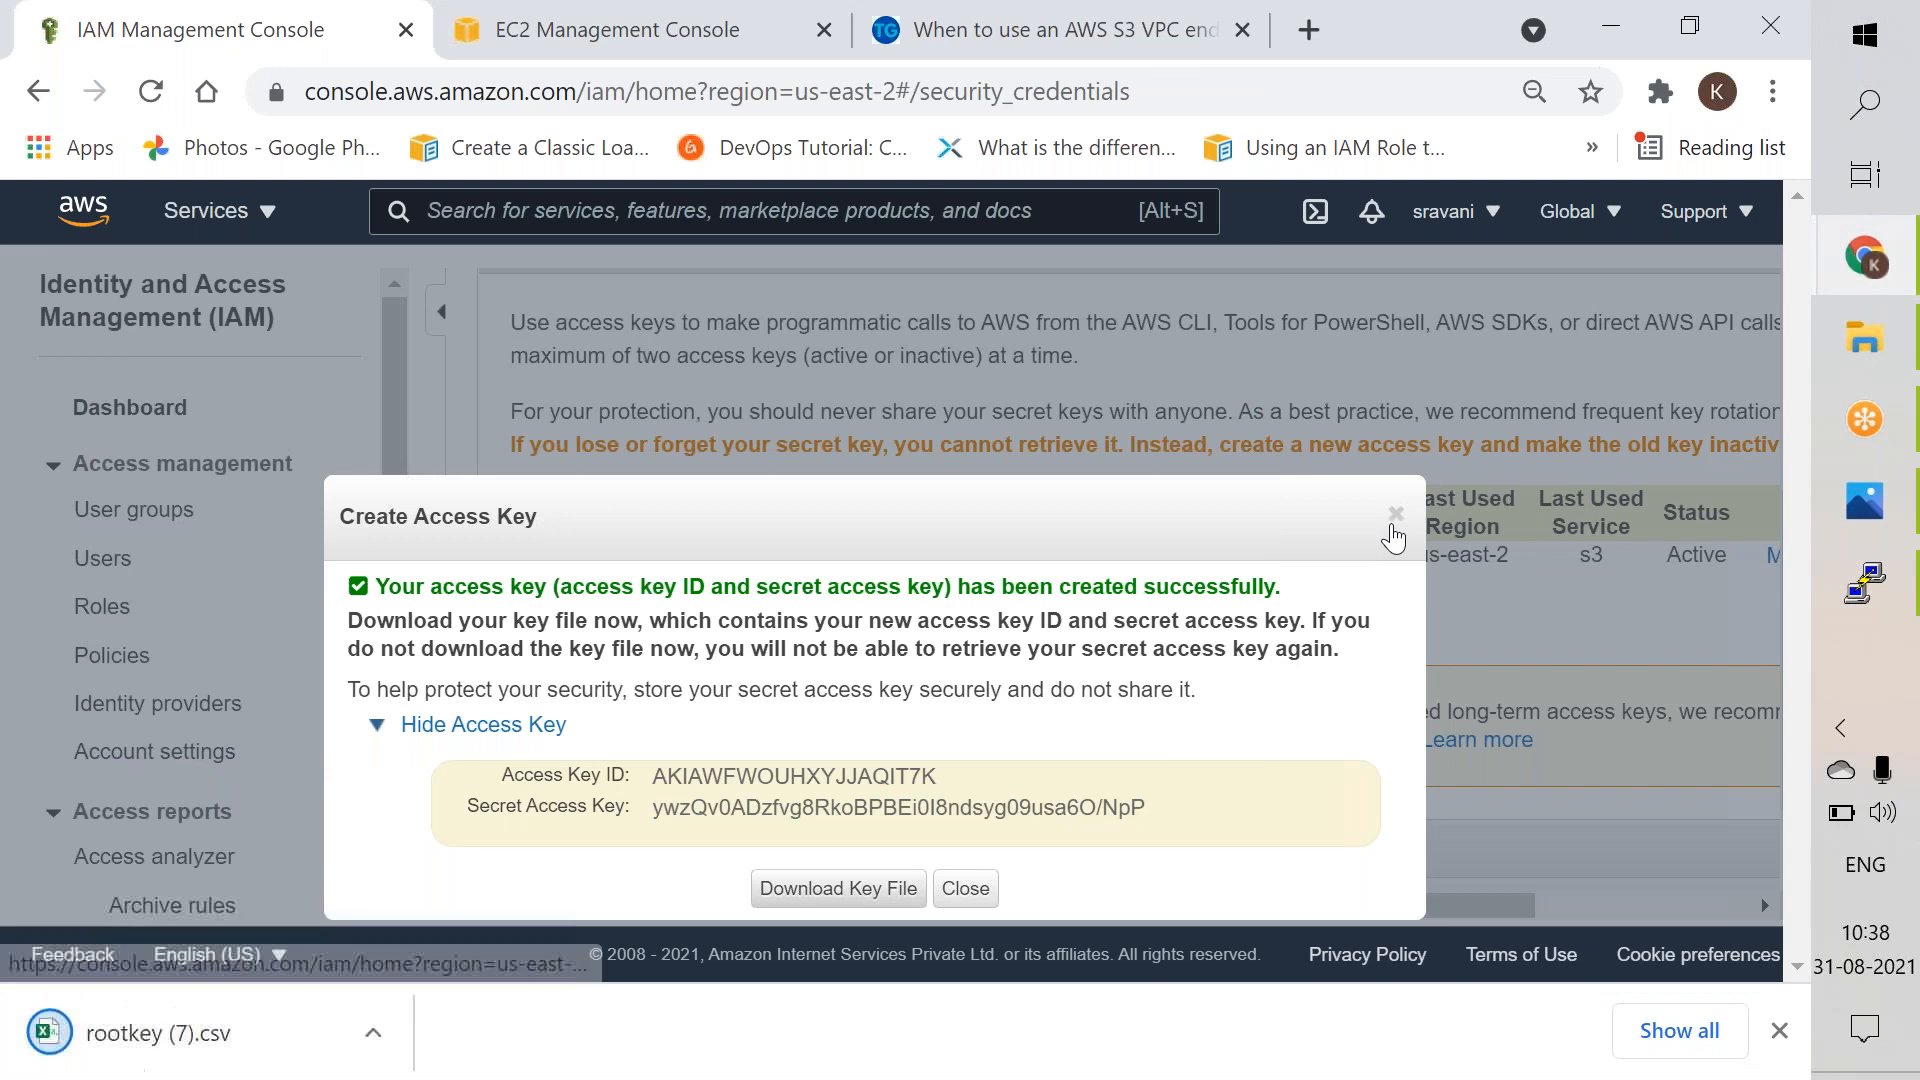
click(1396, 514)
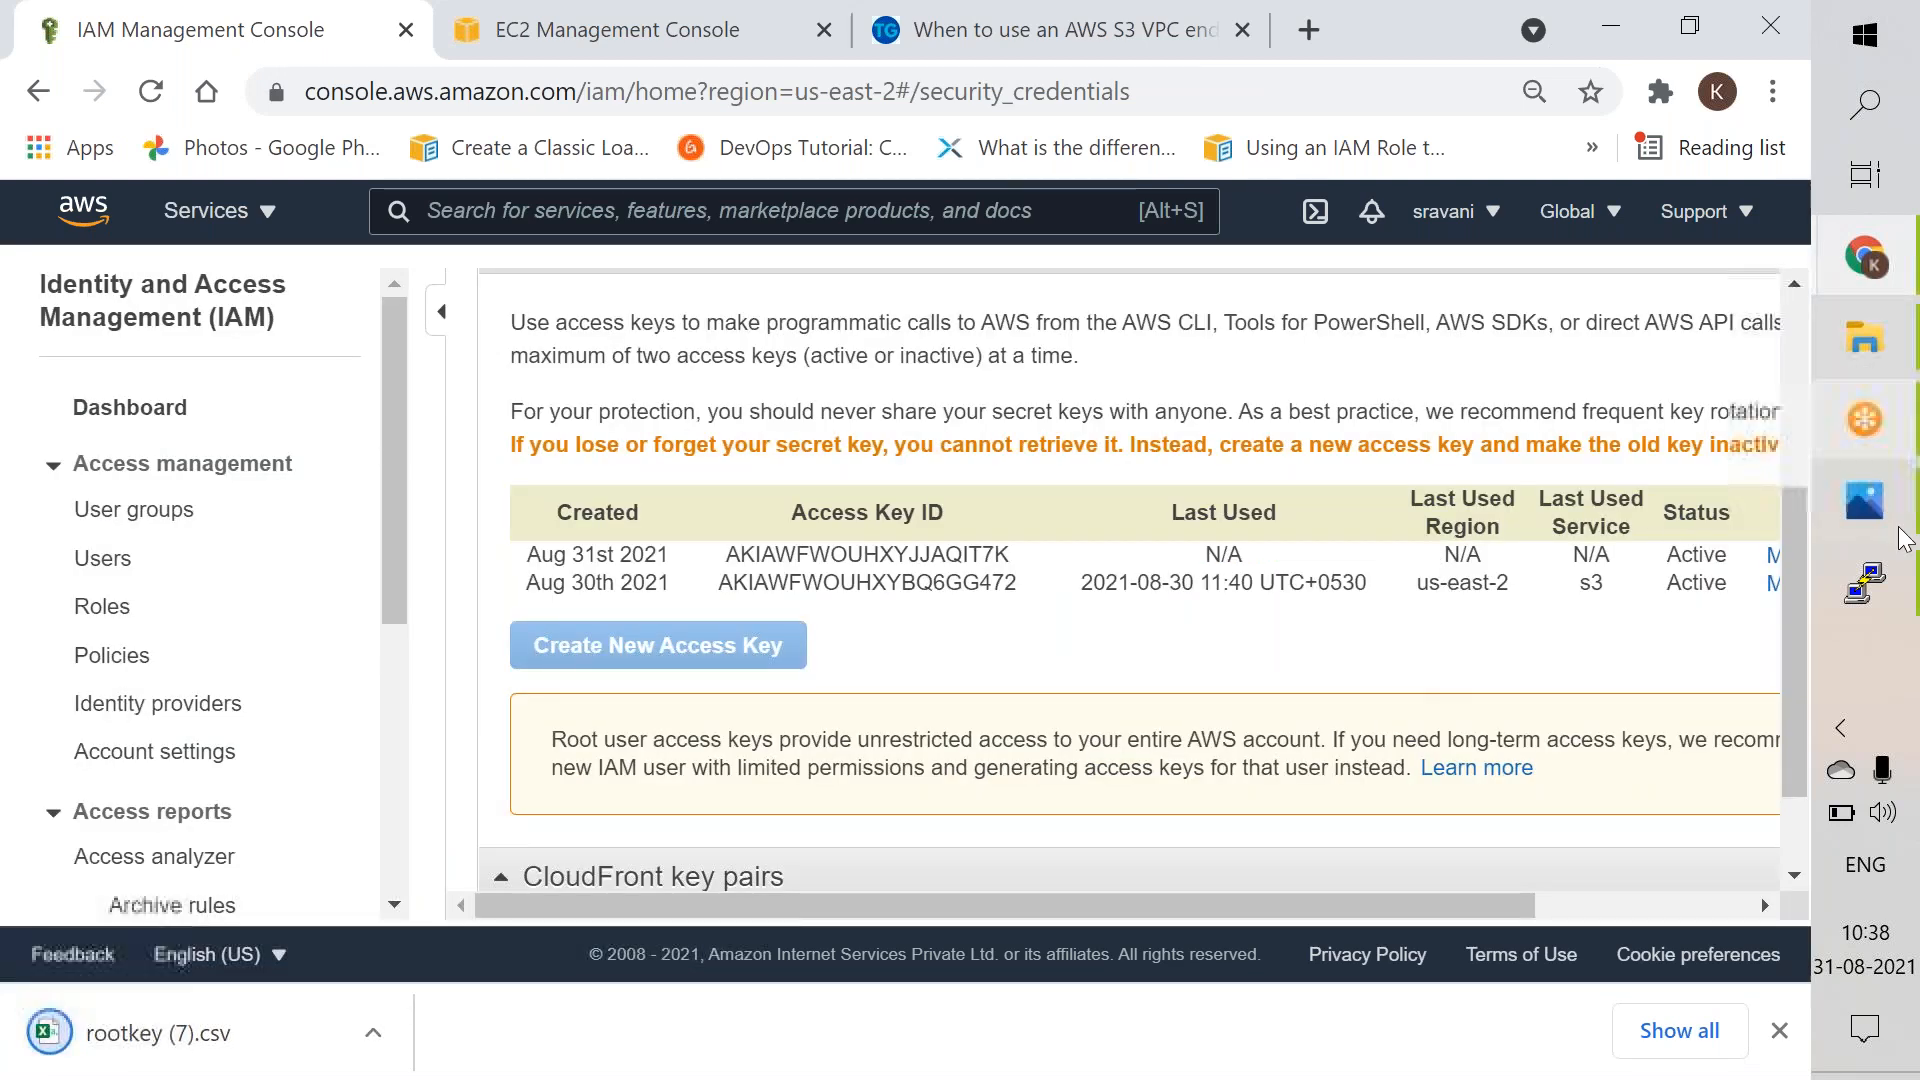
Step: In the PuTTY session, set the default region name to us-east-2 and the default output format to json
mouse_move(1870, 590)
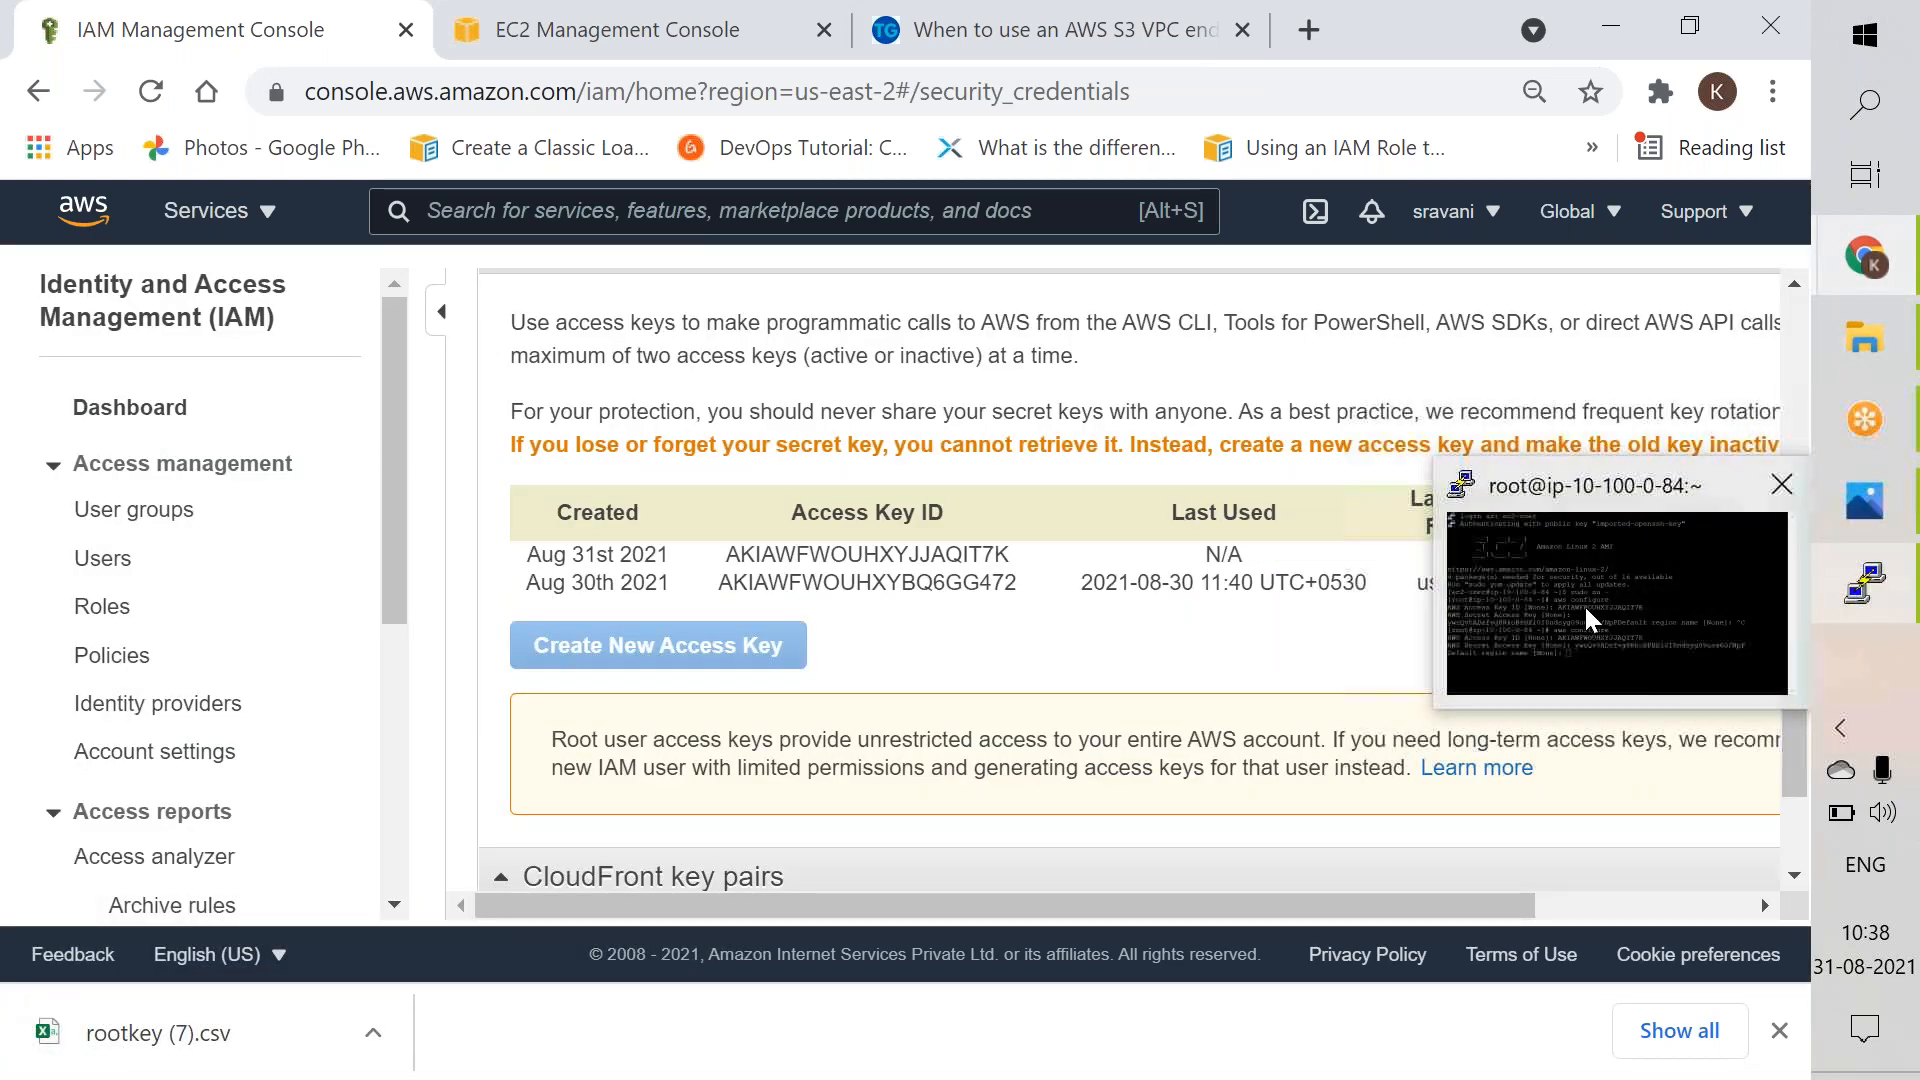
click(1577, 631)
text(us-east-2)
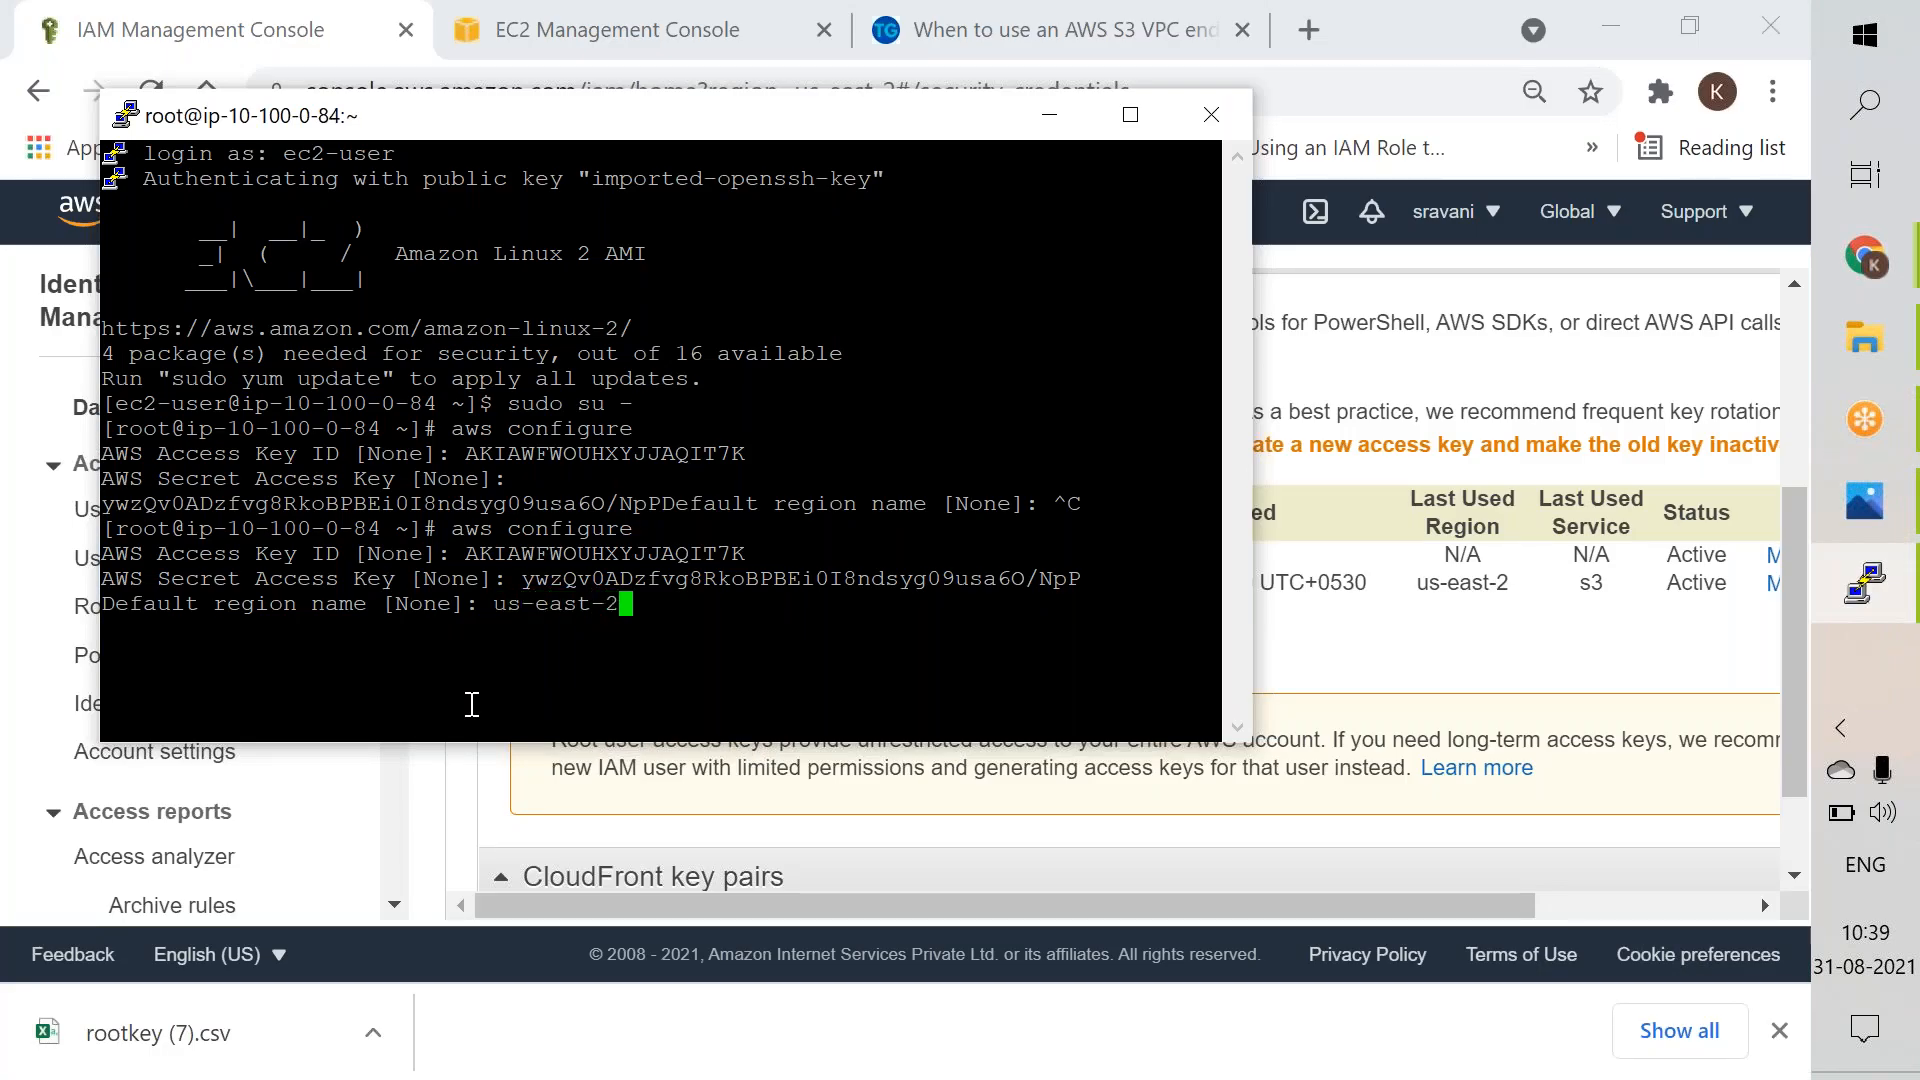
key(Return)
text(json)
key(Return)
Step: List the account's S3 buckets with aws s3 ls and maximize the terminal window to review the session output
text(a)
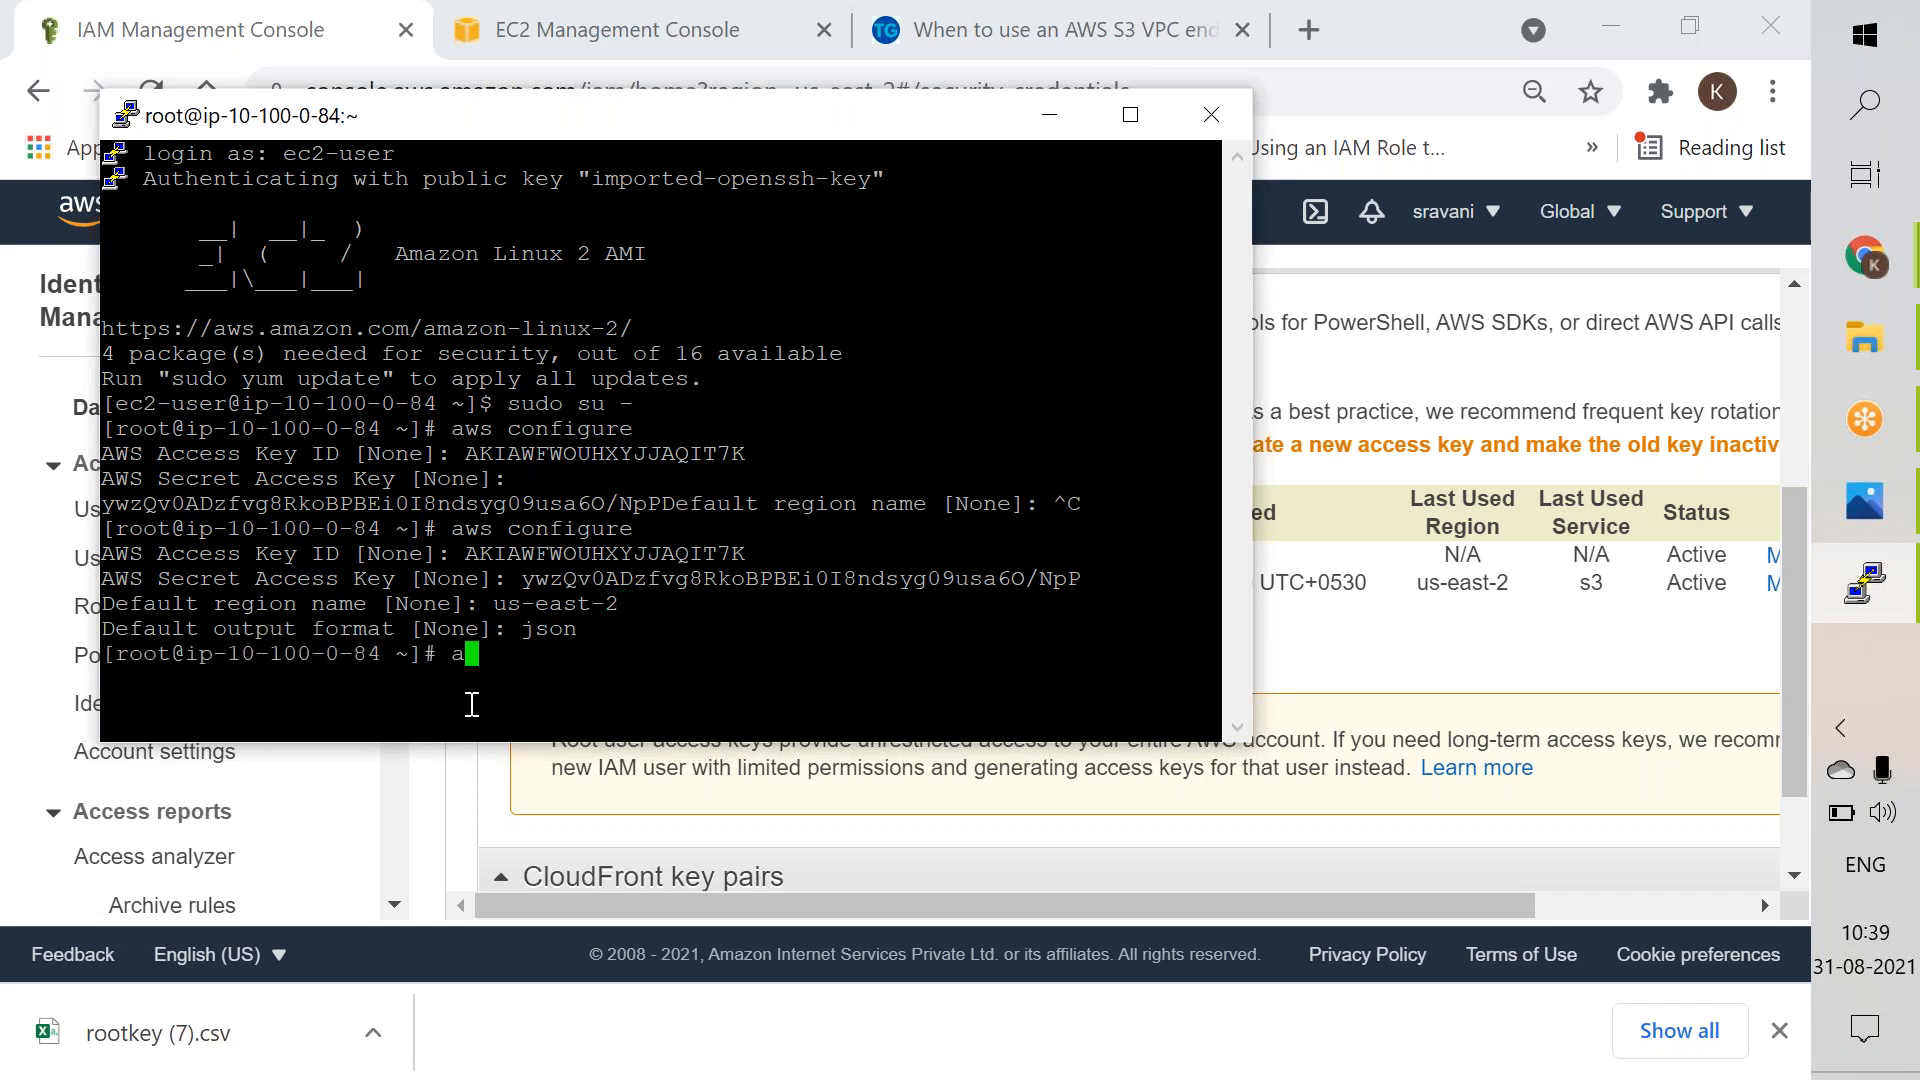
text(ws s3 ls)
key(Return)
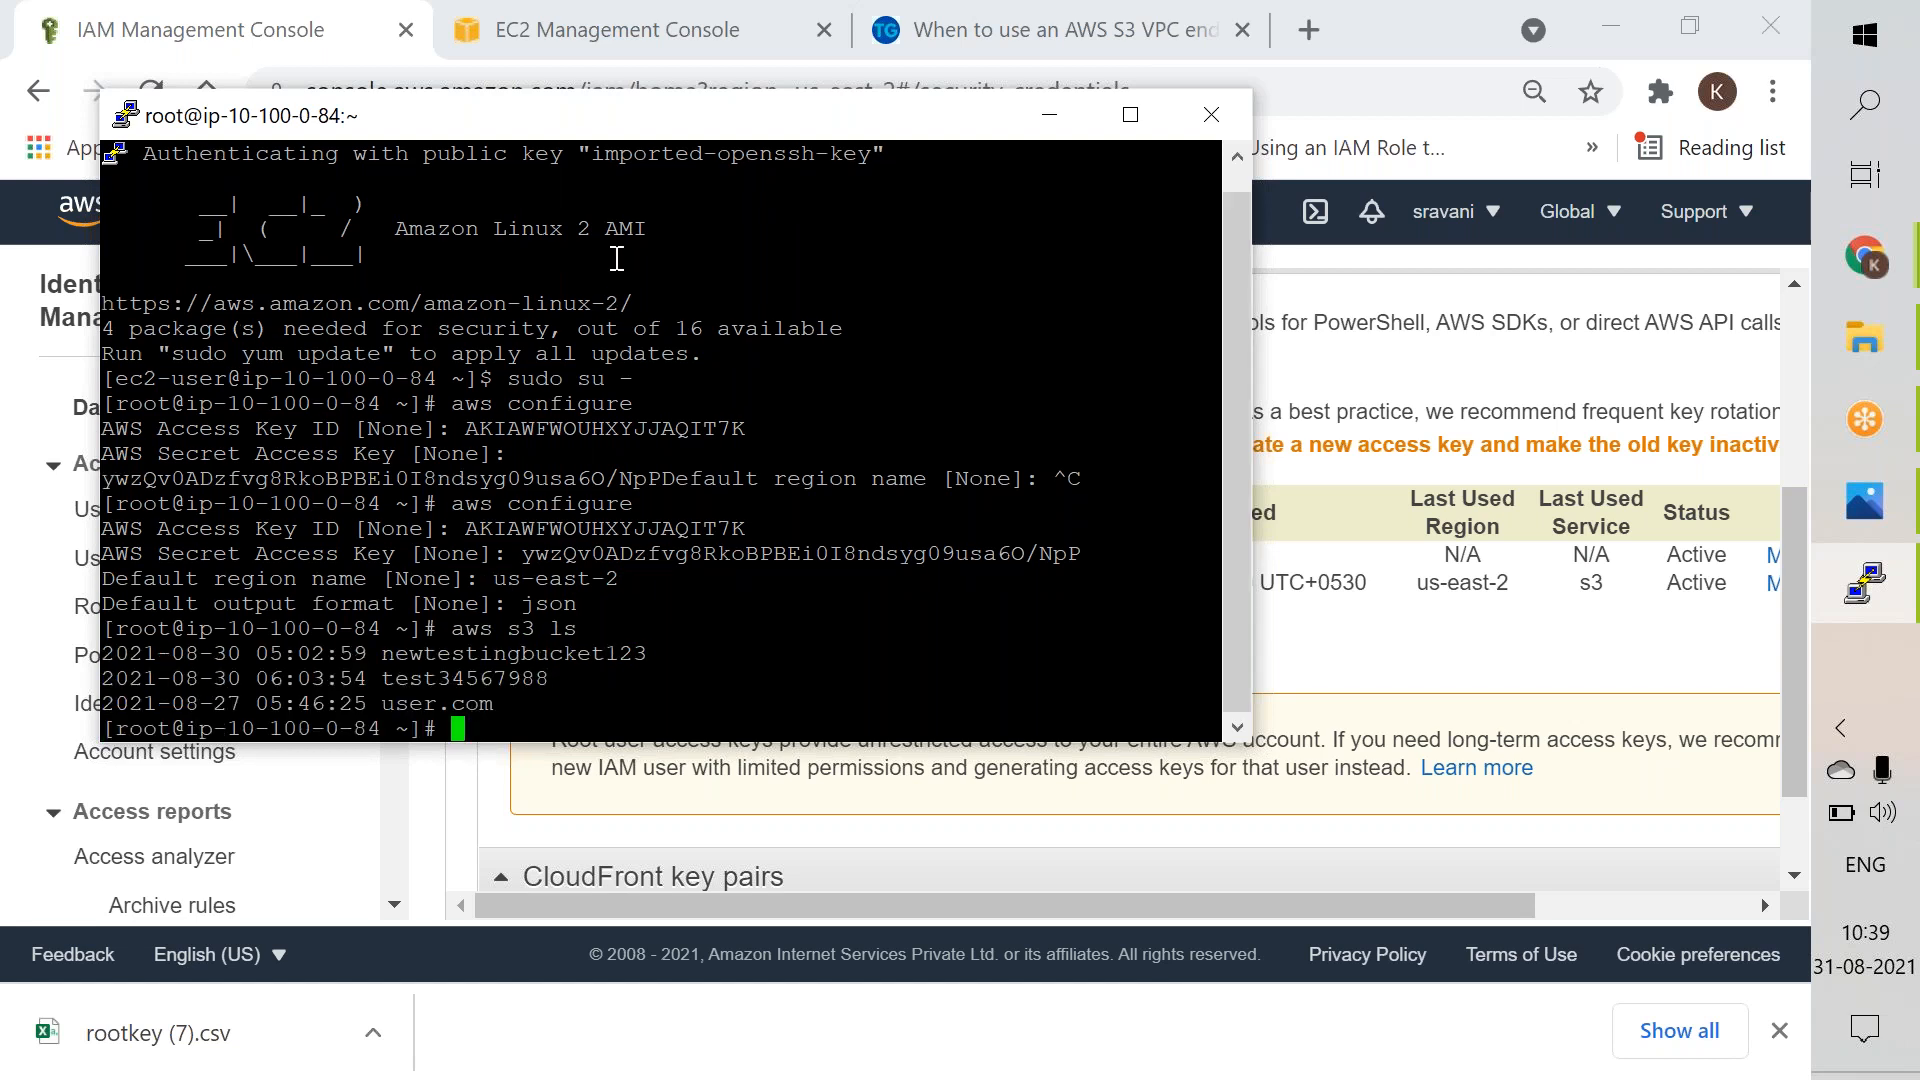
double_click(669, 123)
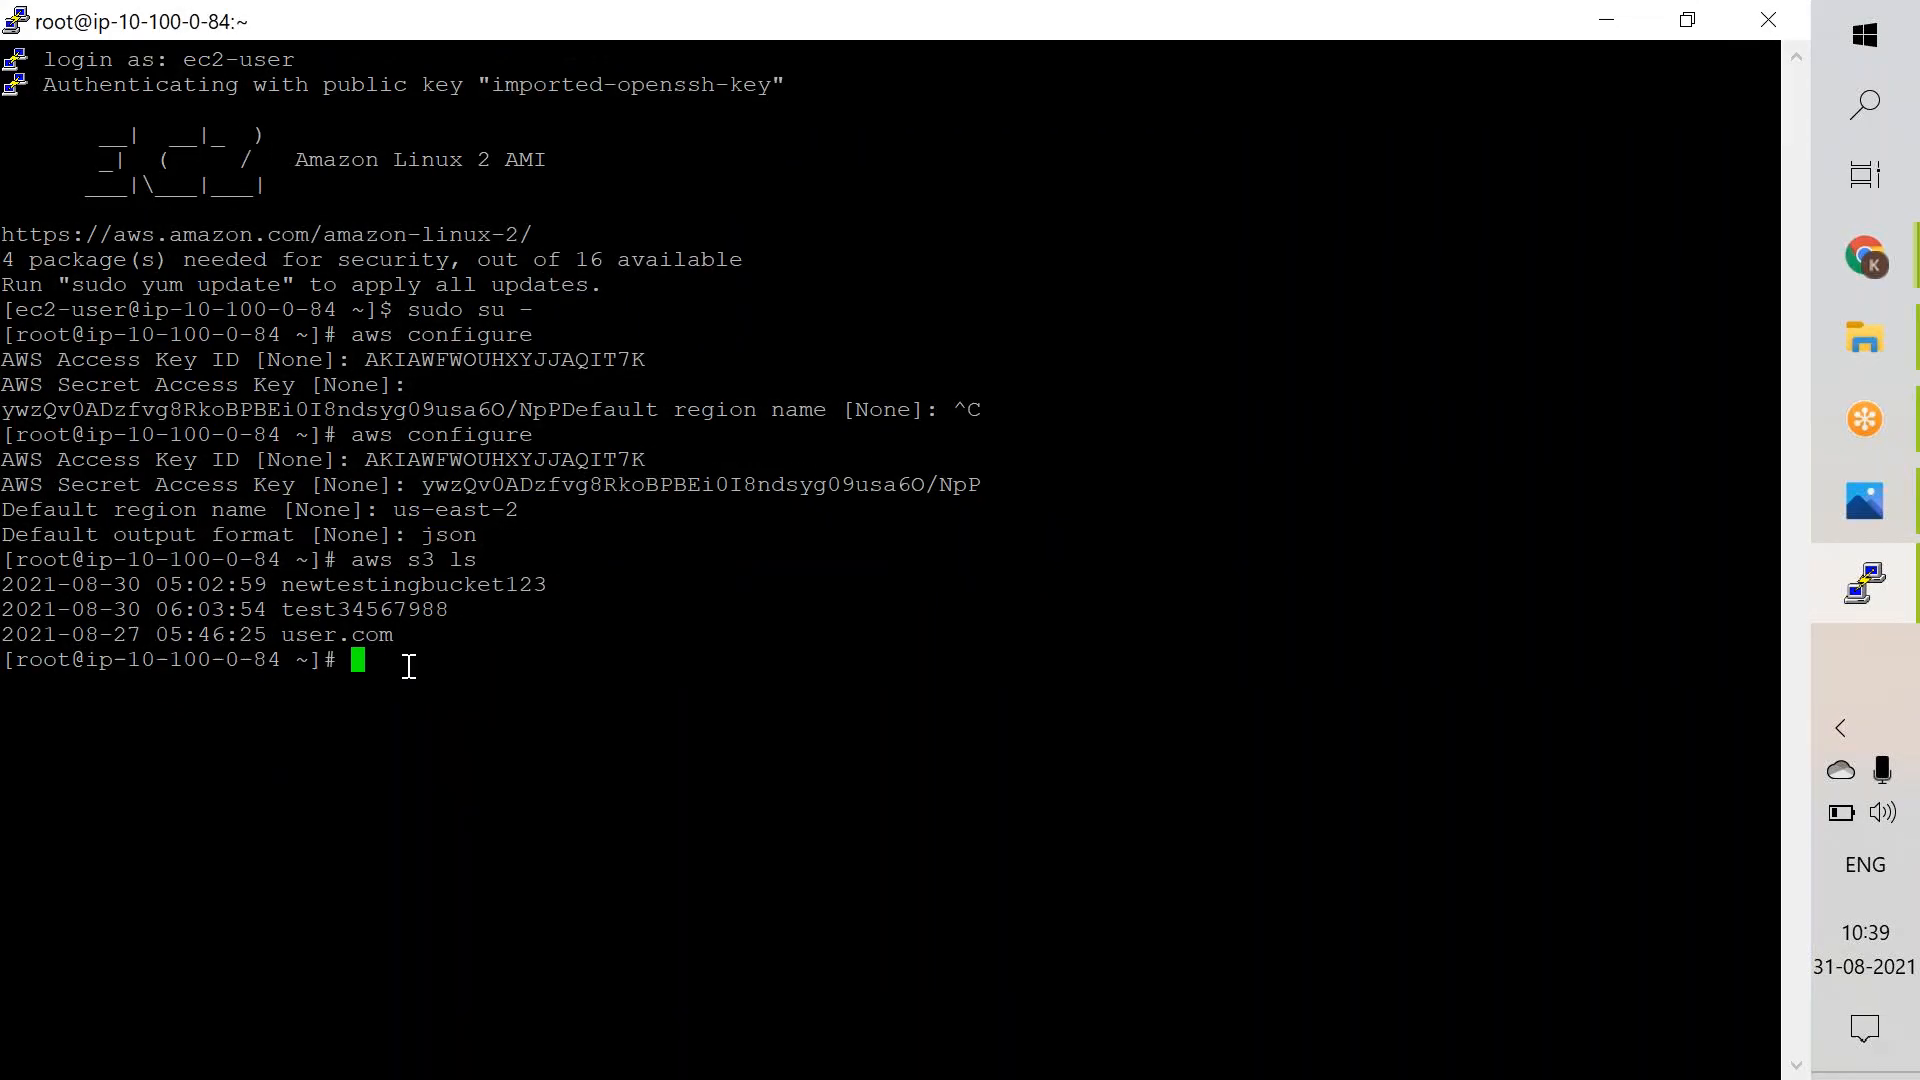
drag(373, 655, 16, 55)
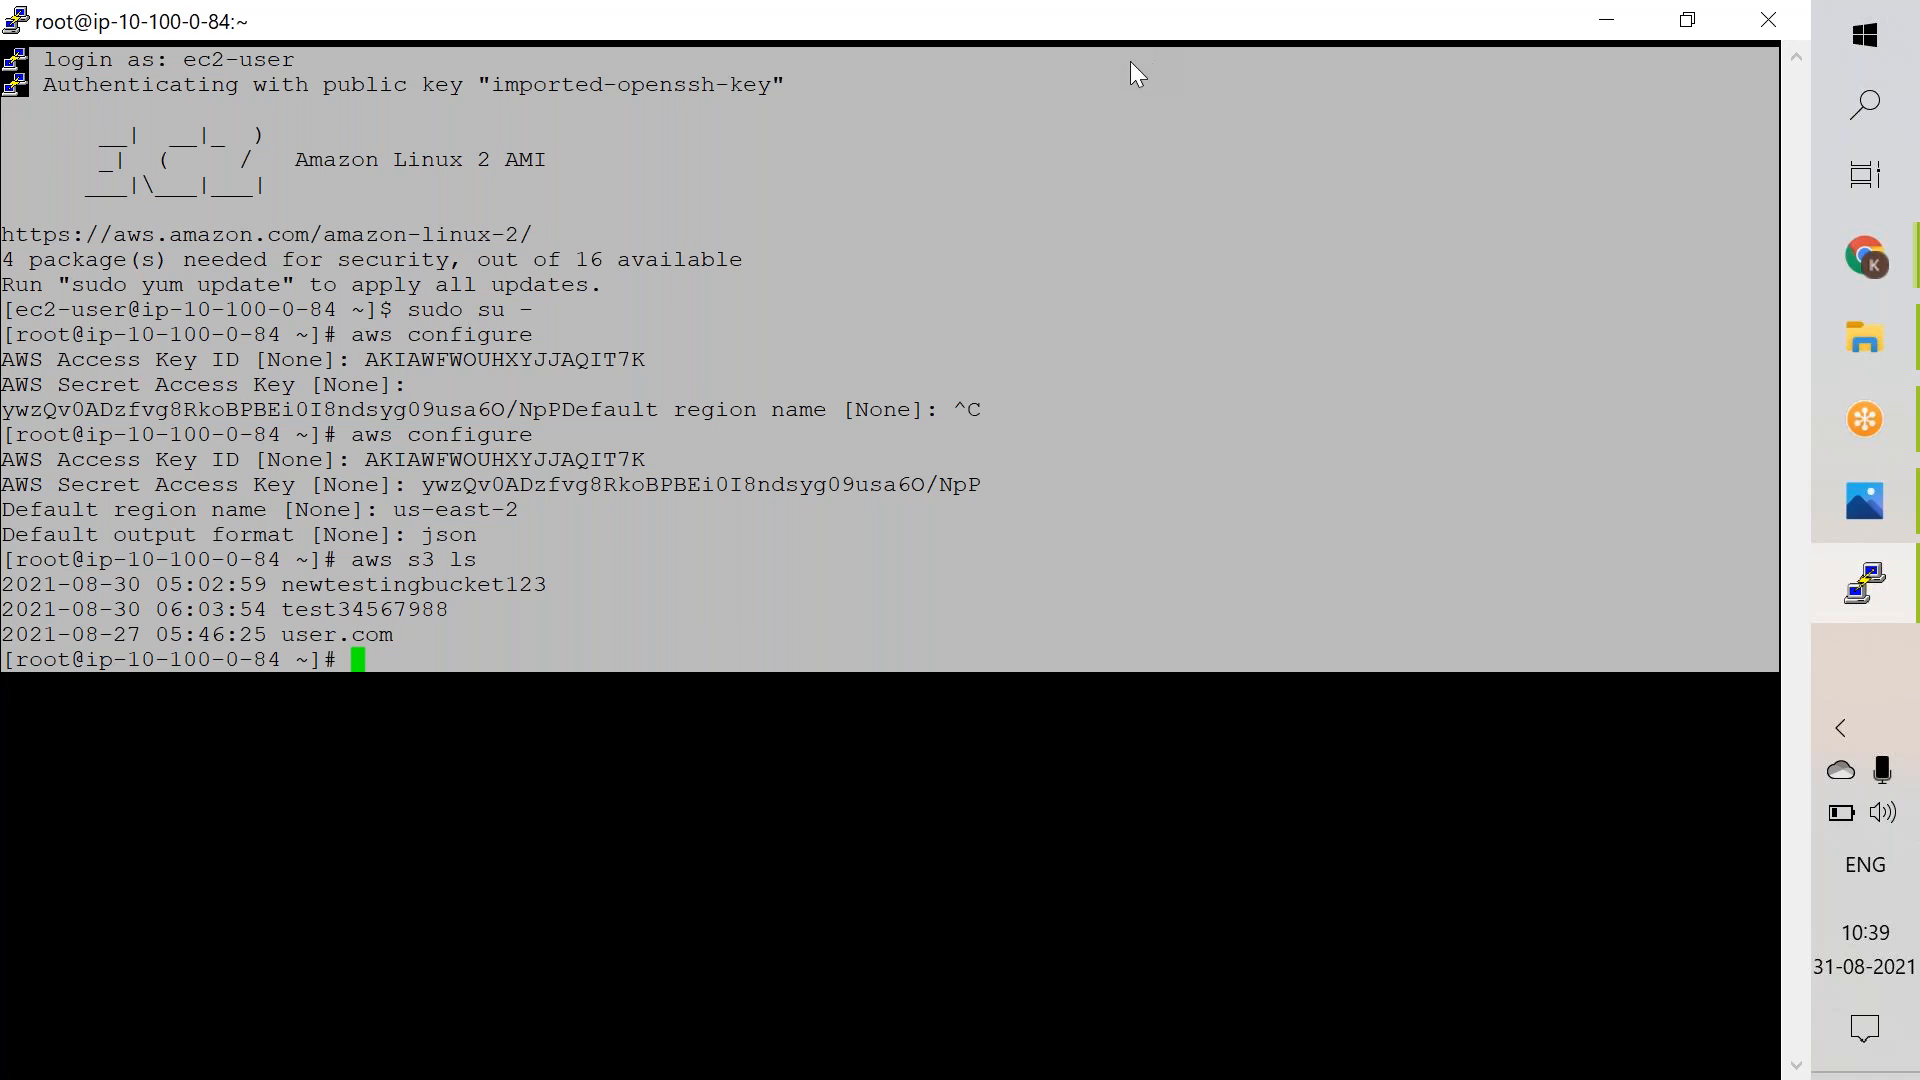
Step: Switch to the EC2 console in Chrome, open Instances and copy the private IPv4 address from the details of private-ec2-vpc-a
click(1873, 272)
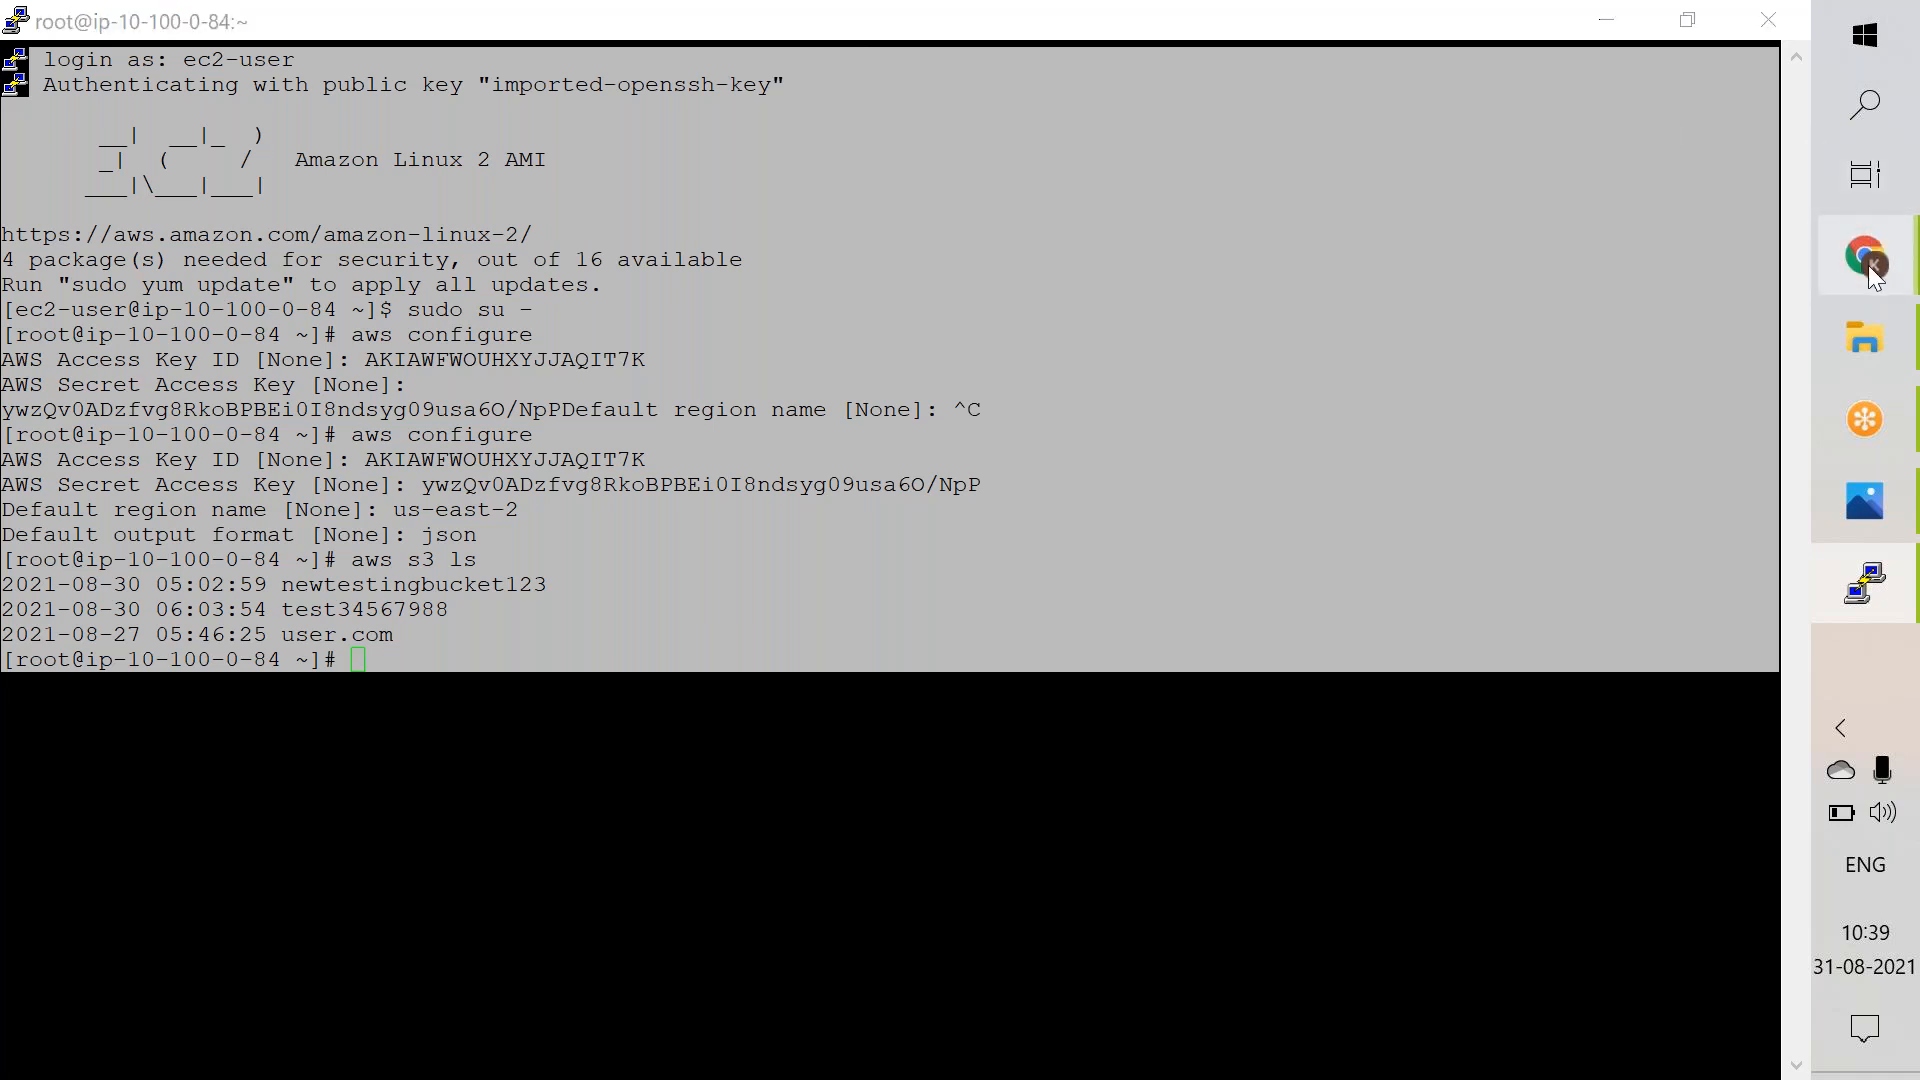
mouse_move(1605, 470)
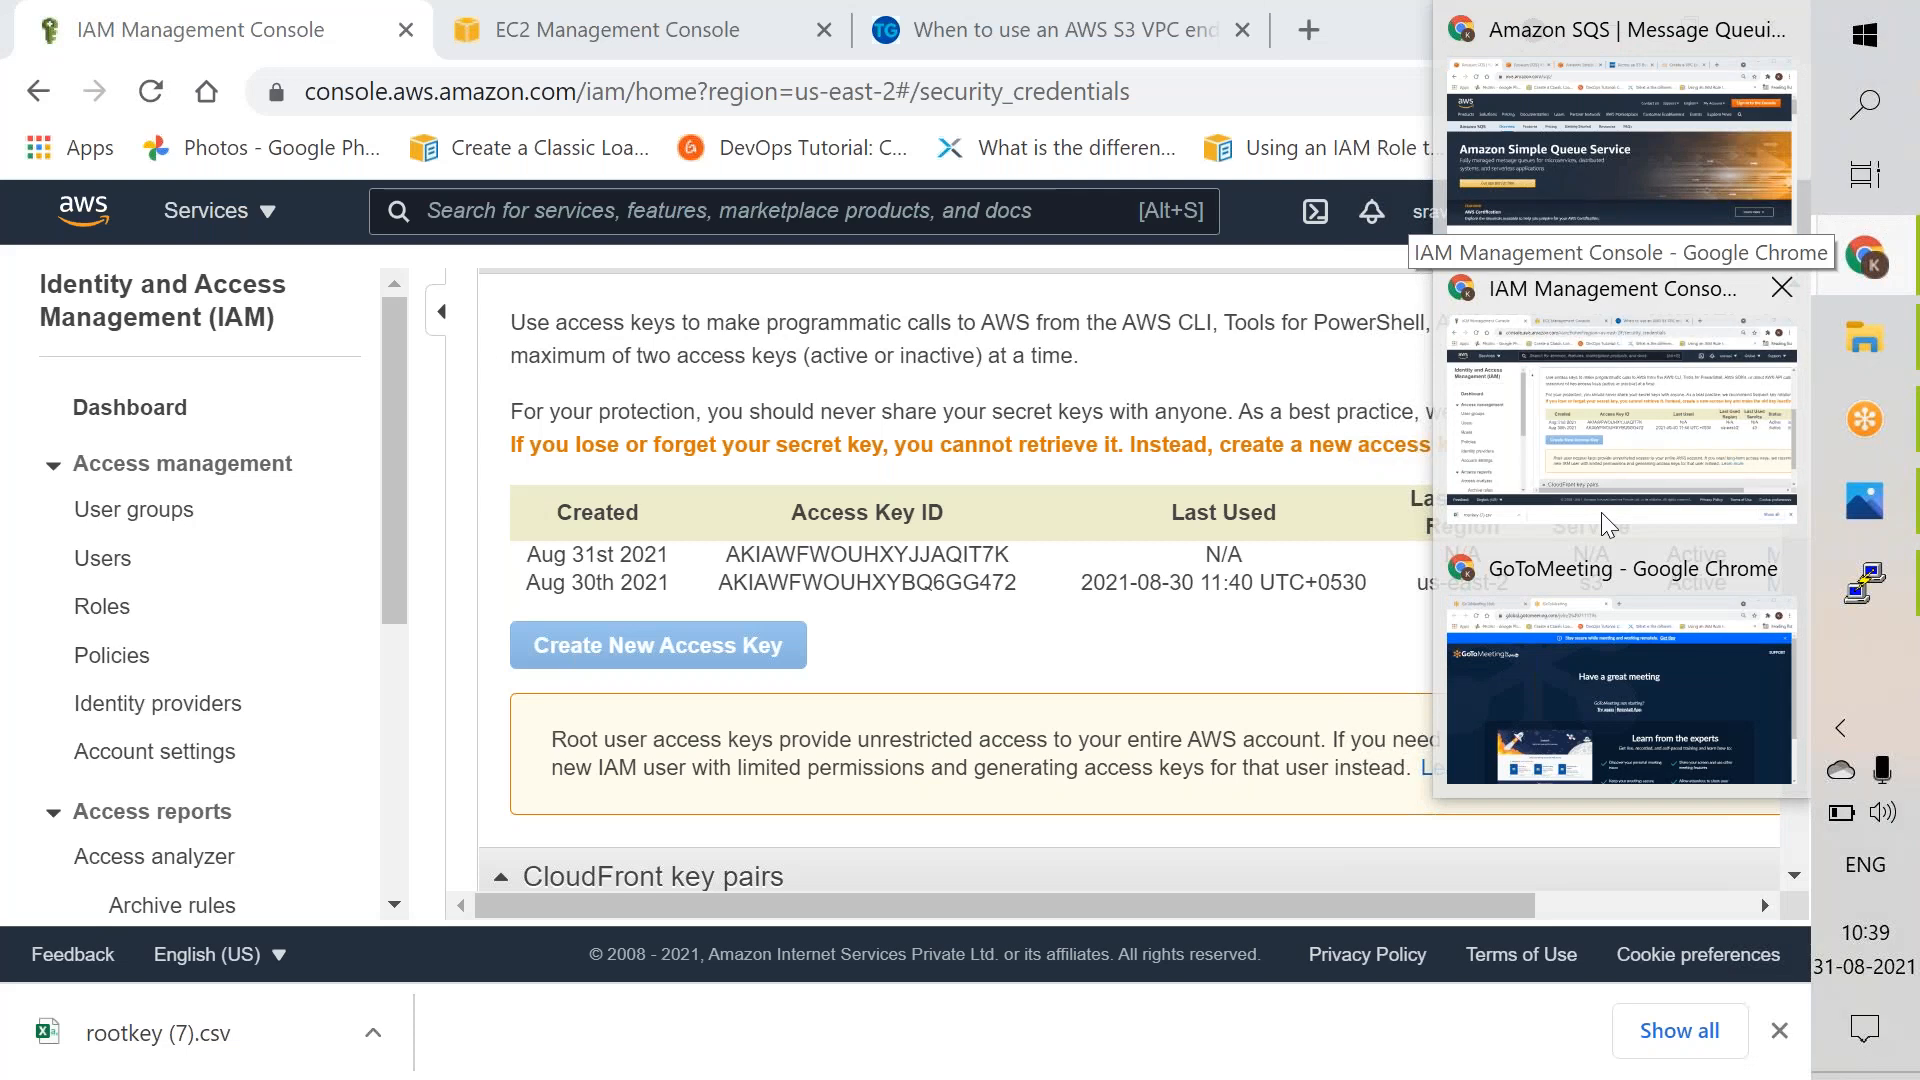
click(640, 40)
click(655, 708)
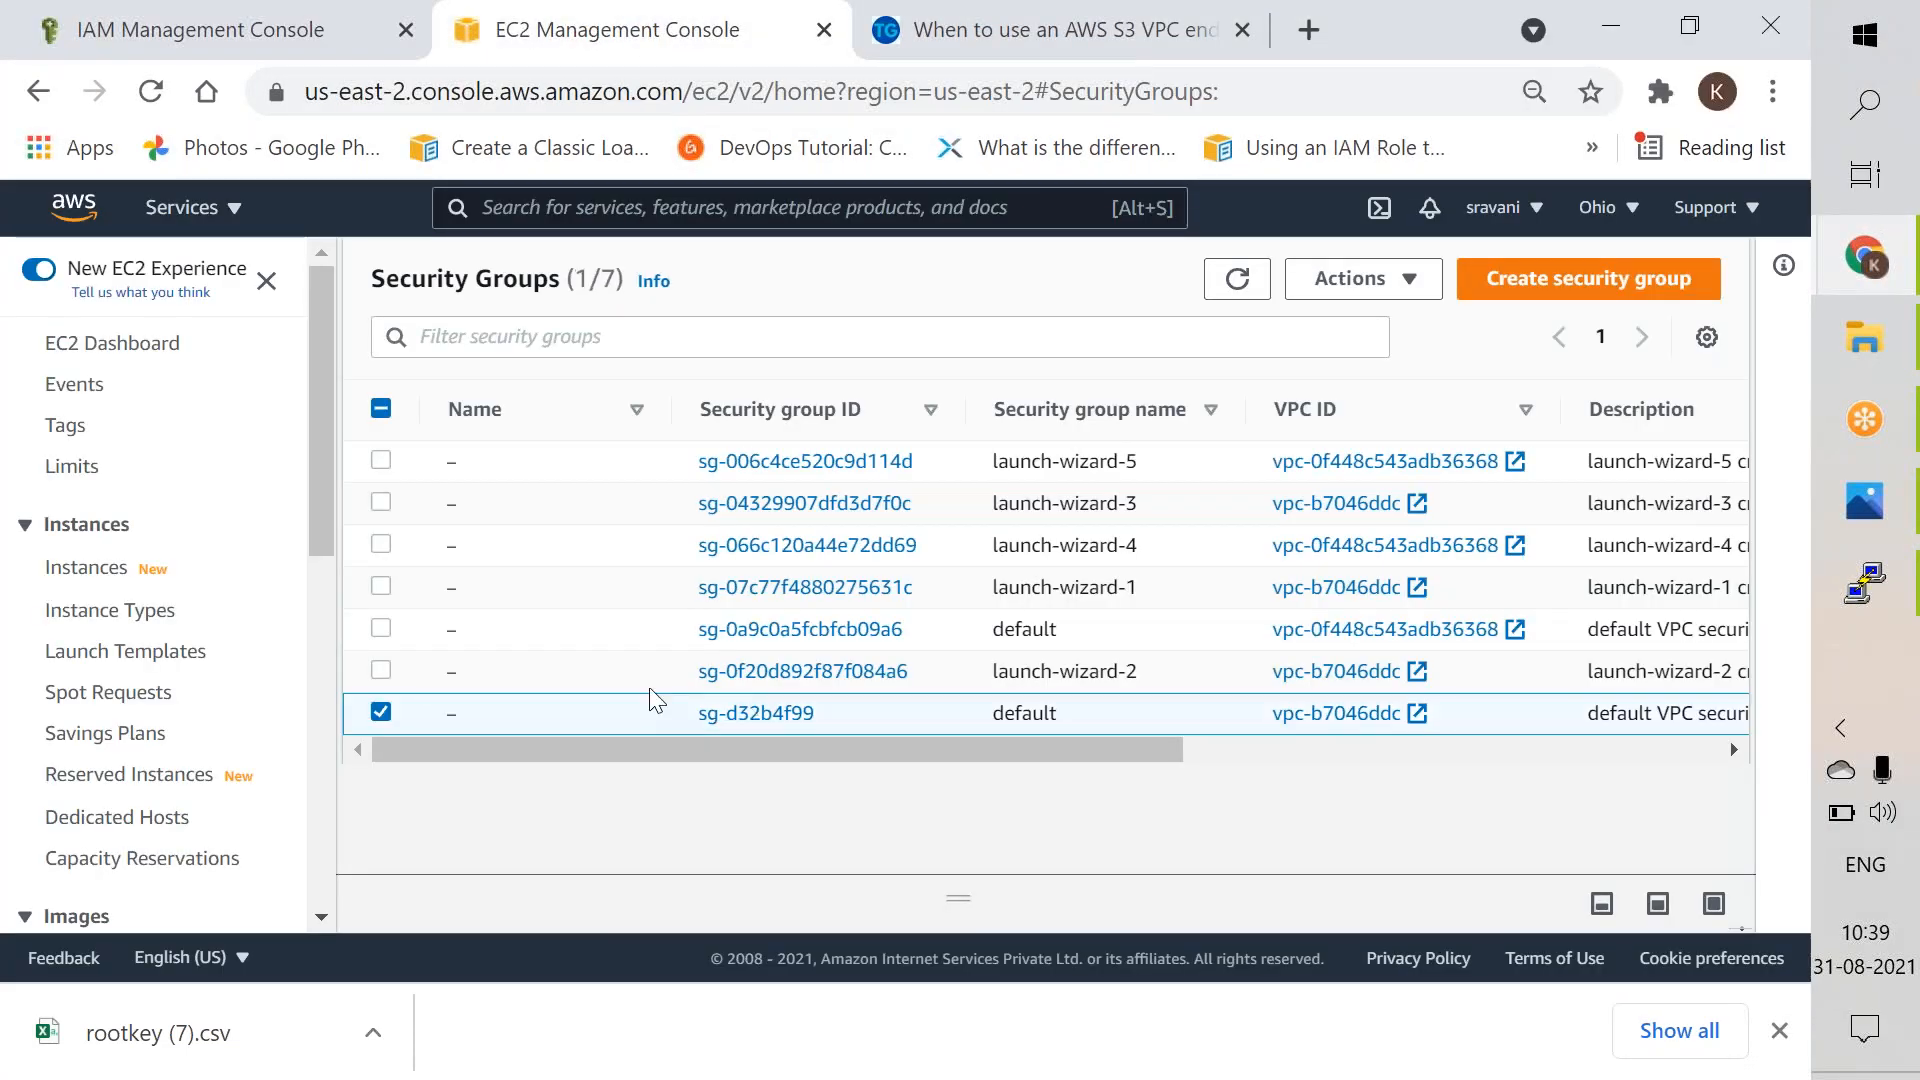
click(84, 566)
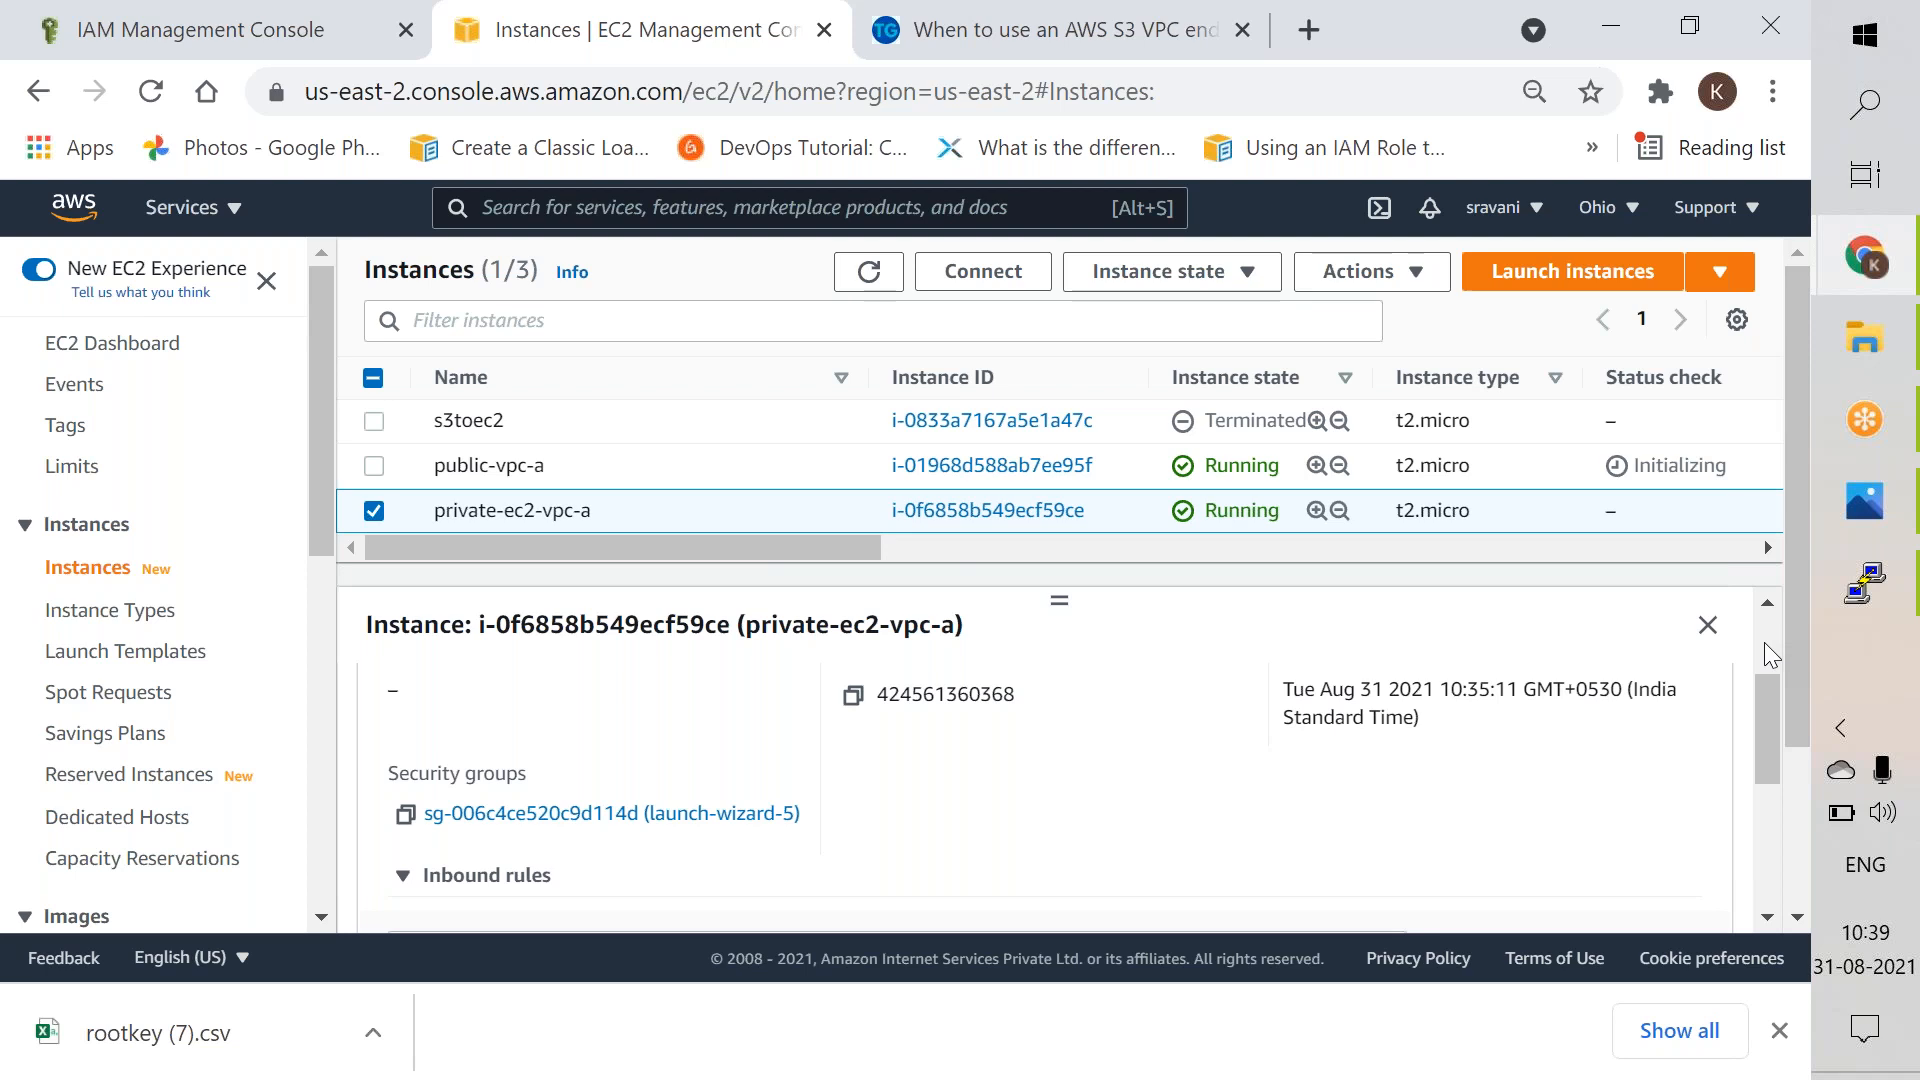
scroll(1770, 655, up, 2)
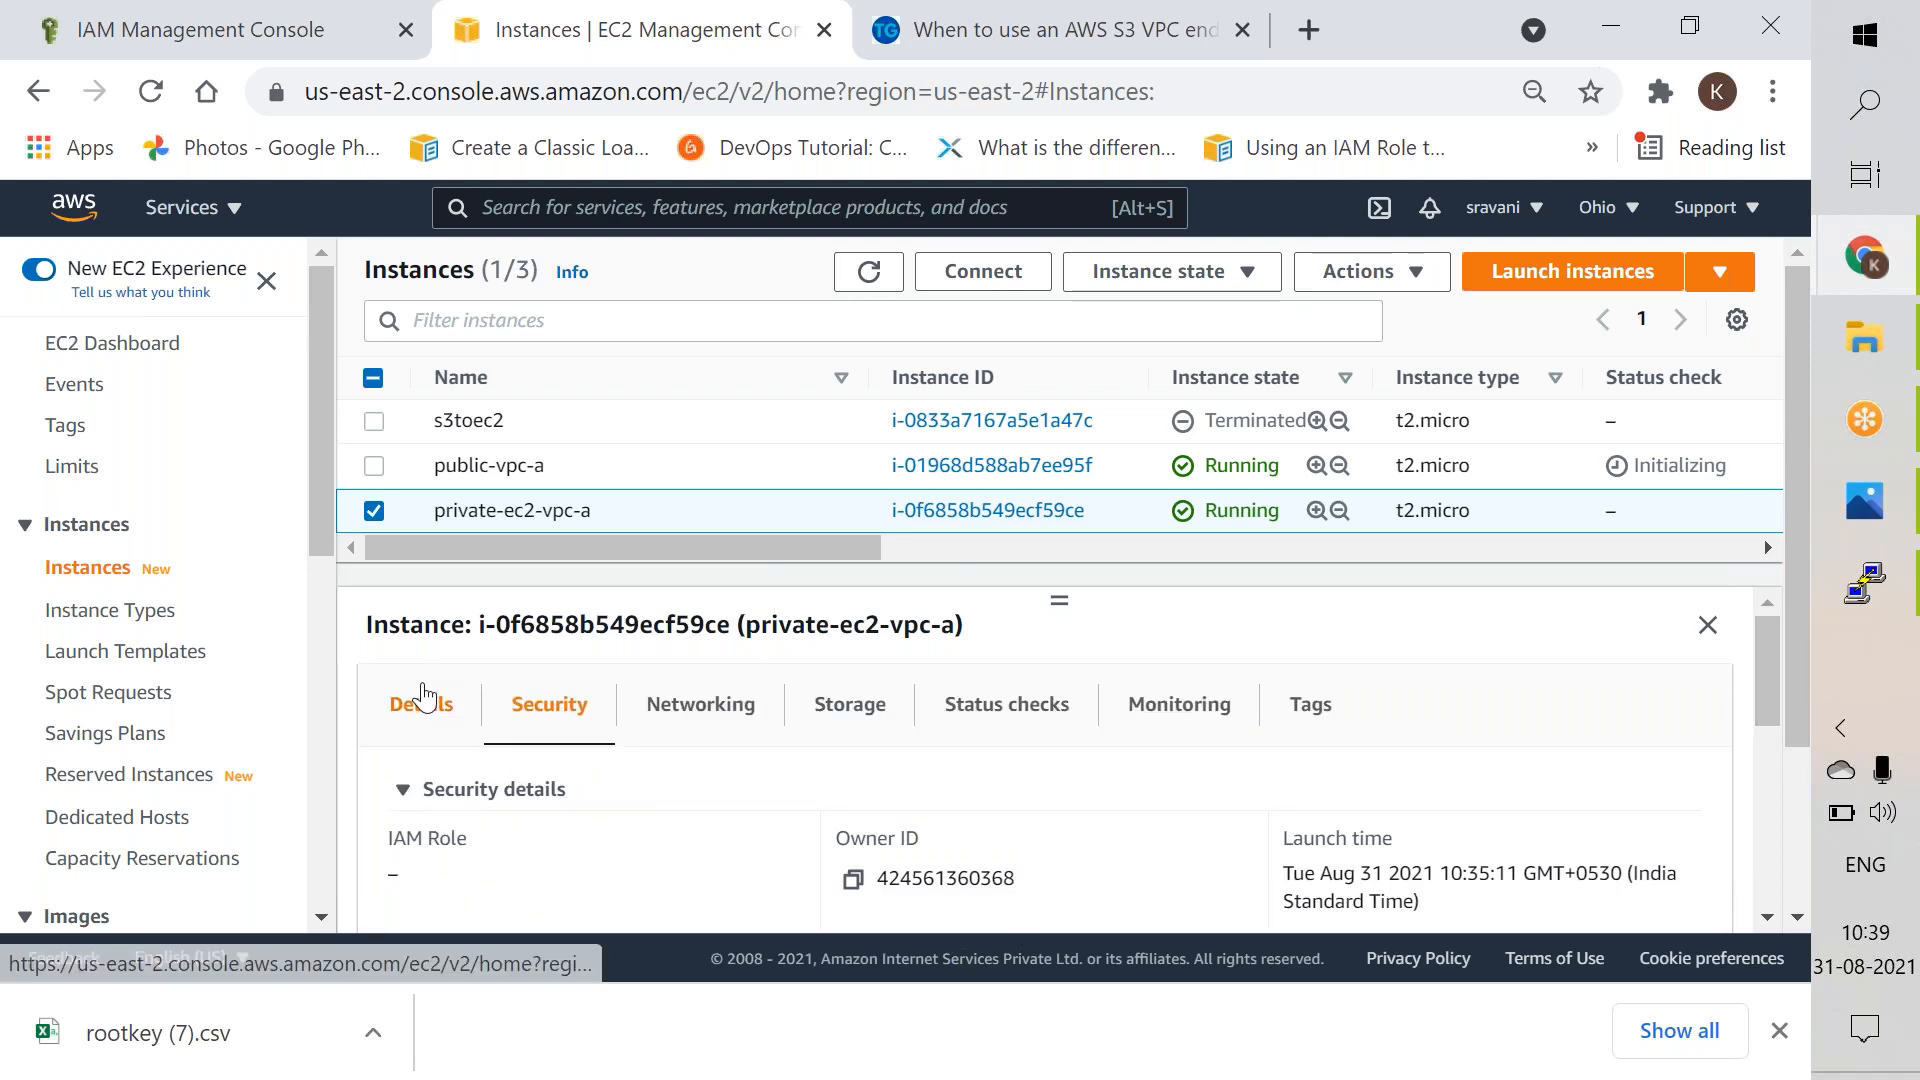
click(418, 702)
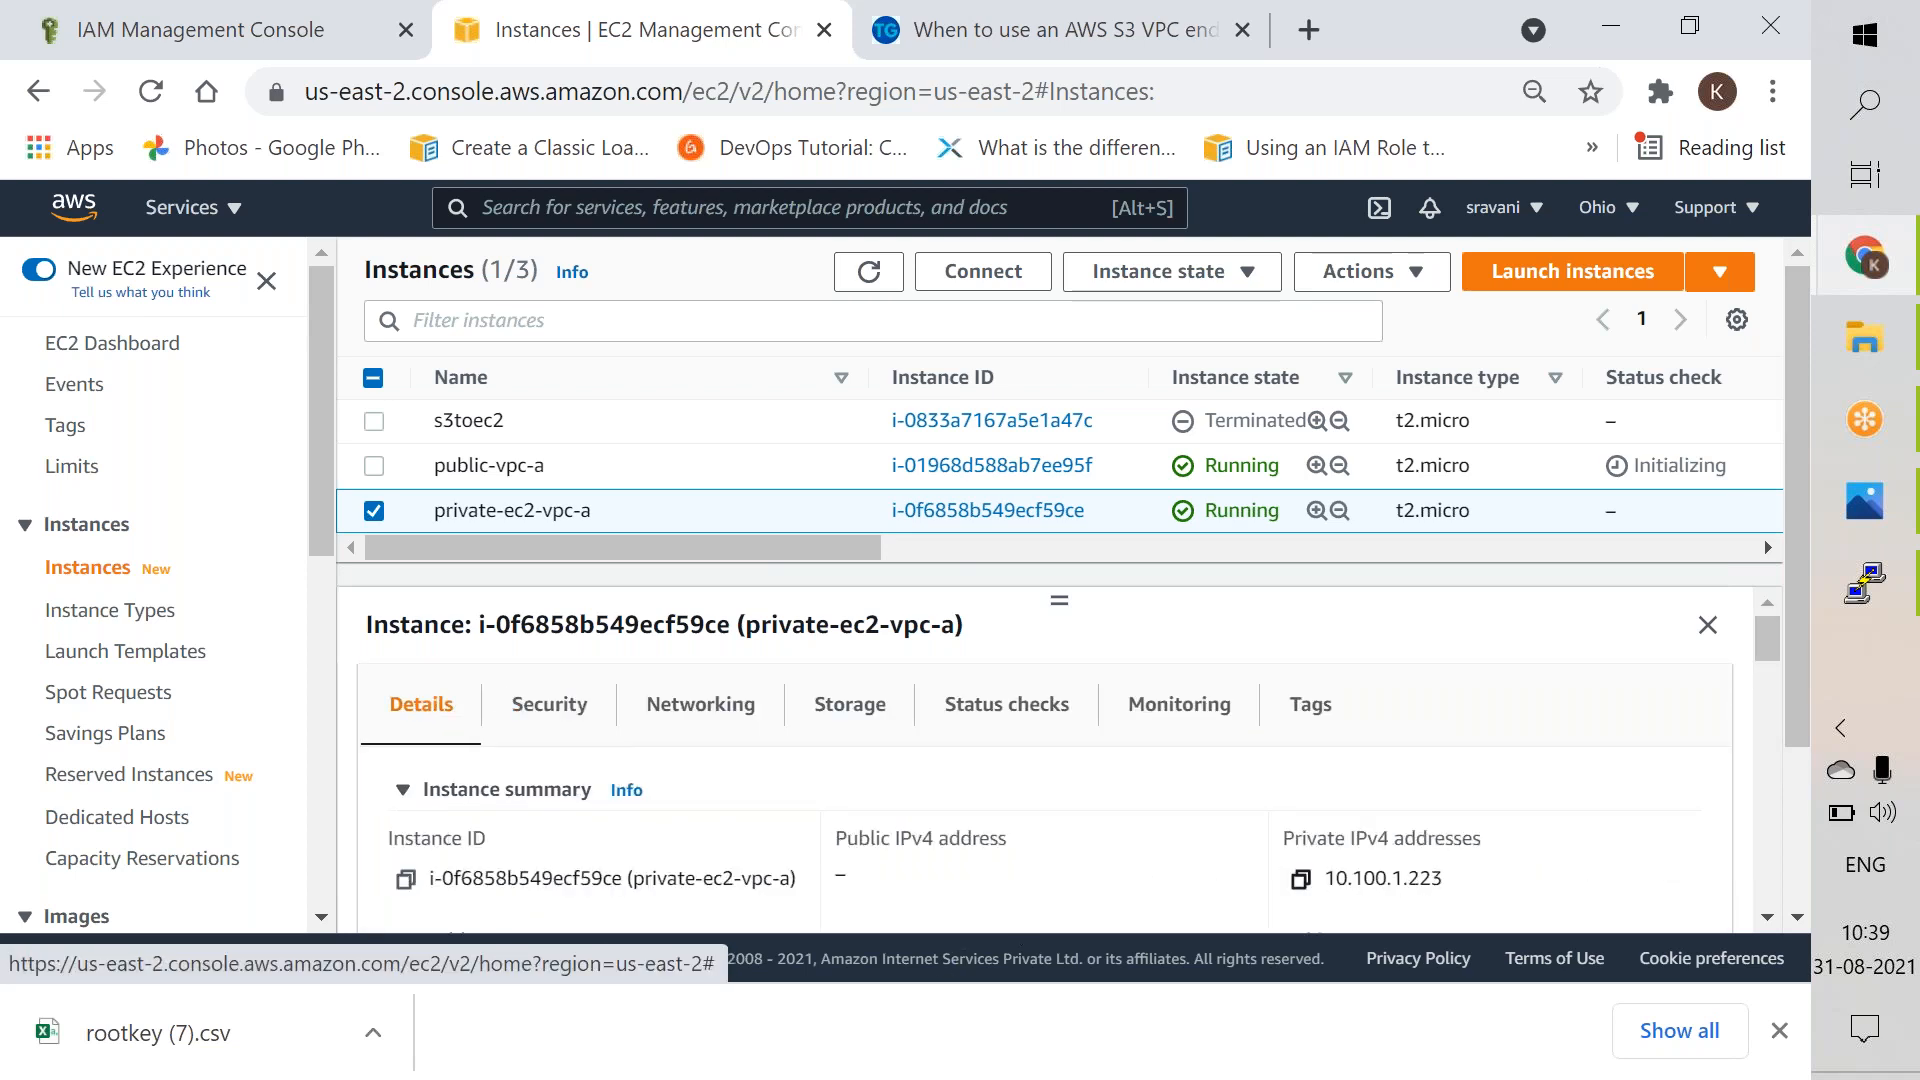
click(1300, 879)
Step: From the public instance's PuTTY session, ping the private instance at 10.100.1.223, then stop the ping
click(1870, 580)
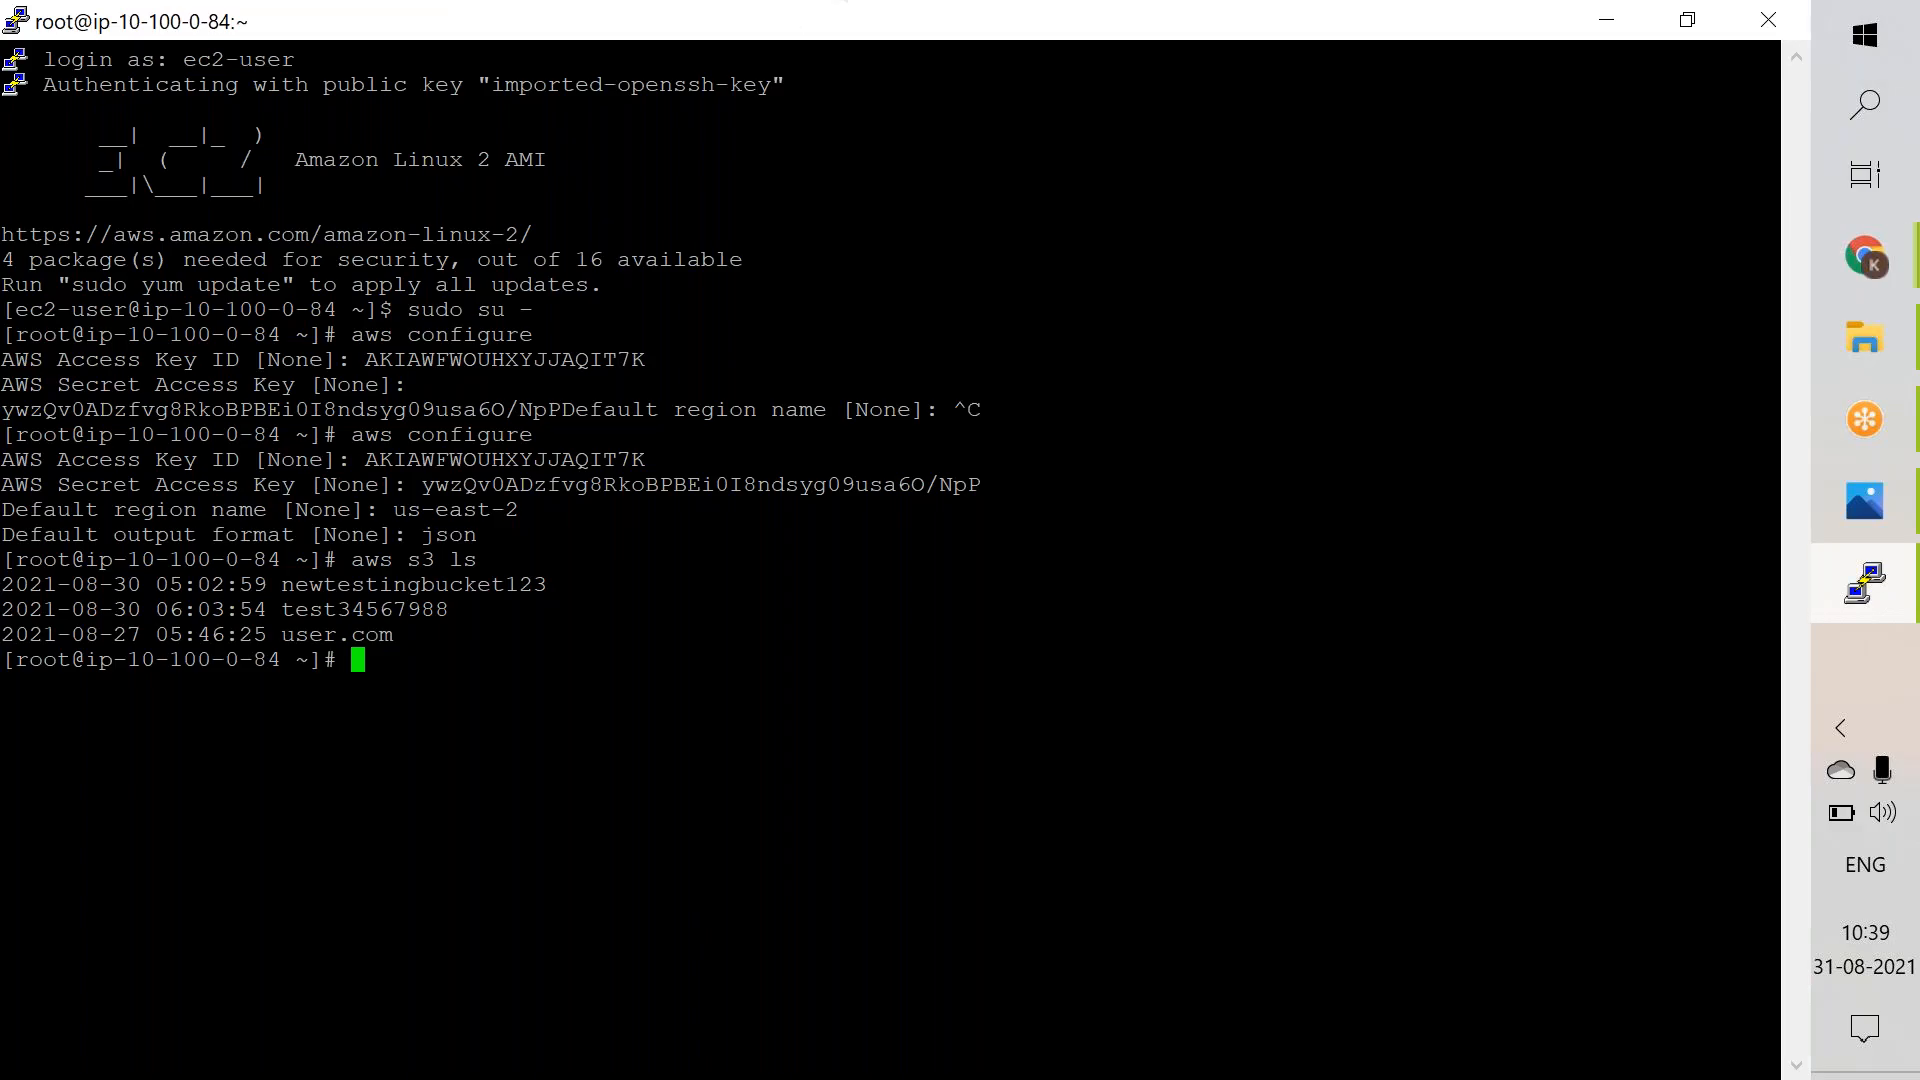
text(ping)
right_click(741, 382)
key(Return)
key(ctrl+c)
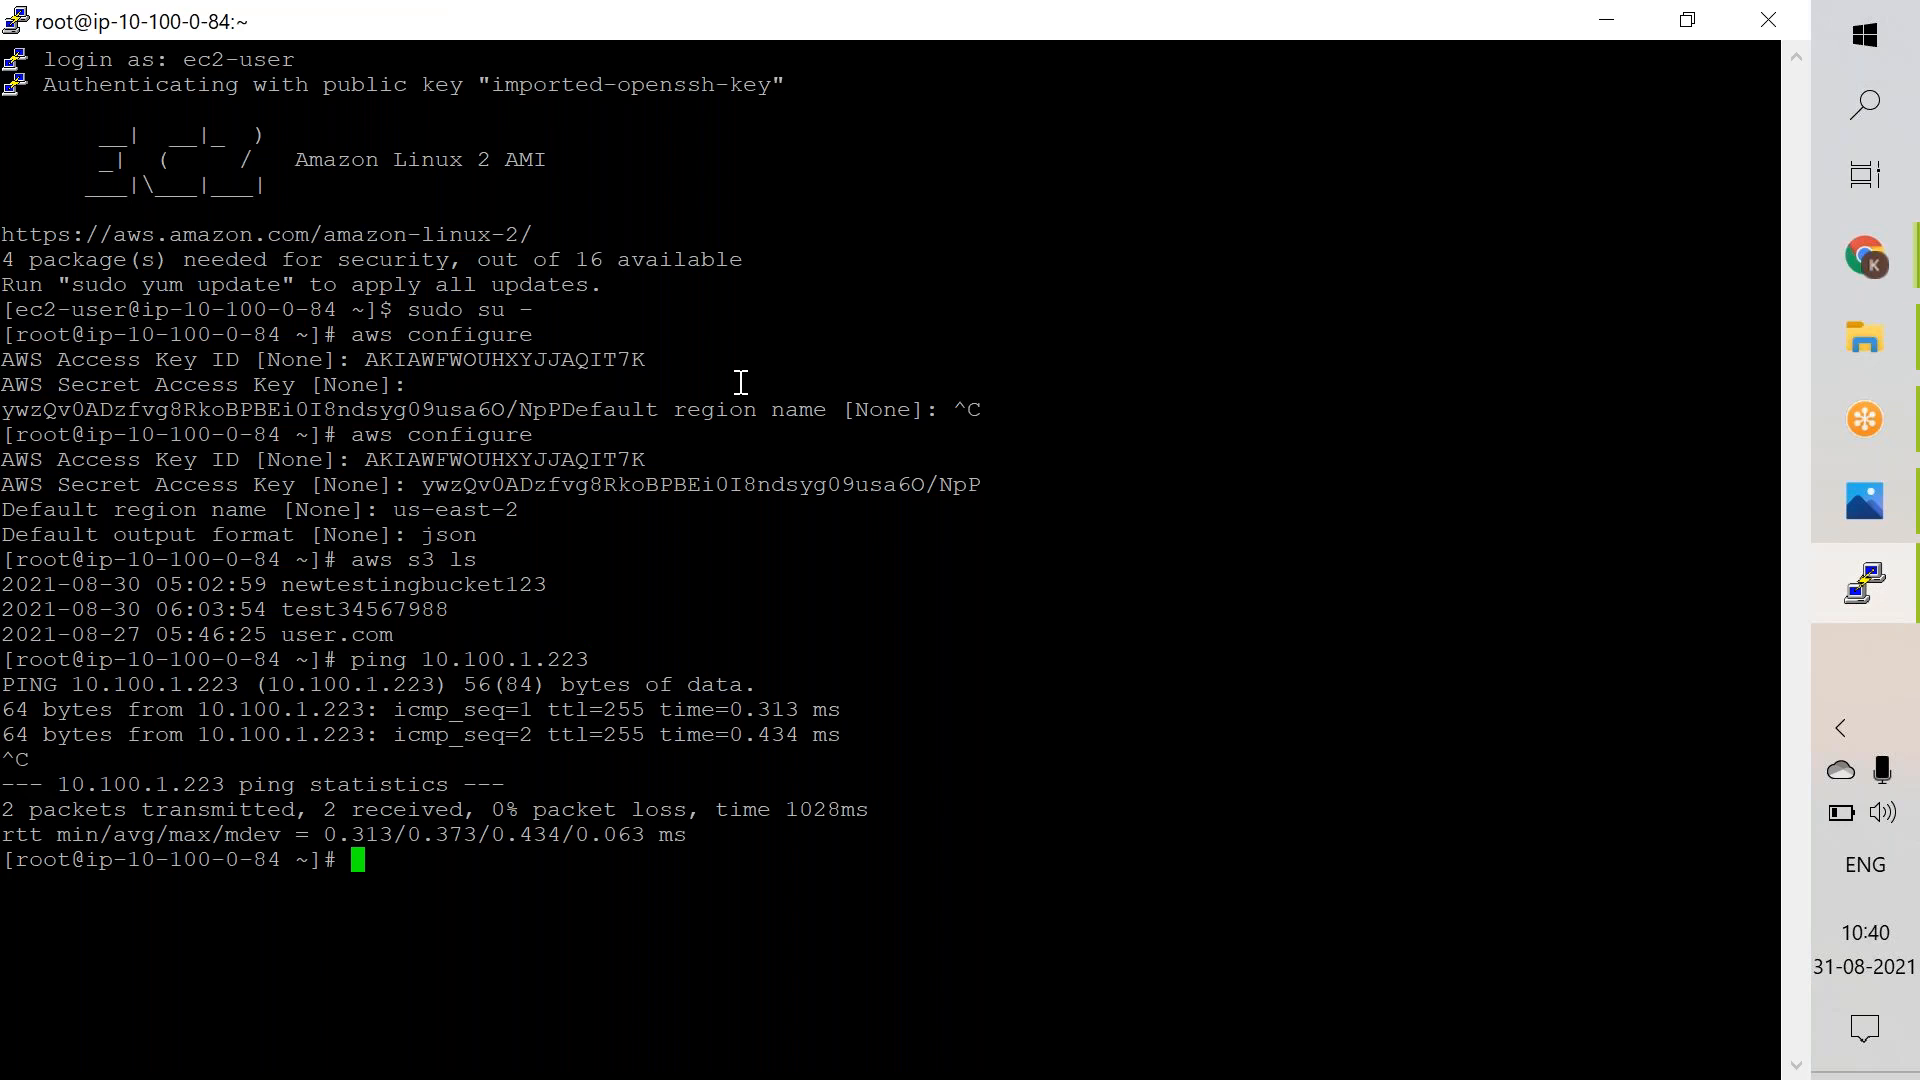
Step: Open a new file named sample.pem in vi and enter insert mode
text(vi)
text(sample.pem)
key(Return)
key(i)
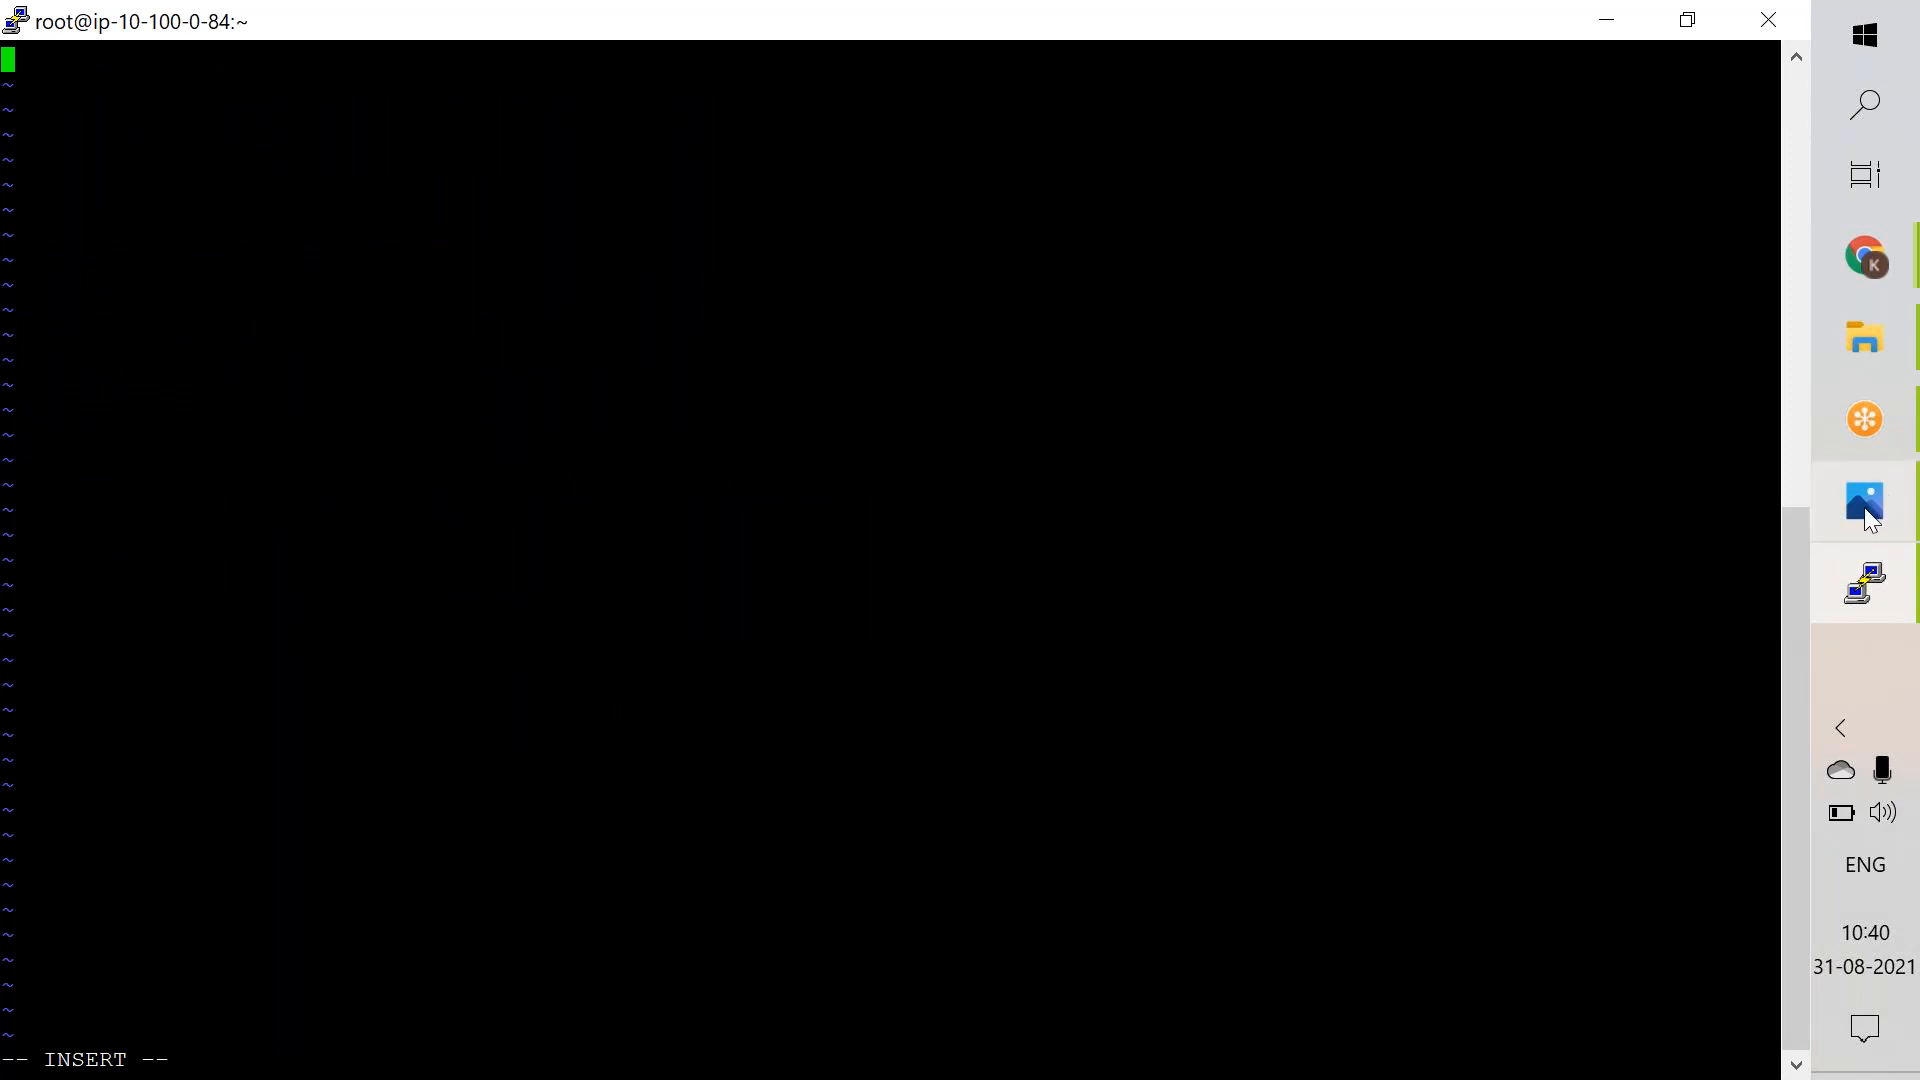
Step: Switch to File Explorer and search the Recordings folder for .pem
click(1888, 340)
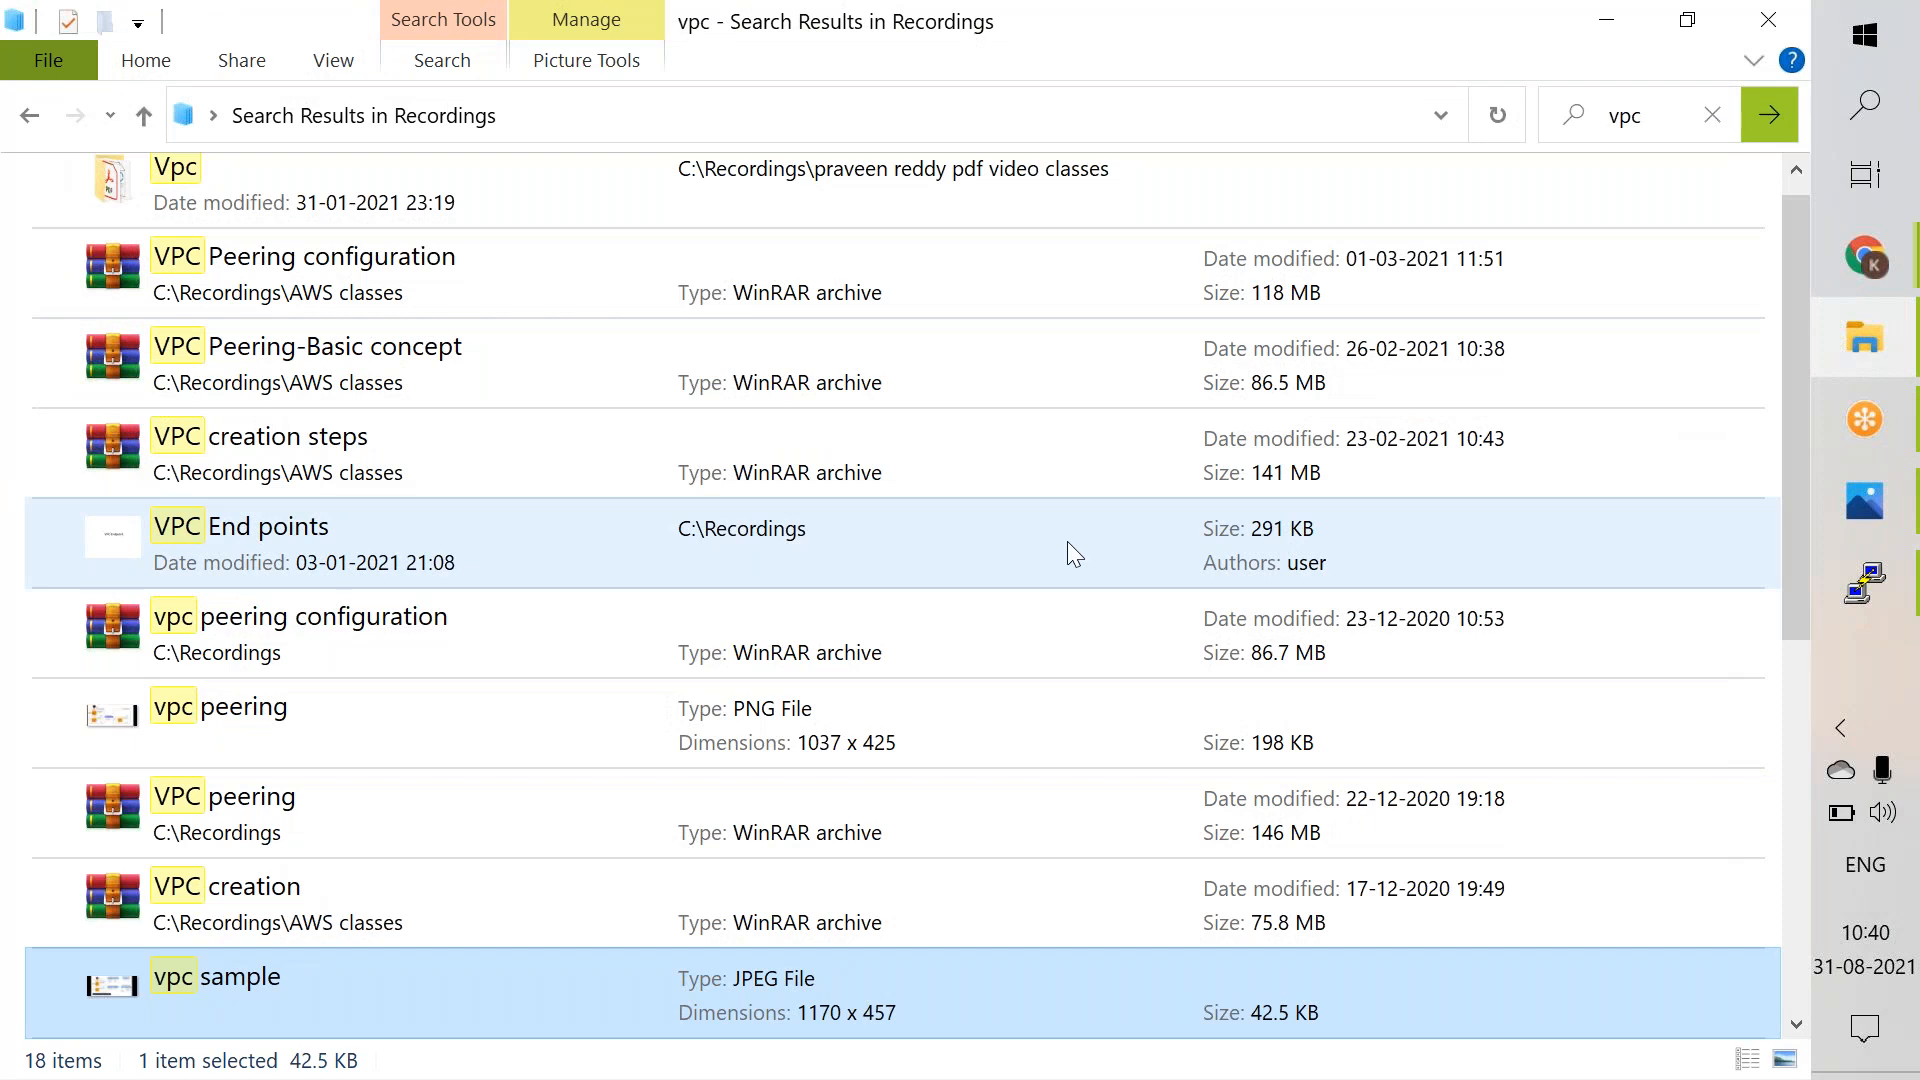
click(1627, 117)
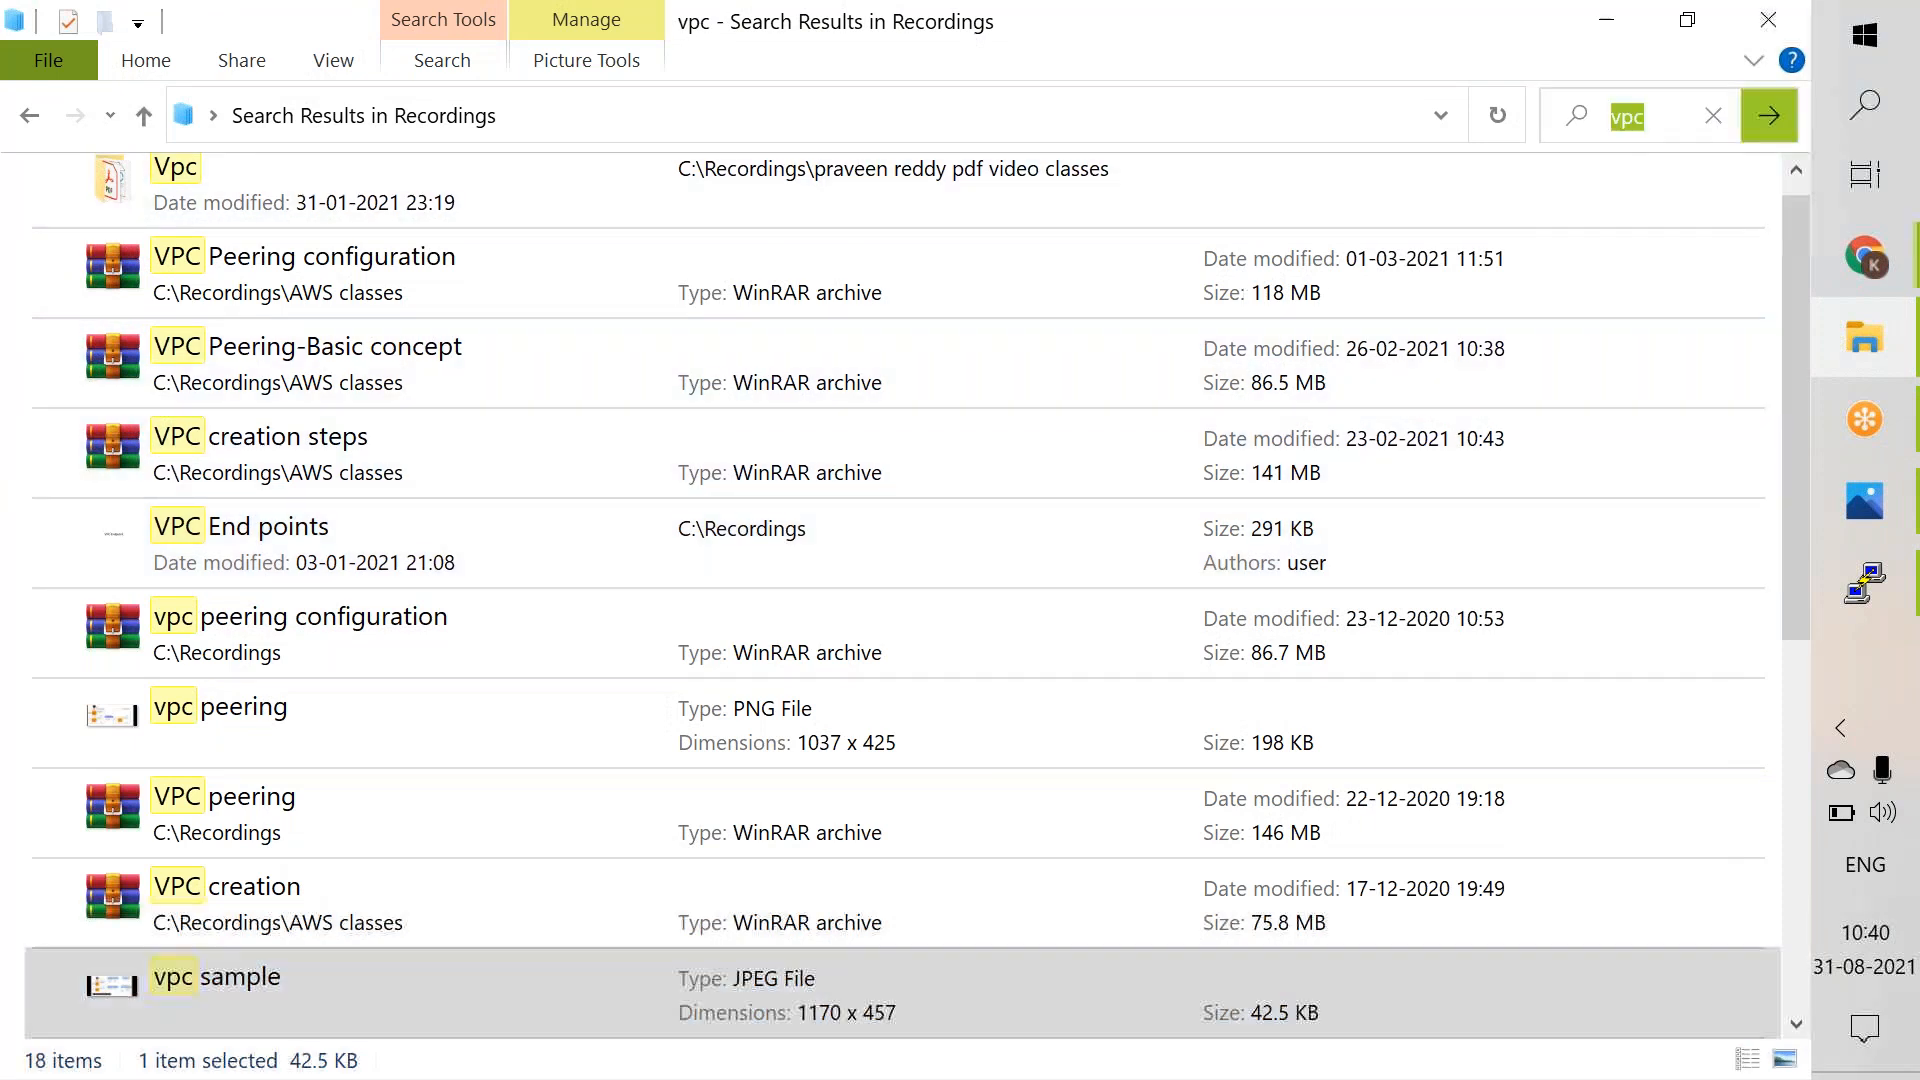
text(.pem)
key(Return)
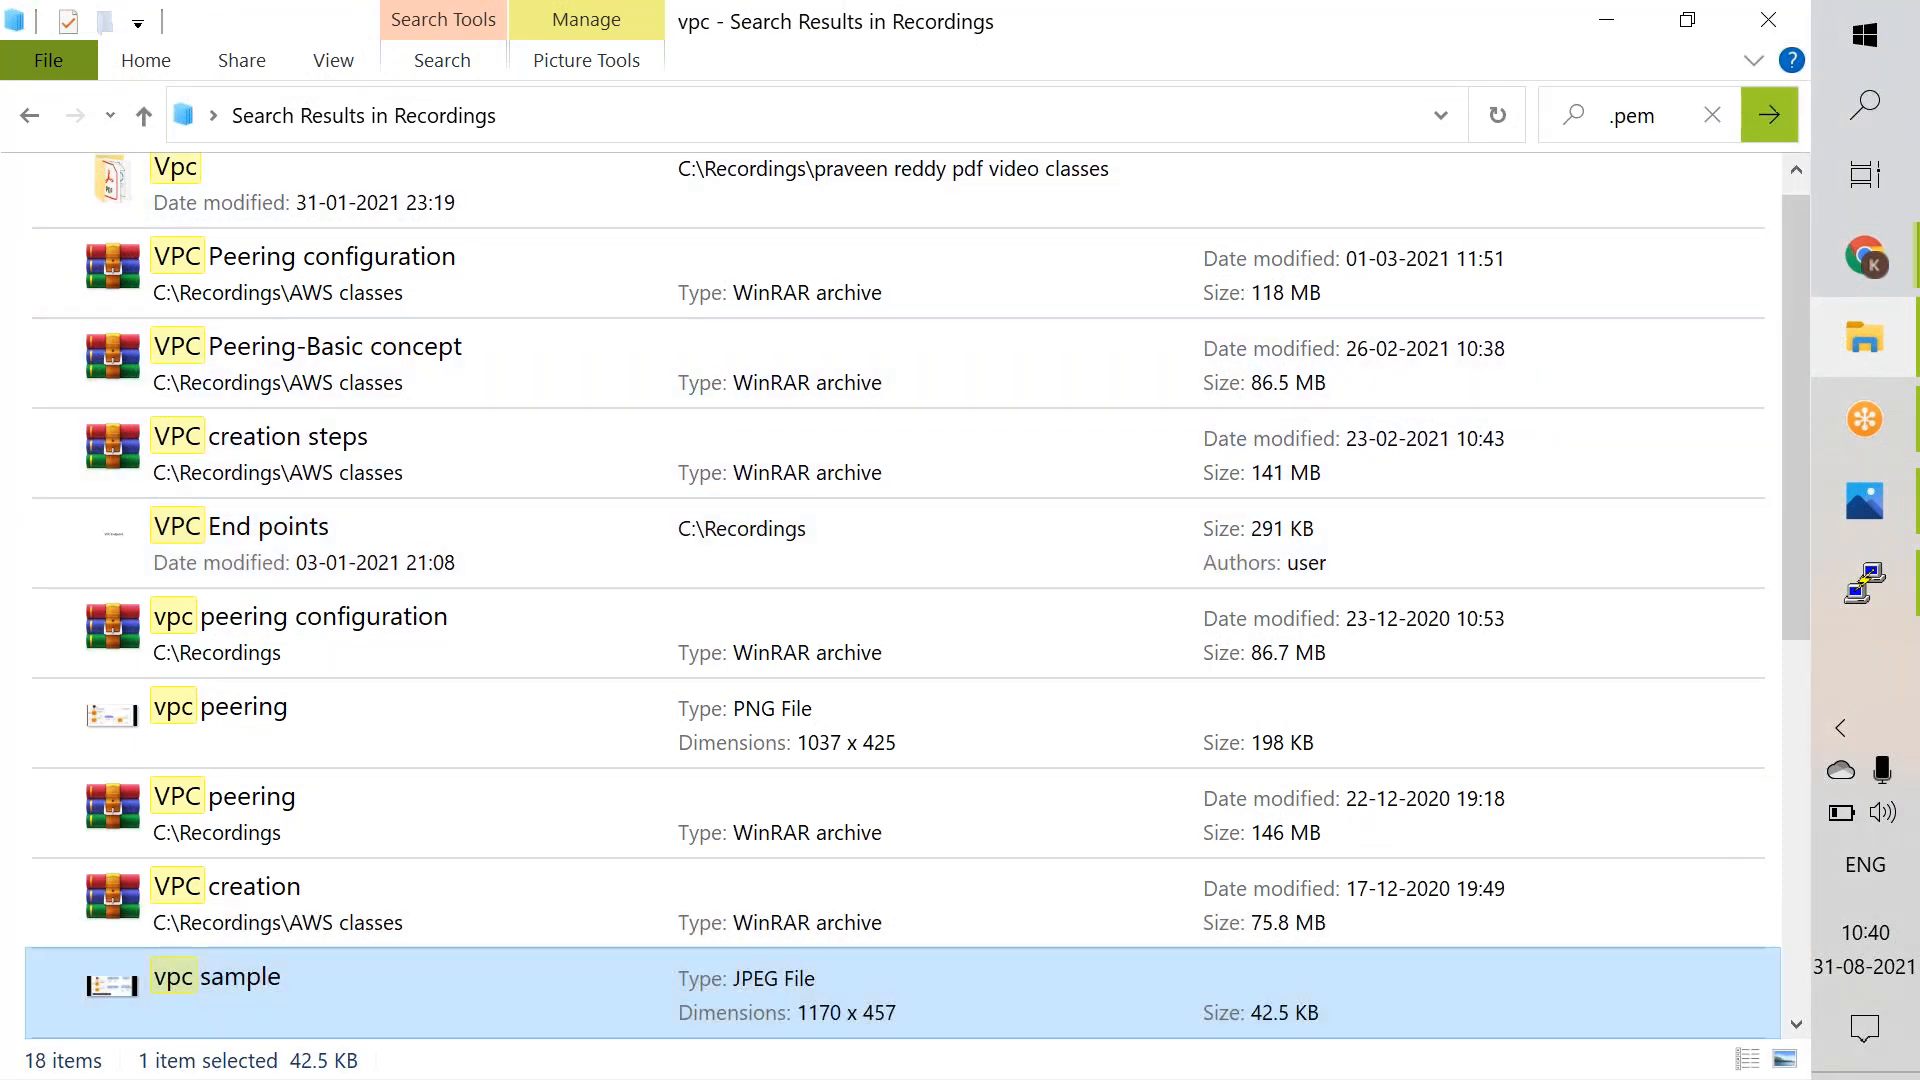
click(1627, 117)
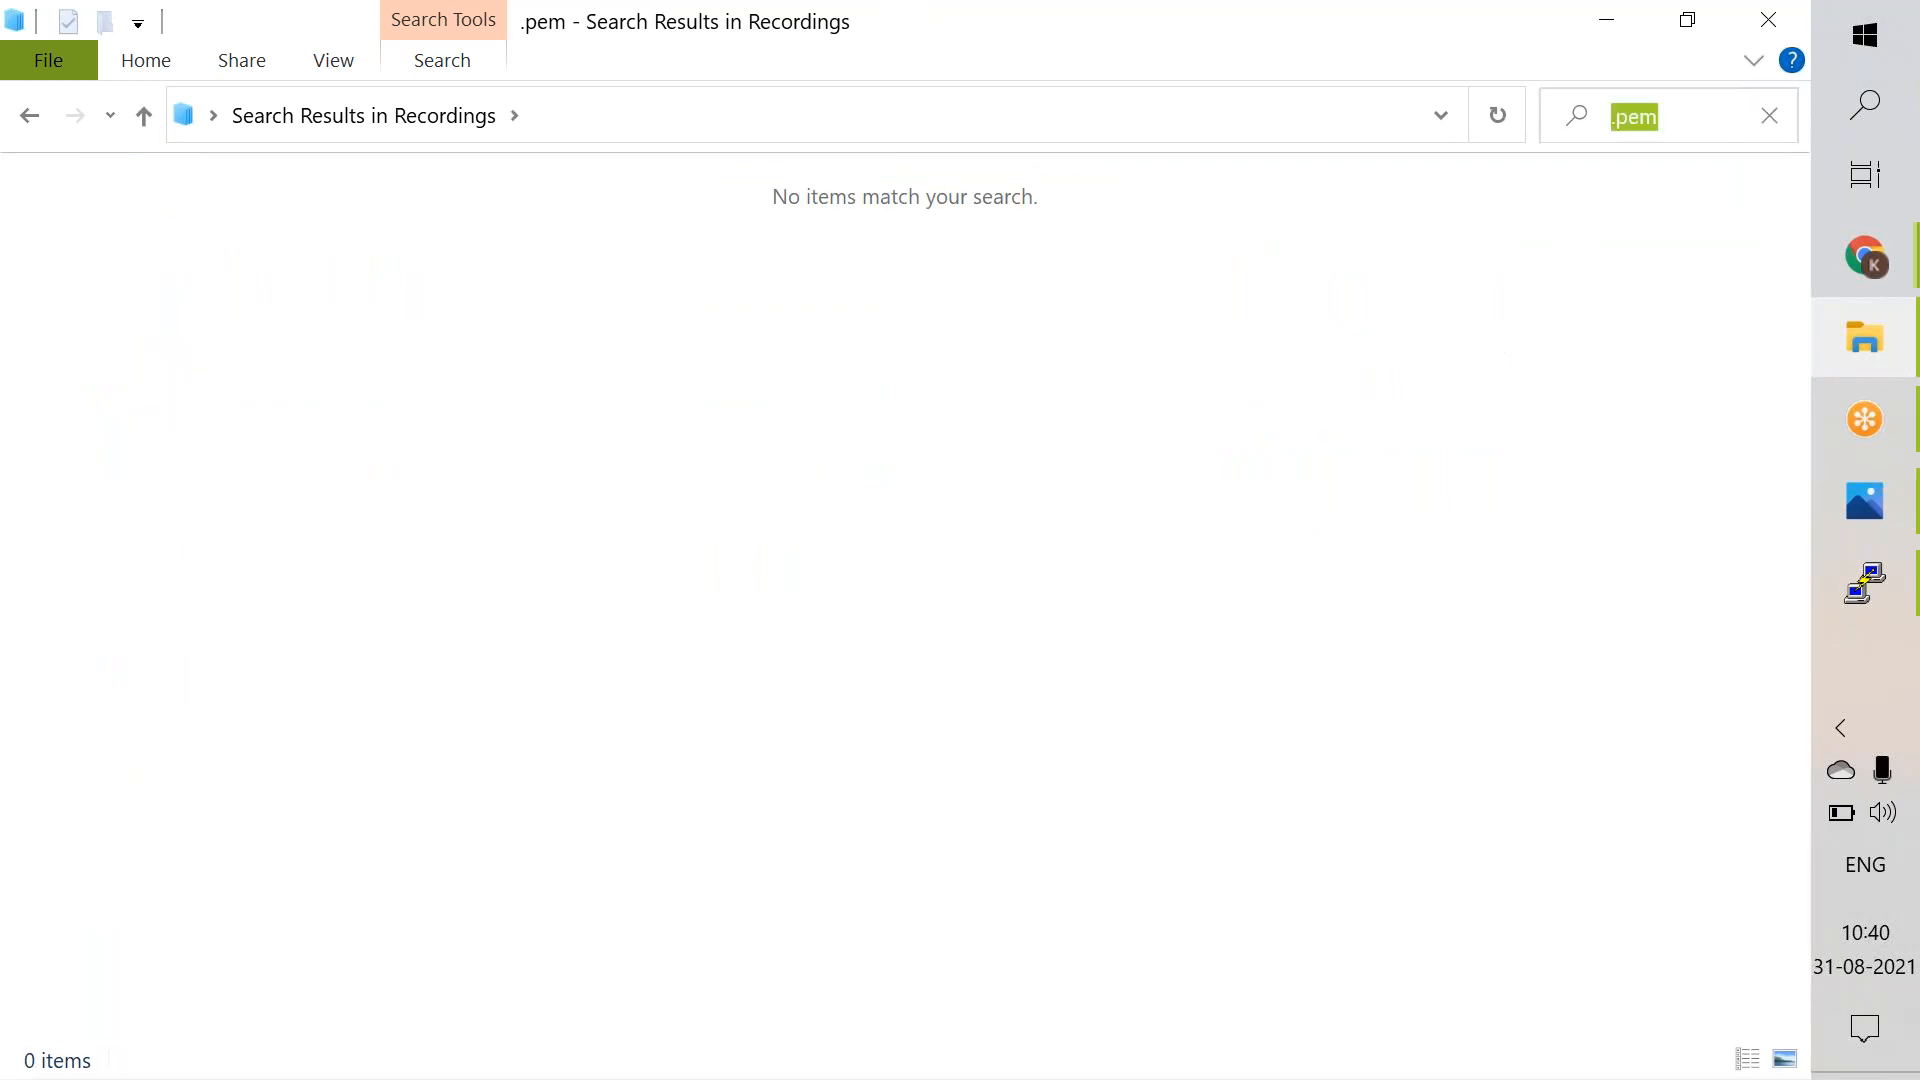
Step: Go to the Downloads folder, open the testuser1 PEM file in Notepad, copy its entire contents and minimize Notepad
click(29, 118)
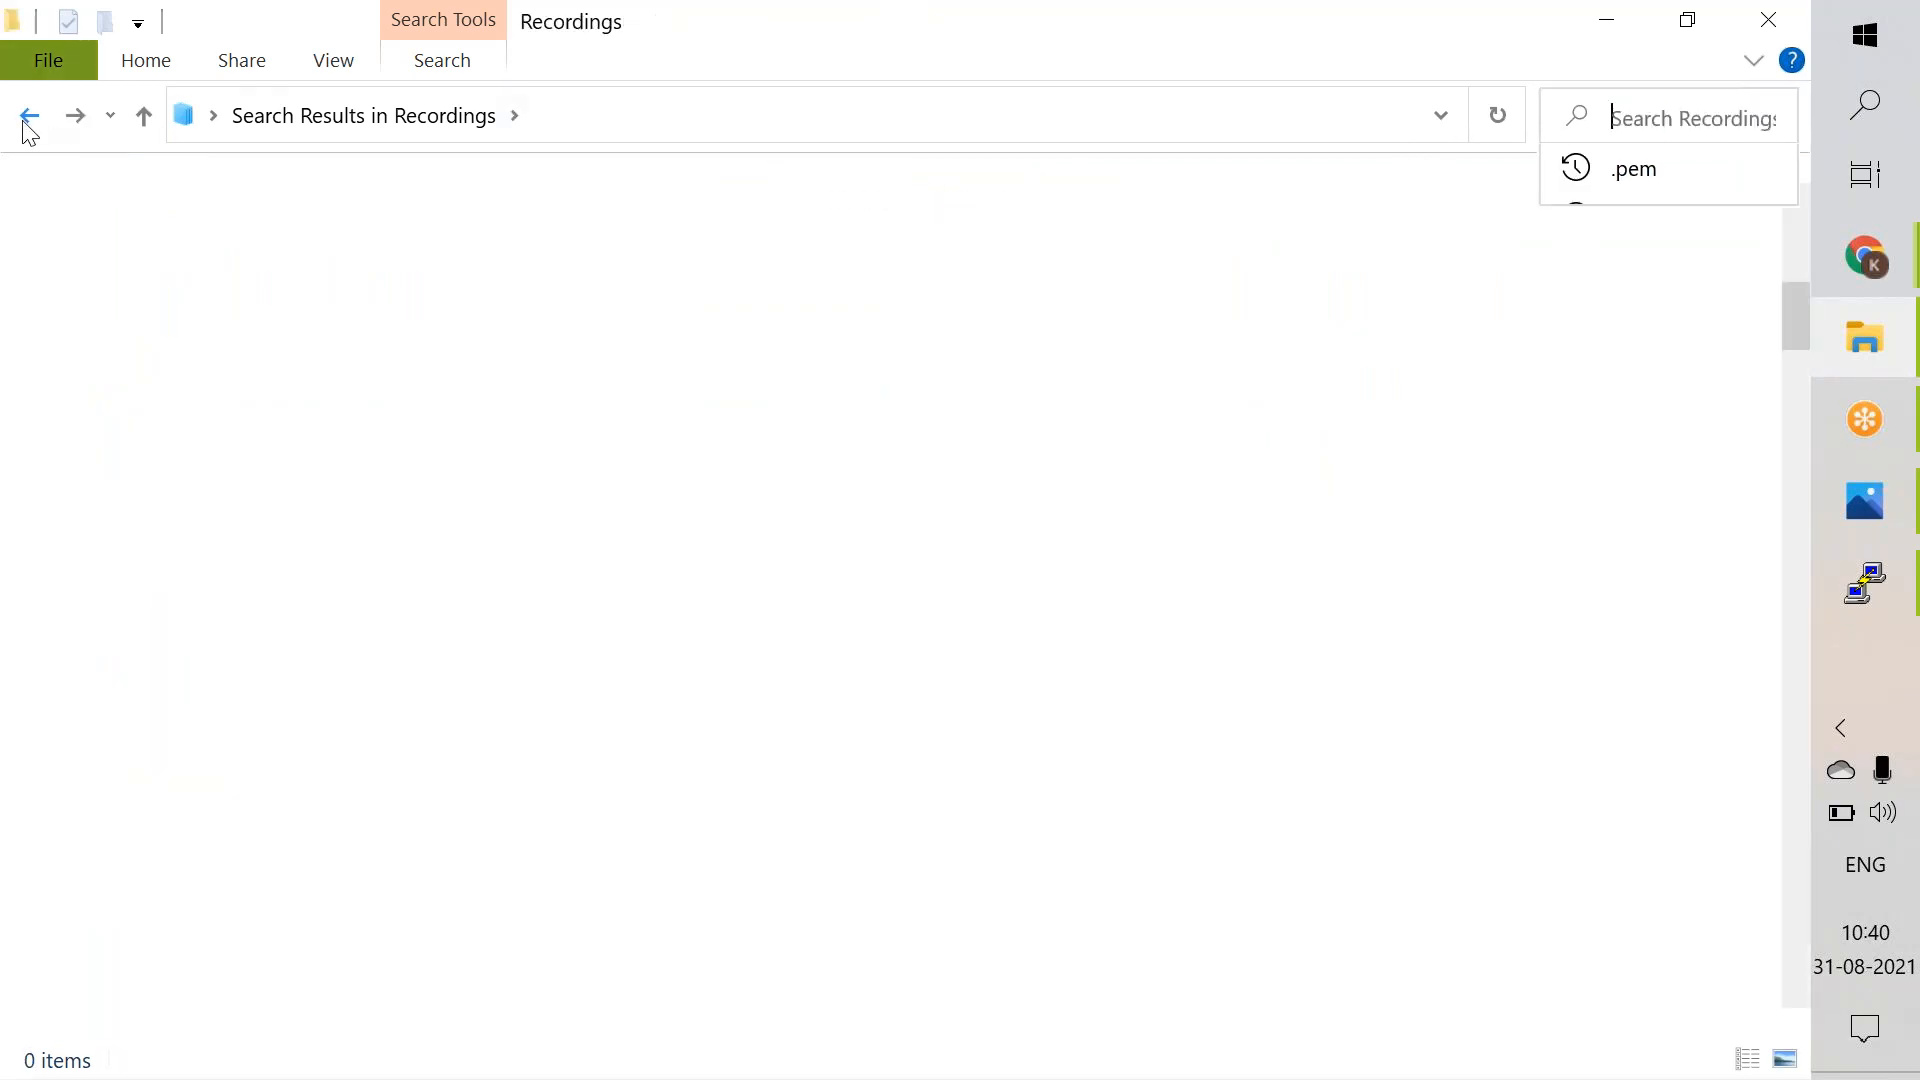
click(144, 116)
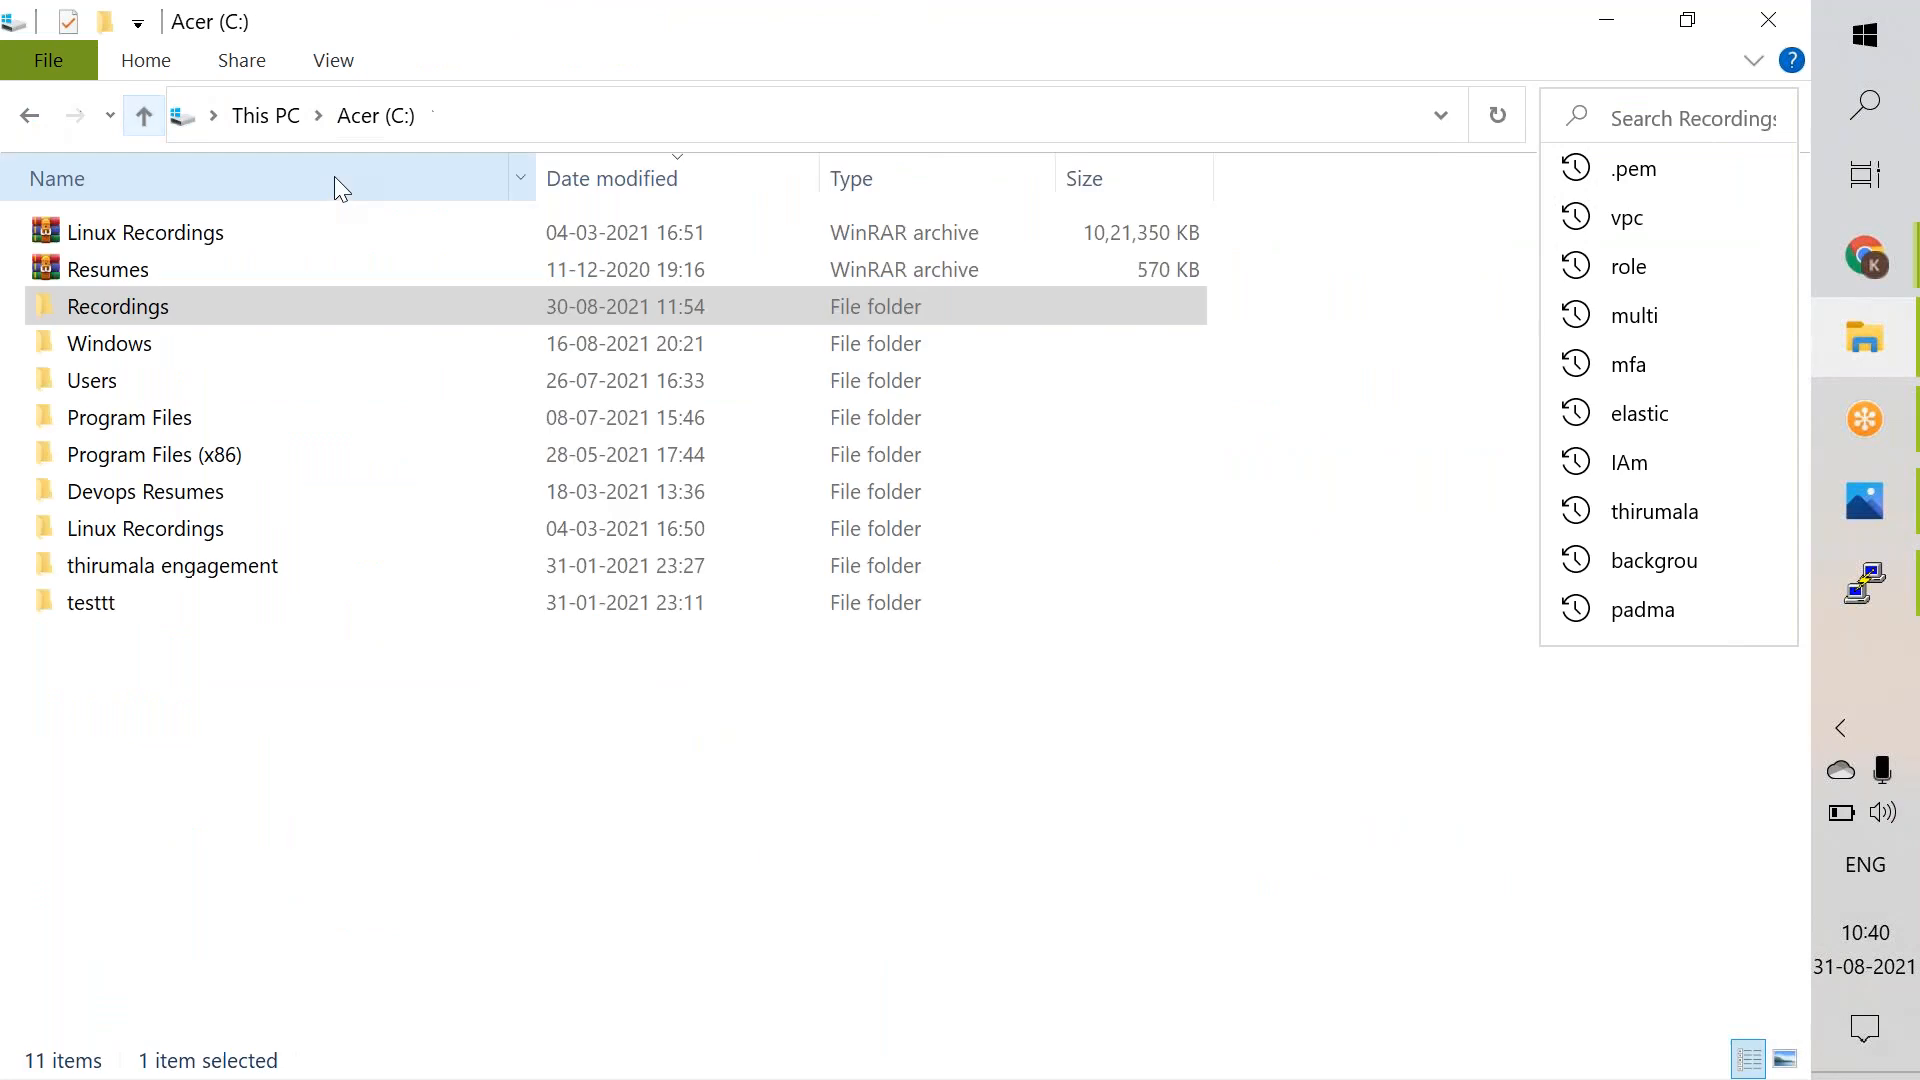
click(267, 128)
double_click(318, 354)
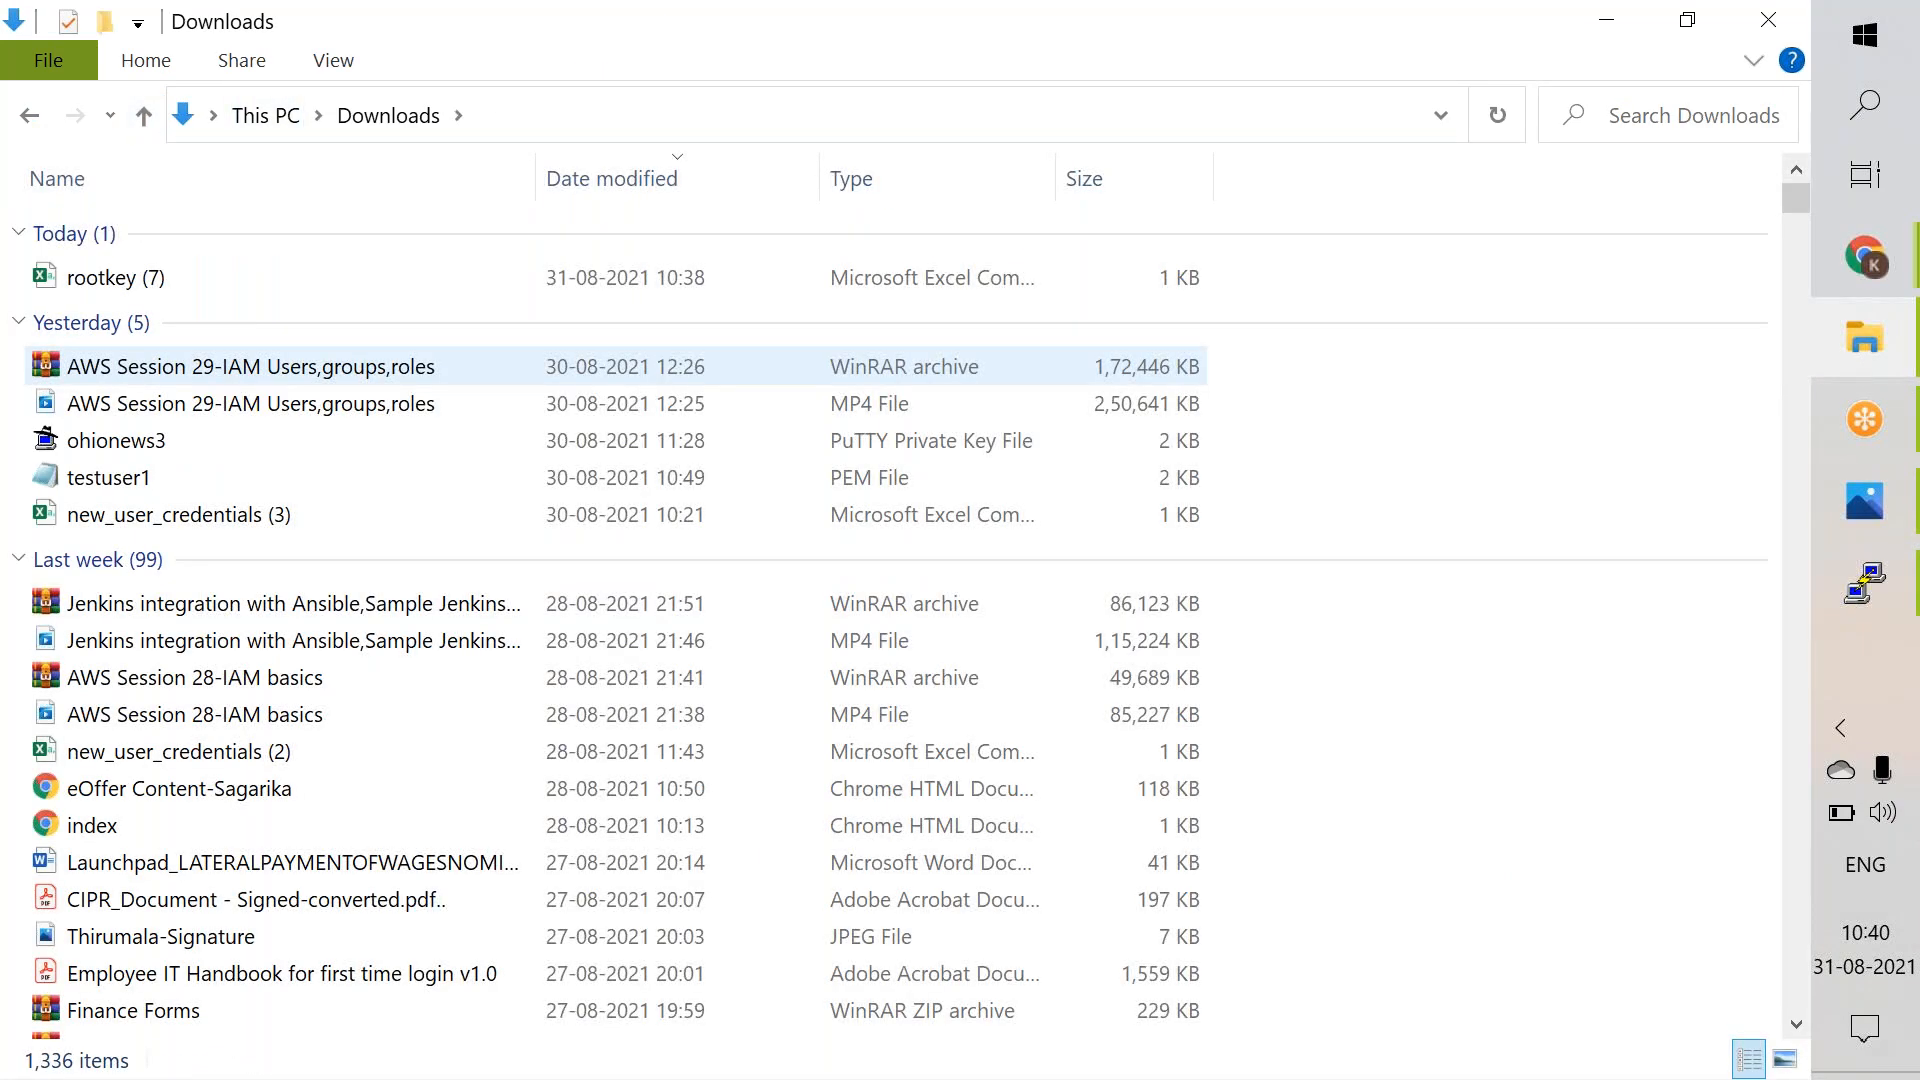
double_click(253, 481)
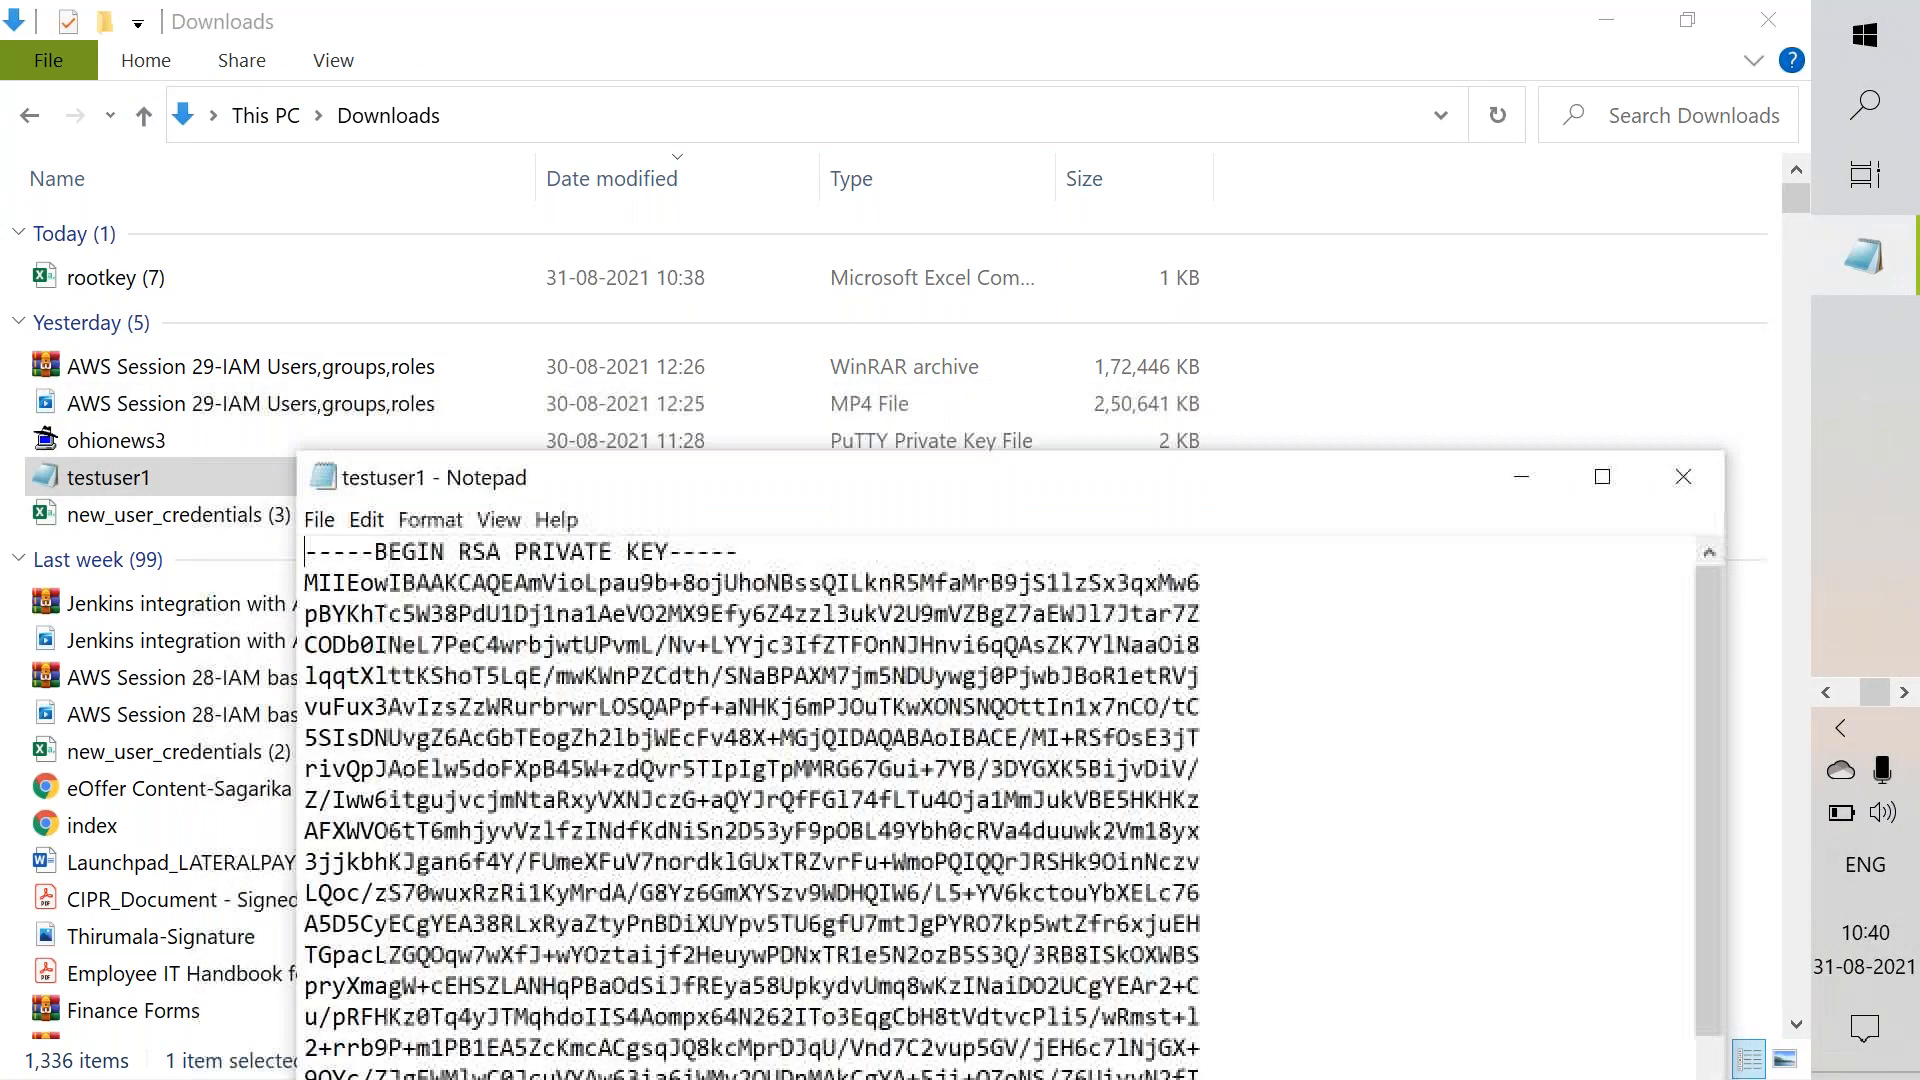
key(ctrl+a)
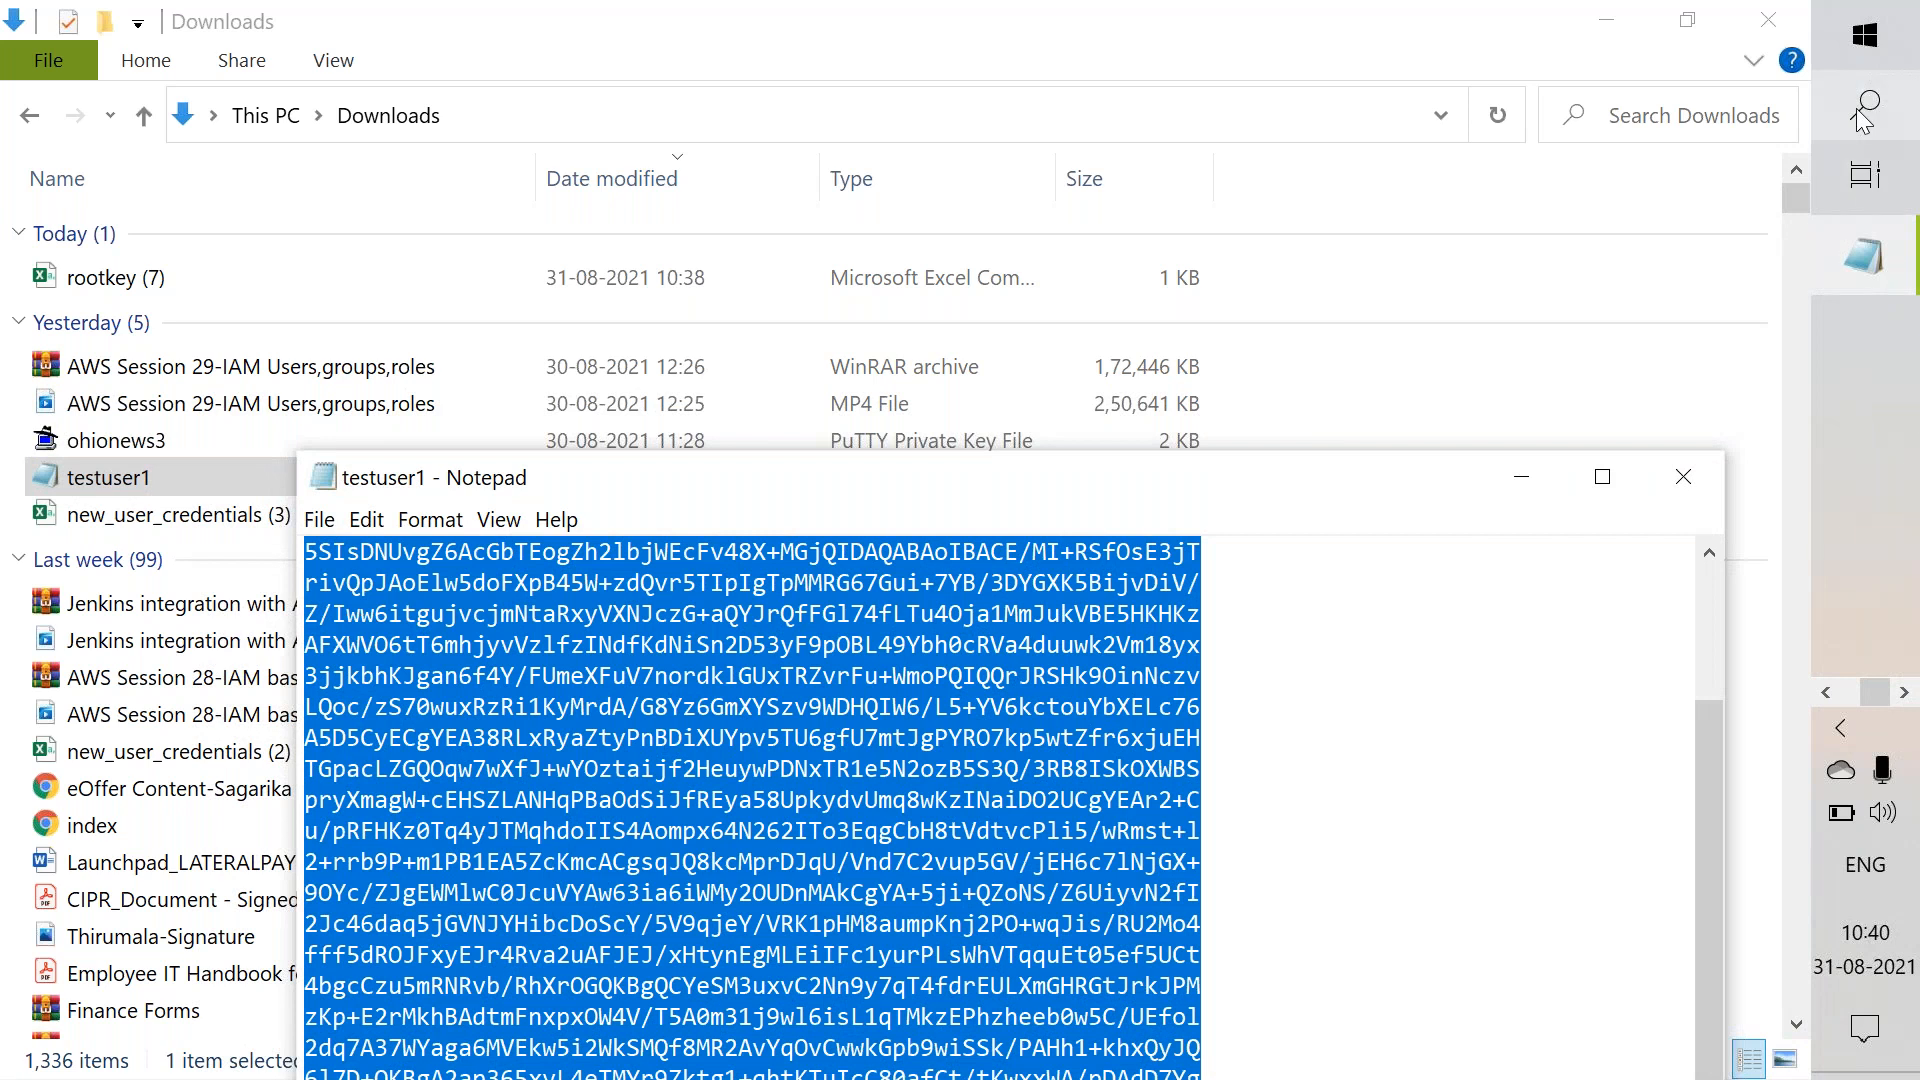
click(1514, 478)
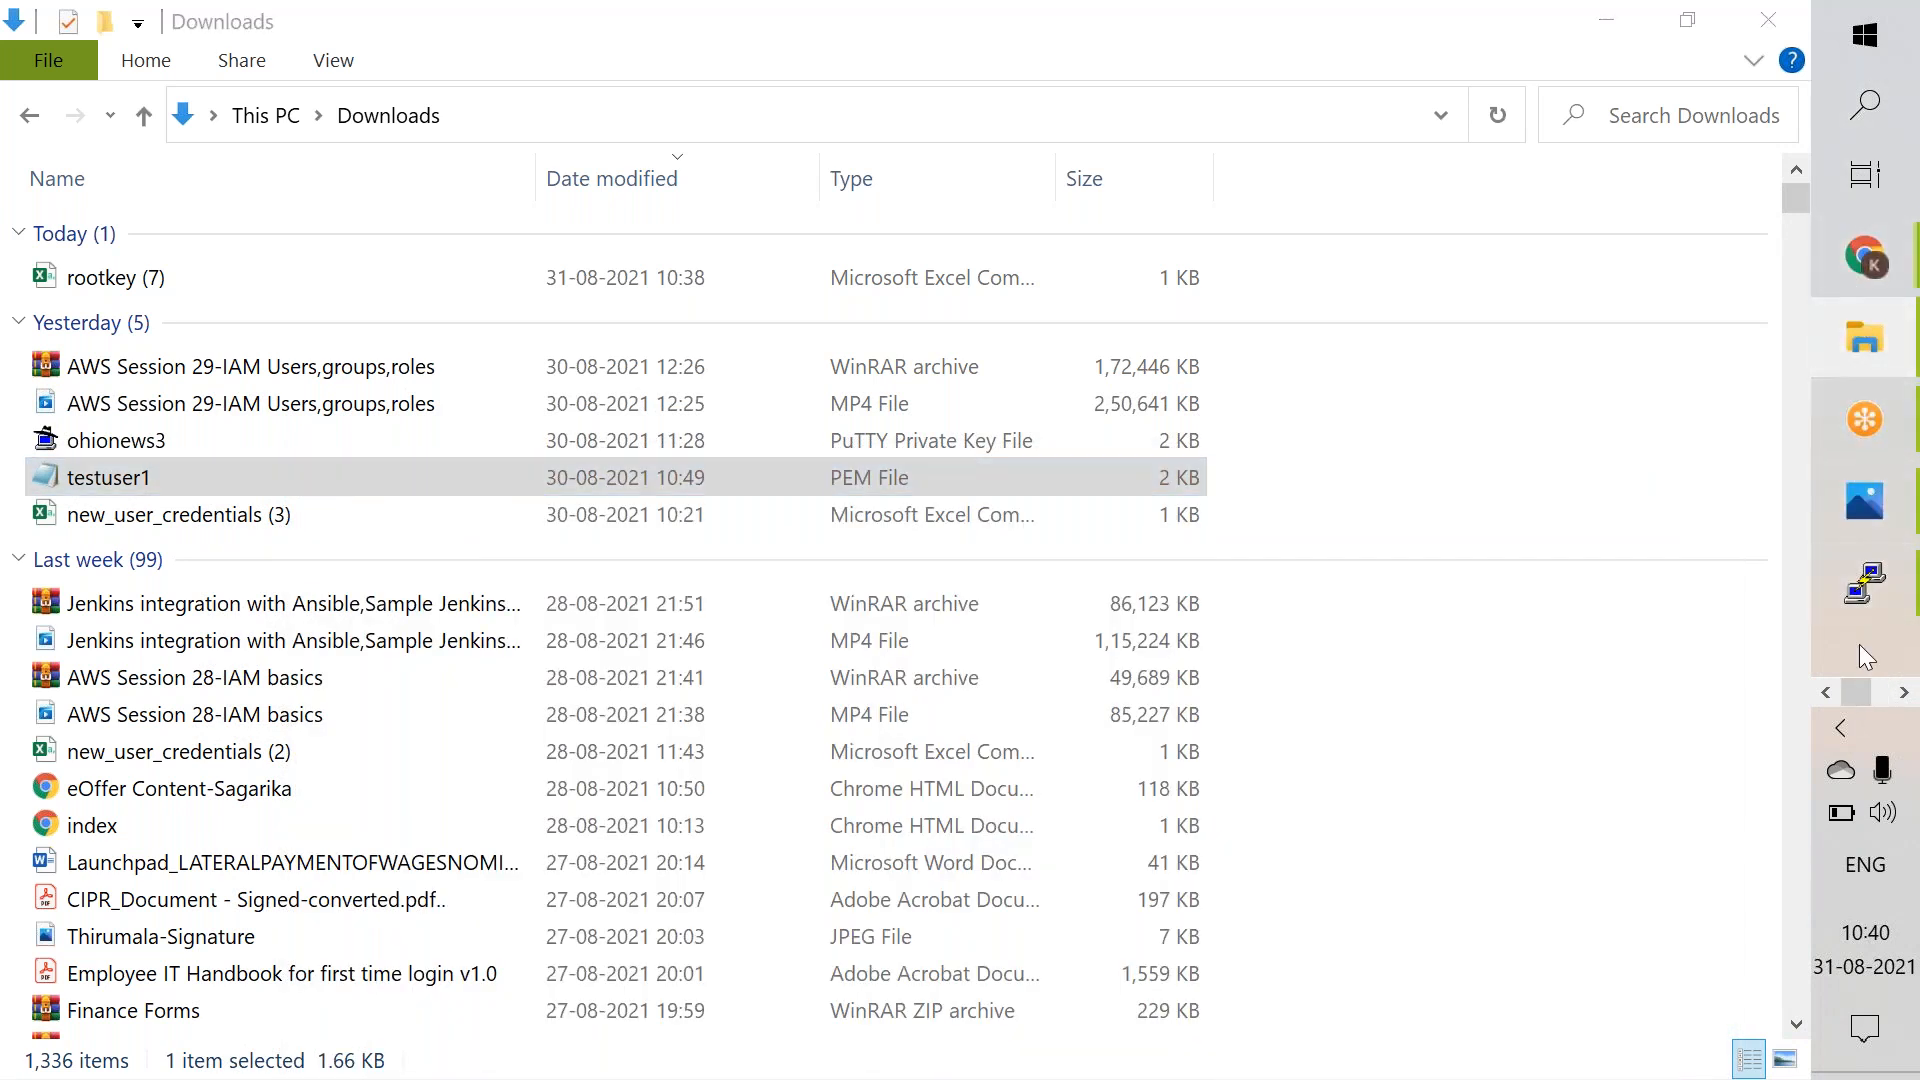
Step: Paste the copied private key into sample.pem in the PuTTY session, then save the file and quit vi with :wq!
click(1866, 618)
right_click(616, 389)
key(Escape)
text(:wq!)
key(Return)
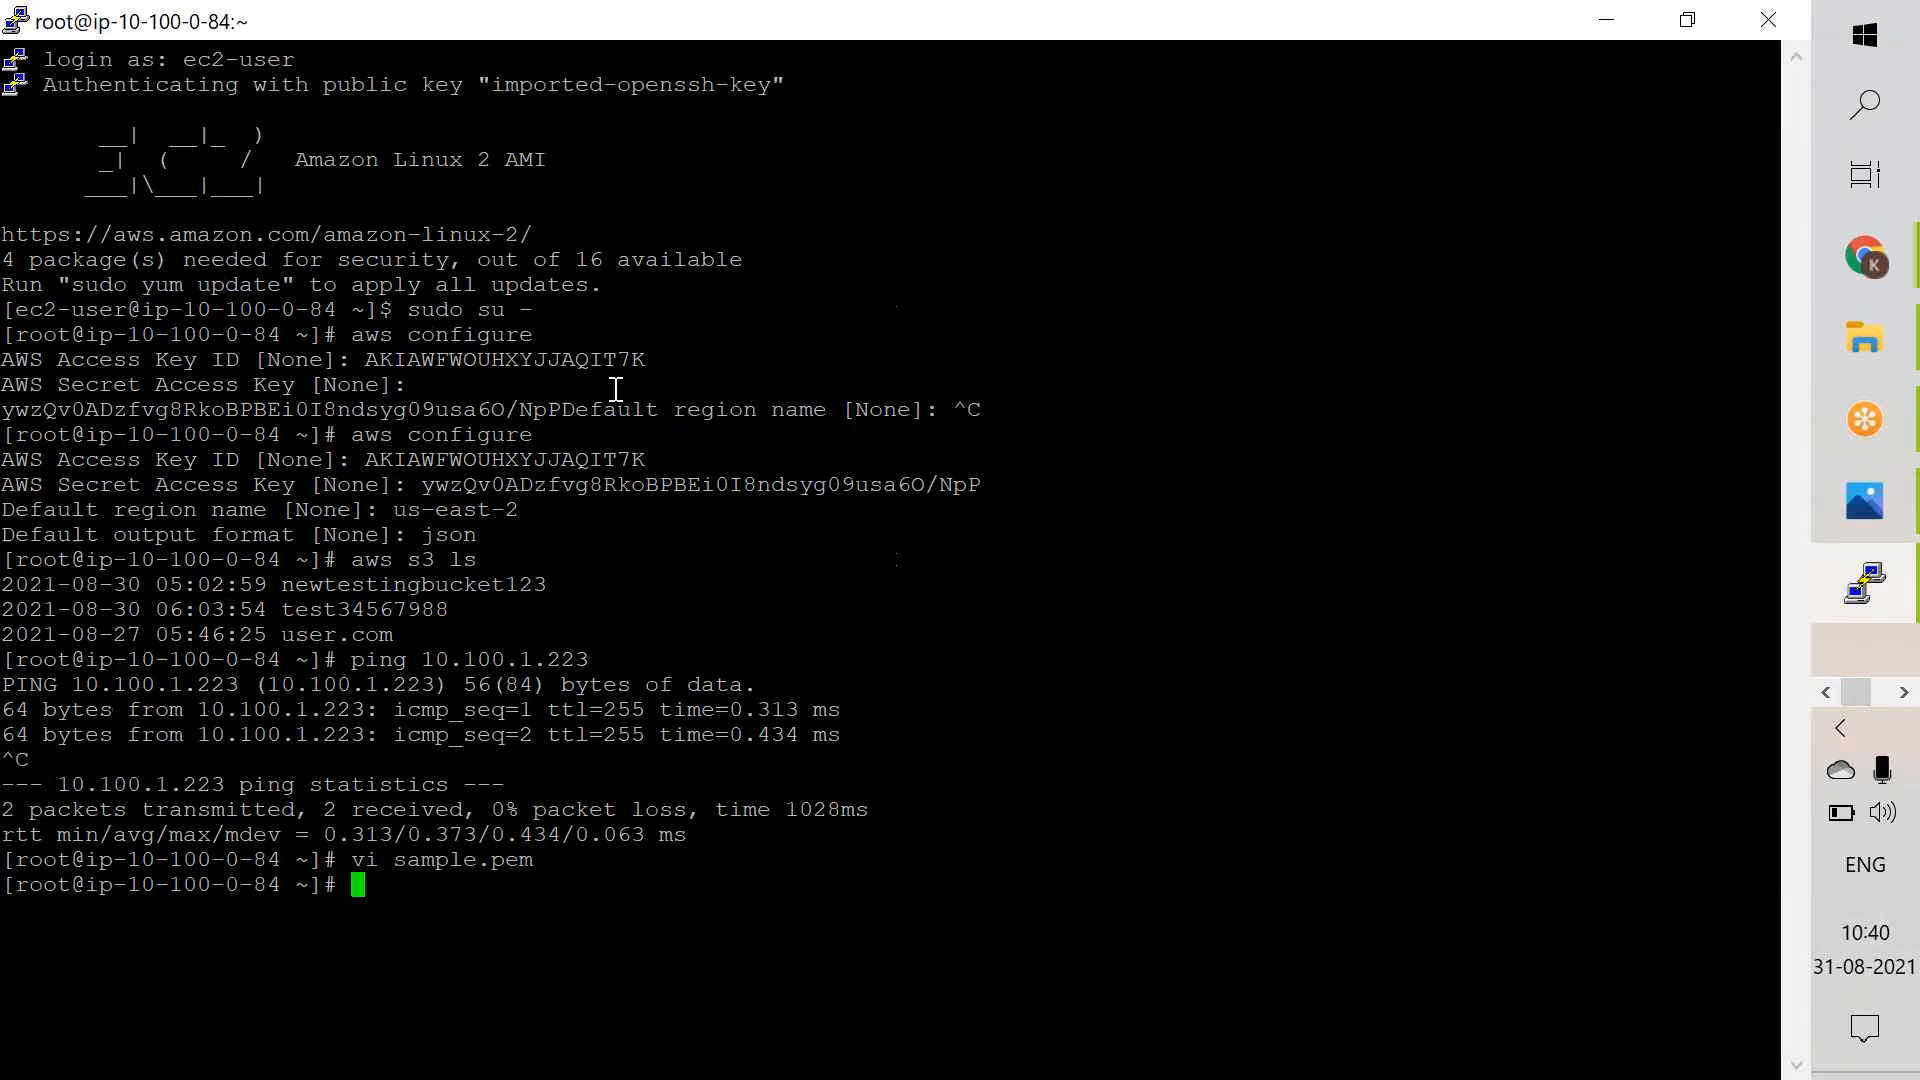
Step: Run chmod 700 on sample.pem, and try to SSH with it as root to private-ec2-vpc-a's private address 10.100.1.223, accepting the host key
text(chmod 700 sample.pem)
key(Return)
text(ssh -i saa)
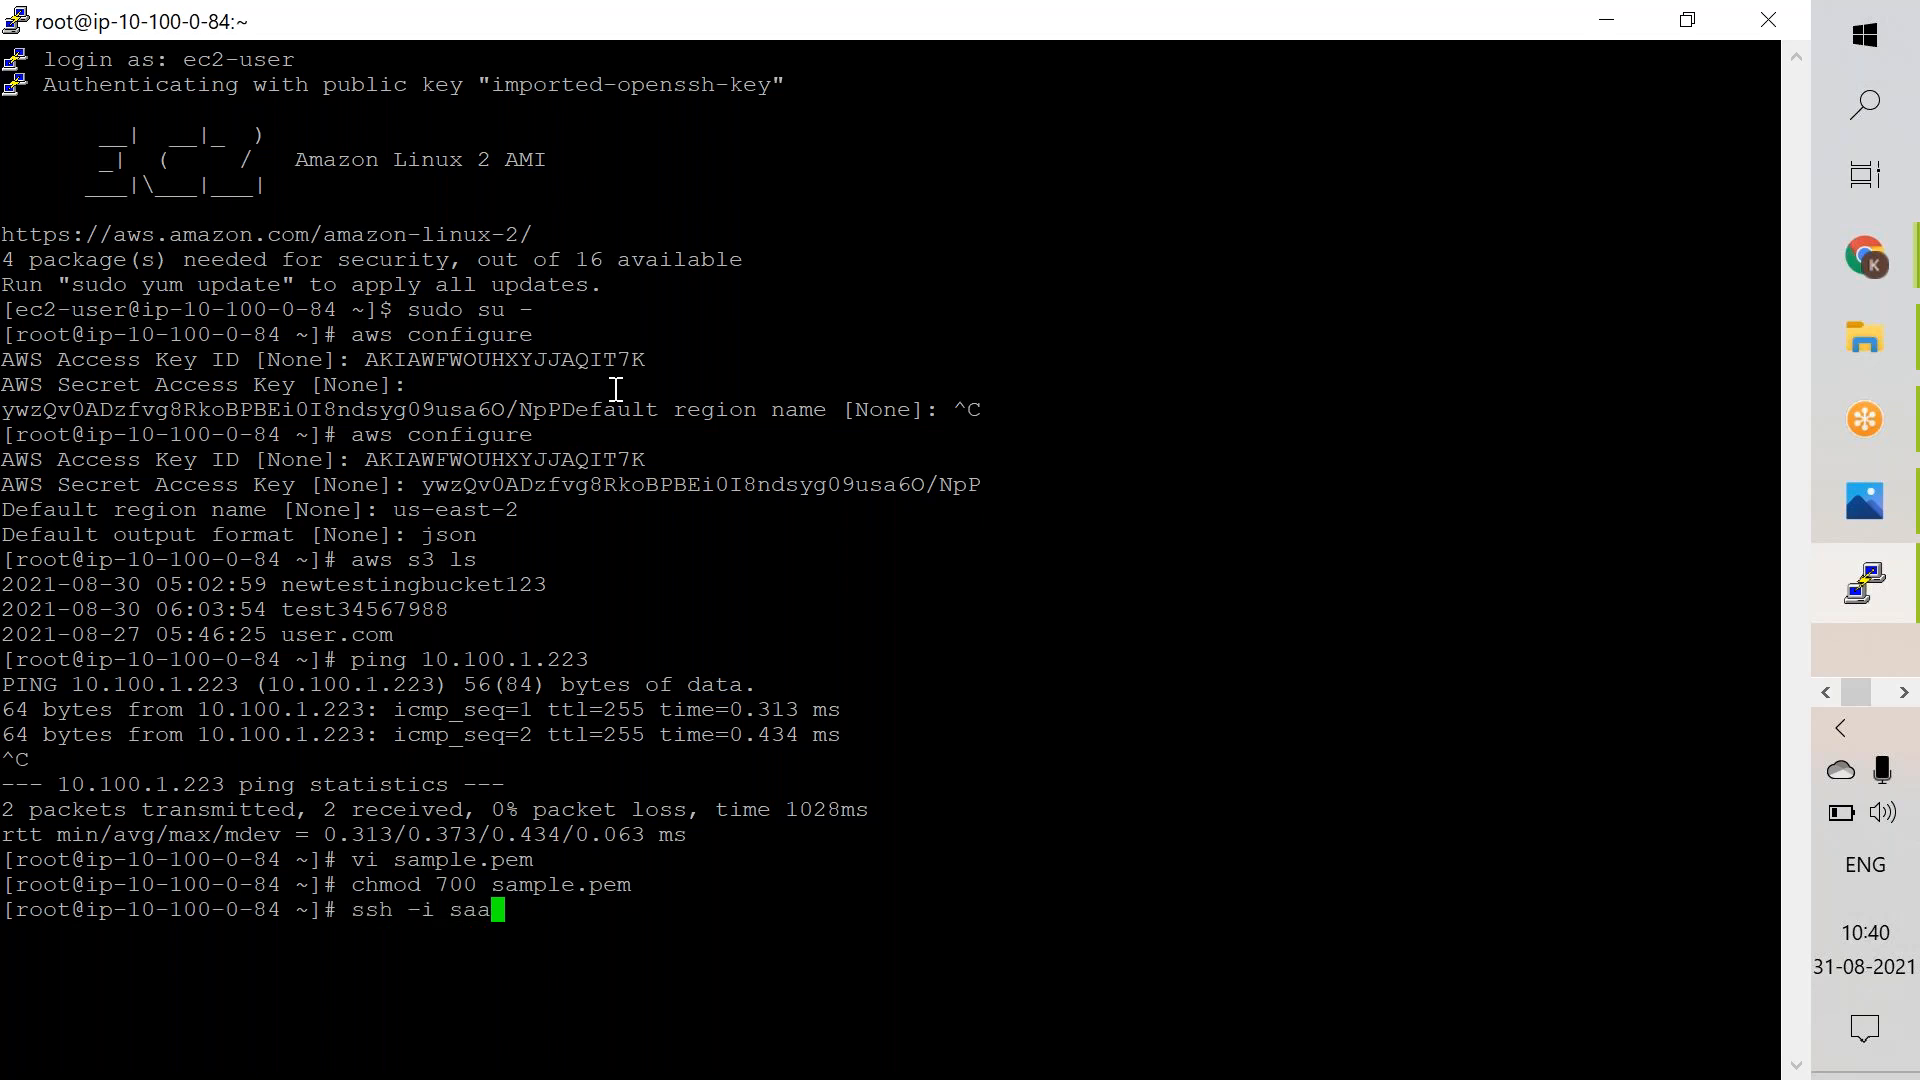
key(BackSpace)
key(Tab)
click(1866, 257)
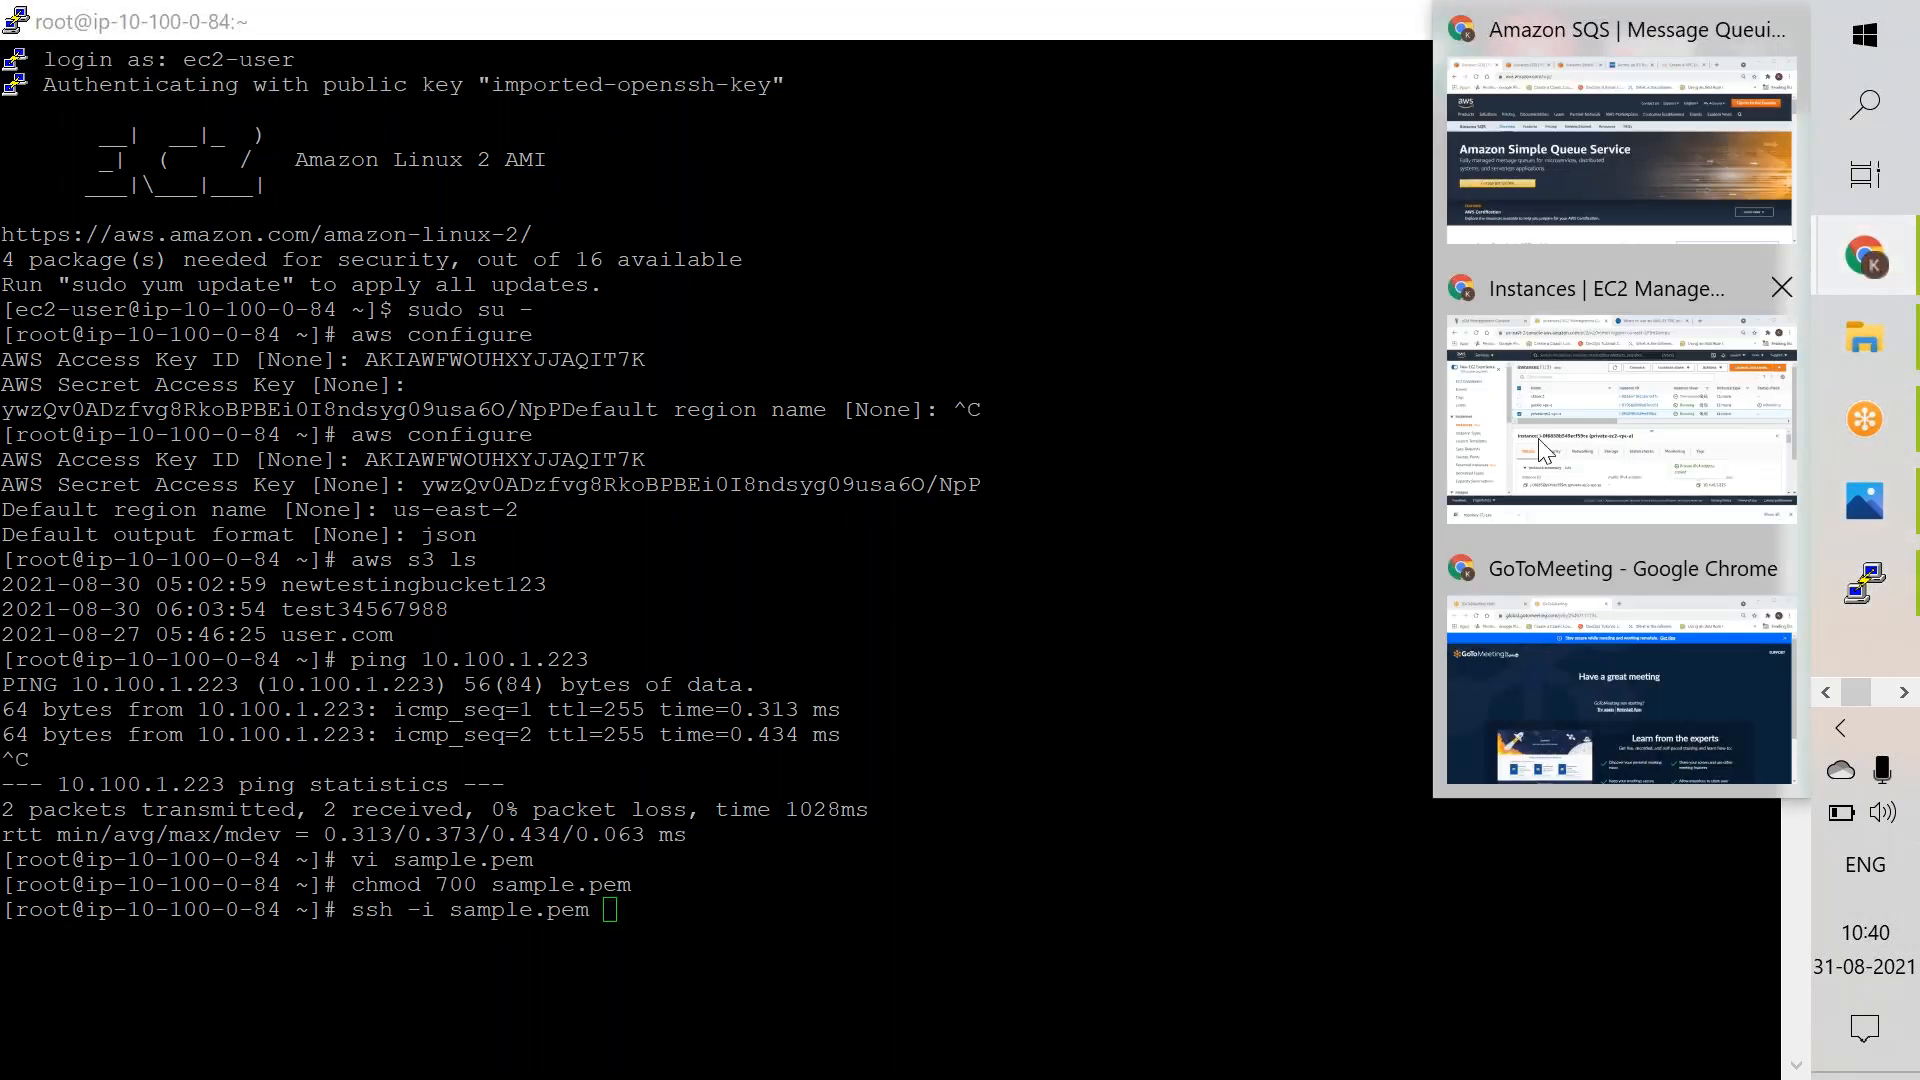
click(1565, 460)
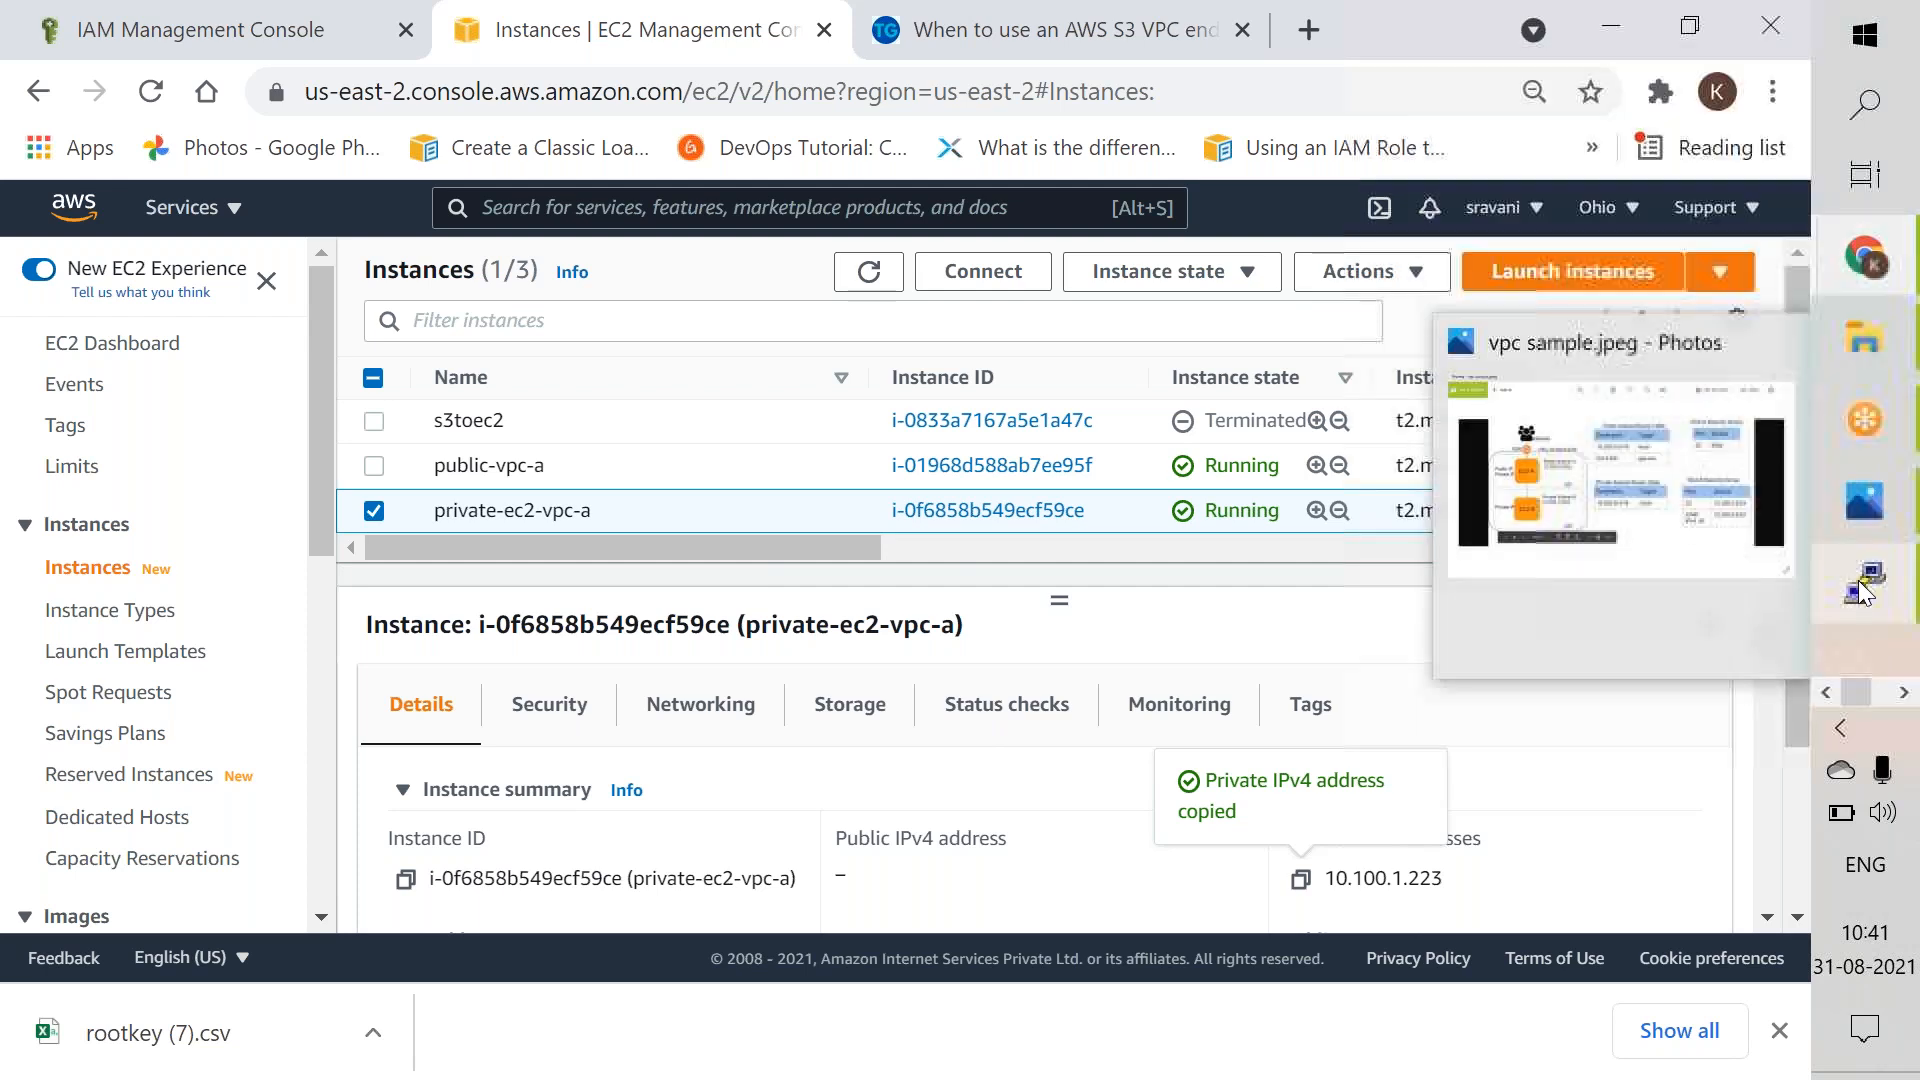
click(1863, 584)
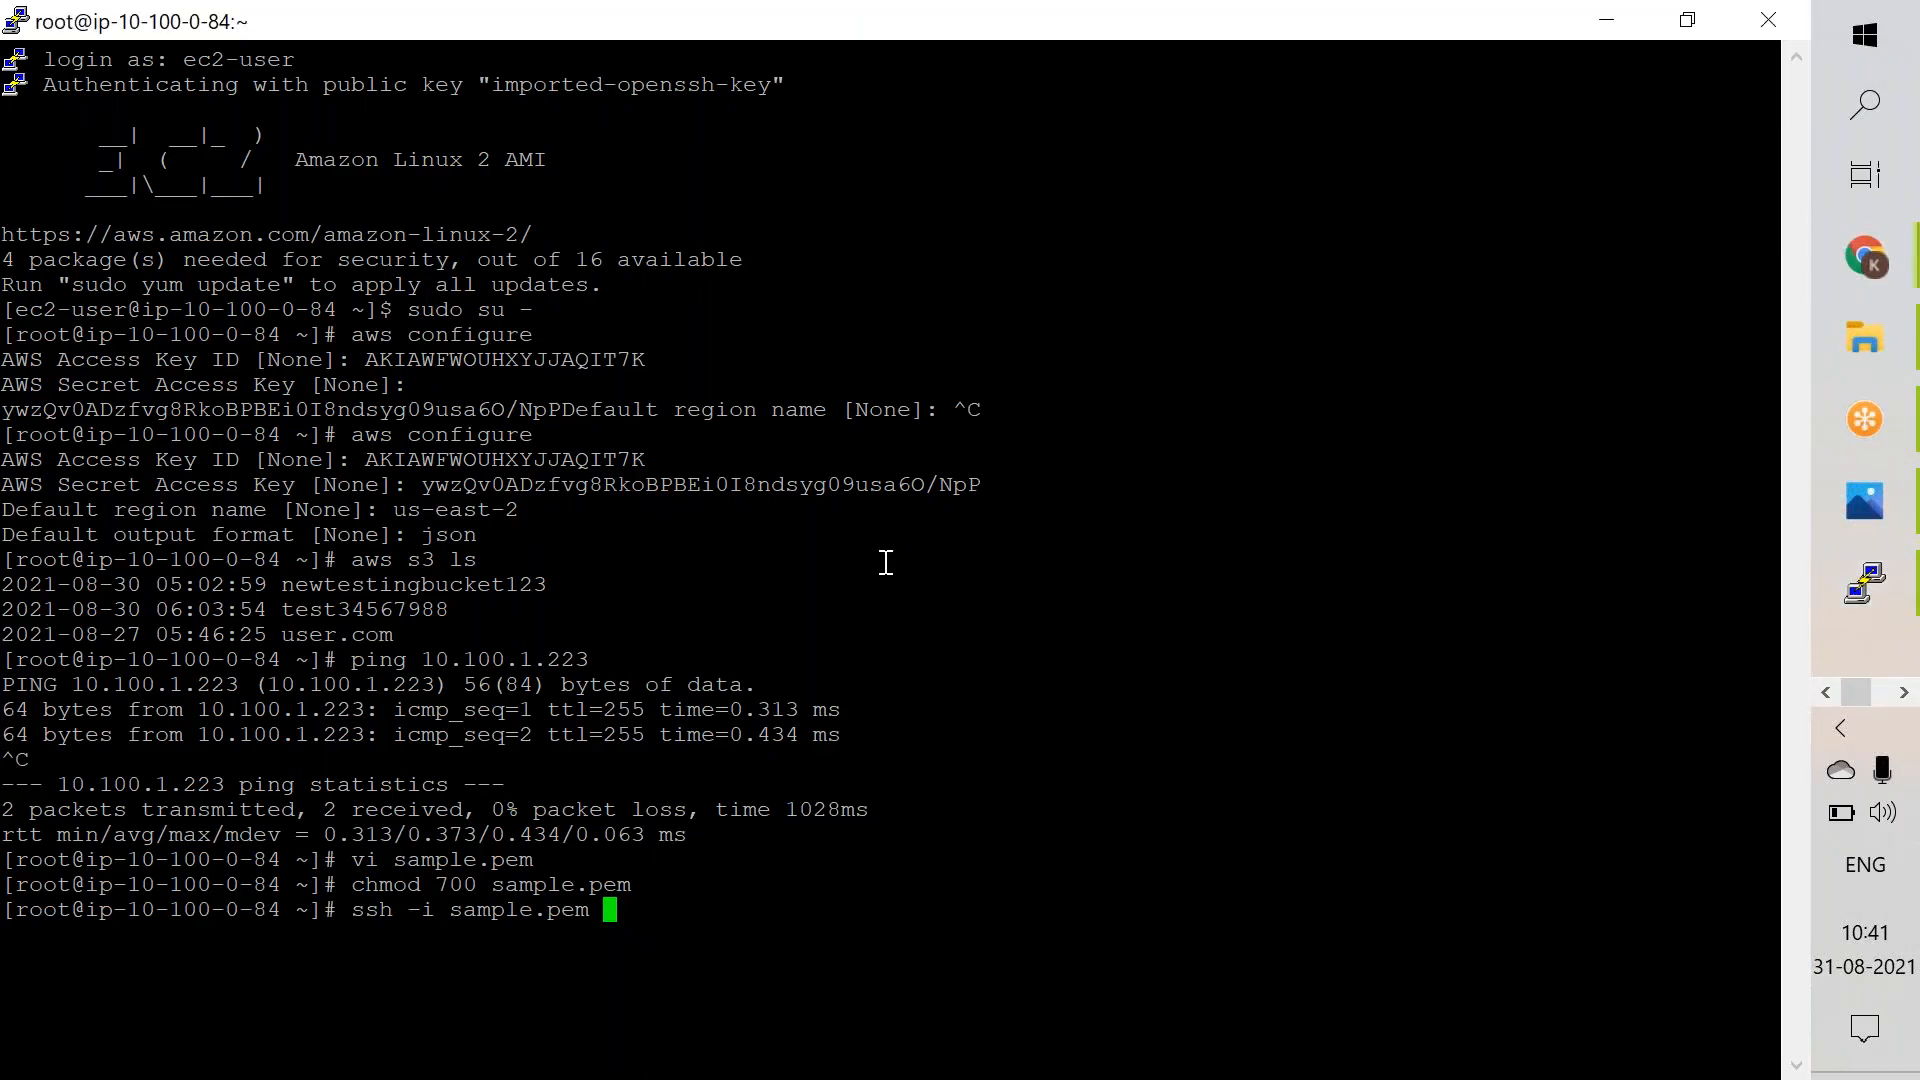
right_click(834, 766)
key(Return)
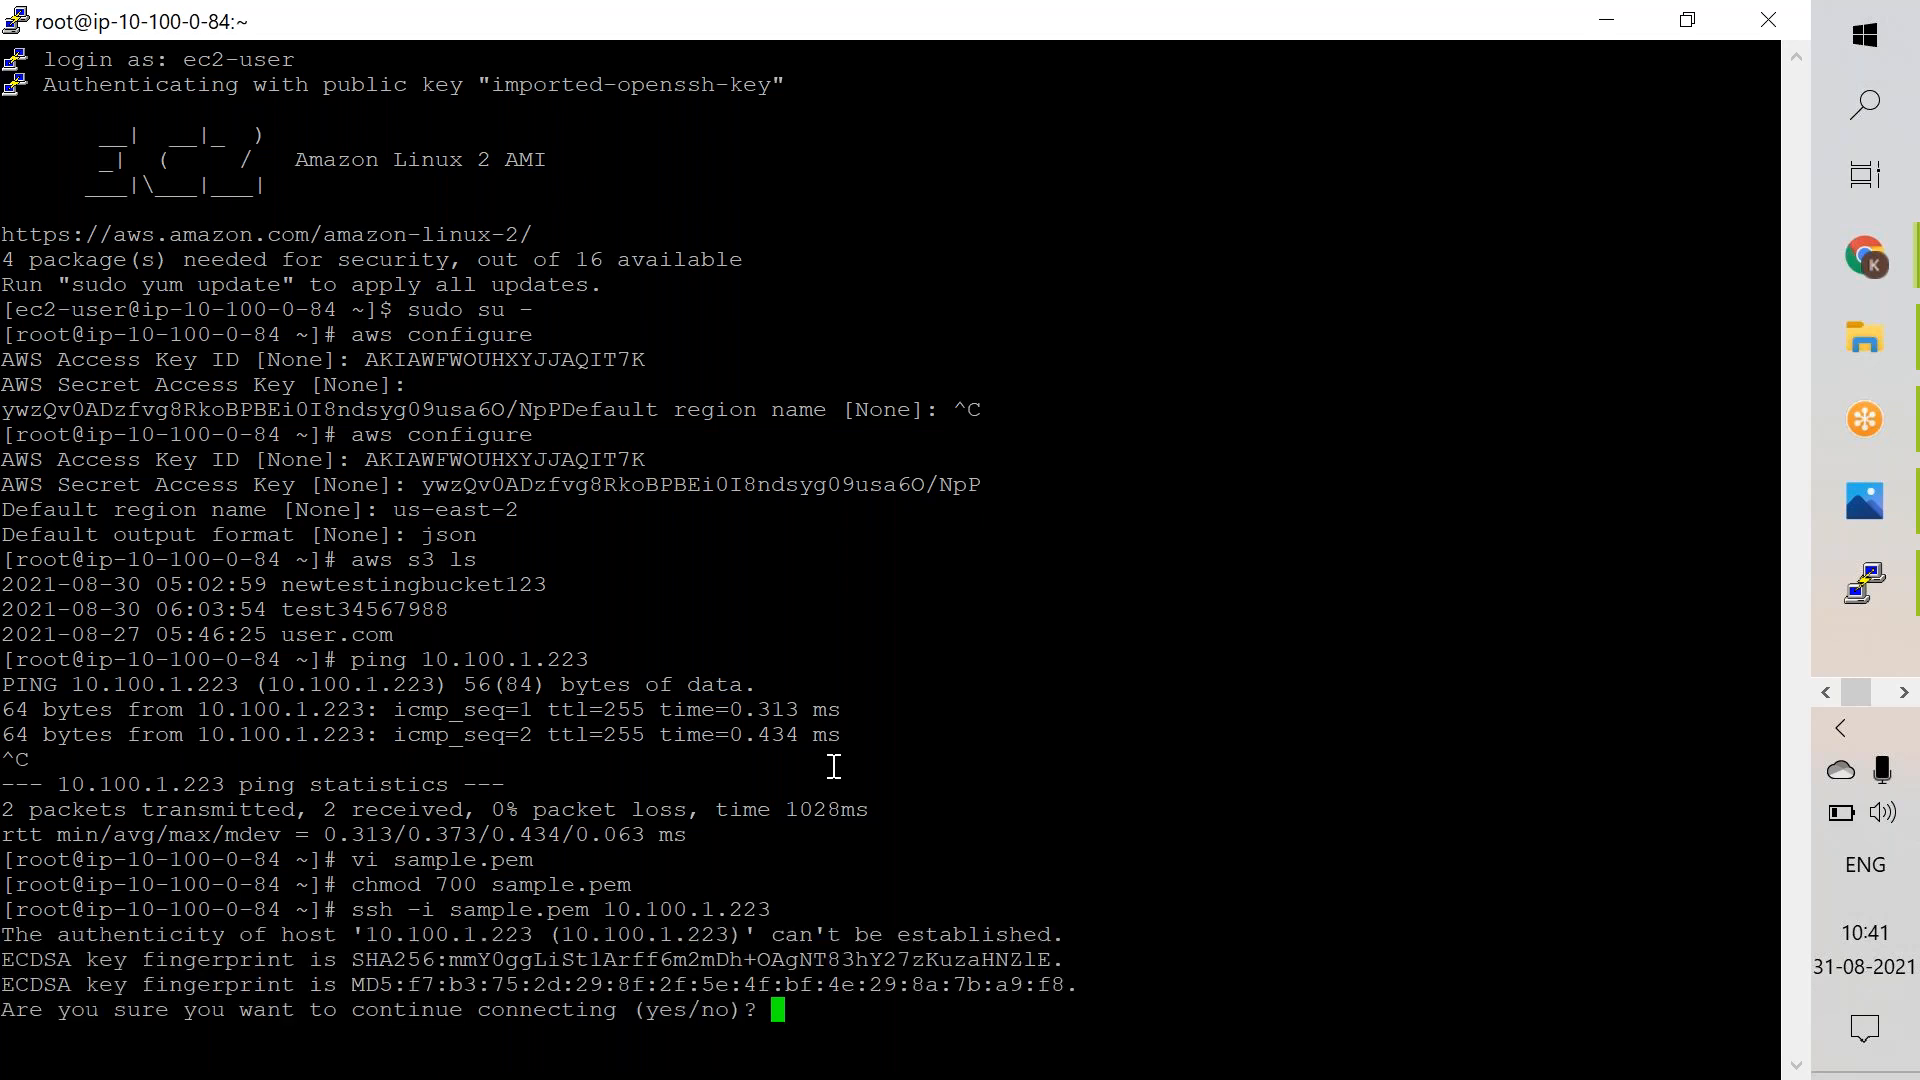
text(yes)
key(Return)
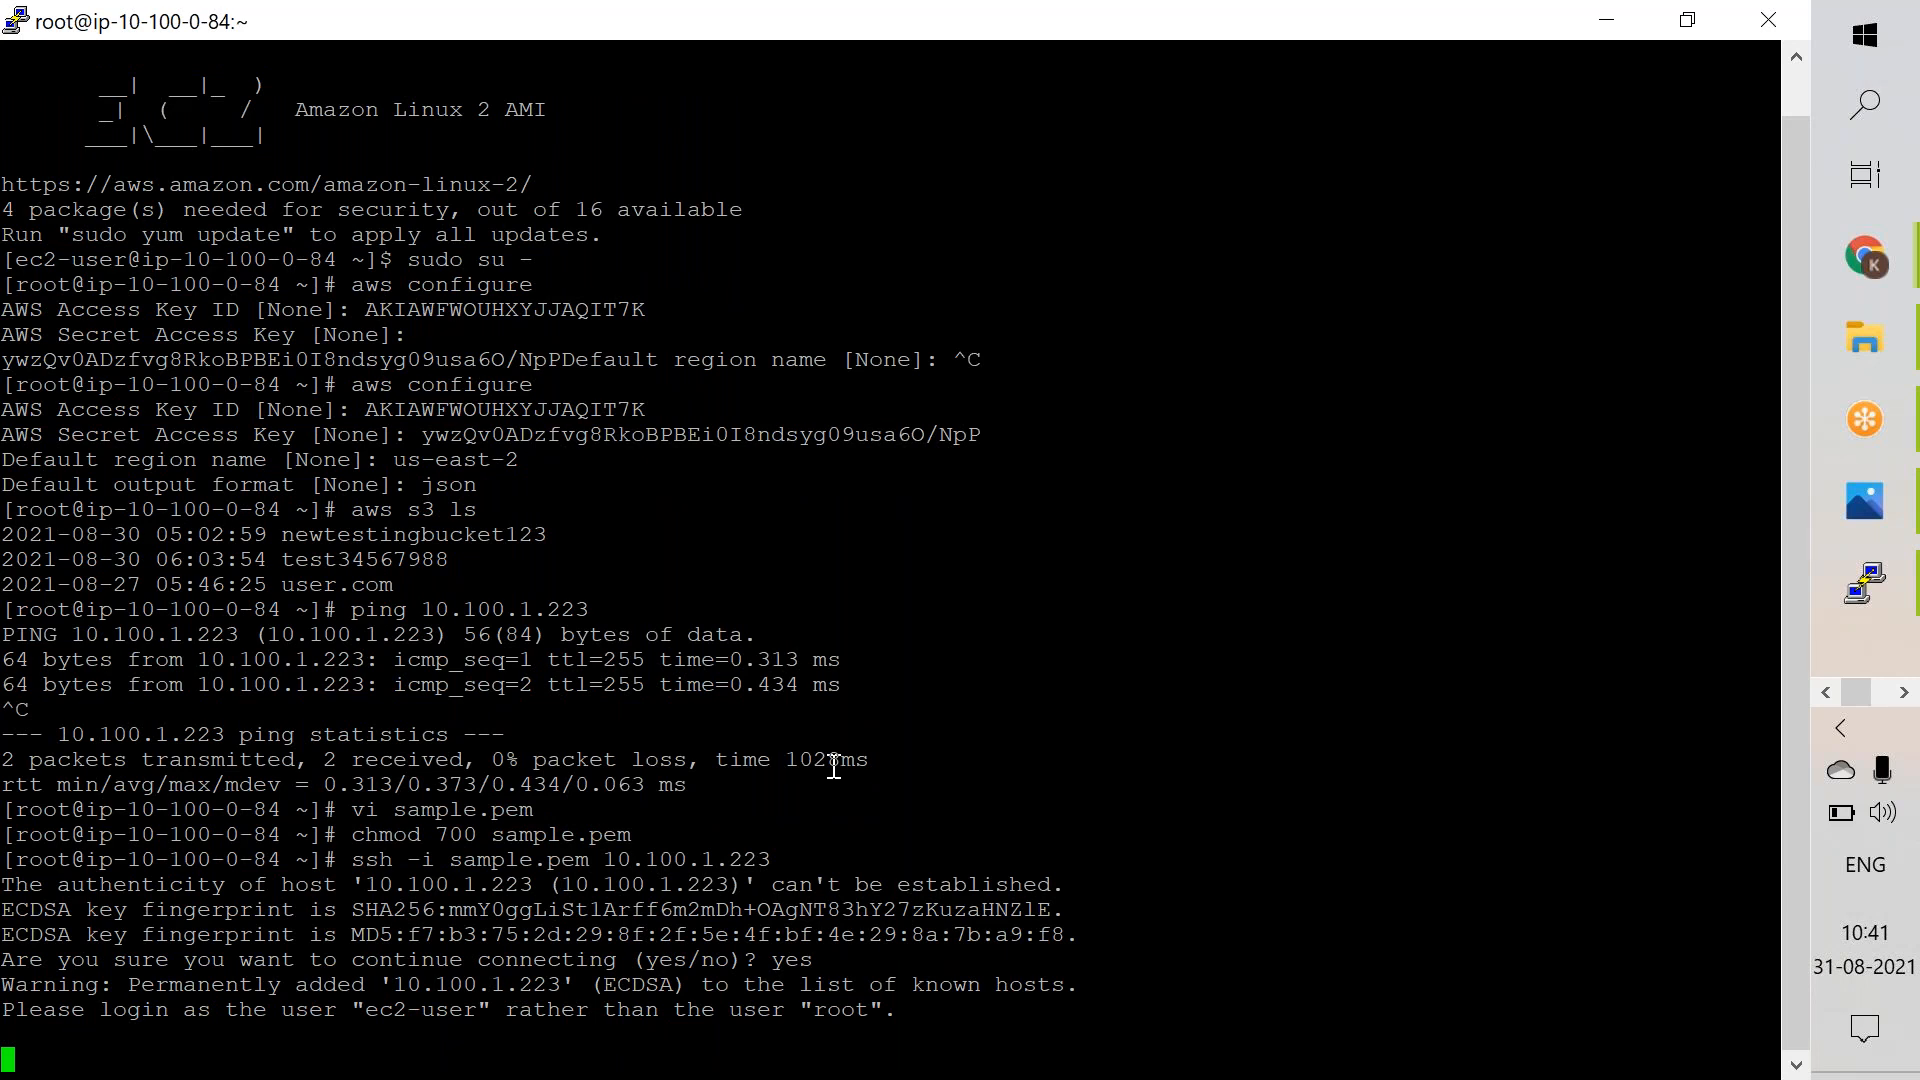
key(ctrl+c)
Step: List the files in root's home directory and move sample.pem to /home/ec2-user
text(exi)
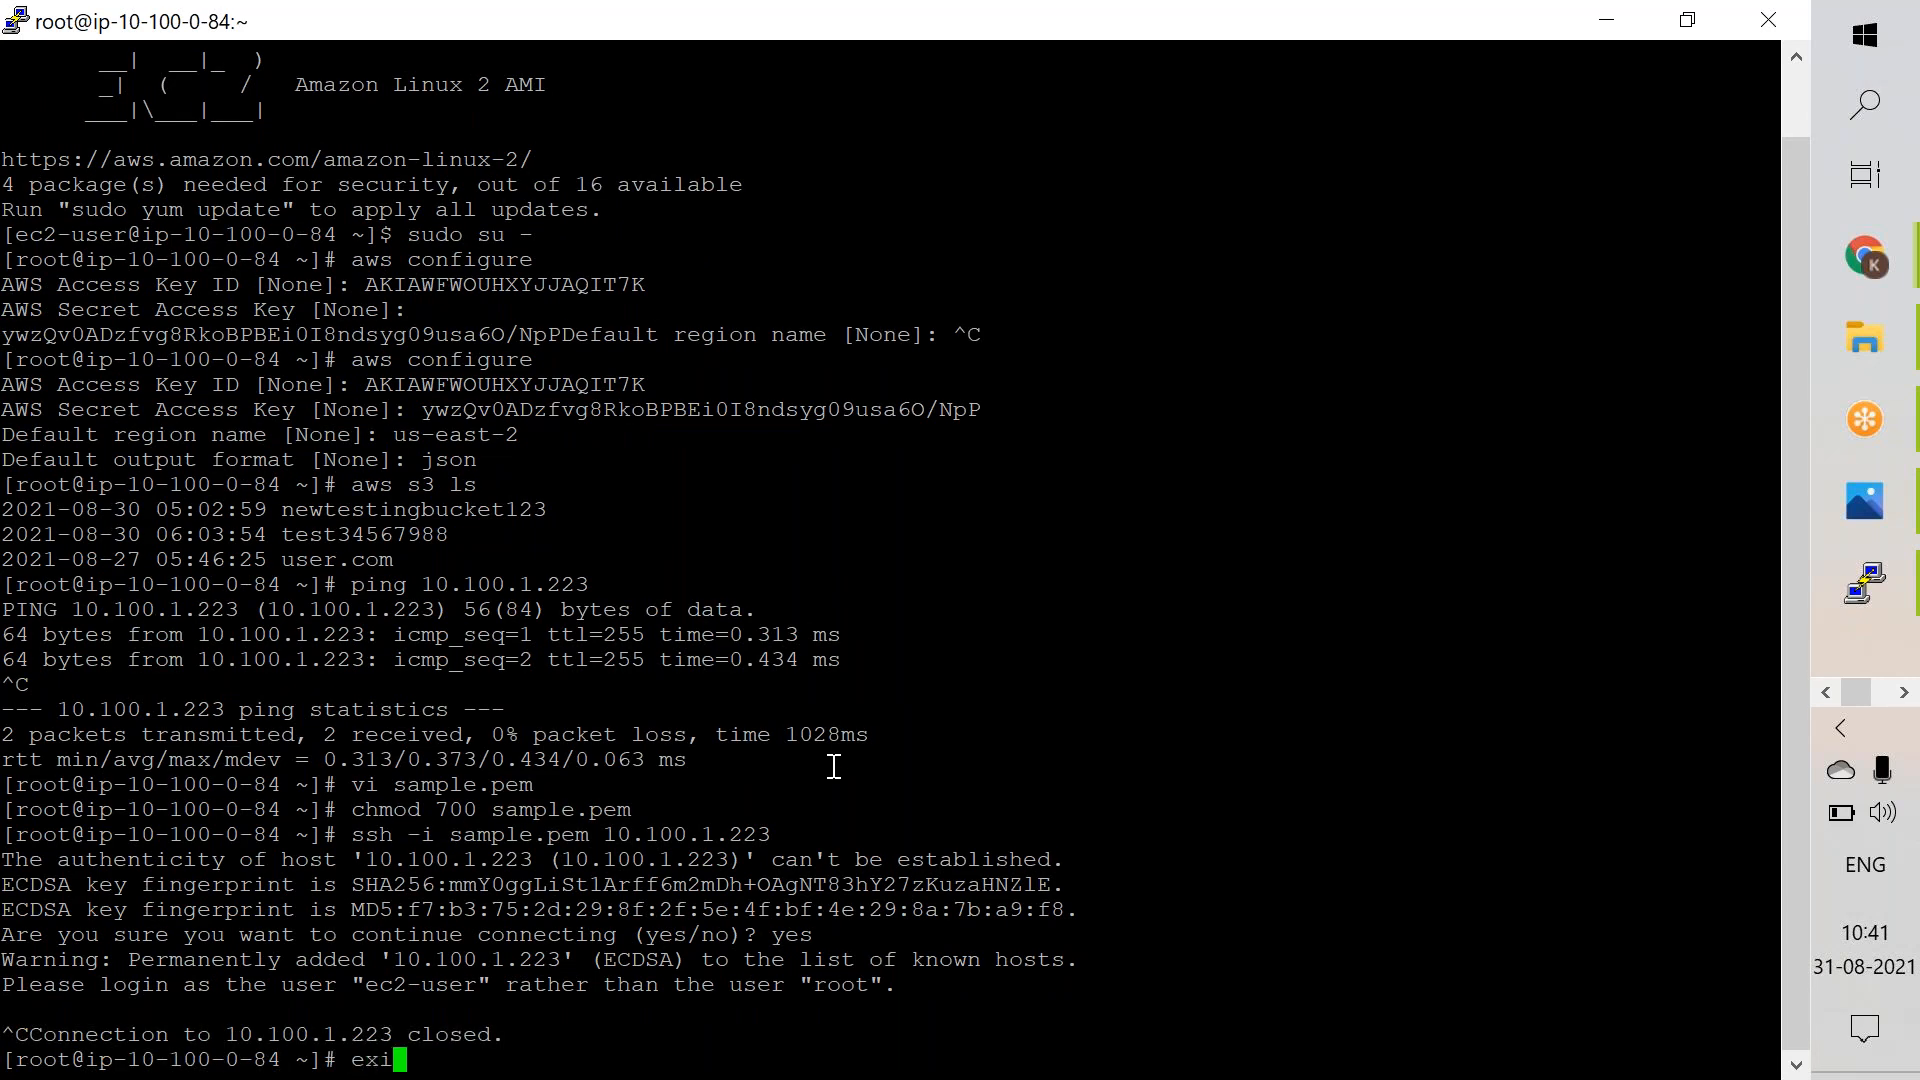
key(BackSpace)
key(BackSpace)
key(BackSpace)
text(ls)
key(Return)
text(ls)
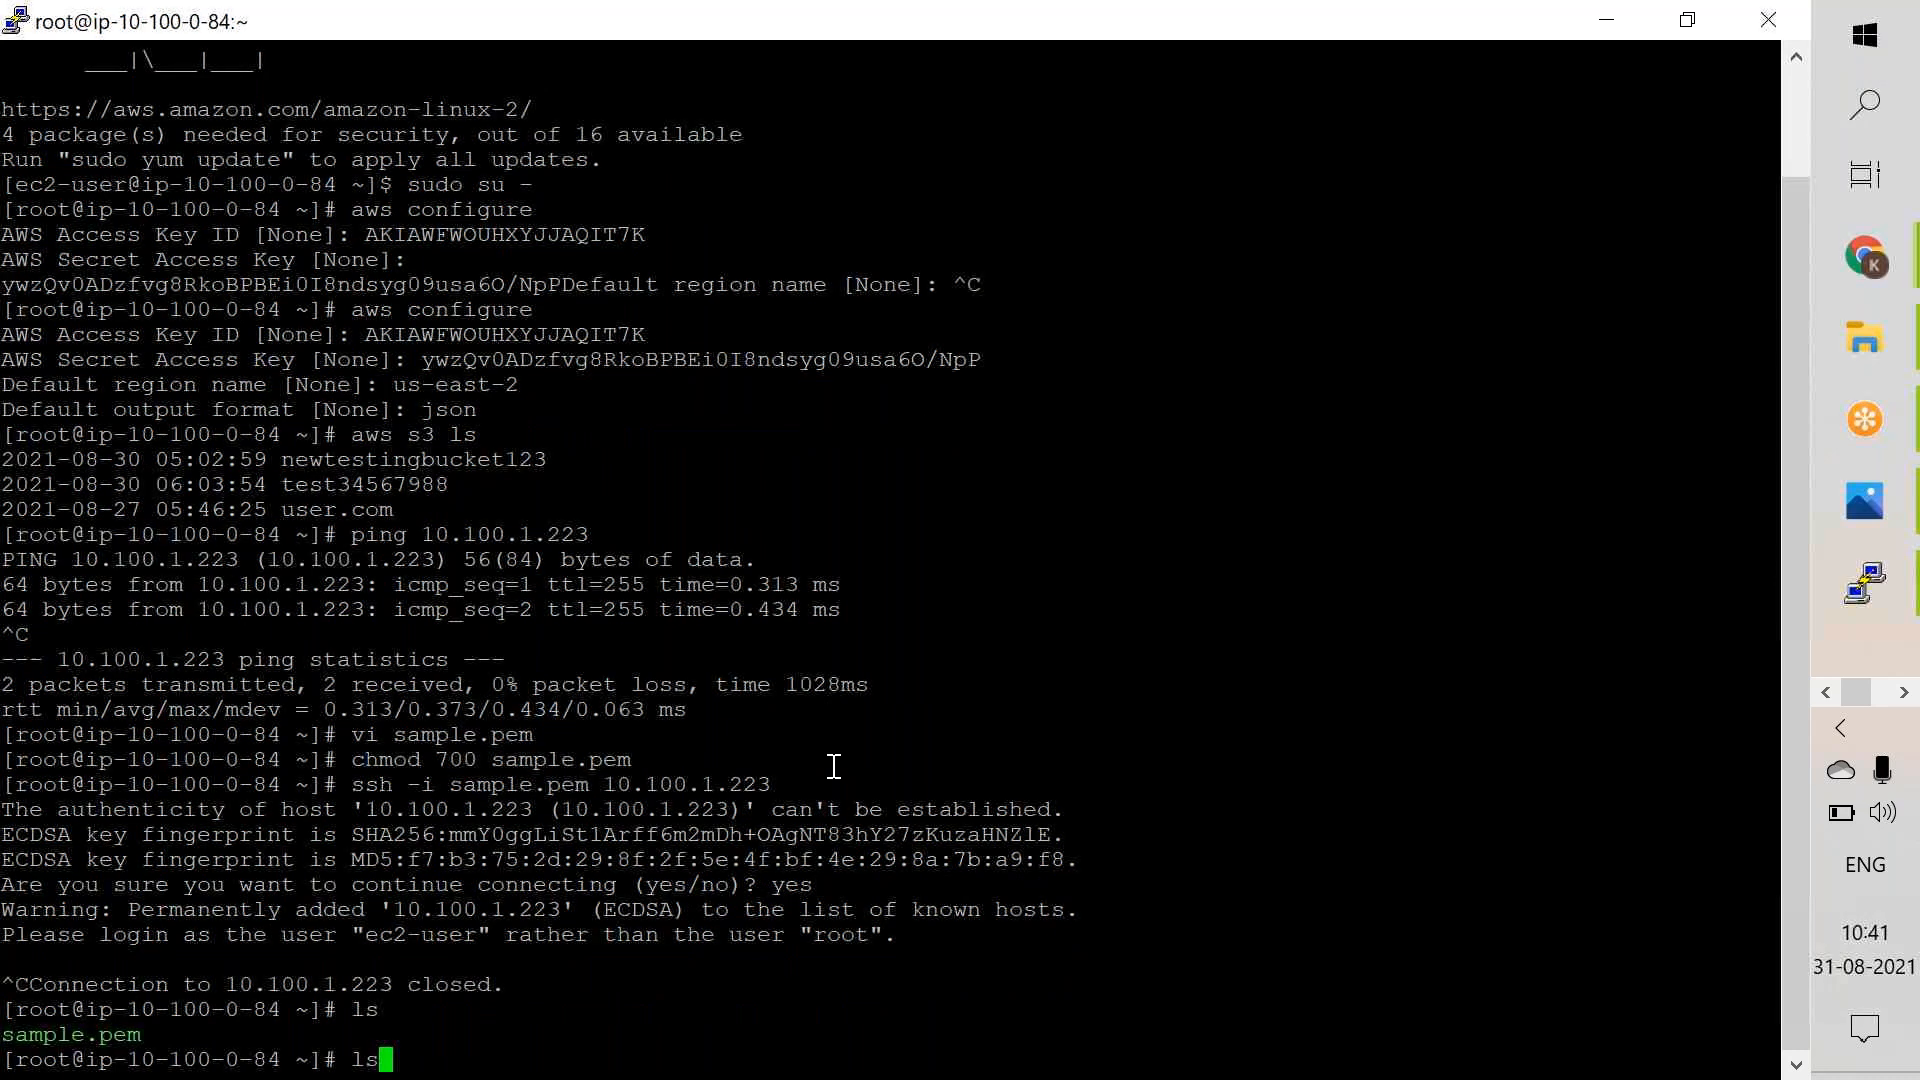
key(BackSpace)
key(BackSpace)
text(mv sa)
key(Tab)
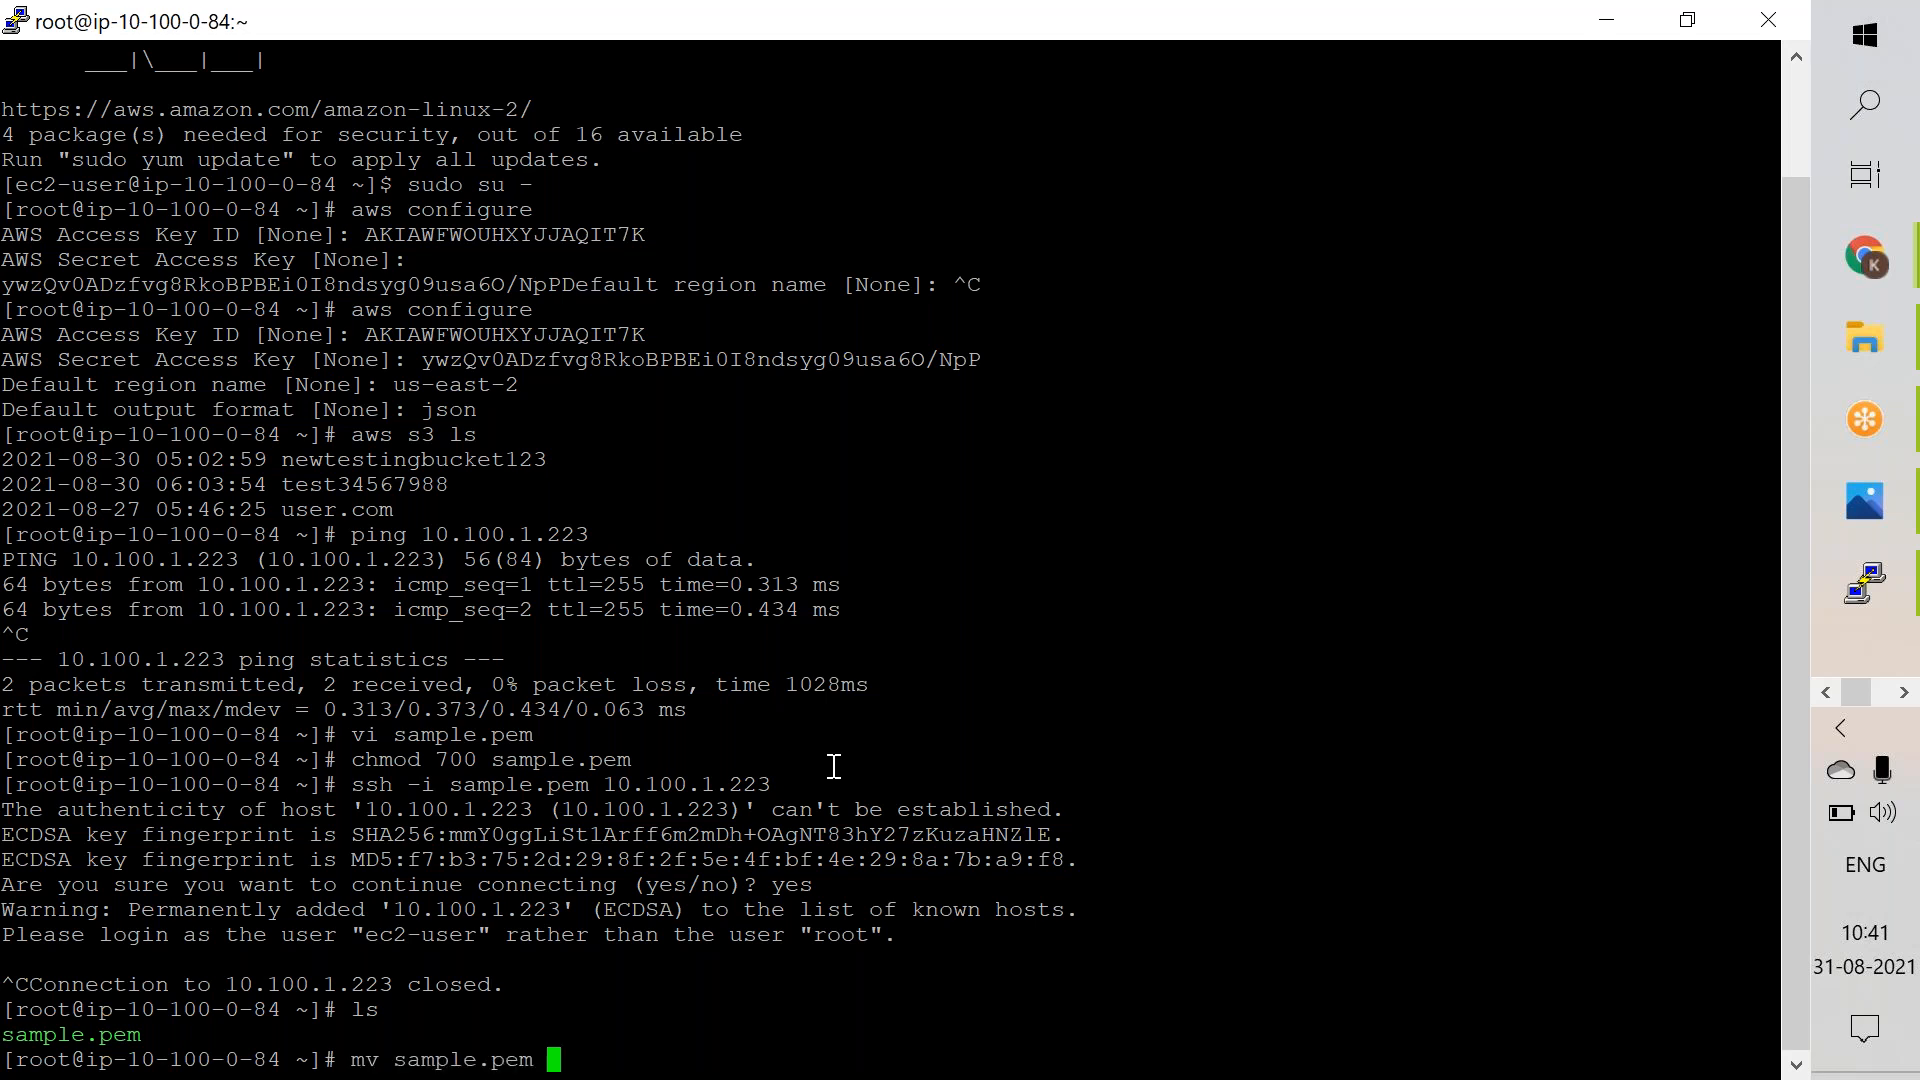
text(/home/ec2-user)
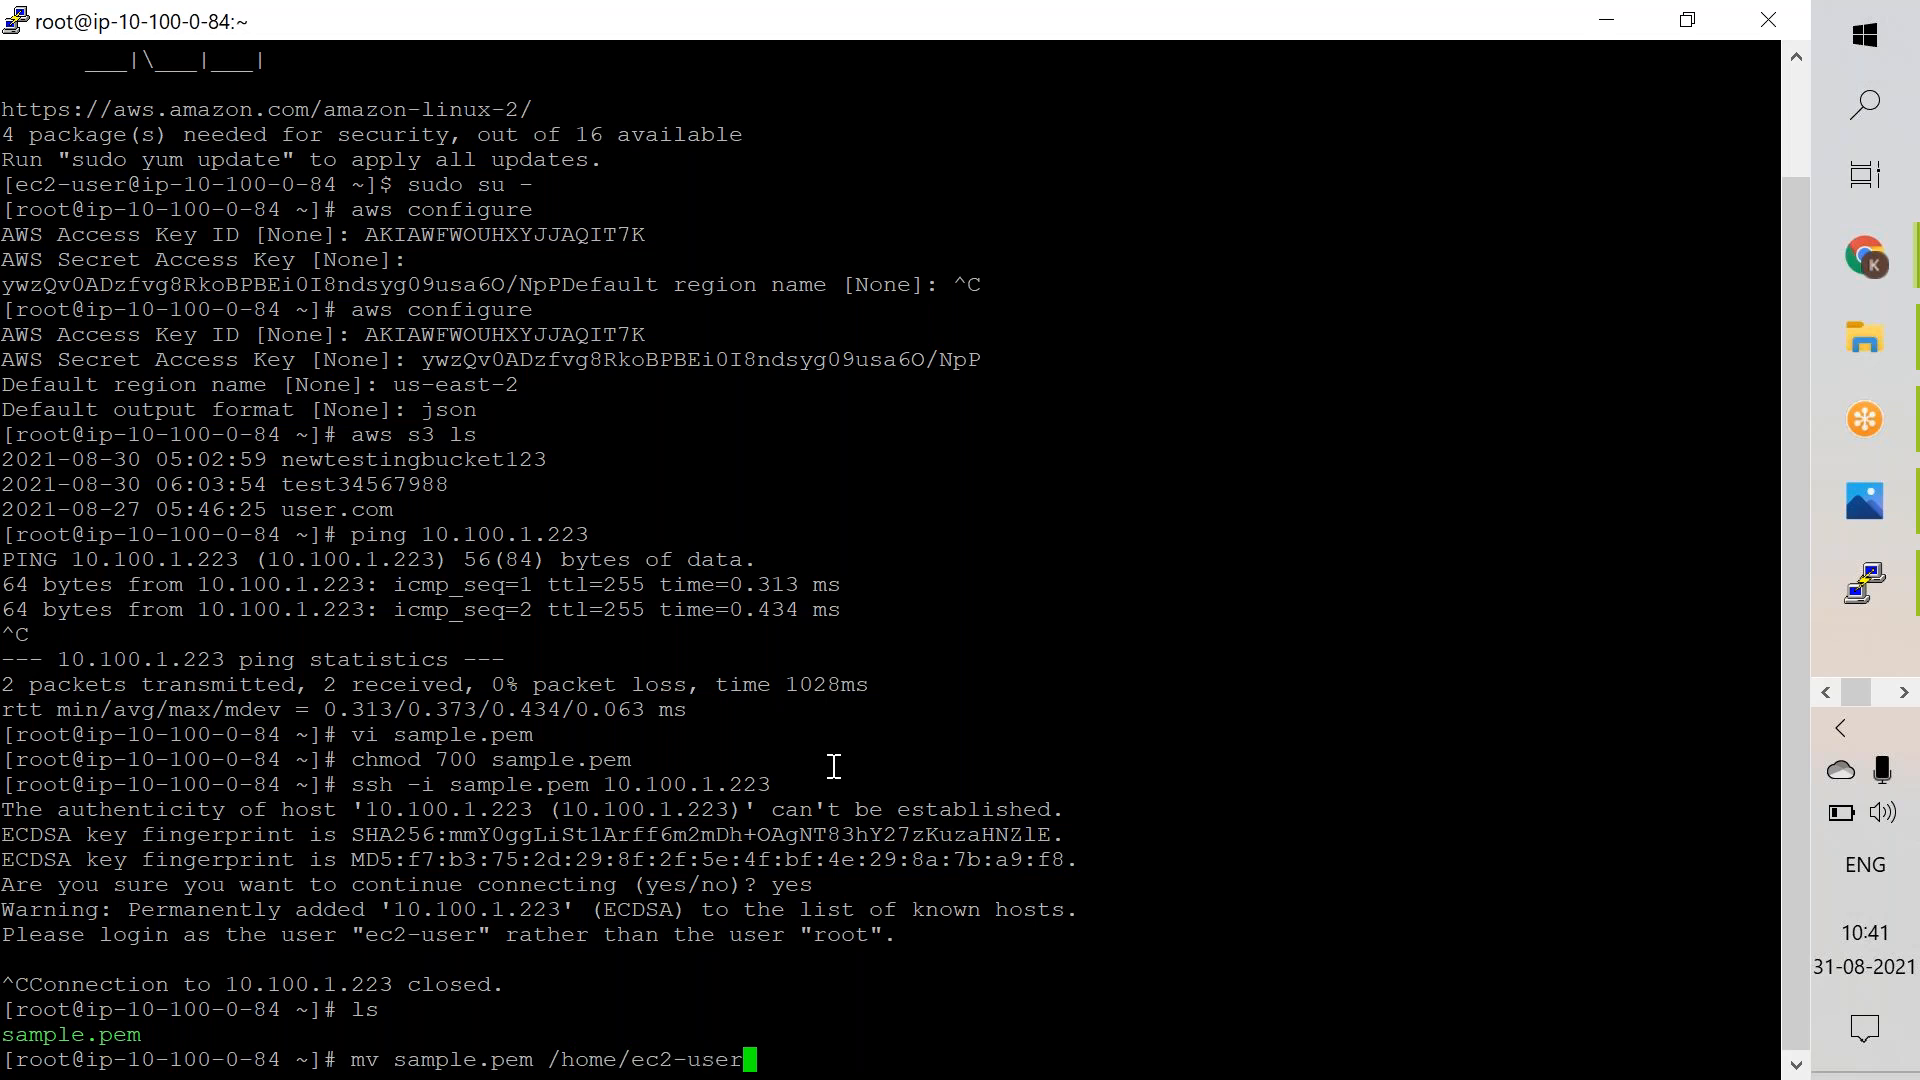
key(Return)
Step: Change into the /home/ec2-user directory and list its files in long format with ls -ltr
text(cd /home/)
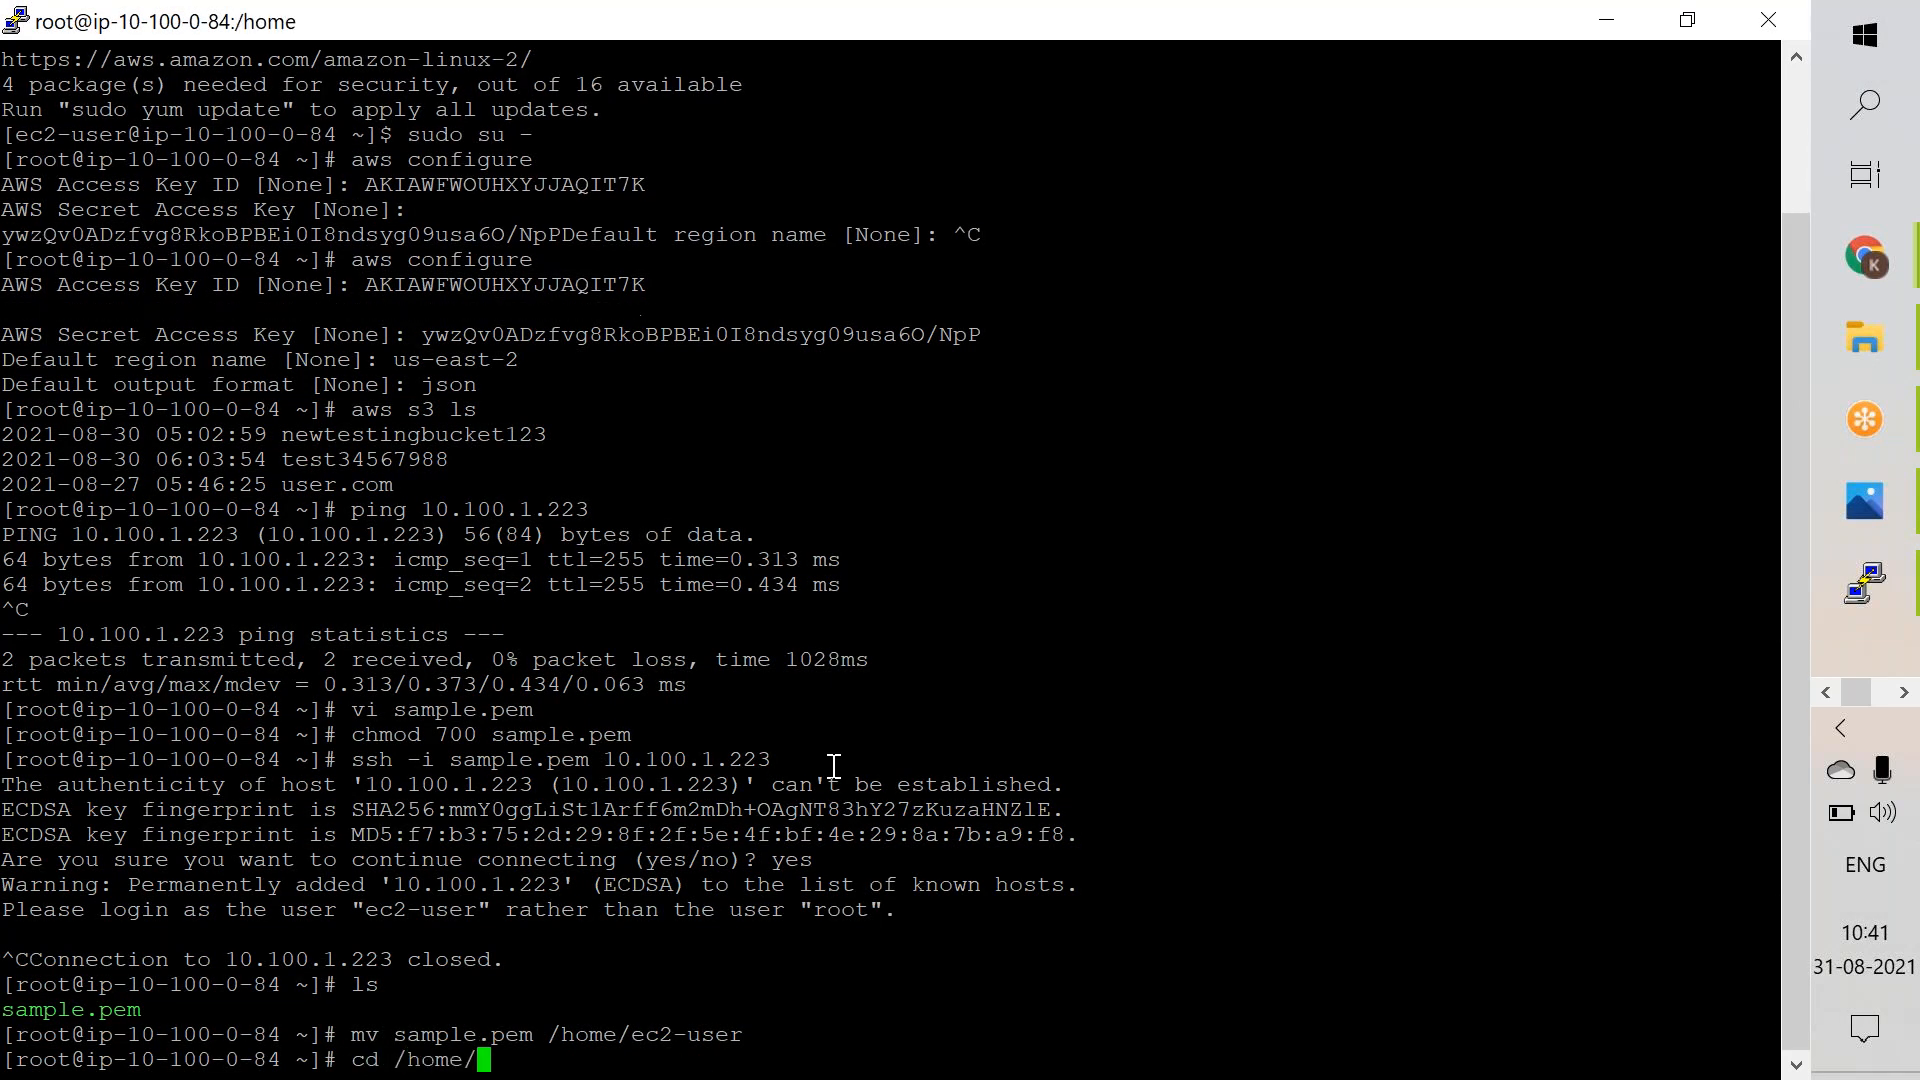
key(Return)
text(cd )
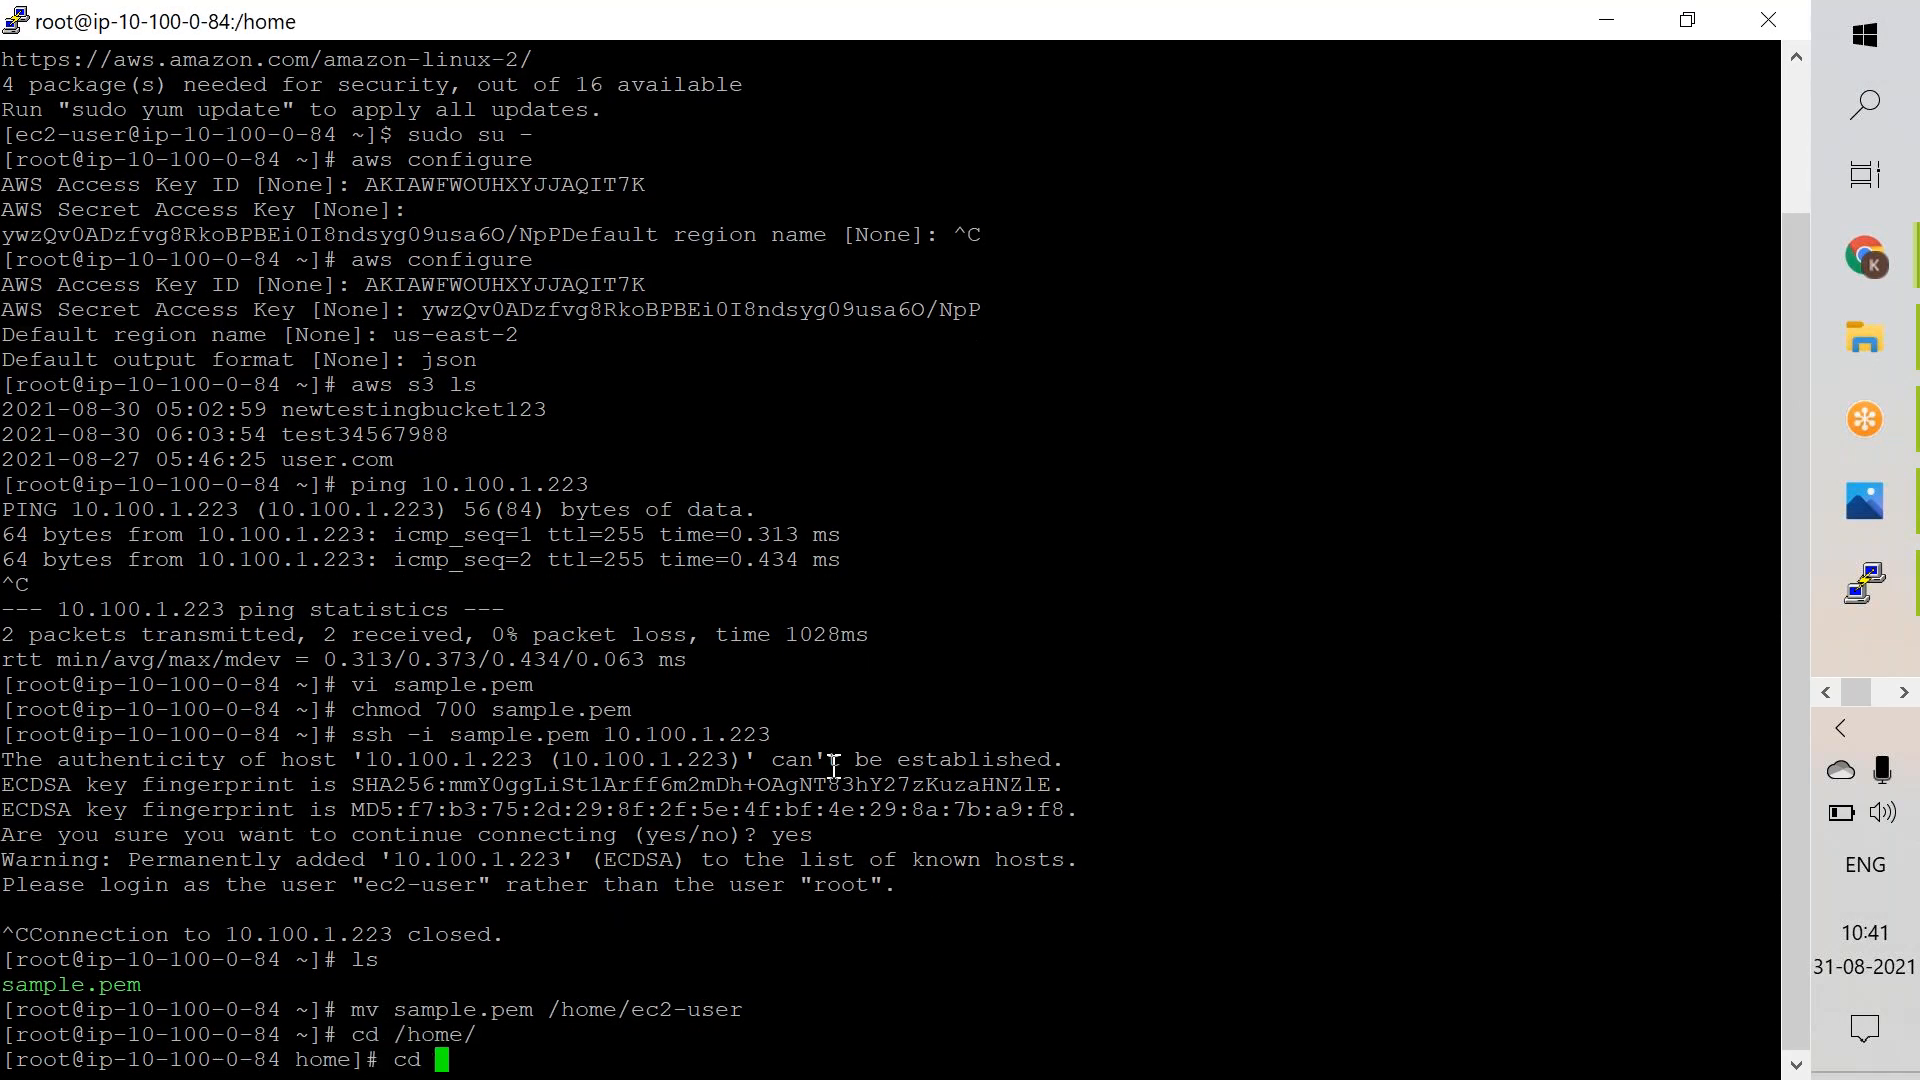
text(ec2-user/)
key(Return)
text(ls -ltr)
key(Return)
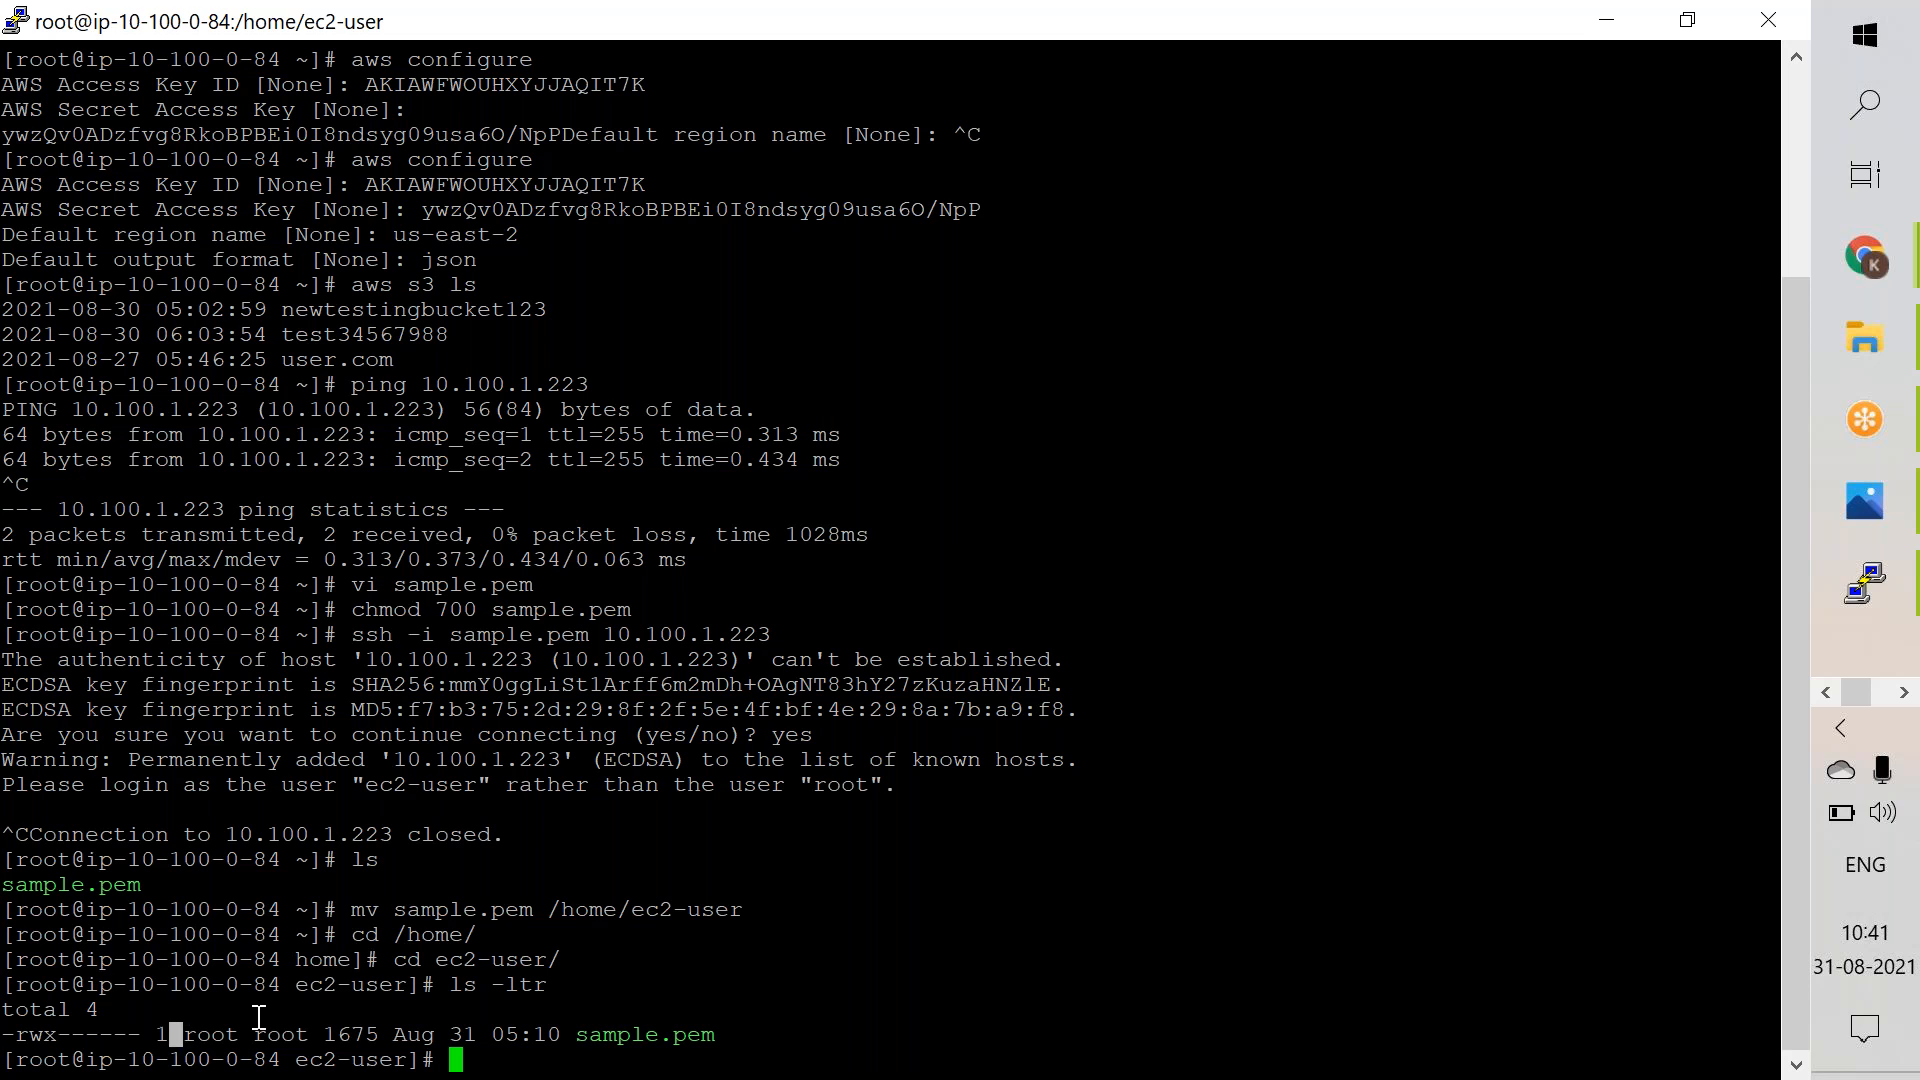
Step: Change the owner and group of sample.pem with chown ec2-user. and check its ownership with ls -ltr
double_click(206, 1034)
text(chown e2)
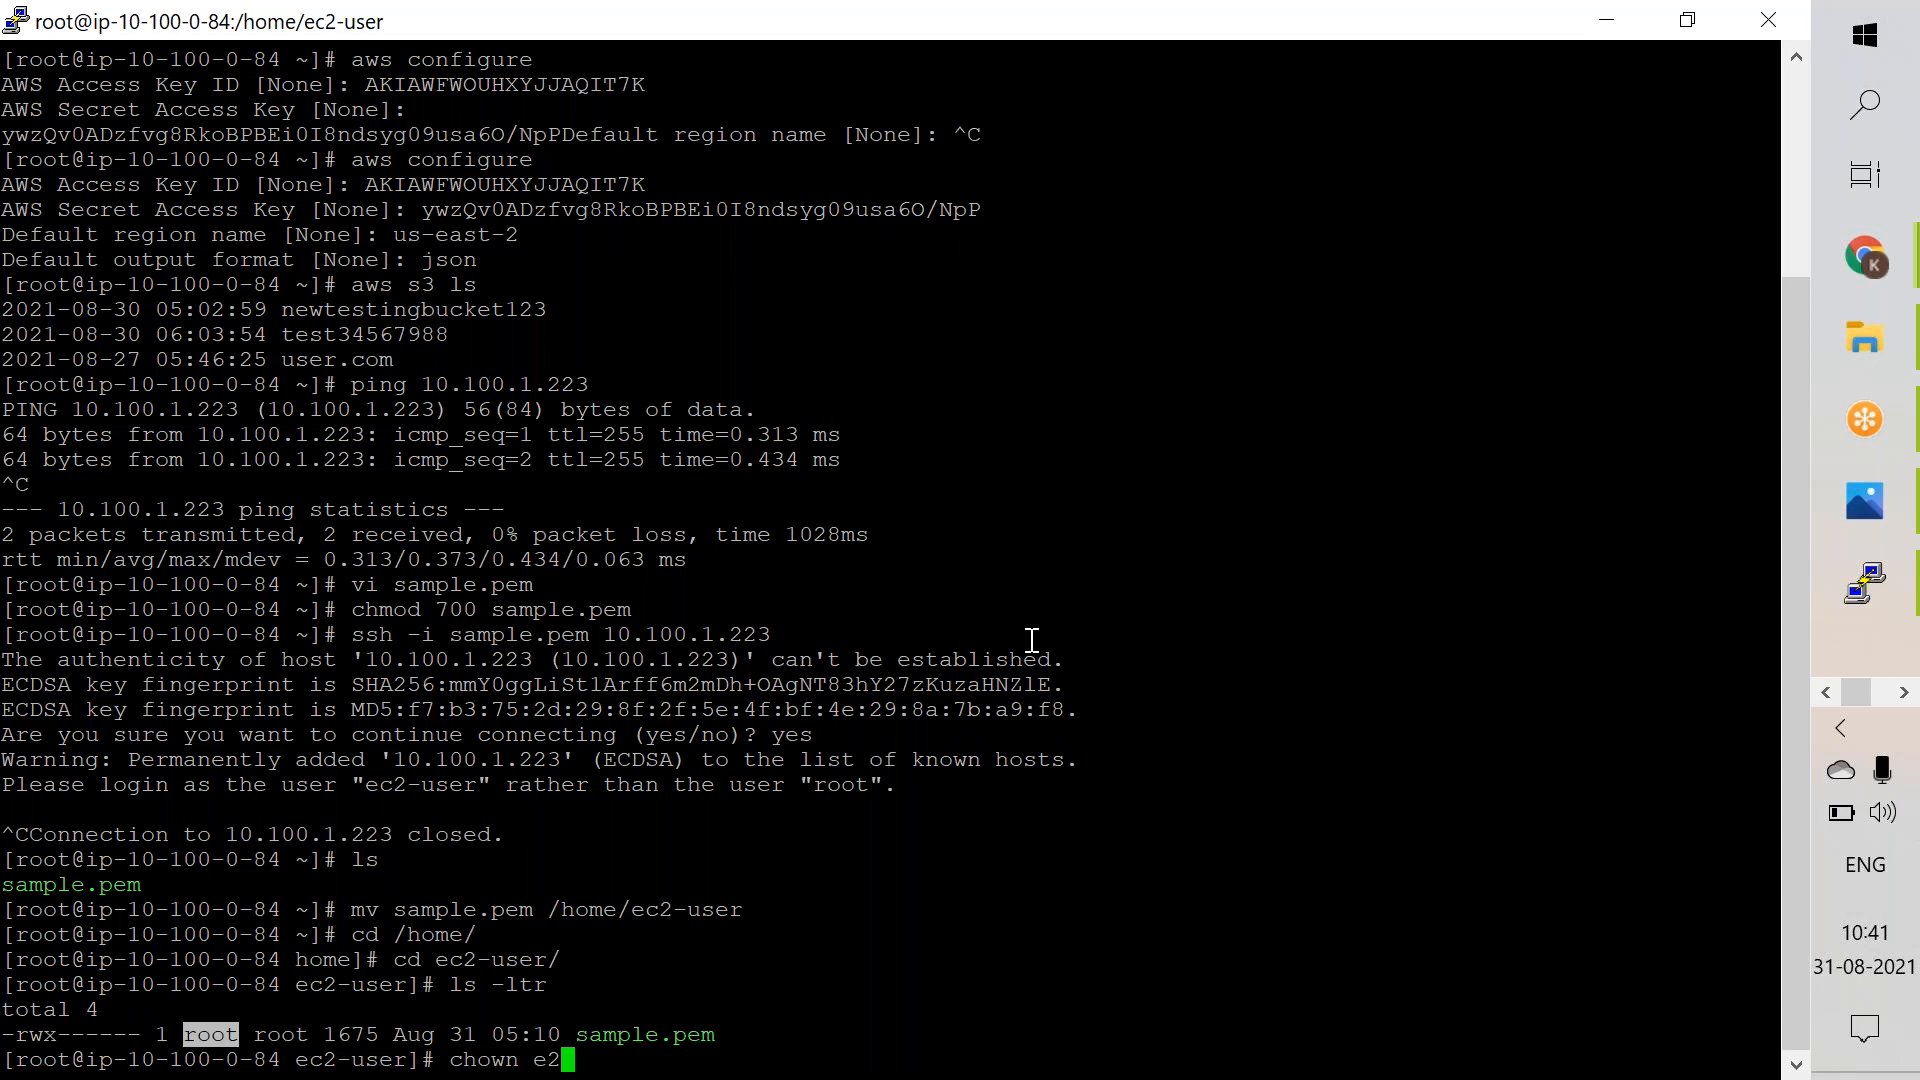
key(BackSpace)
text(c2-user. s)
key(Tab)
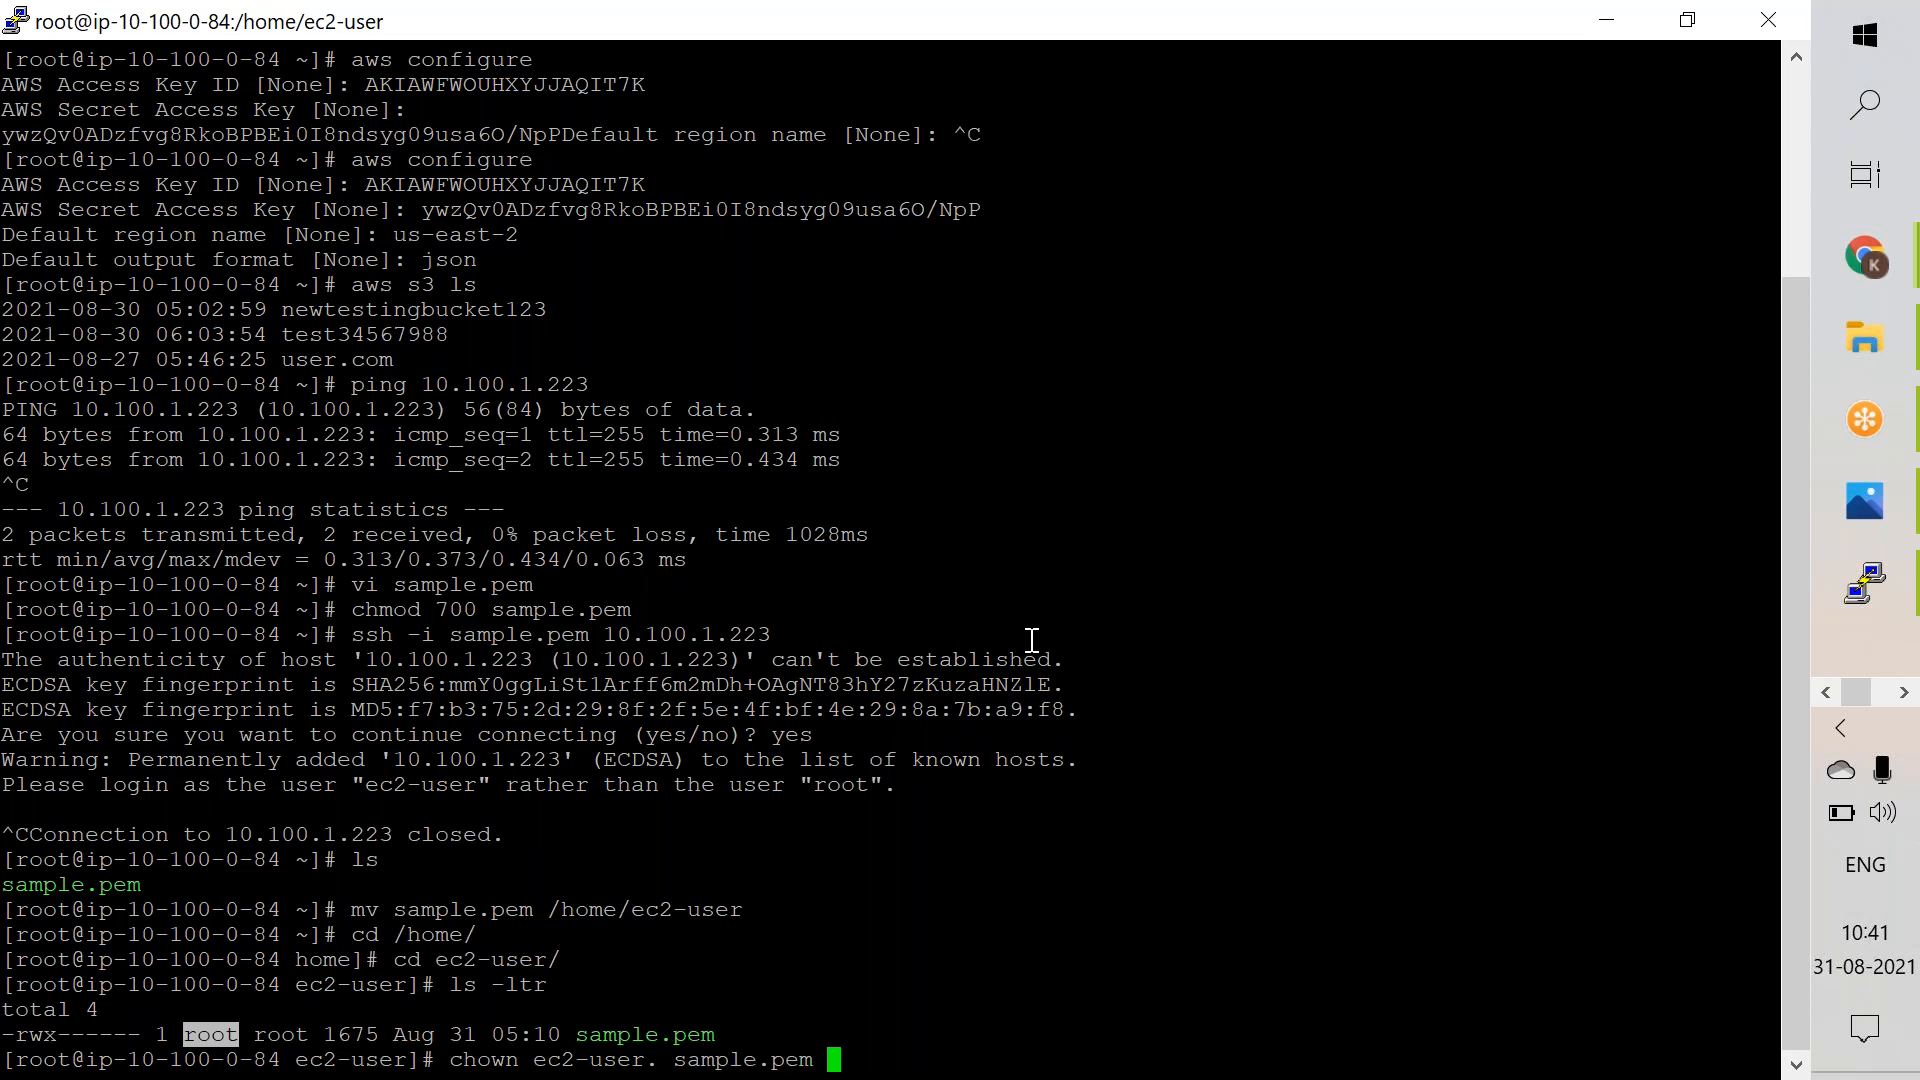
key(Return)
text(ls -ltr)
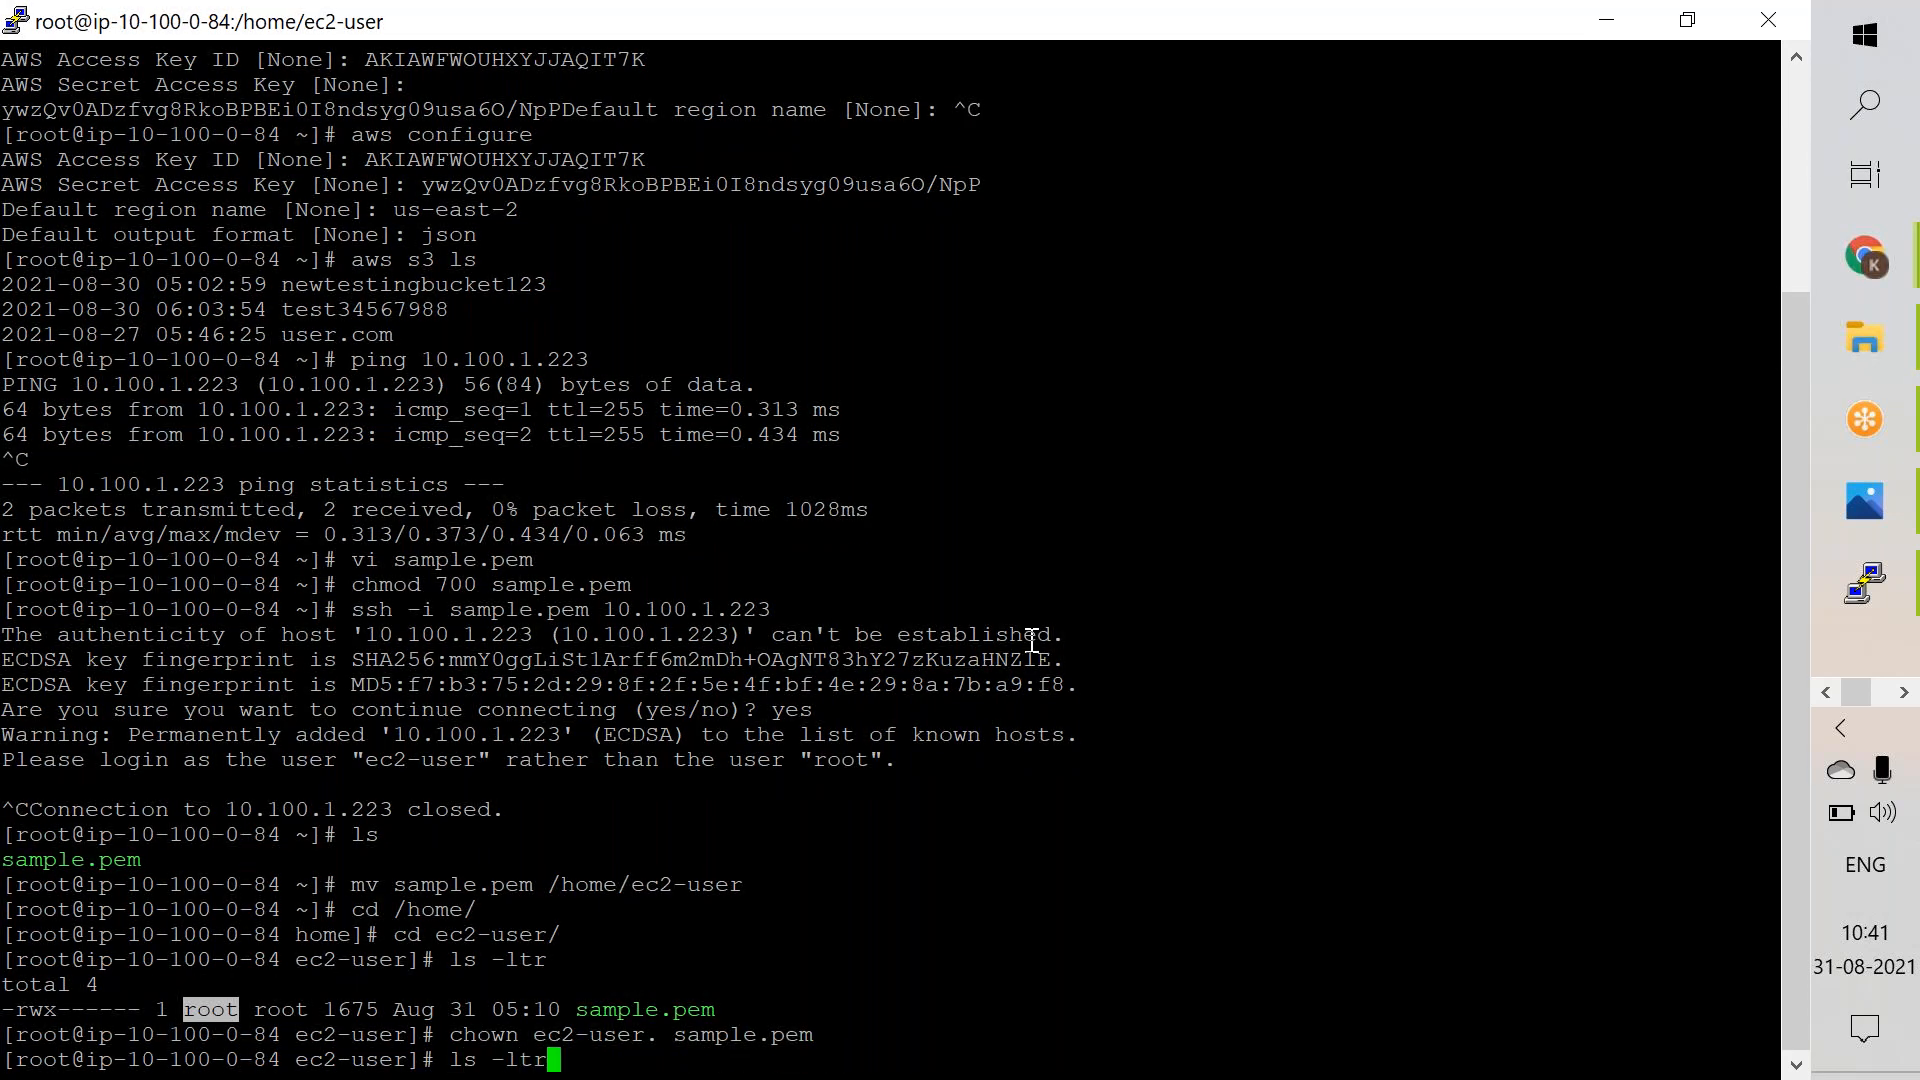
key(Return)
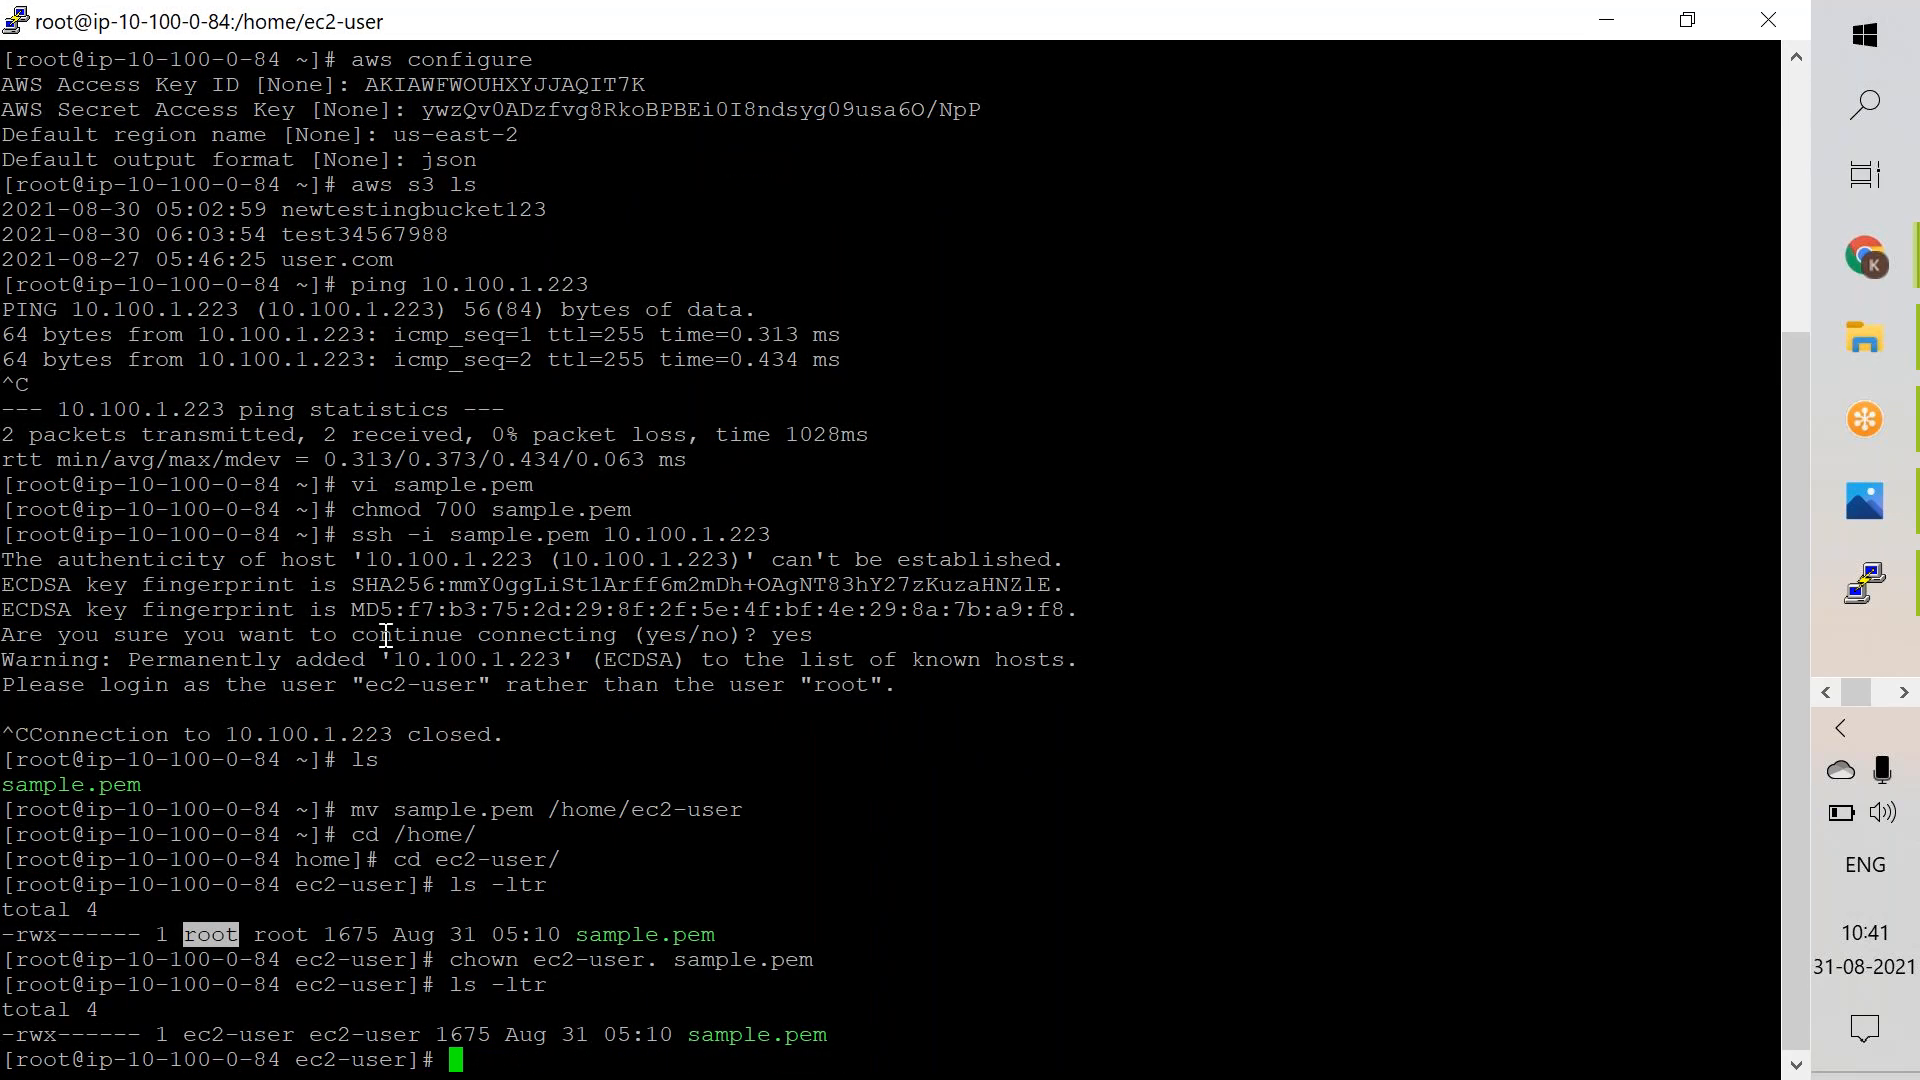
Step: Copy the earlier ssh -i sample.pem 10.100.1.223 command, try it again from the root shell and interrupt it
drag(355, 536, 768, 533)
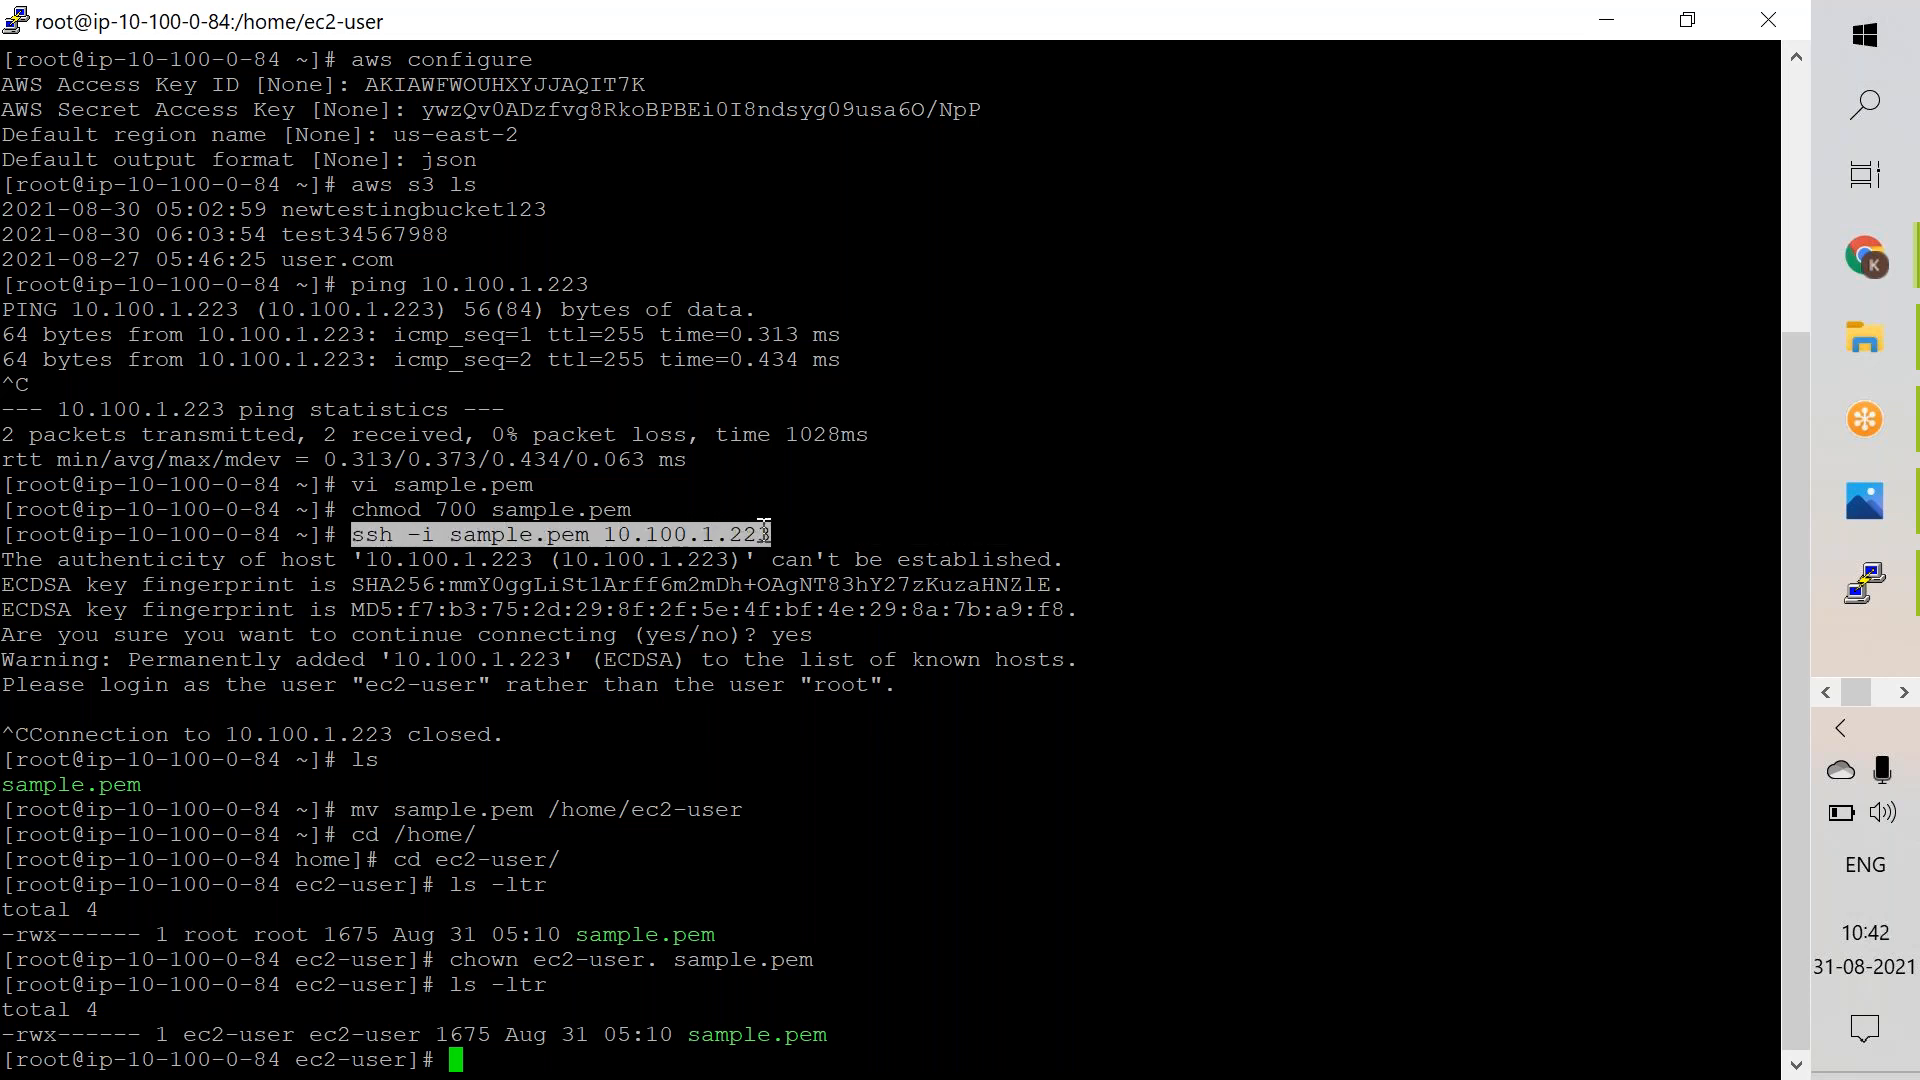
right_click(801, 611)
key(Return)
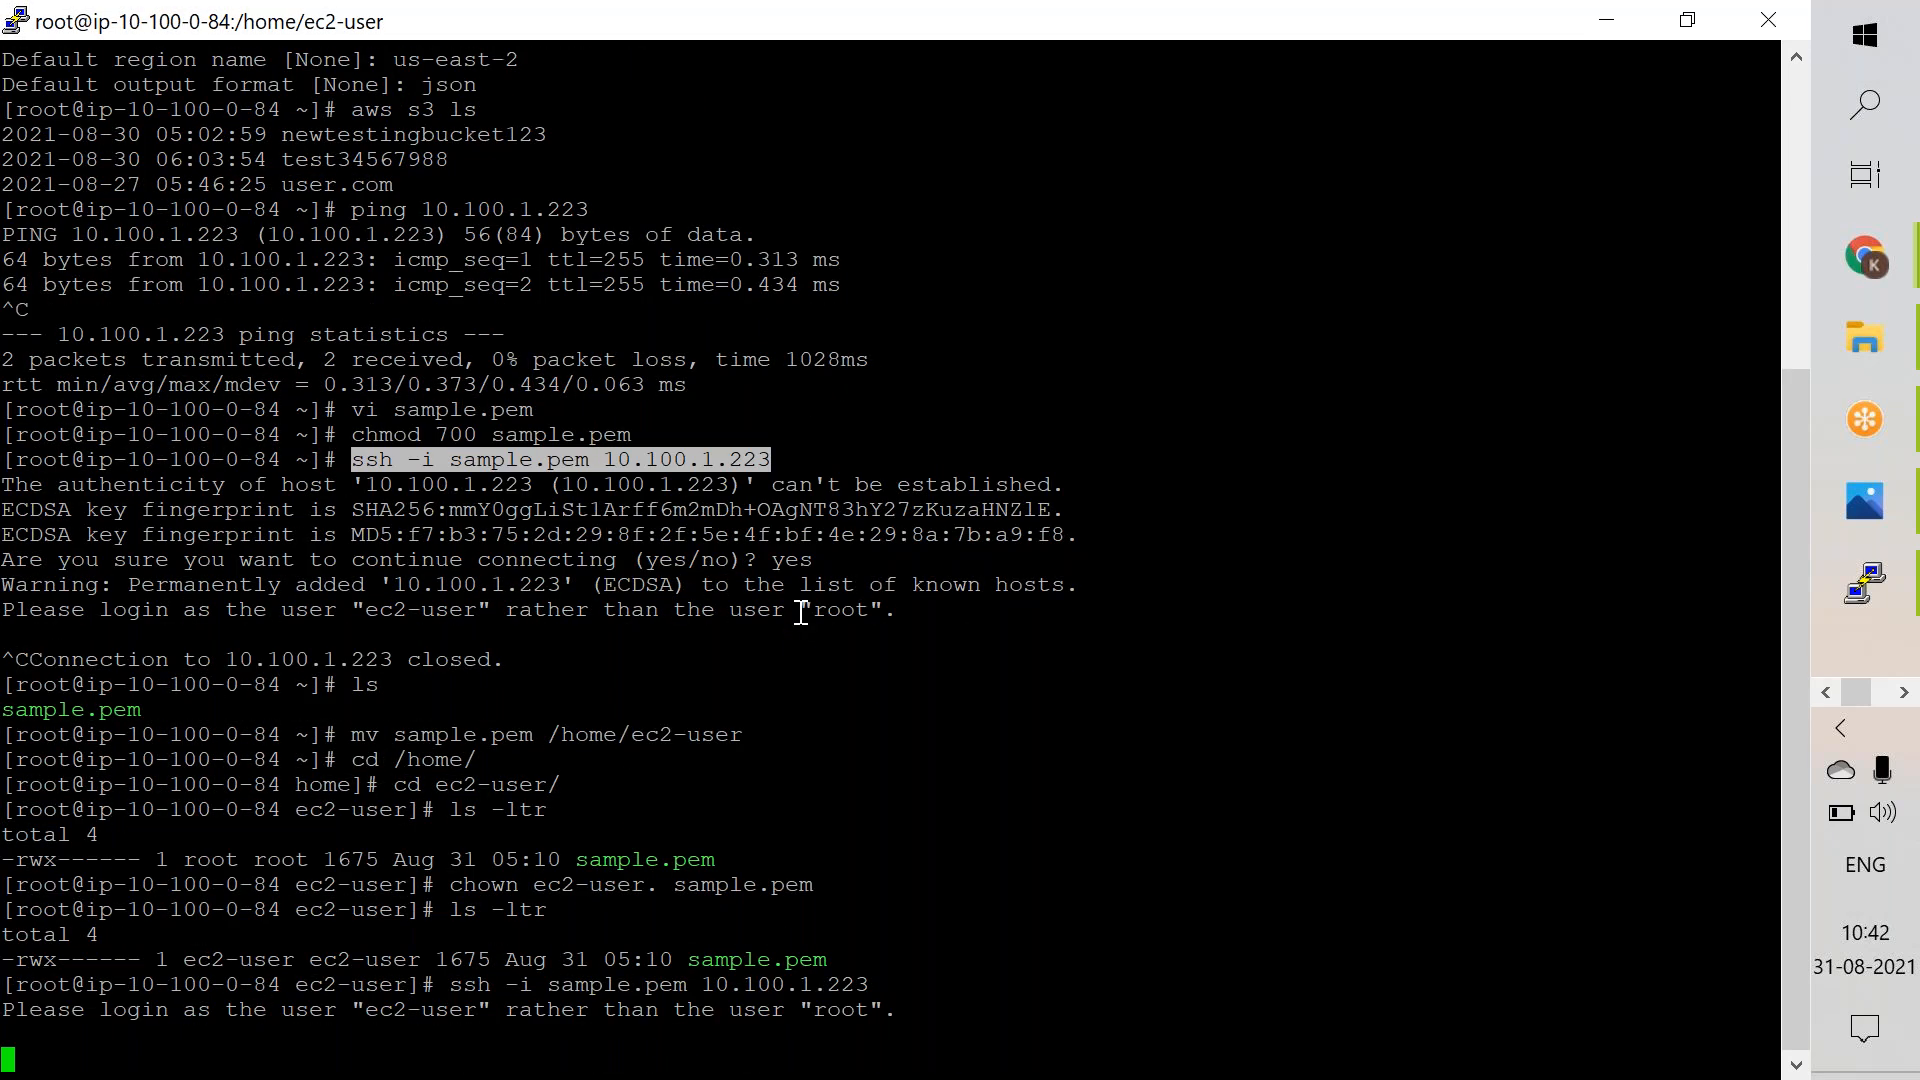
key(ctrl+c)
Step: Exit the root shell and run the copied ssh -i sample.pem 10.100.1.223 command as ec2-user, accepting the host key
text(exit)
key(Return)
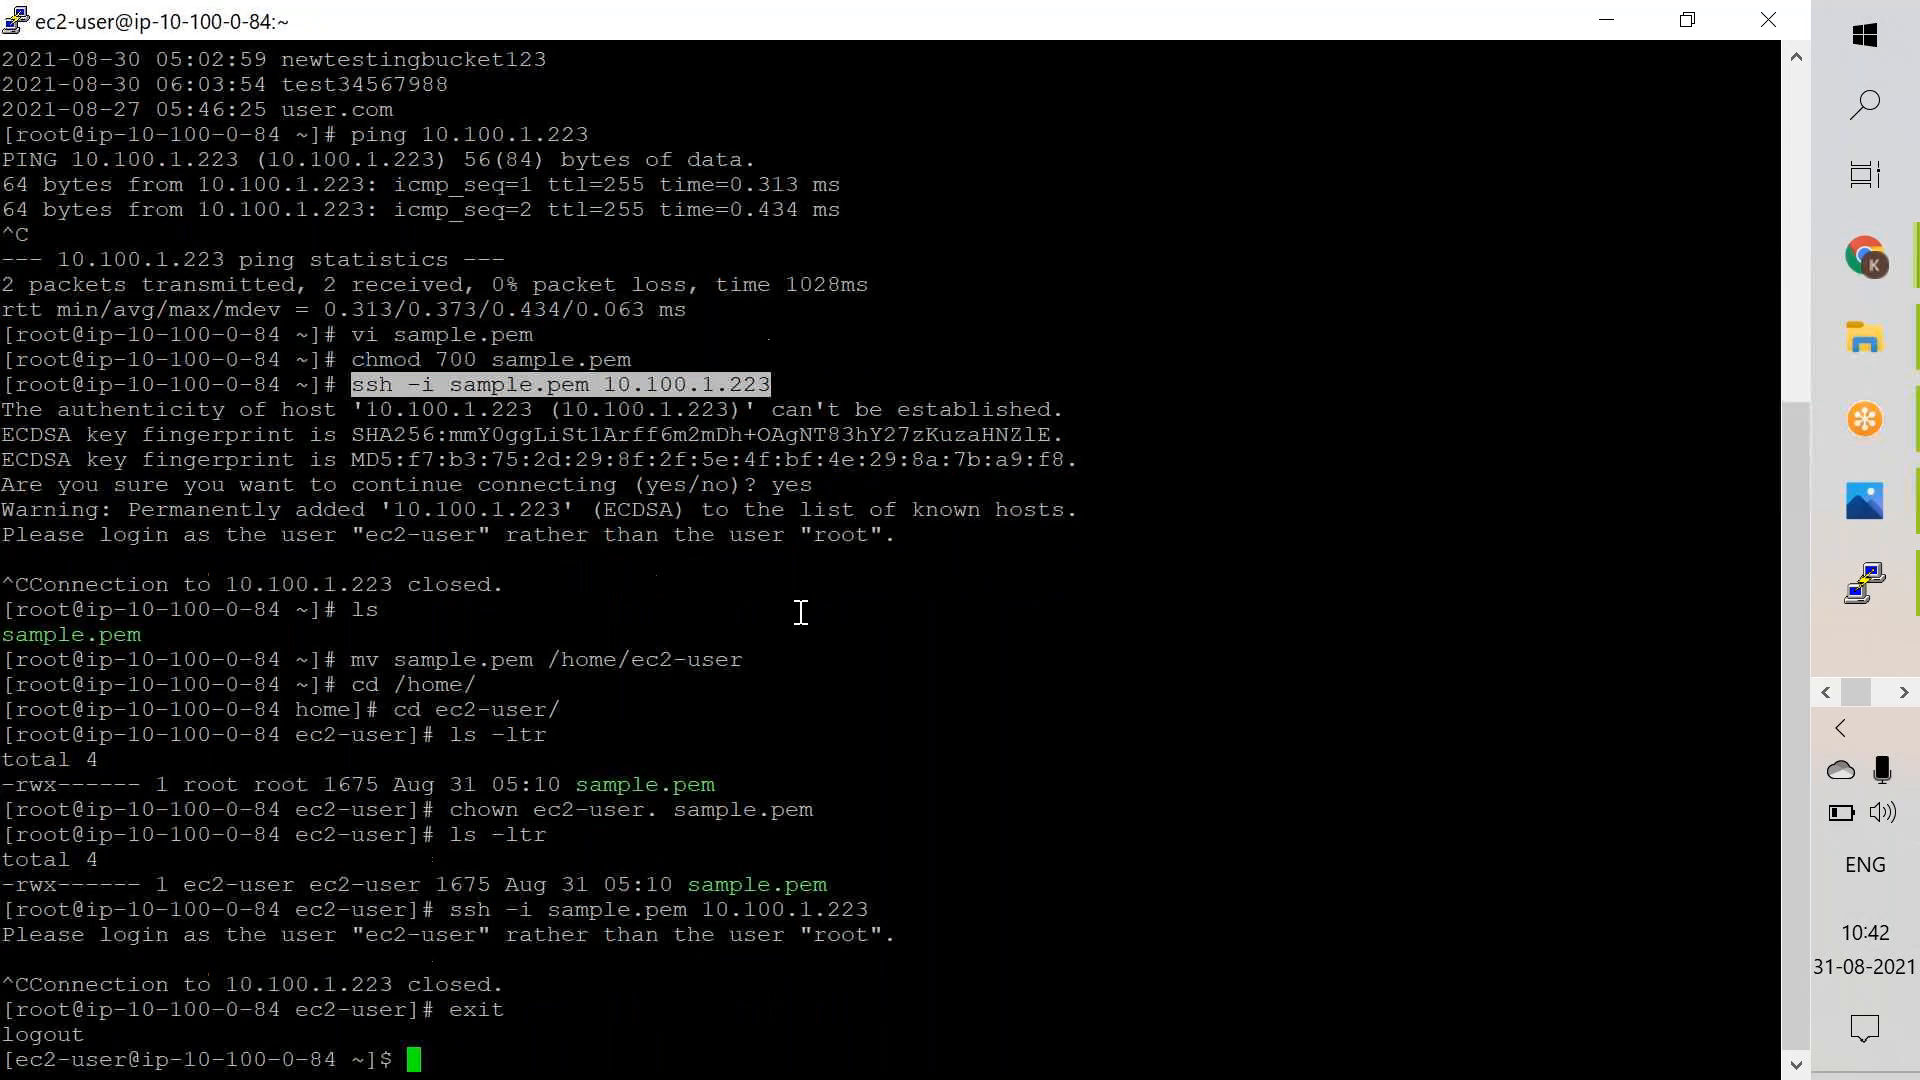
right_click(802, 612)
key(Return)
text(yes)
key(Return)
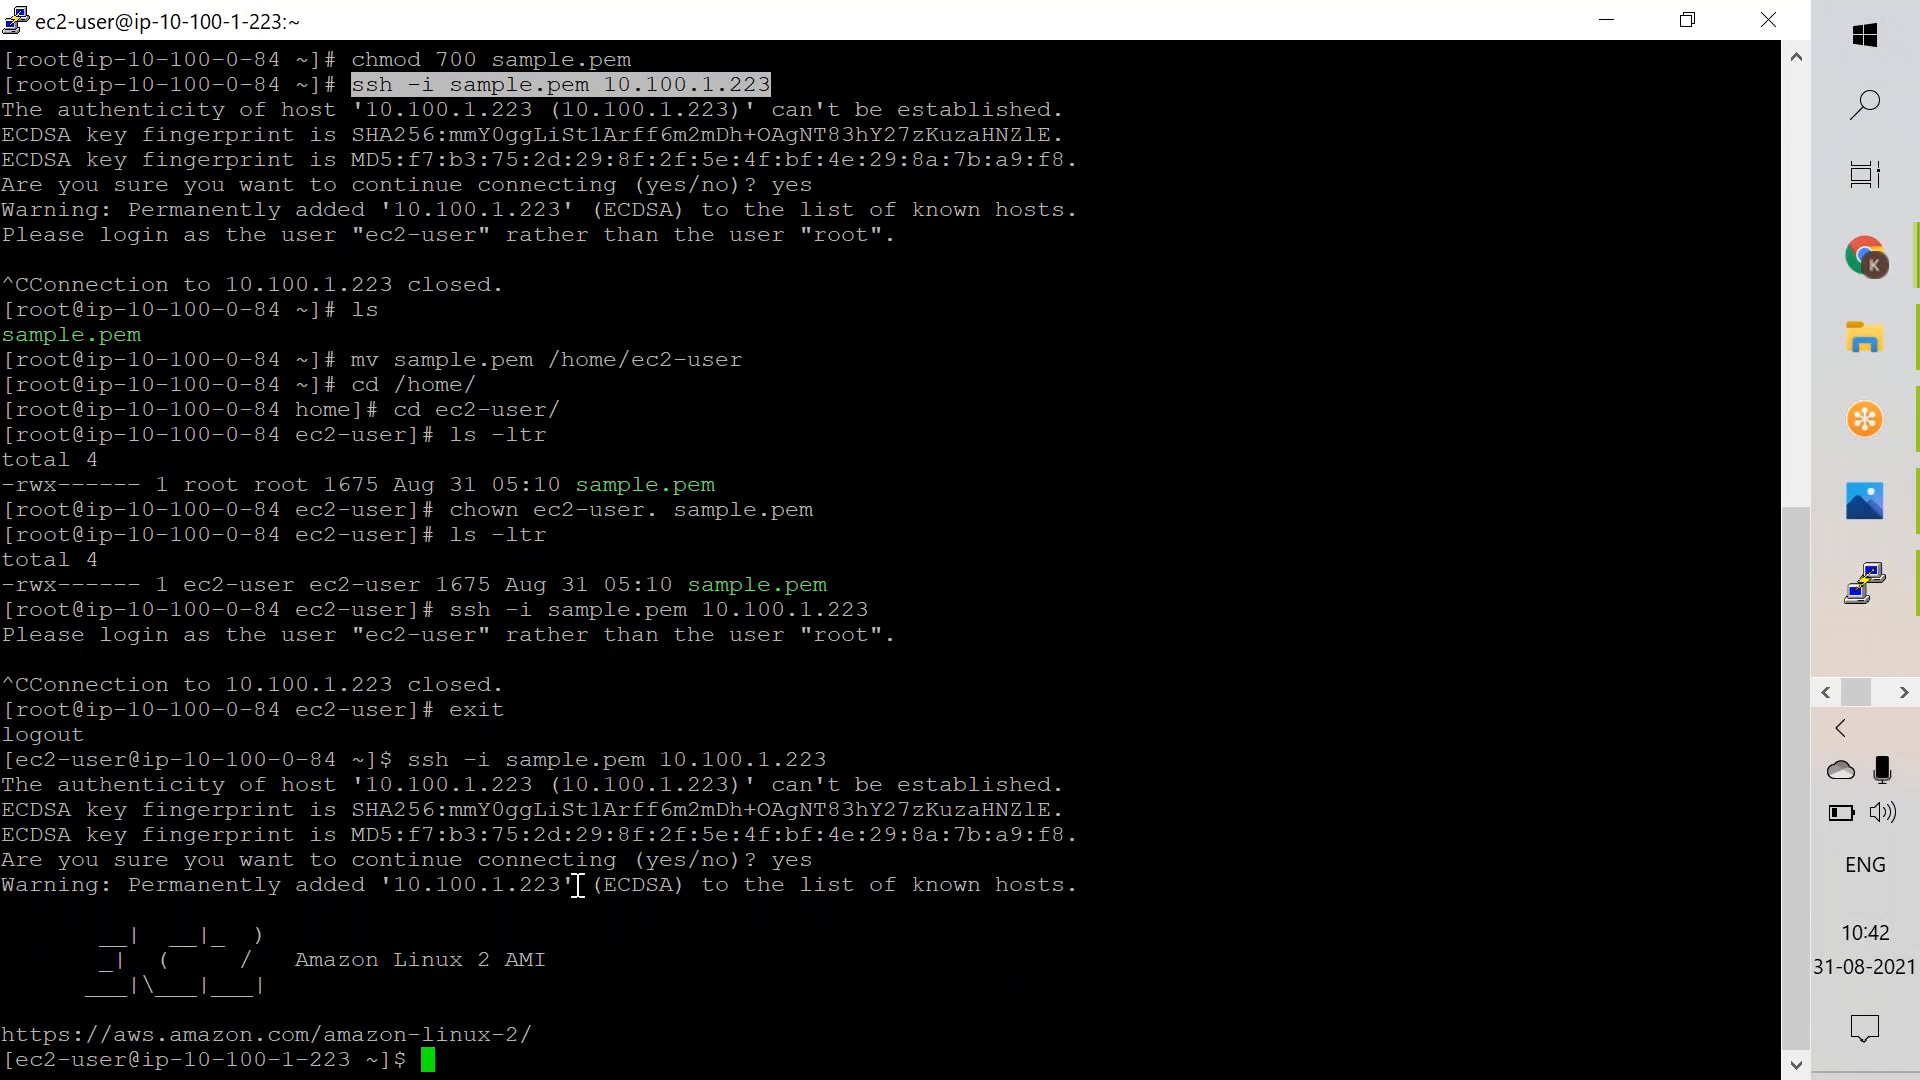
Step: Clear the terminal and compare the hostname in the prompt with the private instance's IPv4 address in the EC2 console
text(clear)
key(Return)
key(Return)
key(Return)
key(Return)
double_click(308, 130)
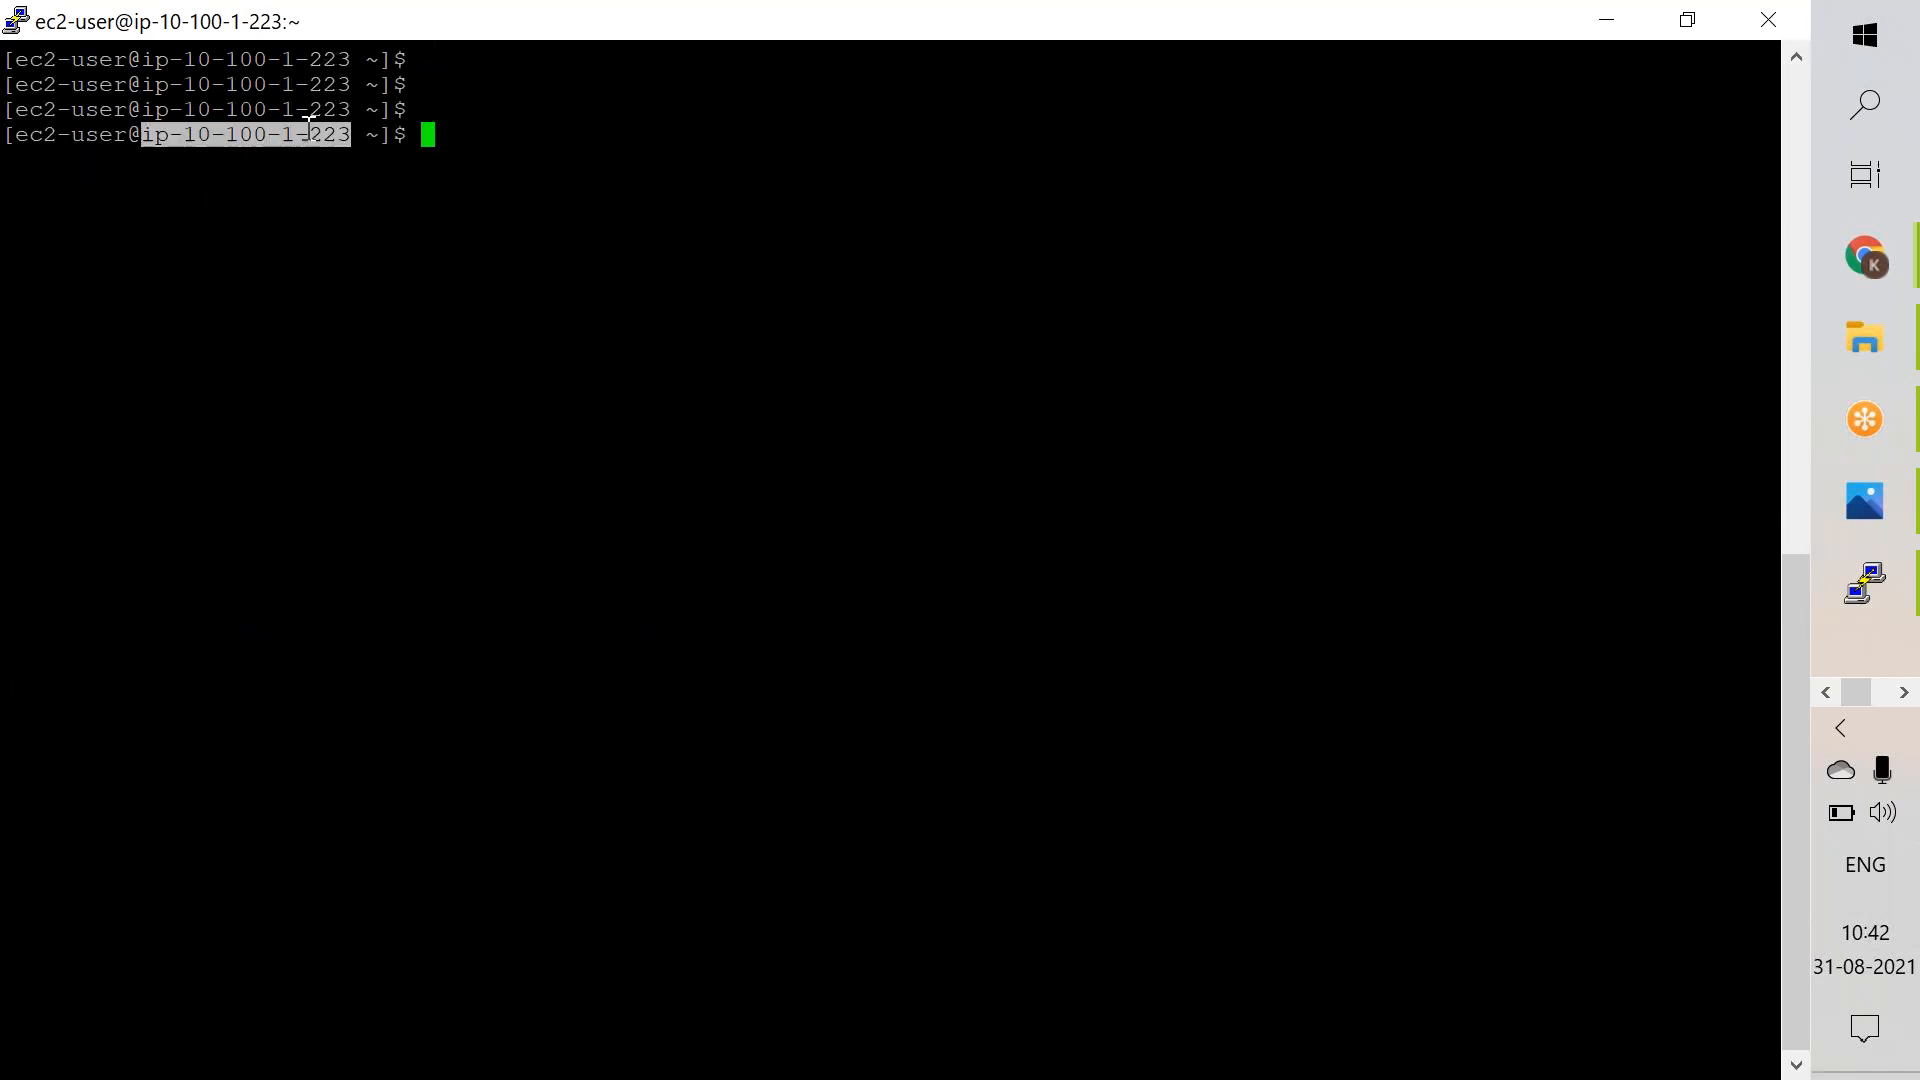
click(1847, 278)
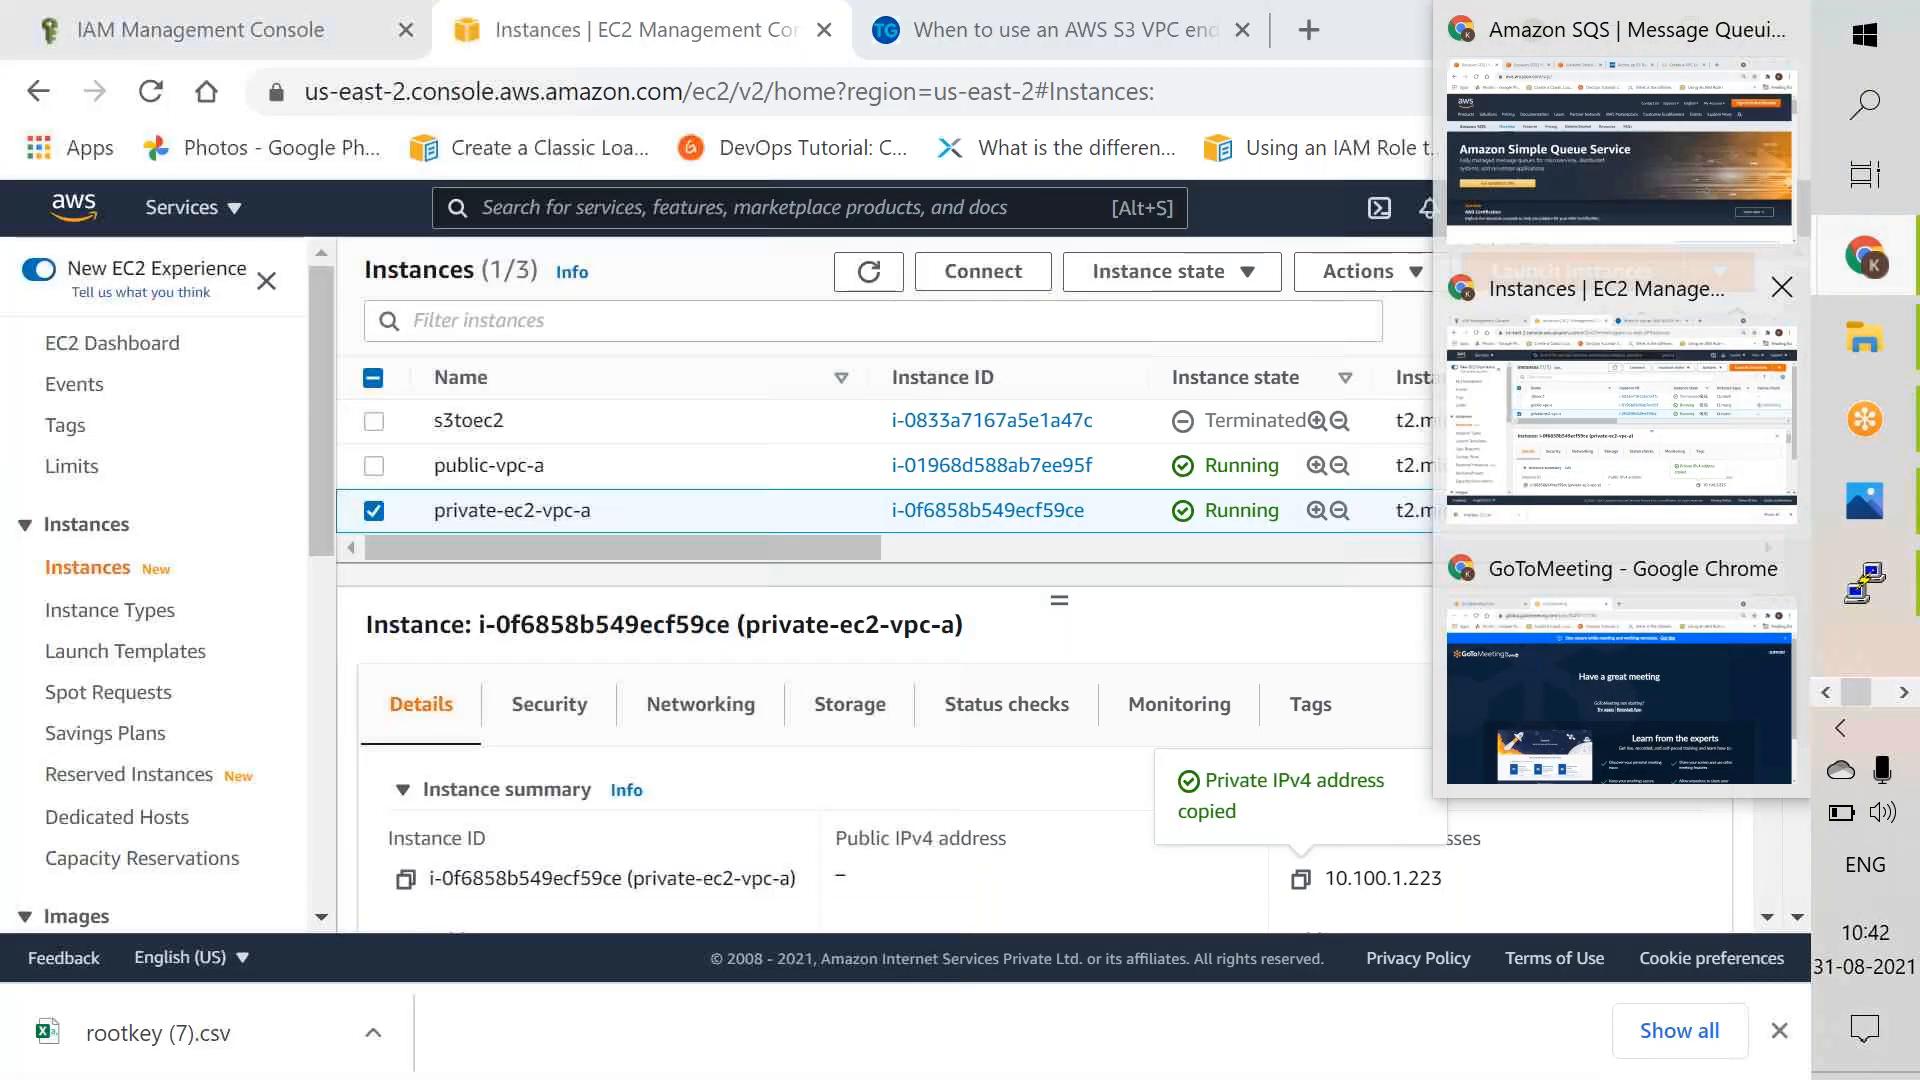
click(800, 524)
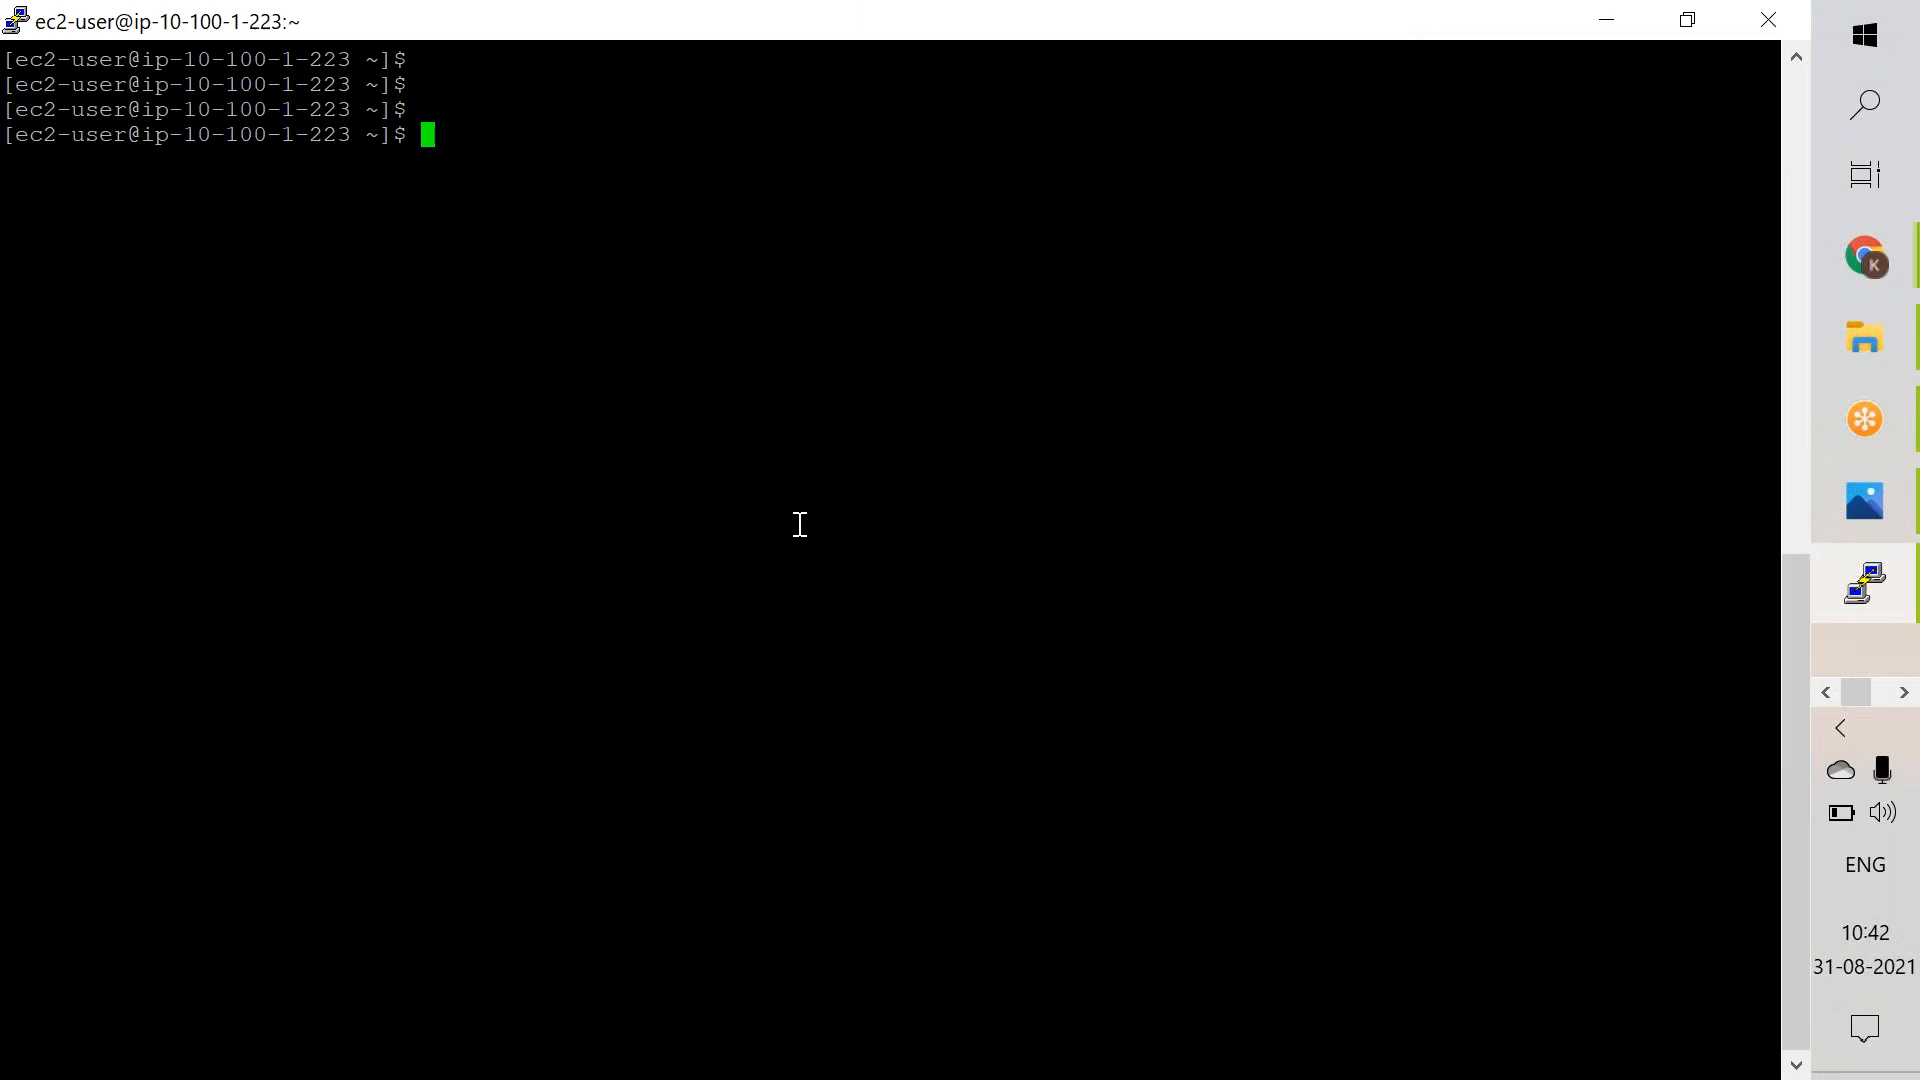
Step: Try to list the S3 buckets from the private instance with aws s3 ls
text(aws s3)
key(BackSpace)
key(BackSpace)
text(s3 ls)
key(Return)
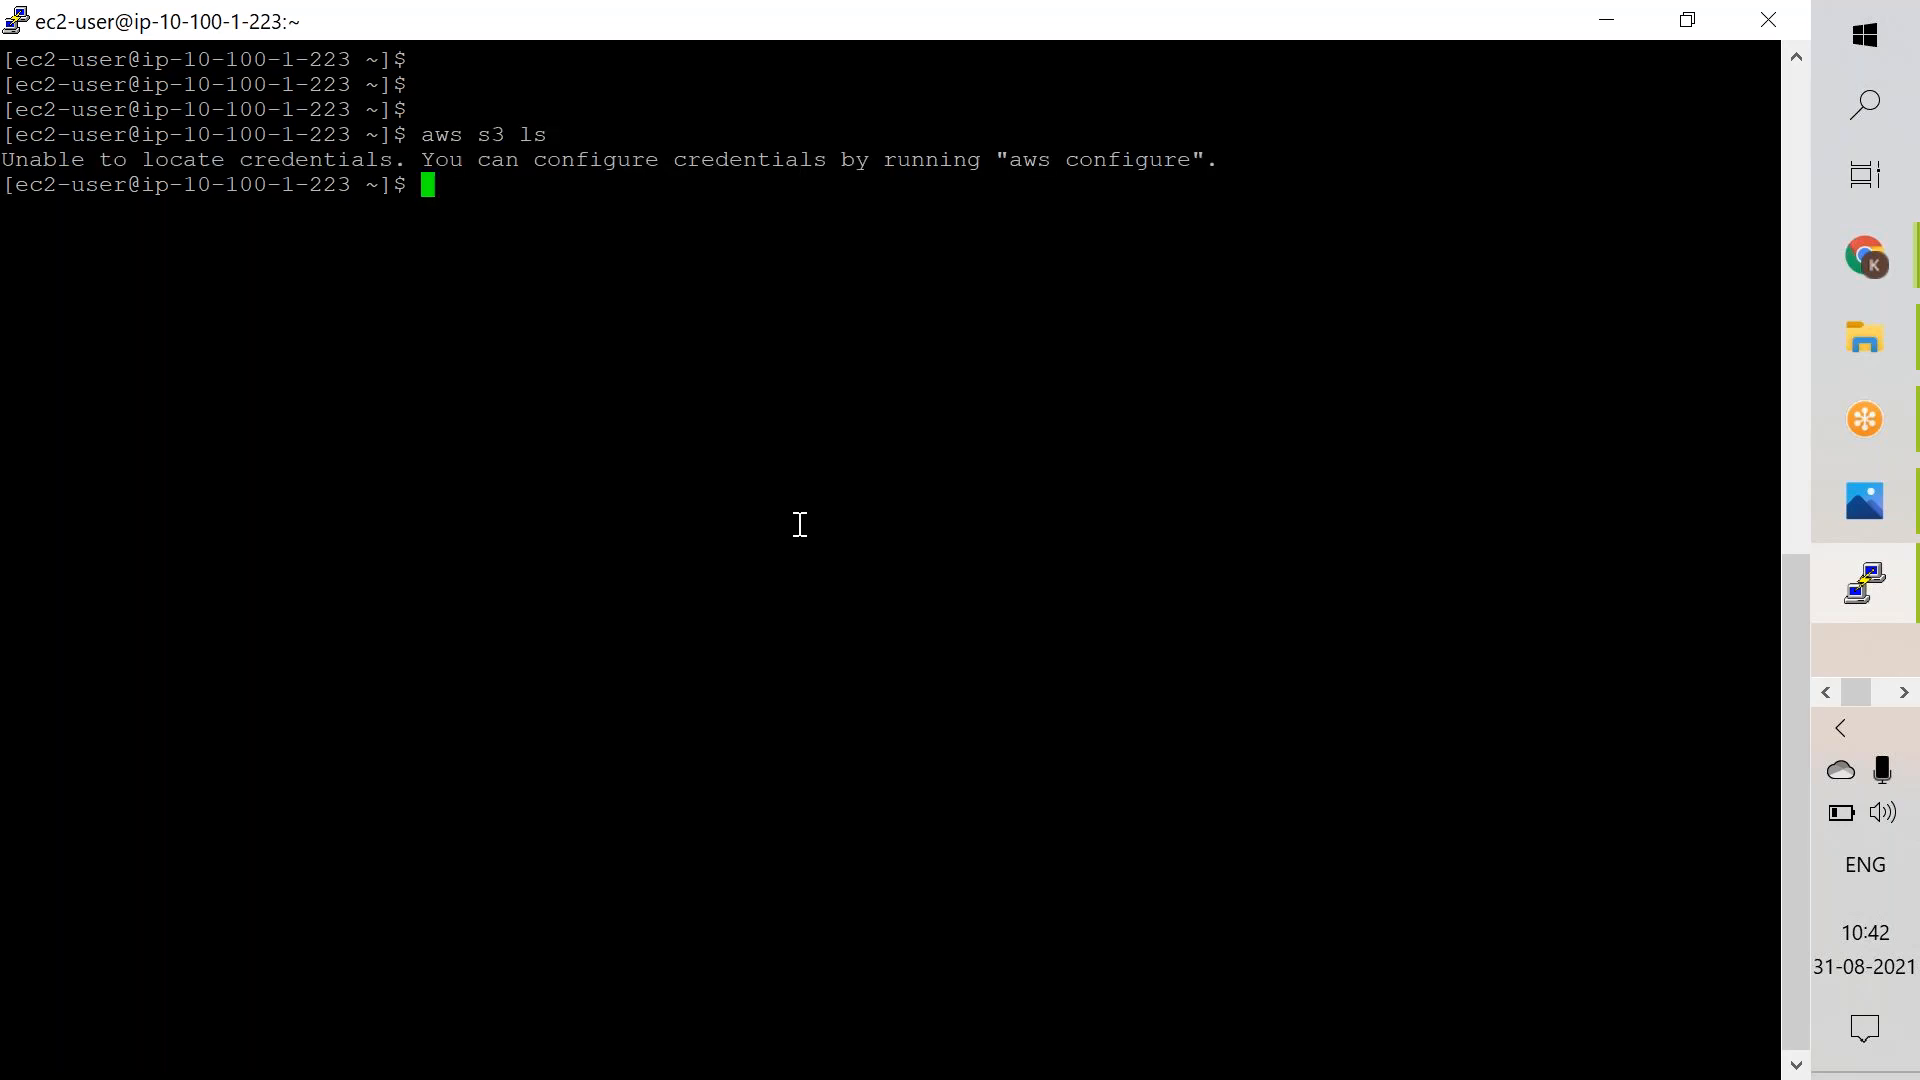
Step: Try to start the AWS CLI configuration as ec2-user
text(aws configgure)
key(Return)
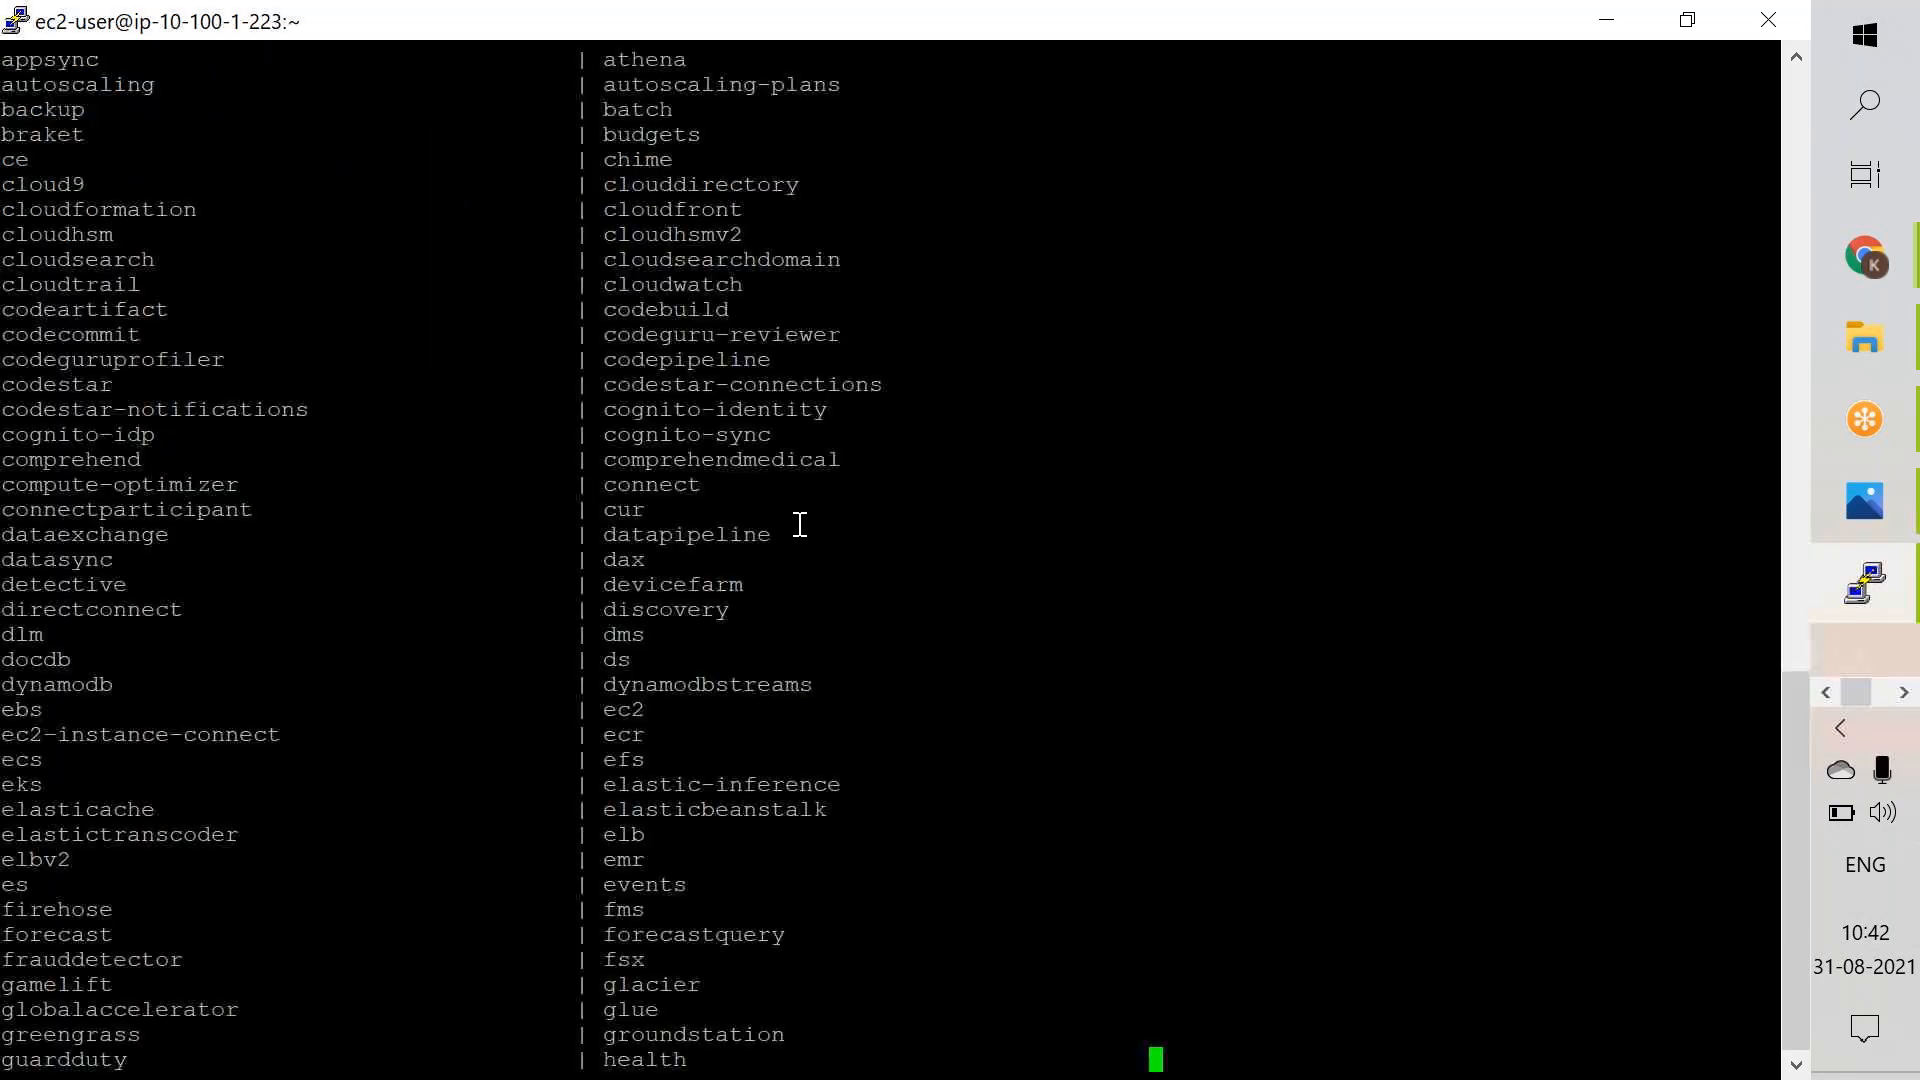
key(Up)
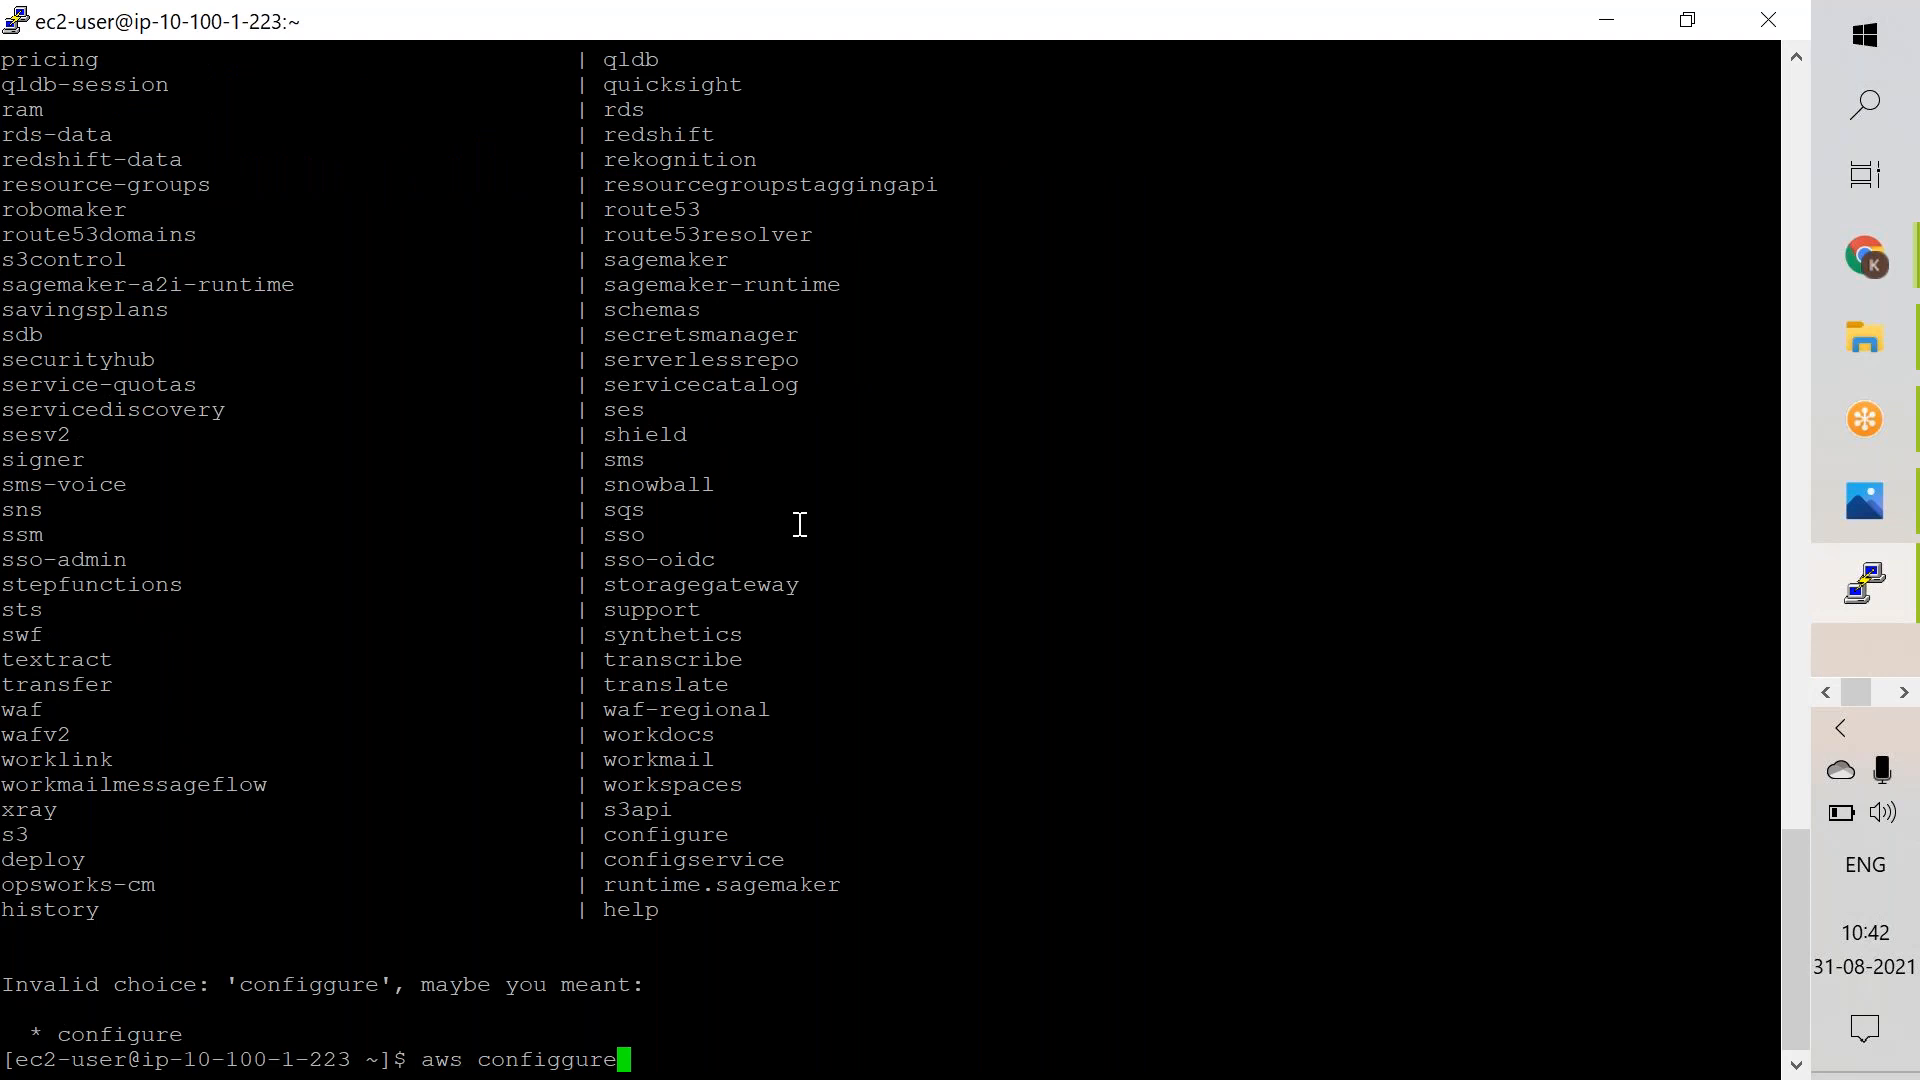
key(BackSpace)
key(BackSpace)
key(BackSpace)
key(BackSpace)
key(BackSpace)
key(BackSpace)
key(BackSpace)
key(BackSpace)
key(BackSpace)
key(BackSpace)
key(BackSpace)
key(BackSpace)
key(BackSpace)
key(BackSpace)
Step: Switch to the root user on the private instance with sudo su - and clear the terminal
text(sudo su -)
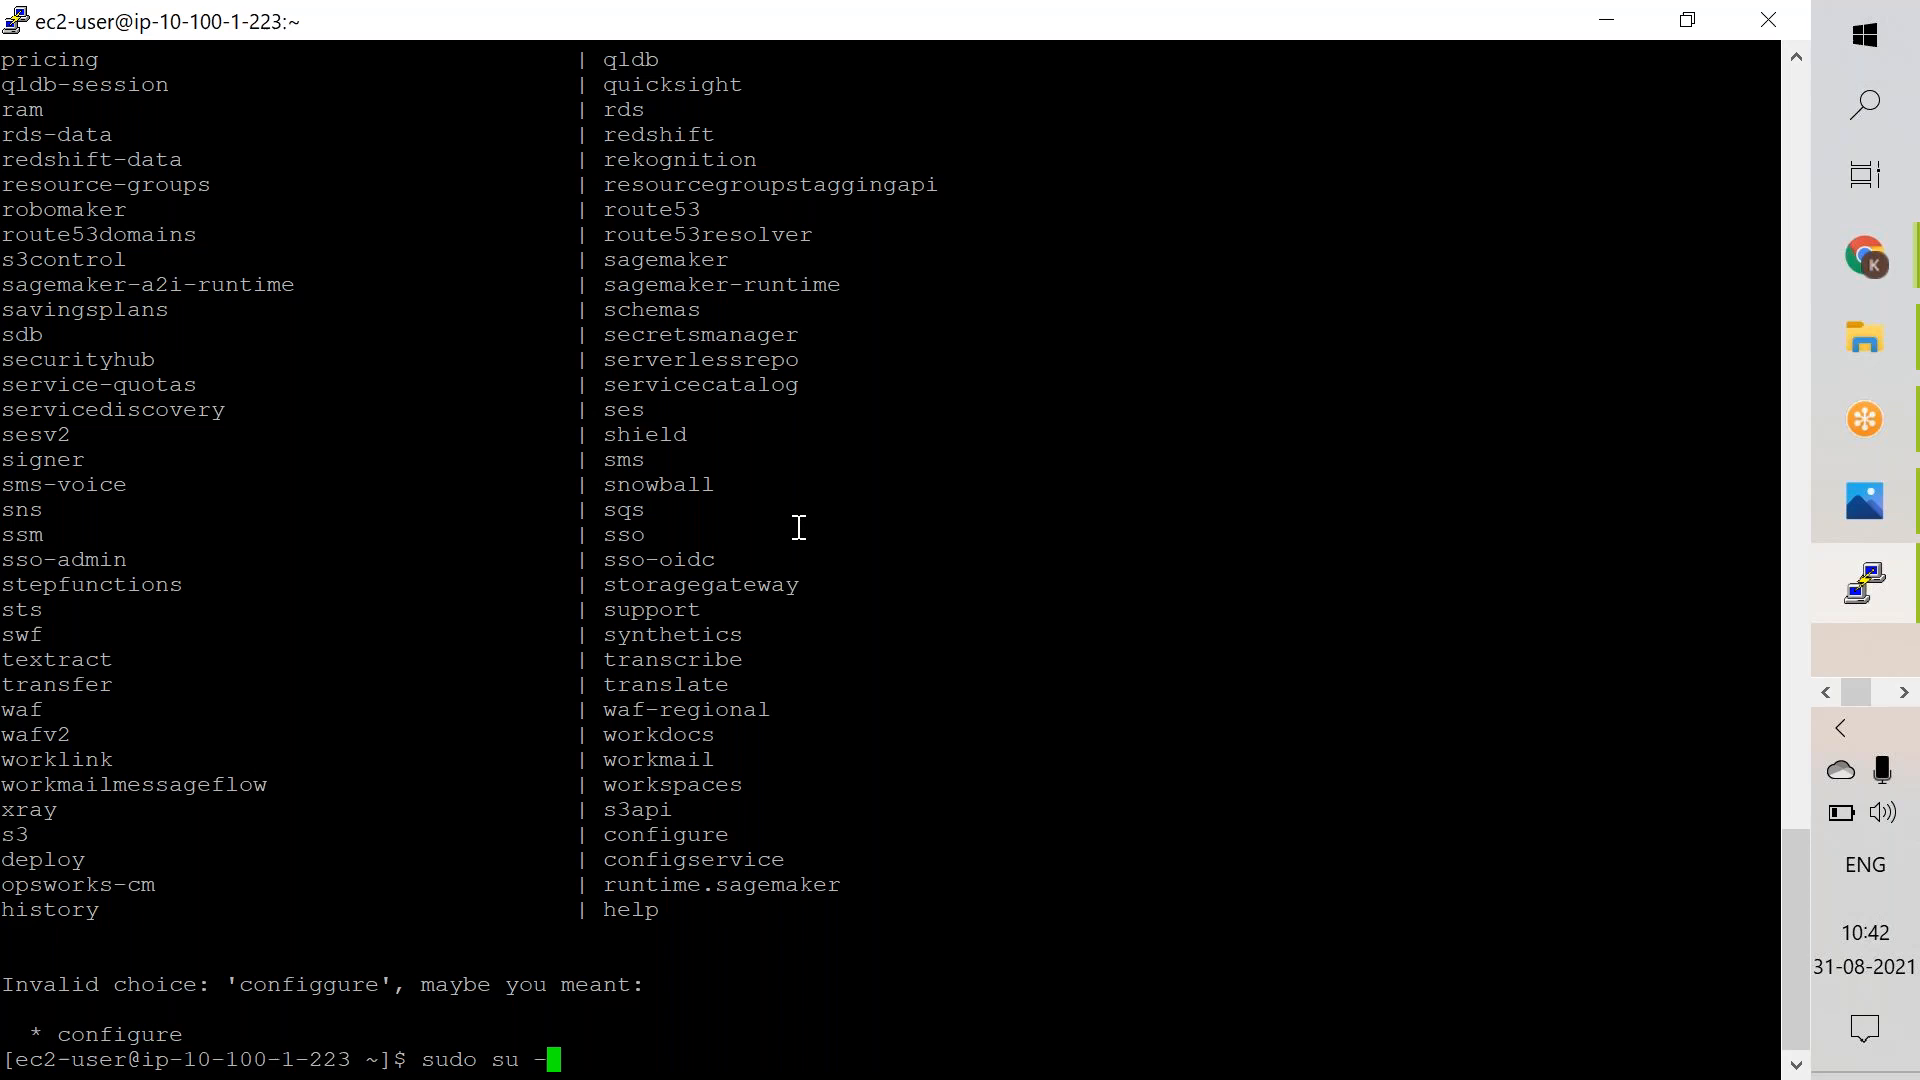
key(Return)
key(Return)
key(Return)
key(Return)
text(clear)
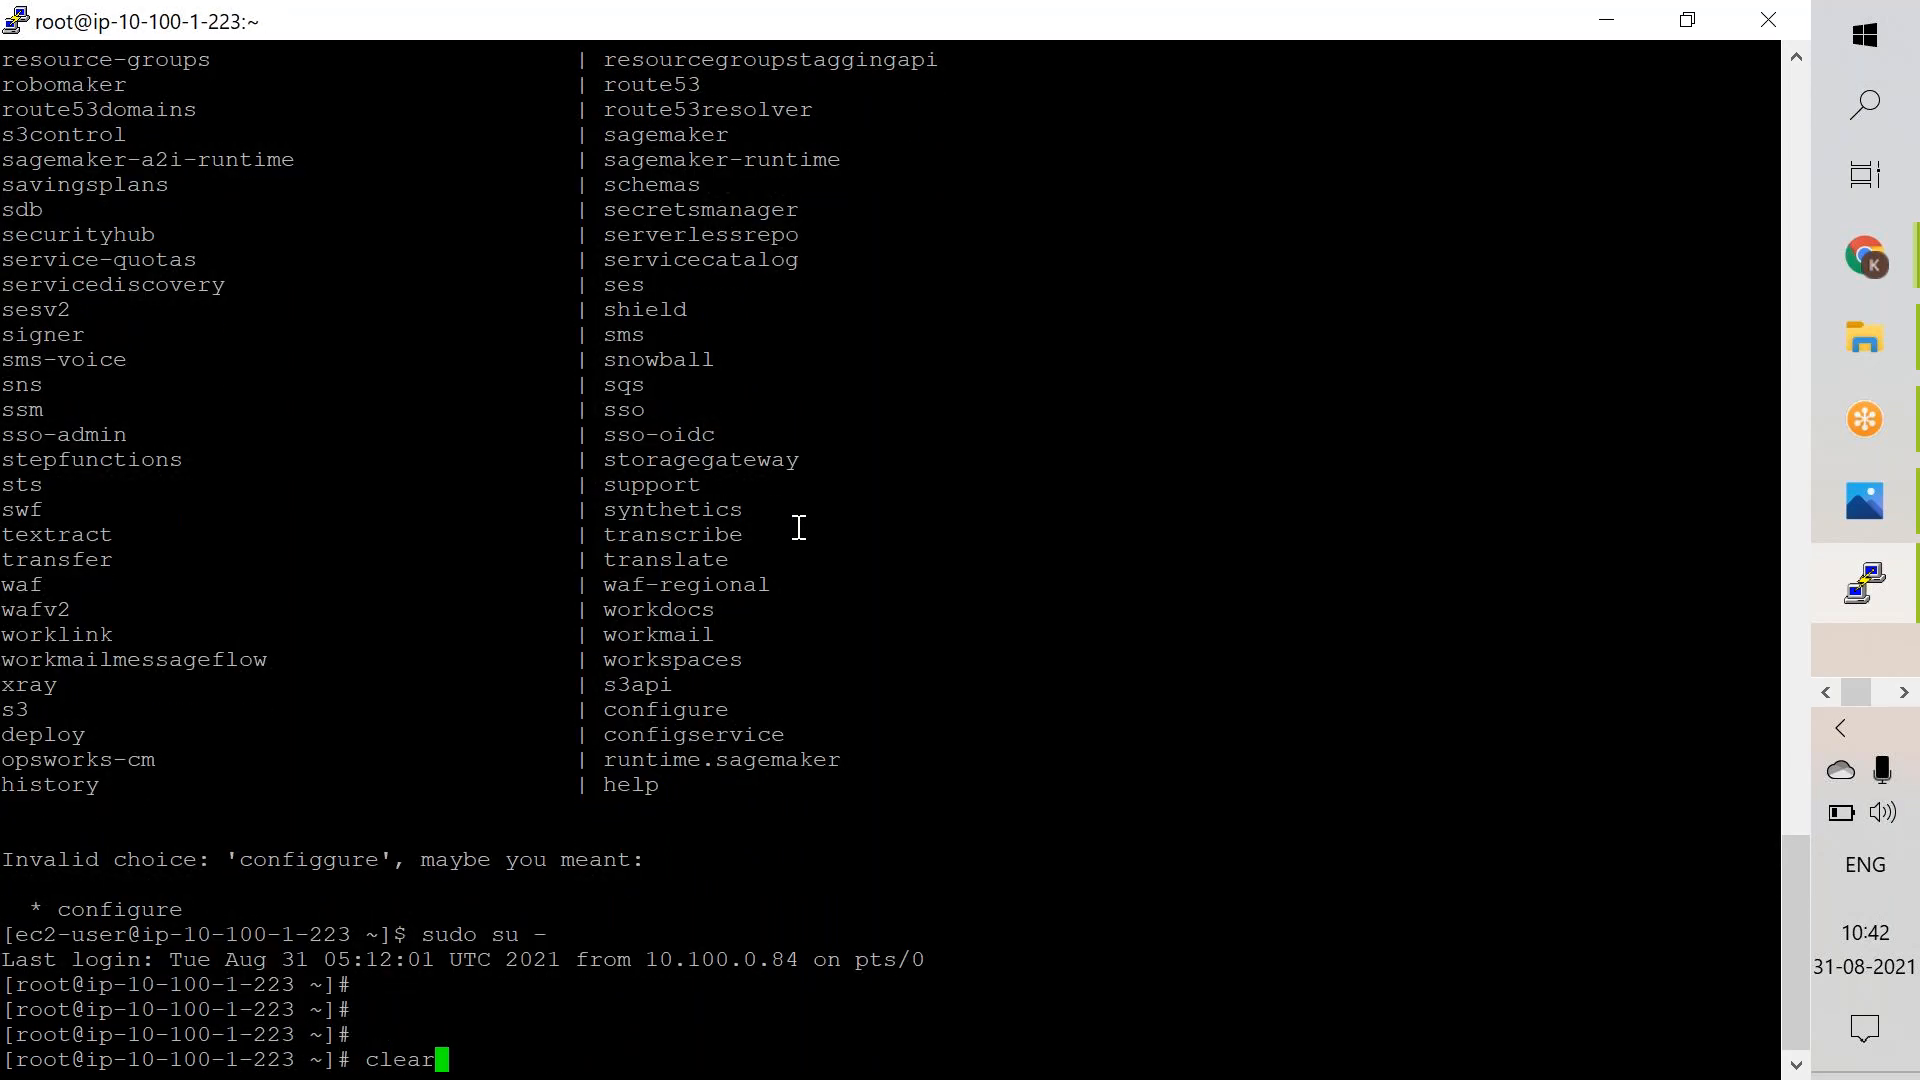
key(Return)
key(Return)
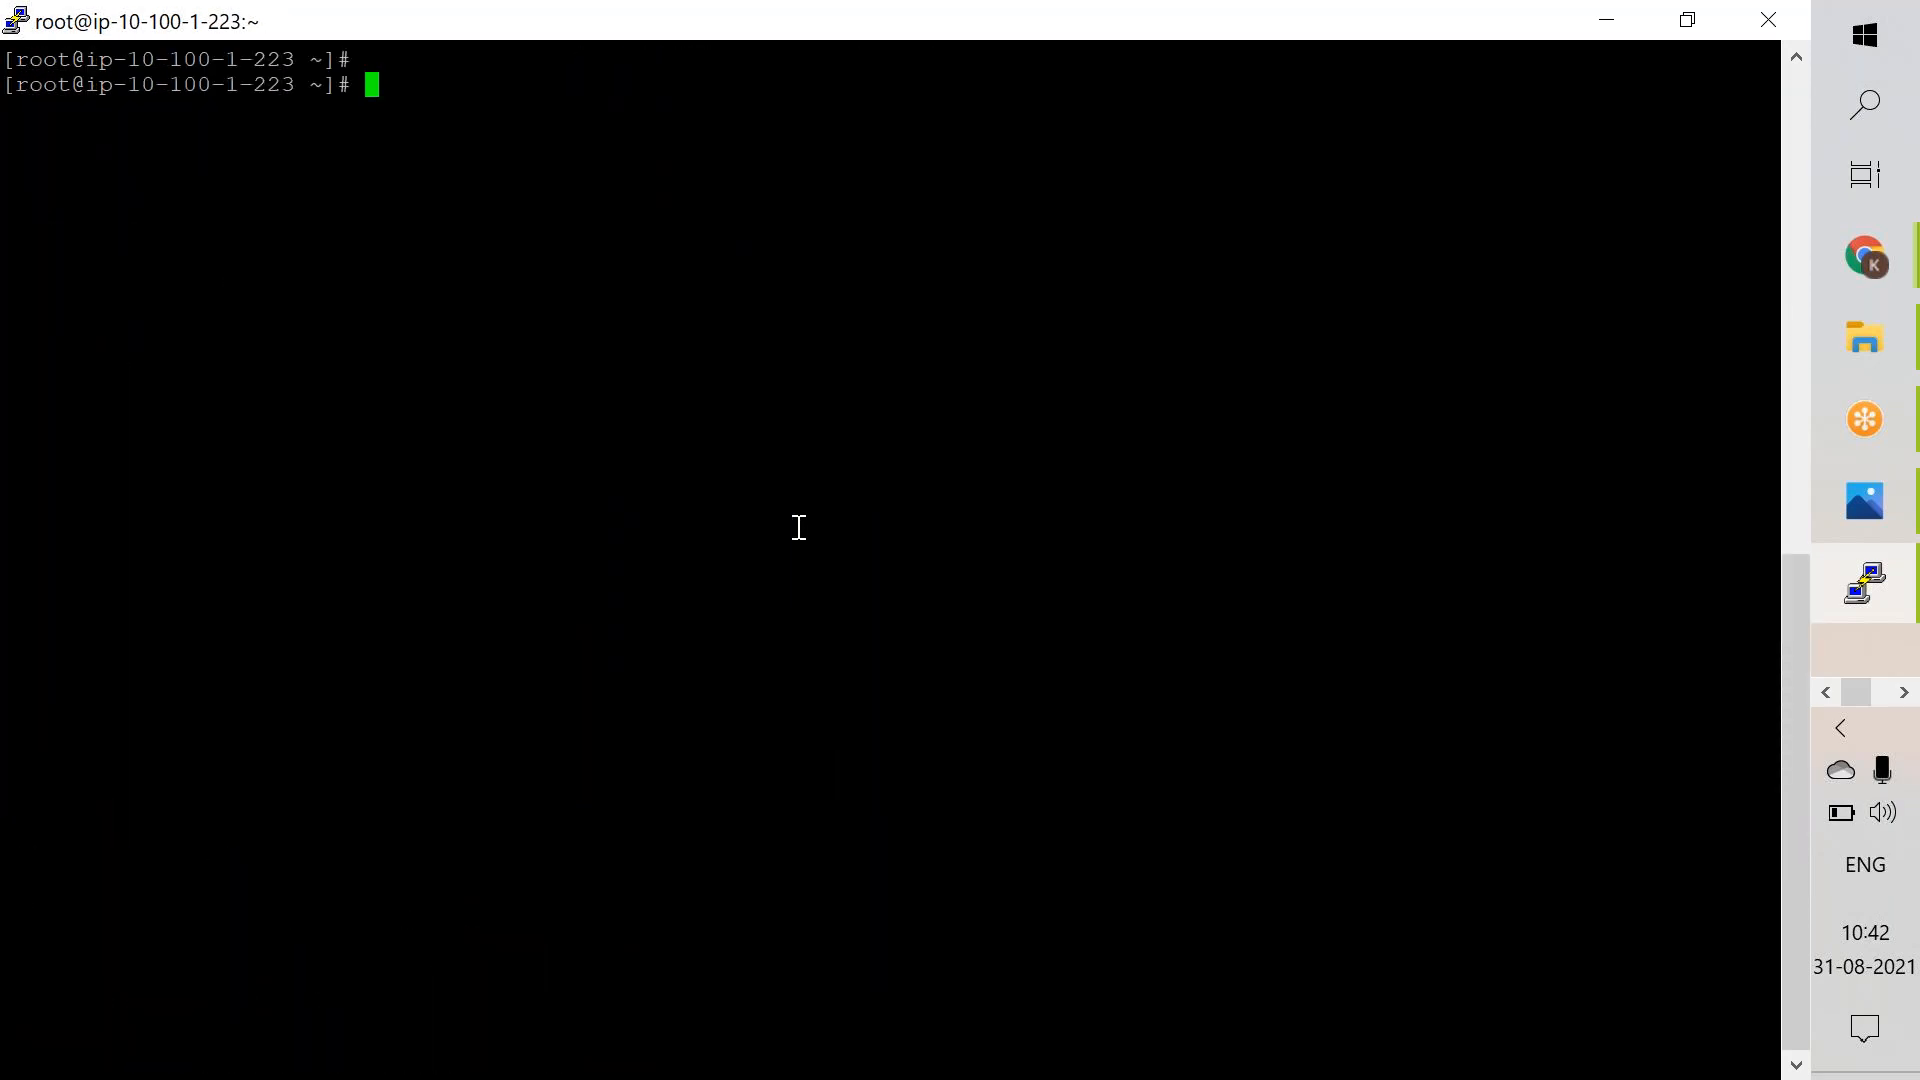
Step: Start the AWS CLI credential setup as root with aws configure
text(aws configure)
key(Return)
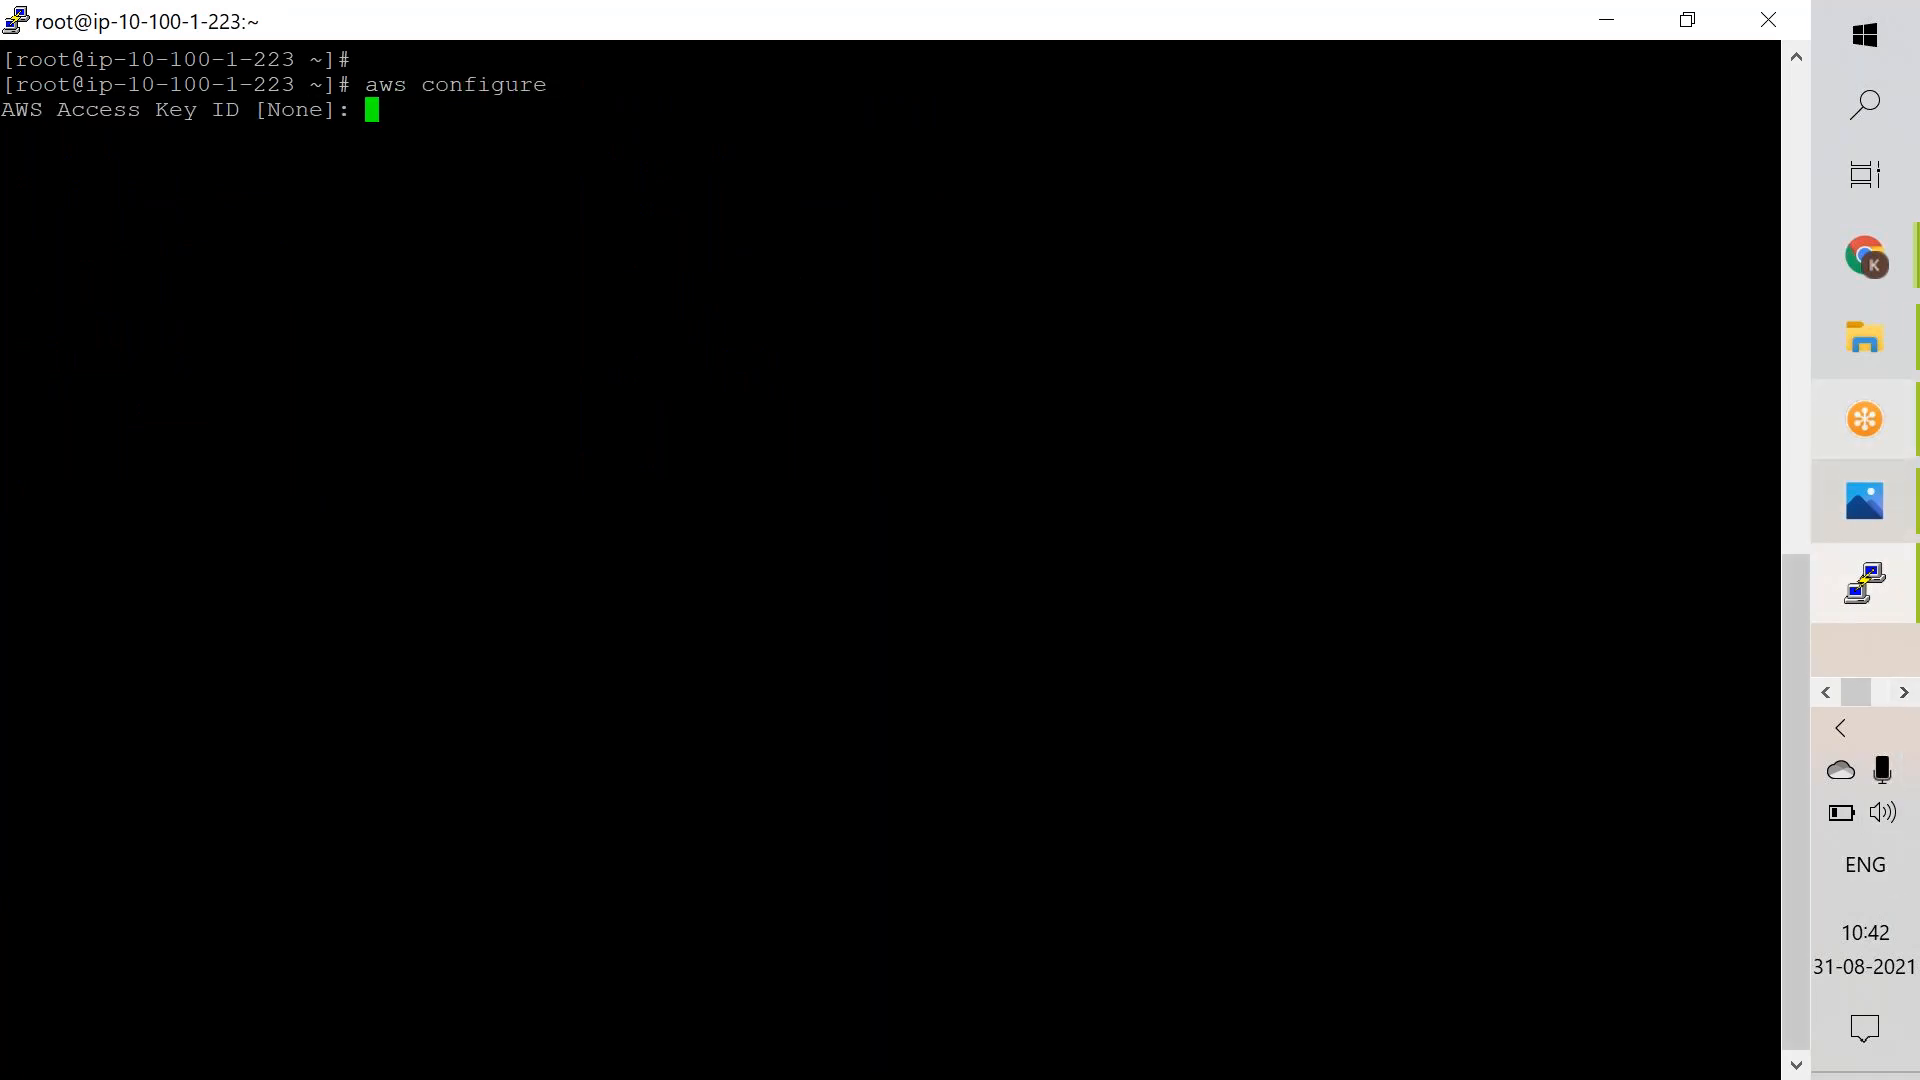
click(1123, 74)
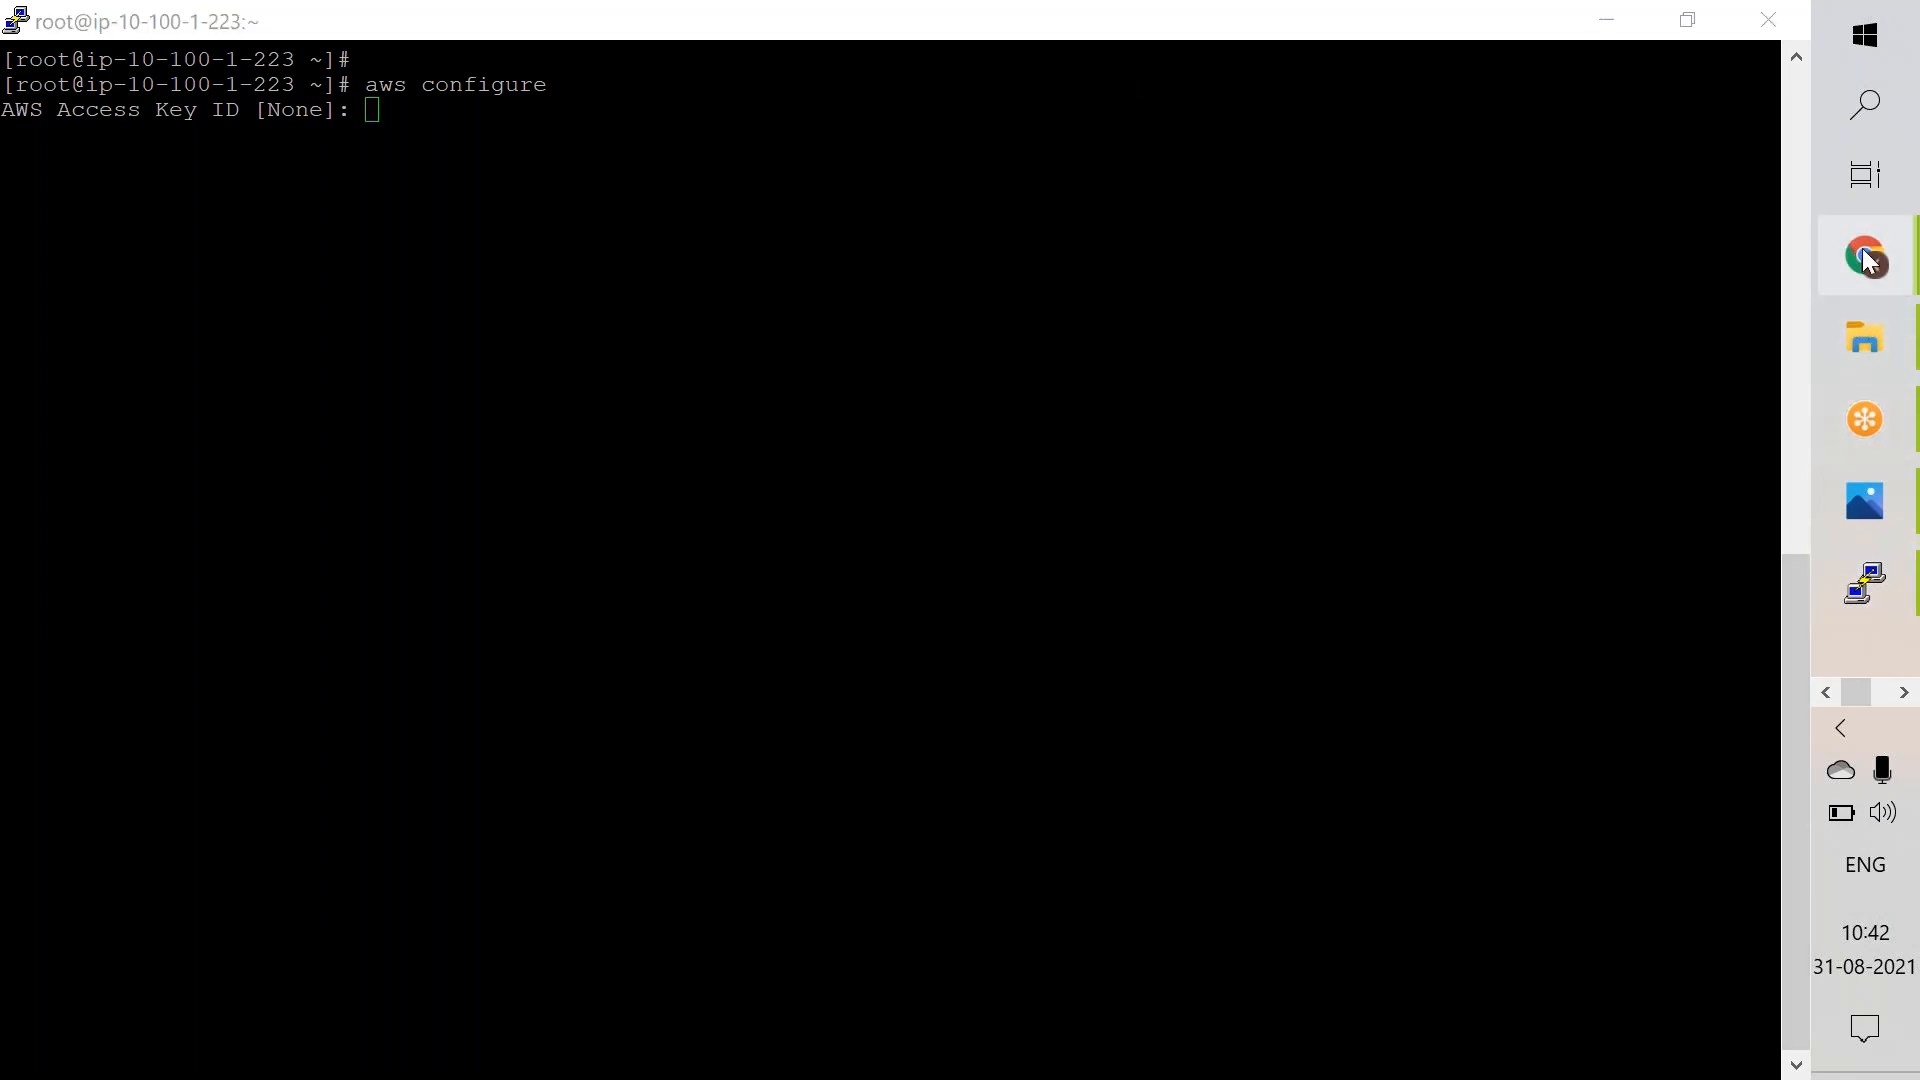
Step: Switch to the IAM console in Chrome and open the downloaded rootkey (7).csv file in Excel
mouse_move(1861, 248)
click(1570, 412)
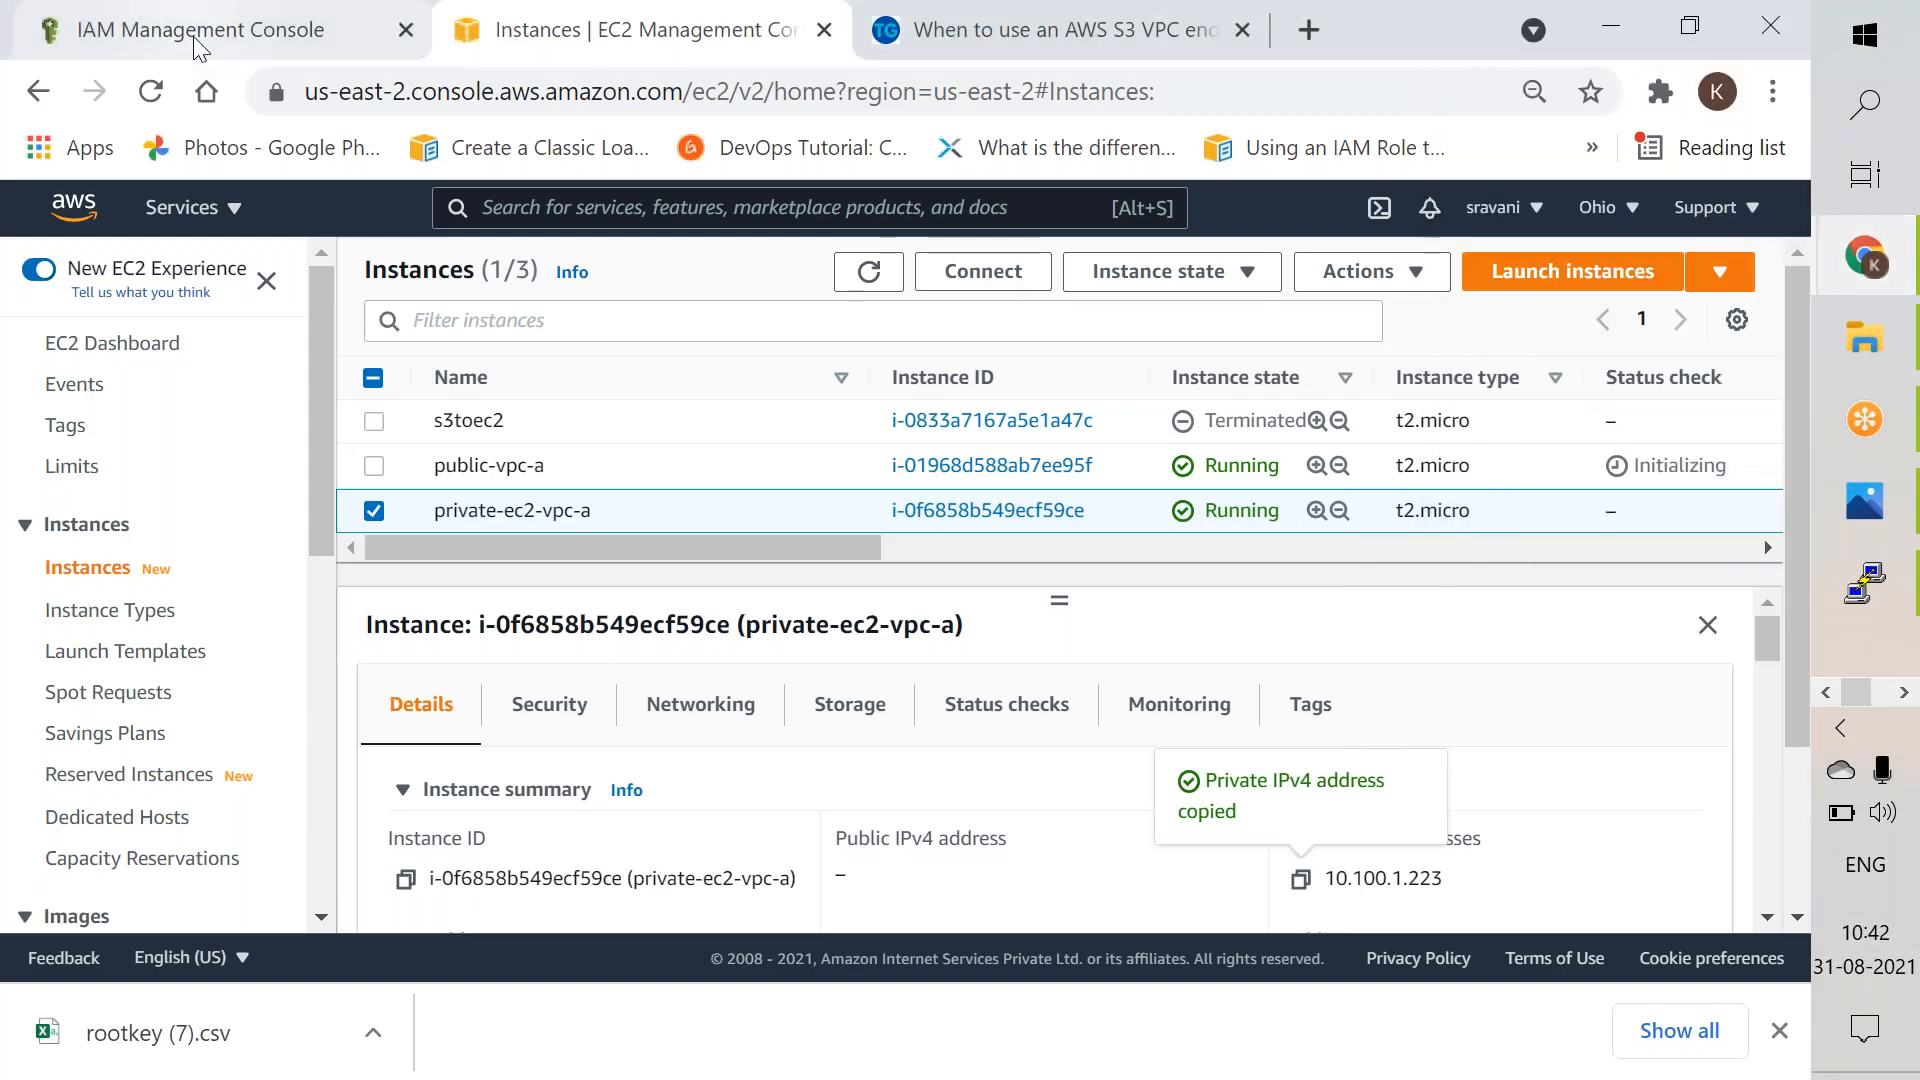
click(194, 36)
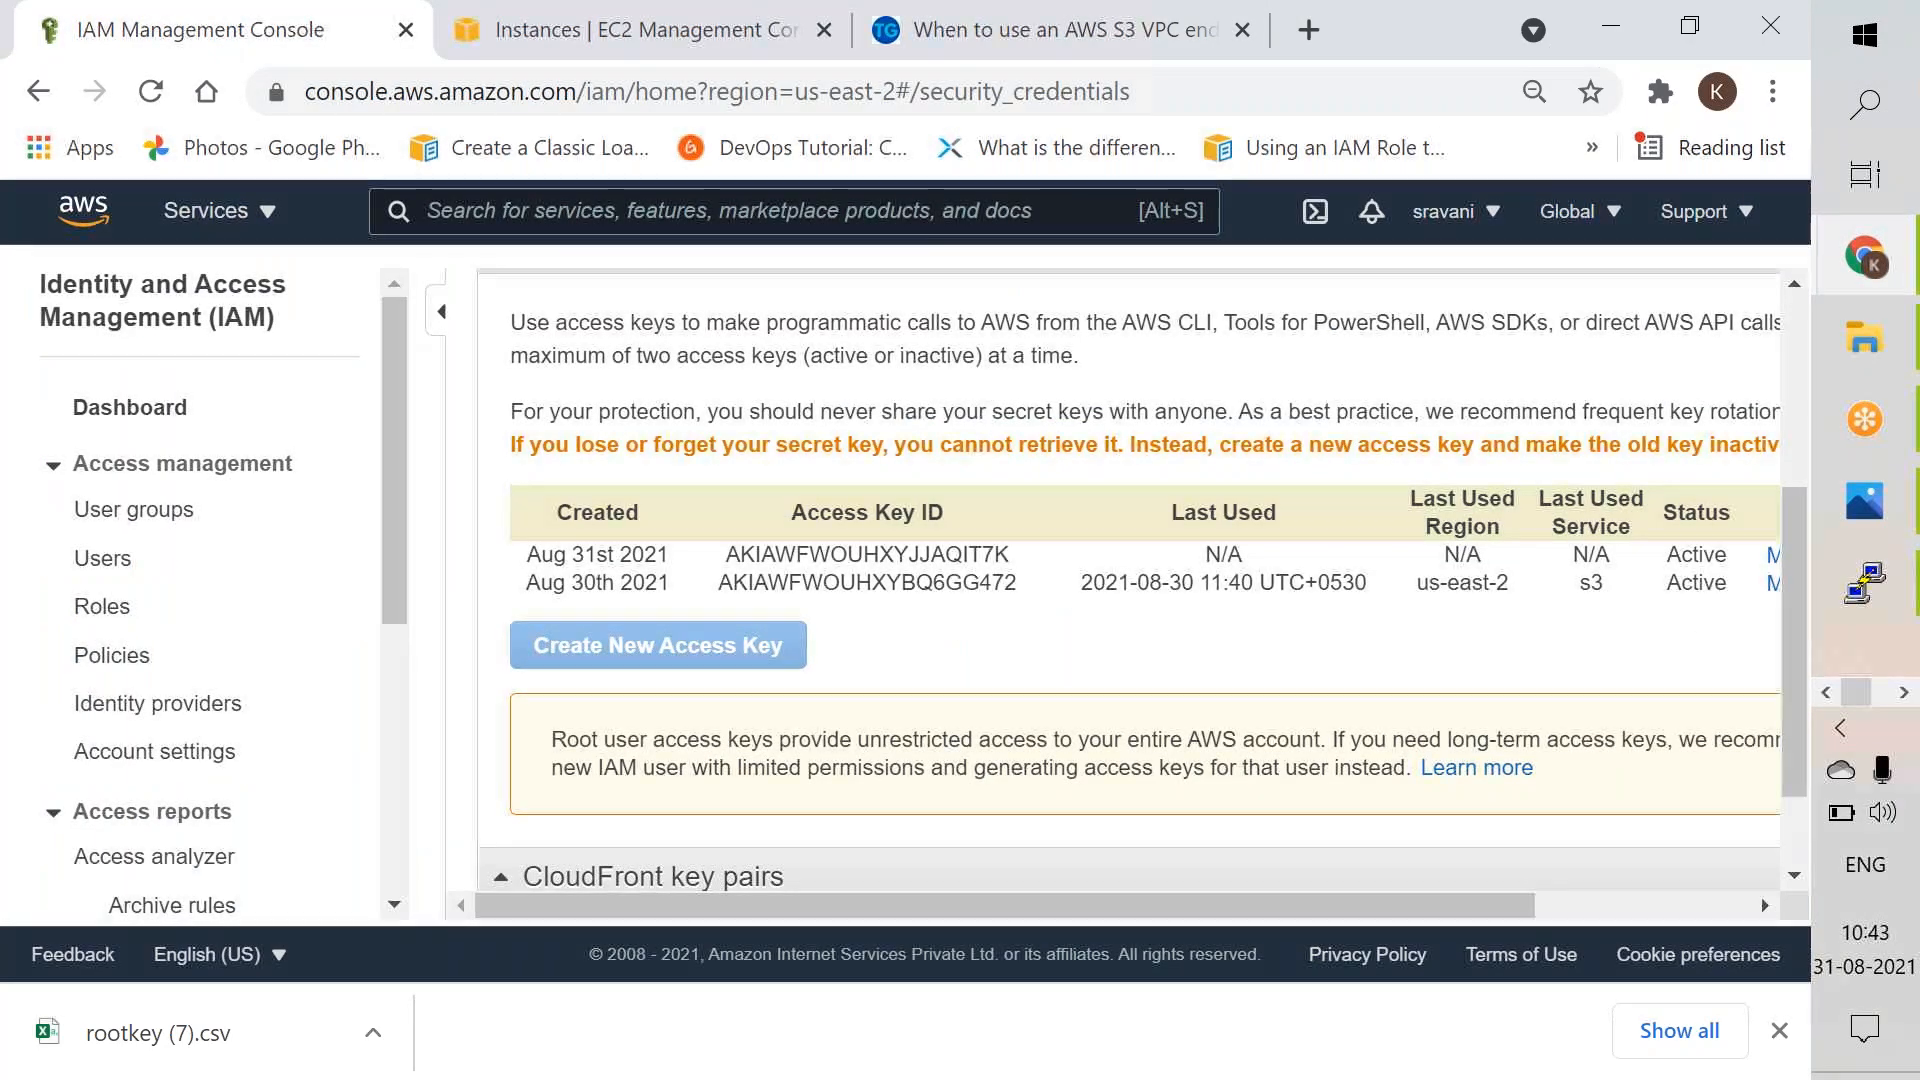
click(130, 1040)
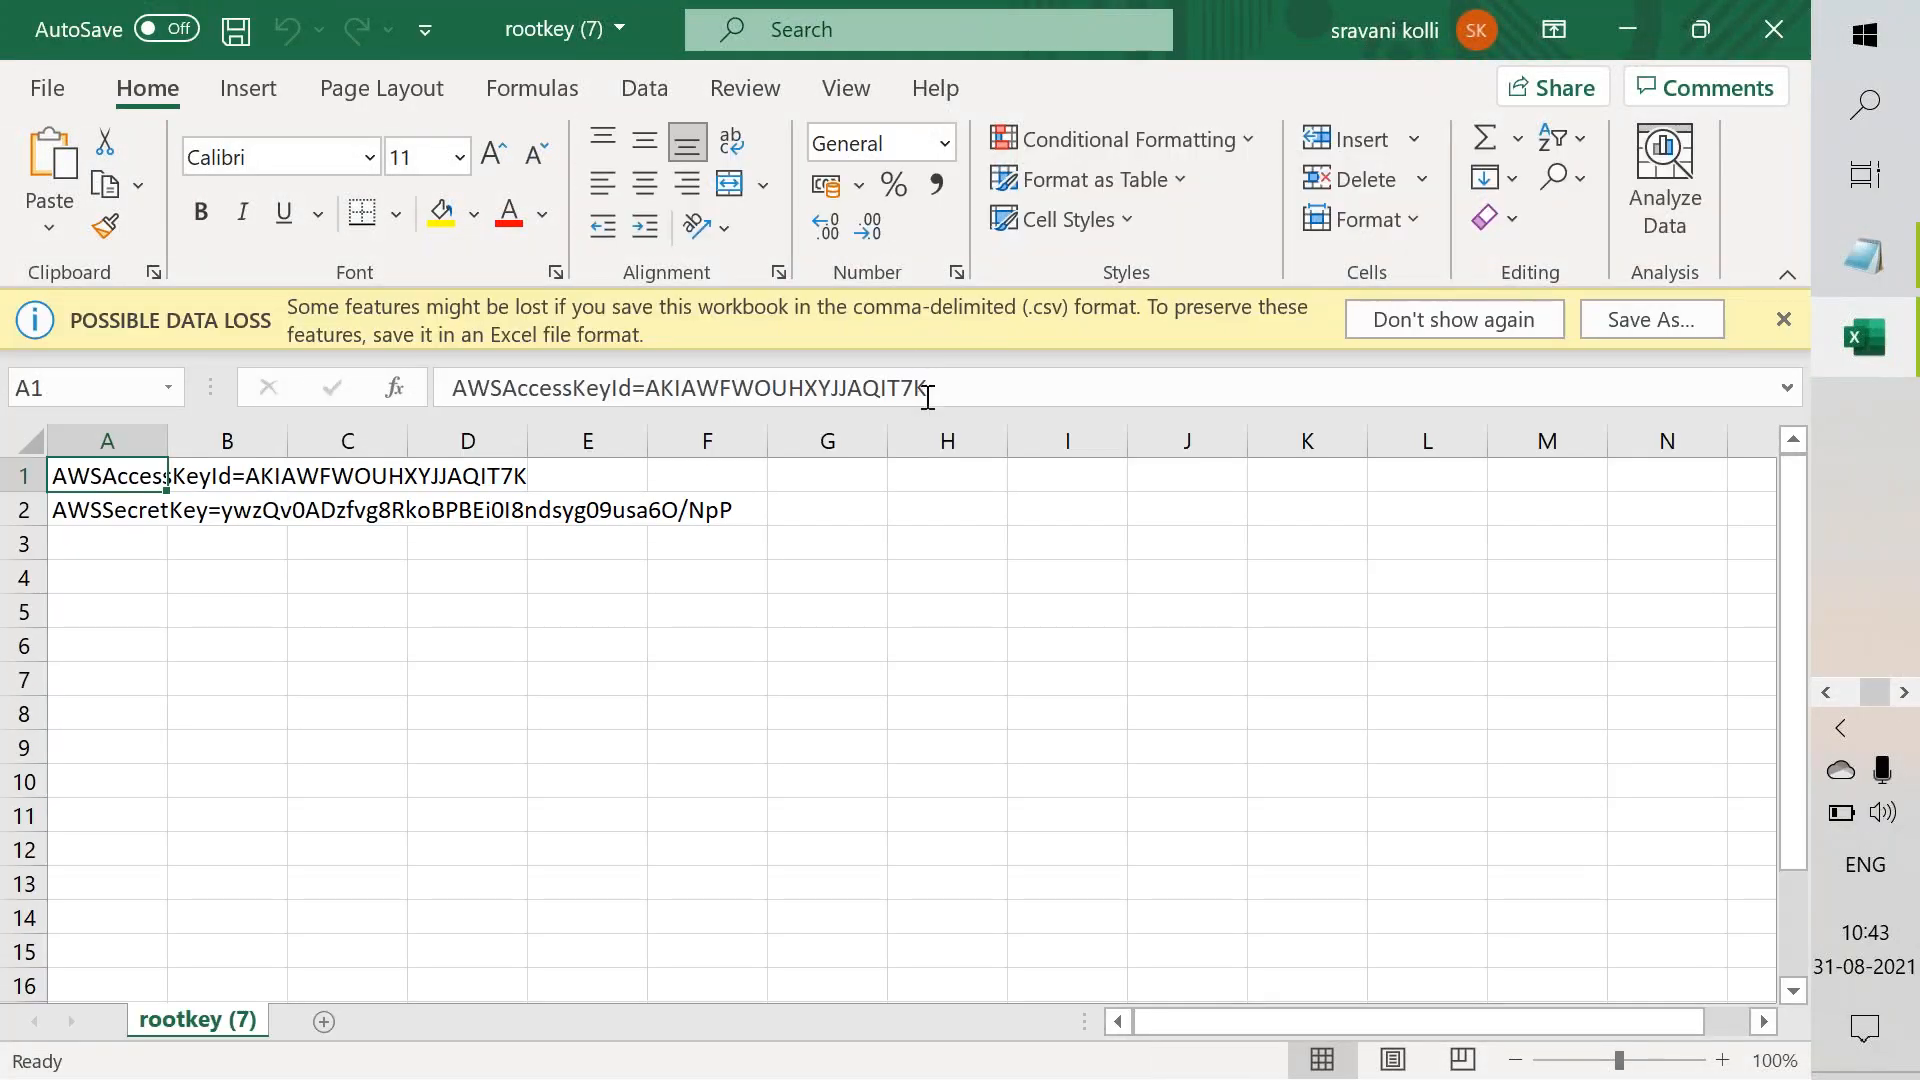
click(928, 390)
drag(928, 401, 654, 397)
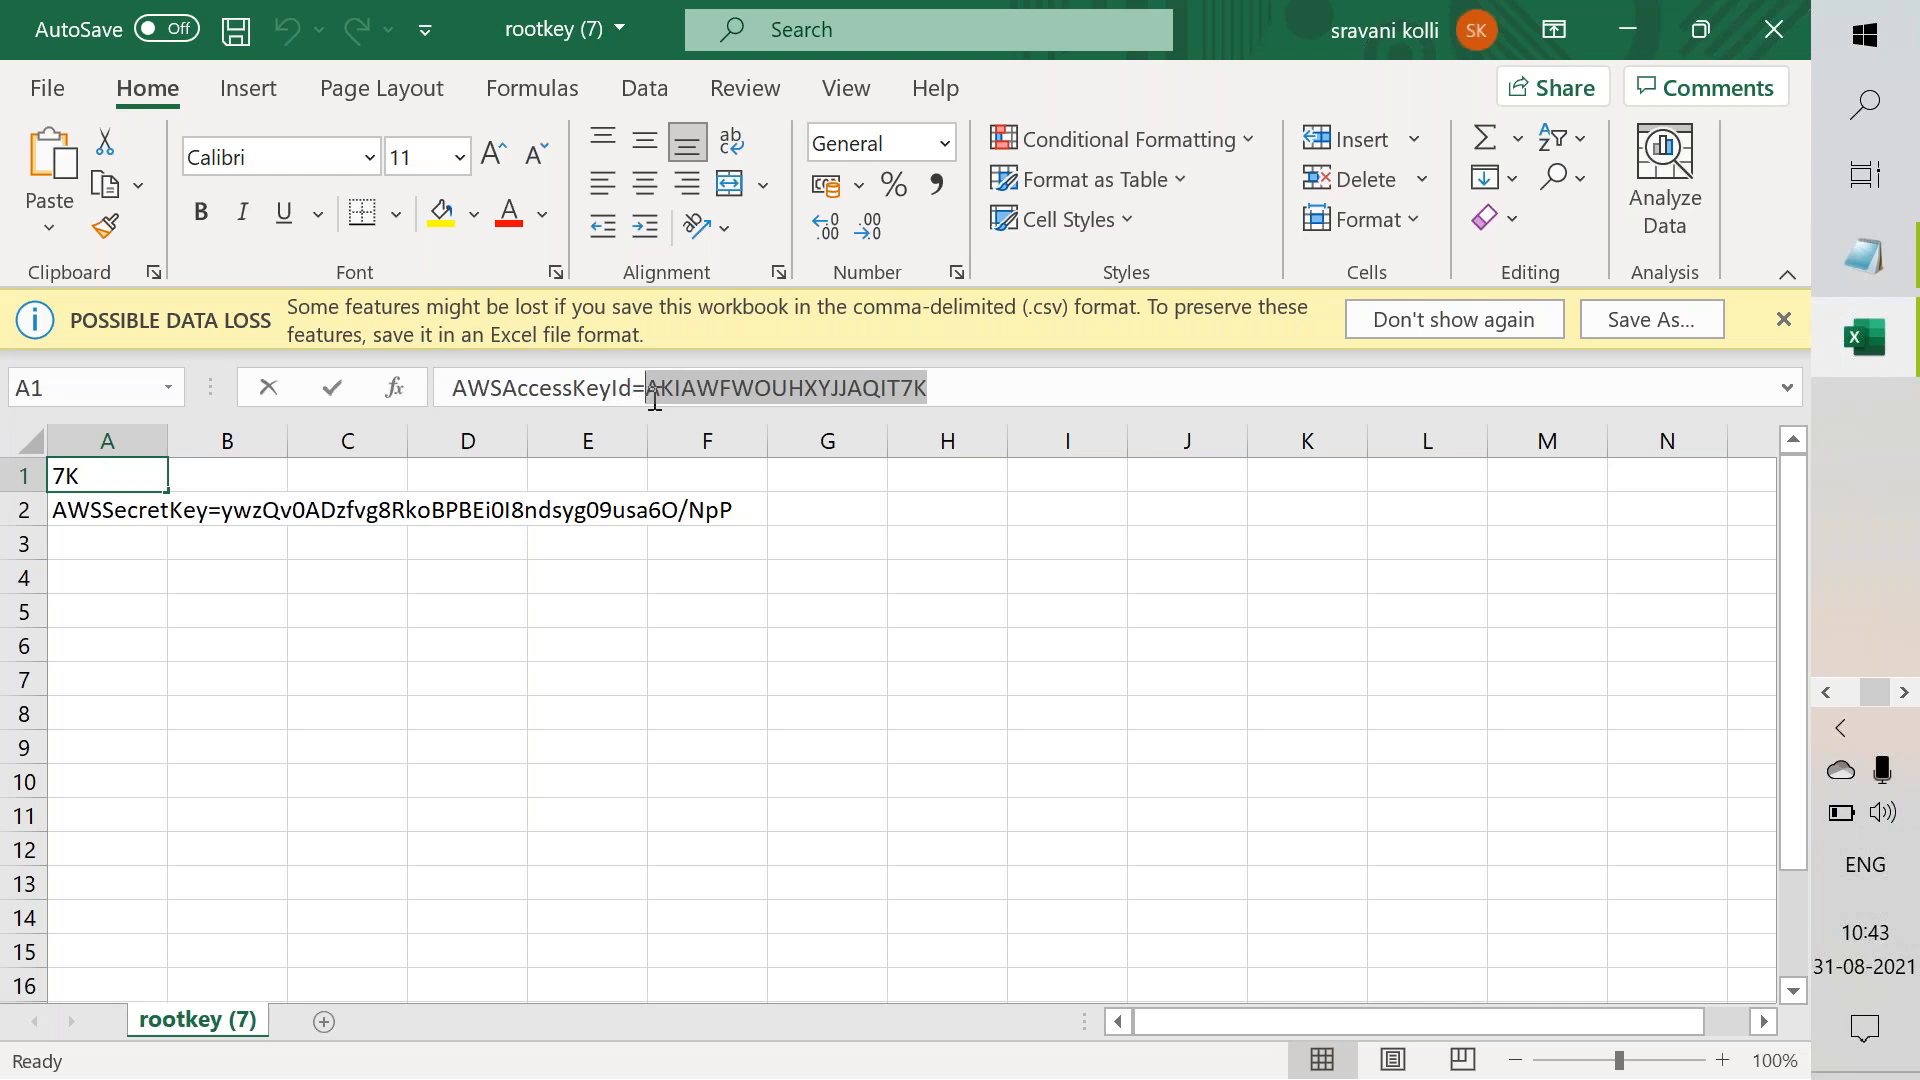
click(654, 397)
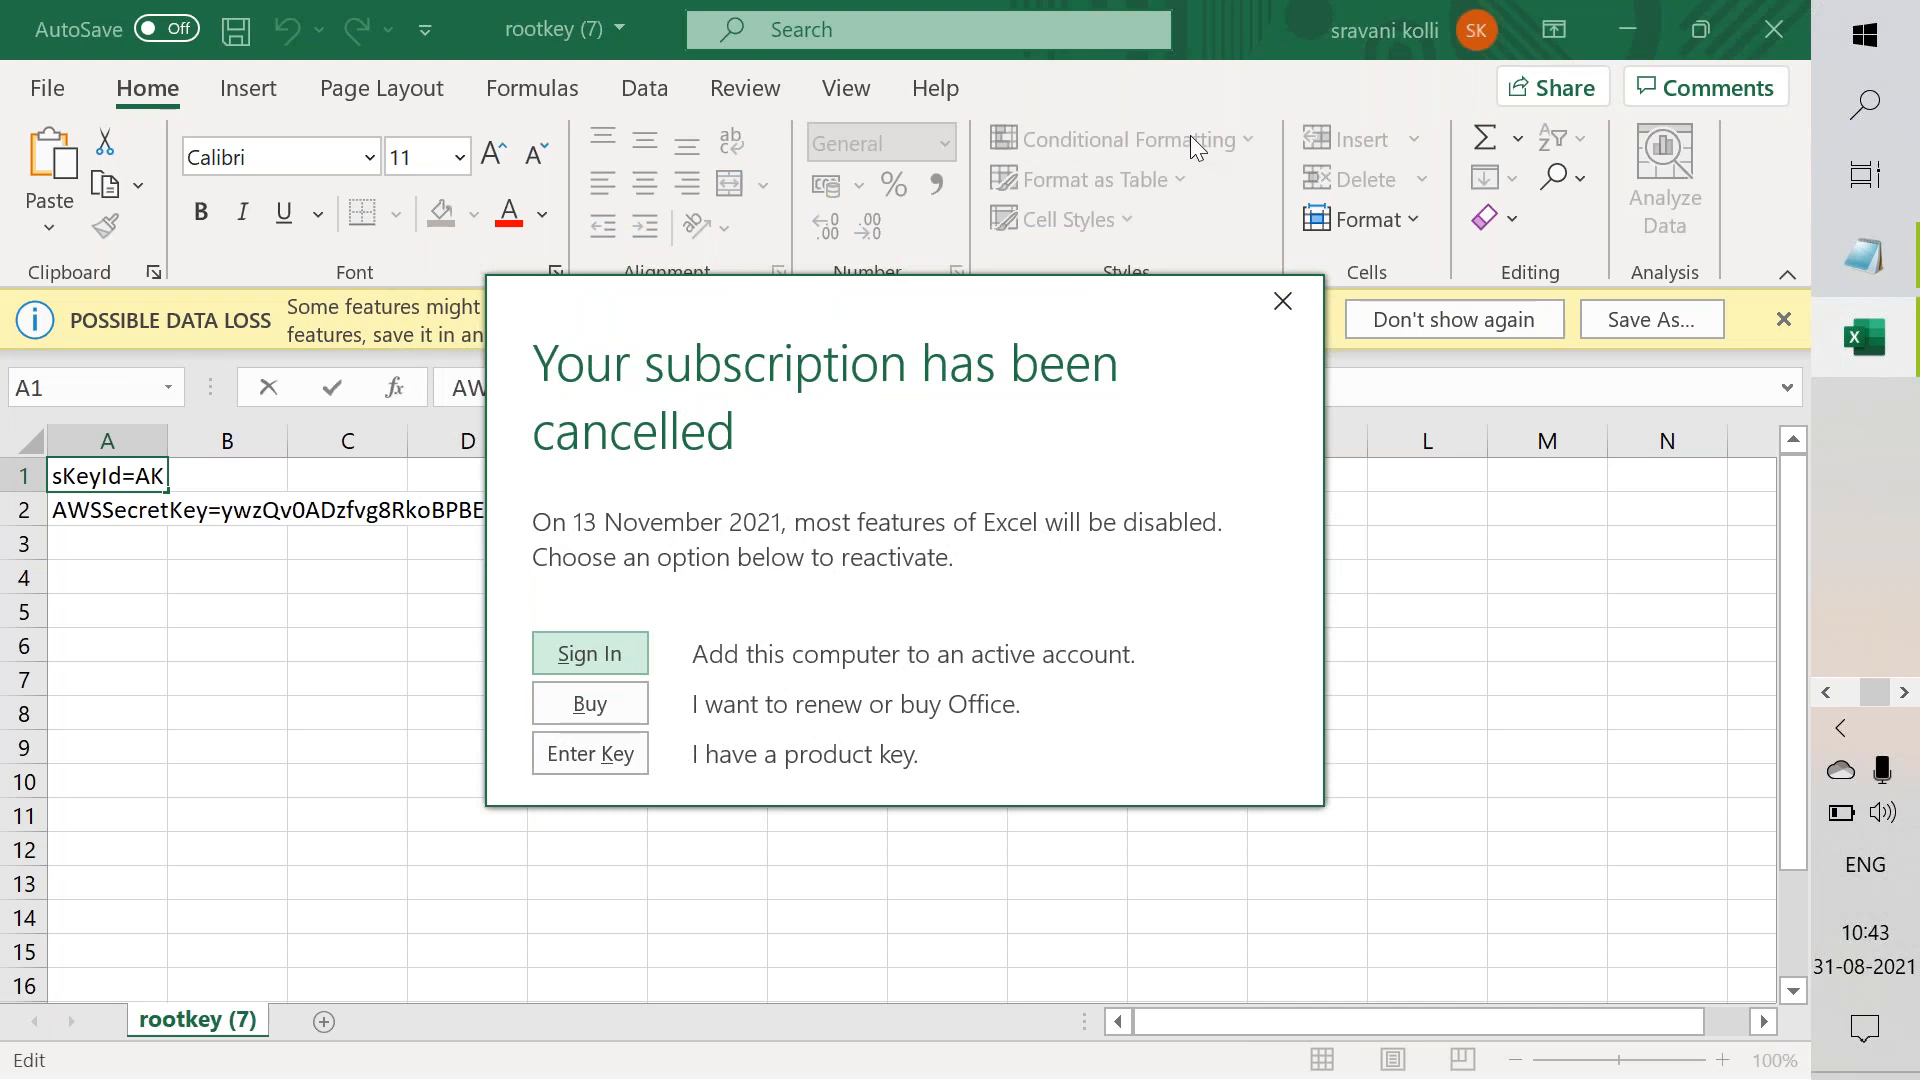
Step: Dismiss the Excel subscription notice and copy only the access key ID value from cell A1
key(alt+Tab)
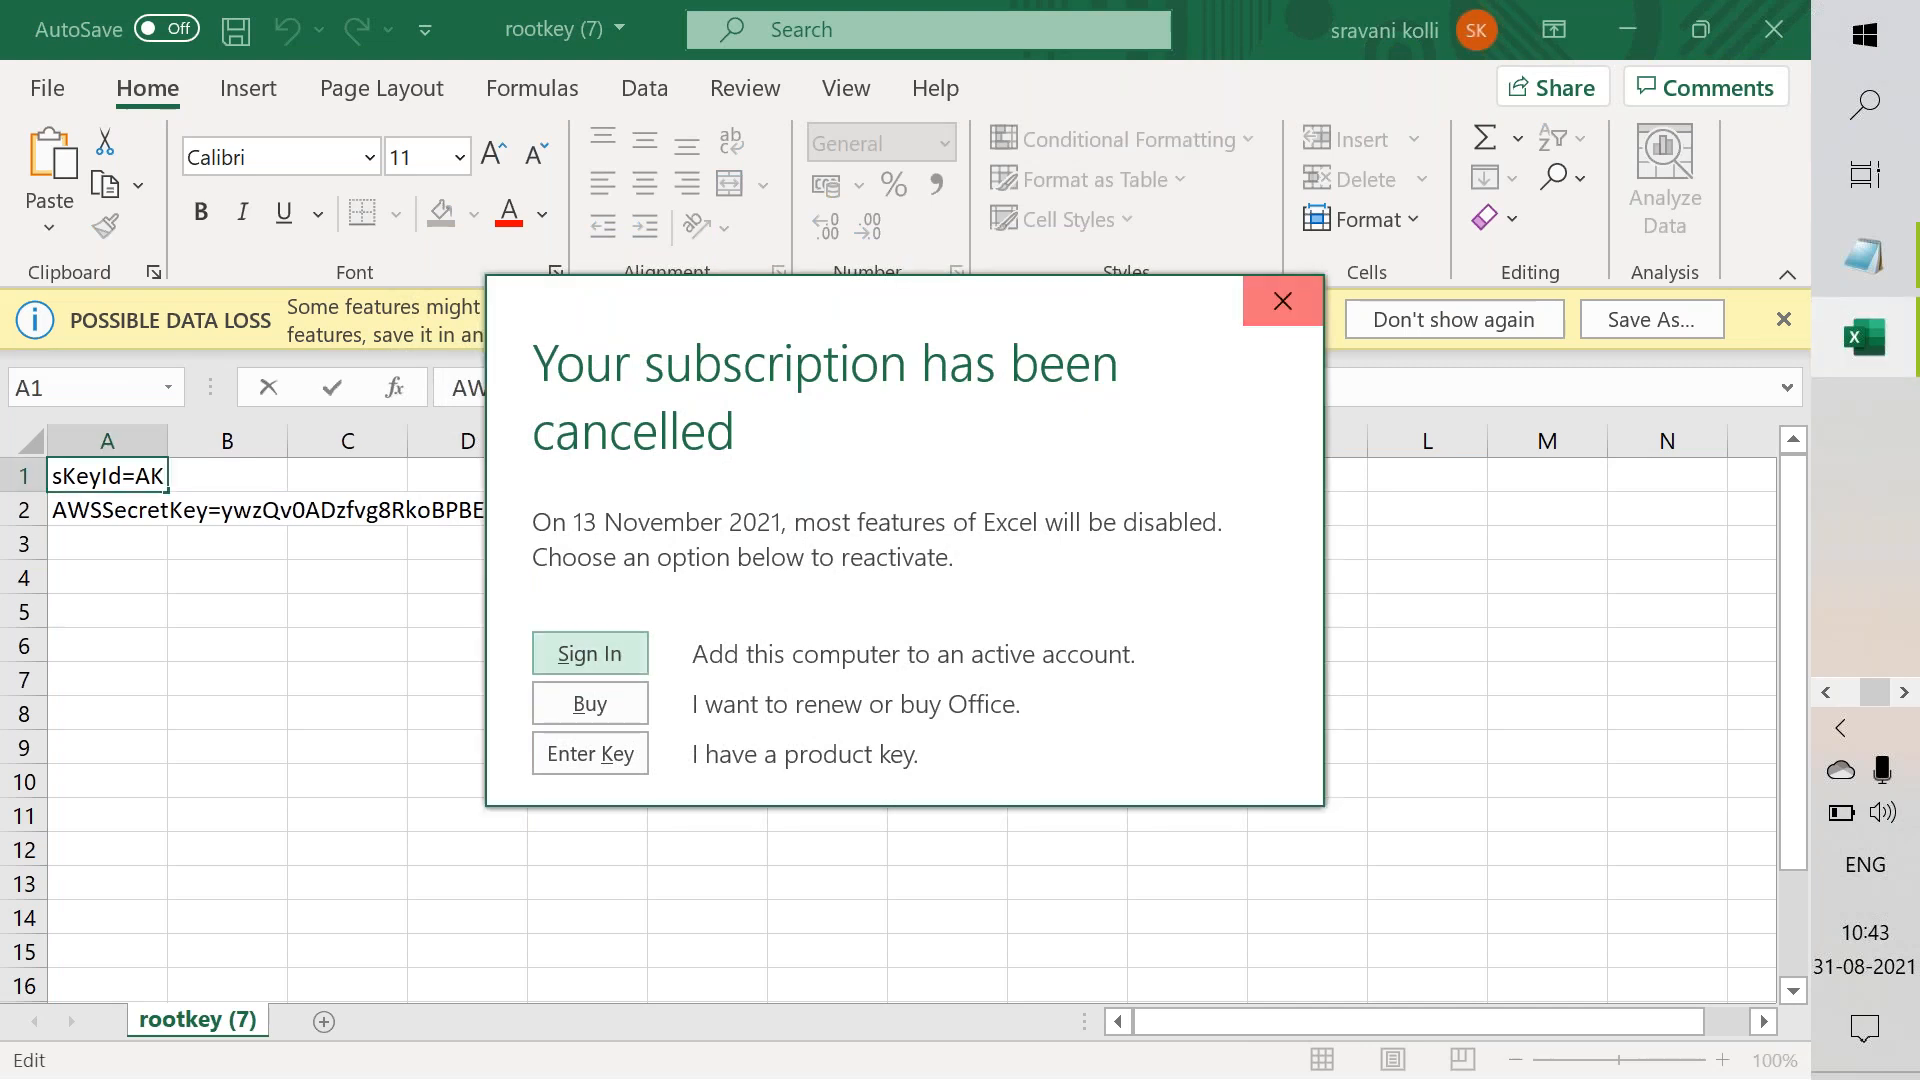
click(1292, 304)
click(926, 392)
key(shift+Left)
key(shift+Left)
key(shift+Left)
key(shift+Left)
key(shift+Left)
key(shift+Left)
key(shift+Left)
key(shift+Left)
key(shift+Left)
key(shift+Left)
key(shift+Left)
key(shift+Left)
key(shift+Left)
key(shift+Left)
key(shift+Left)
key(shift+Left)
key(shift+Left)
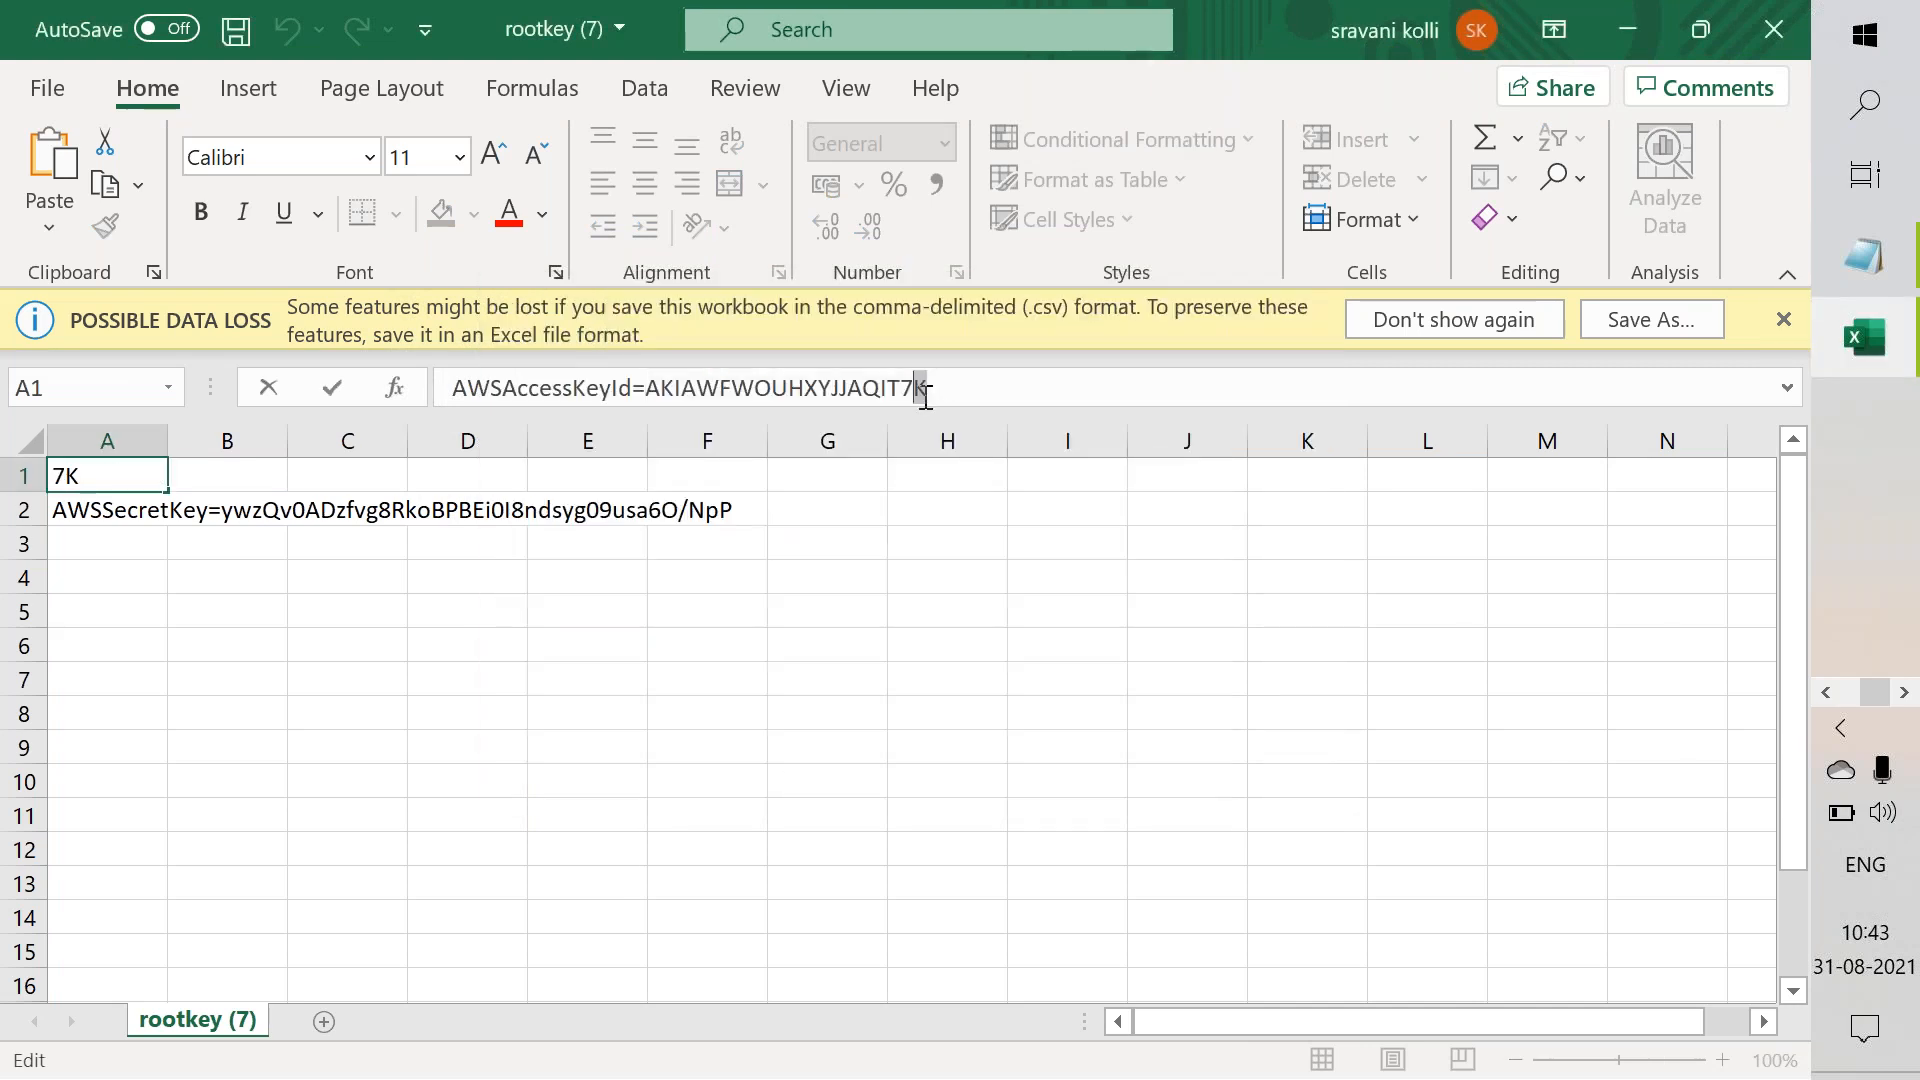
key(shift+Left)
key(shift+Left)
key(shift+Left)
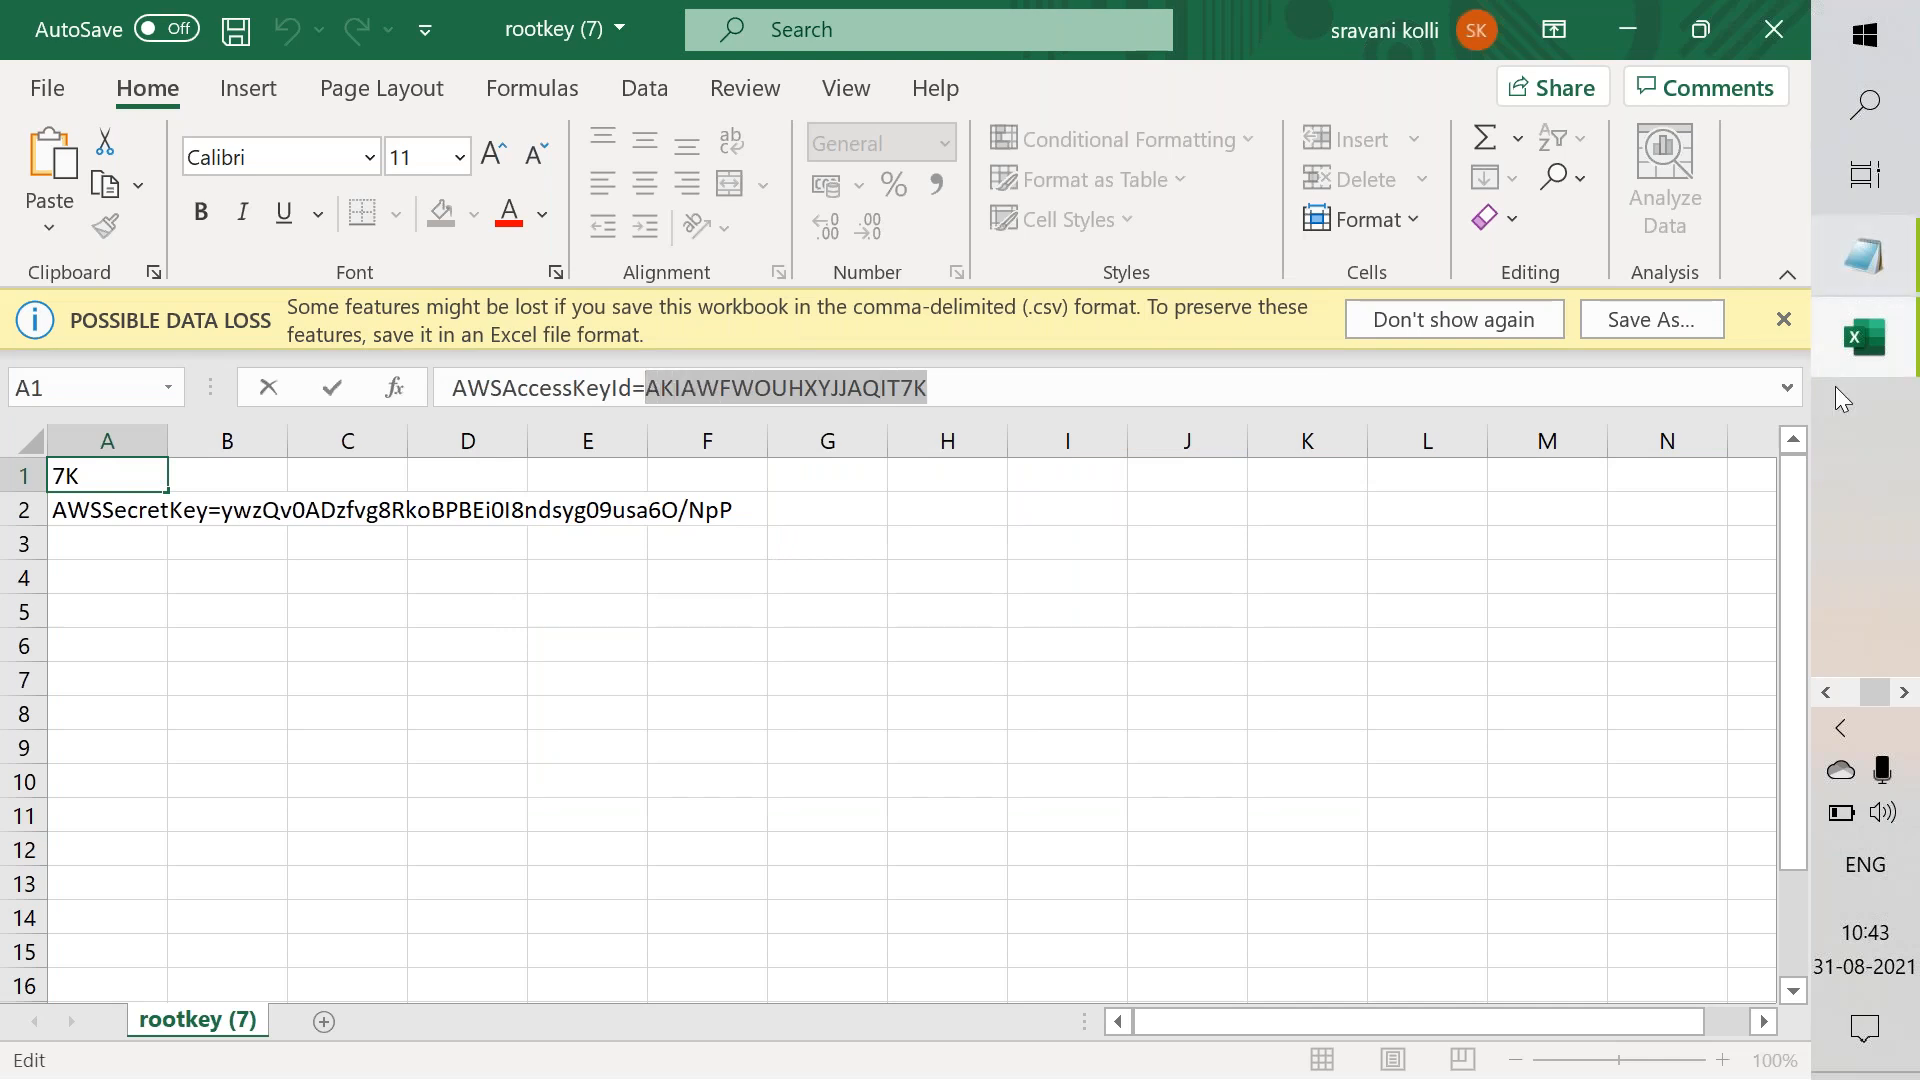
Step: Switch to the PuTTY terminal and paste the copied access key ID at the AWS Access Key ID prompt
click(1826, 692)
click(1862, 585)
right_click(1153, 400)
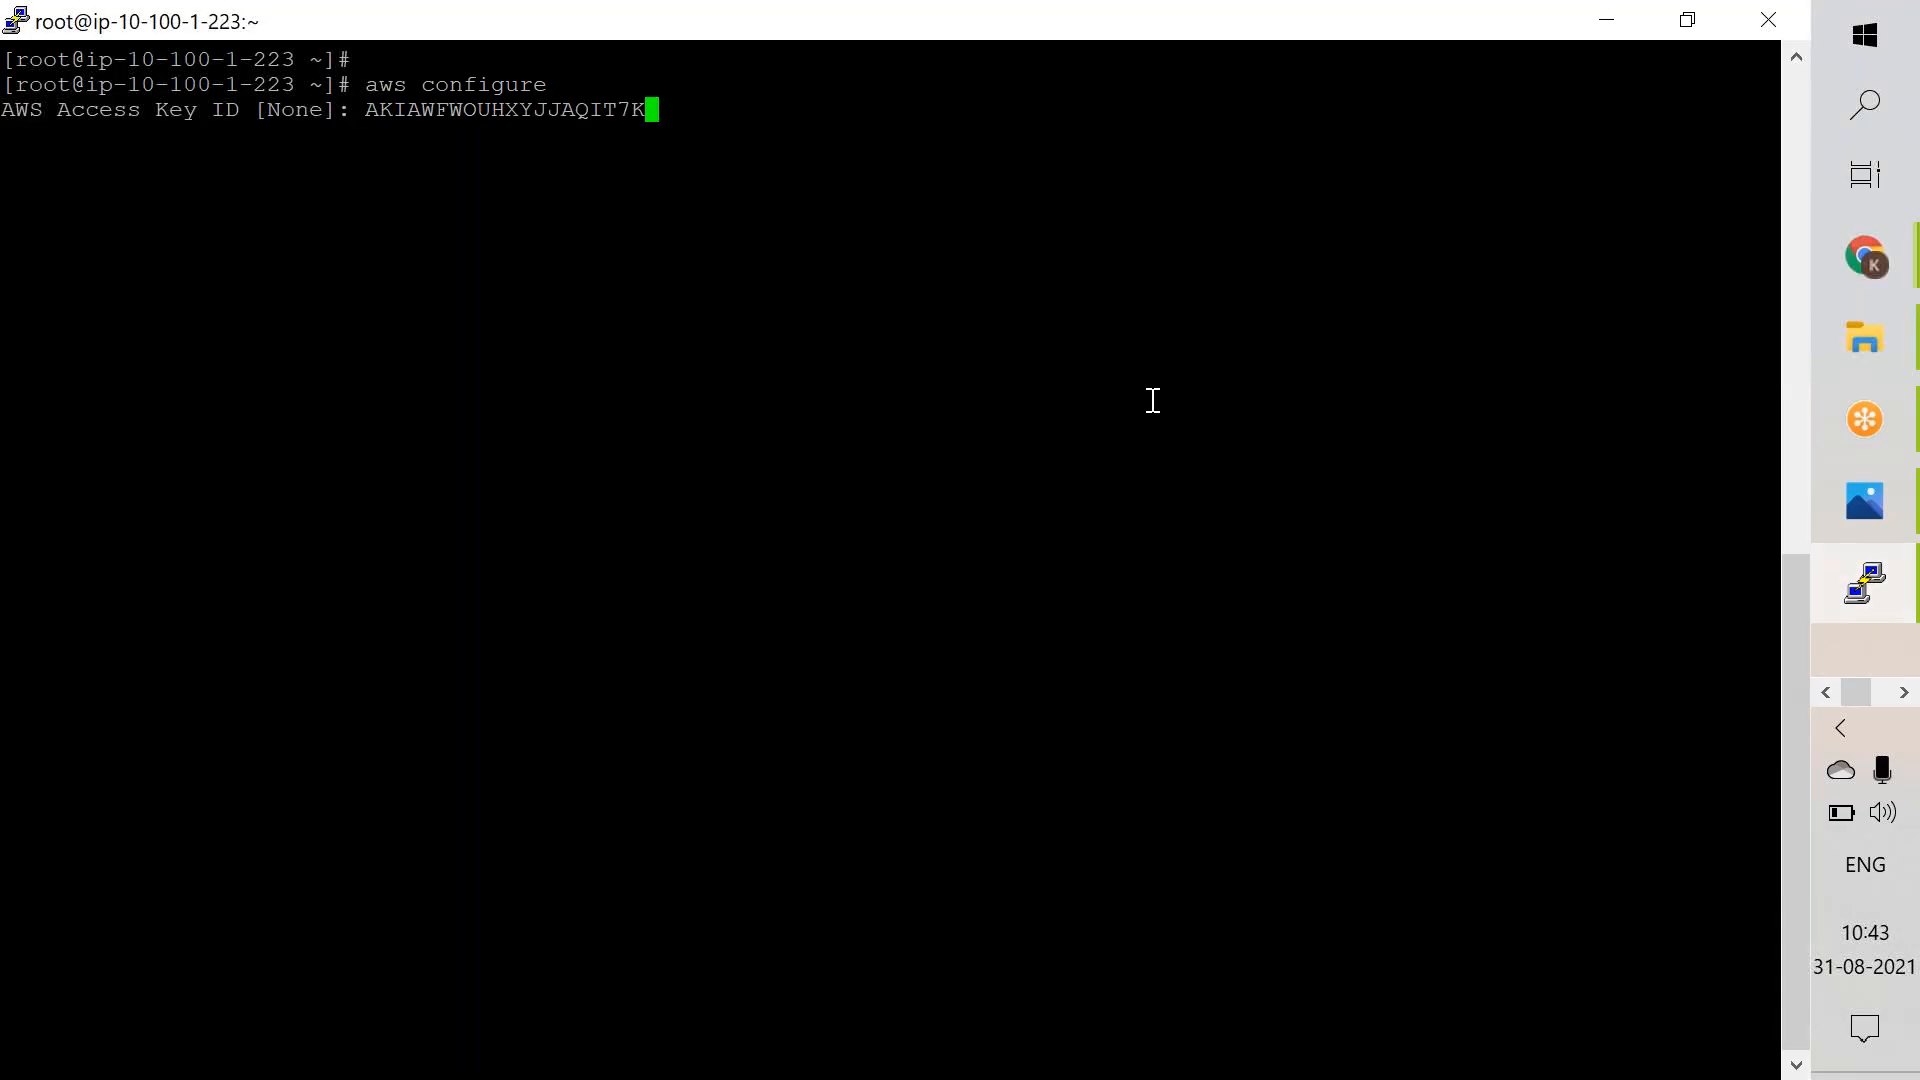
key(Return)
Step: Copy the secret key value from cell A2 in Excel and submit it at the terminal's AWS Secret Access Key prompt
click(1900, 285)
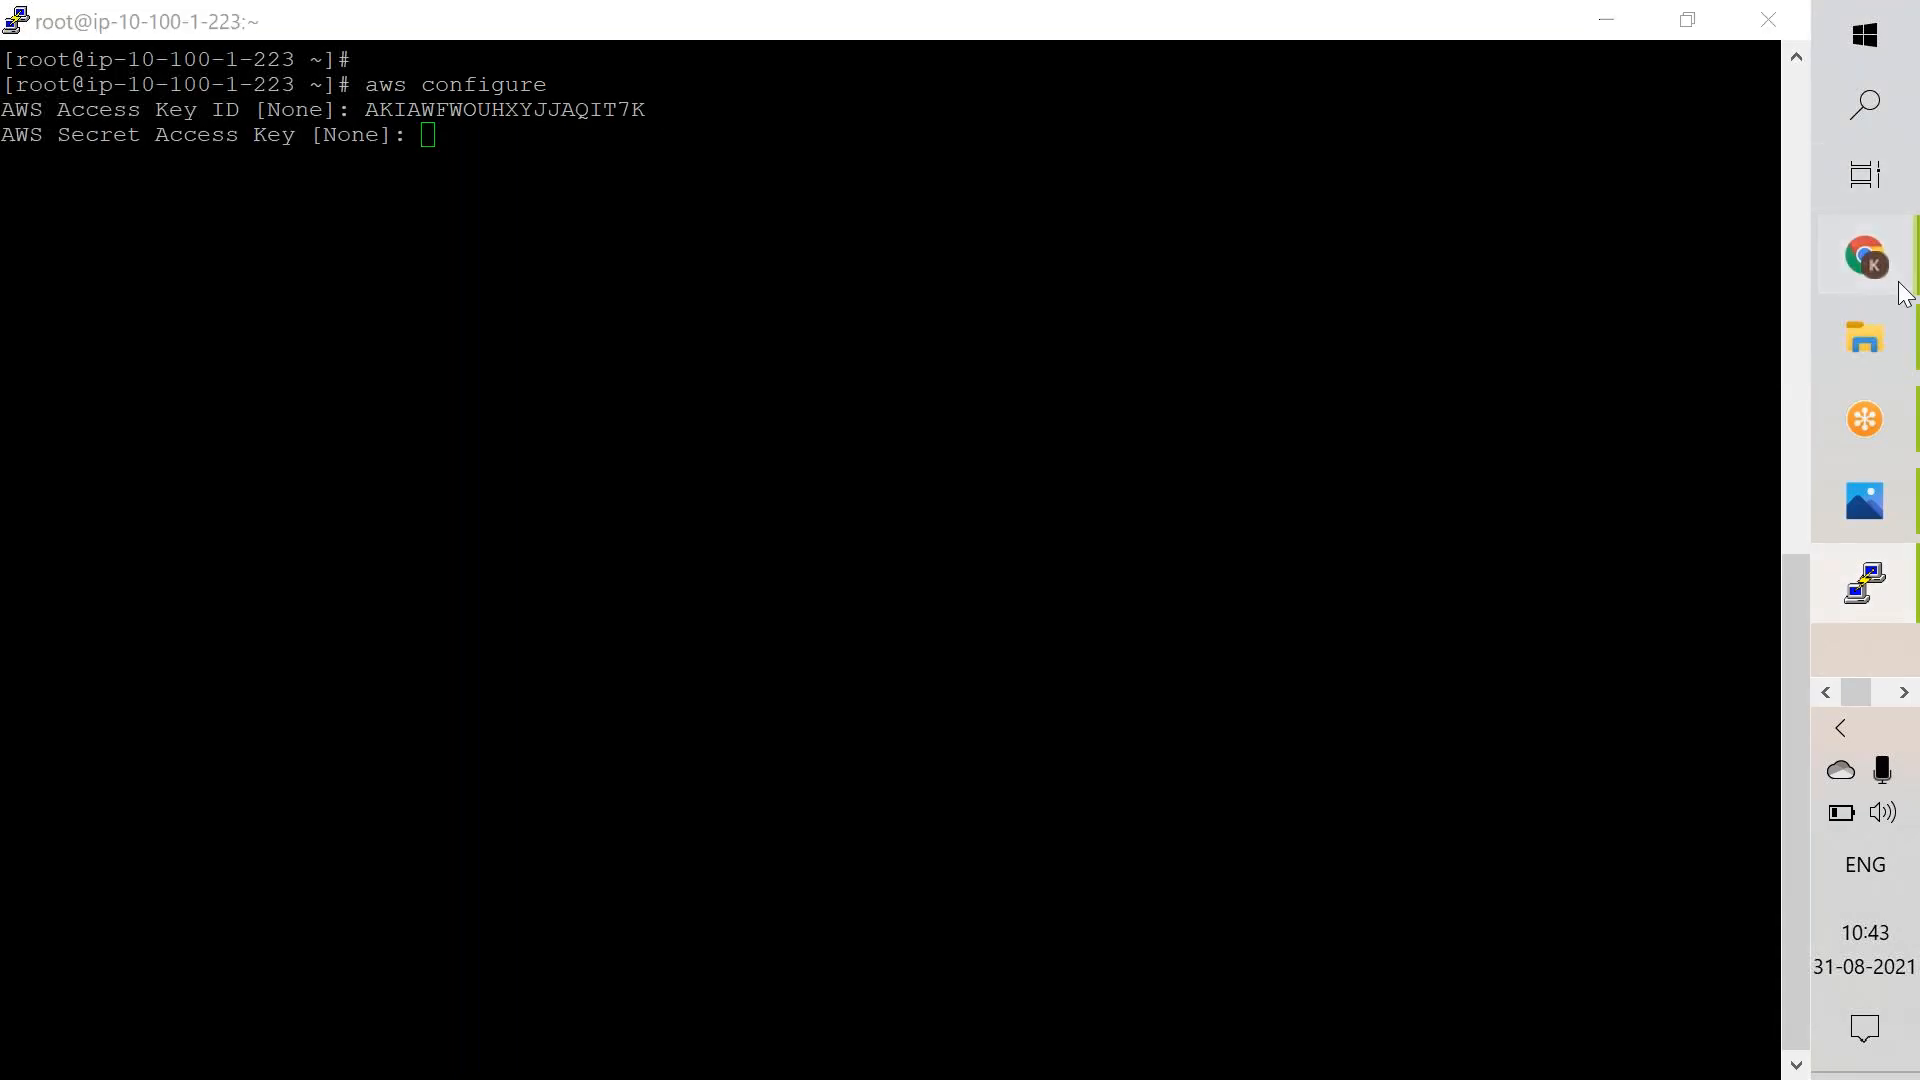
mouse_move(1680, 430)
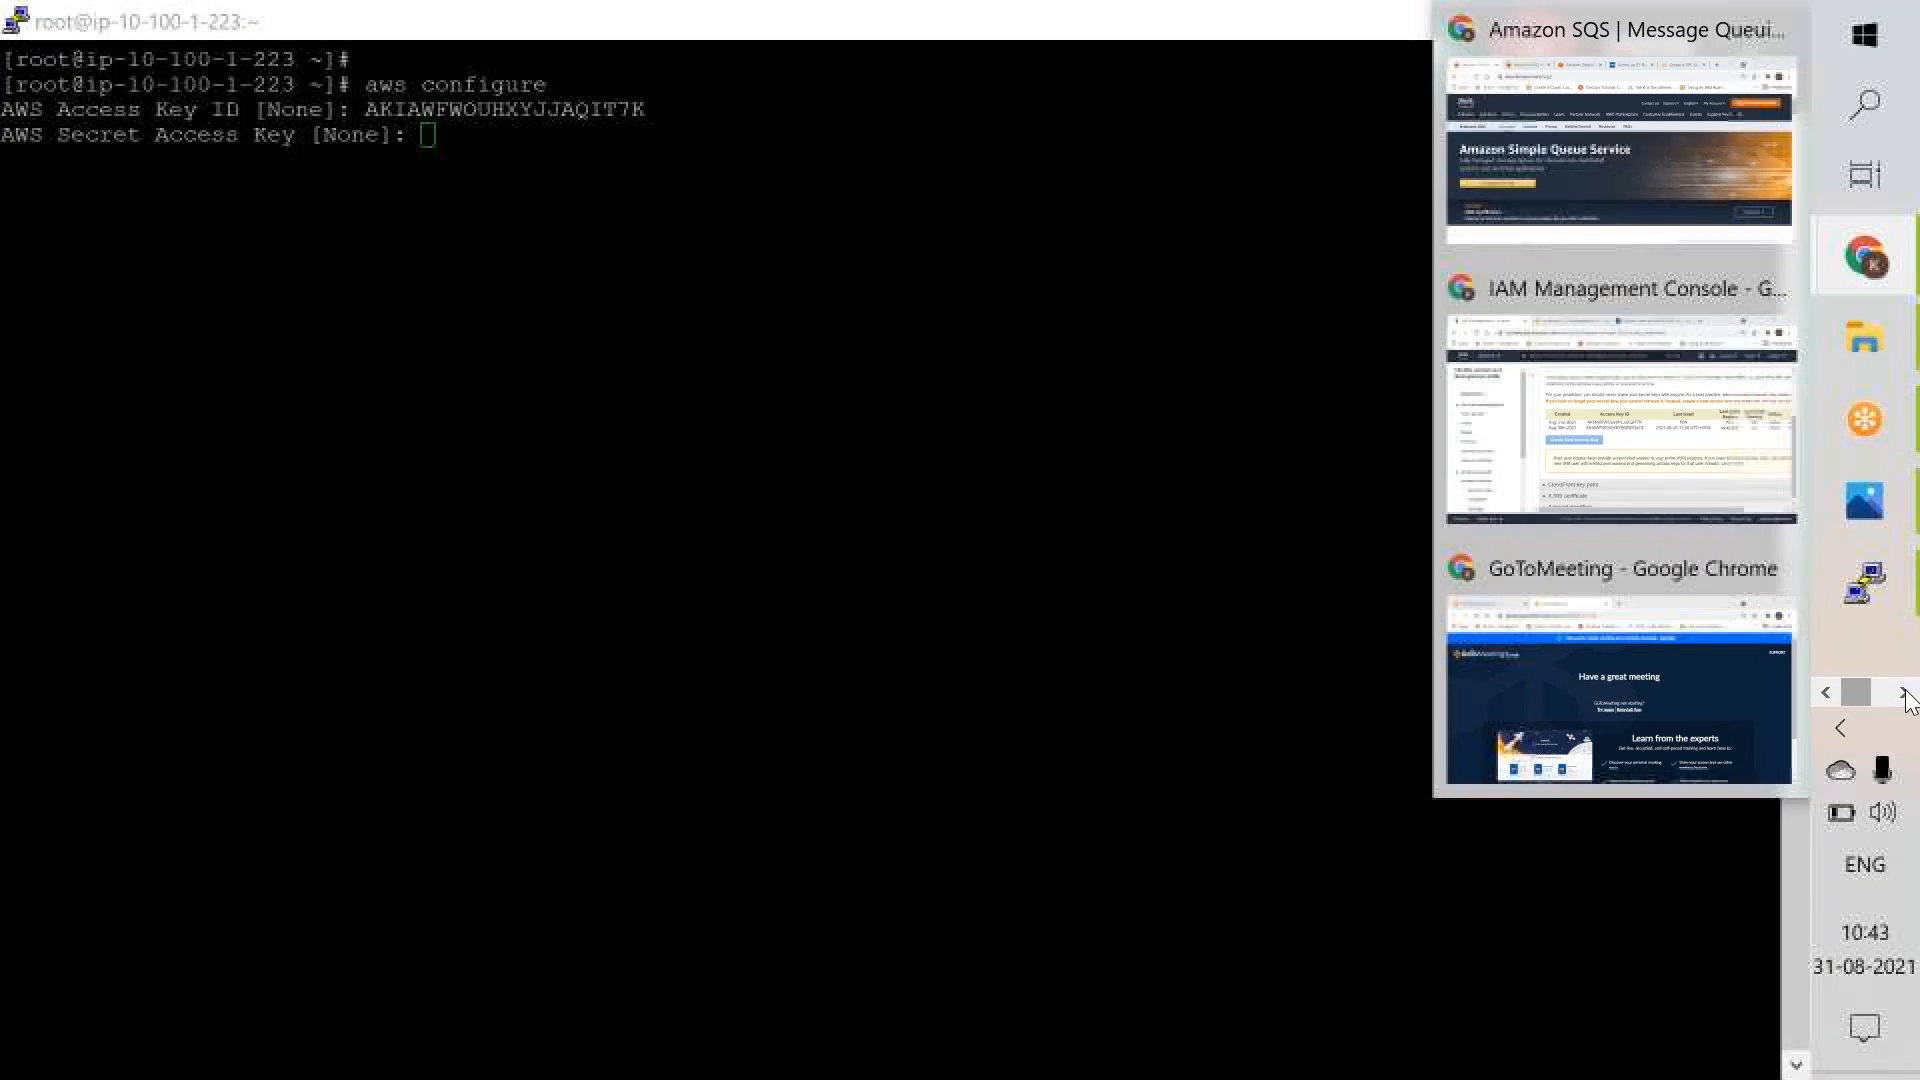
click(1903, 693)
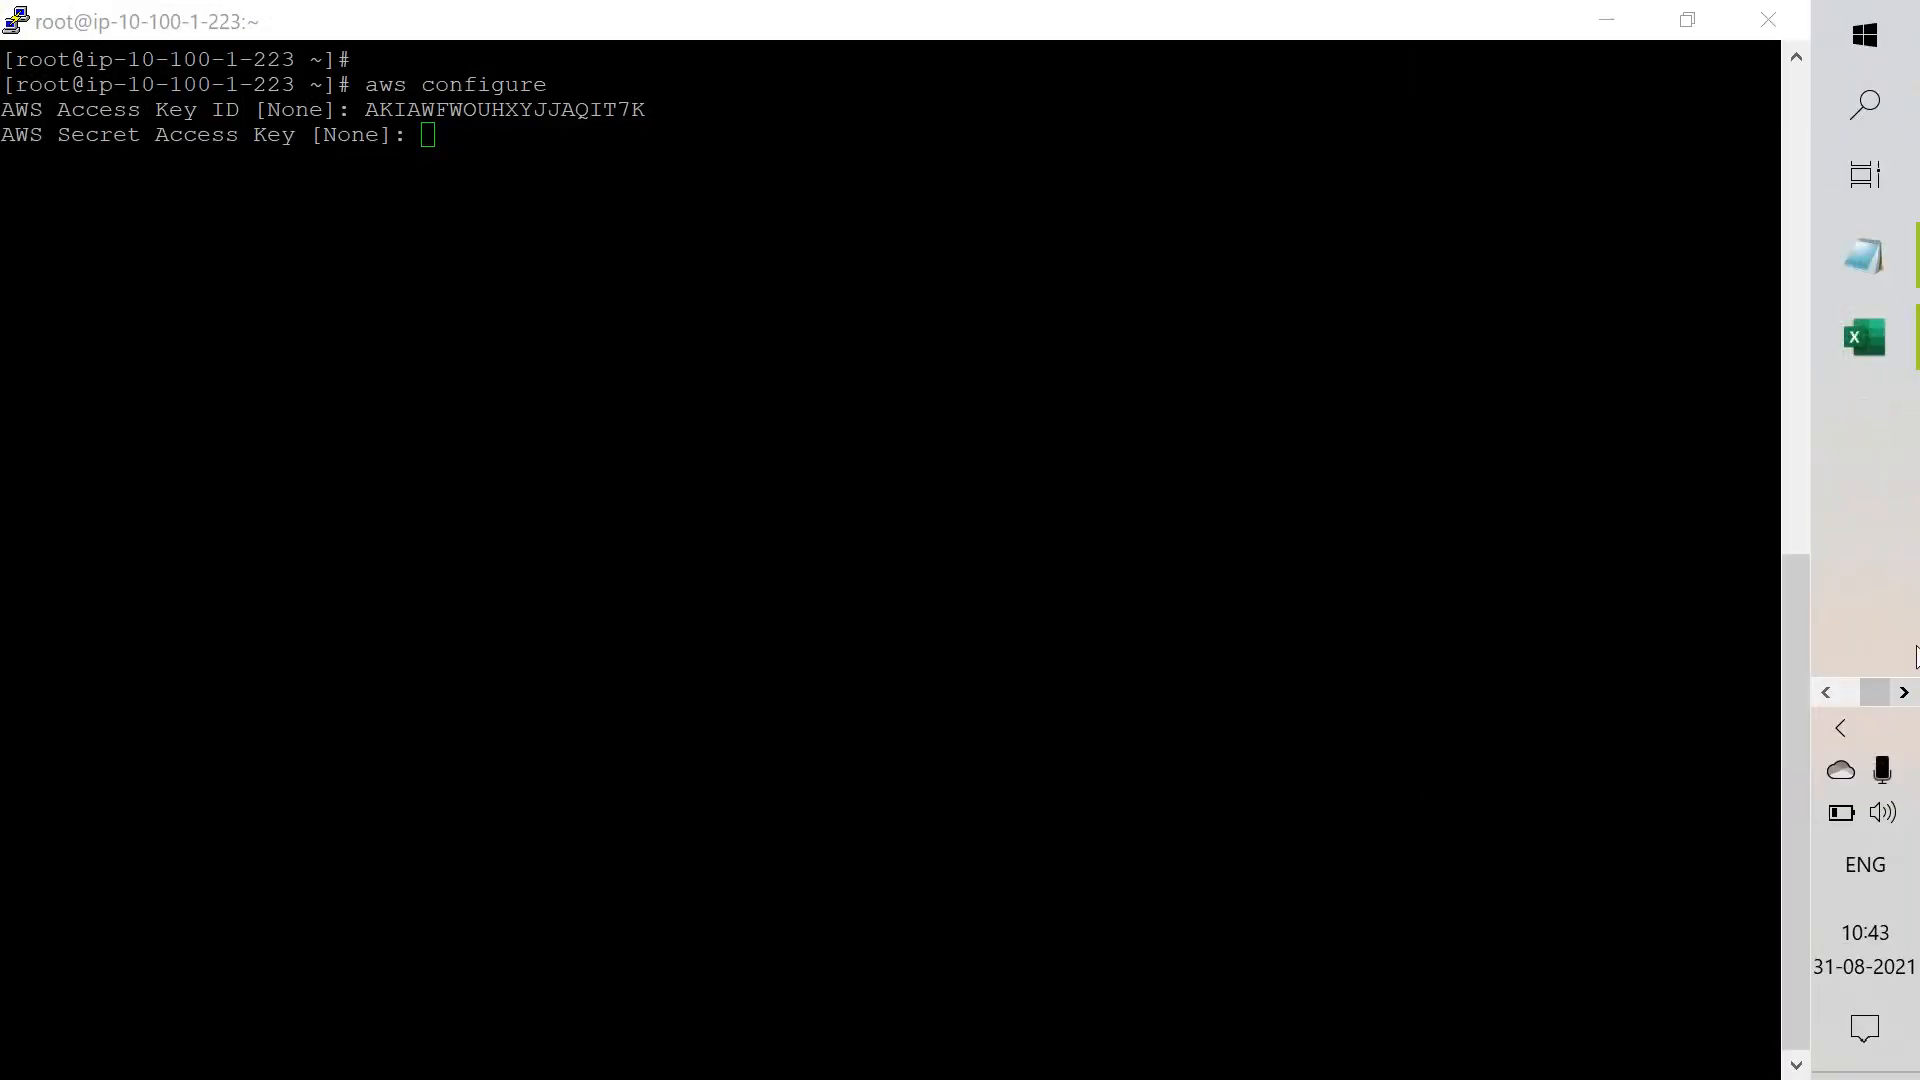
click(1866, 338)
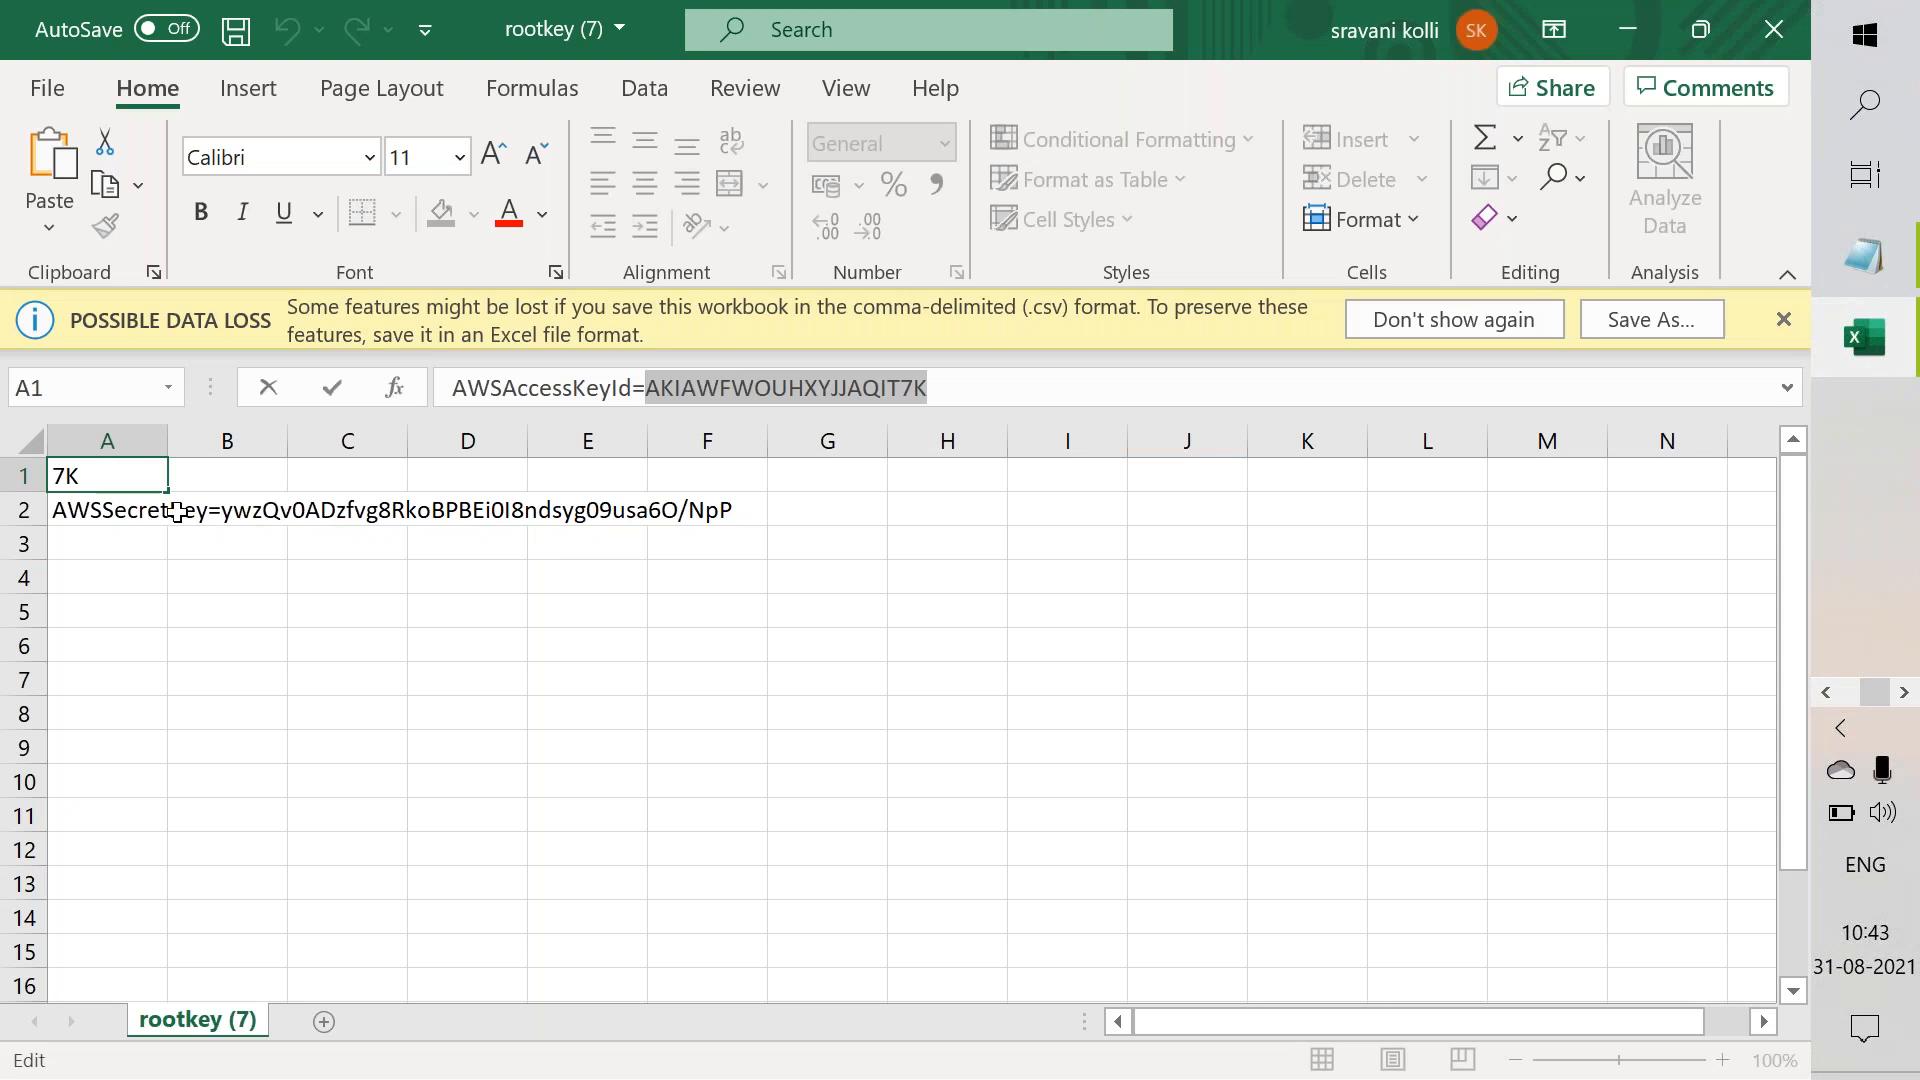
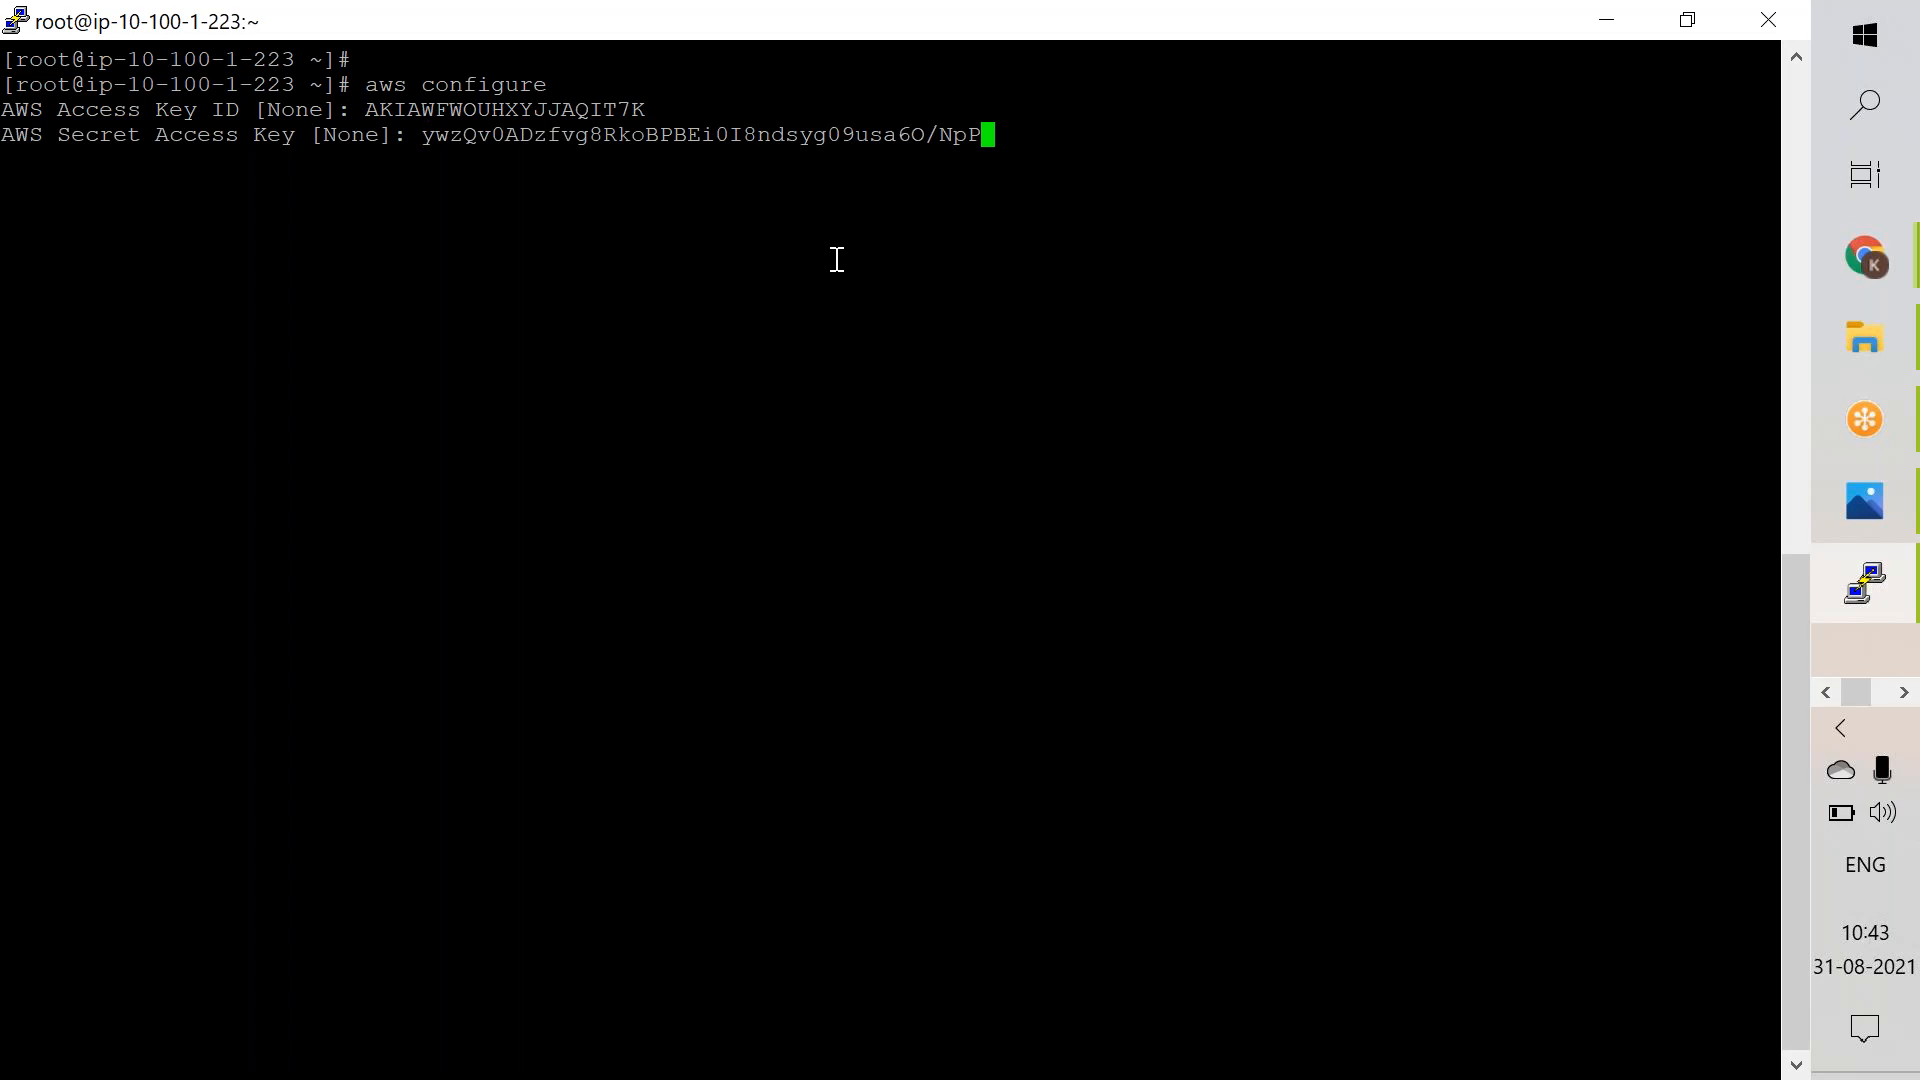
key(Return)
Step: Set the AWS CLI default region to us-east-2 and the default output format to json
text(us-eas)
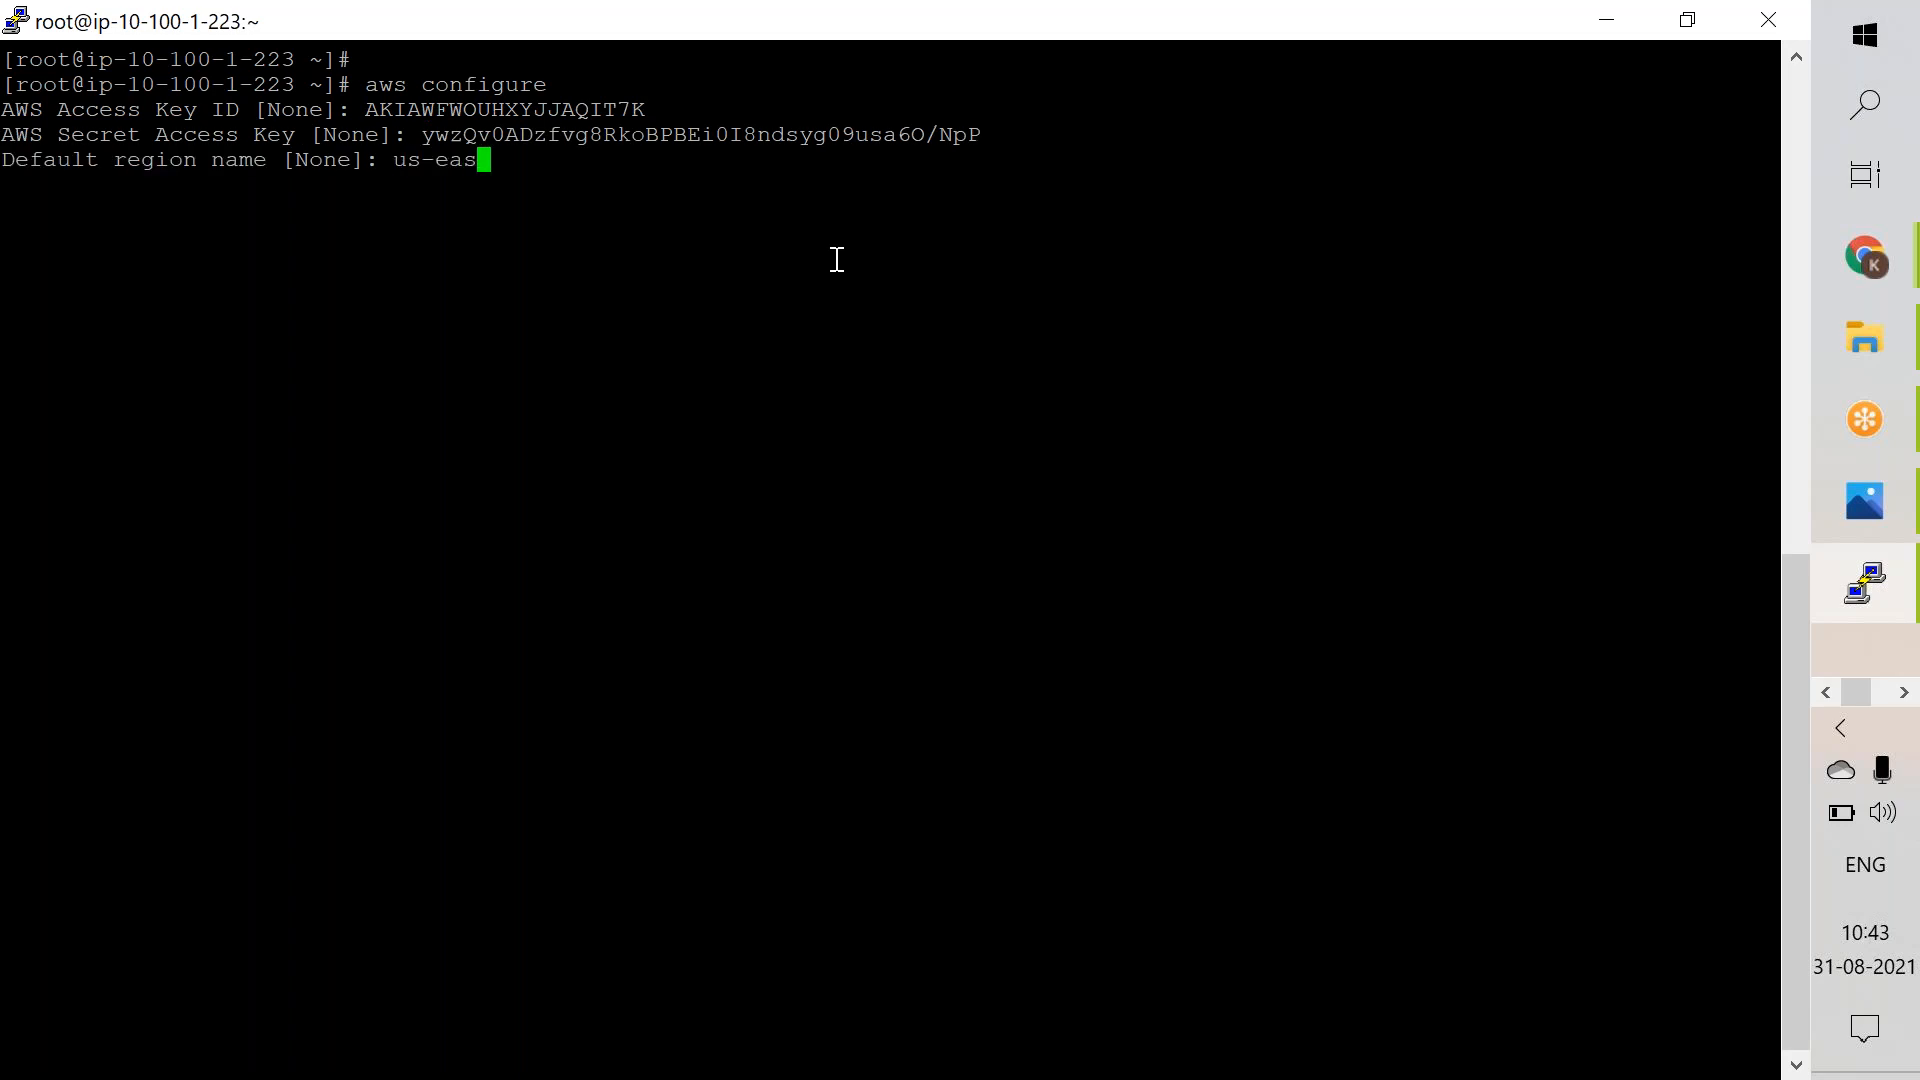
text(t-2)
key(Return)
text(js)
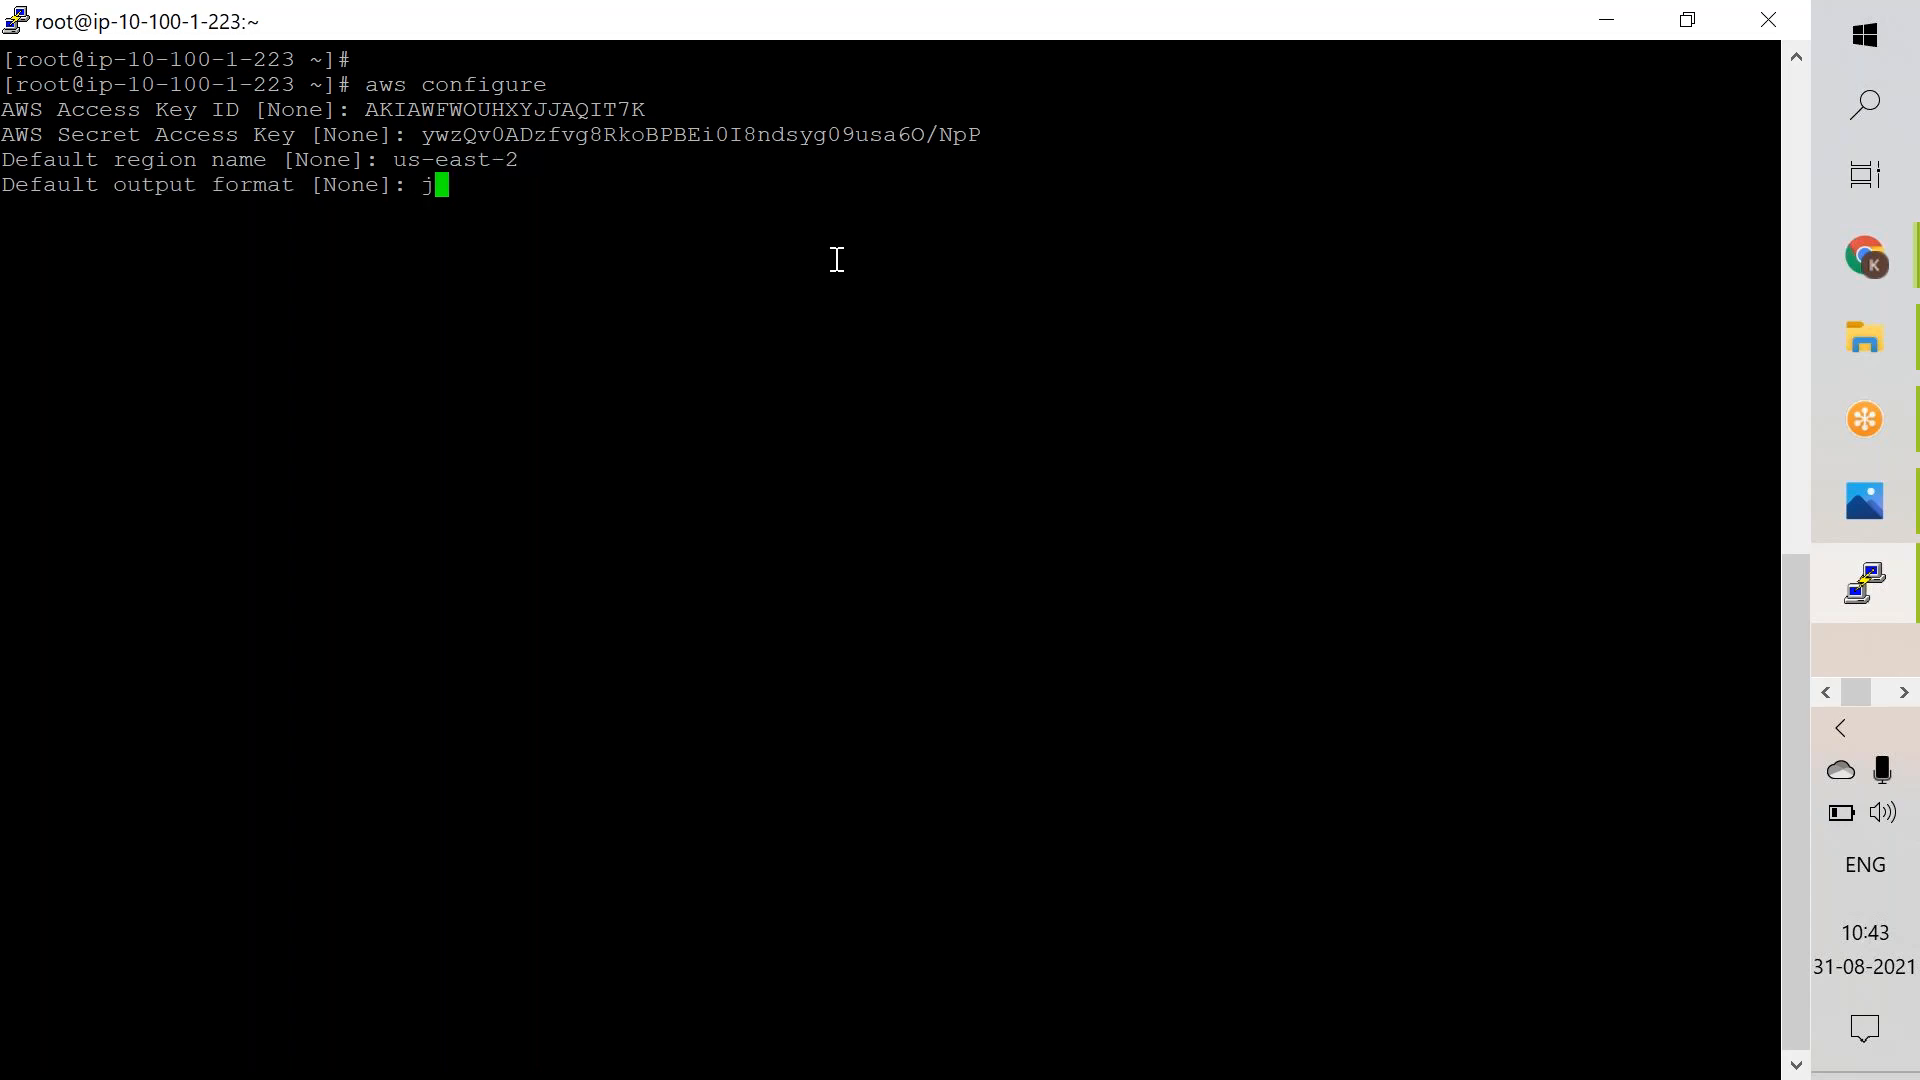
text(on)
key(Return)
Step: Try to list the S3 buckets from the private instance with aws s3 ls
text(aws s)
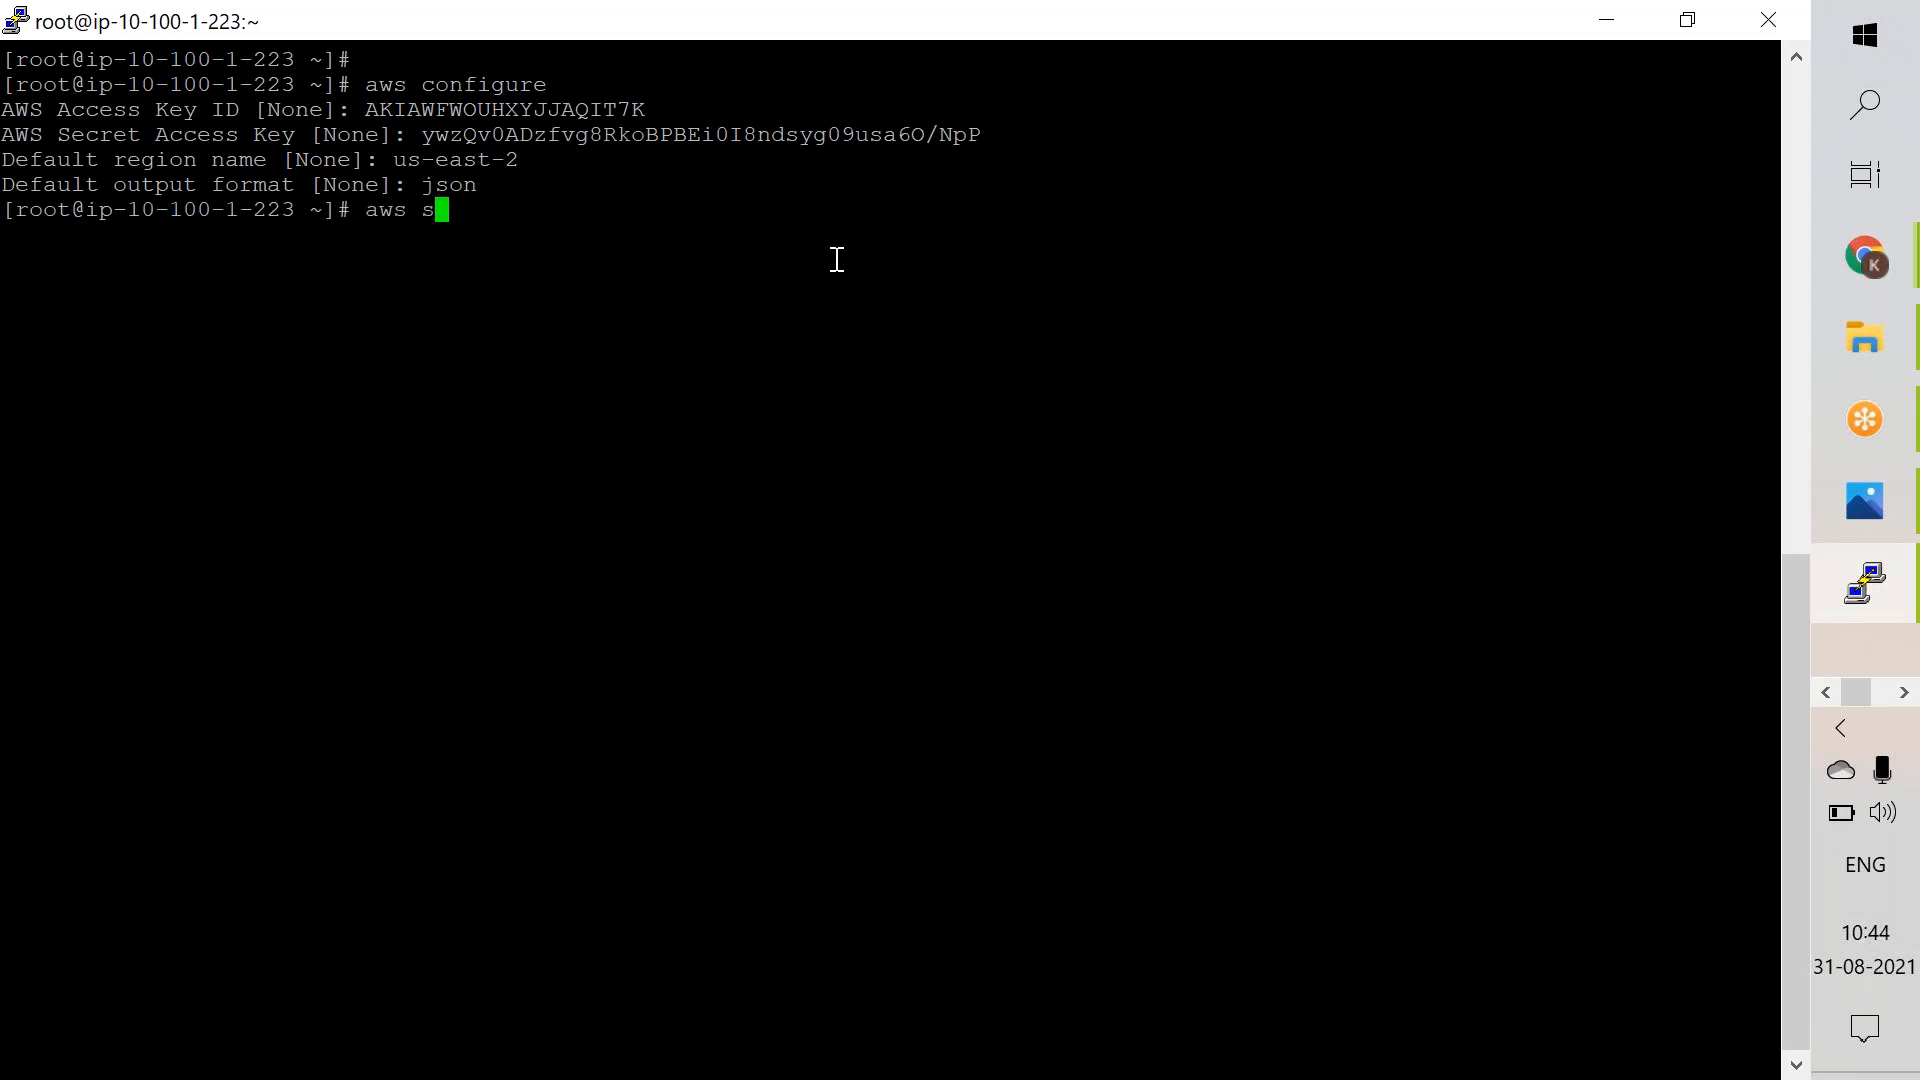
text(3 ls)
key(Return)
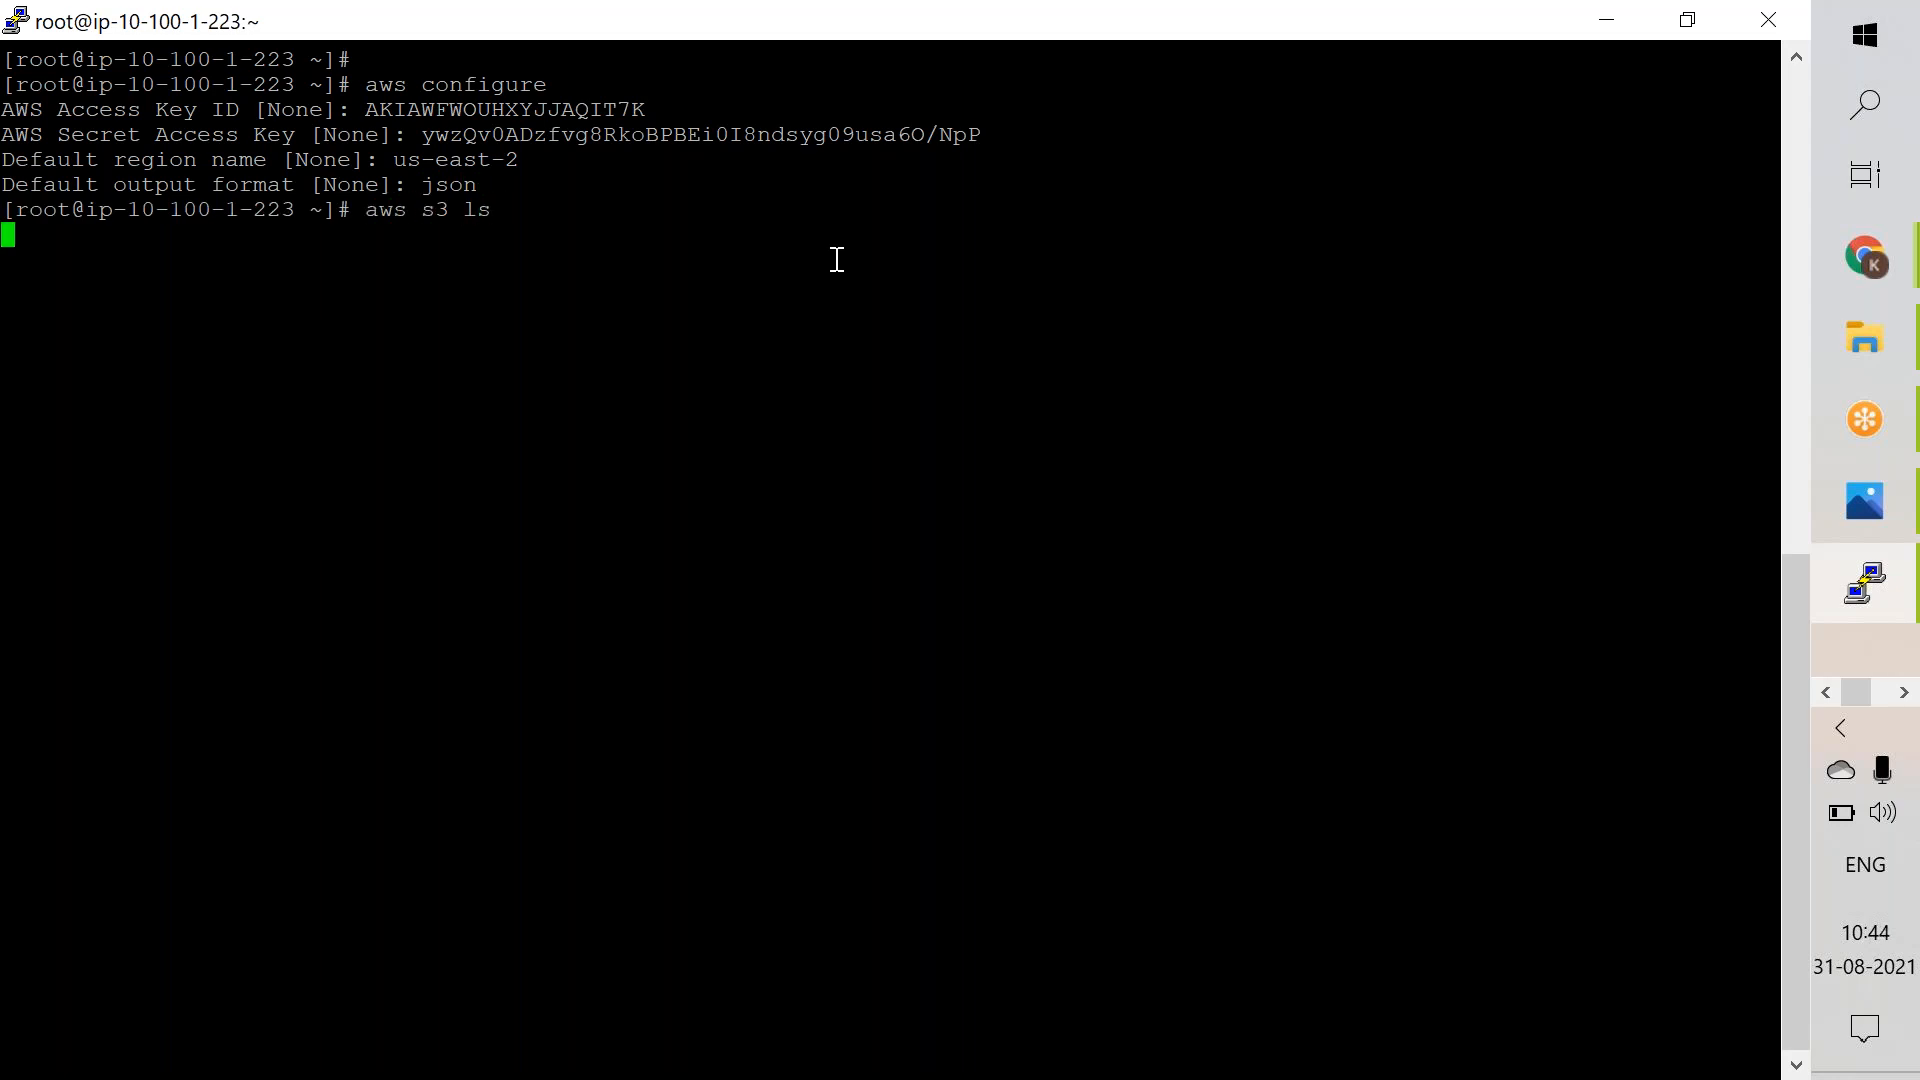
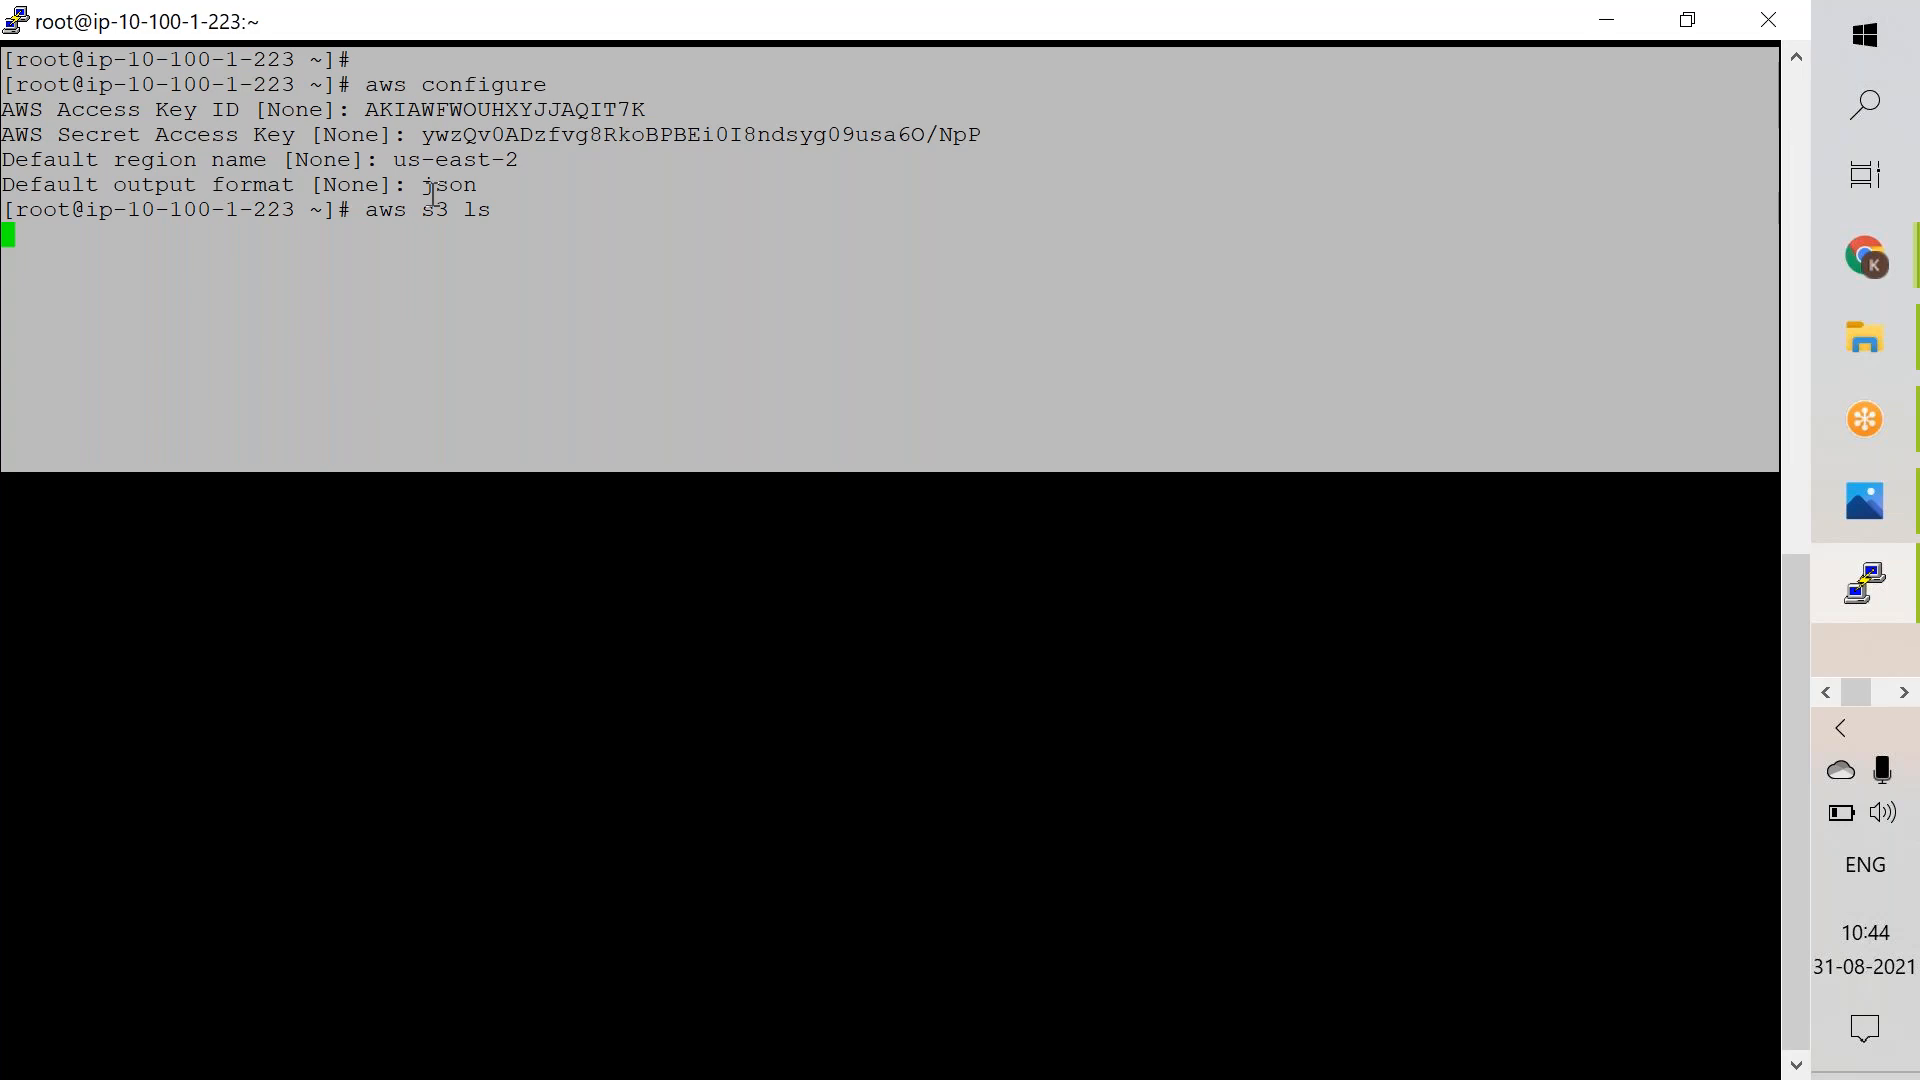
double_click(200, 213)
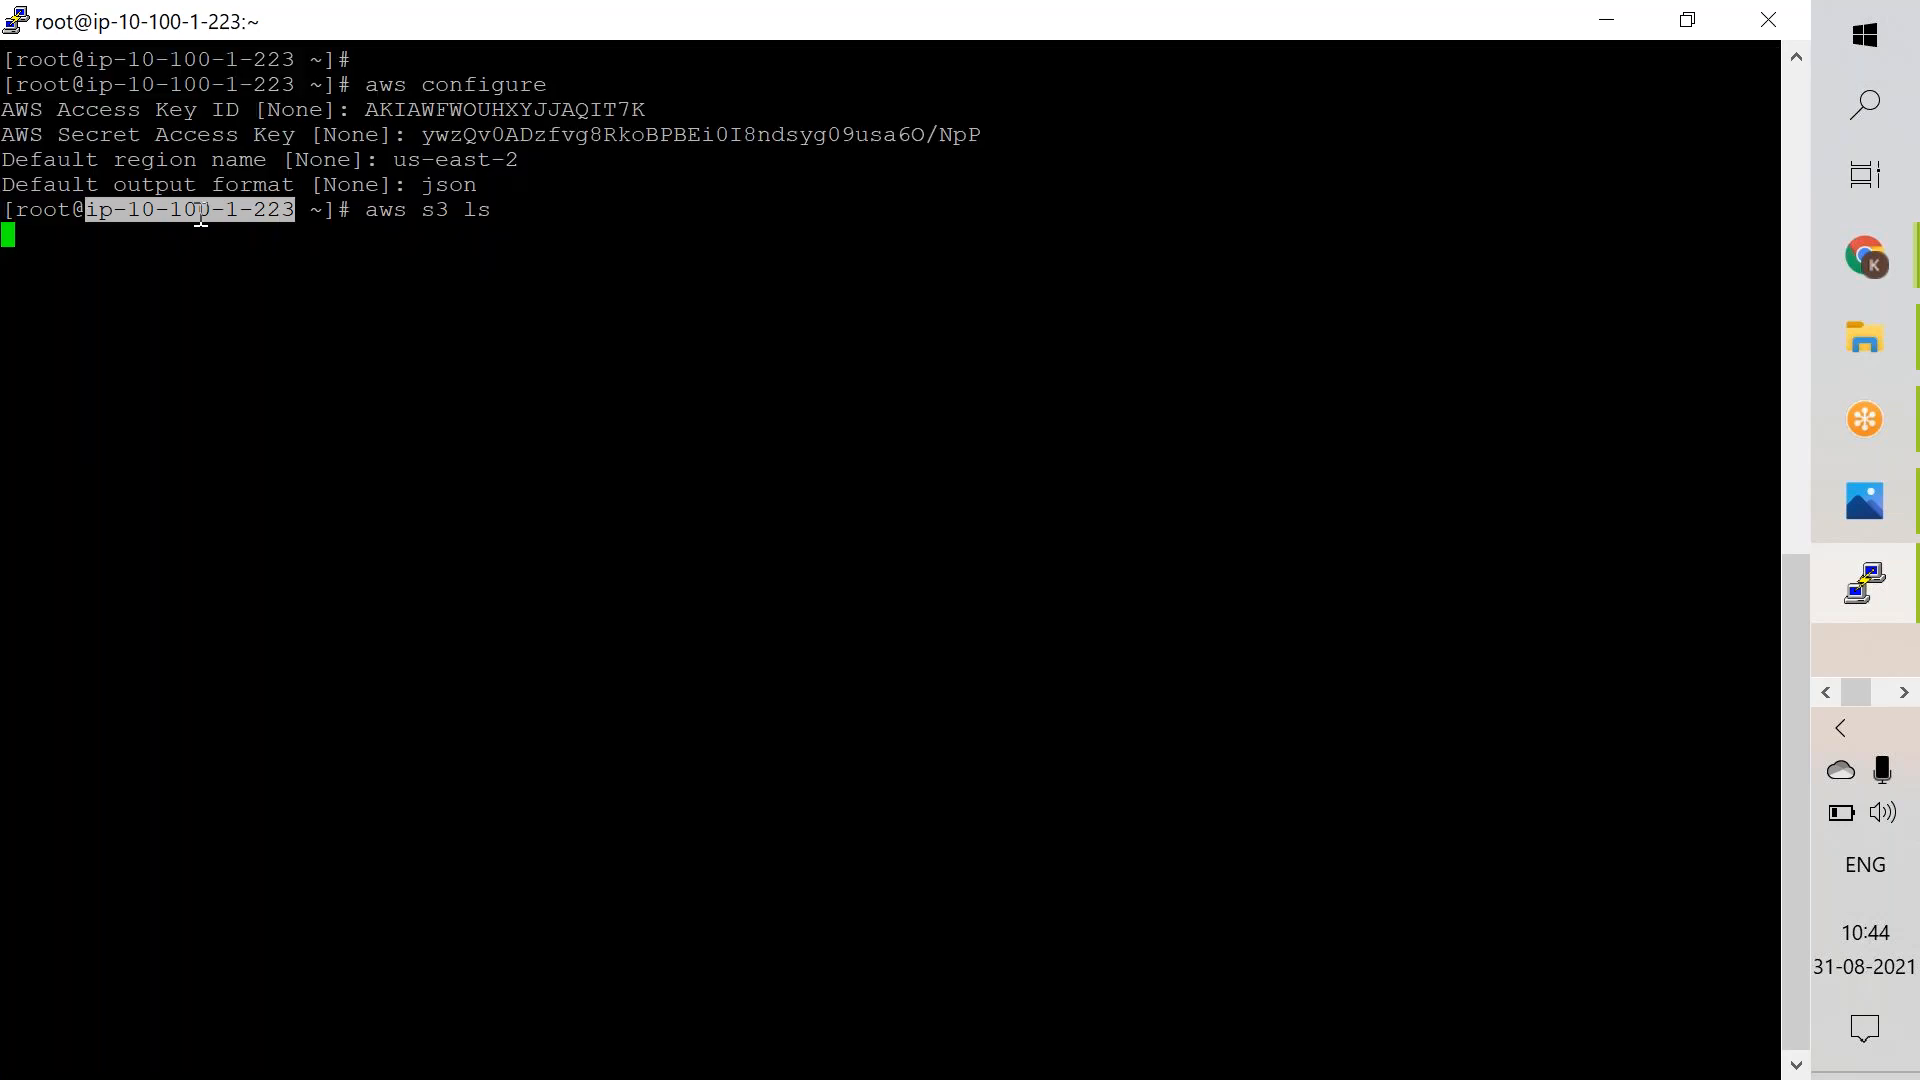
click(200, 214)
double_click(201, 214)
double_click(435, 213)
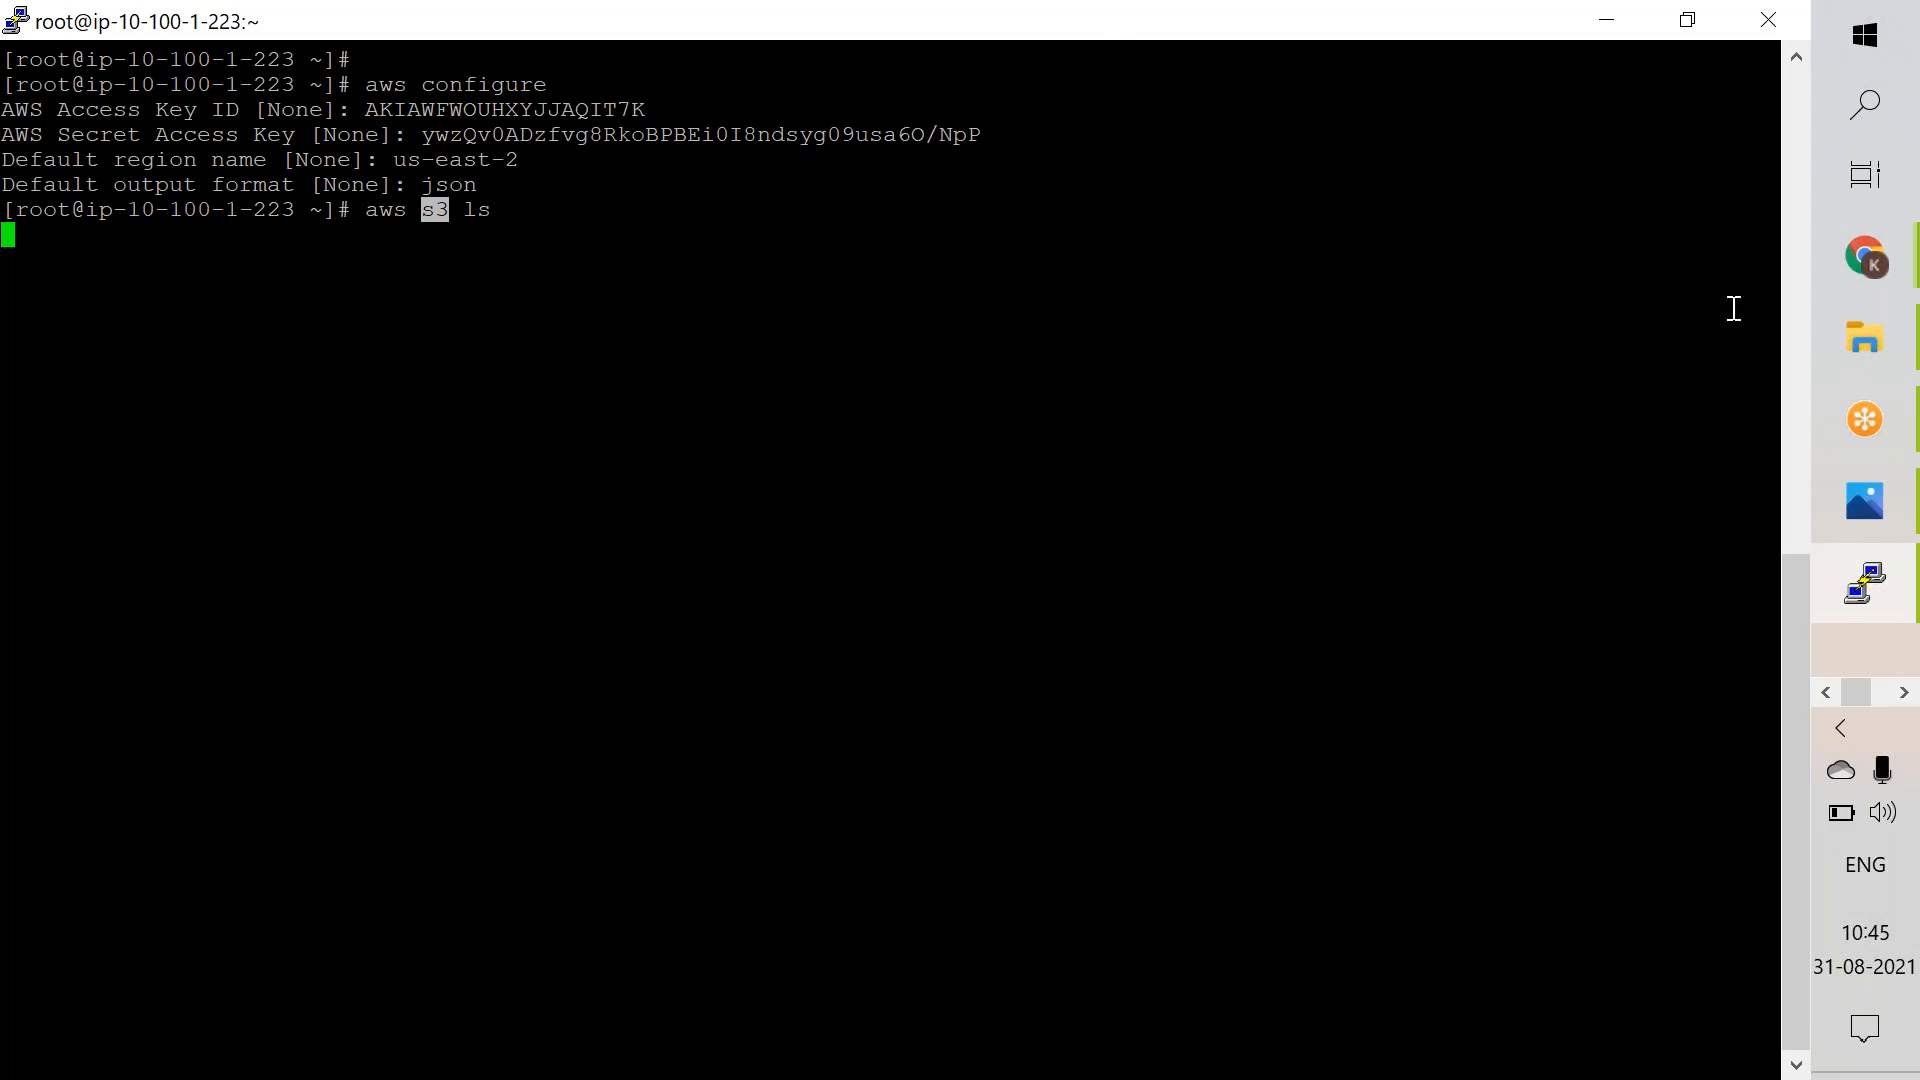
Step: Switch to the IAM console in Chrome, search the AWS services for vpc and open the VPC service
mouse_move(1890, 260)
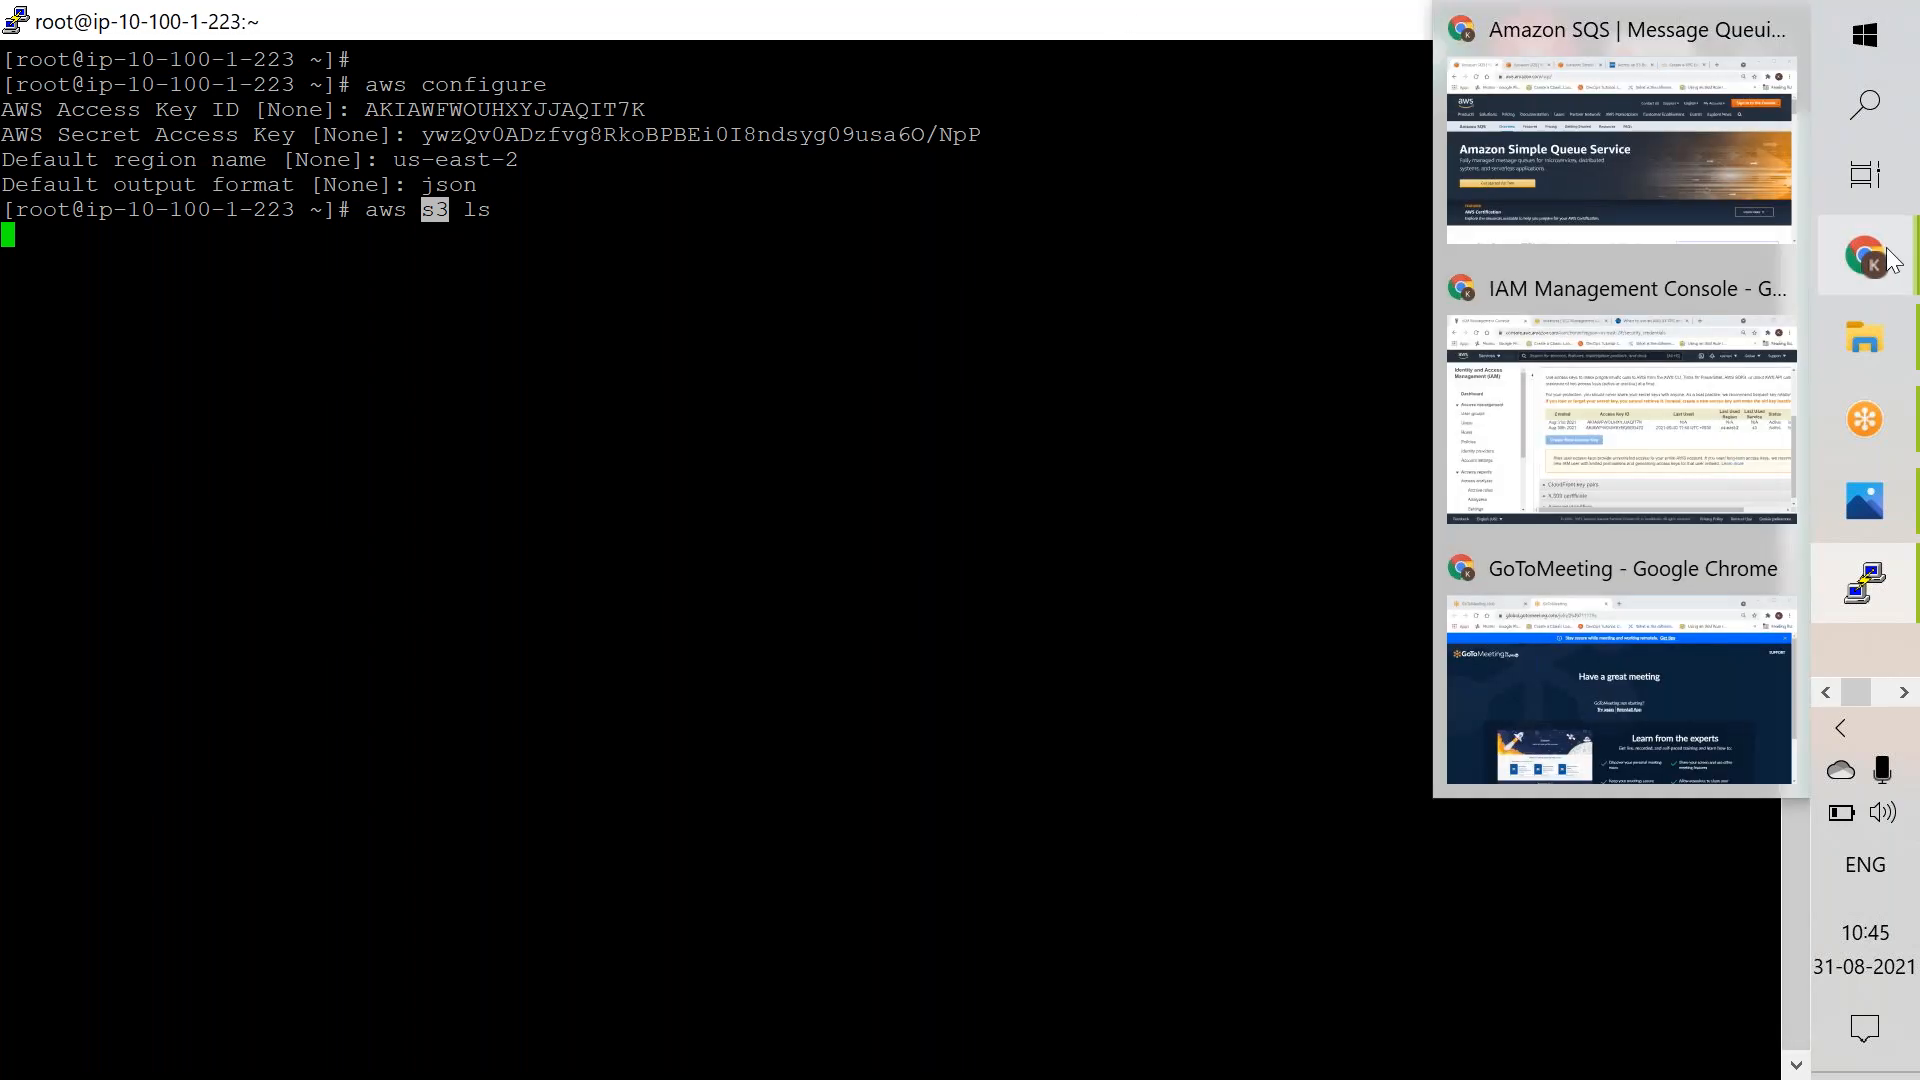
click(1685, 372)
click(533, 211)
text(vpc)
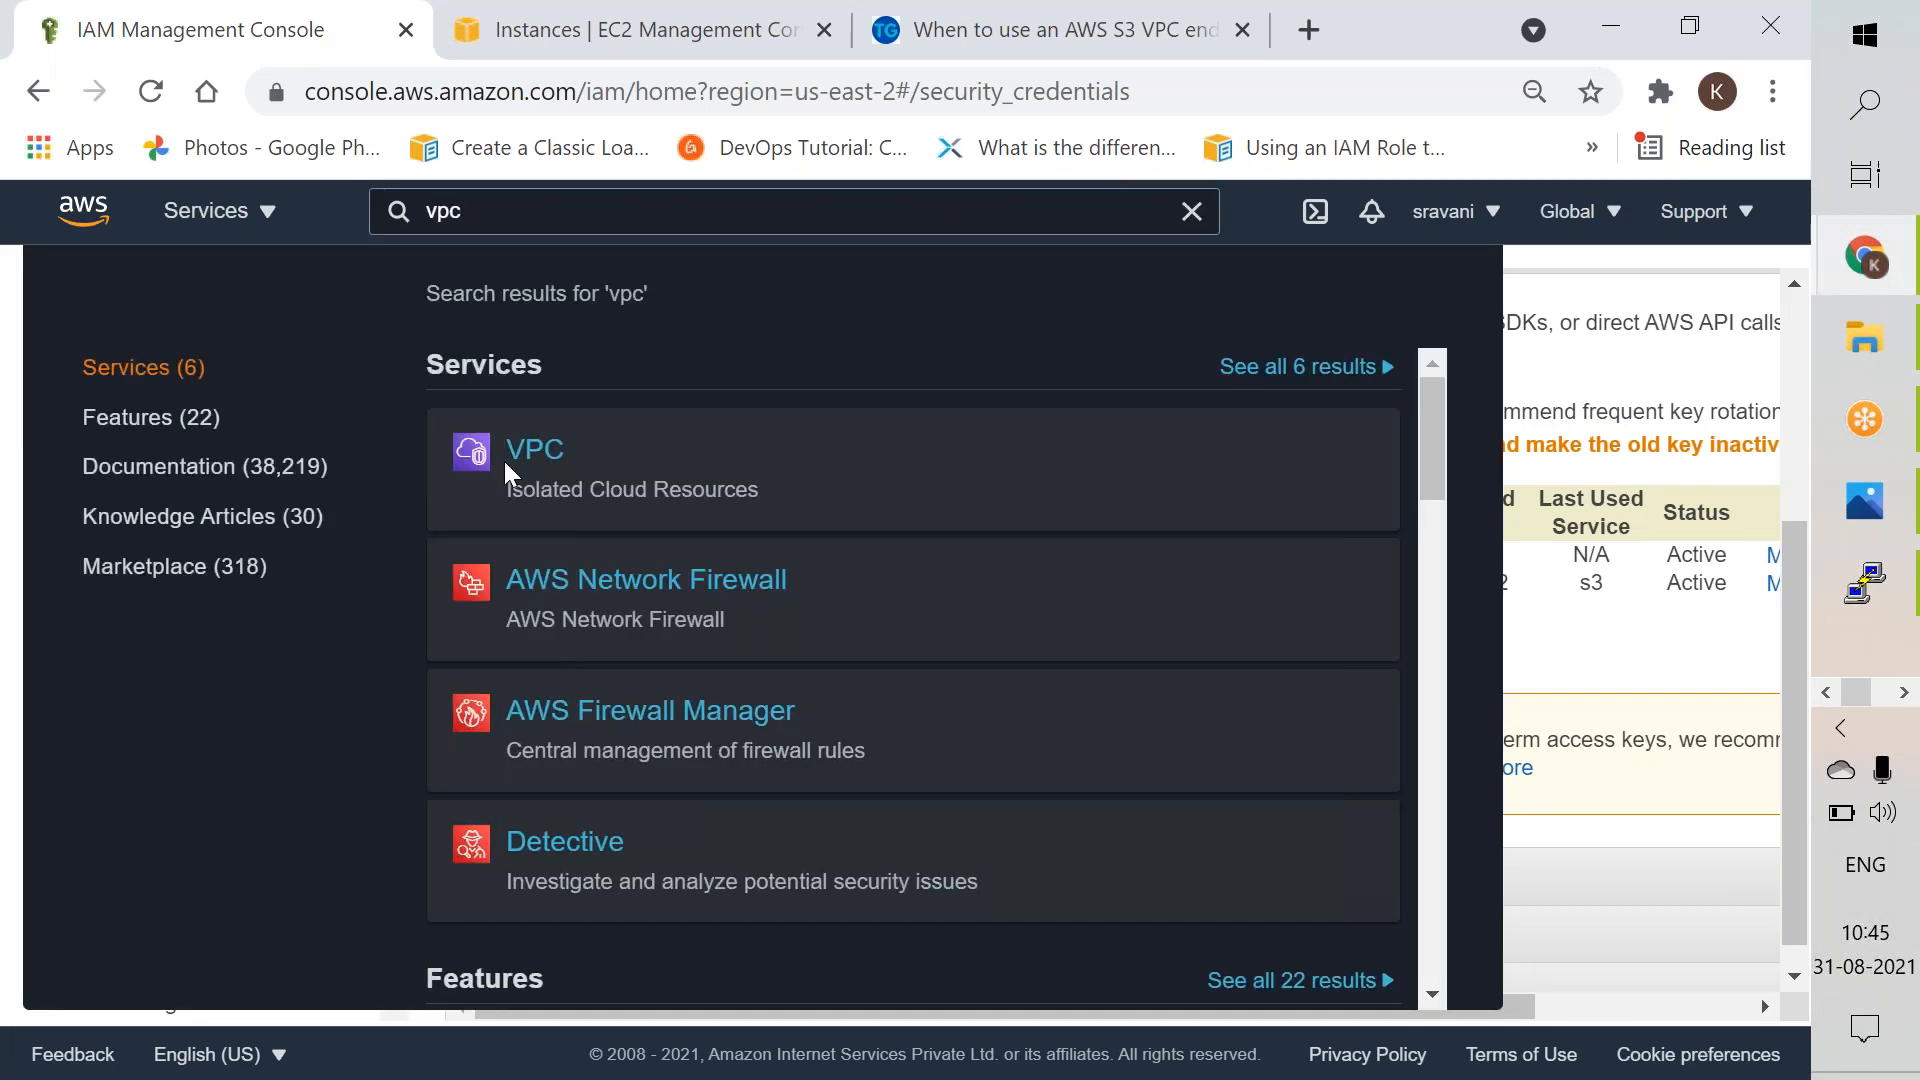
click(507, 475)
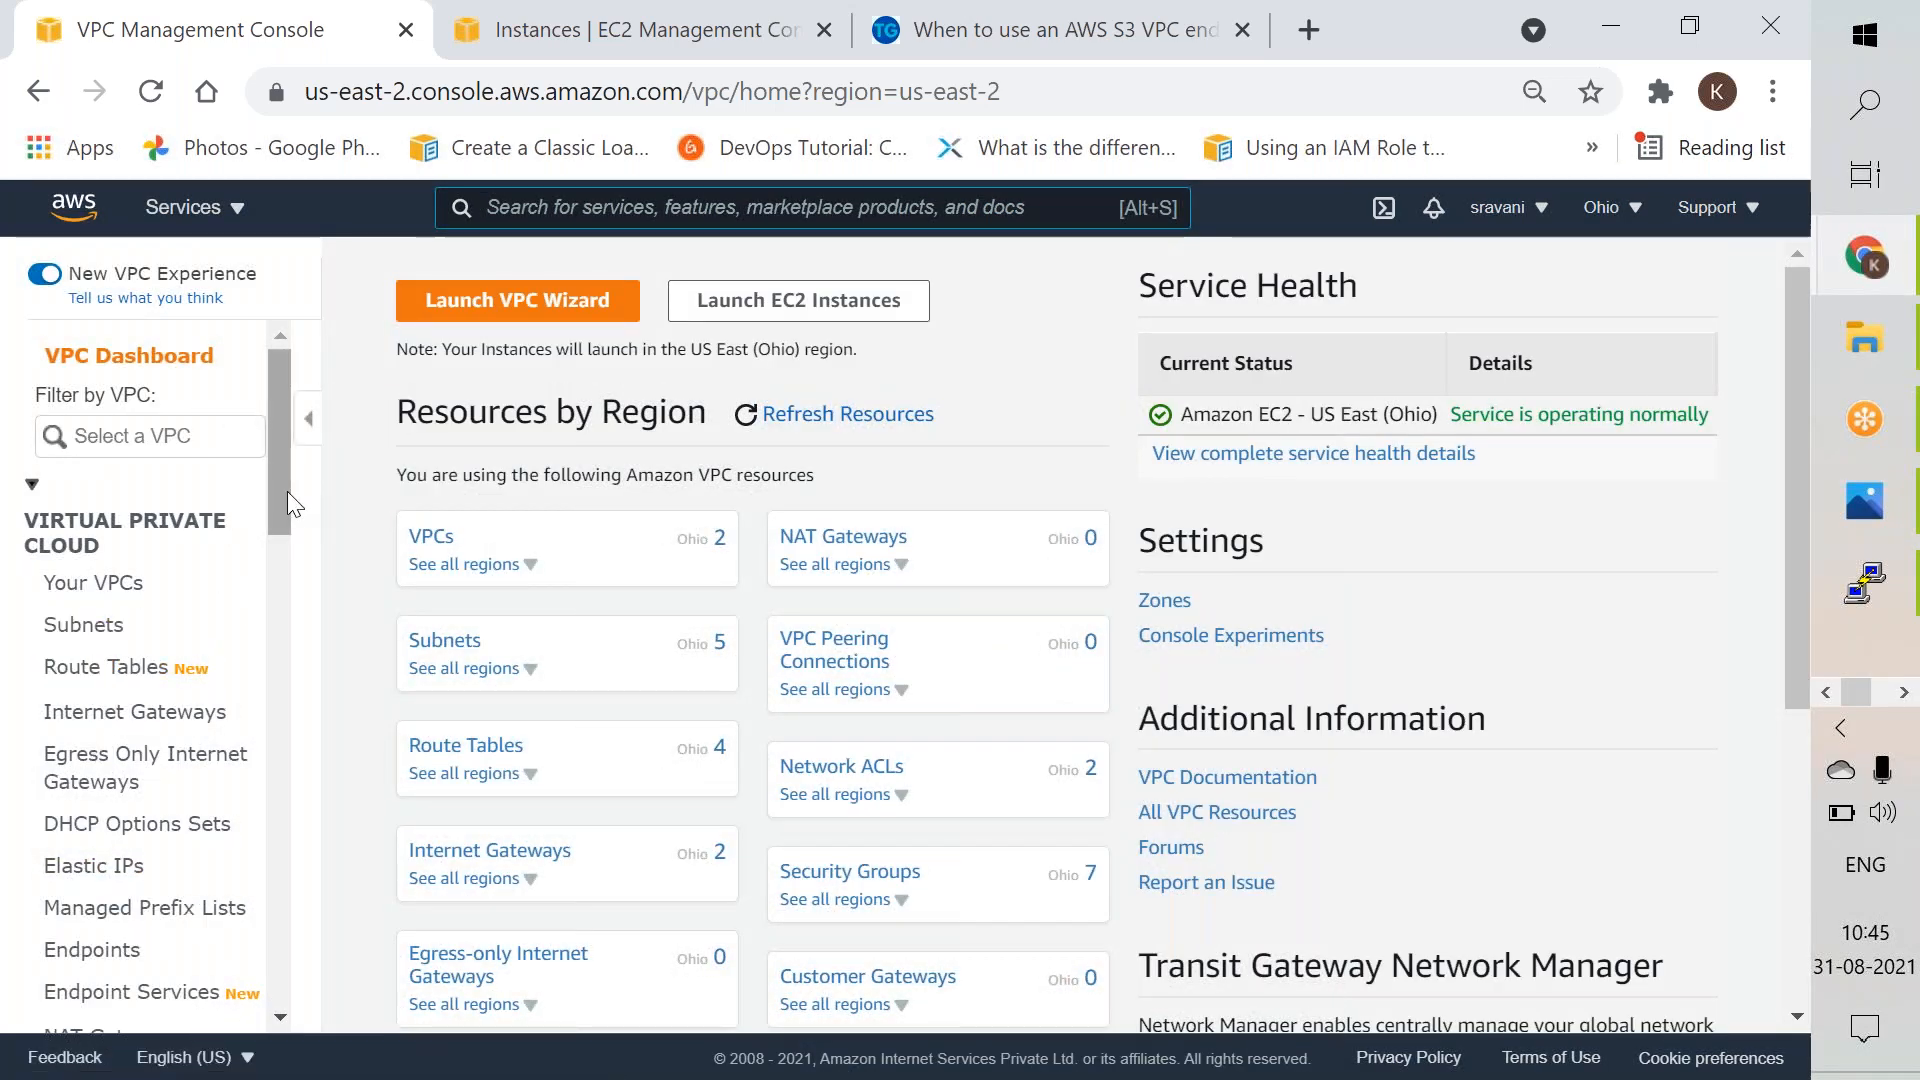
Step: Open the VPC Endpoints page and start creating a new endpoint
scroll(286, 520, down, 1)
scroll(285, 559, down, 2)
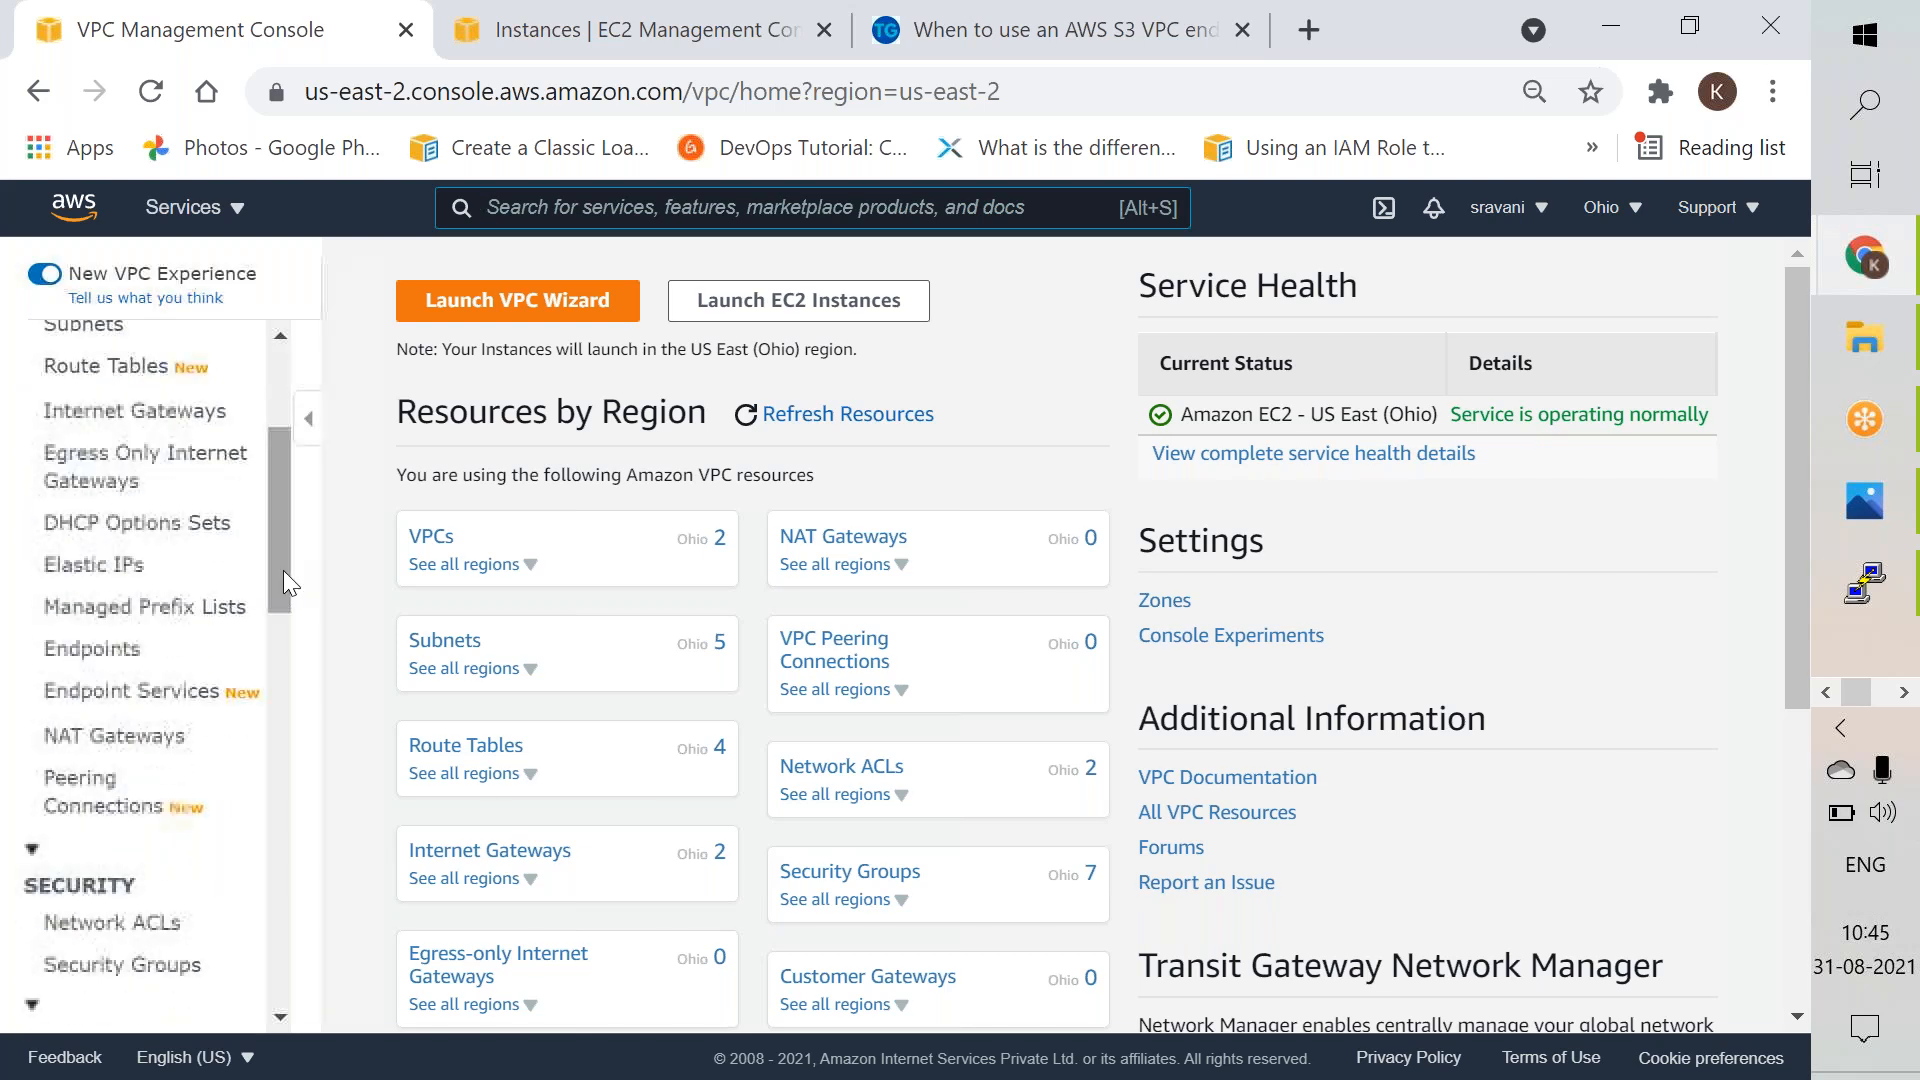
click(108, 651)
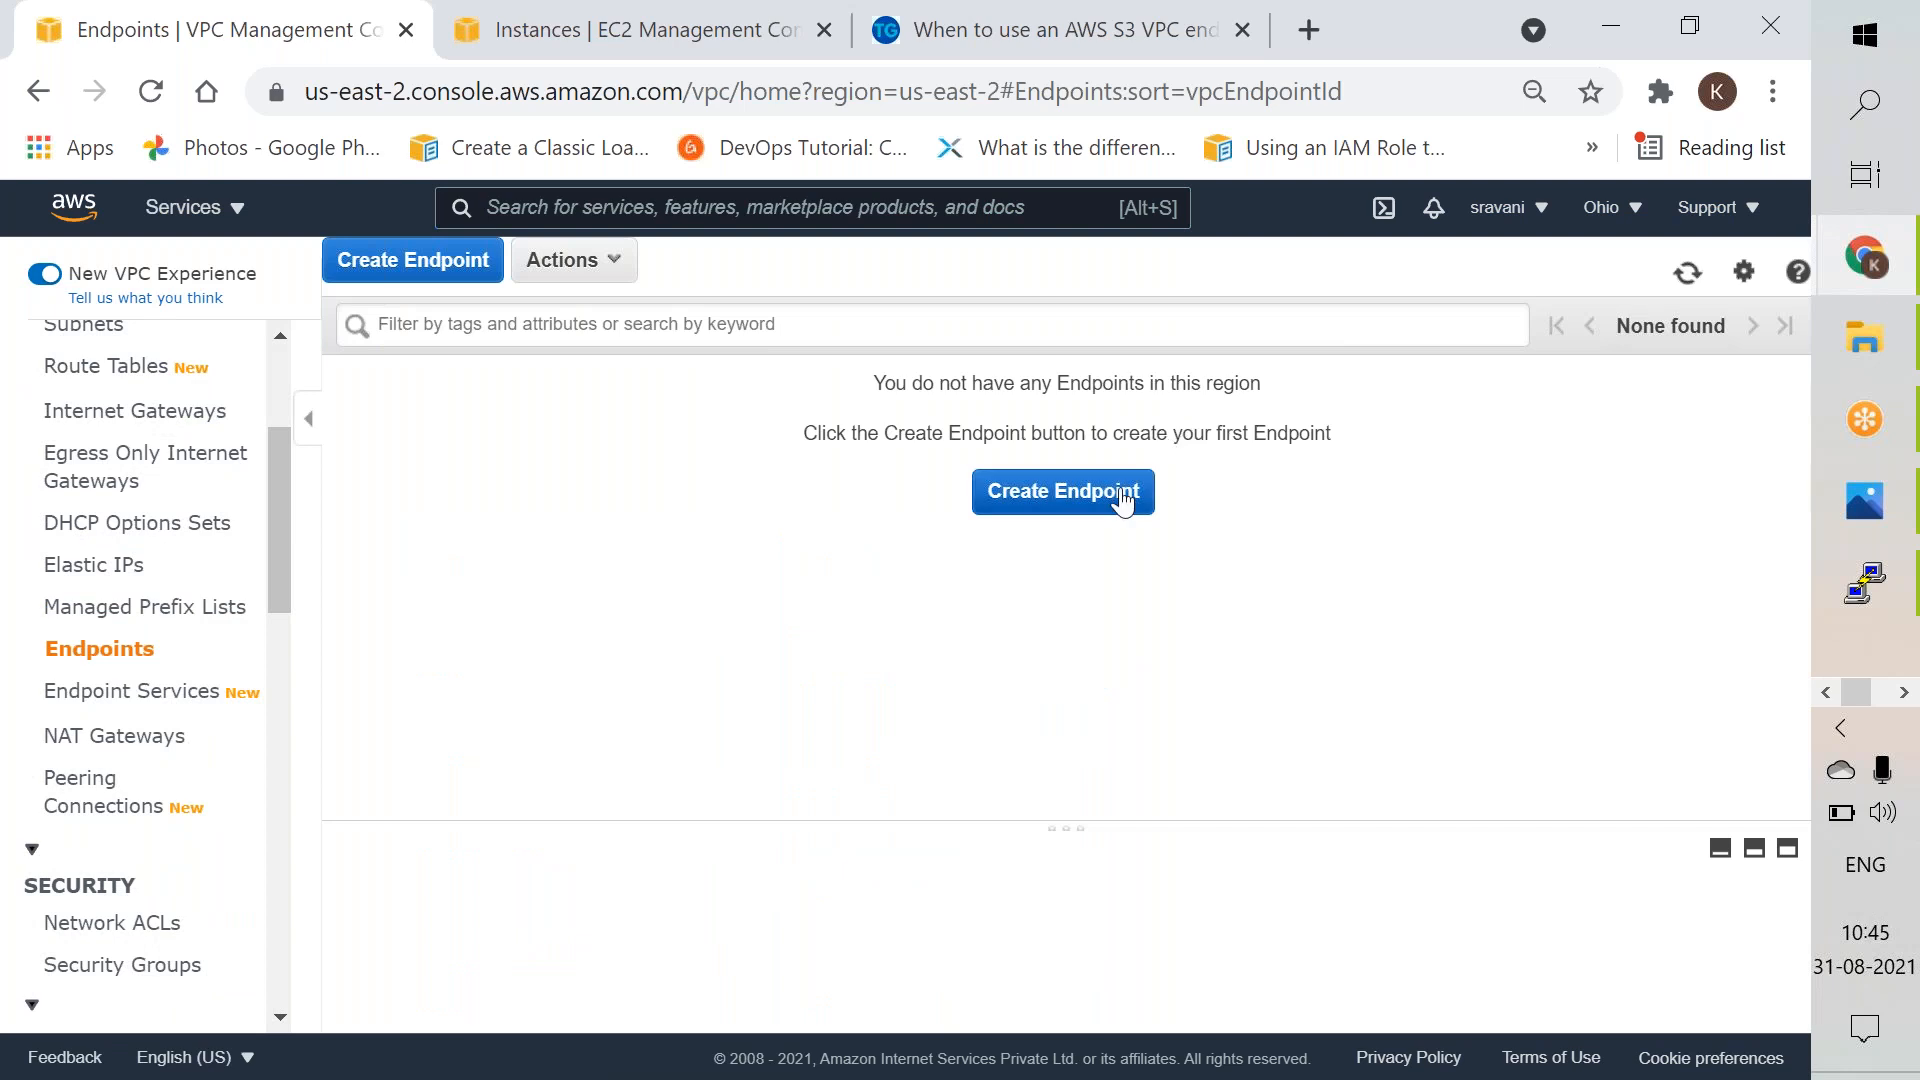
click(1121, 490)
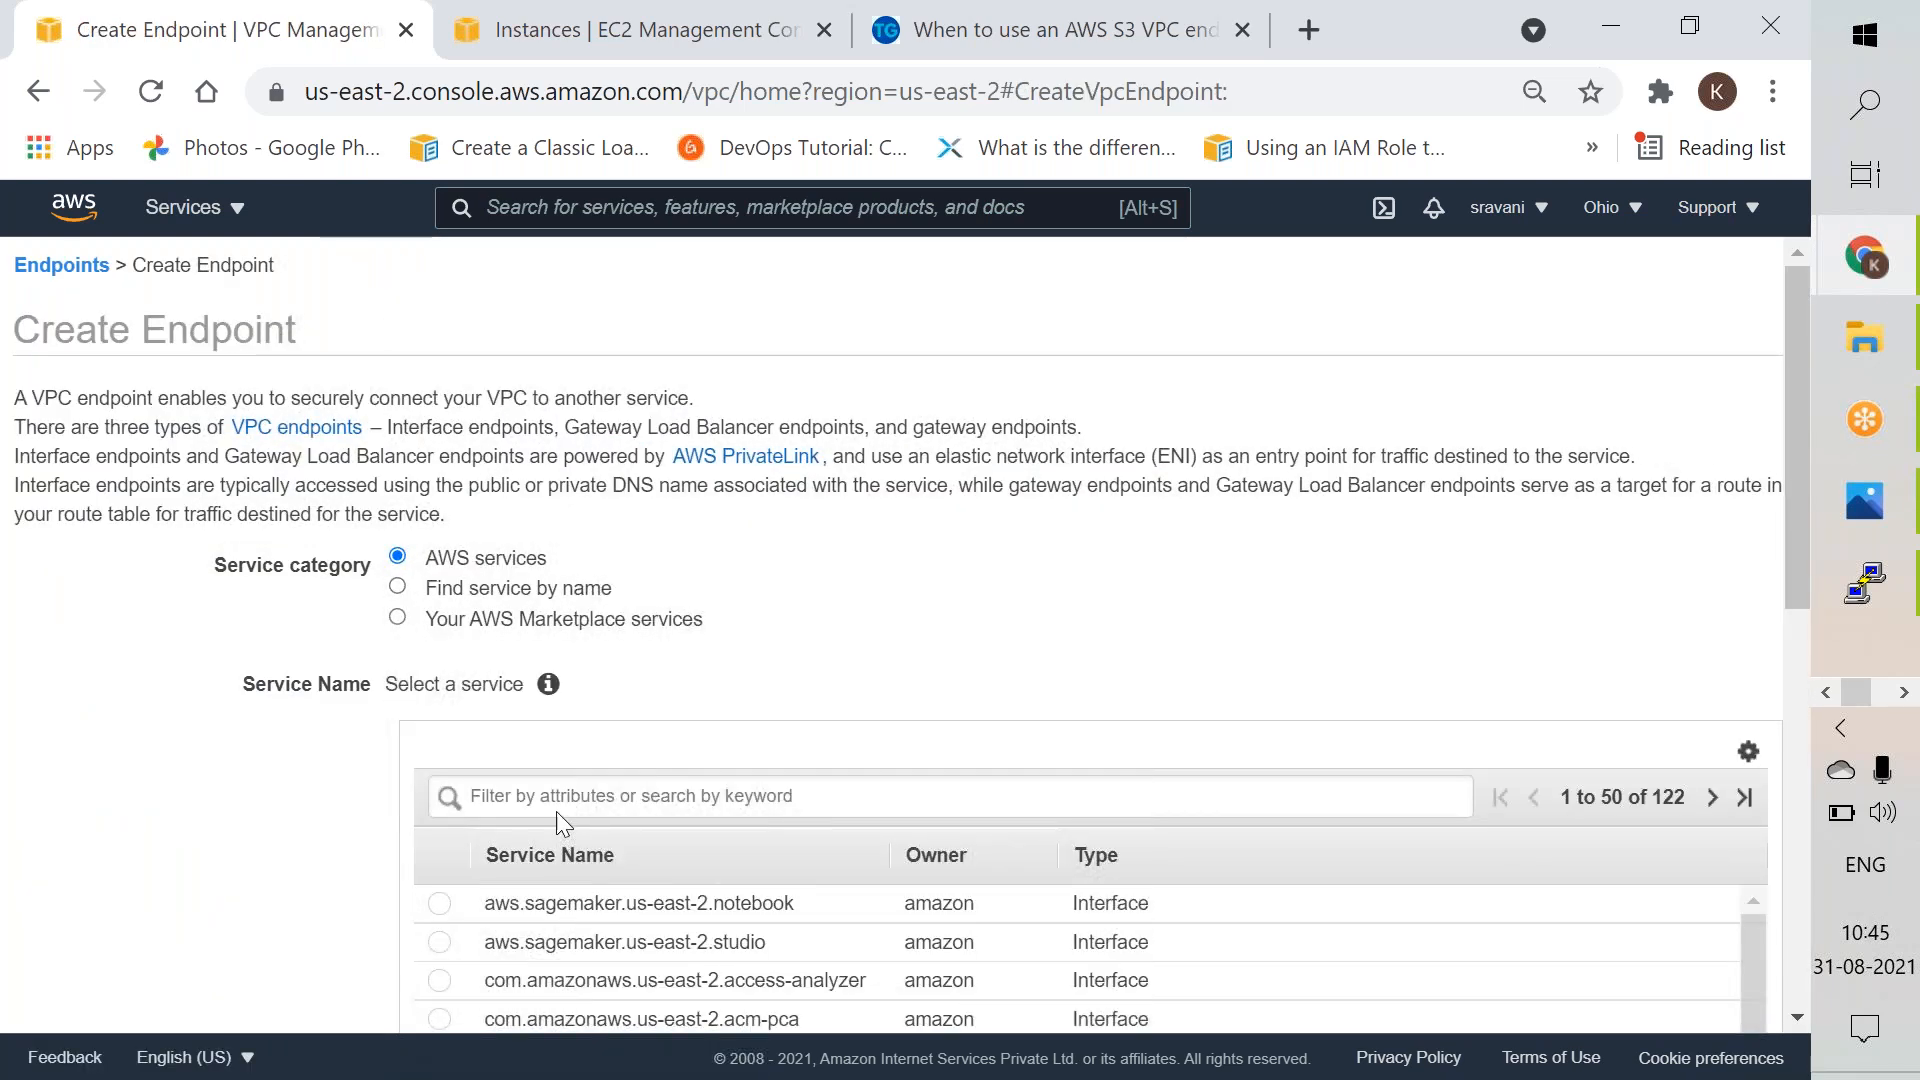
Step: Filter the endpoint services by s3 and select the Gateway type of com.amazonaws.us-east-2.s3
click(560, 806)
text(s3)
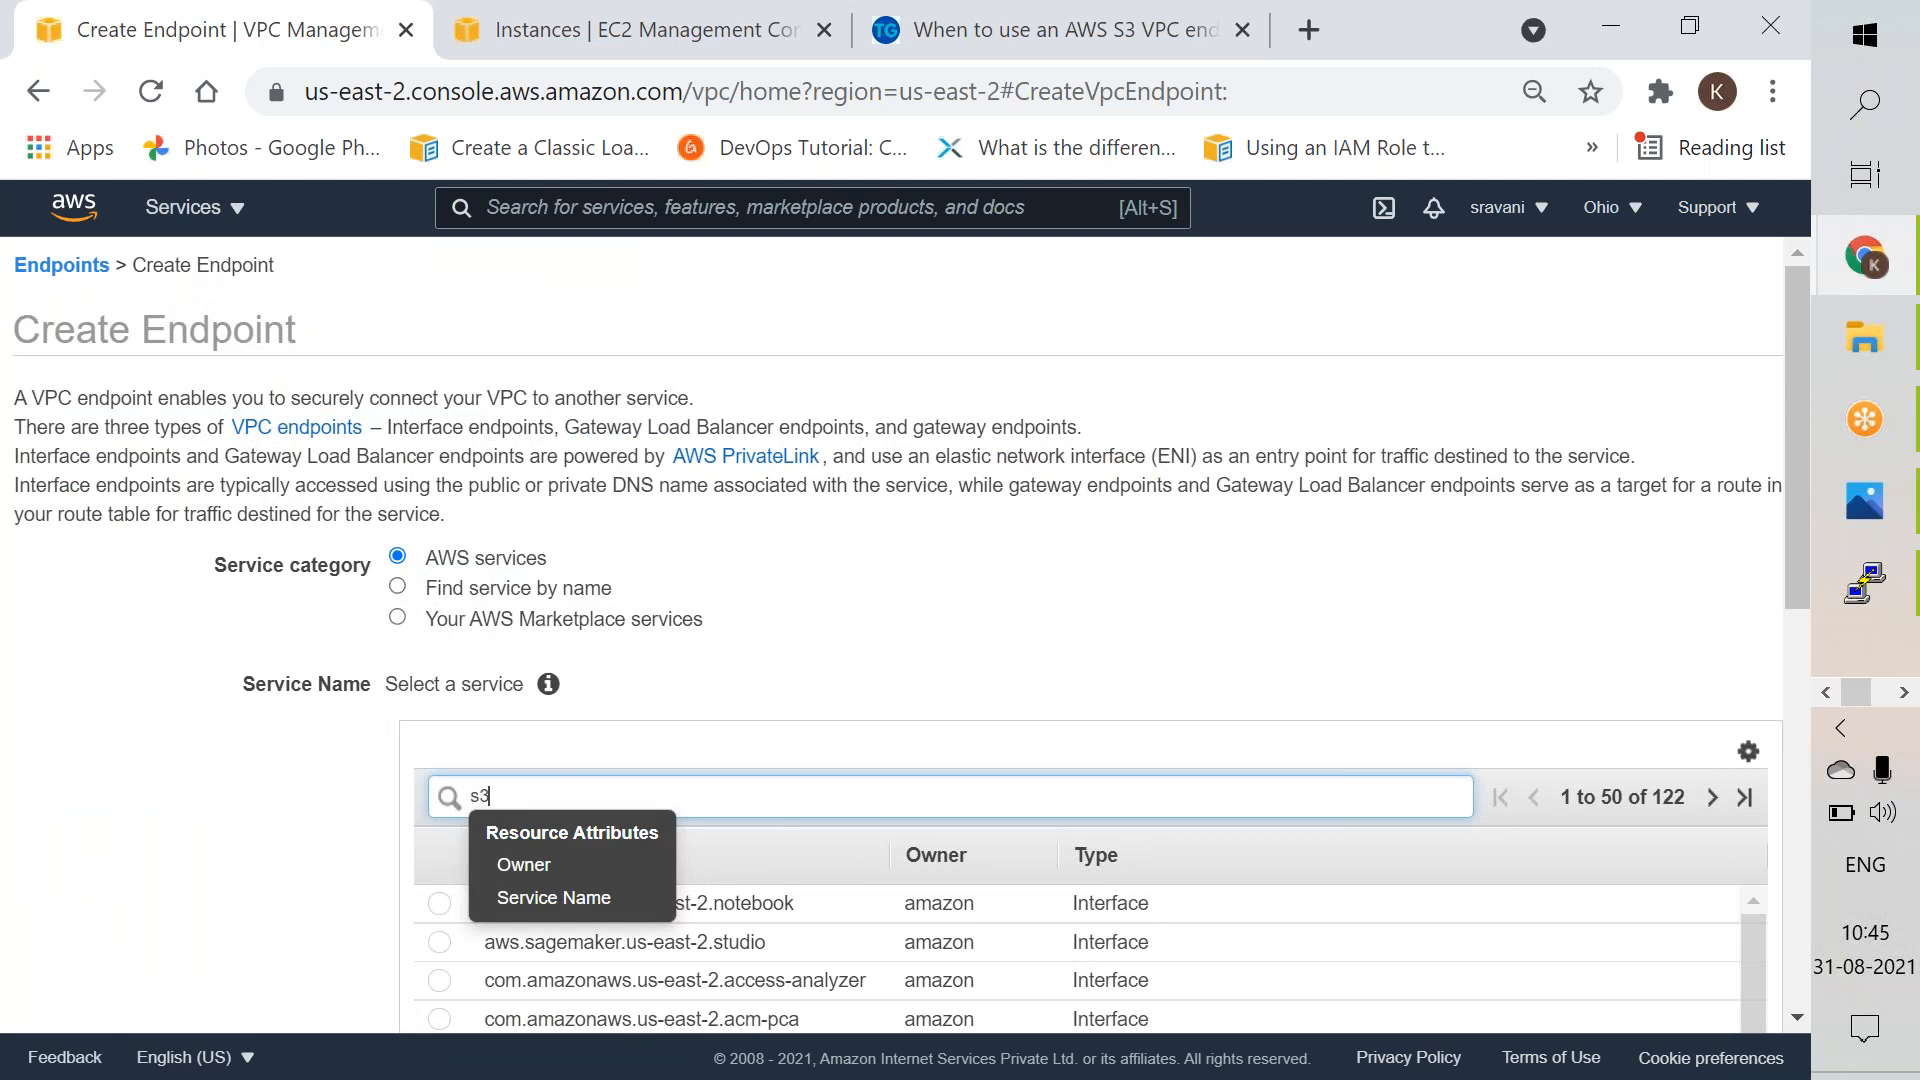
key(Return)
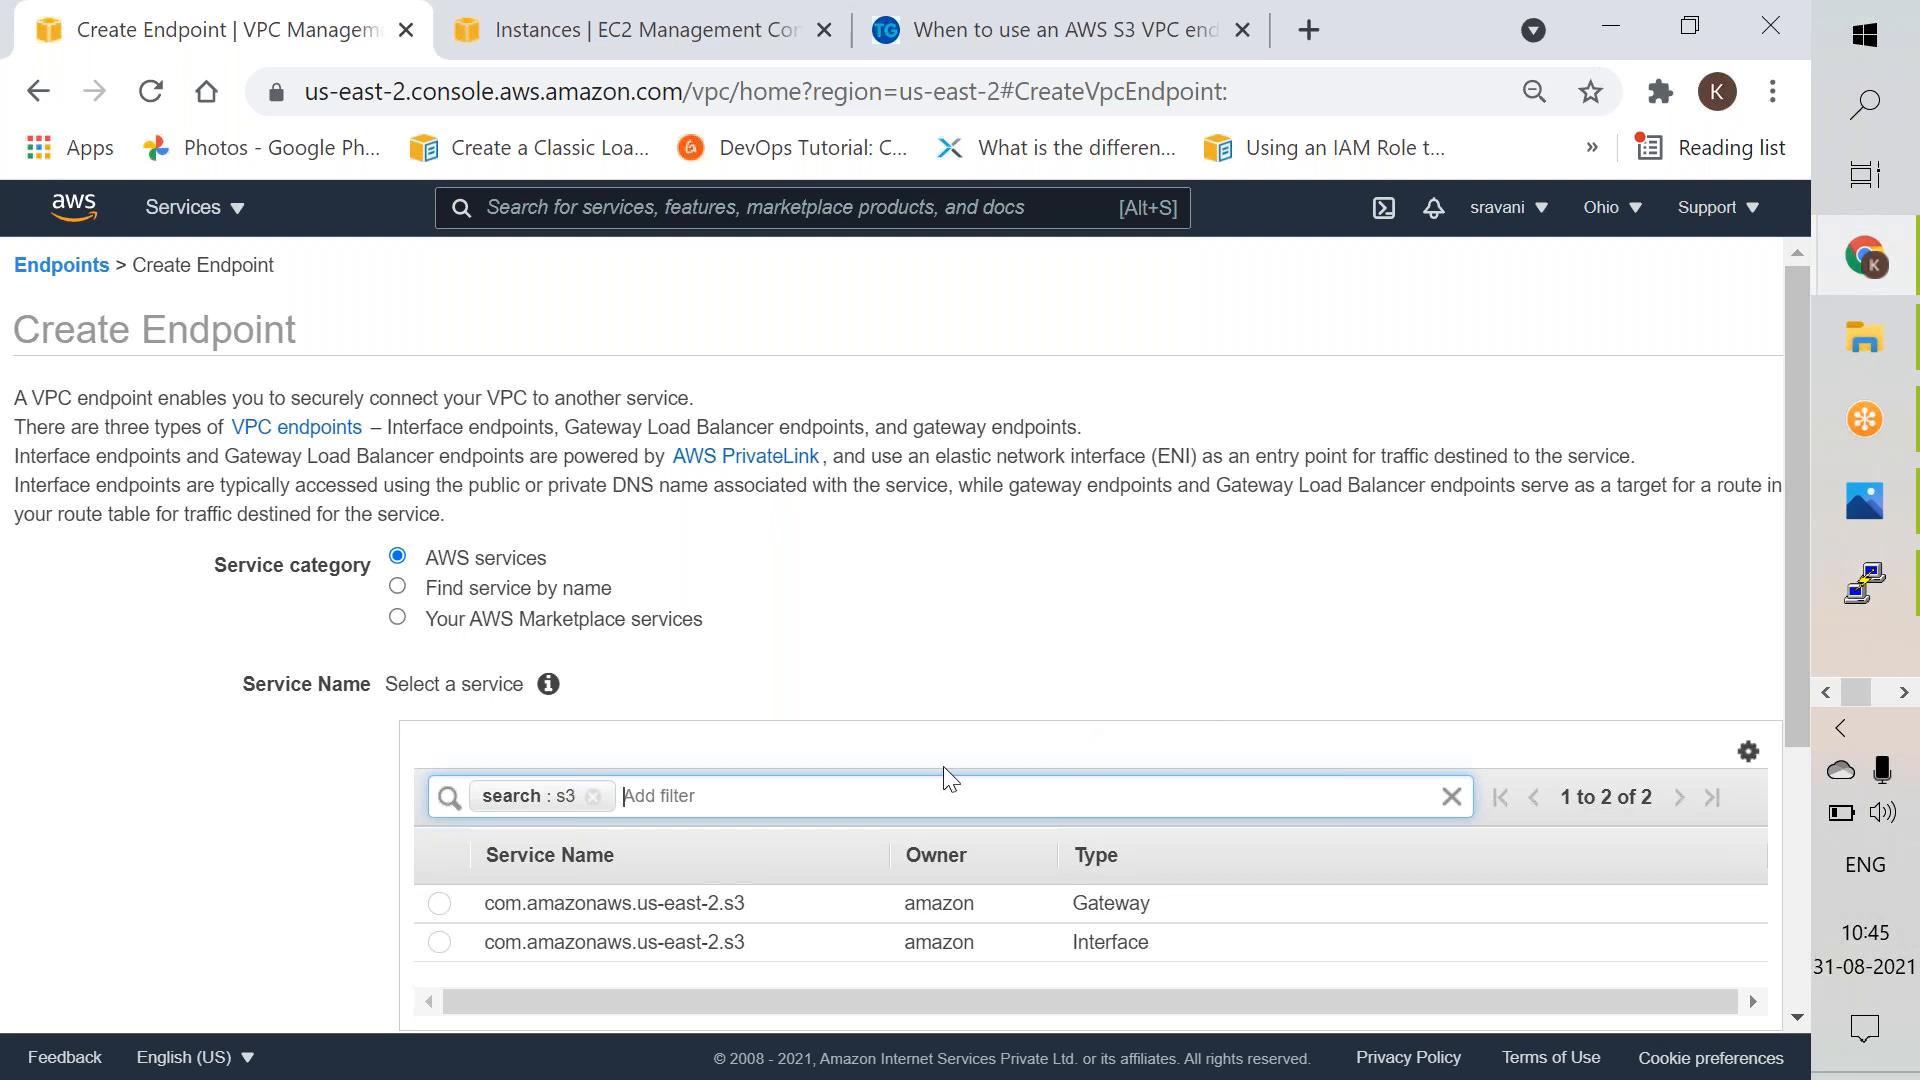
scroll(1790, 878, down, 5)
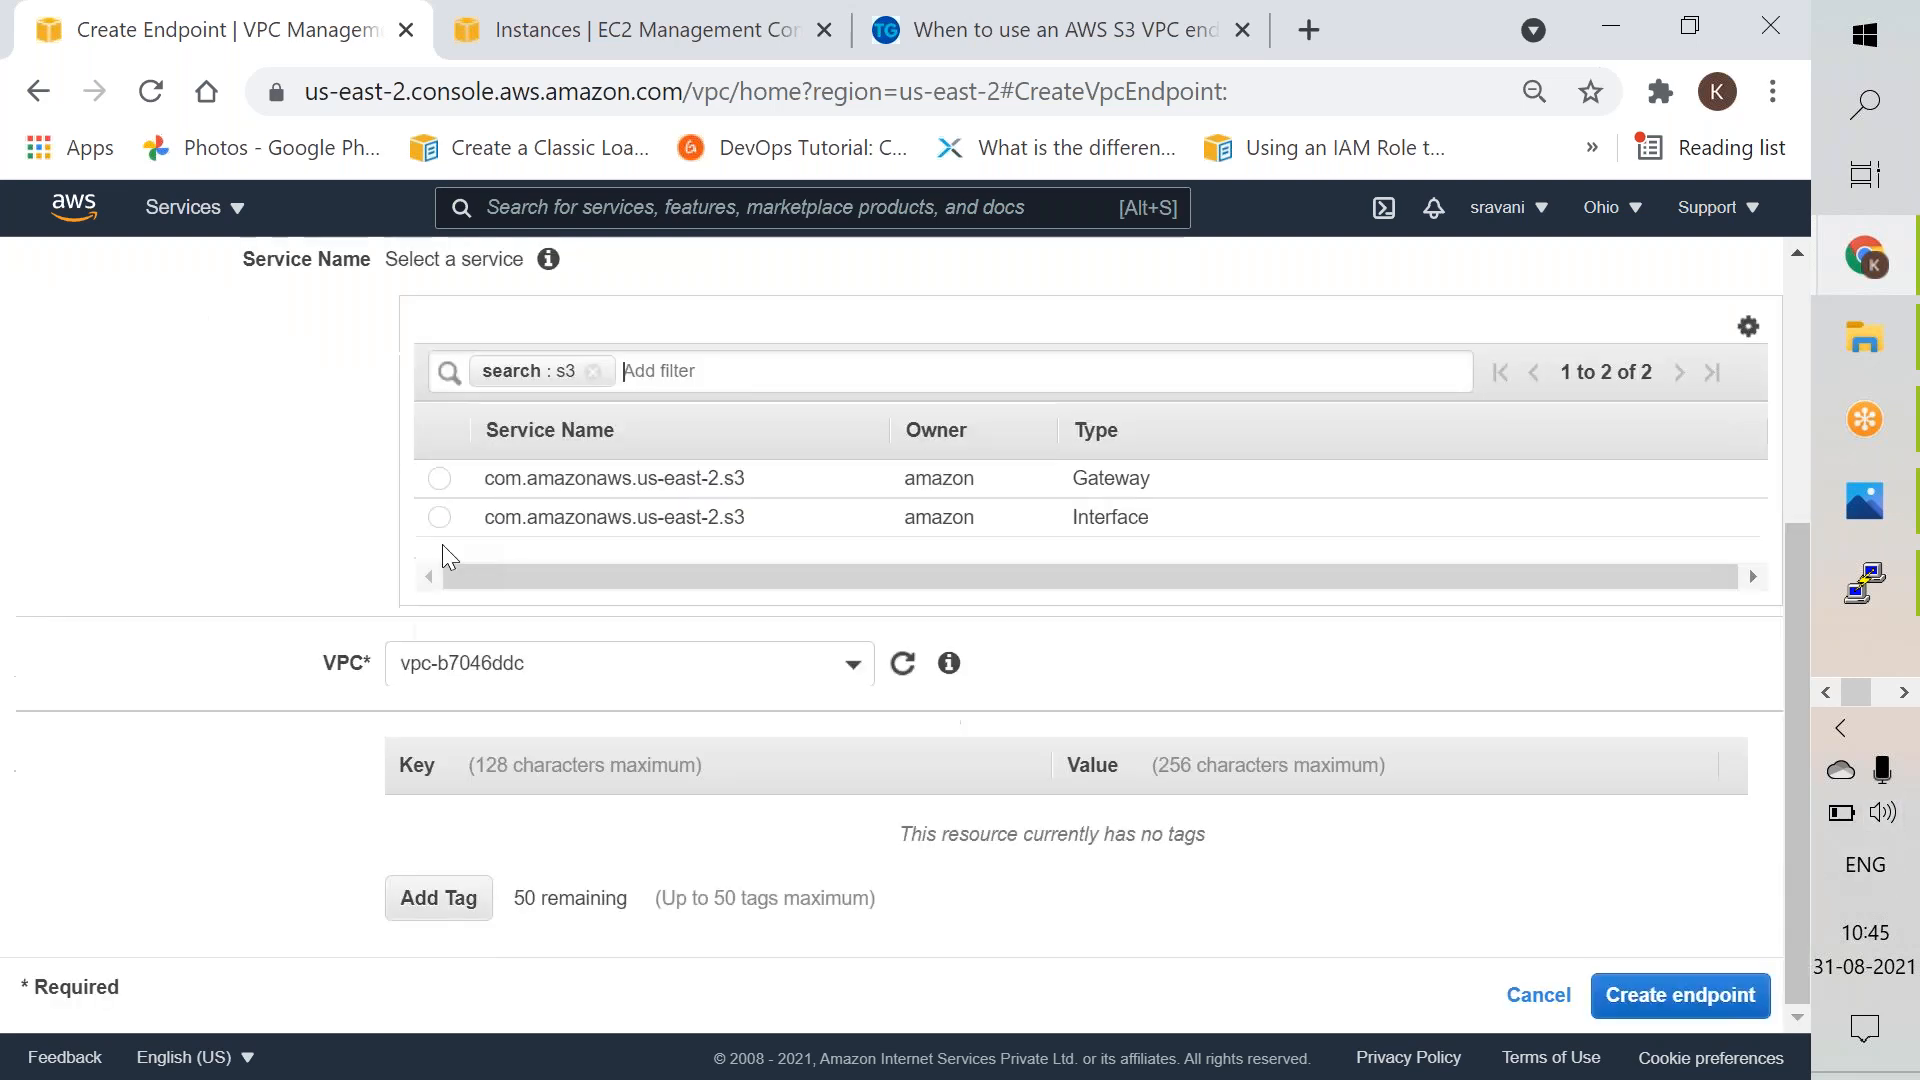
click(437, 480)
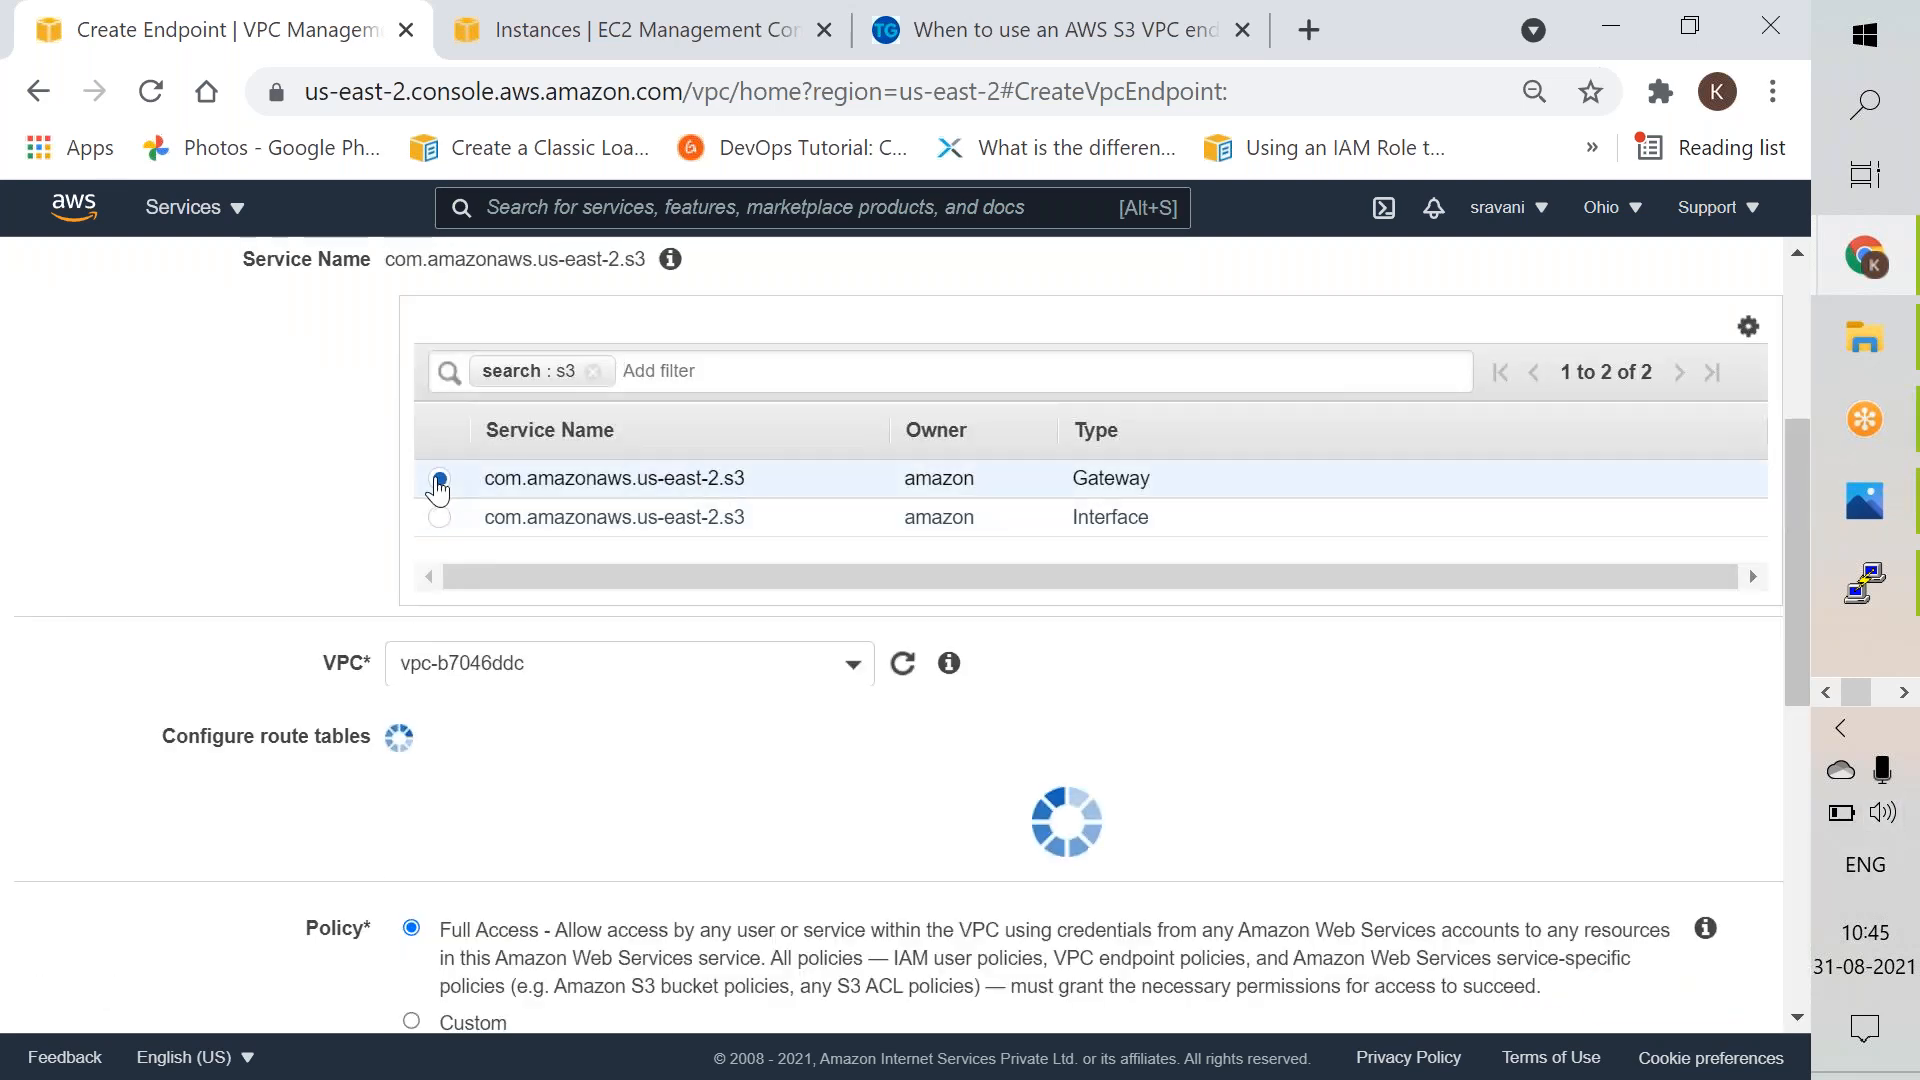
Step: Set the endpoint's VPC to vpc-a with the 10.100.0.0/16 range
scroll(1765, 730, down, 4)
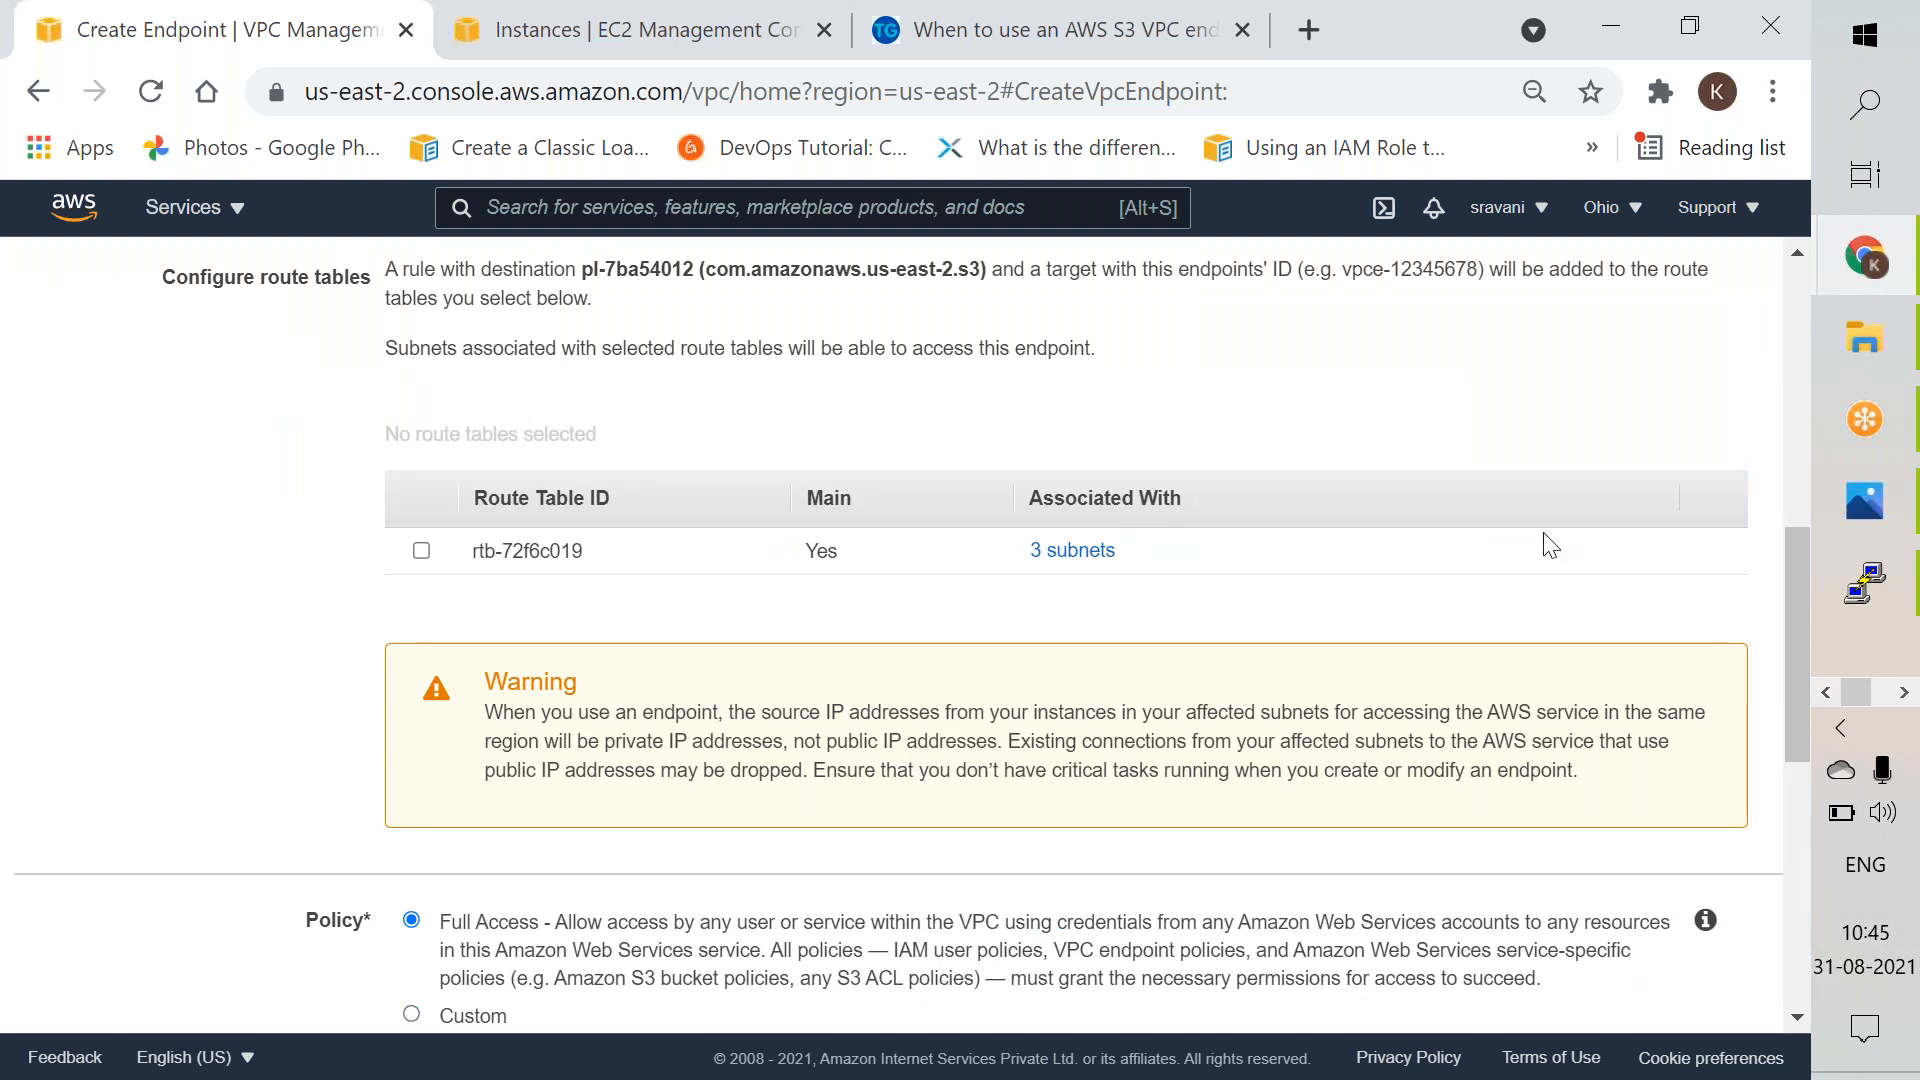
drag(1787, 626, 1782, 517)
click(850, 565)
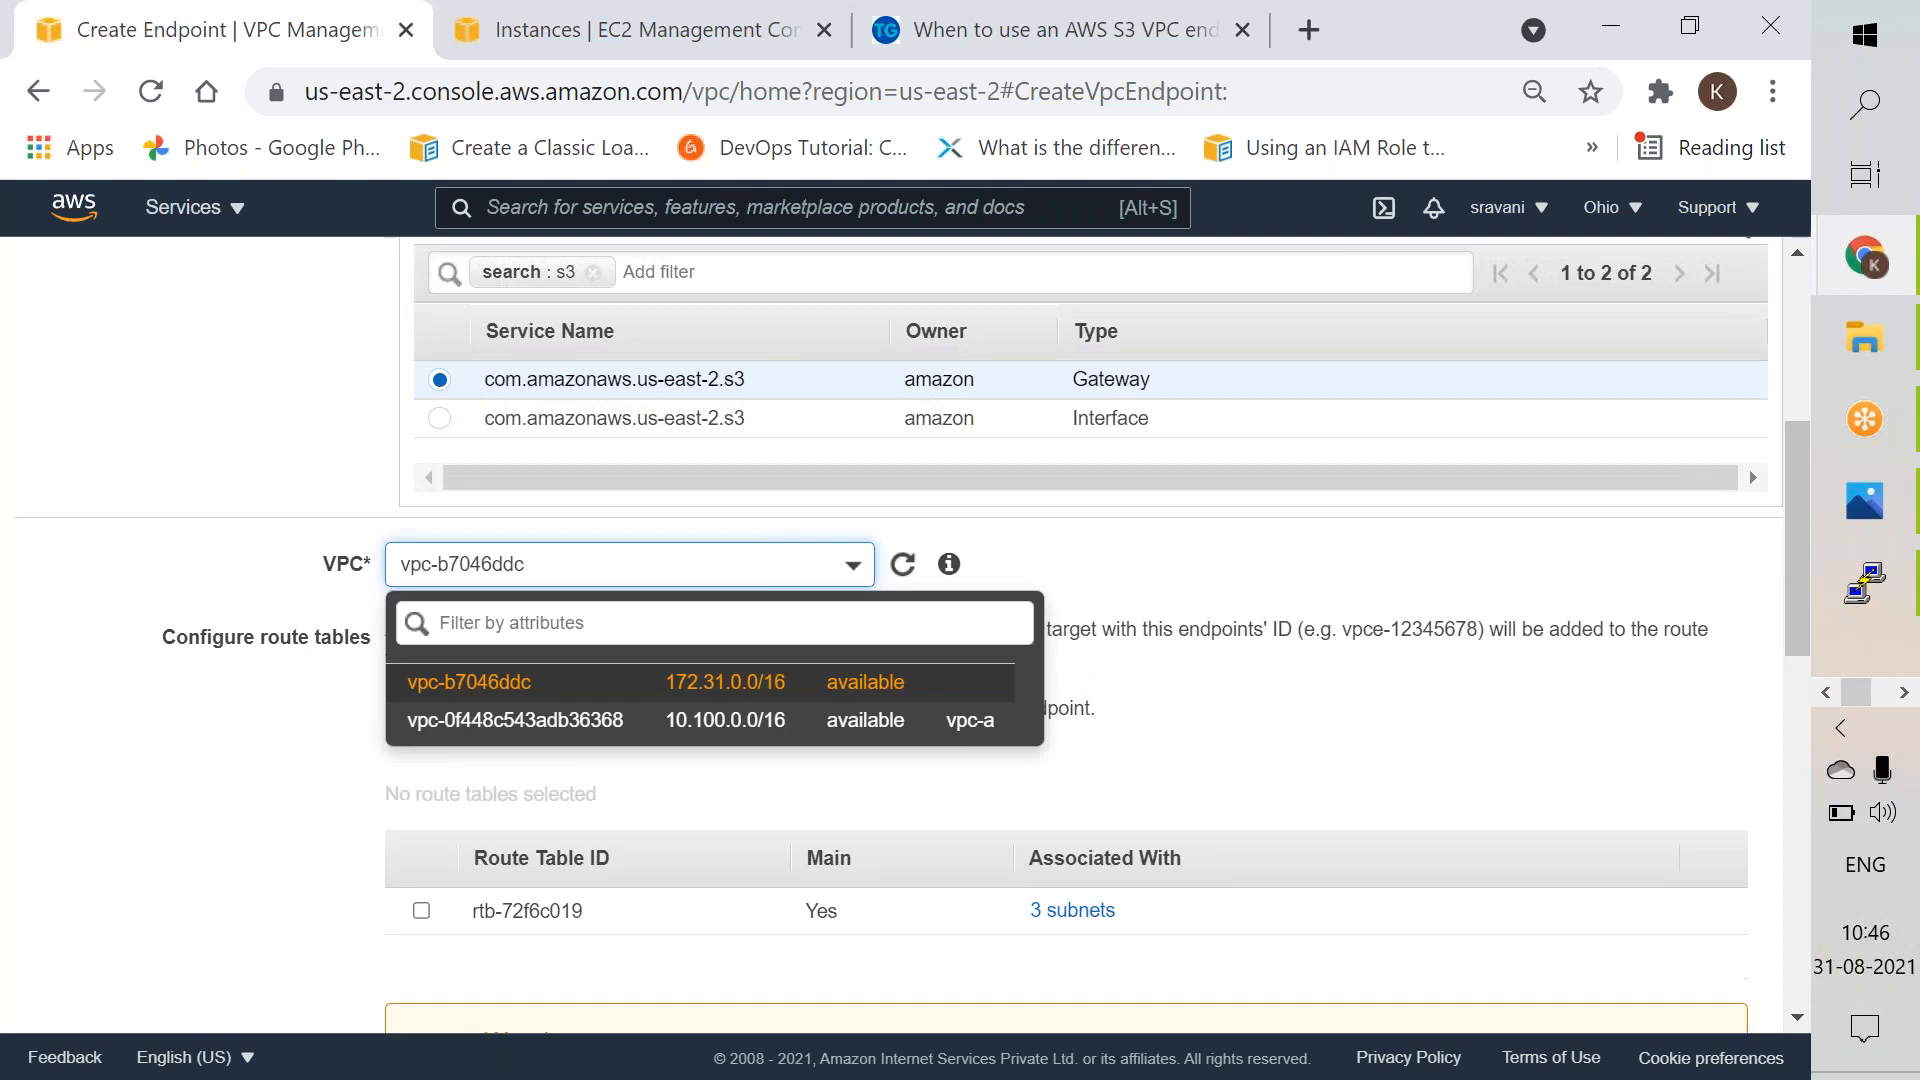
click(750, 733)
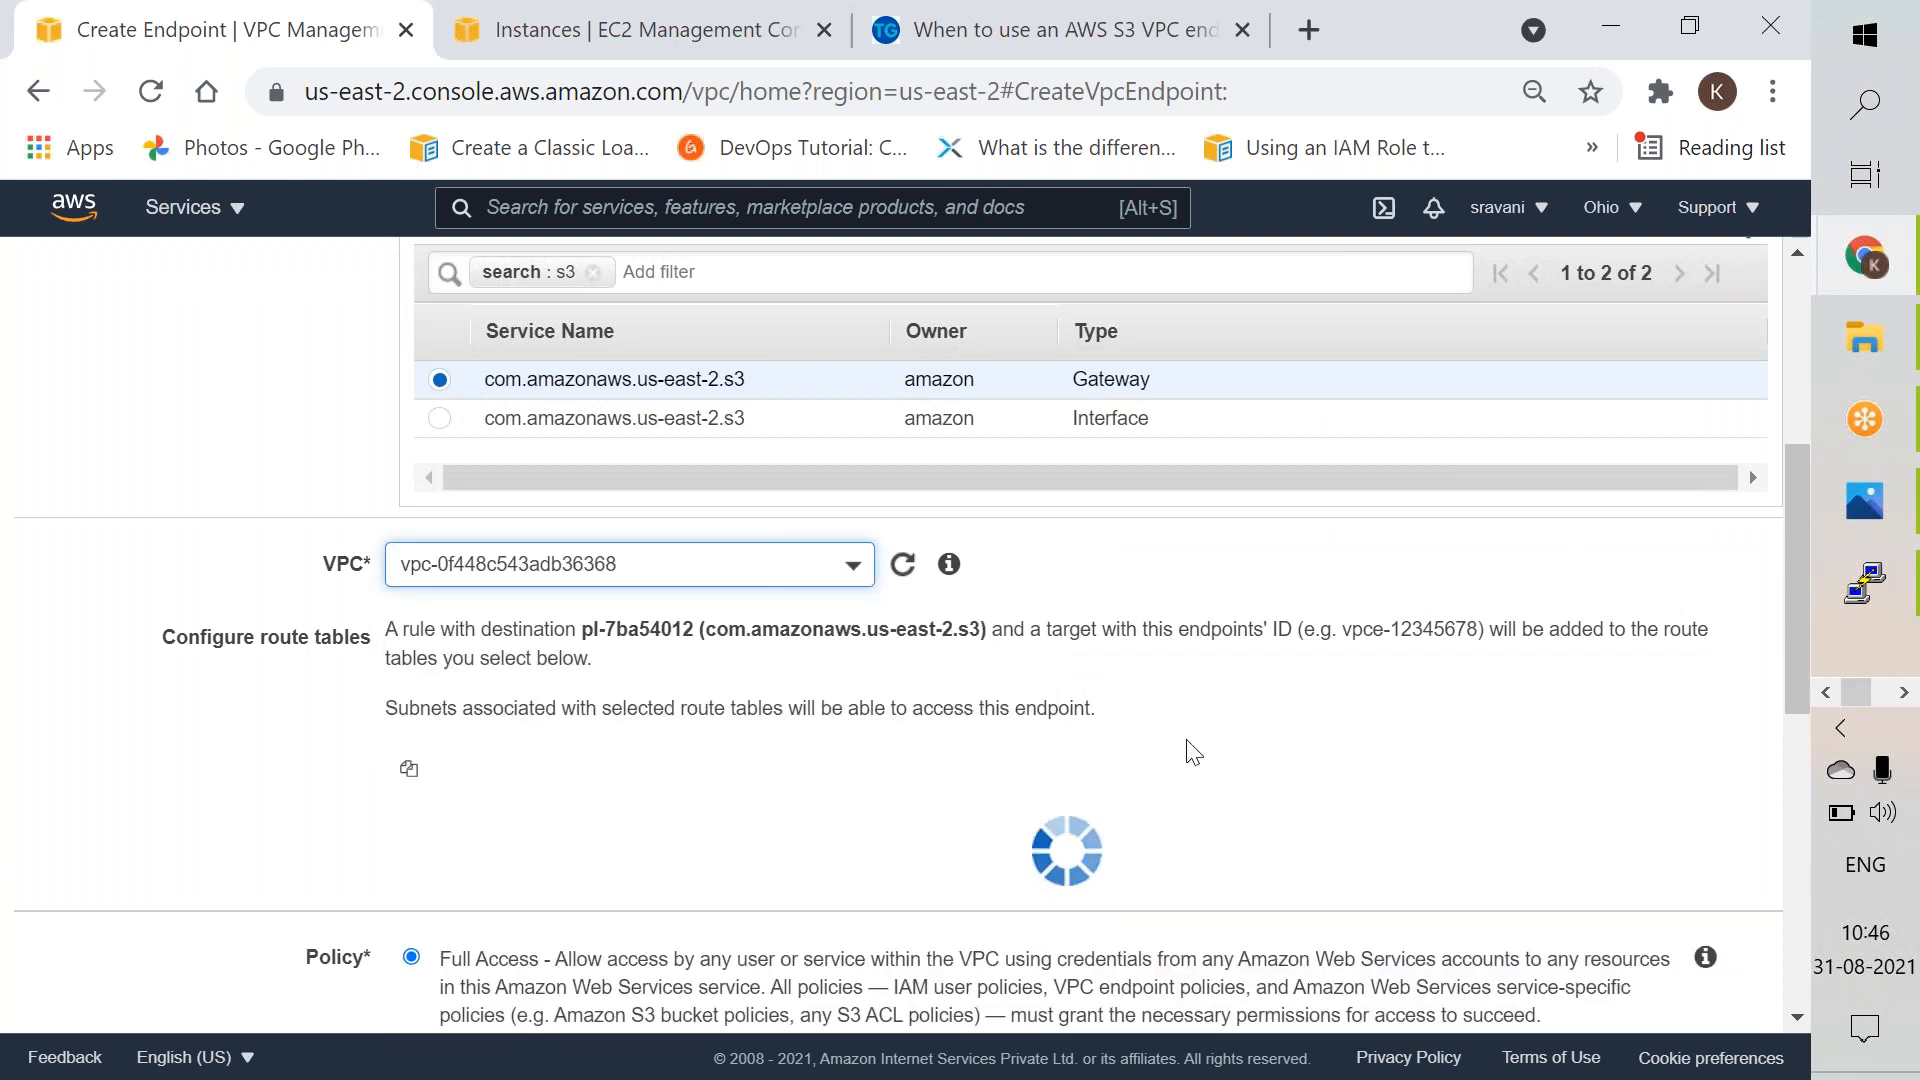
Step: Select the route table associated with privatesubnet-vpc-a for the endpoint
scroll(1625, 650, down, 5)
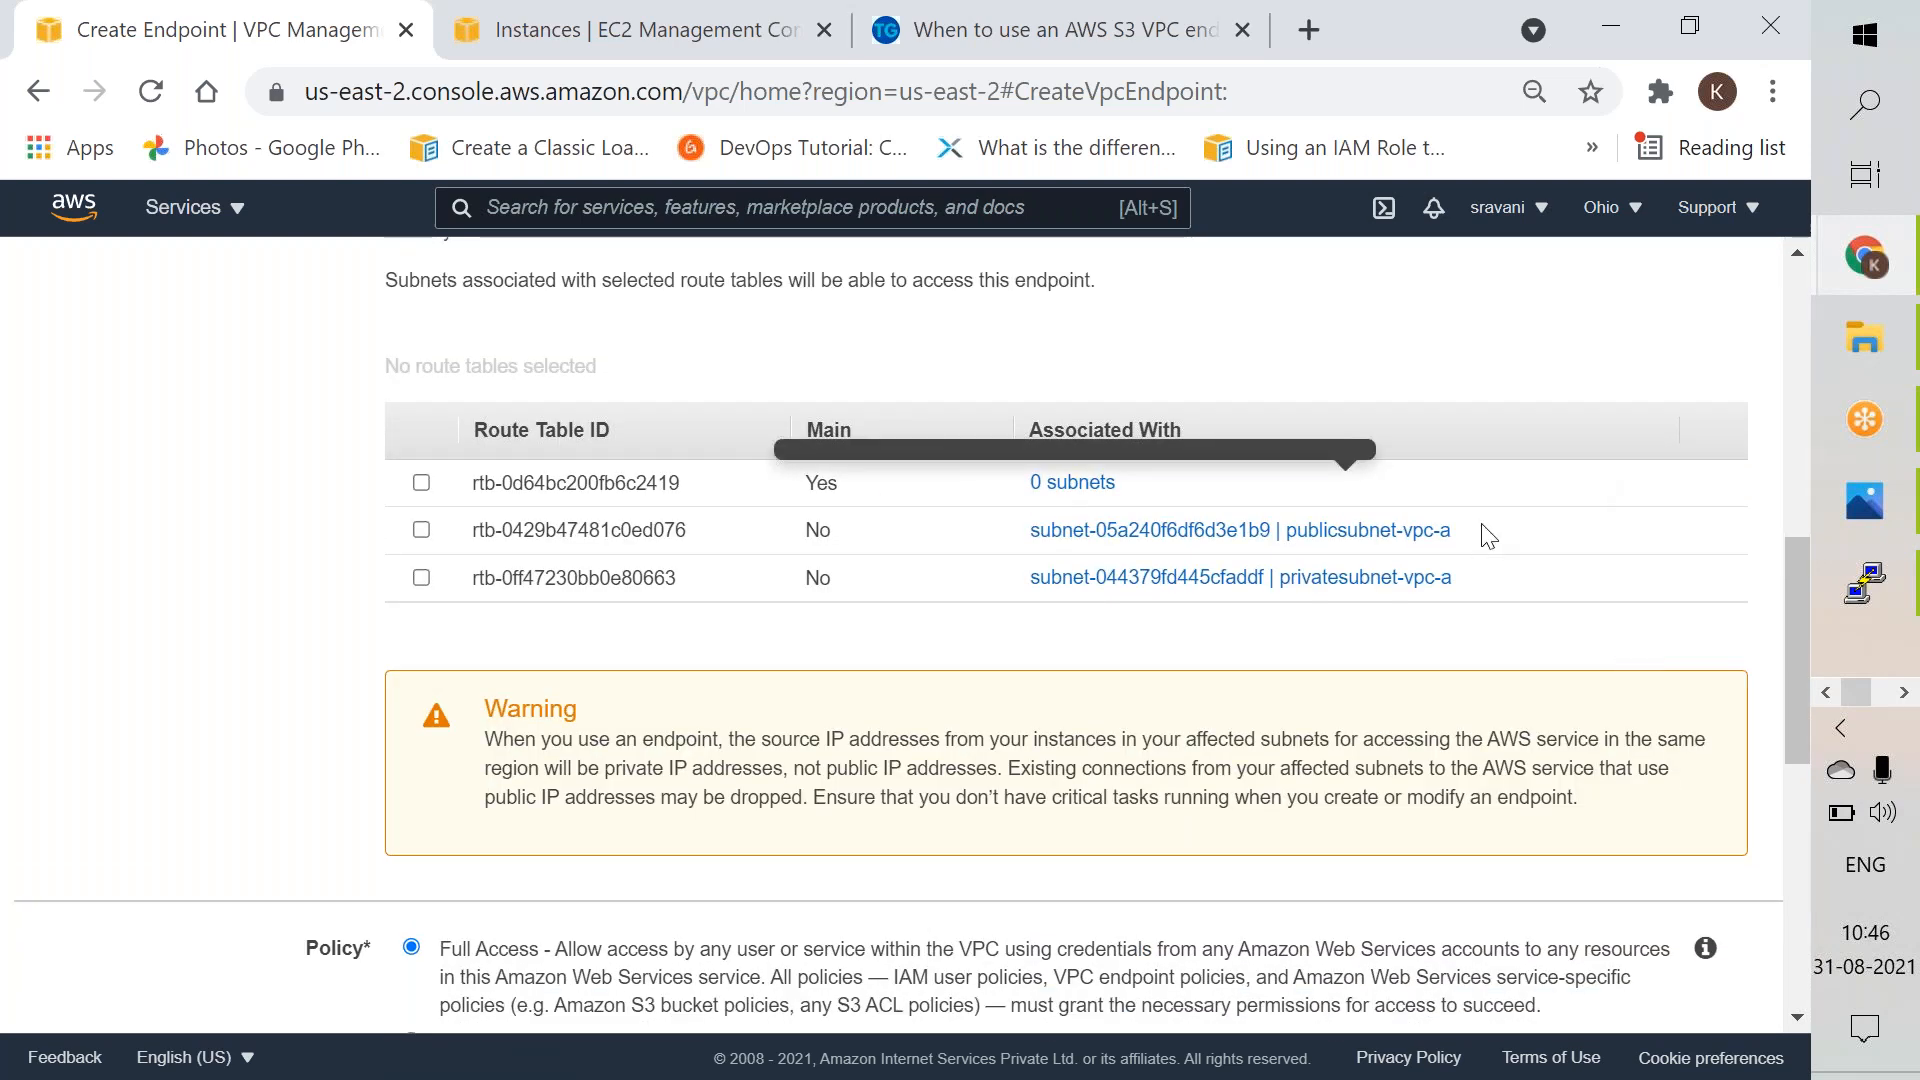
click(421, 578)
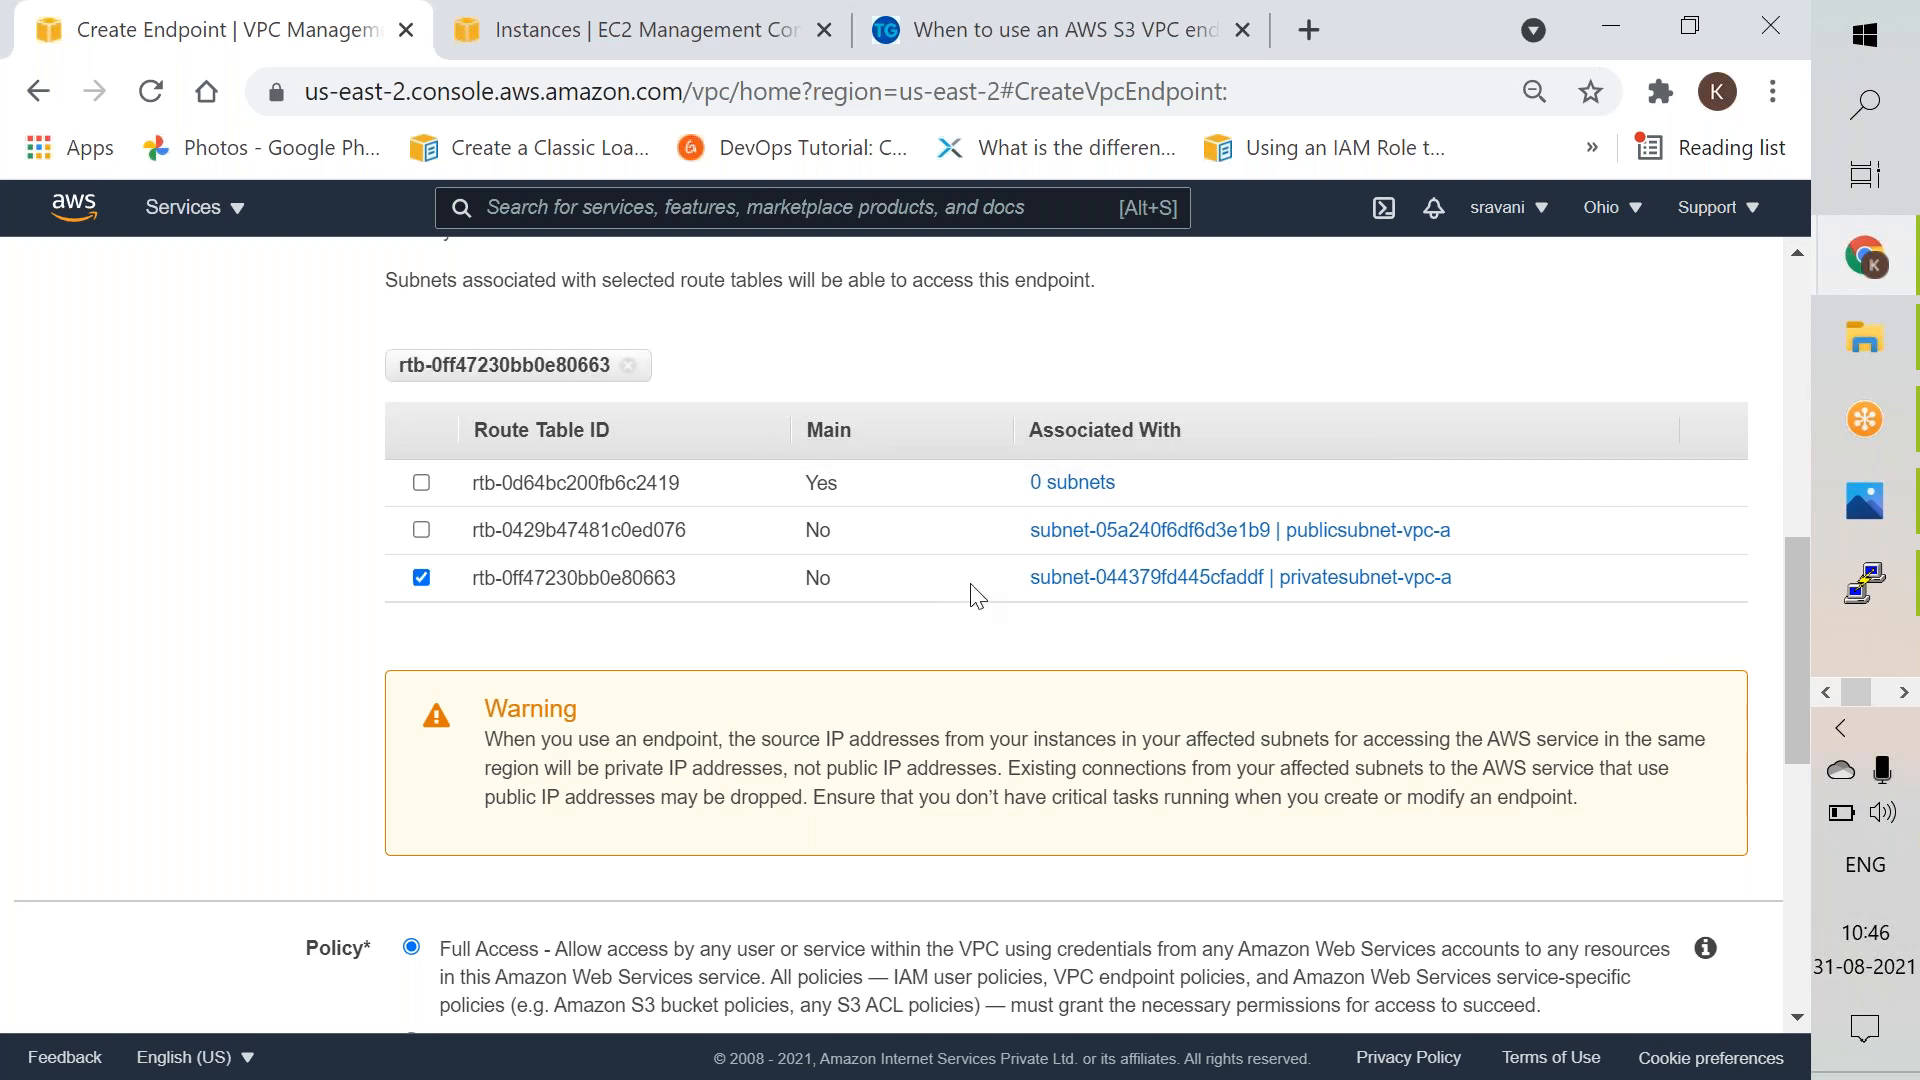
drag(1799, 558, 1795, 610)
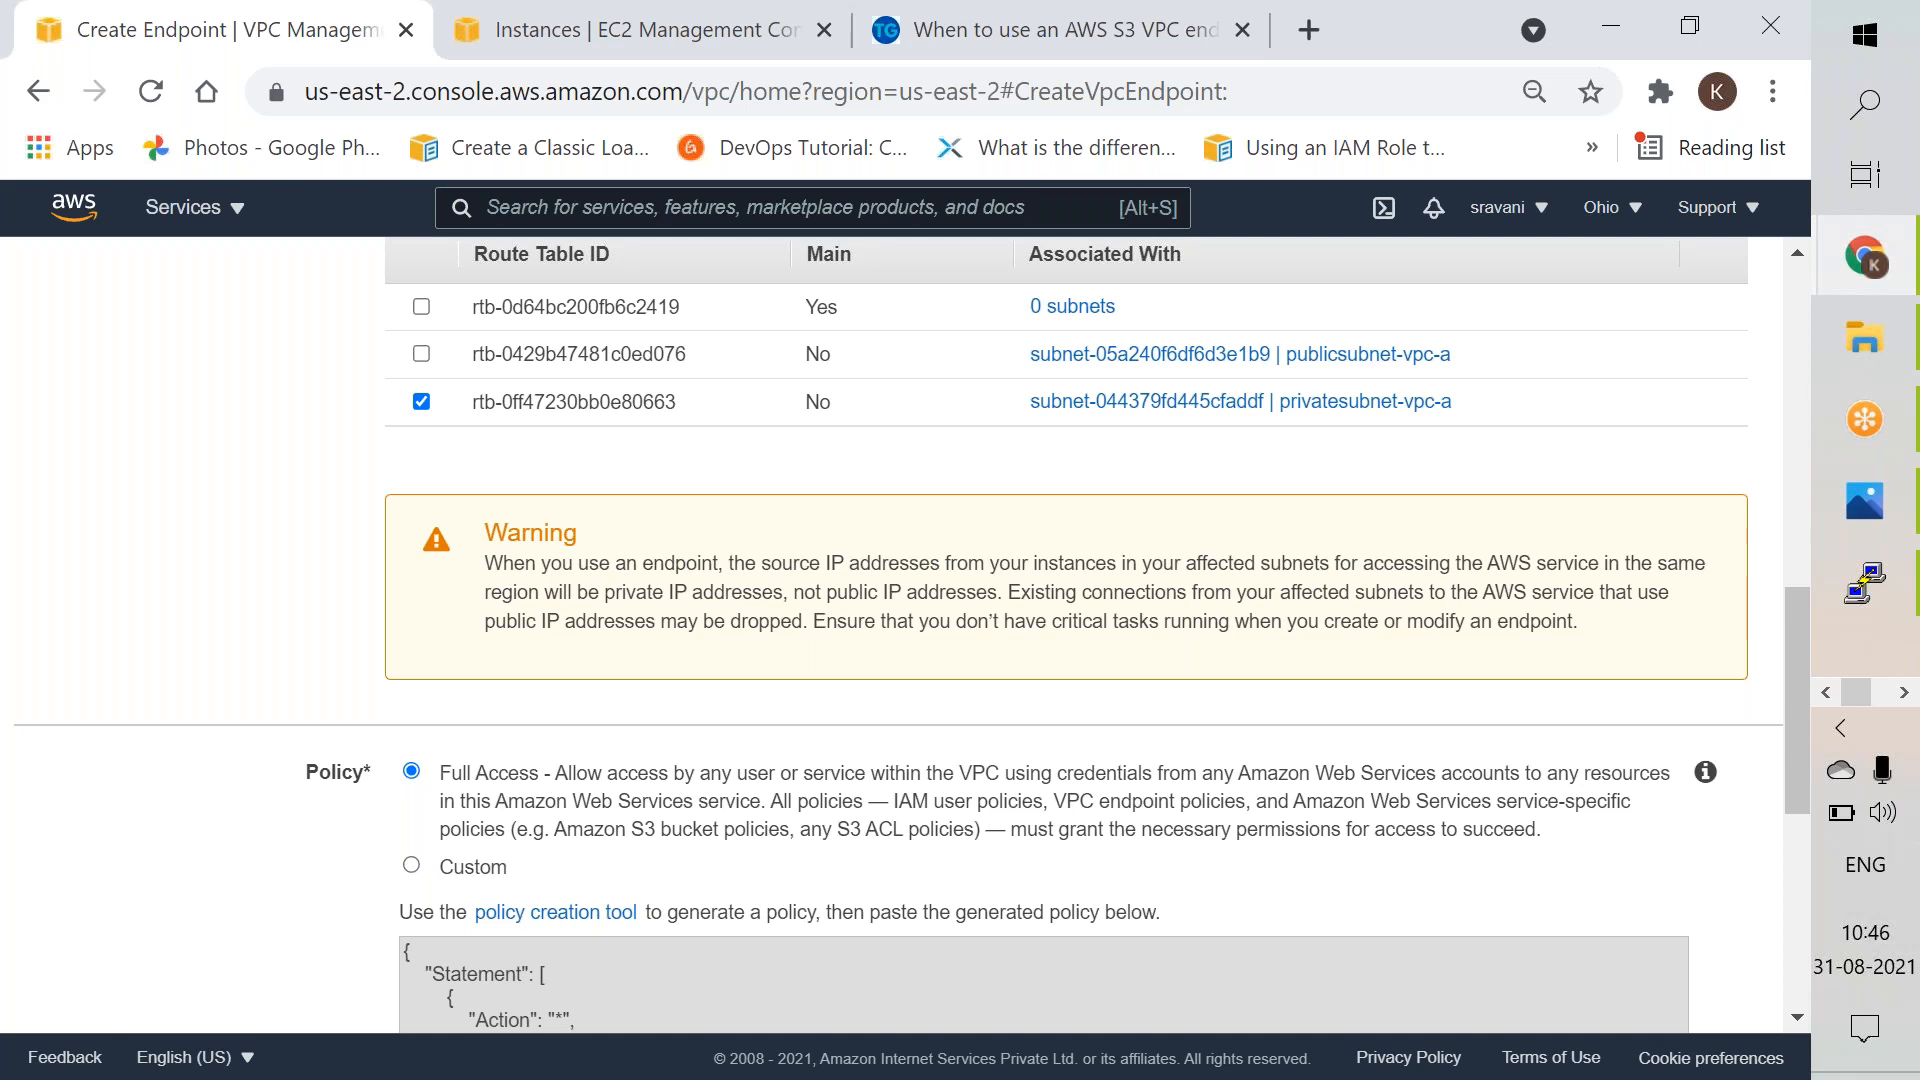
drag(1794, 729, 1828, 509)
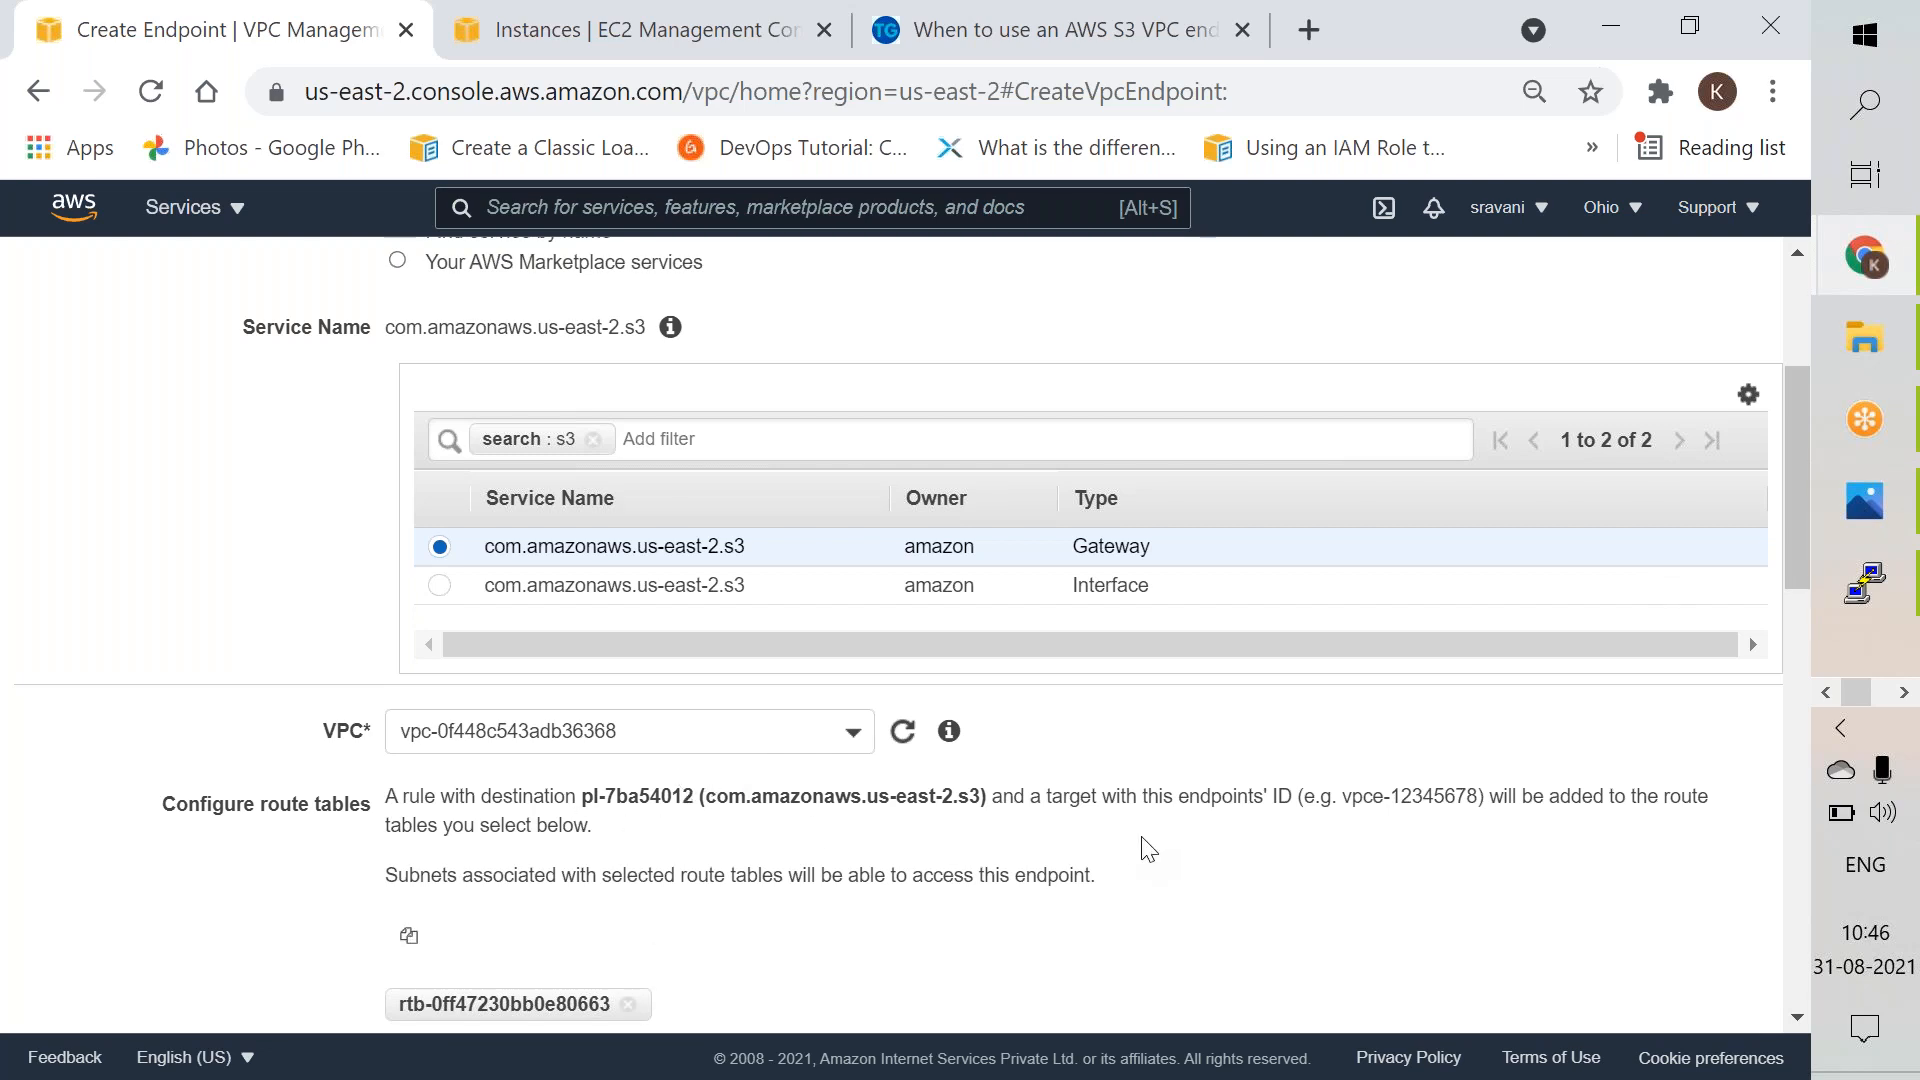
Step: Switch the endpoint service to the Interface type of com.amazonaws.us-east-2.s3 and deselect its publicsubnet-vpc-a subnet
click(1116, 582)
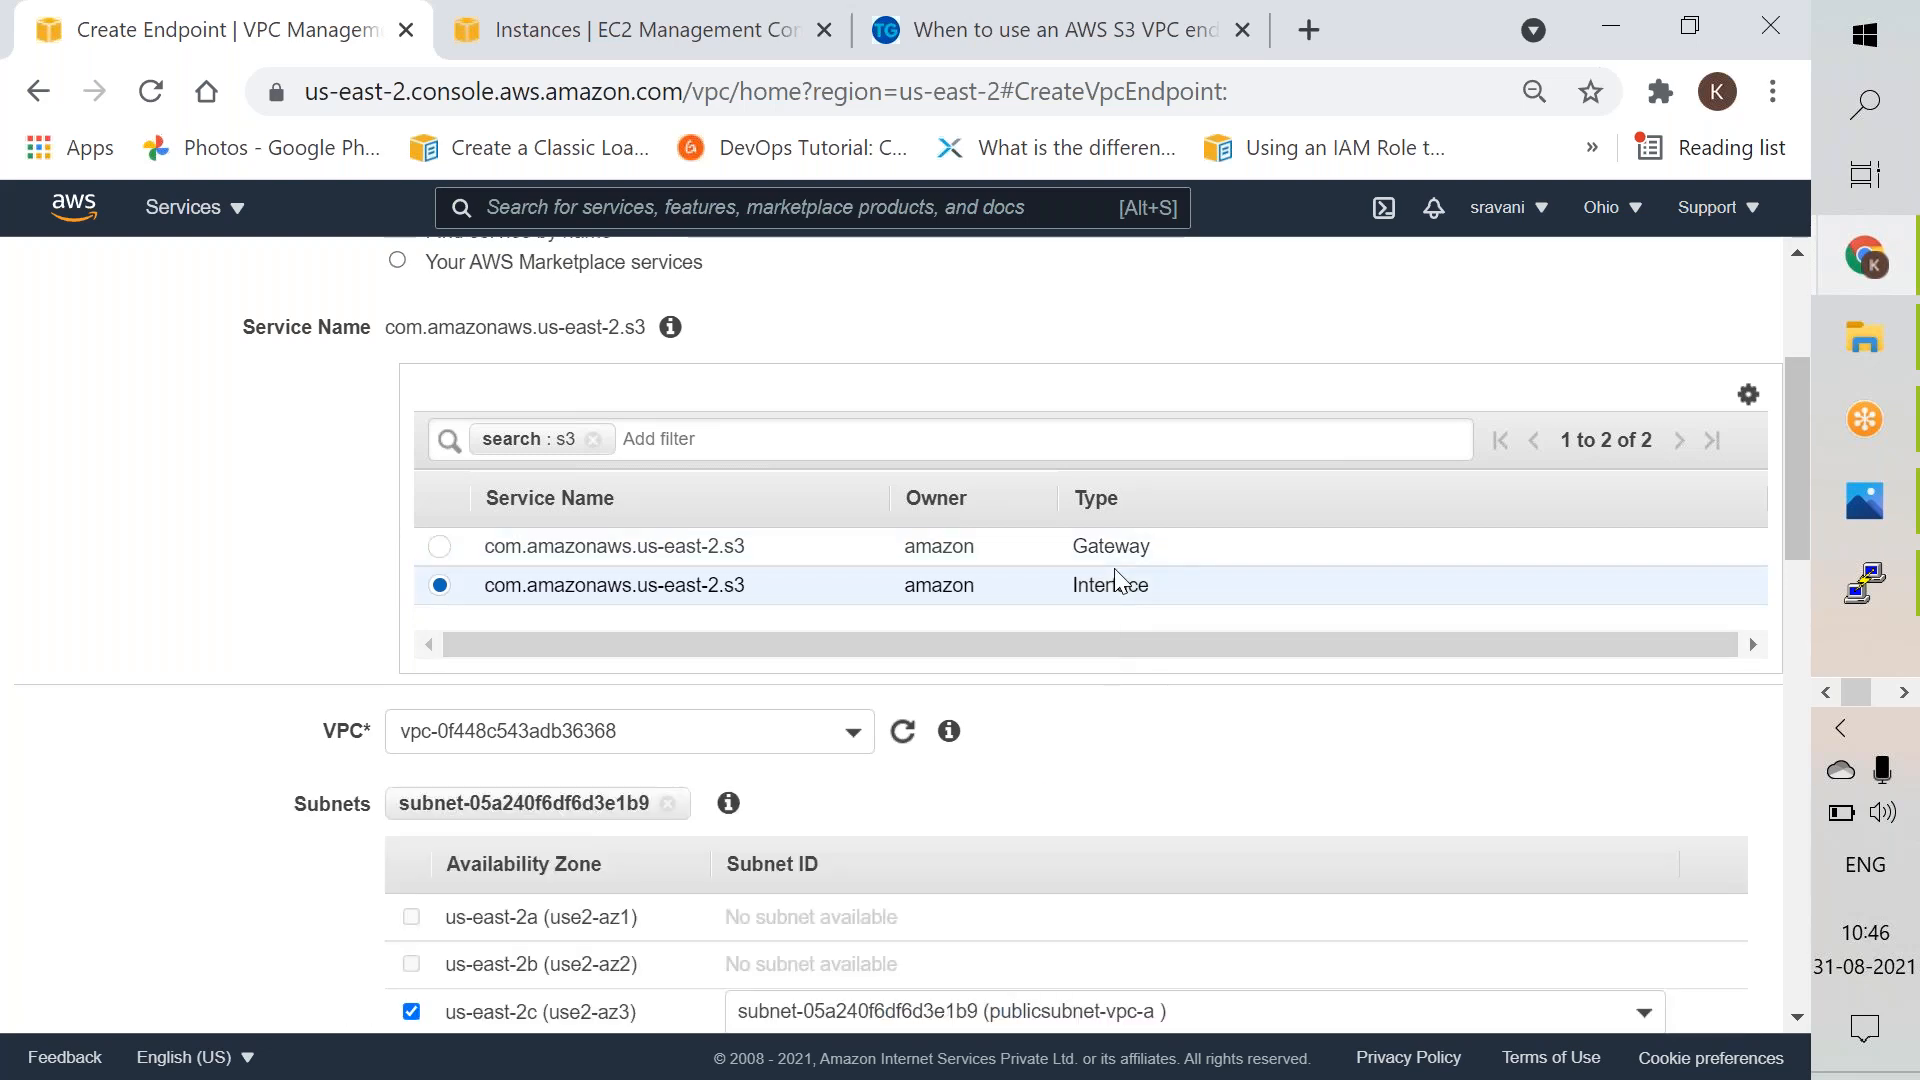
click(816, 735)
click(817, 898)
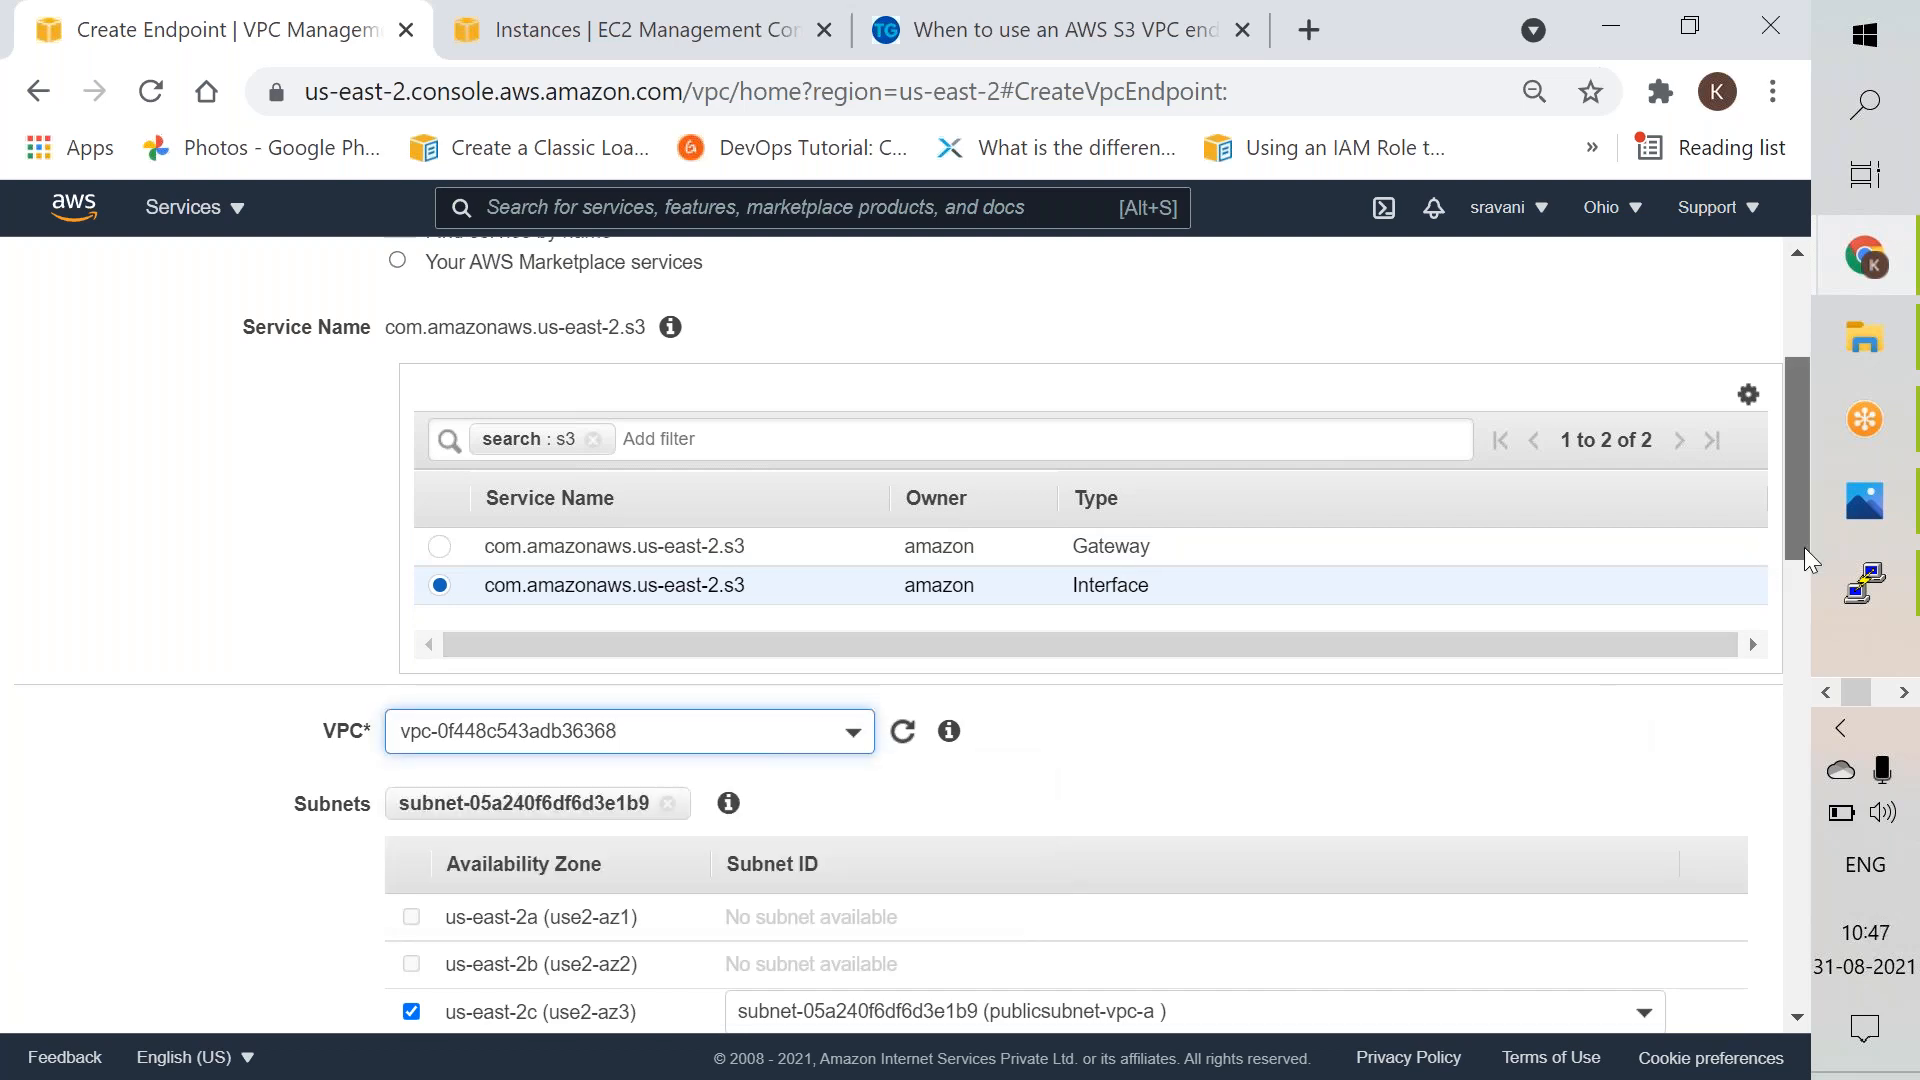
drag(1804, 548, 1806, 681)
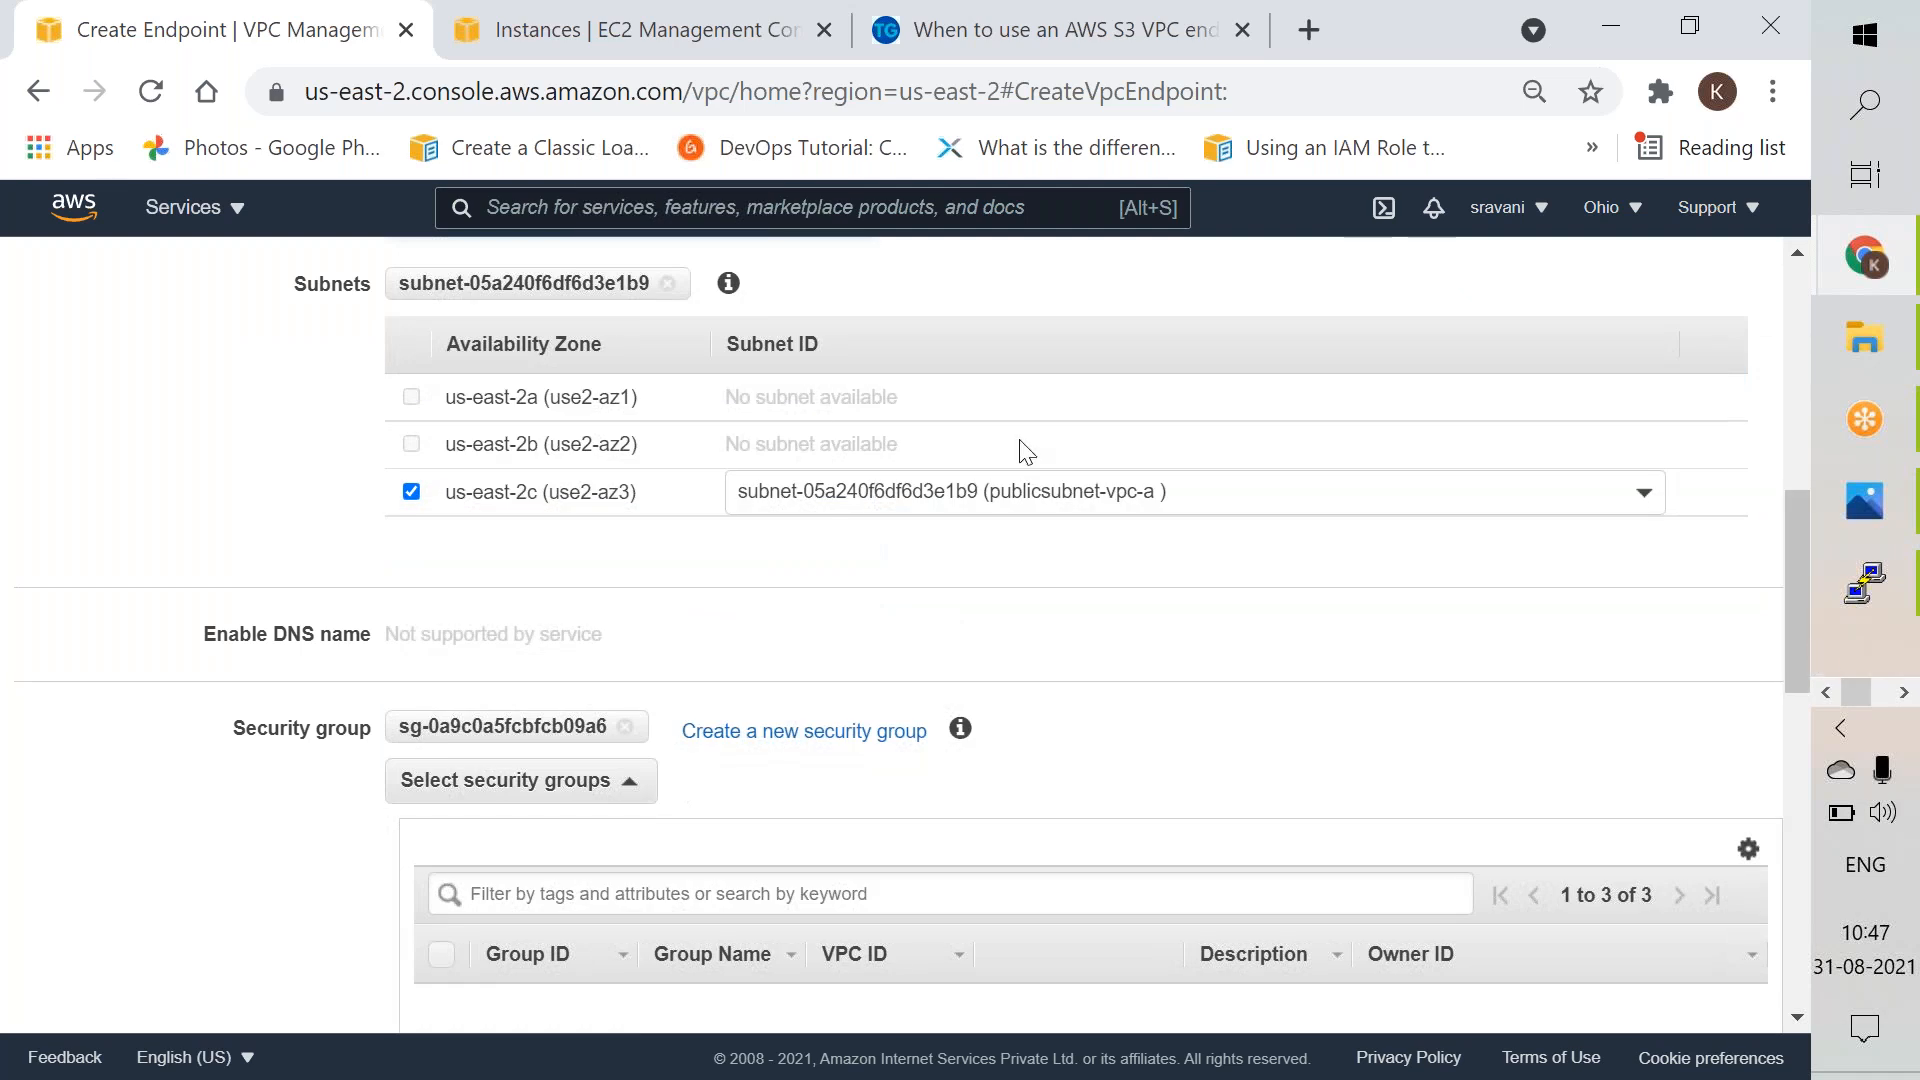
click(667, 283)
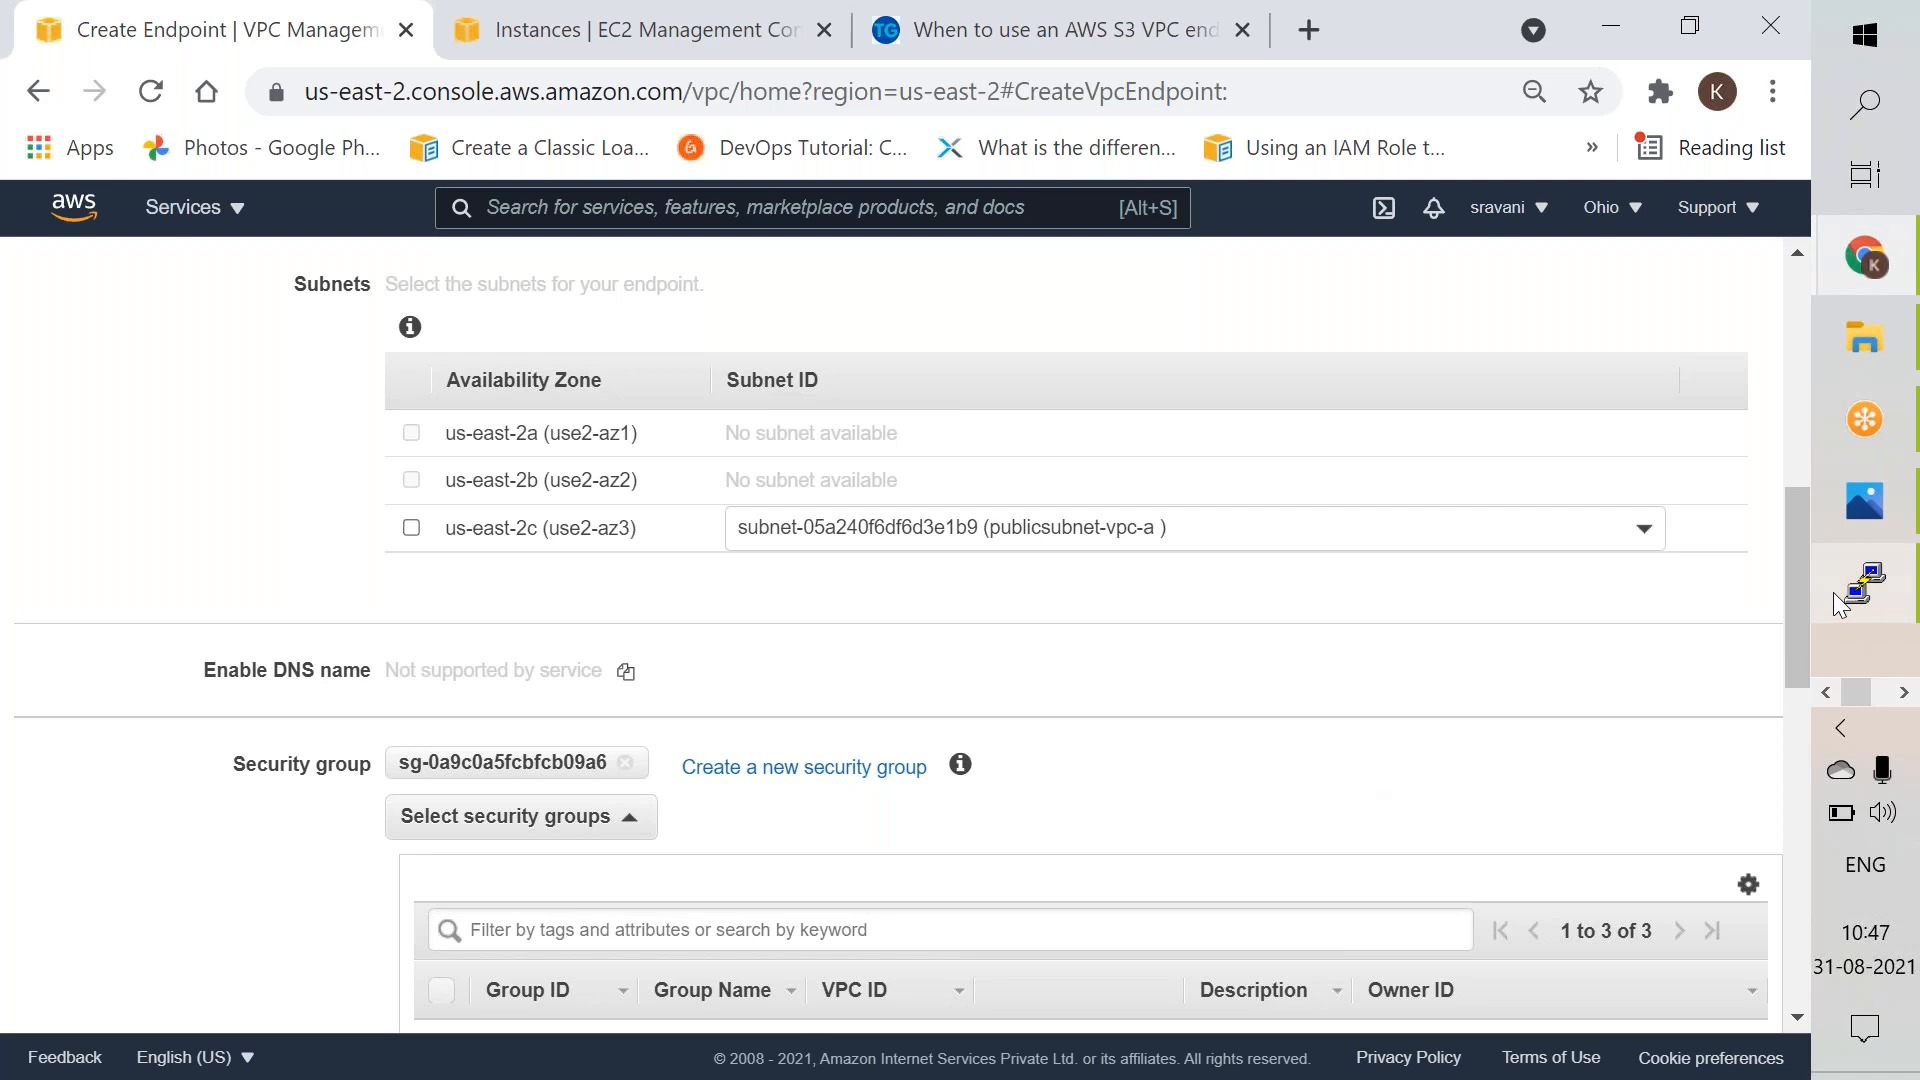
drag(1798, 638, 1784, 493)
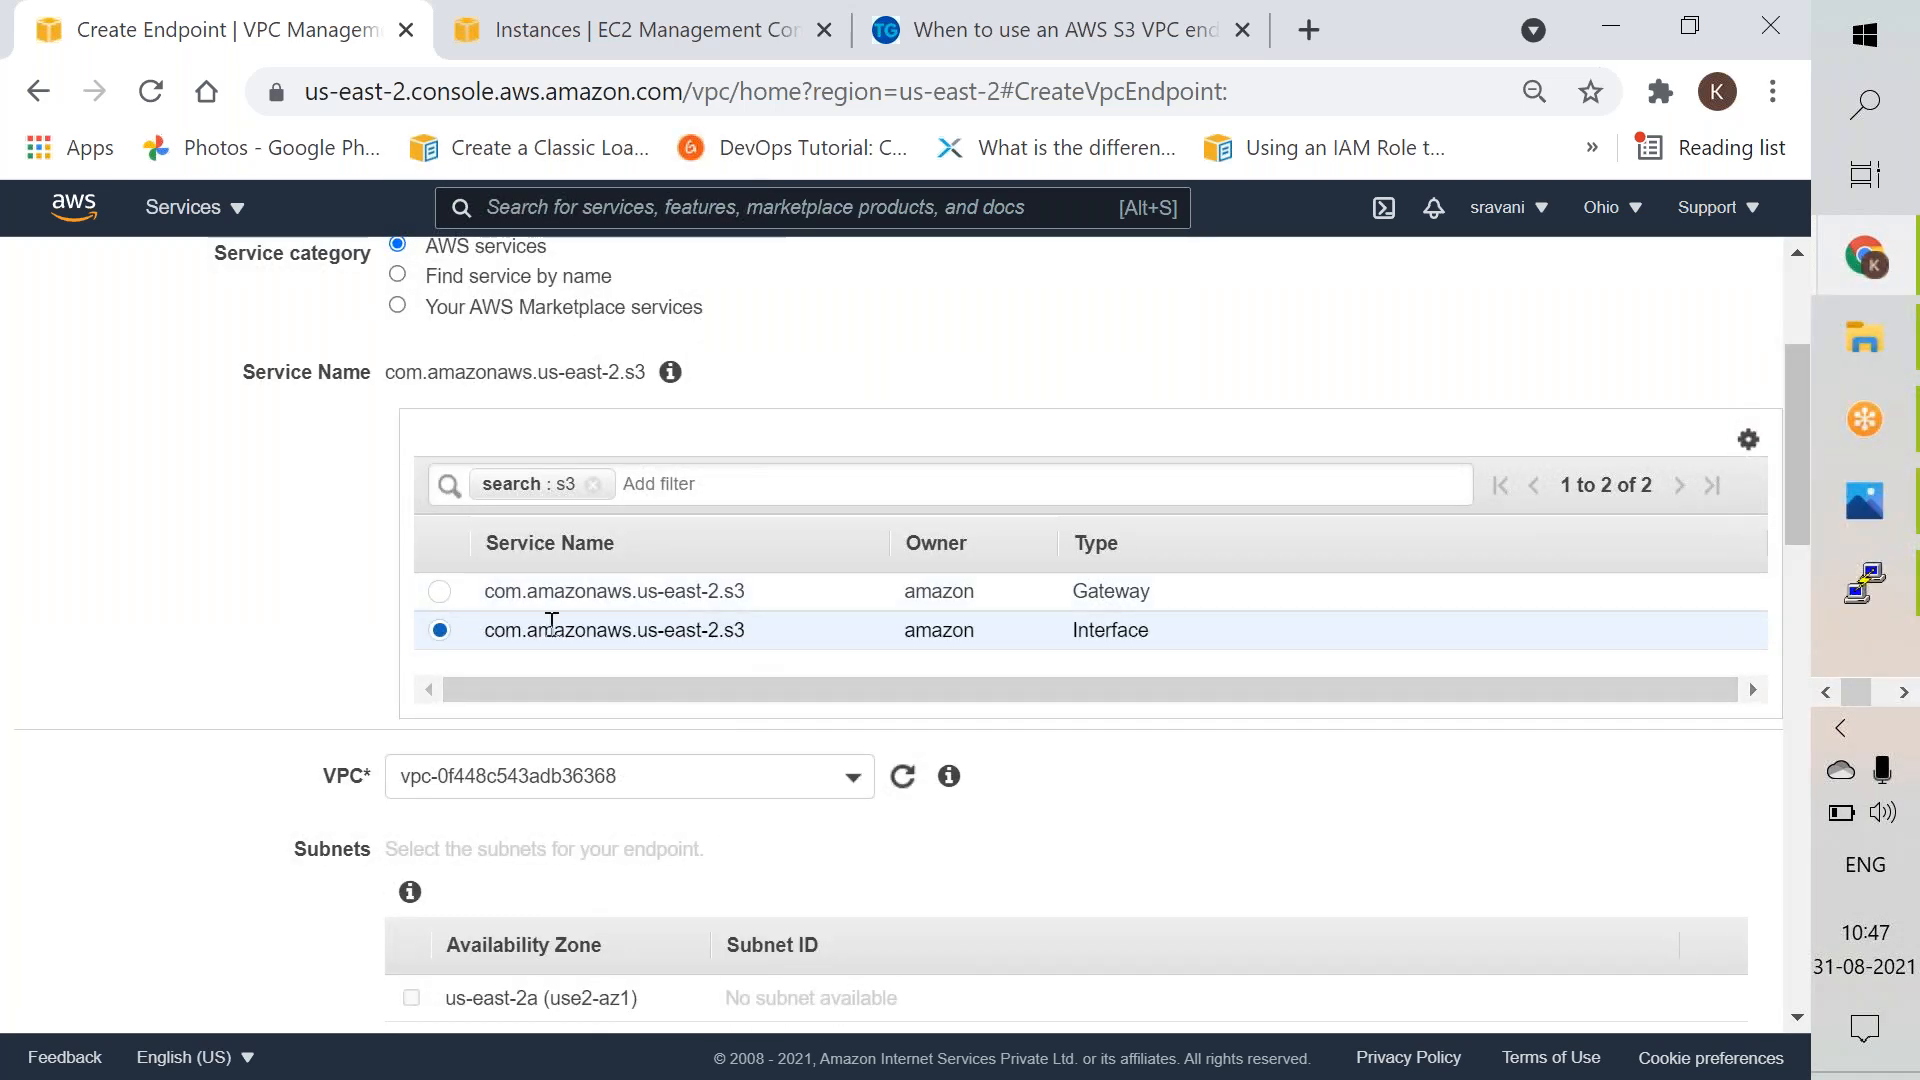
Step: Select the Gateway type of com.amazonaws.us-east-2.s3 for vpc-a, create the endpoint and return to the endpoints list
click(441, 591)
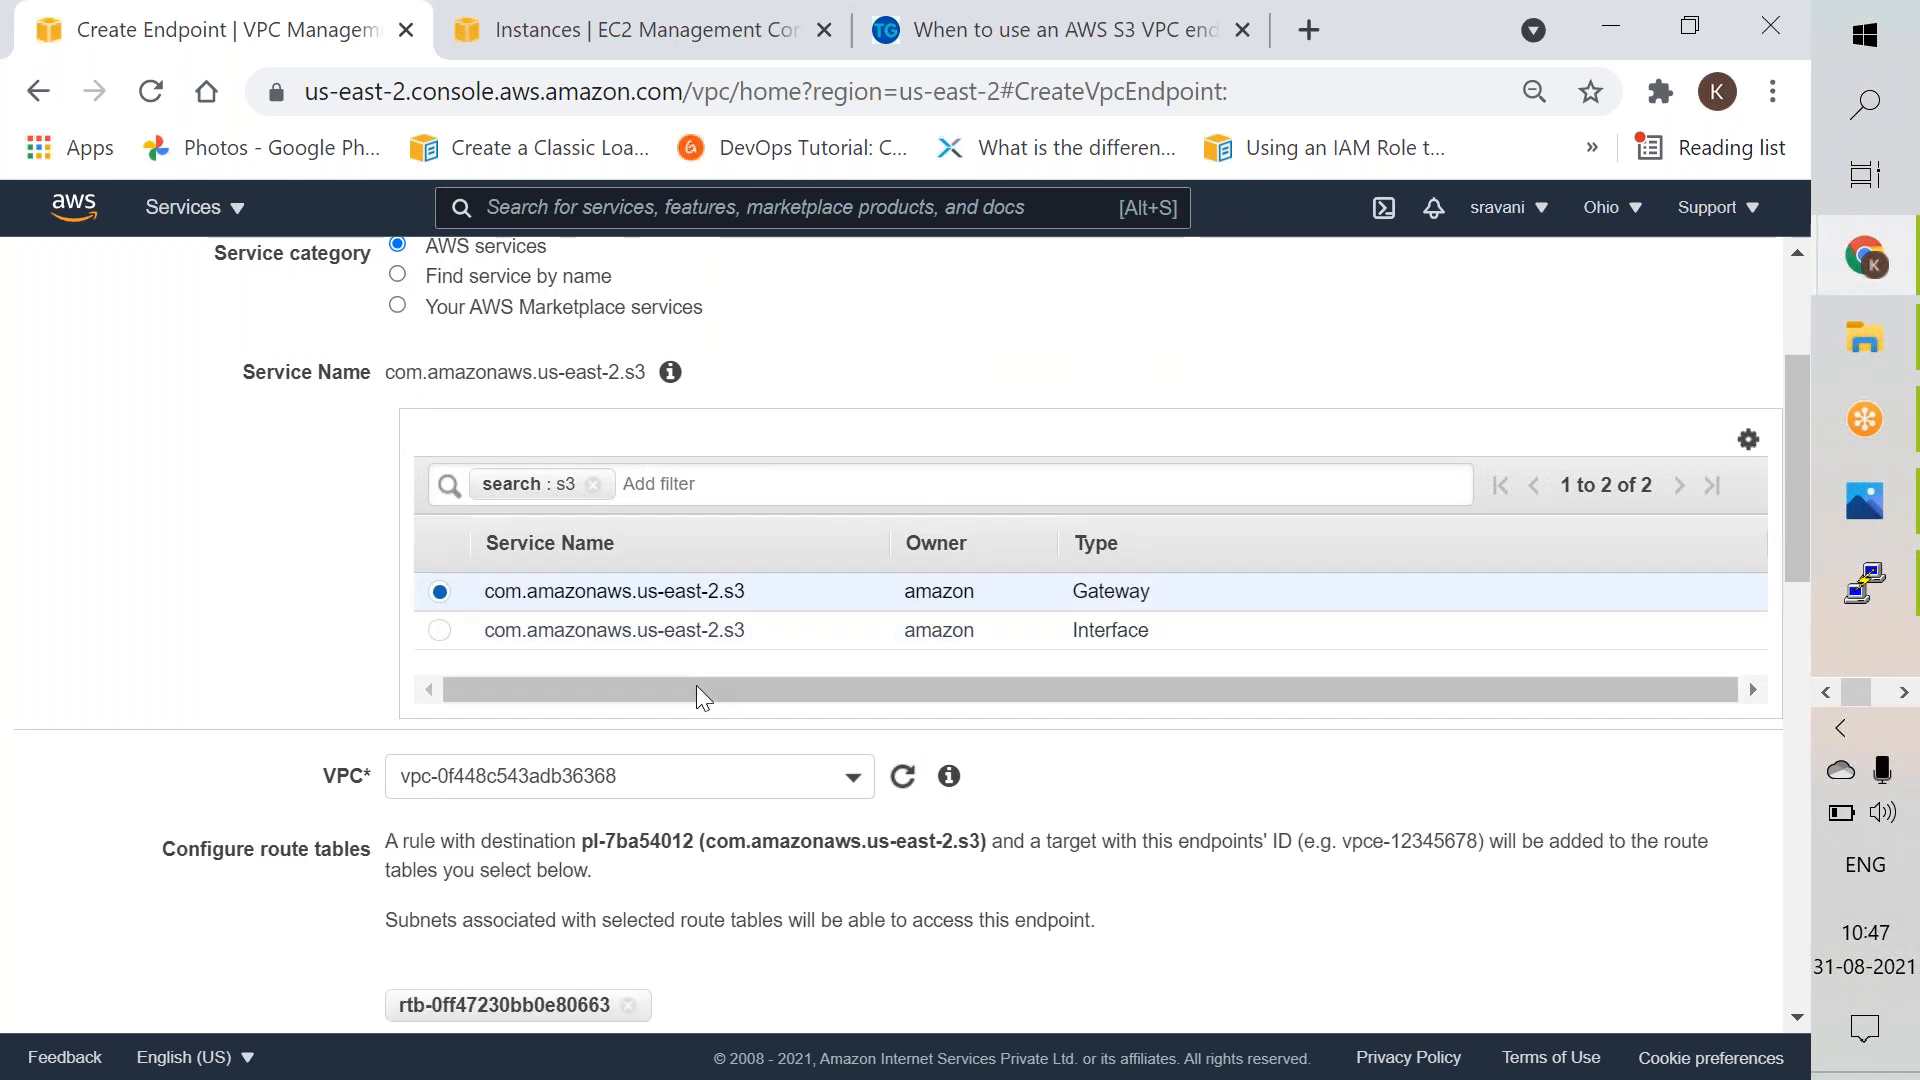
click(720, 776)
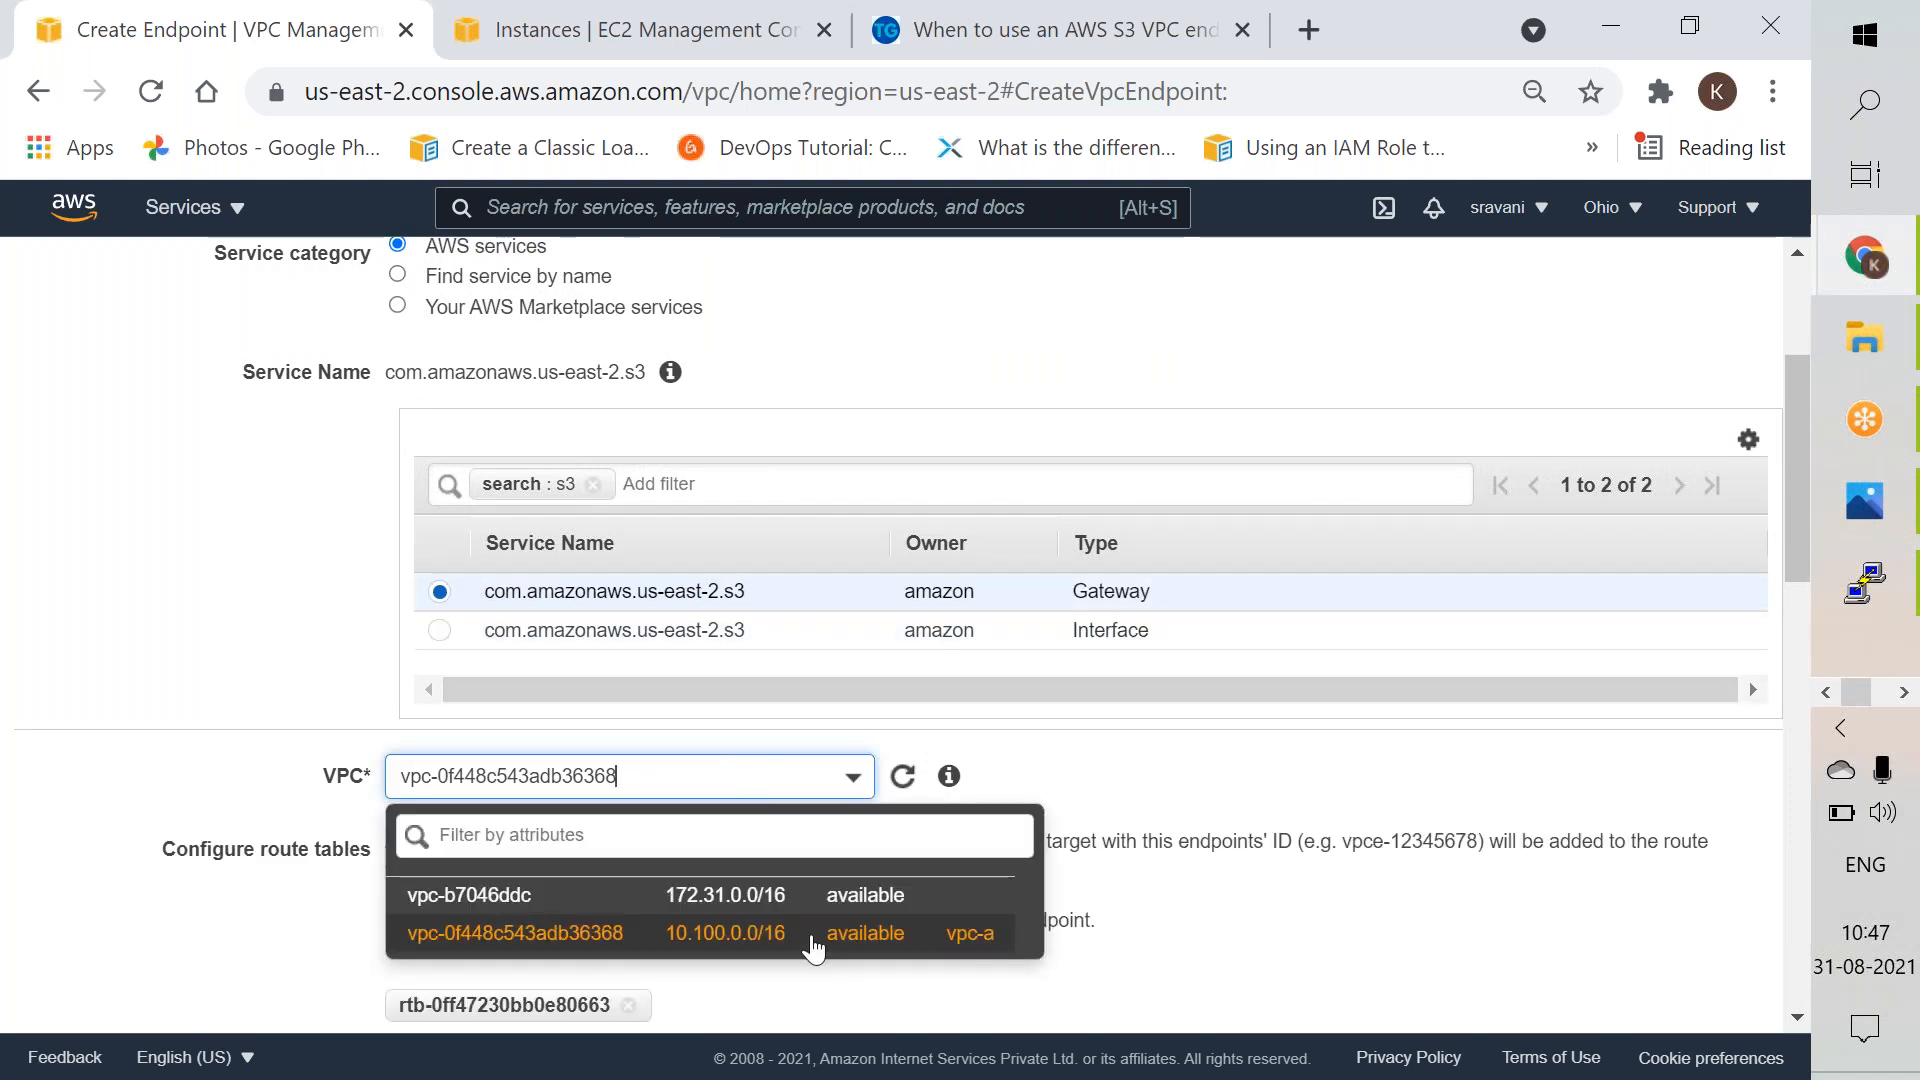
click(815, 939)
drag(1790, 477, 1793, 655)
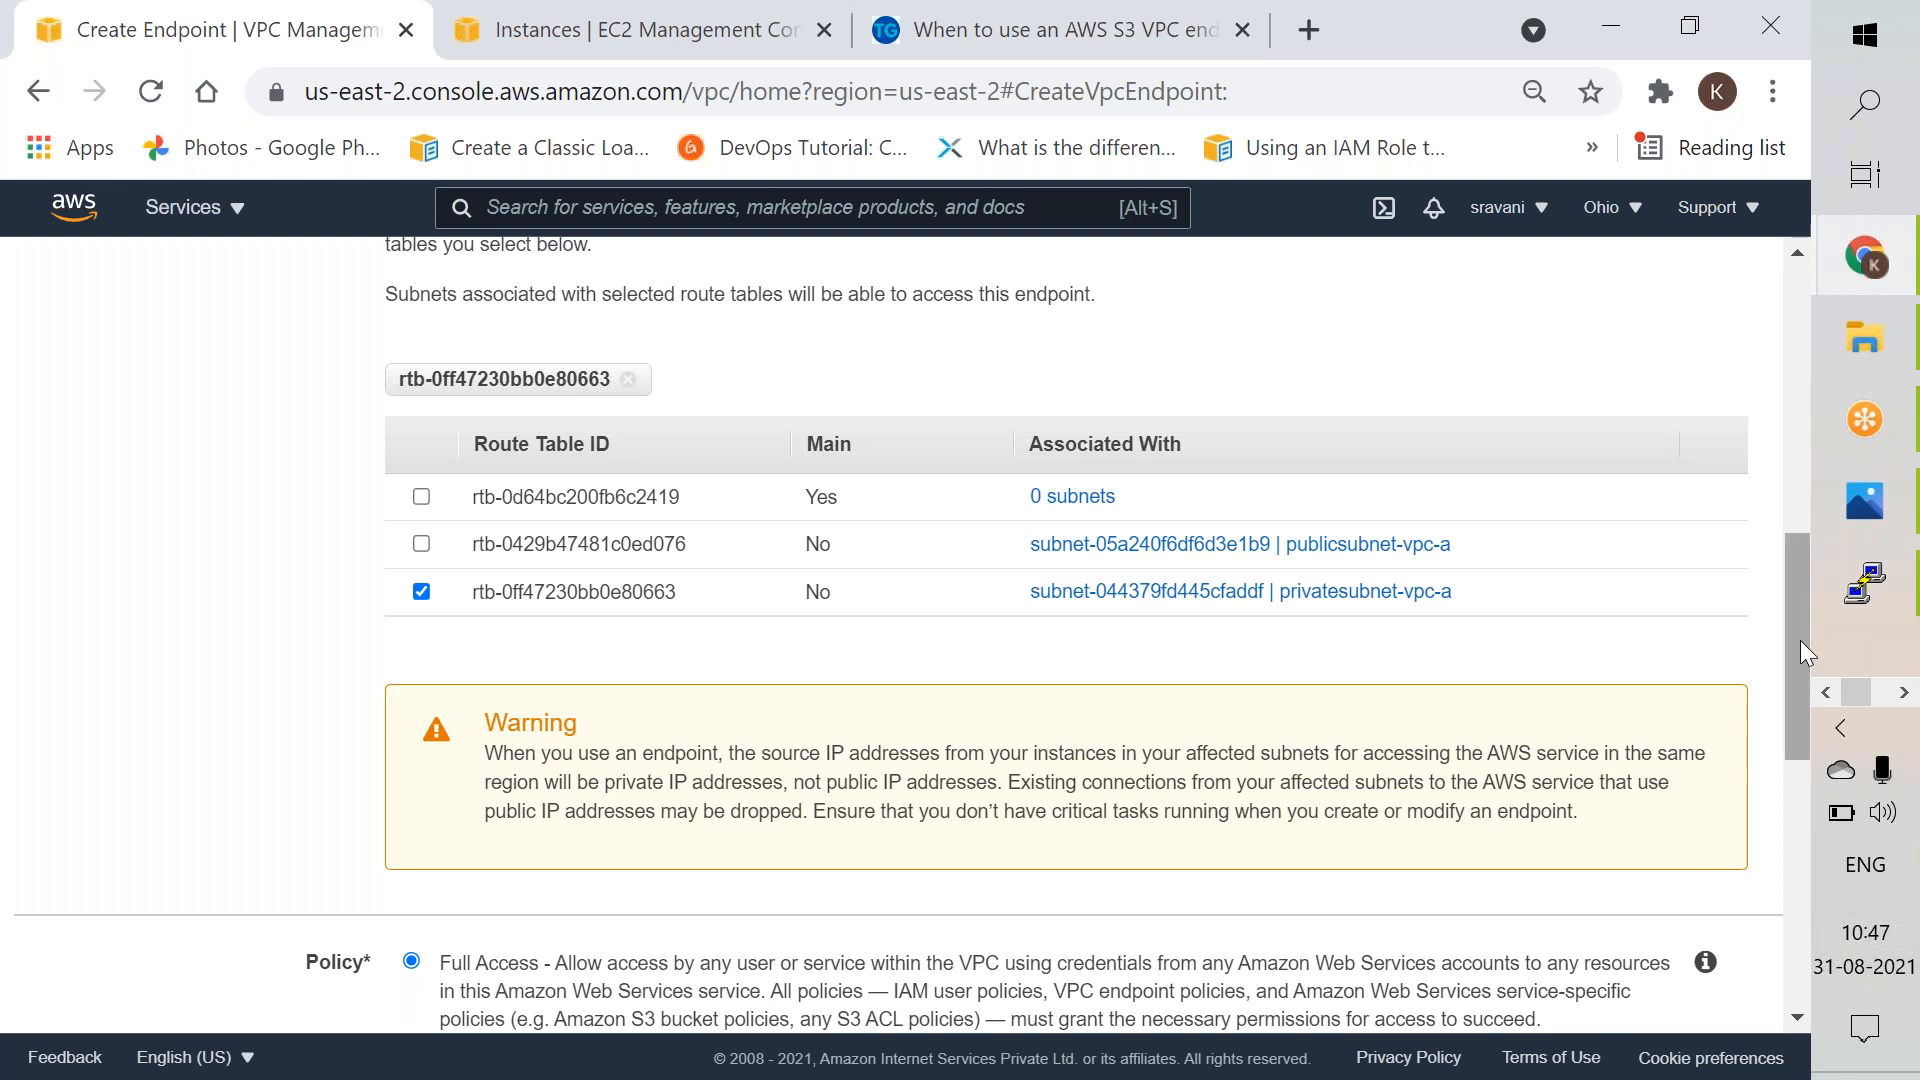
drag(1786, 680, 1785, 946)
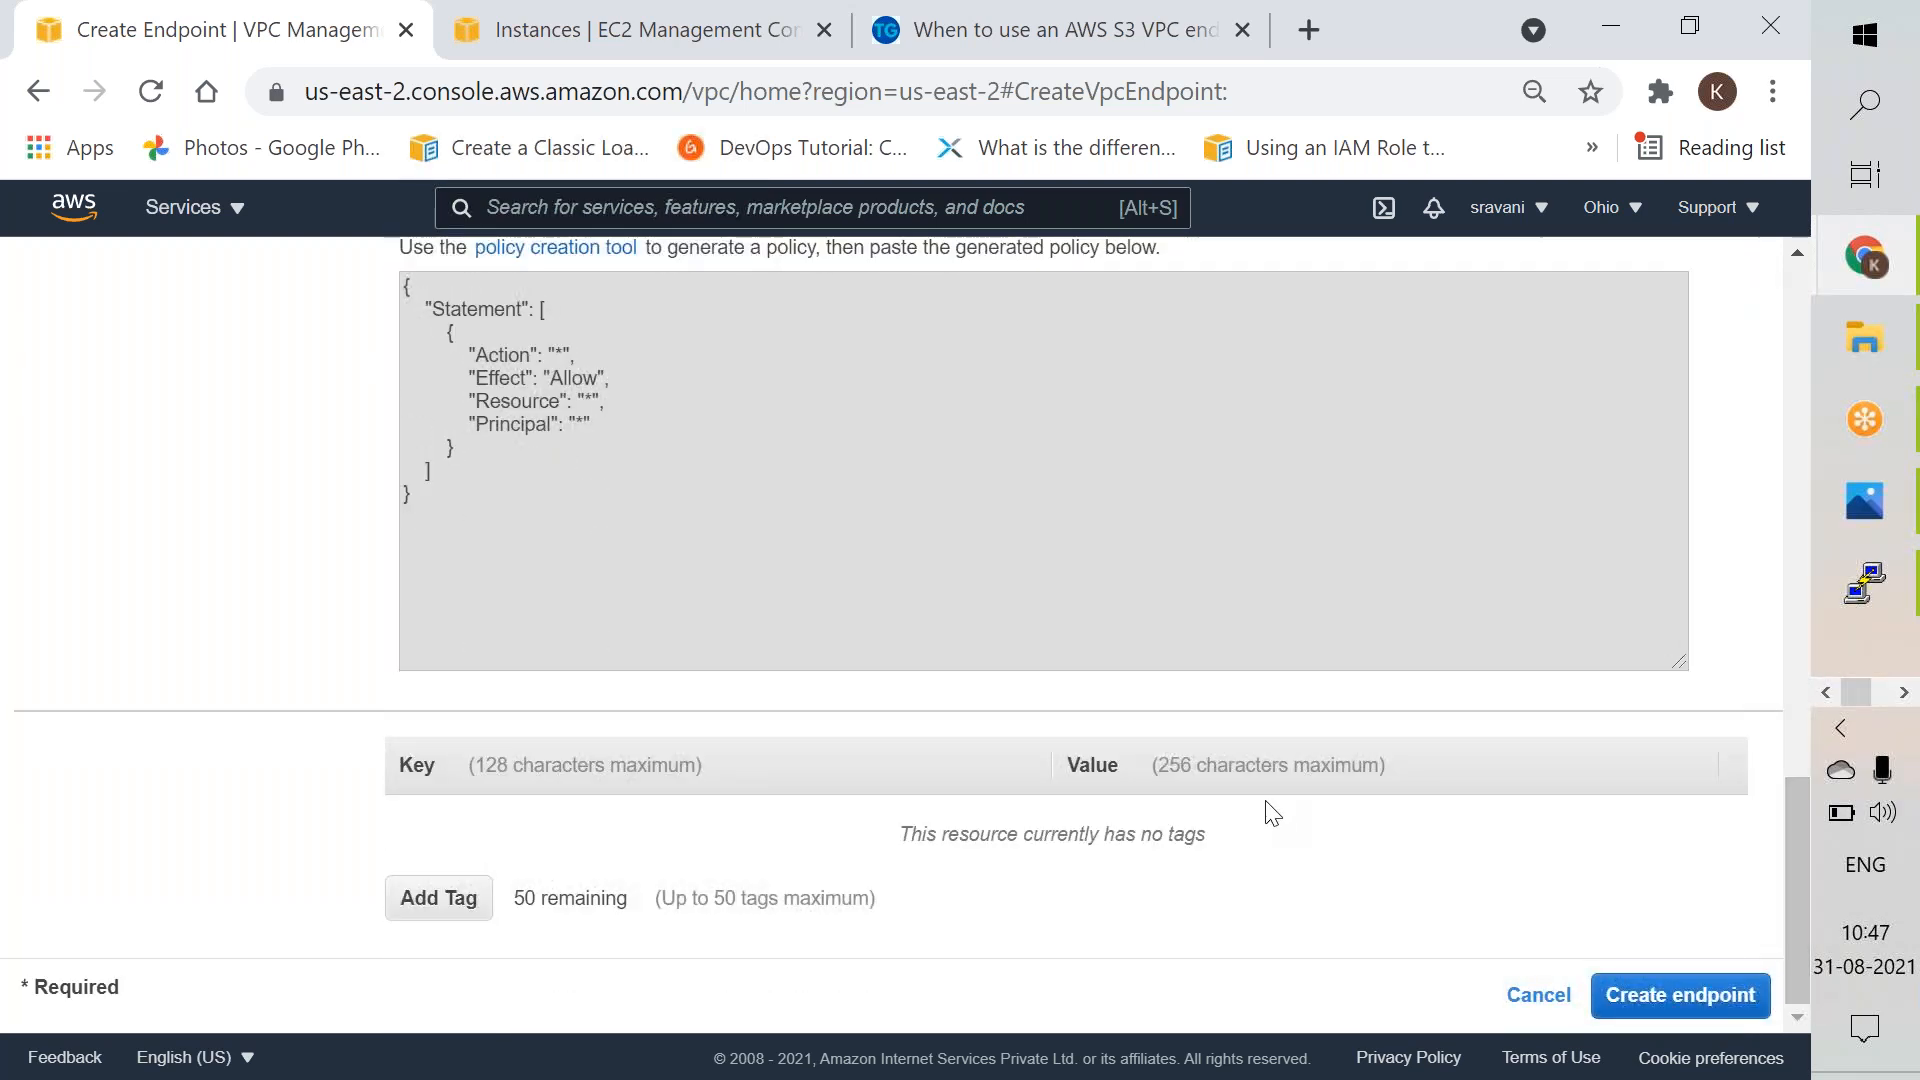
click(1648, 1000)
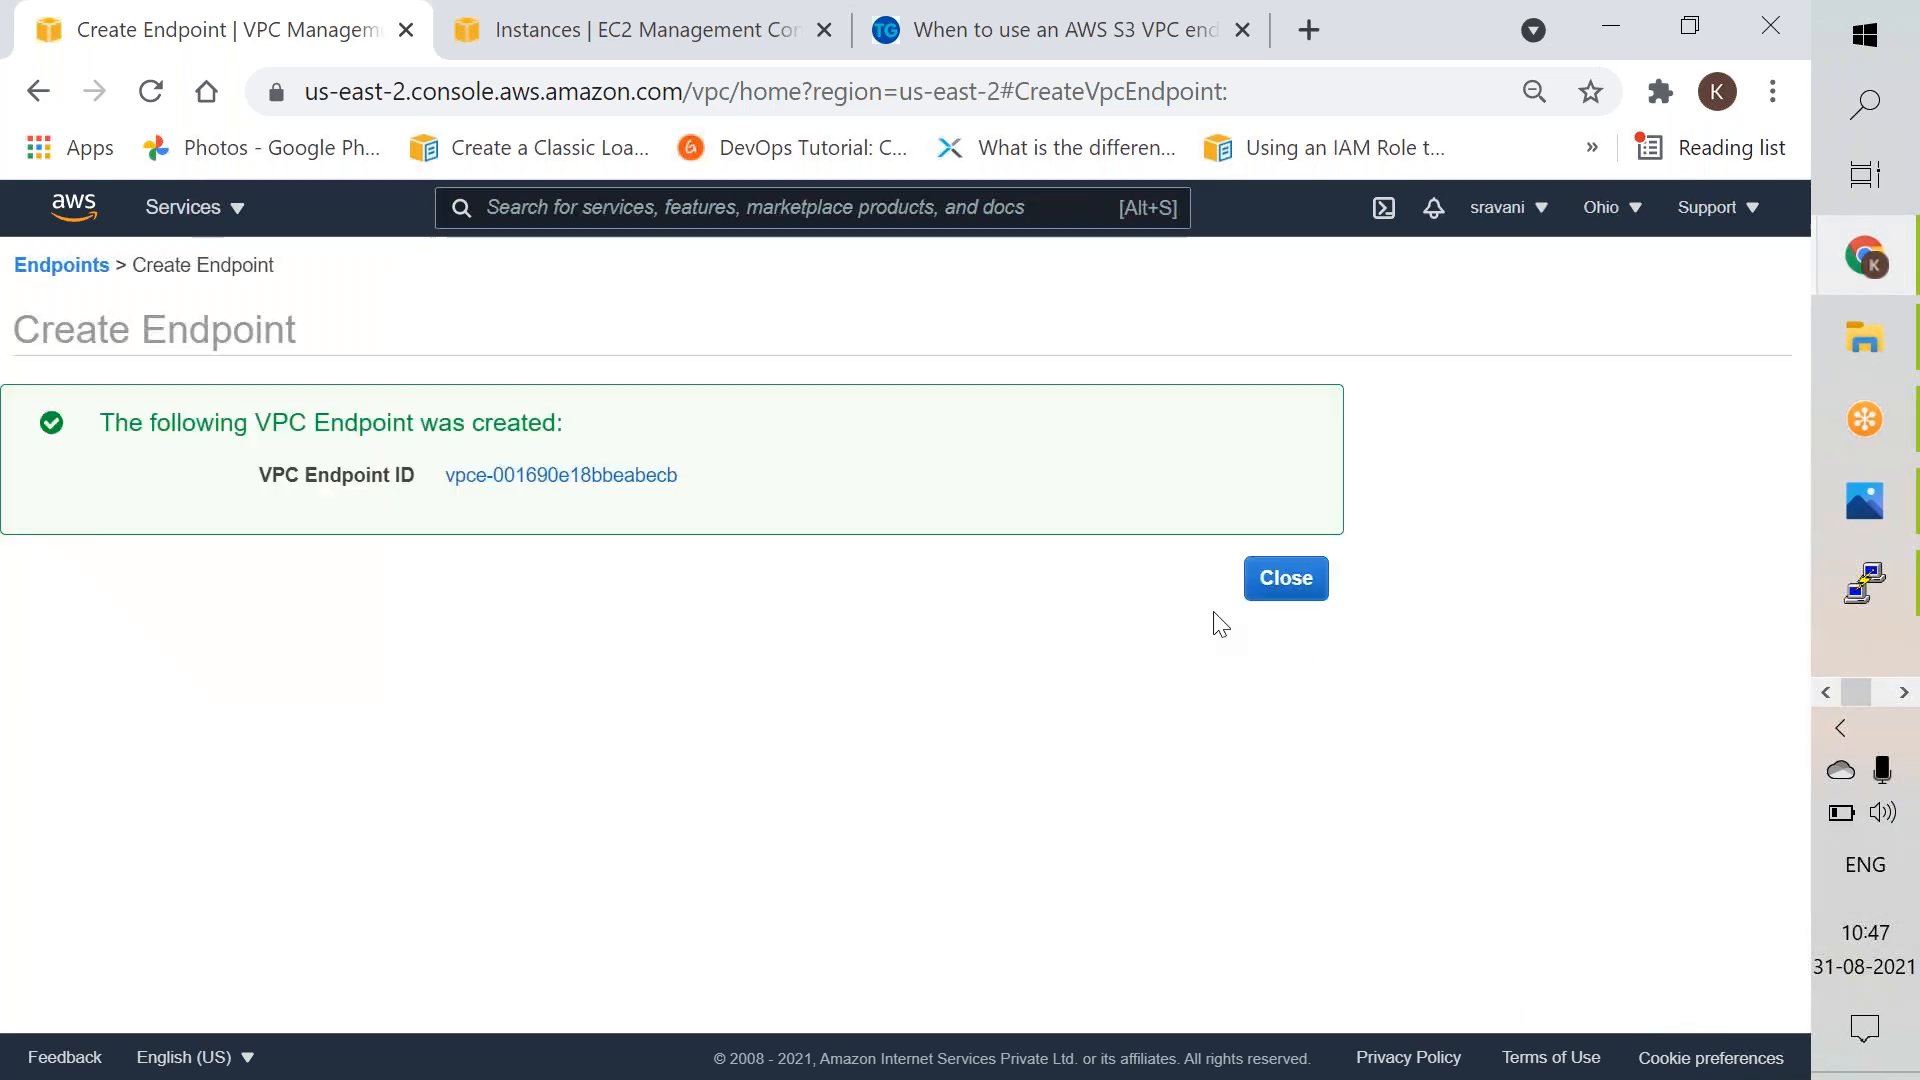
click(1250, 590)
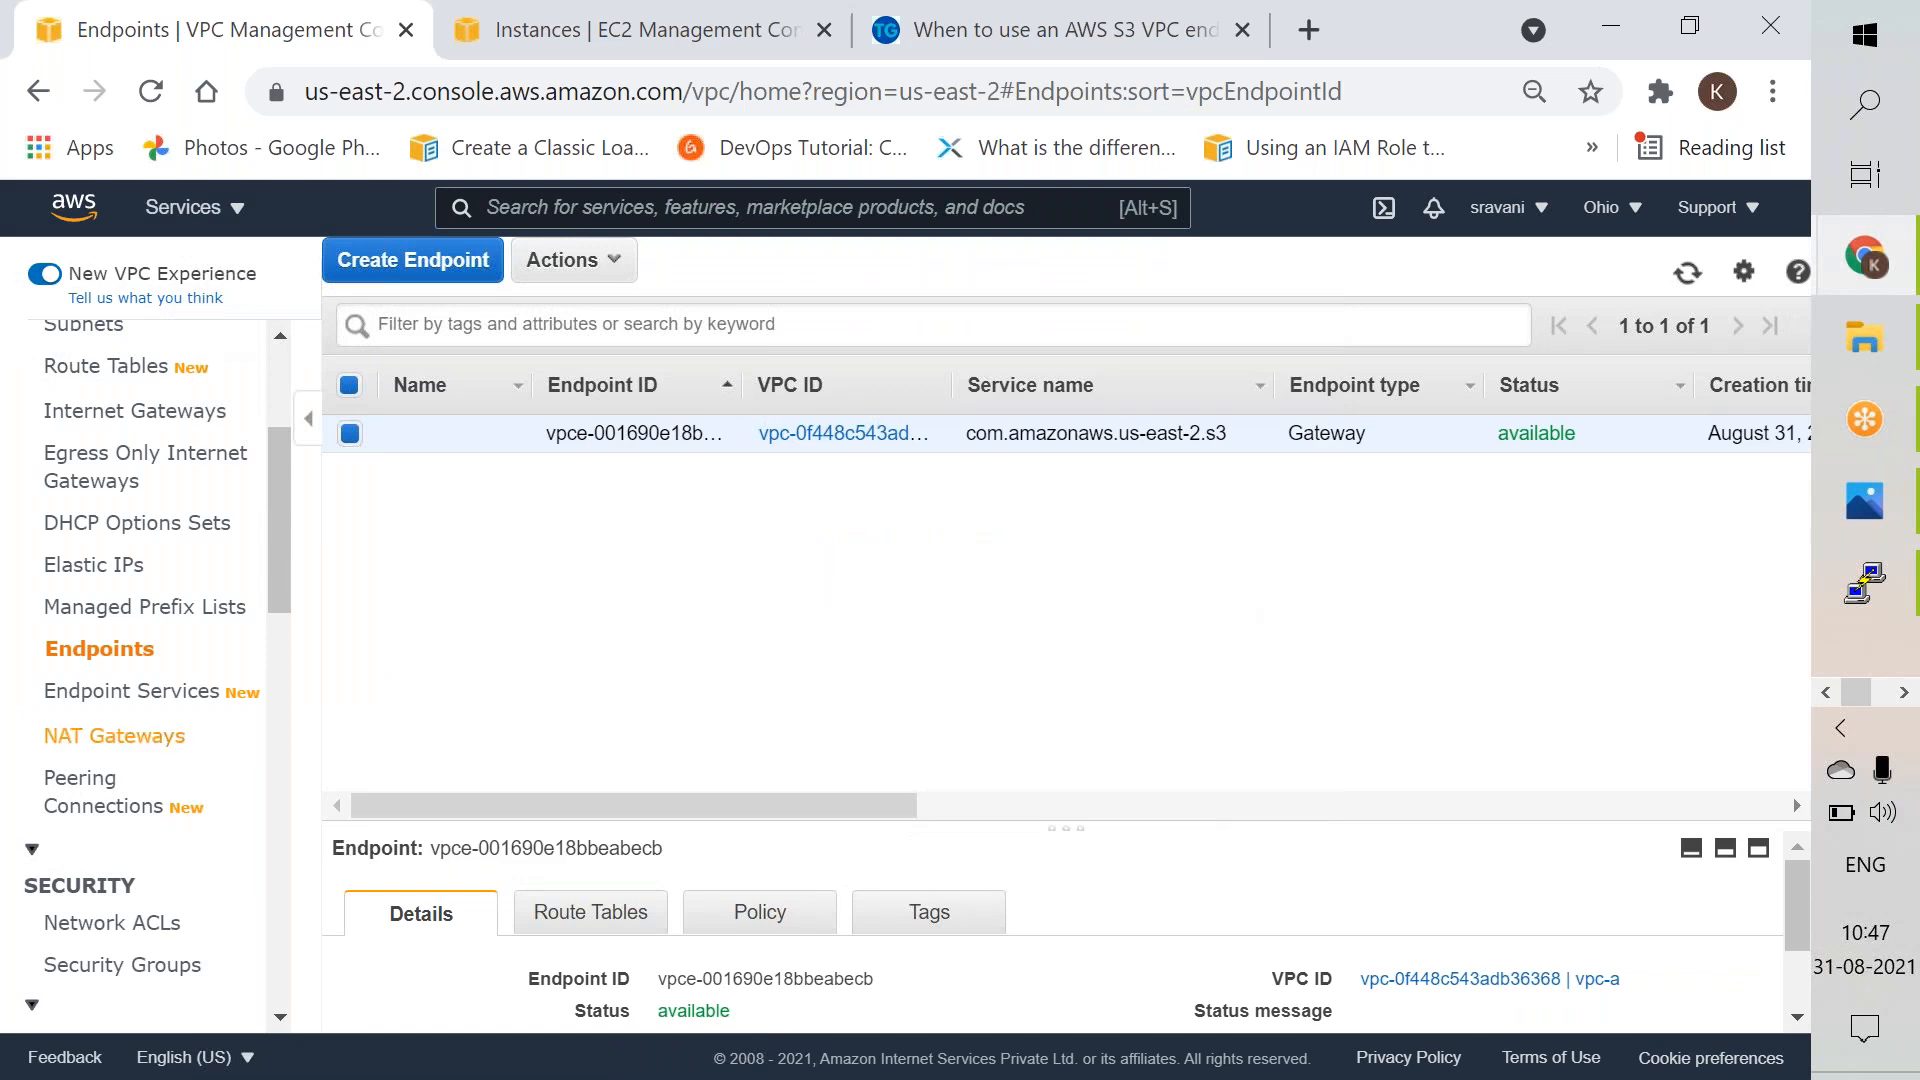
Step: Open the VPC route tables list, select private-vpc-a and enlarge its details pane
click(125, 367)
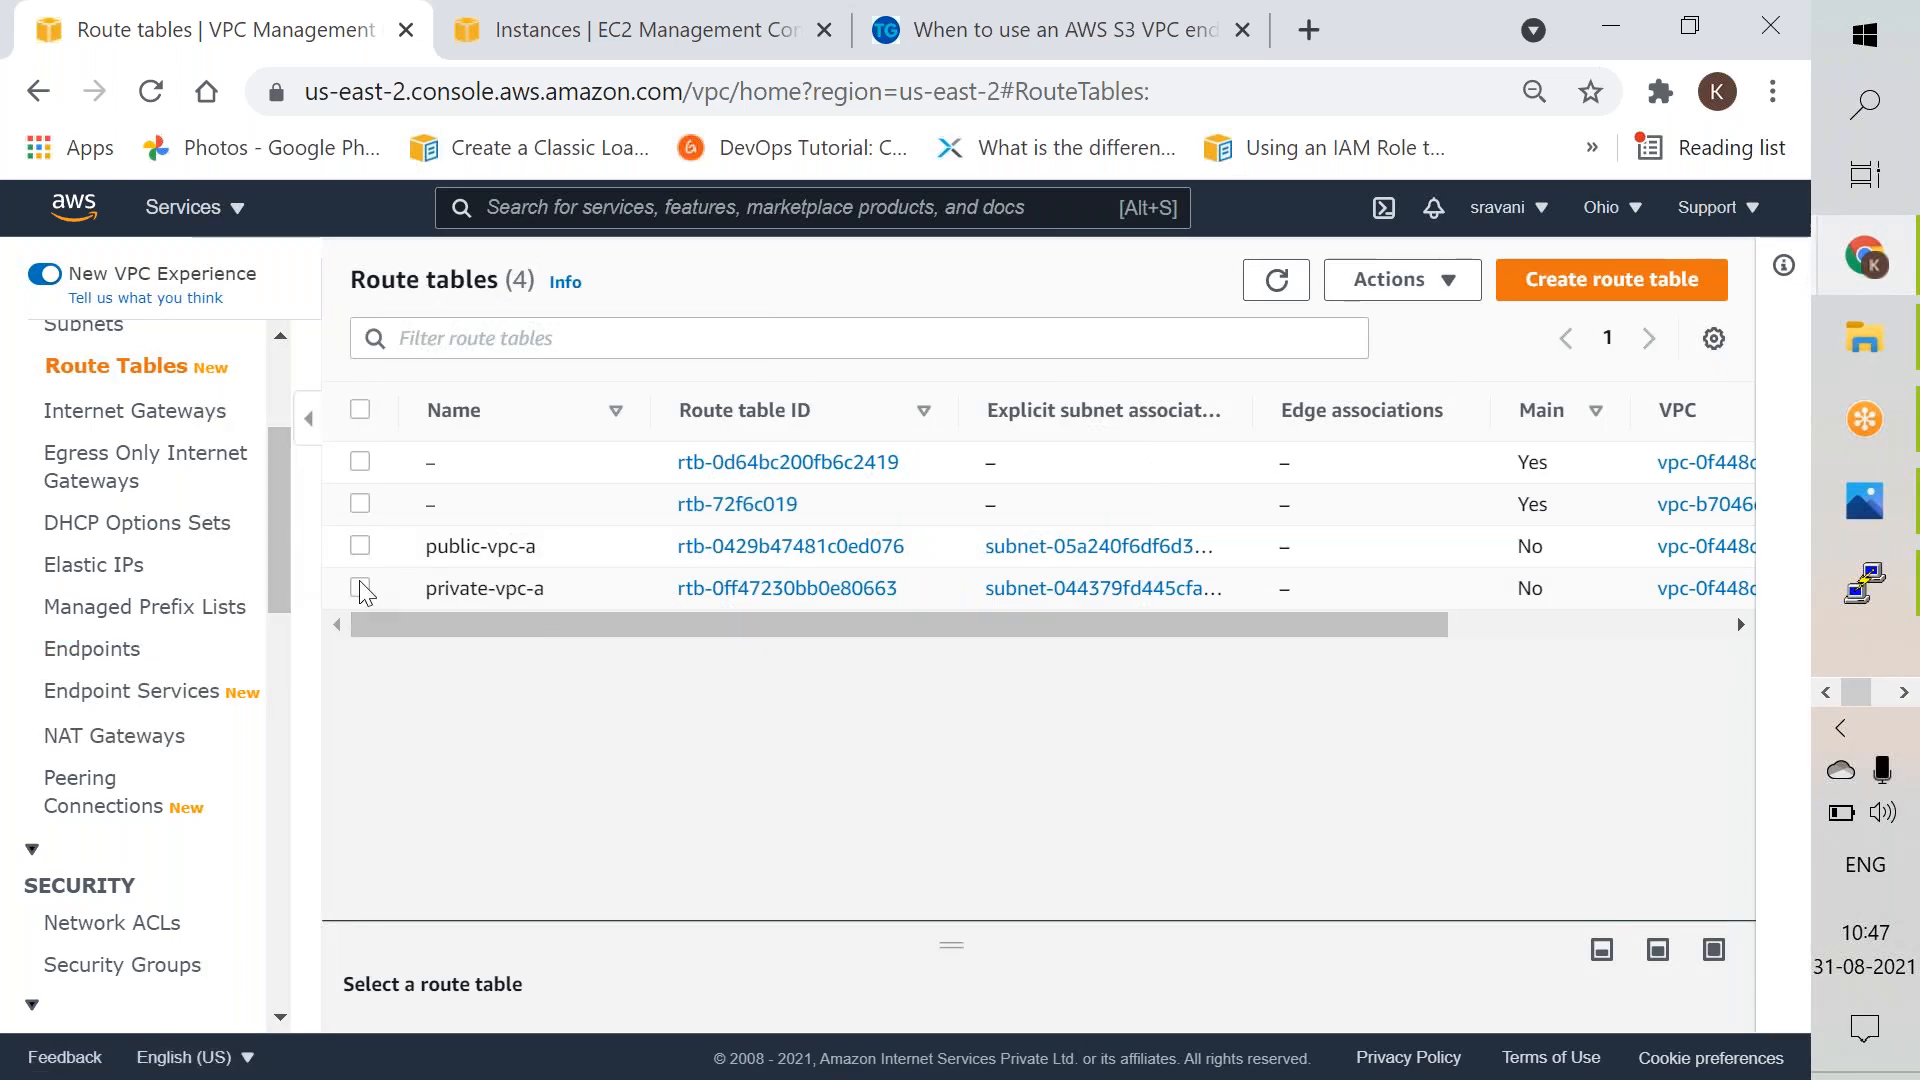
click(1497, 588)
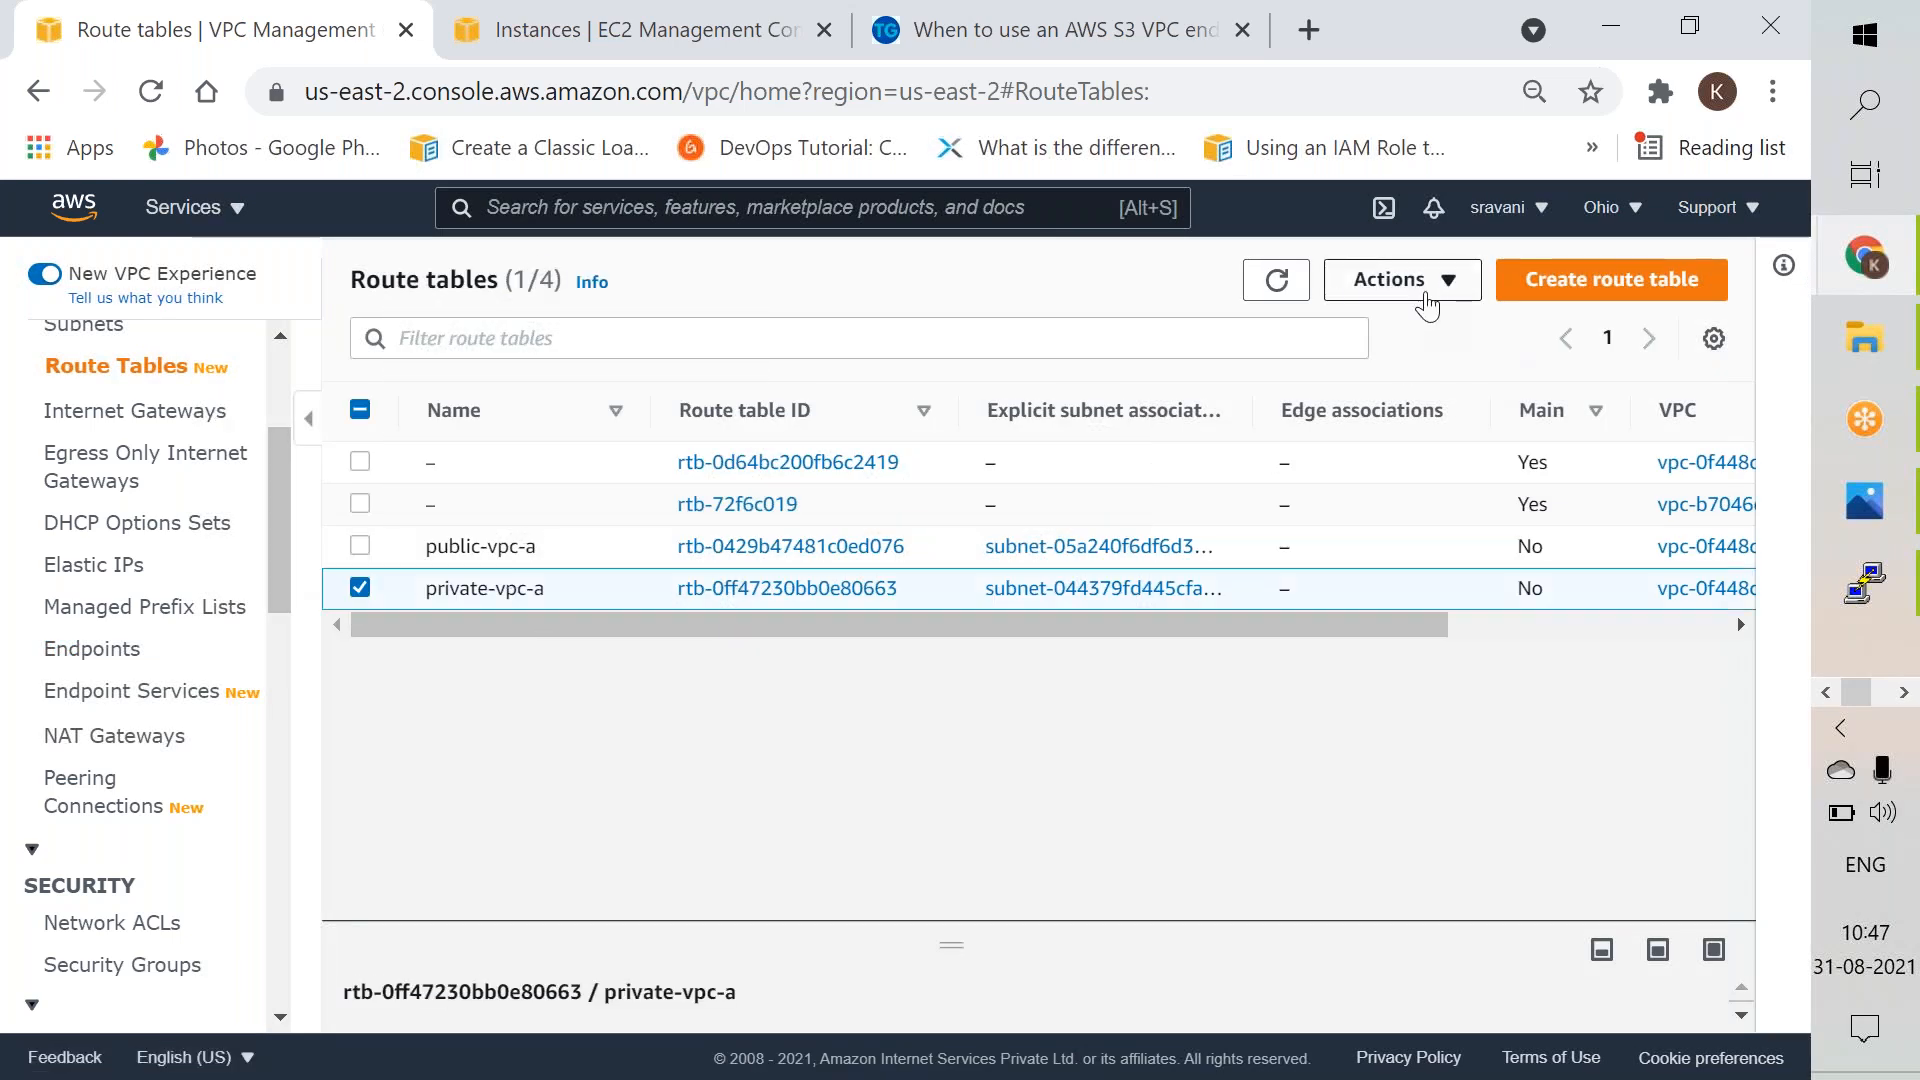
click(1400, 279)
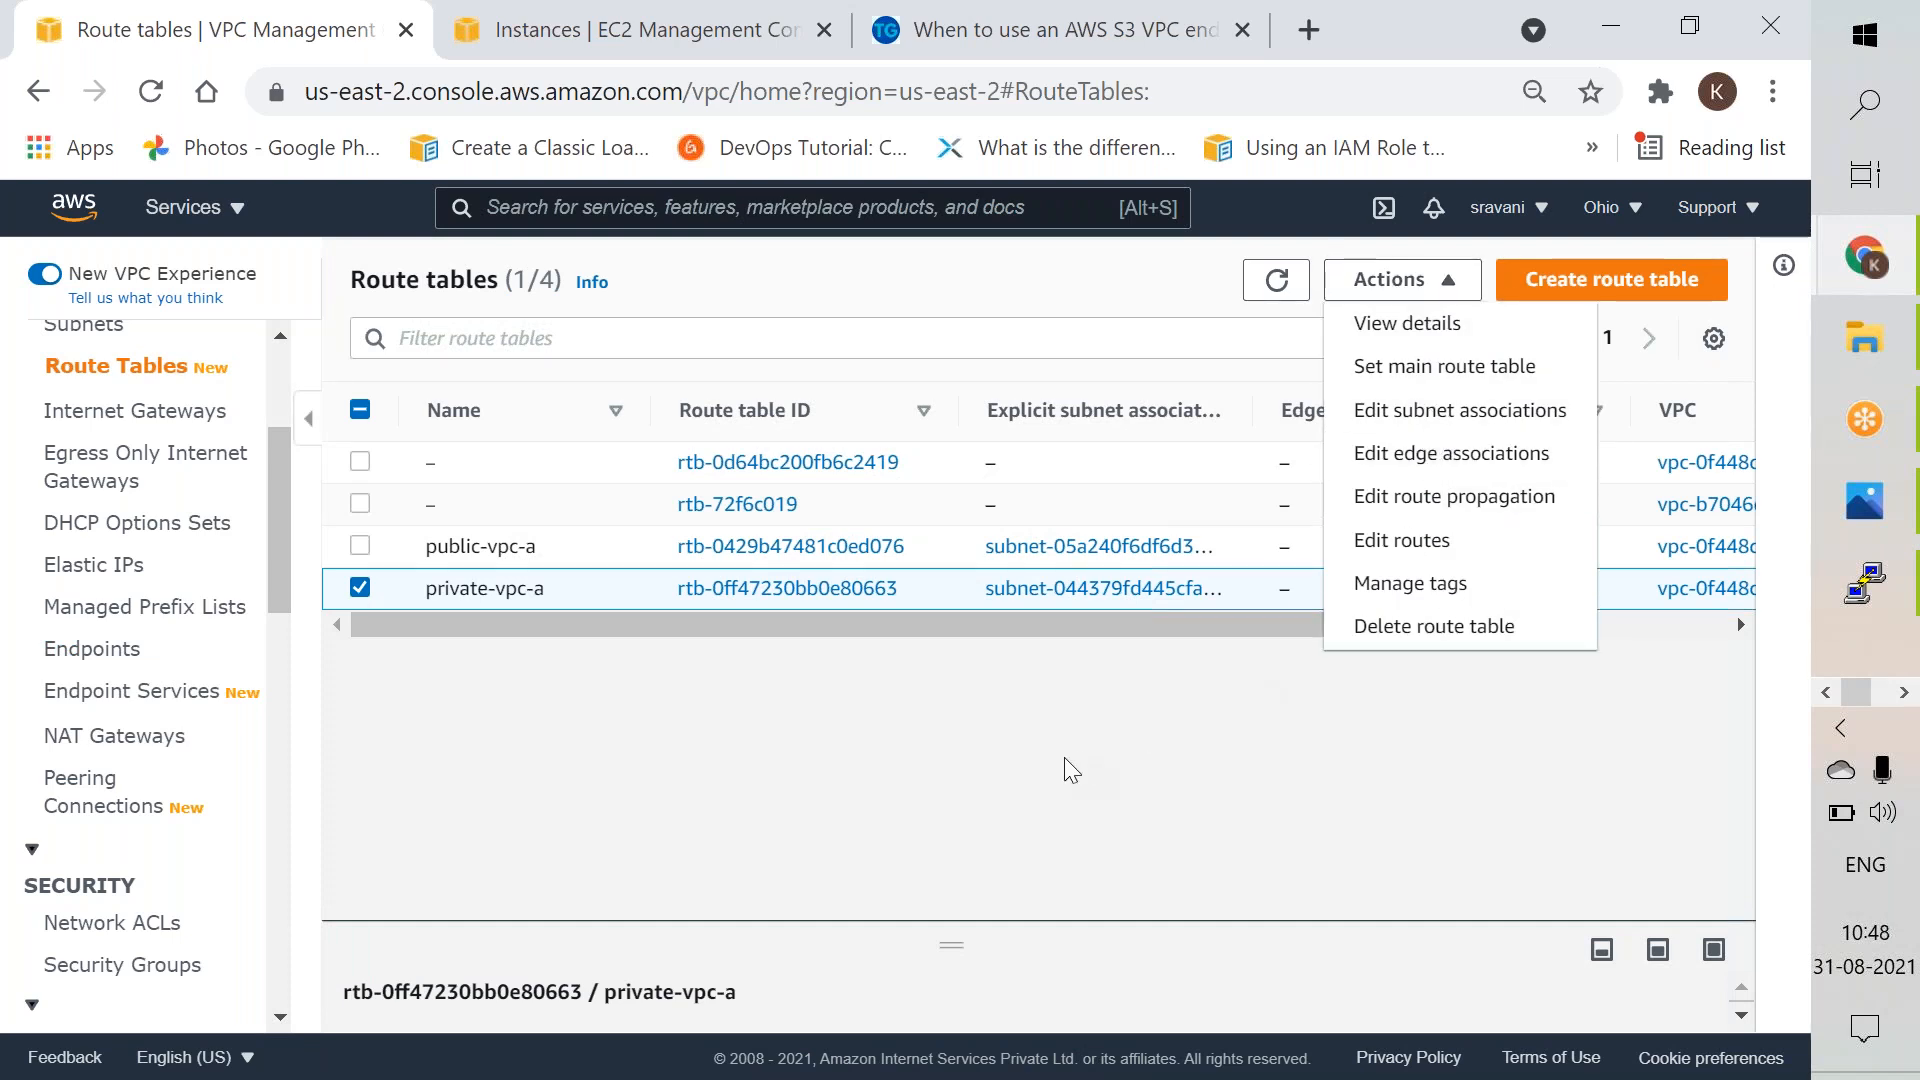
click(1272, 780)
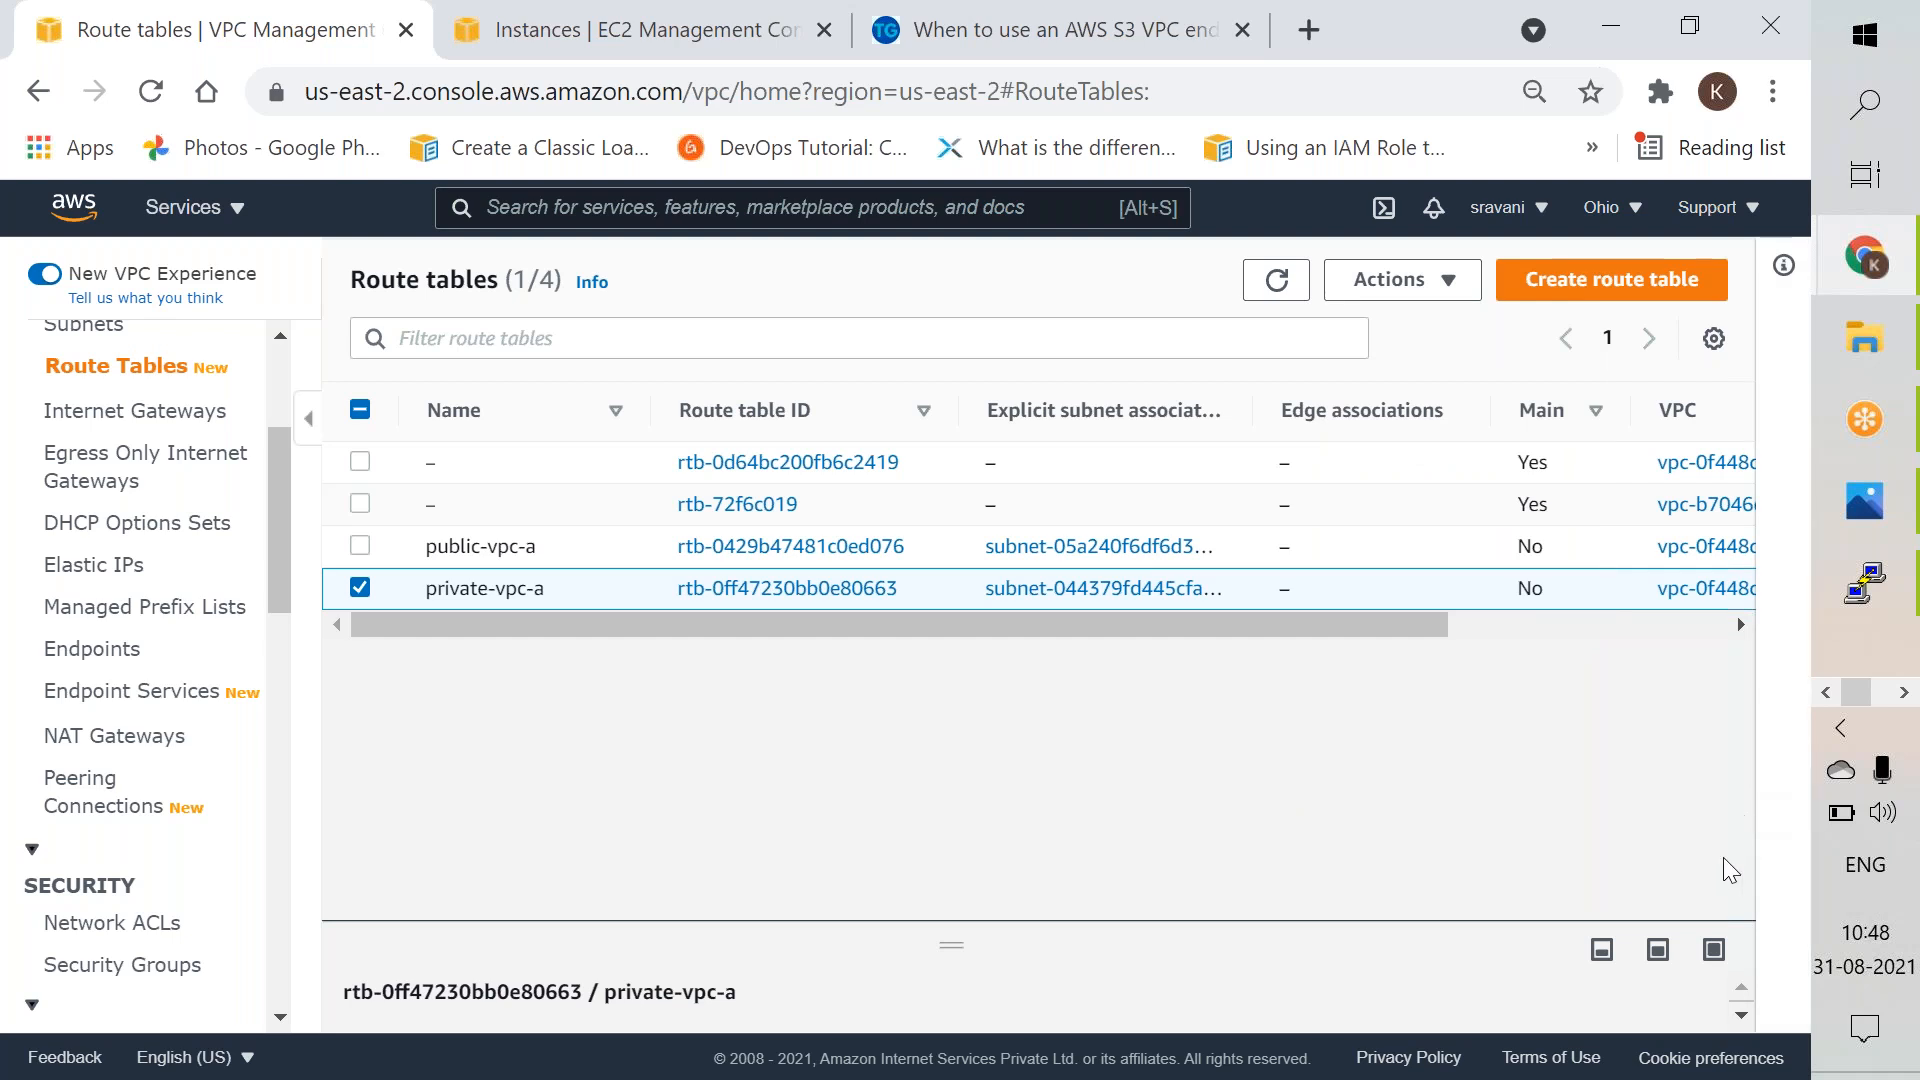
drag(950, 943, 987, 500)
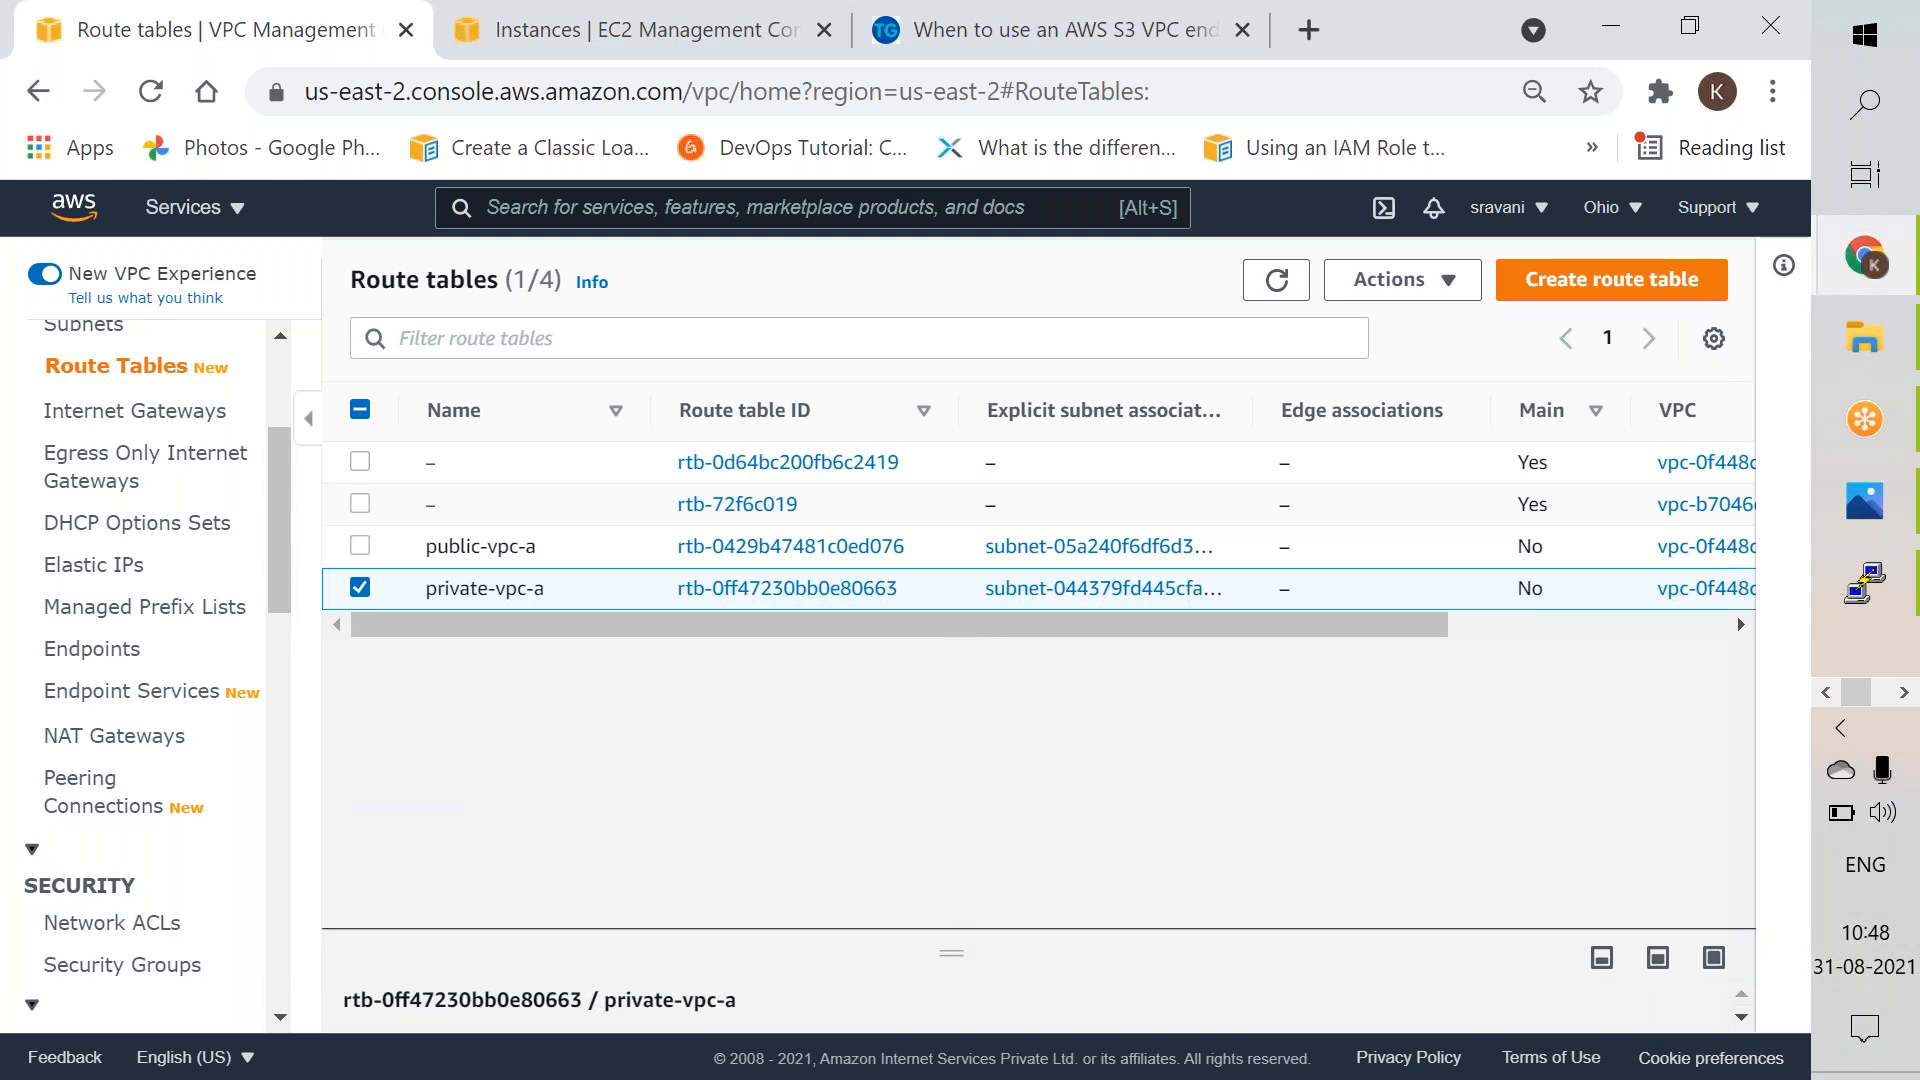
drag(950, 951, 1750, 928)
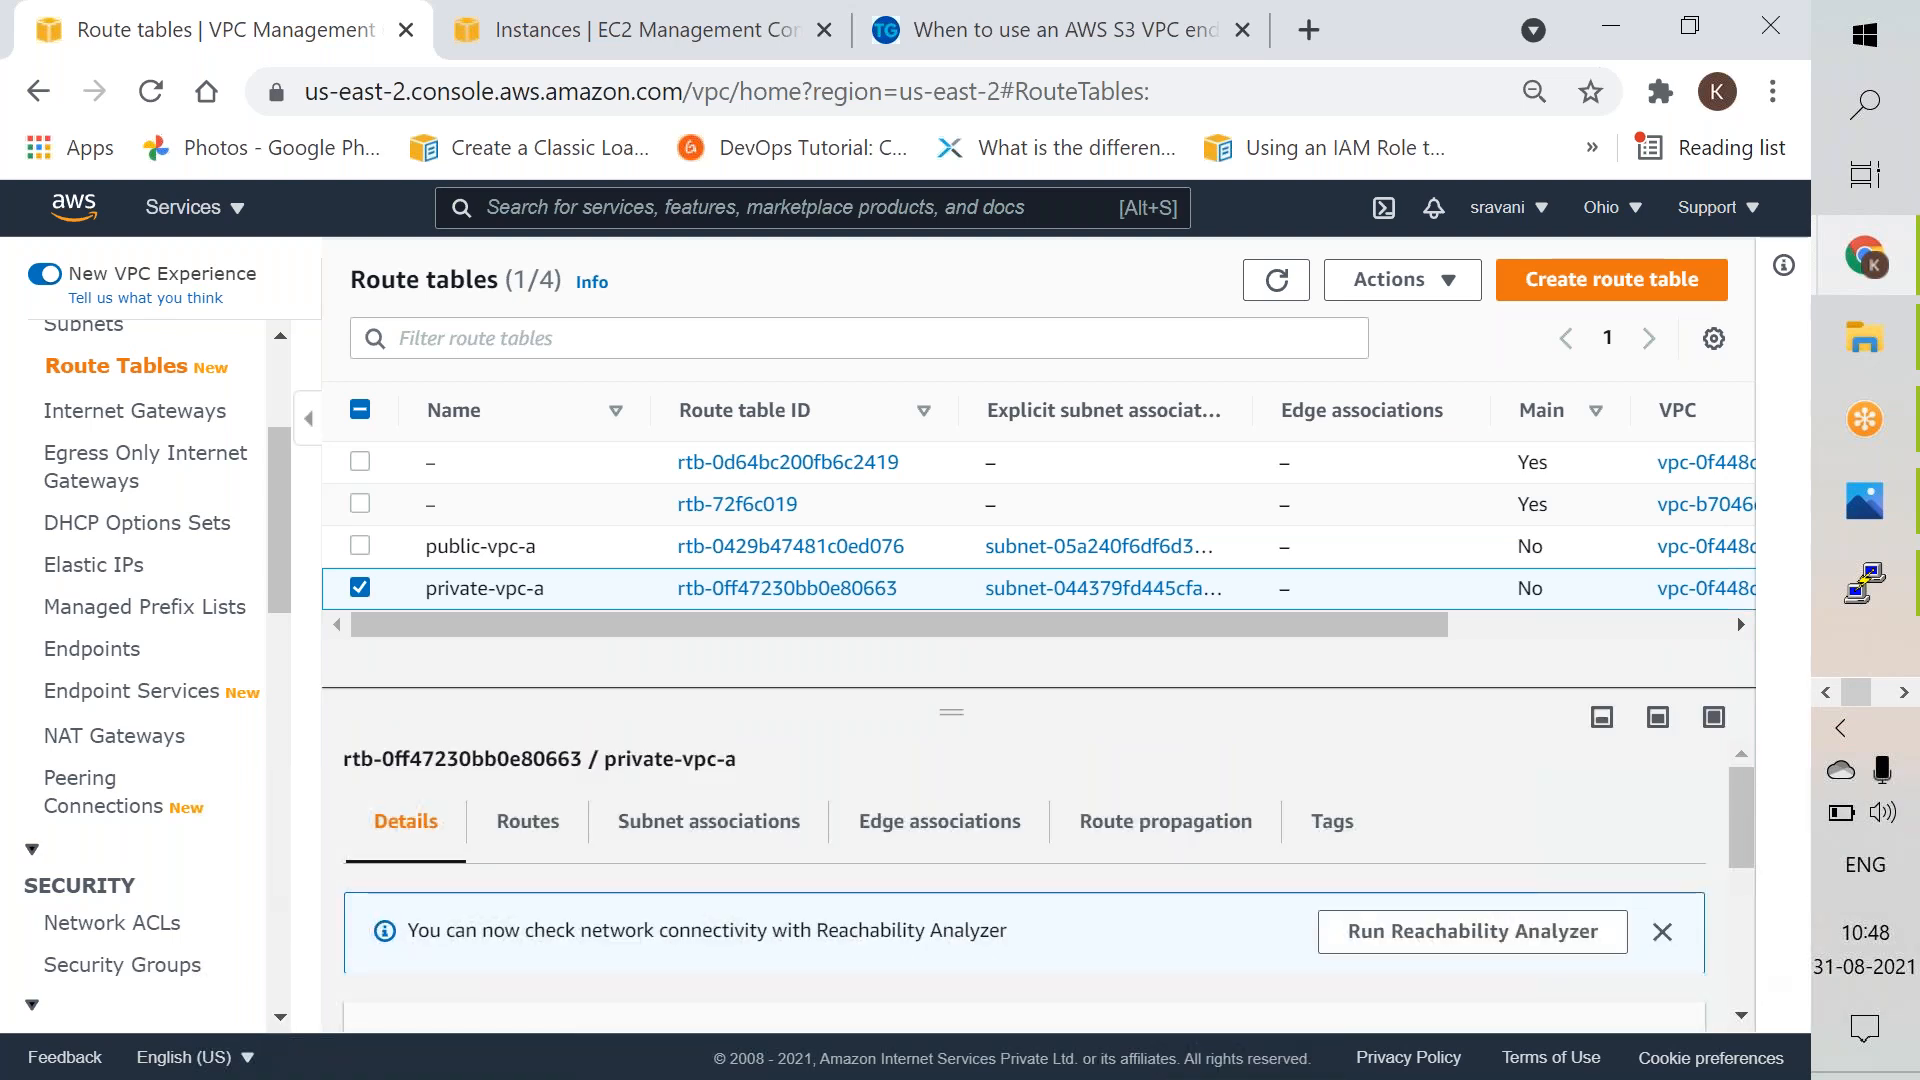
Step: Find "routes" on the page, open the private-vpc-a route editor and check the endpoint route's destination and target
key(ctrl+f)
text(routes)
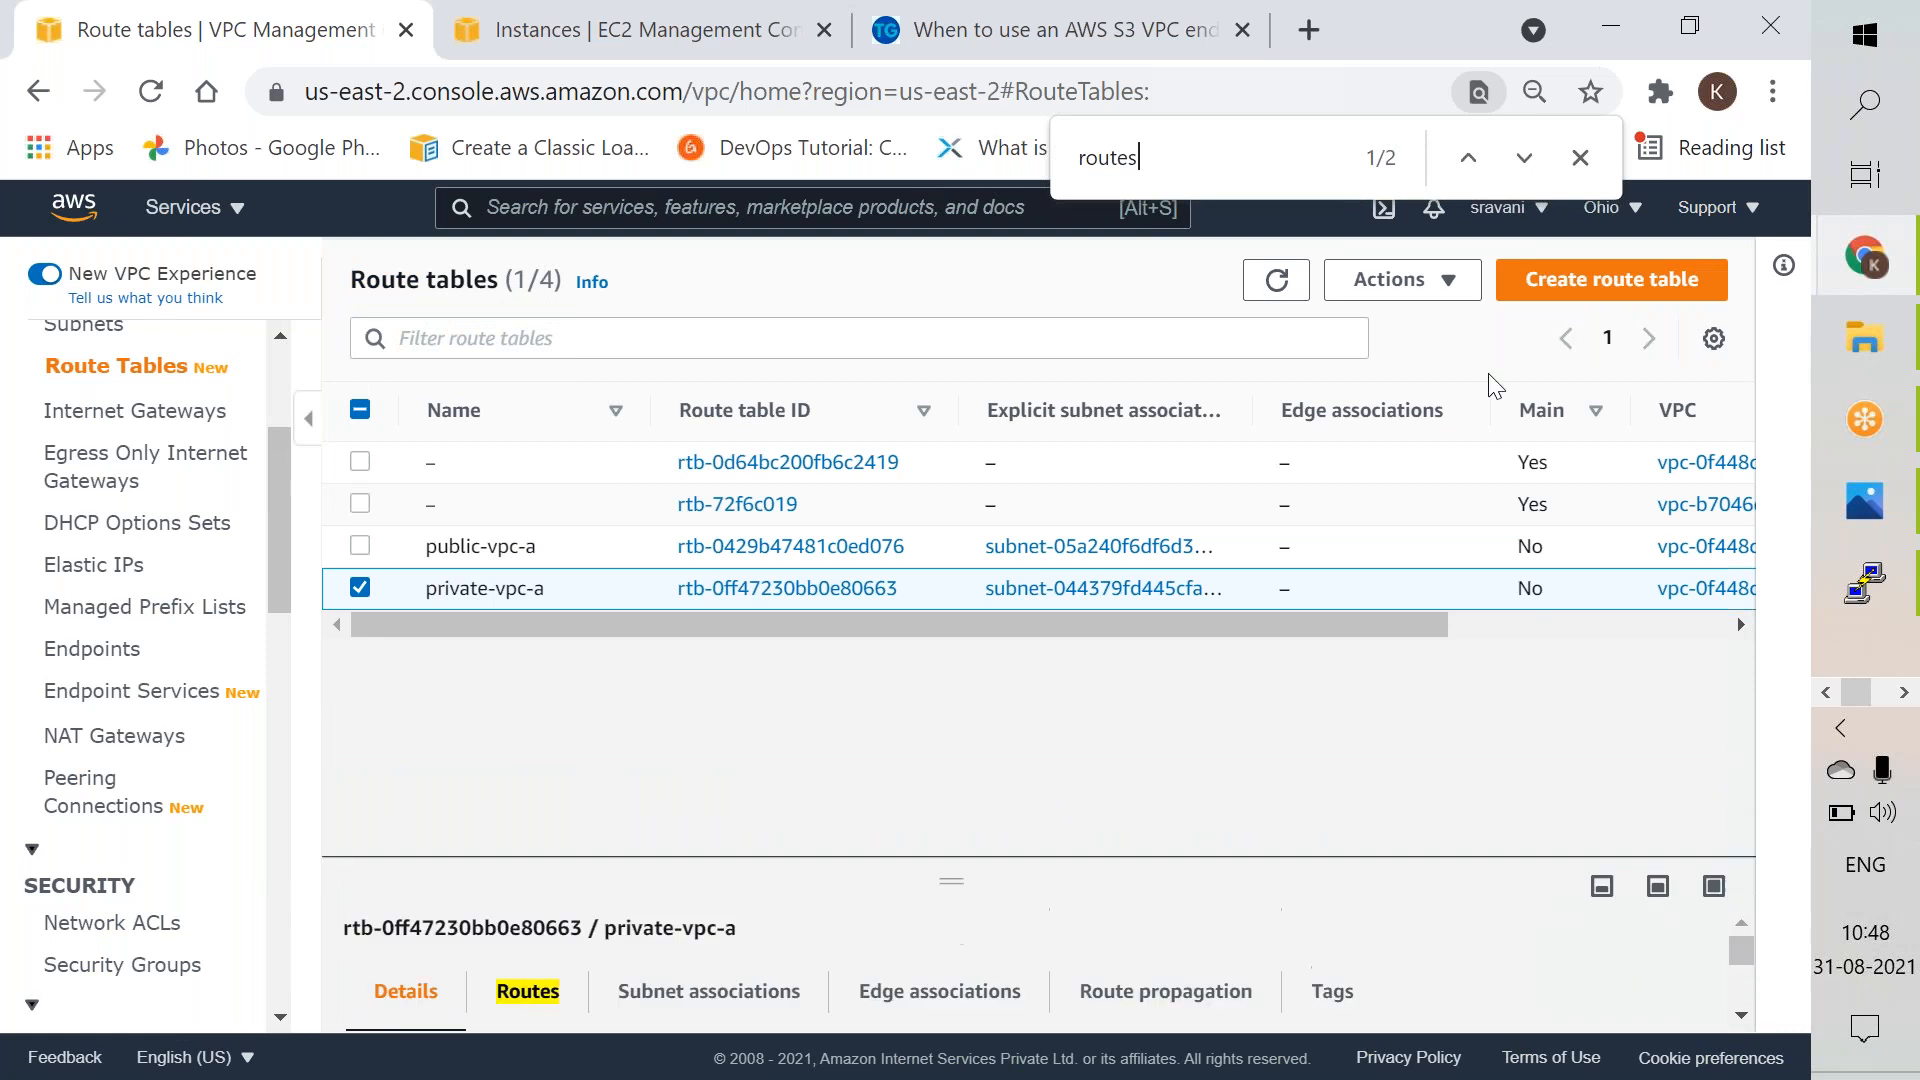
click(1453, 294)
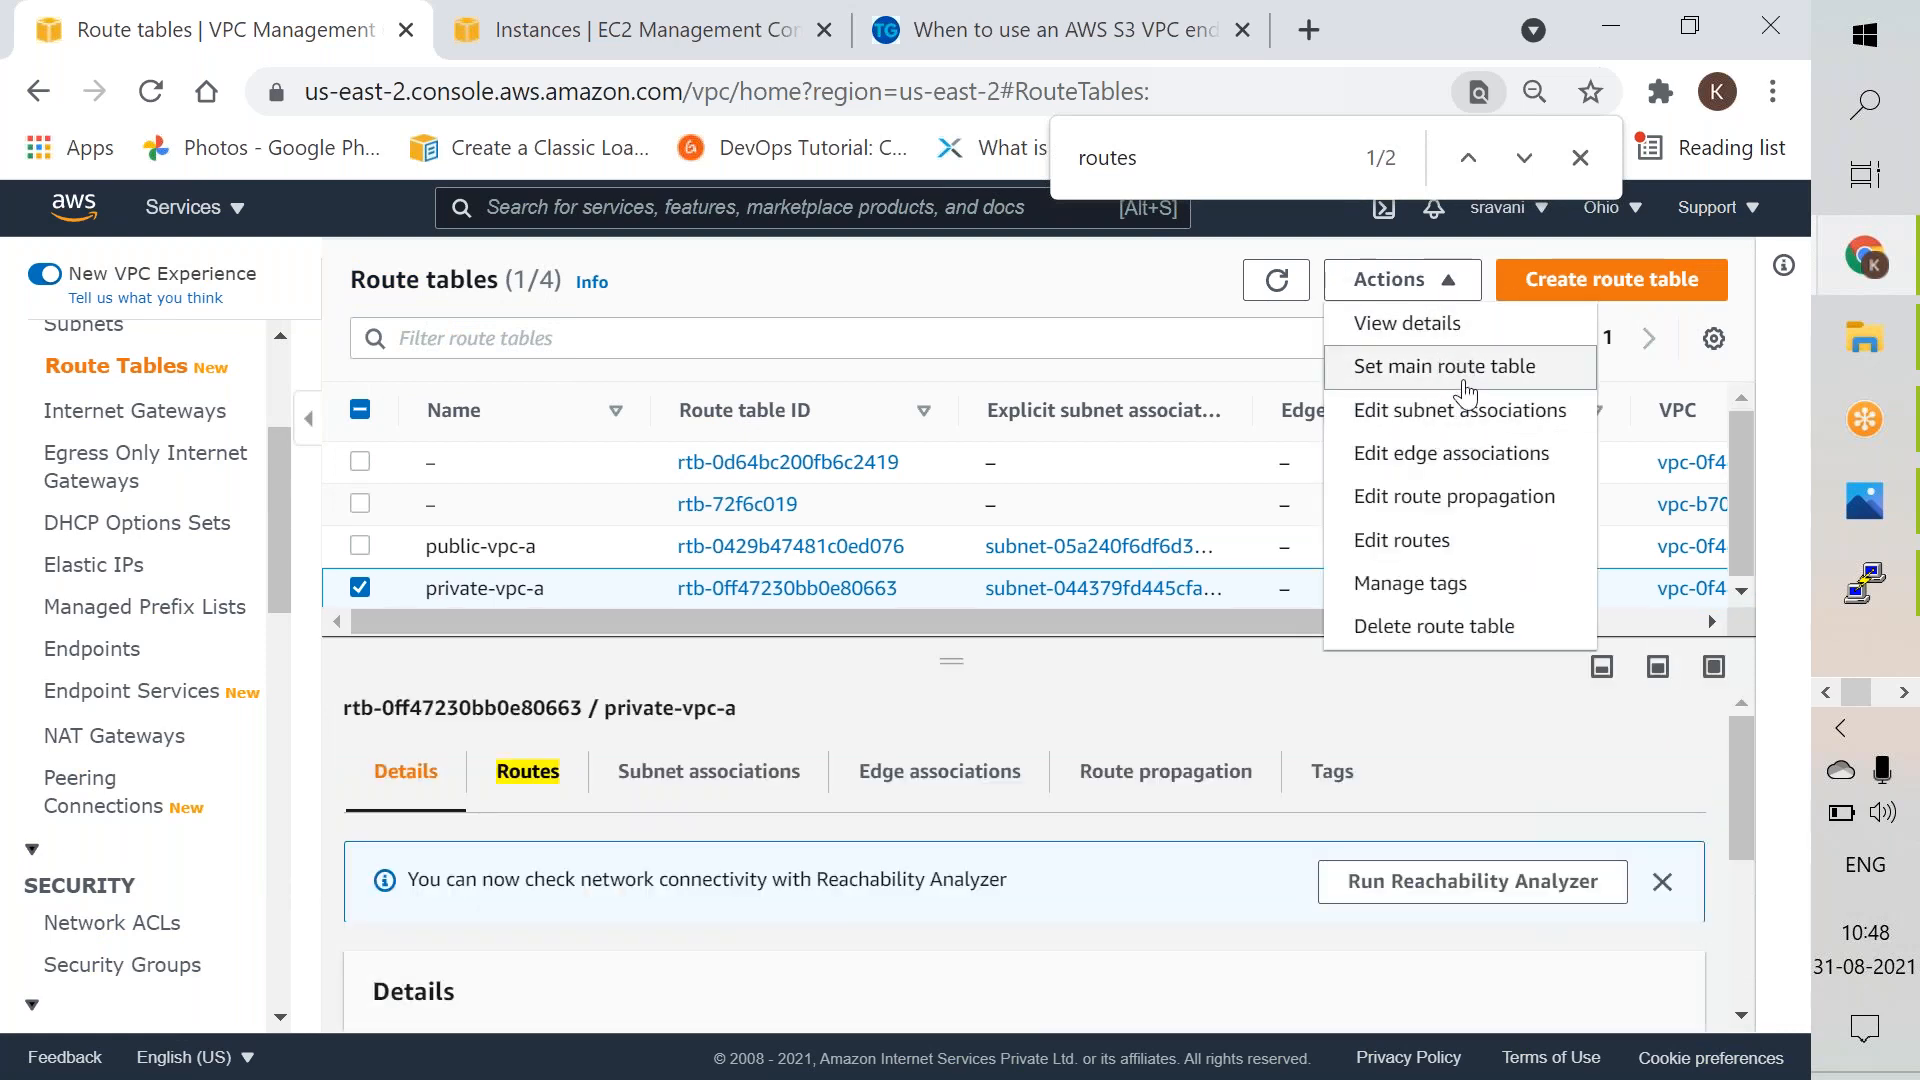
click(1431, 553)
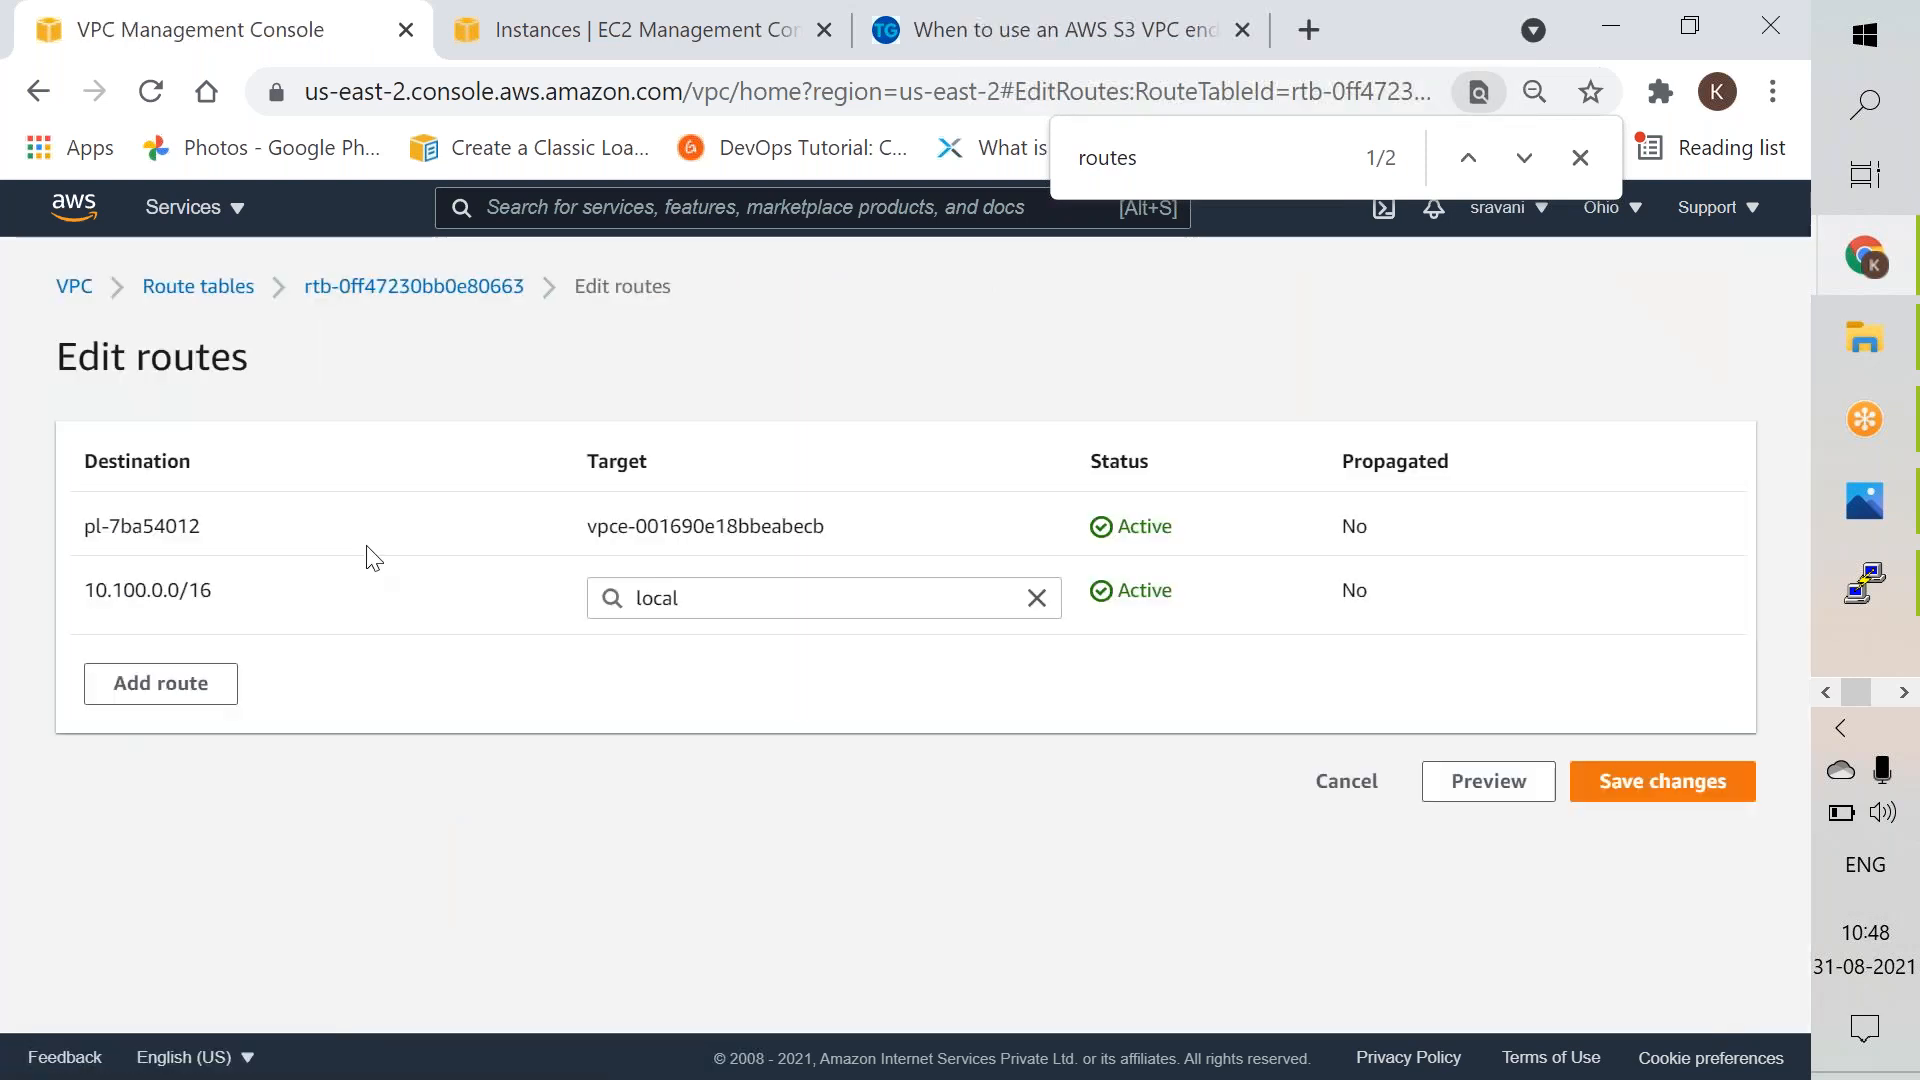
double_click(125, 521)
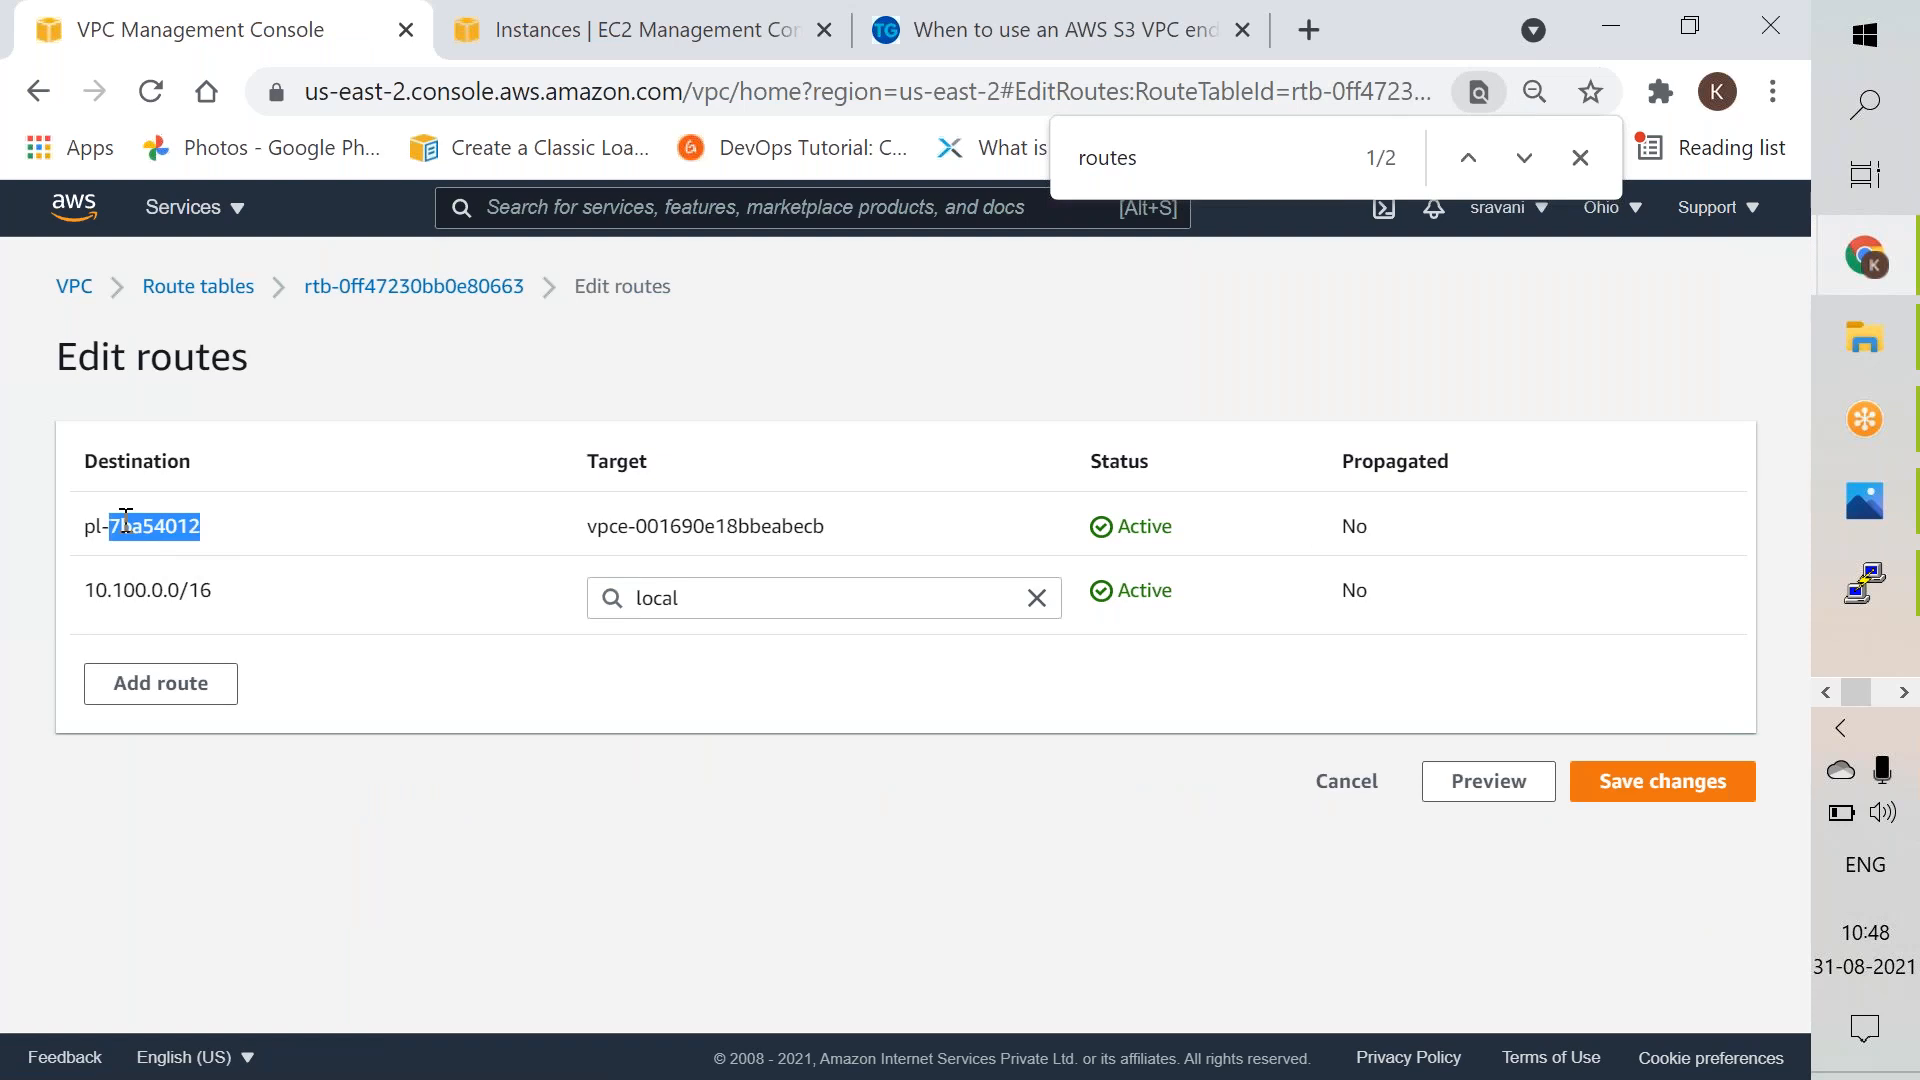
double_click(683, 527)
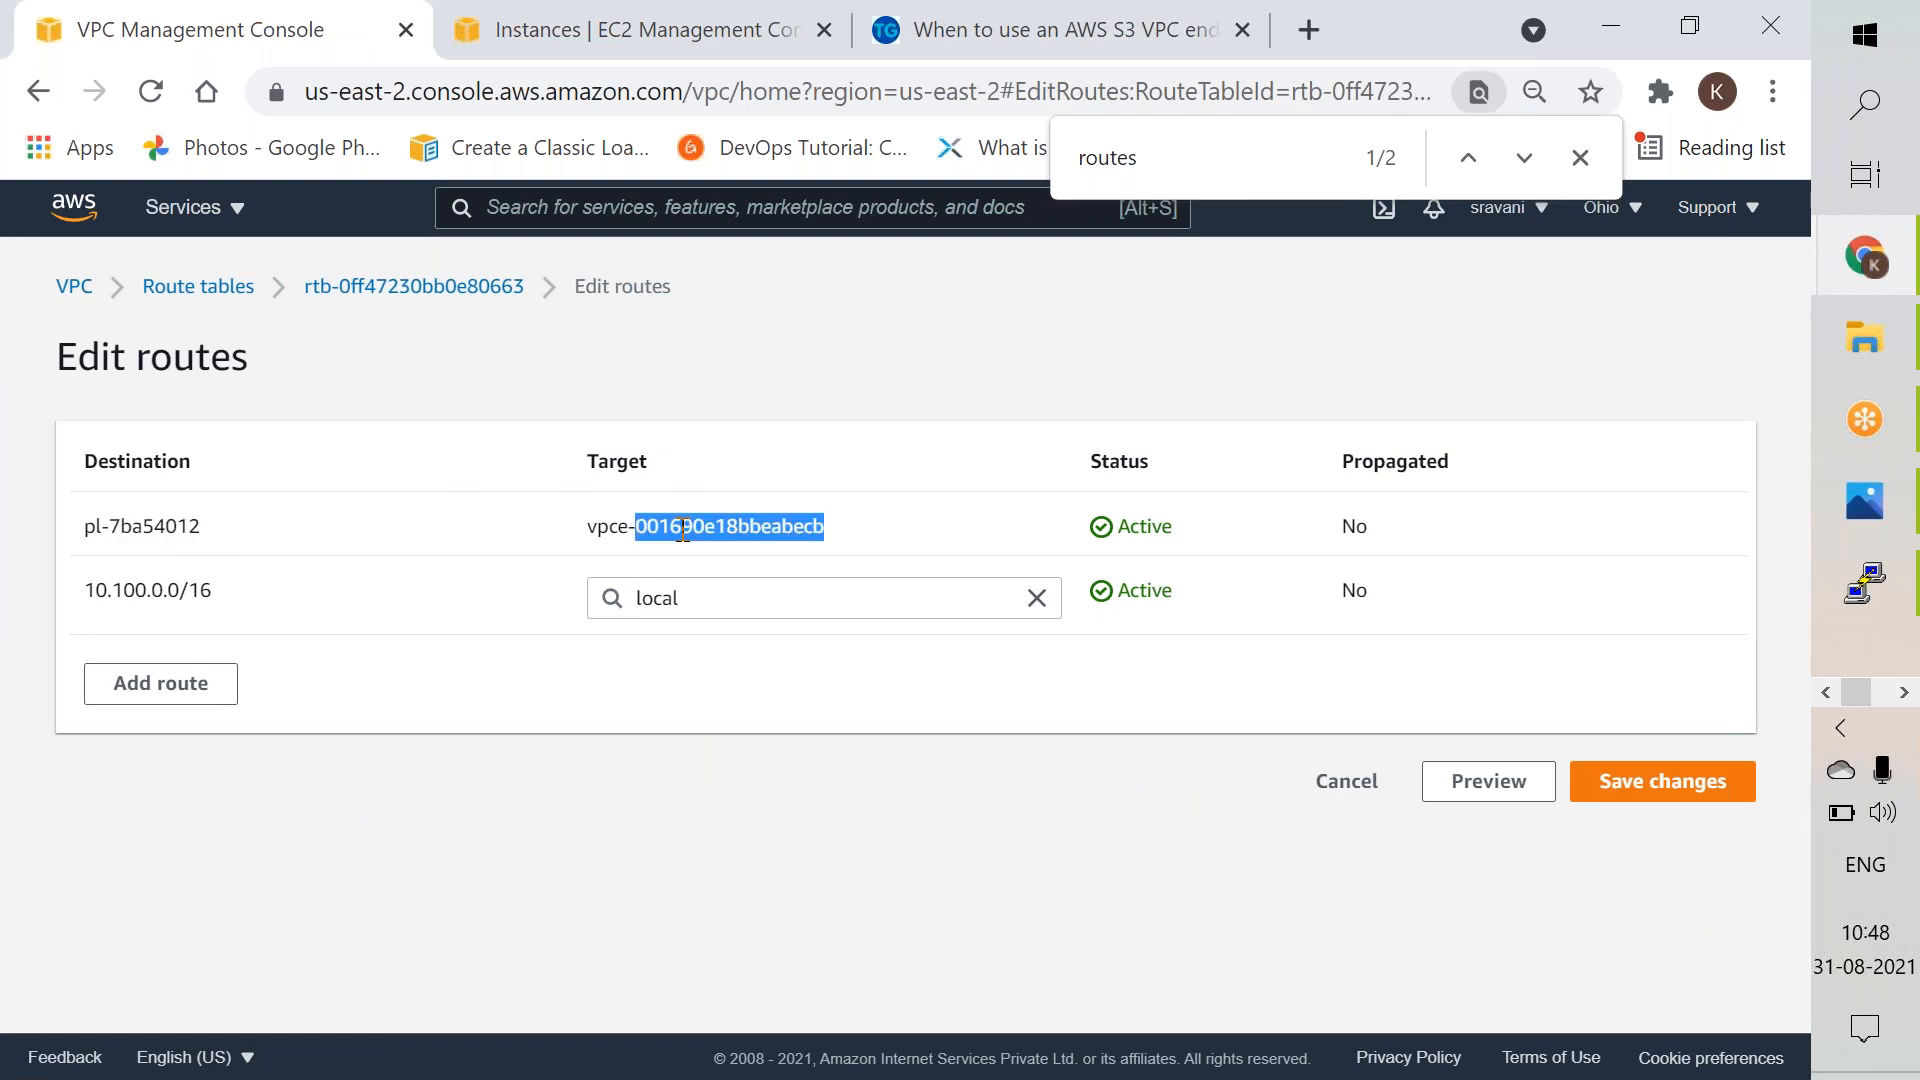
Step: Review the S3 VPC endpoint article's diagrams of private subnet access to S3 with and without an endpoint
click(962, 52)
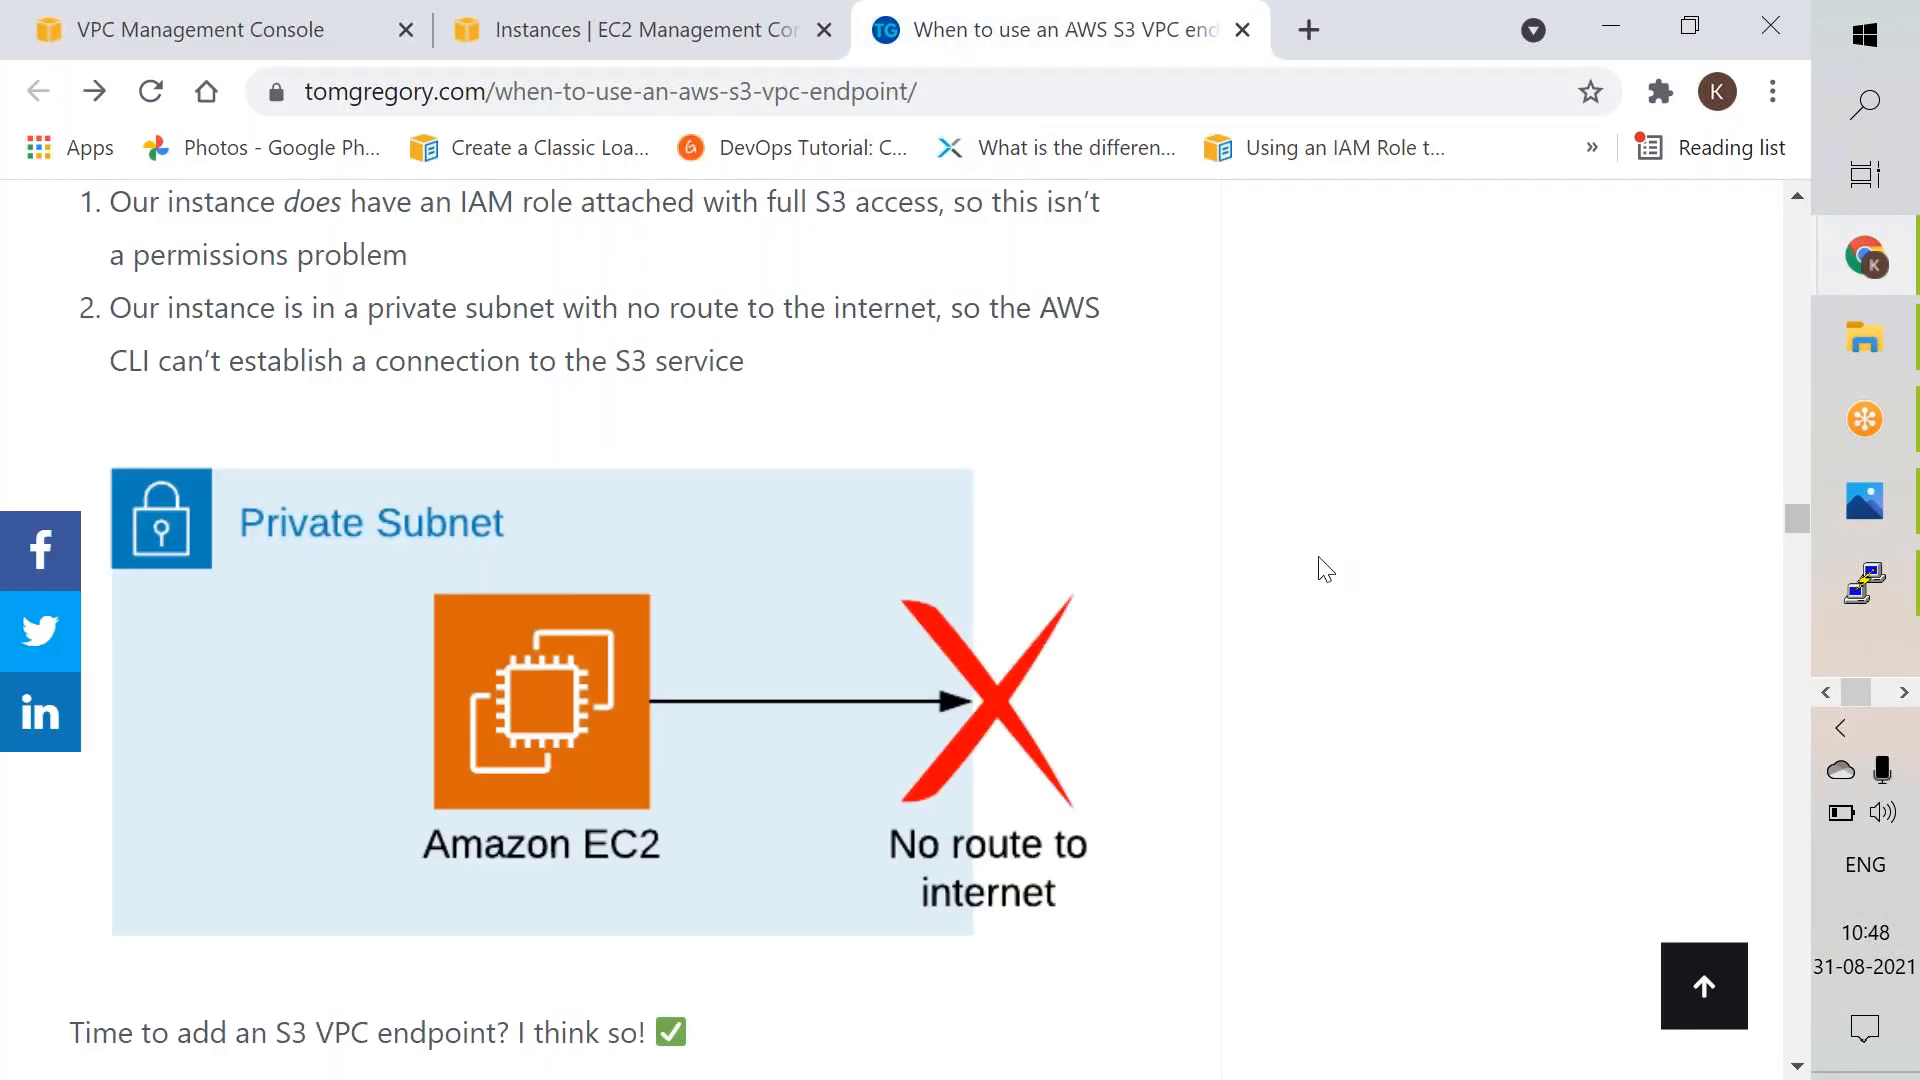
scroll(1336, 571, up, 18)
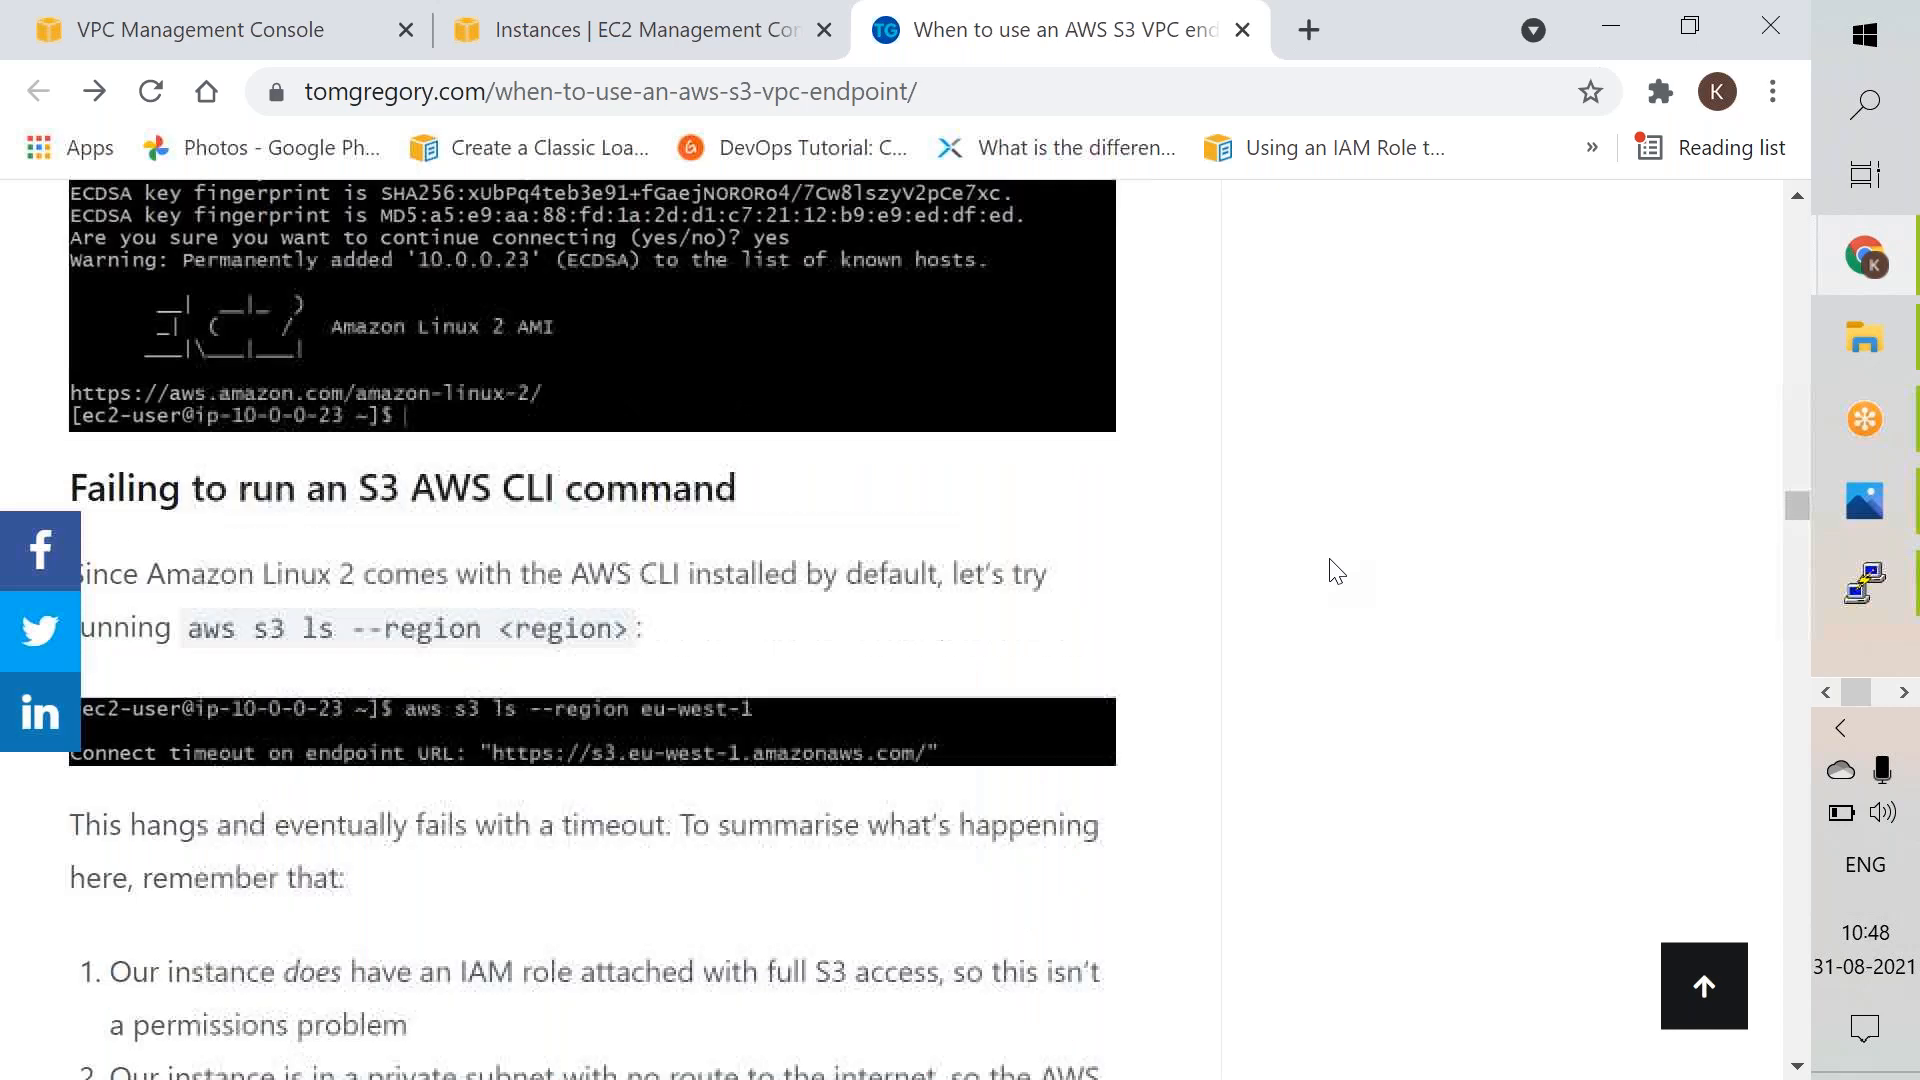
scroll(1336, 571, up, 18)
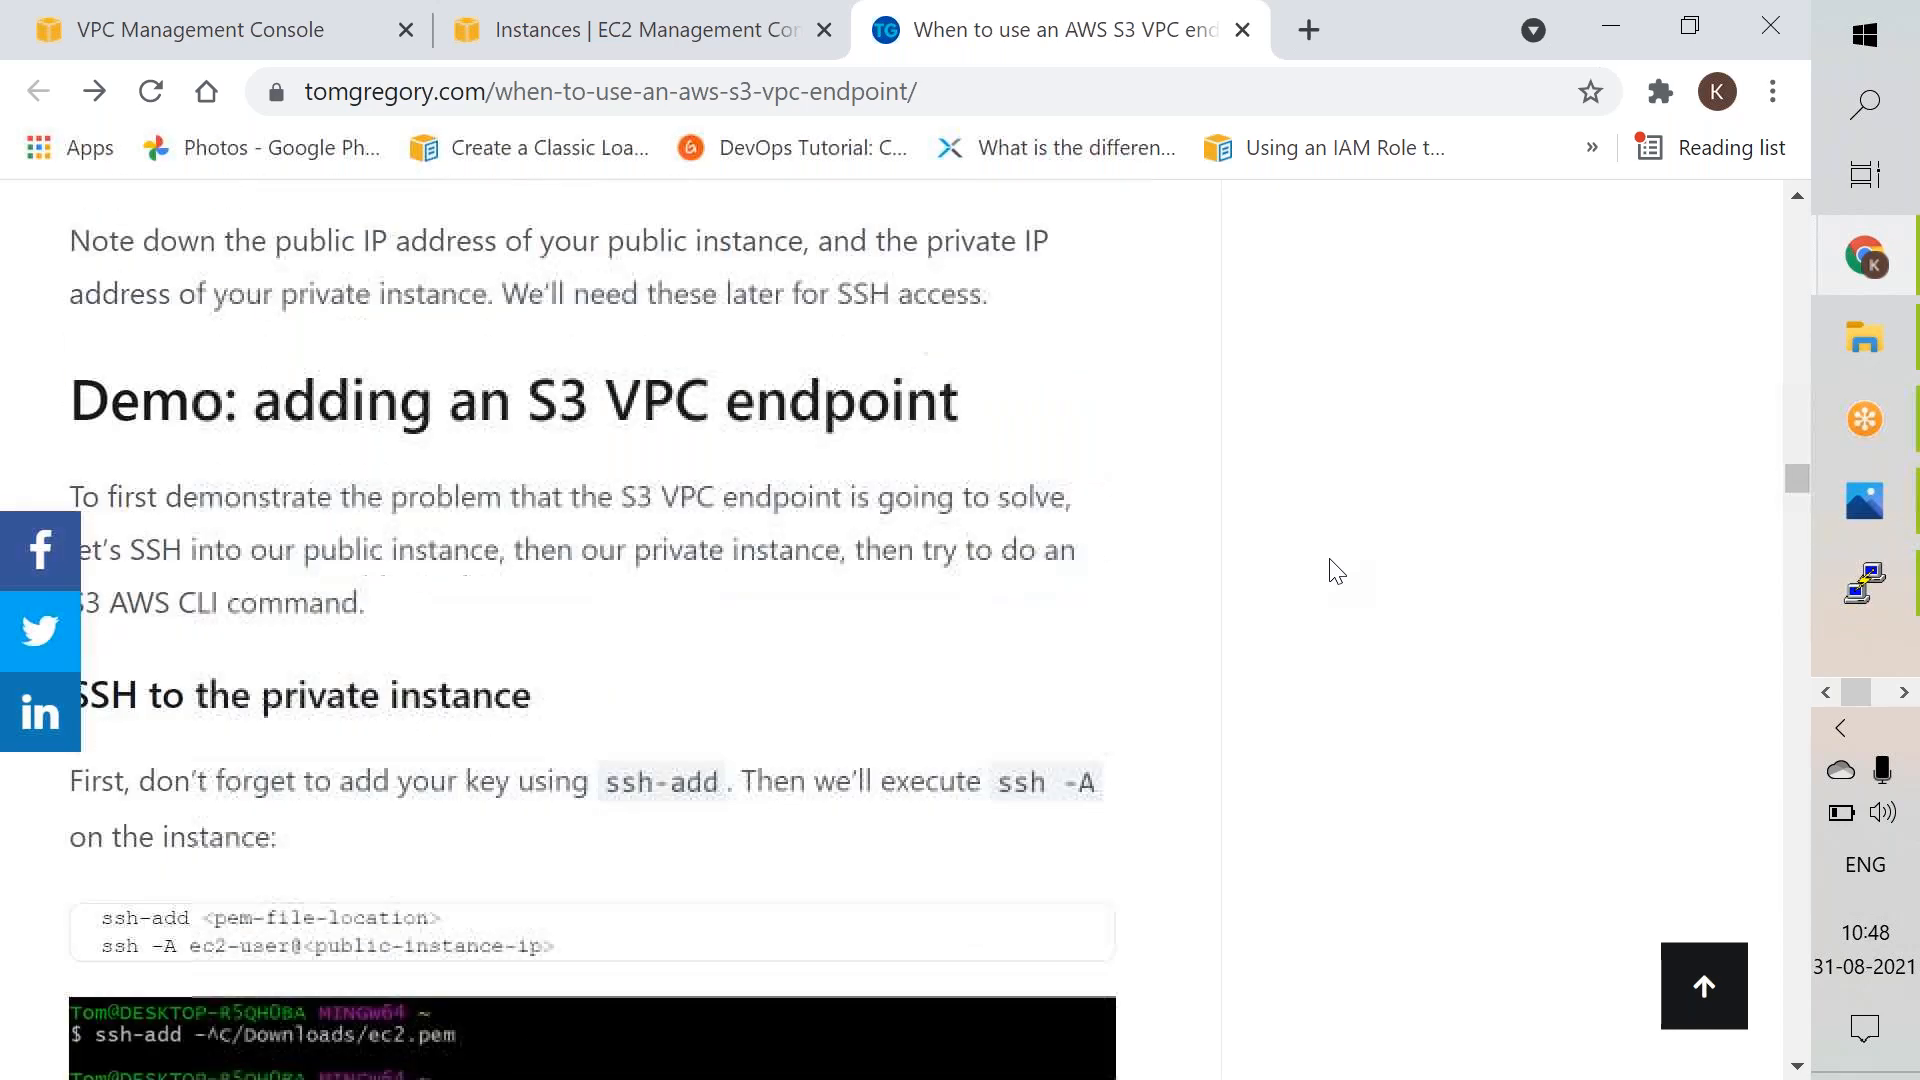
scroll(1337, 571, up, 18)
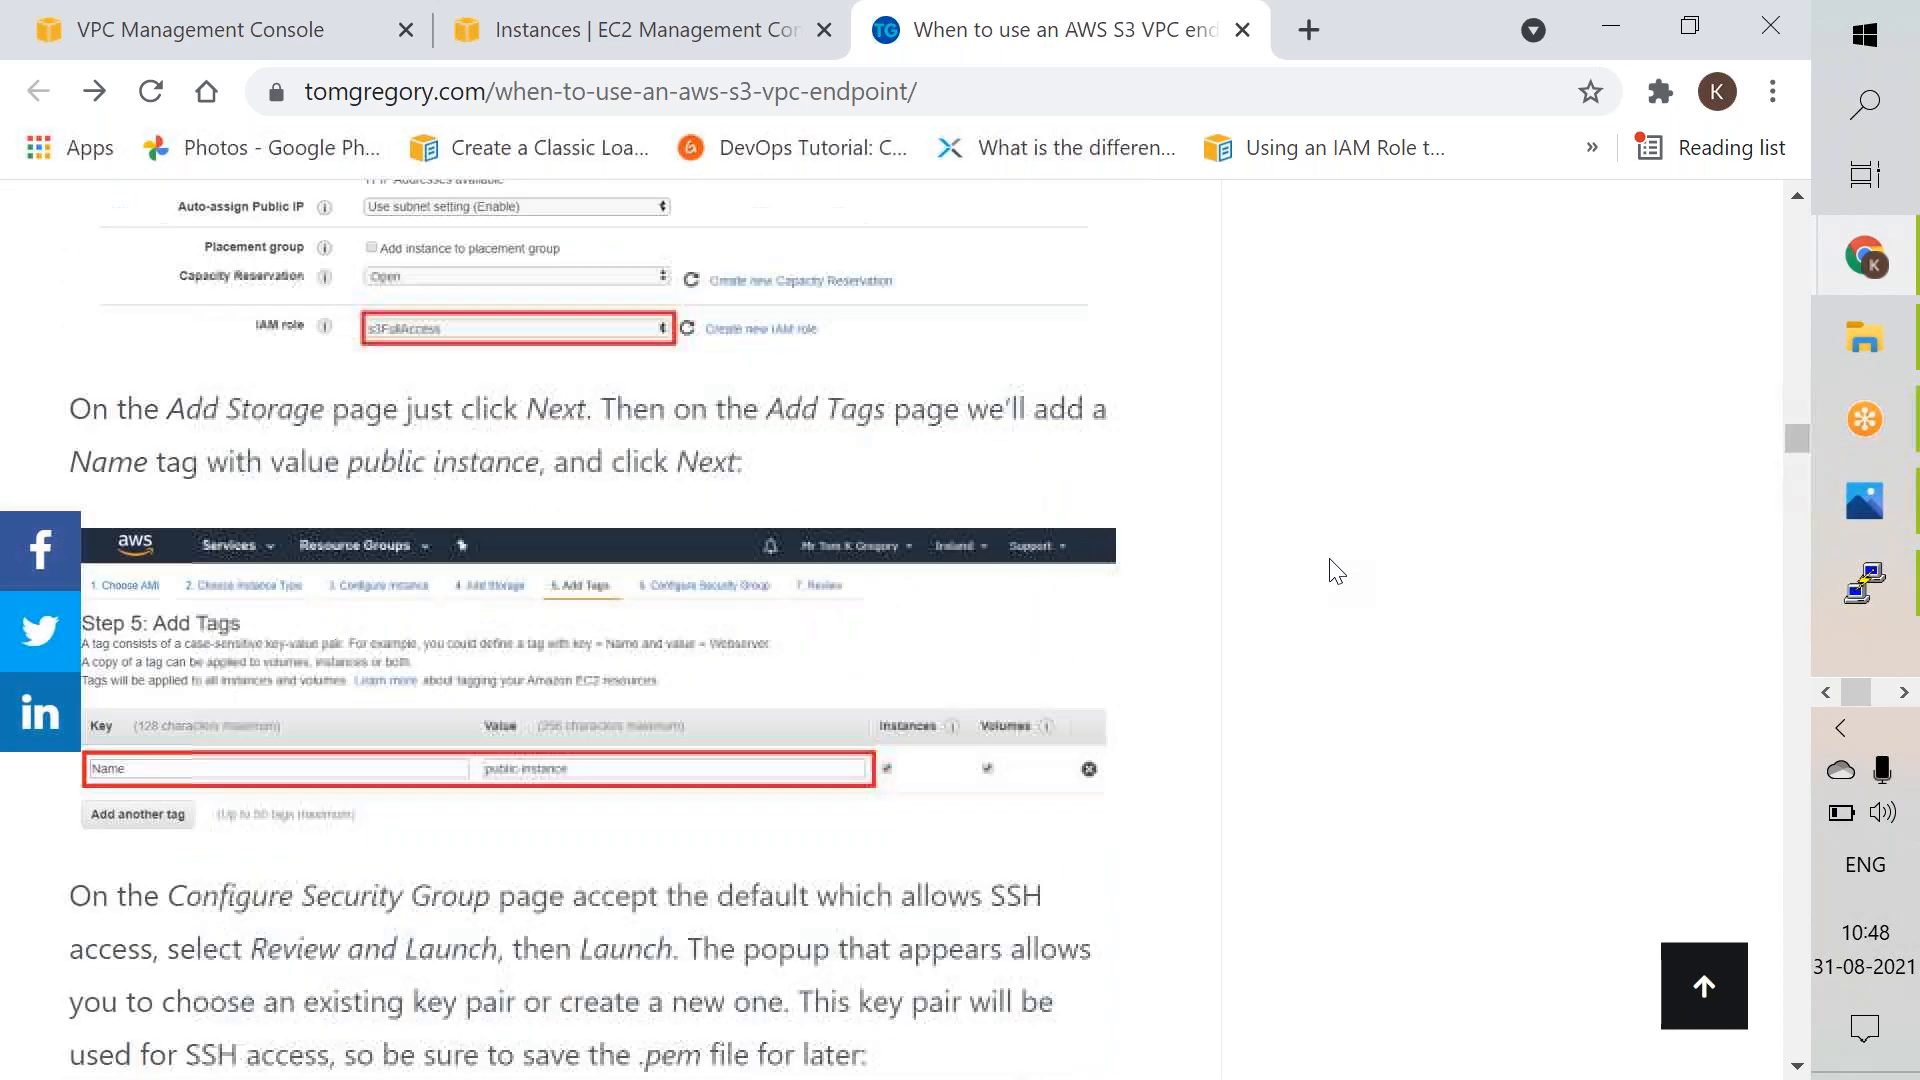
scroll(1337, 571, up, 18)
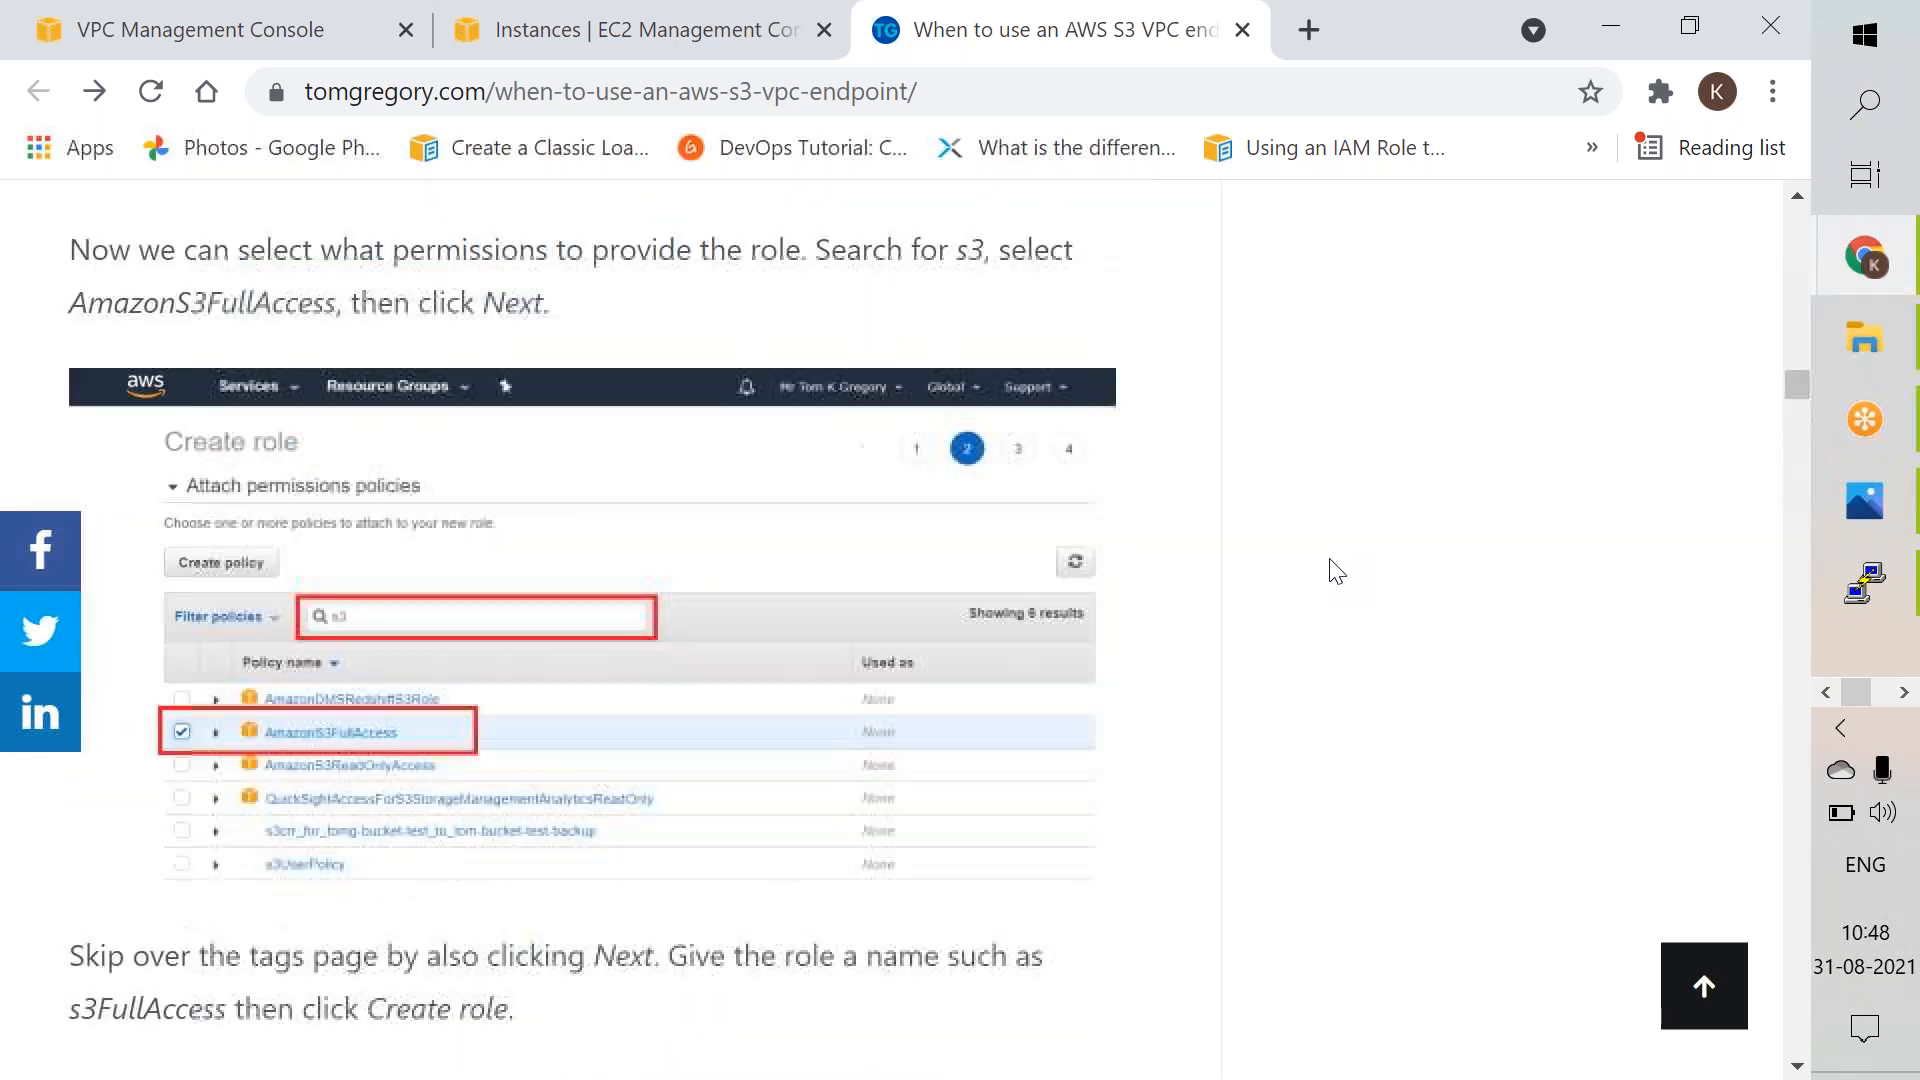
scroll(1337, 571, up, 18)
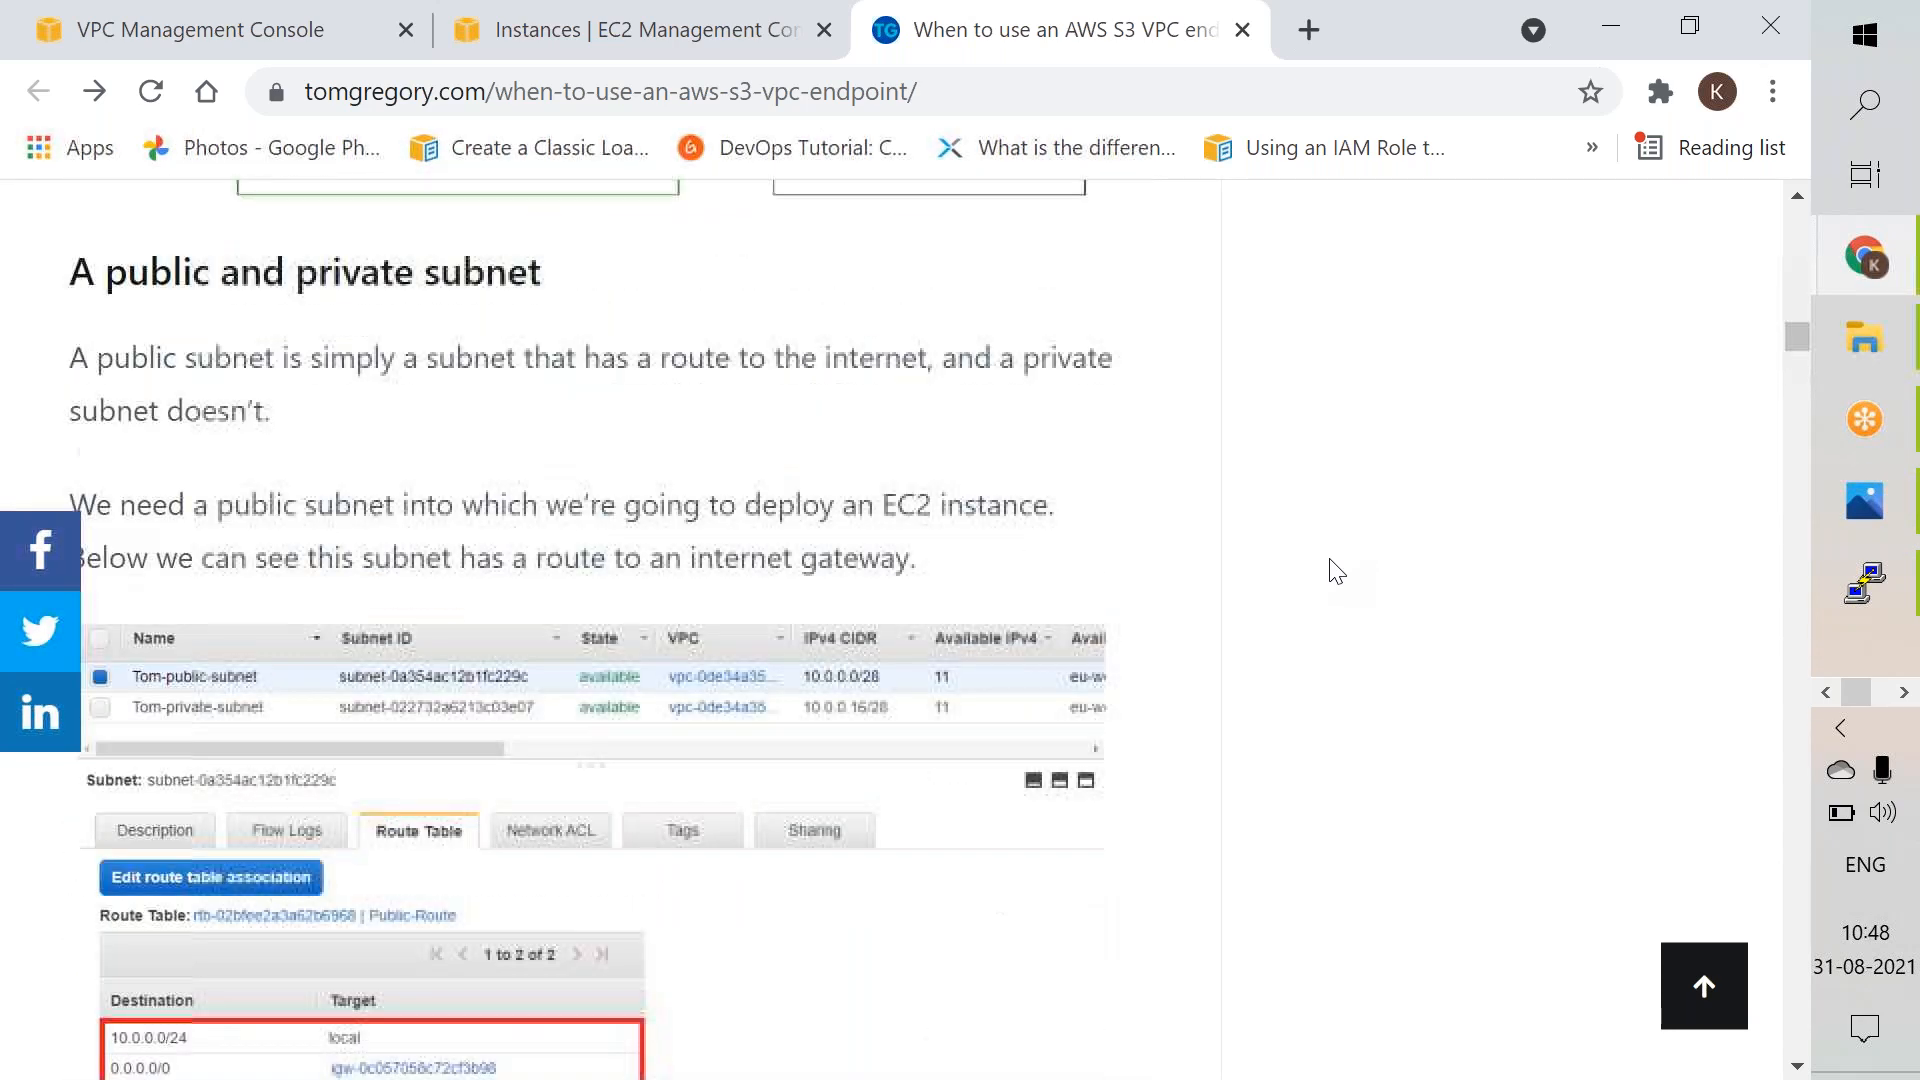
scroll(221, 904, down, 6)
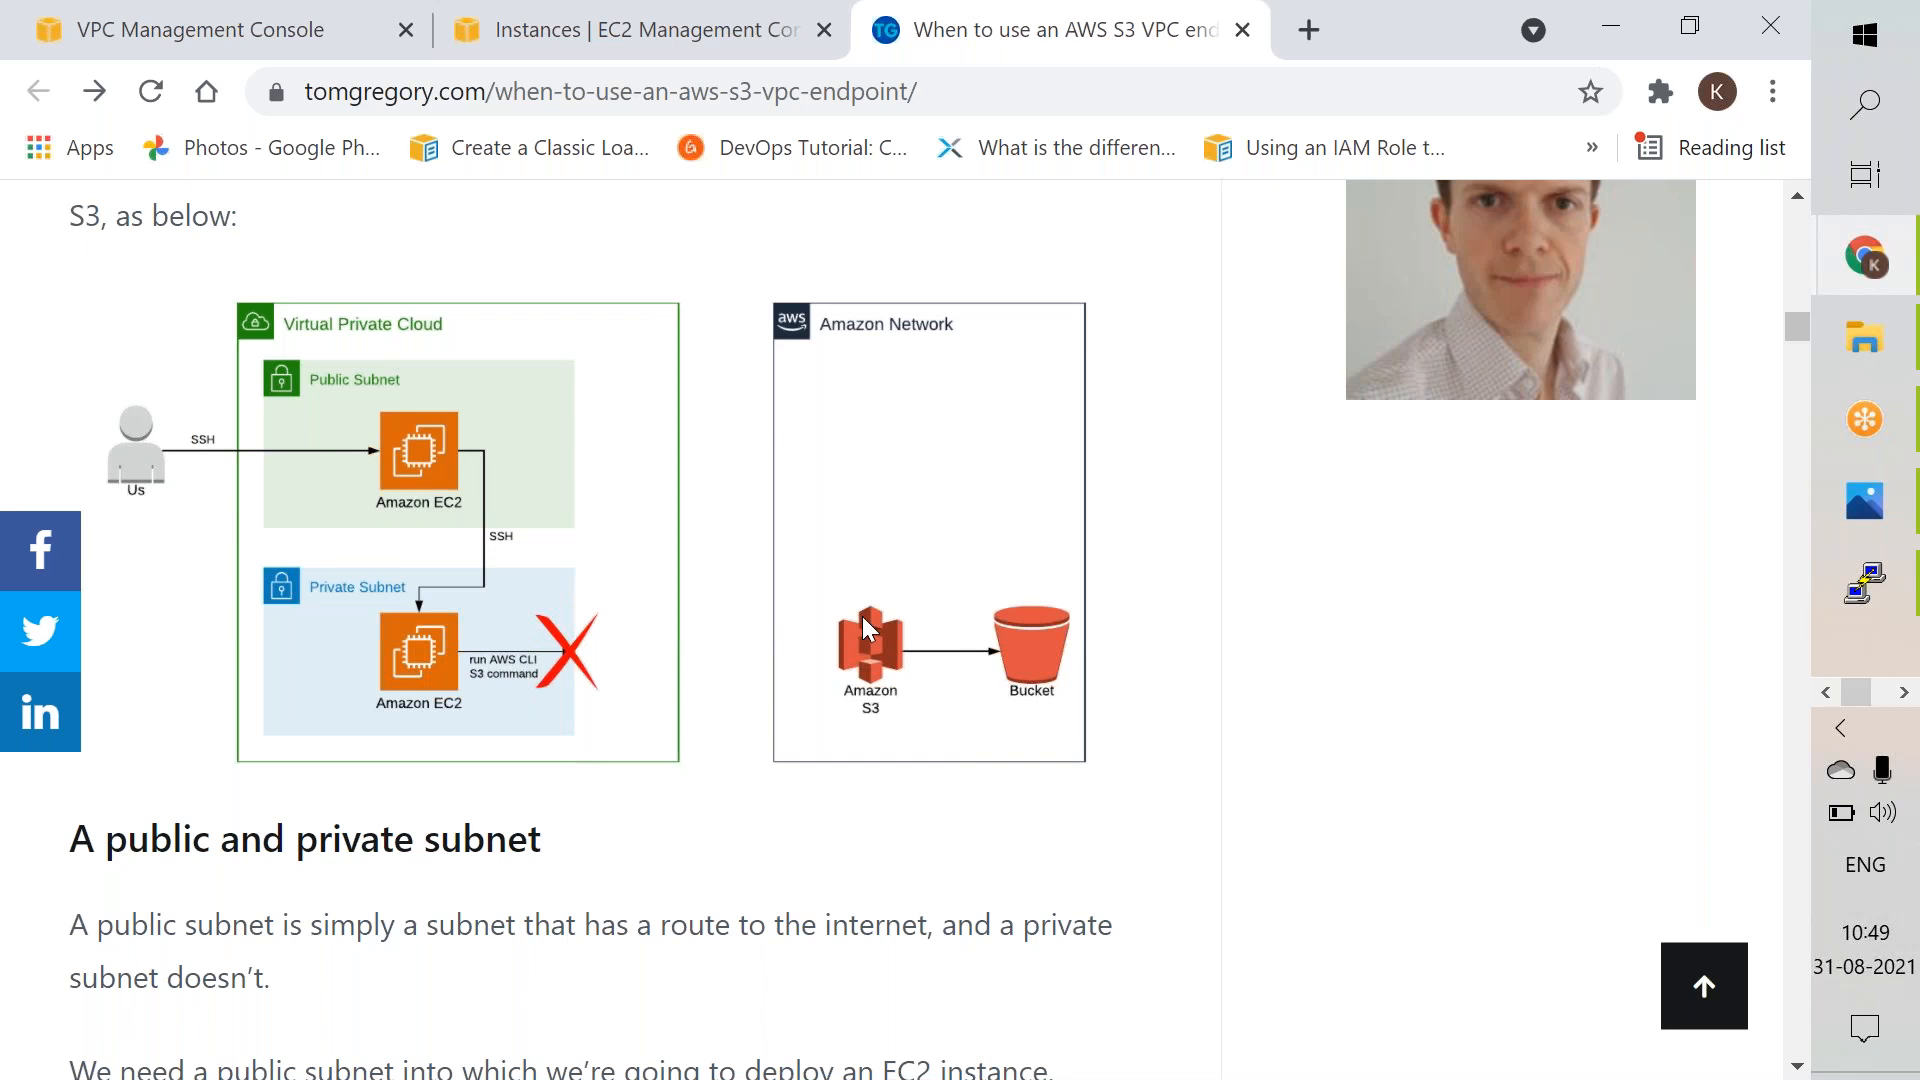
scroll(862, 616, up, 15)
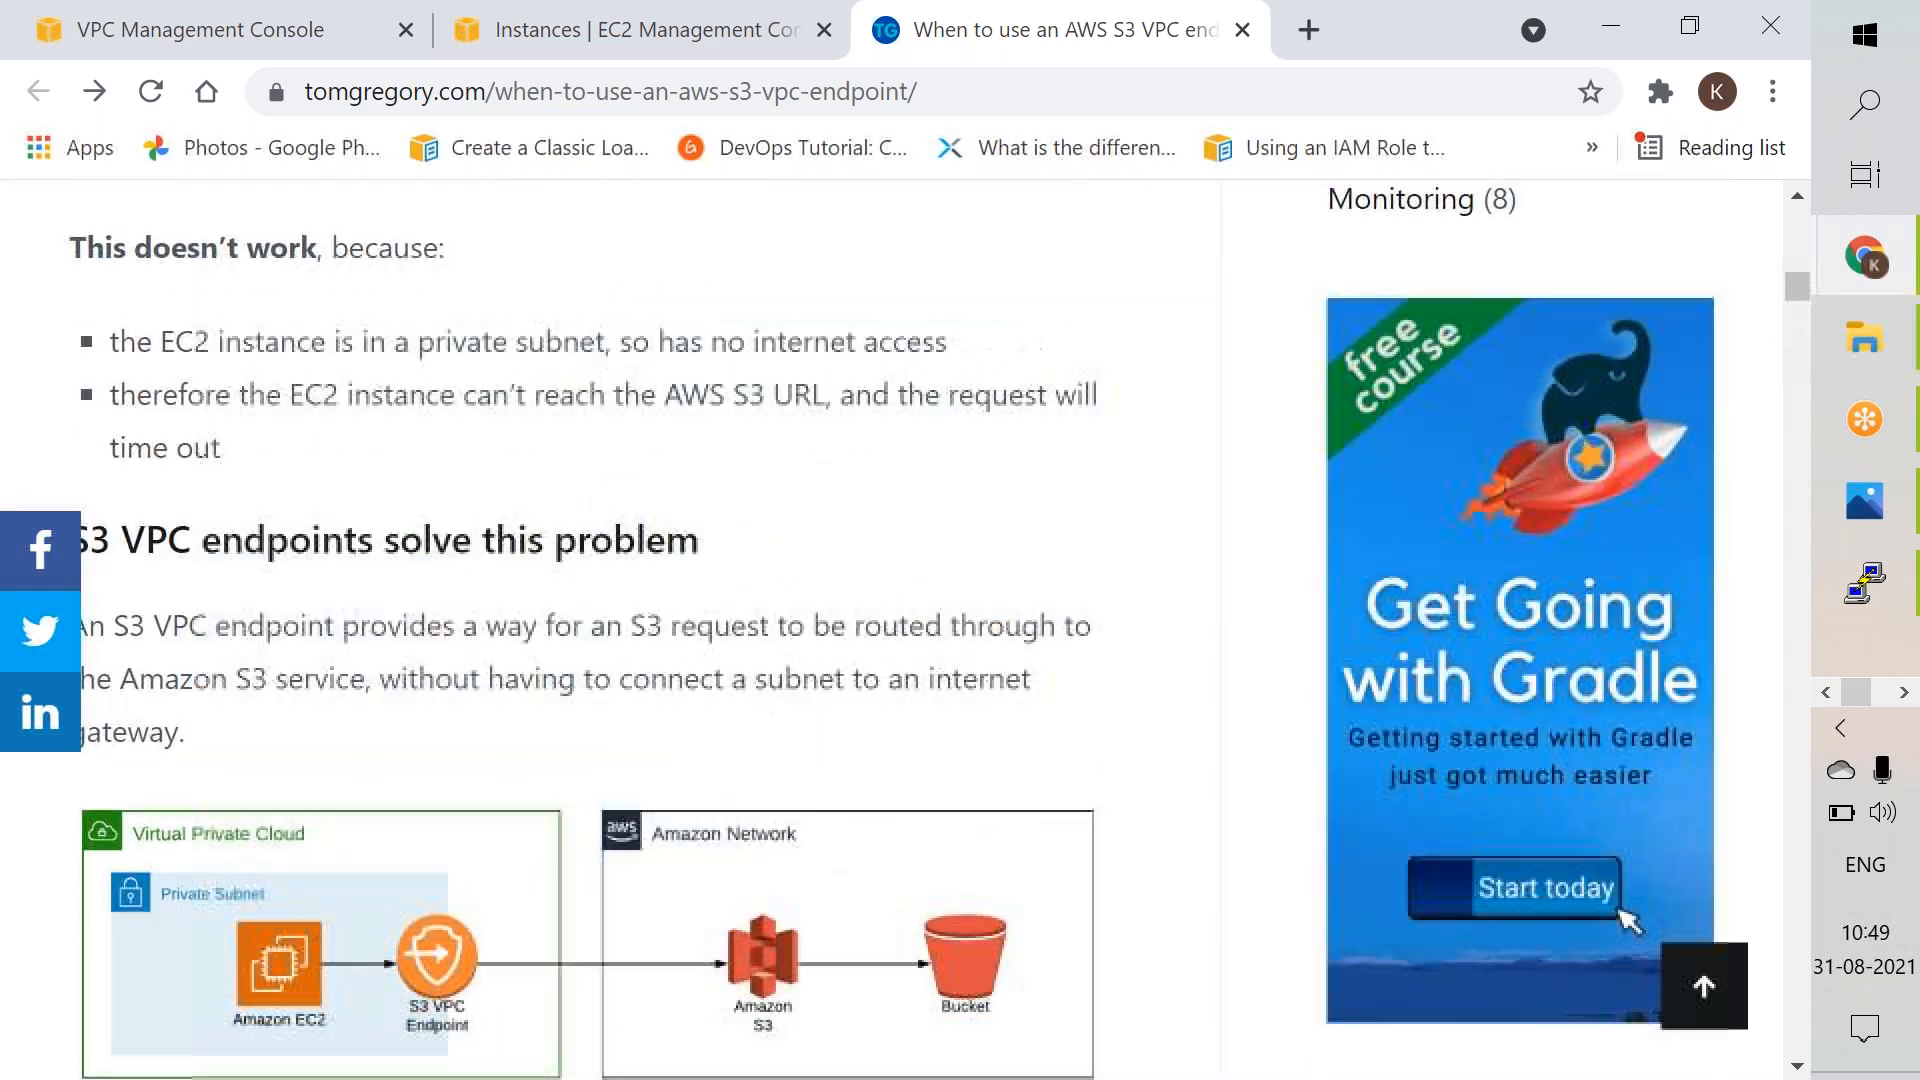
scroll(862, 616, down, 1)
scroll(862, 616, down, 4)
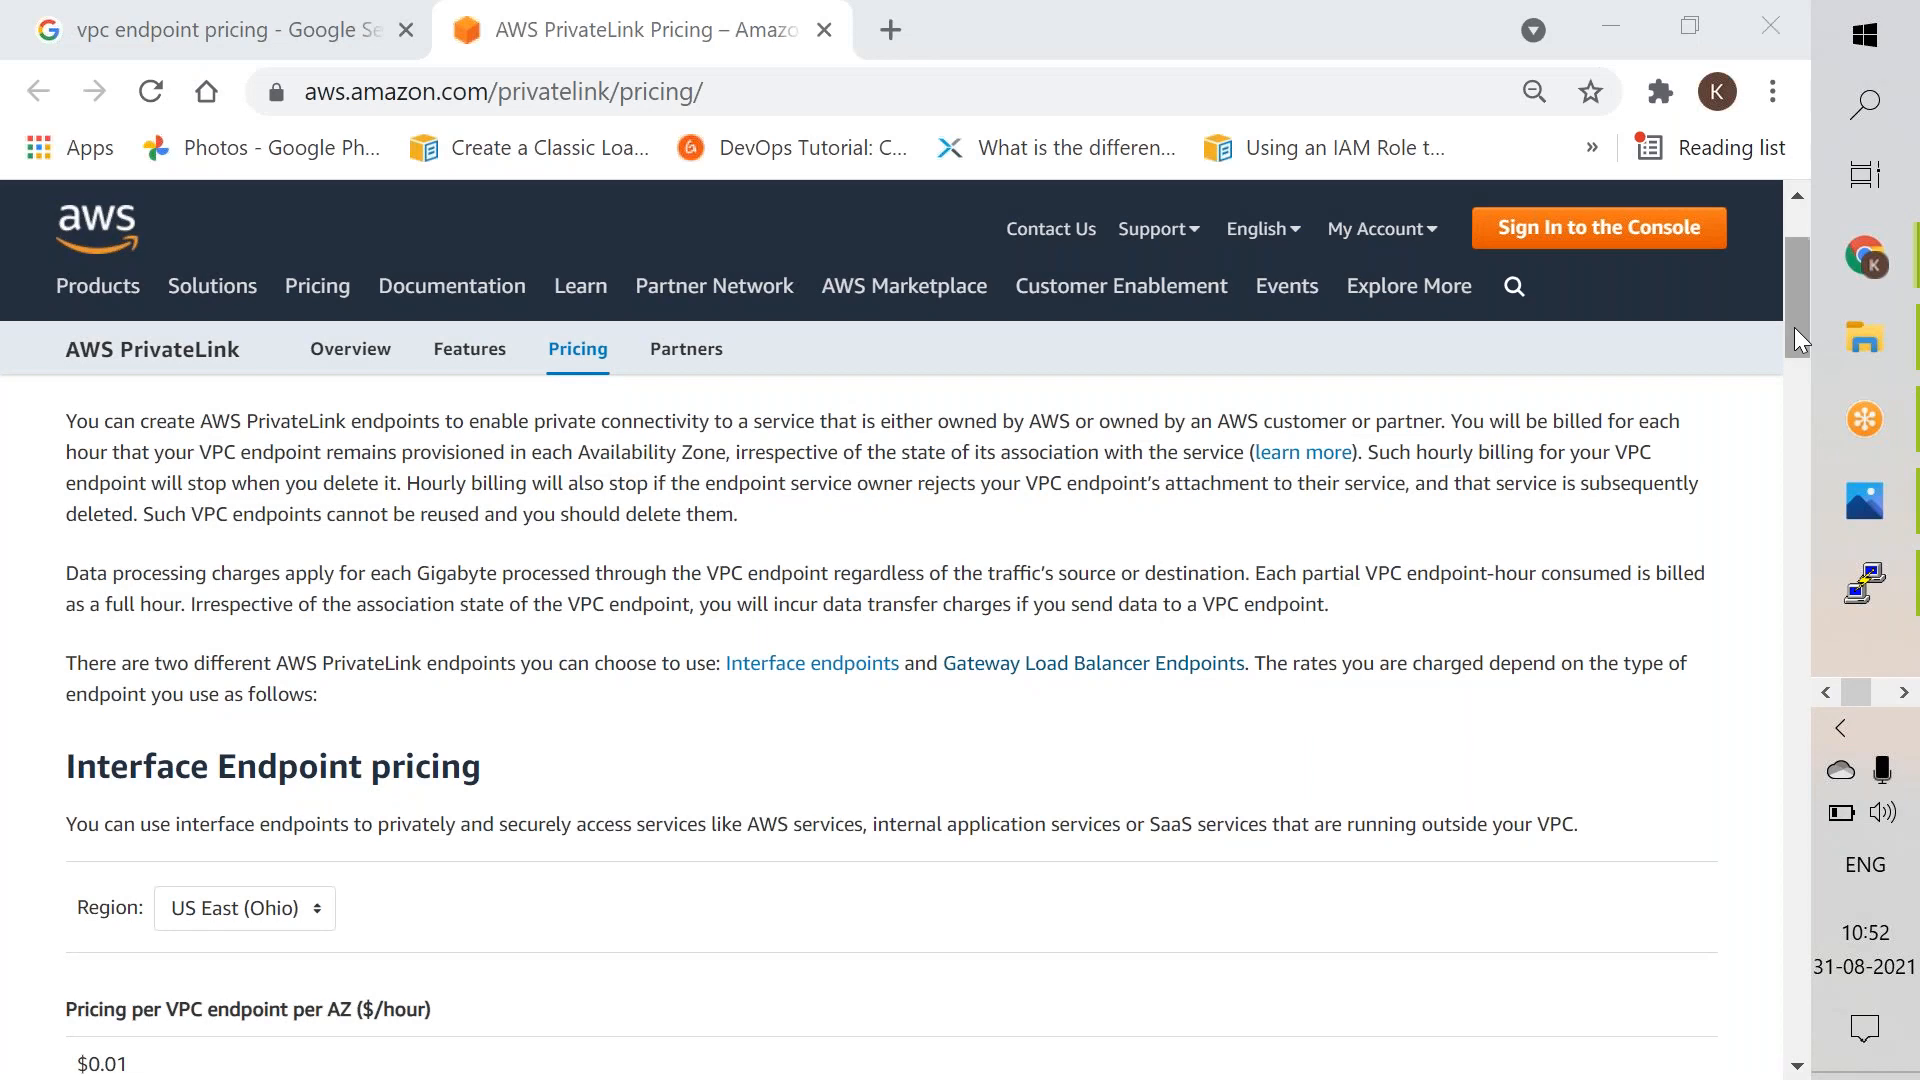
Step: Examine the AWS PrivateLink pricing page's interface and Gateway Load Balancer endpoint rates and cost calculator, and select the page's address
drag(1794, 327, 1794, 429)
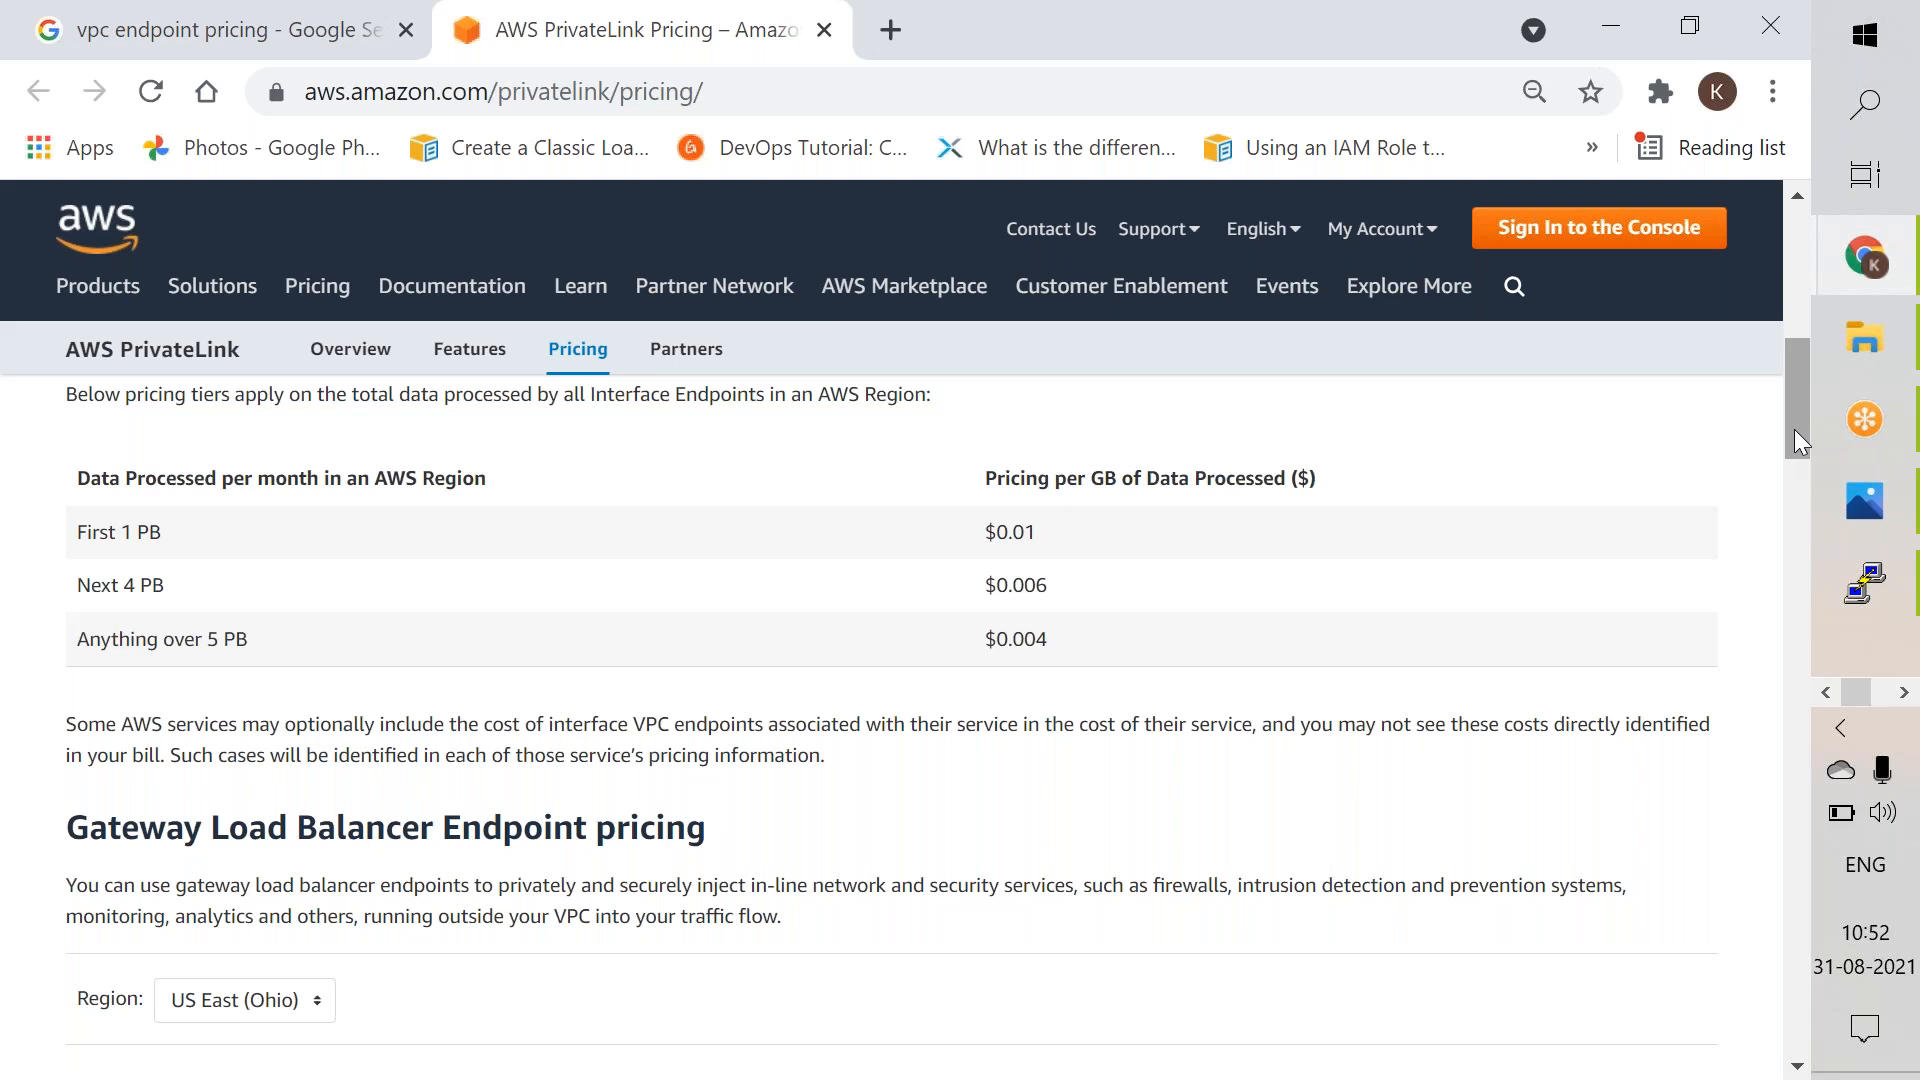
scroll(1798, 552, down, 6)
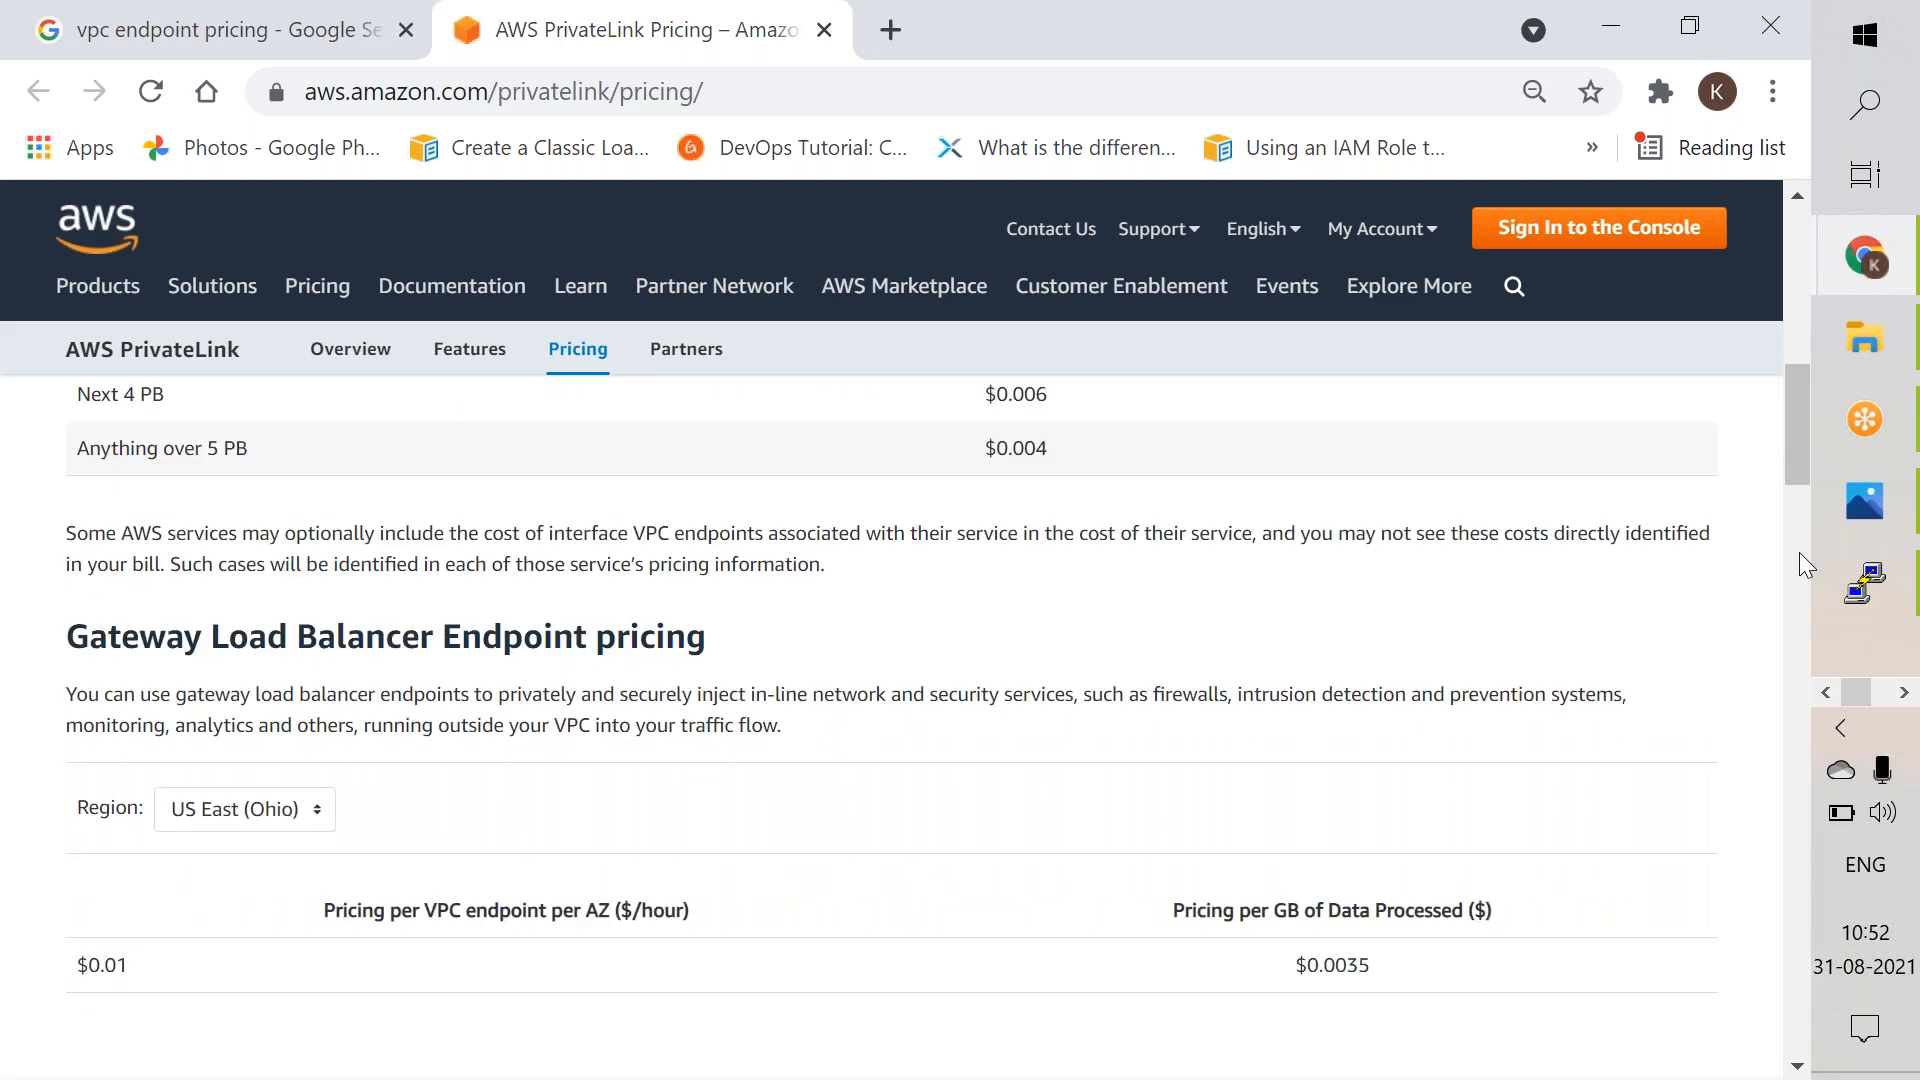
drag(1798, 552, 1799, 797)
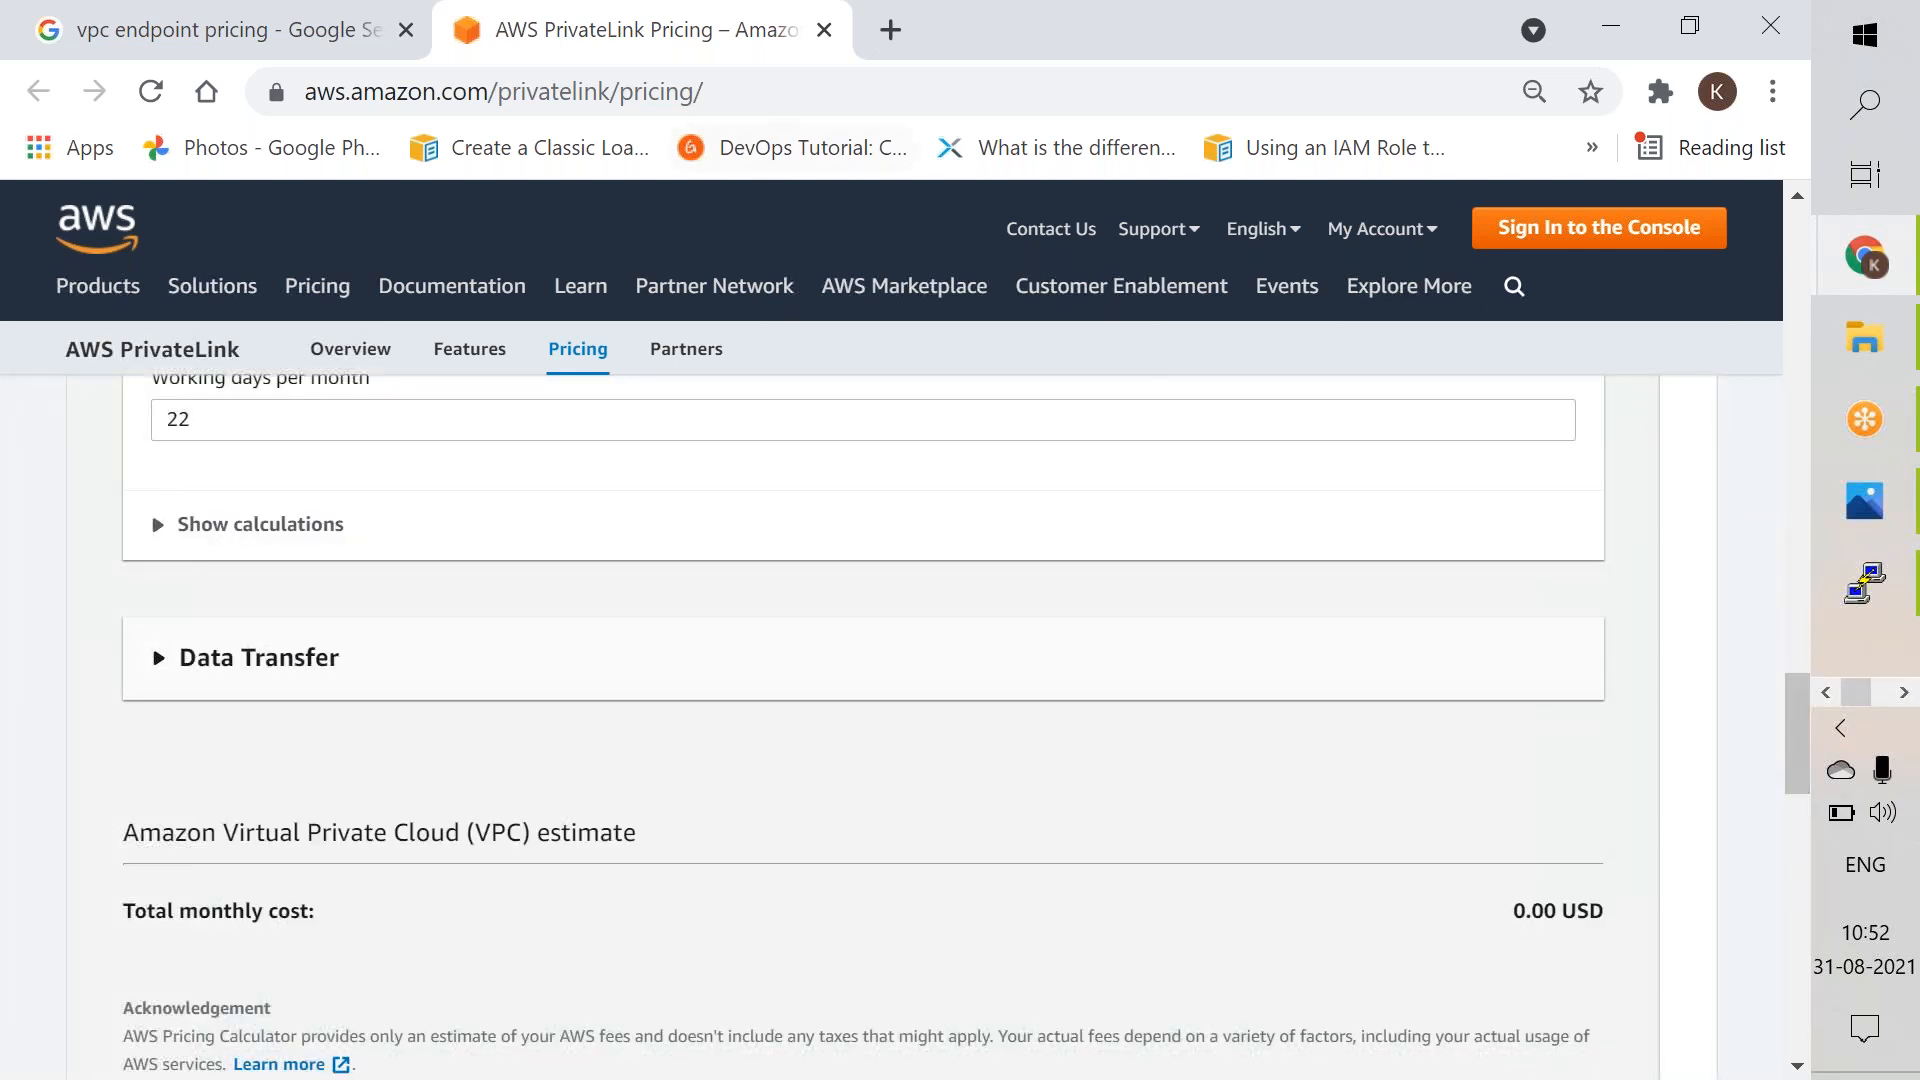
click(768, 93)
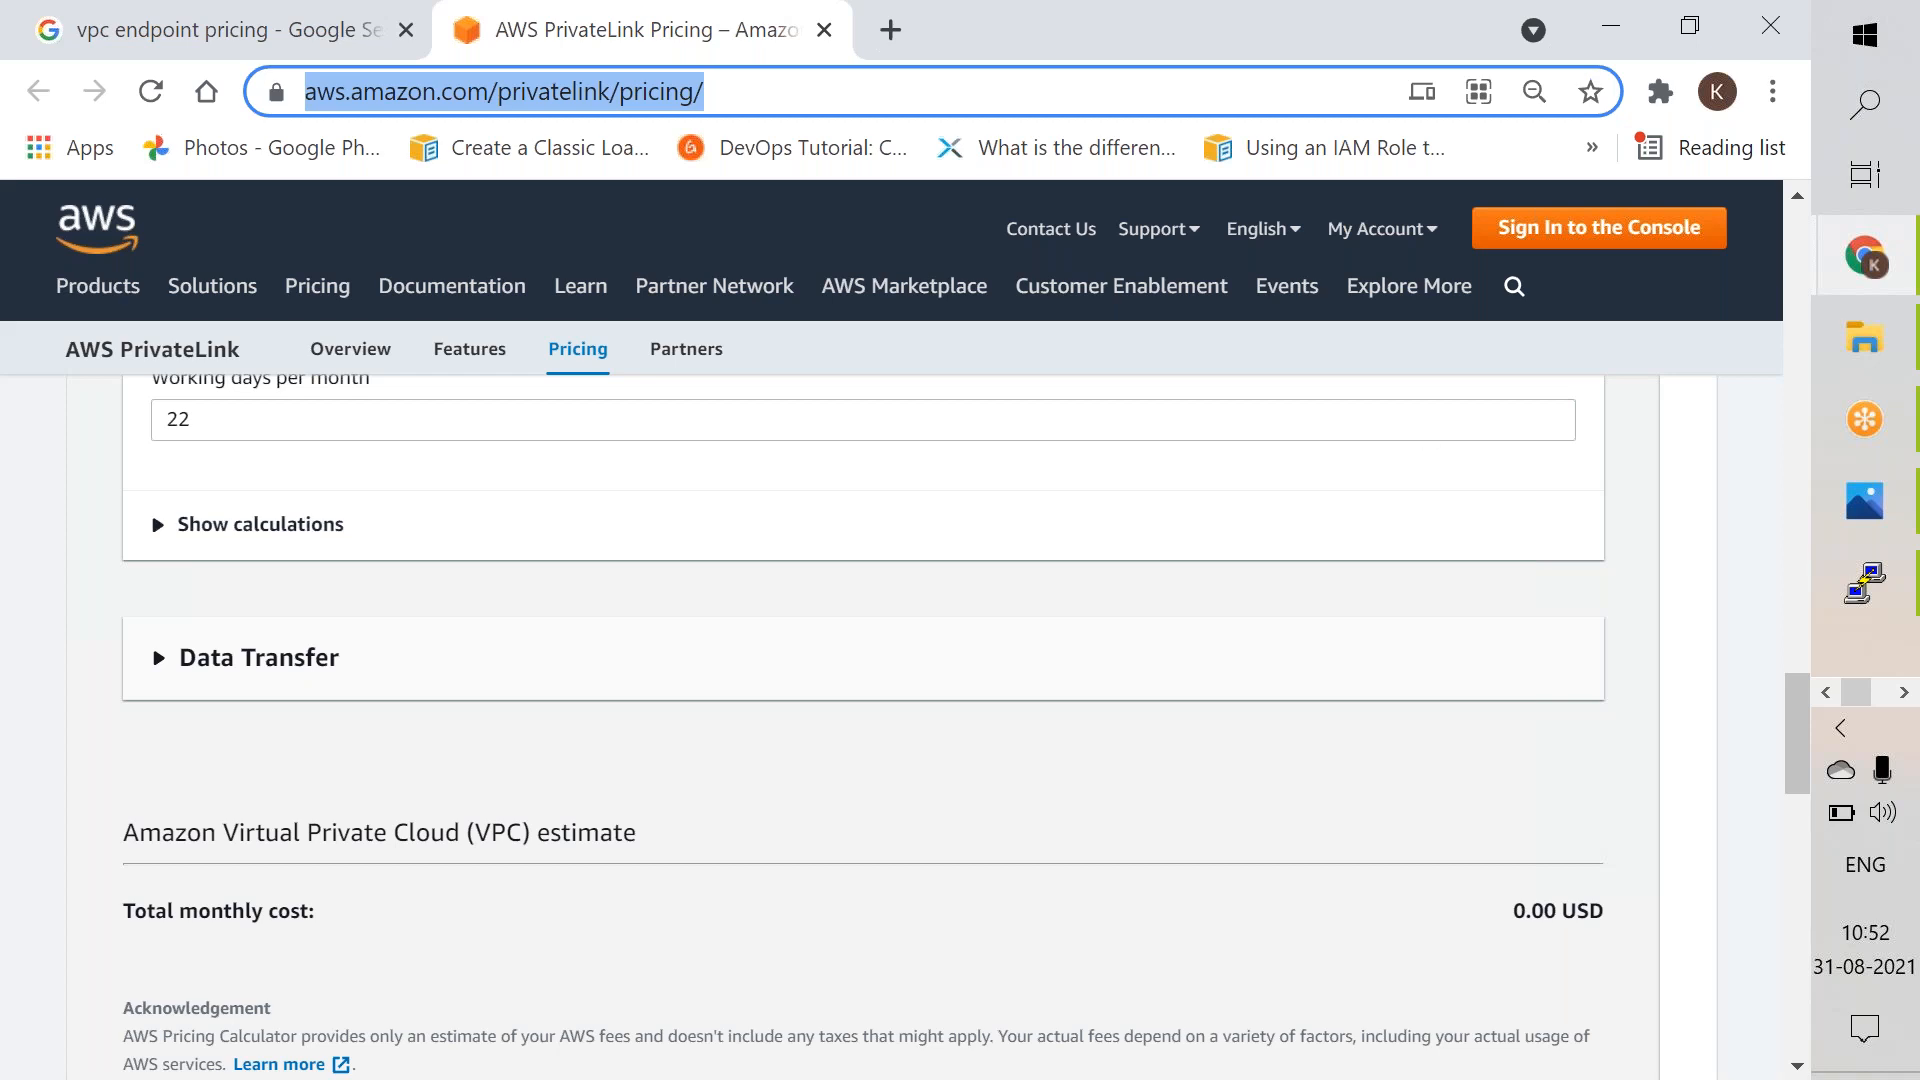
Step: Compare the hostname in the PuTTY prompt with private-ec2-vpc-a's private IPv4 address in the EC2 instances list, leaving the route editor without saving
click(1860, 597)
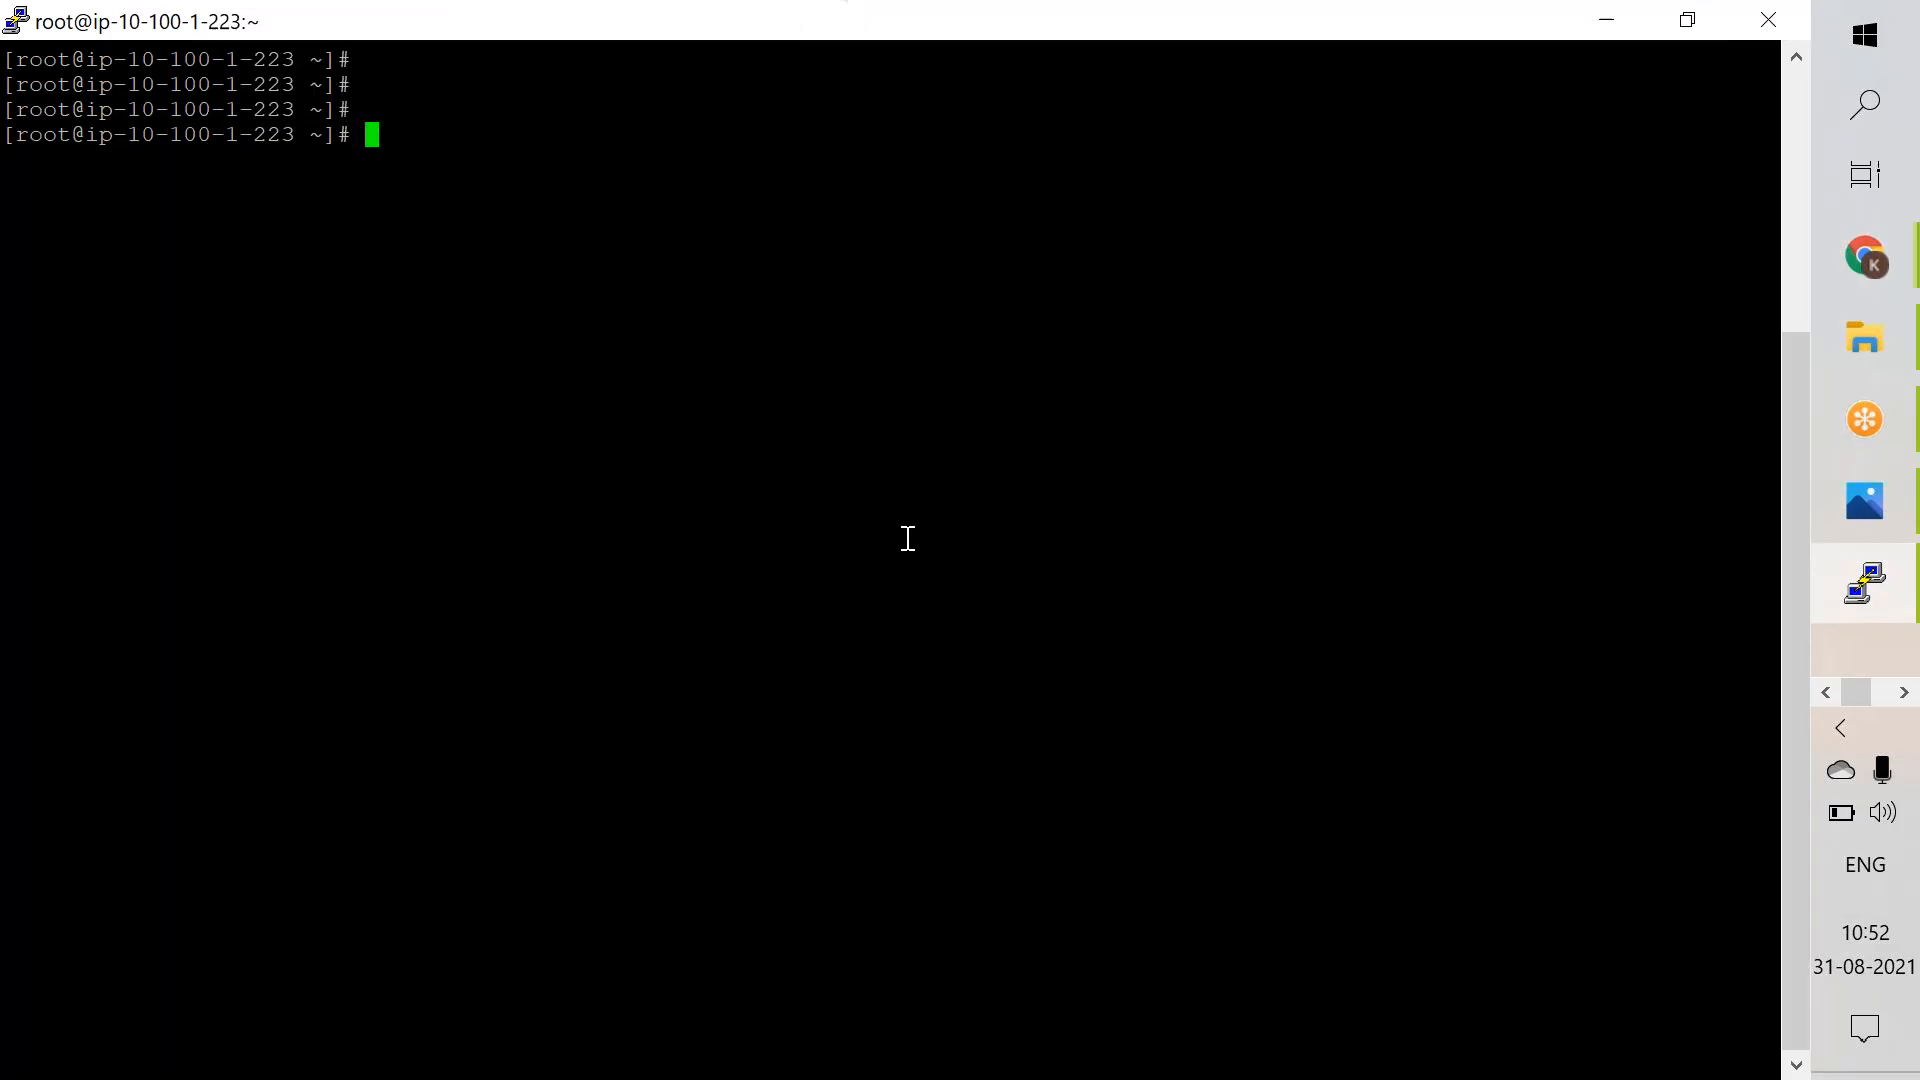
double_click(279, 136)
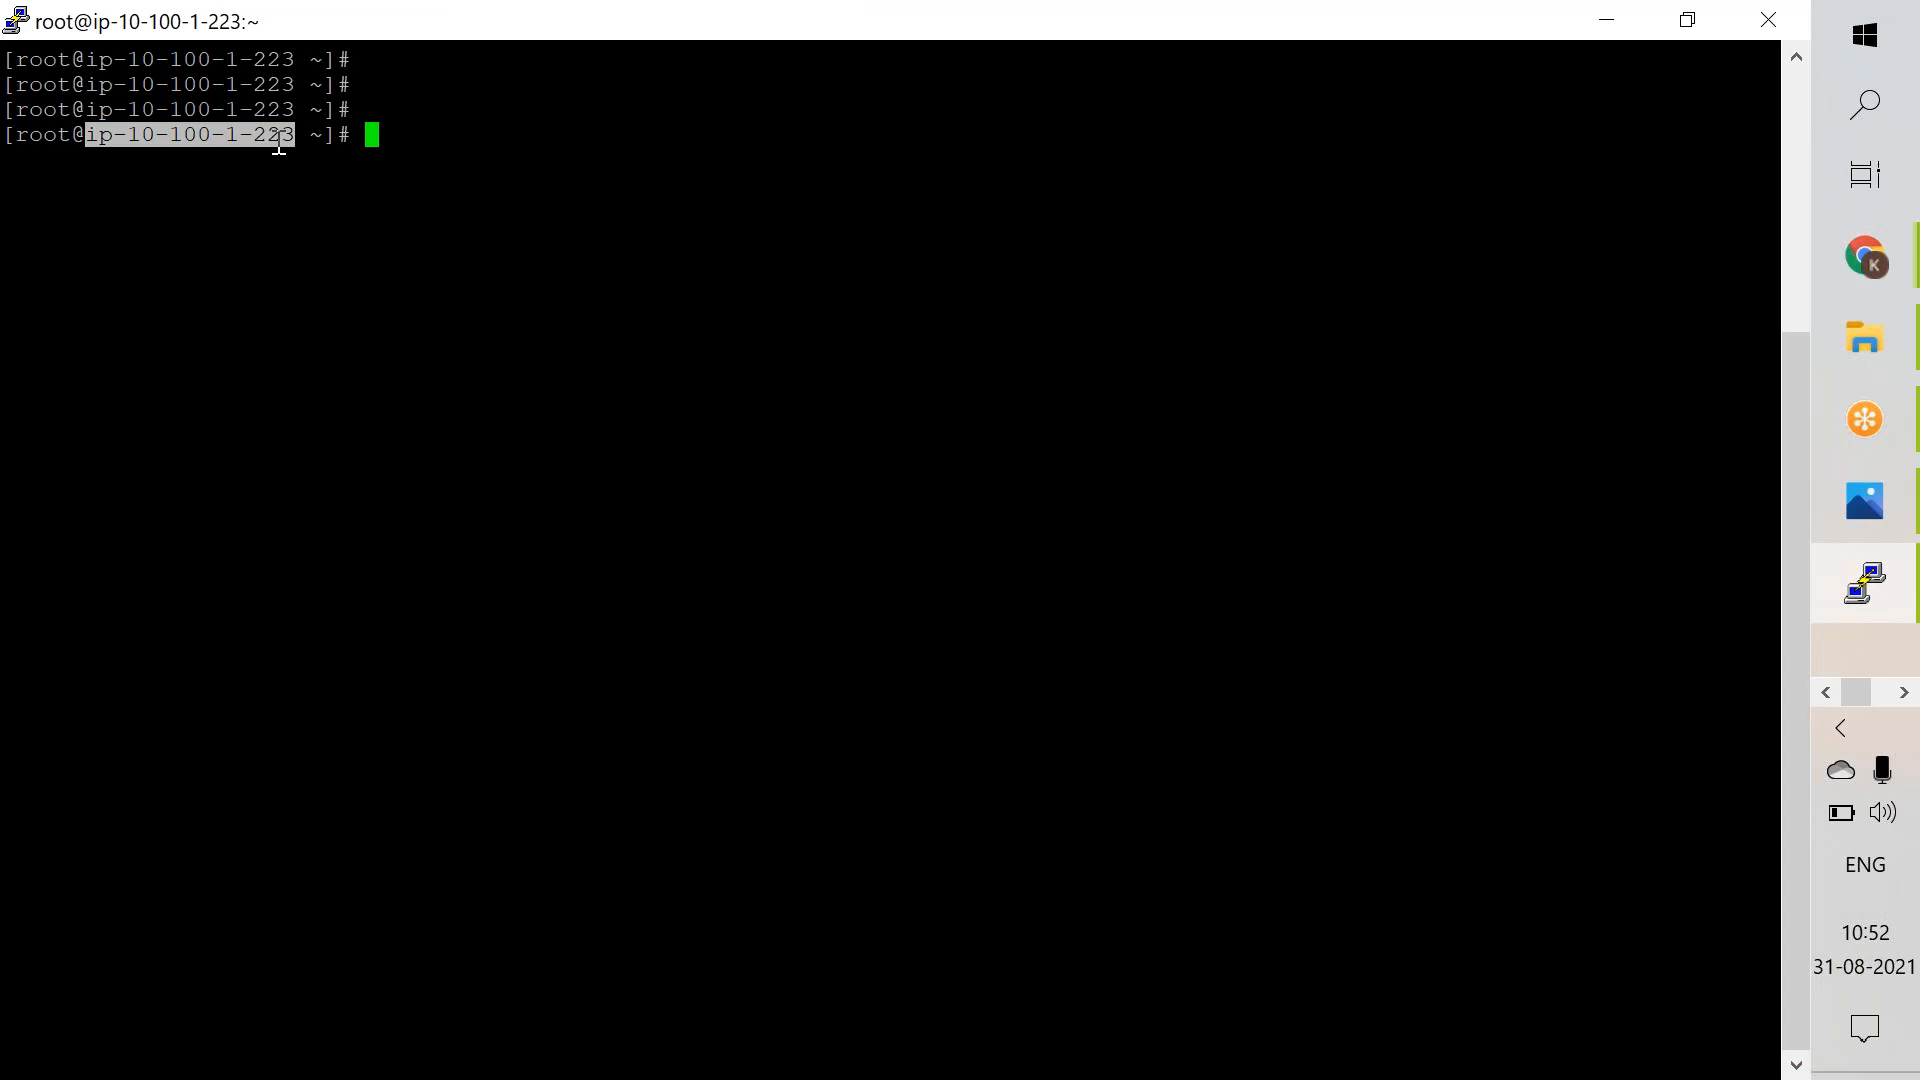
click(1862, 266)
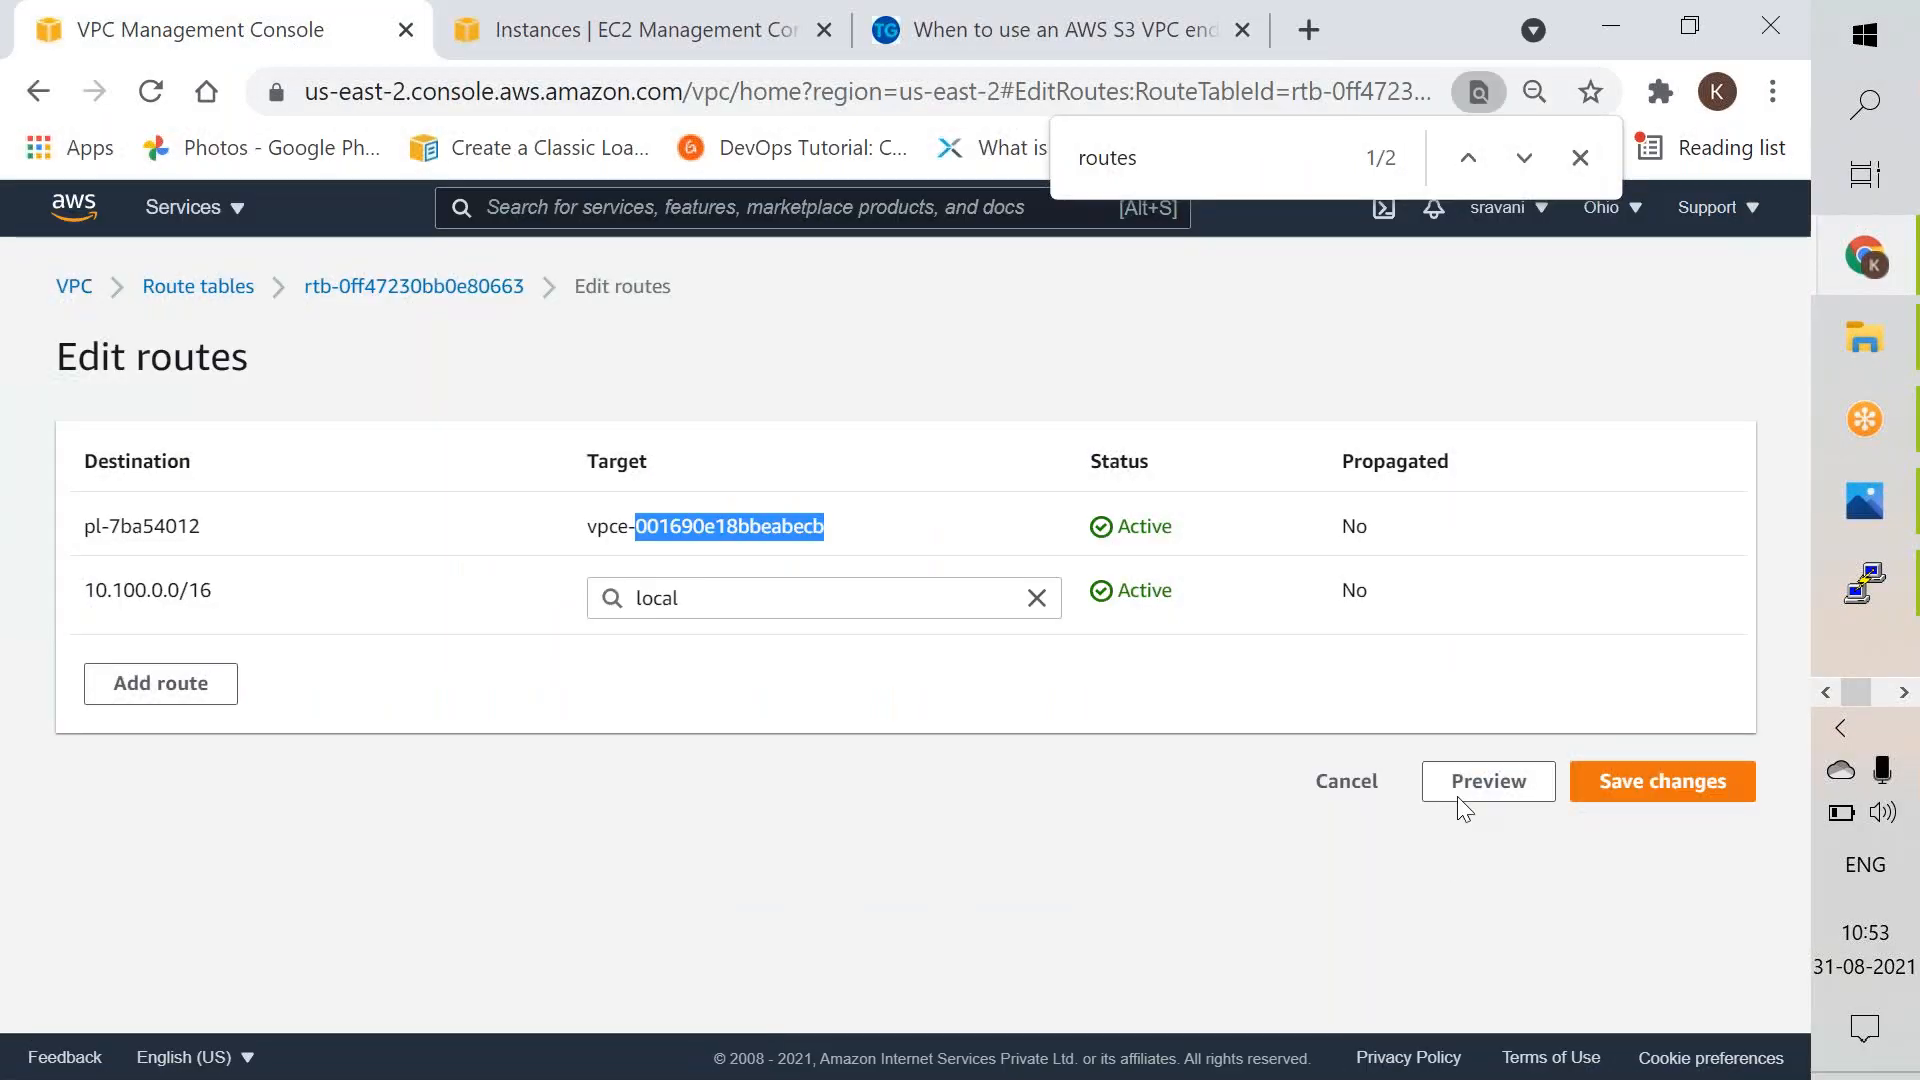
click(1344, 780)
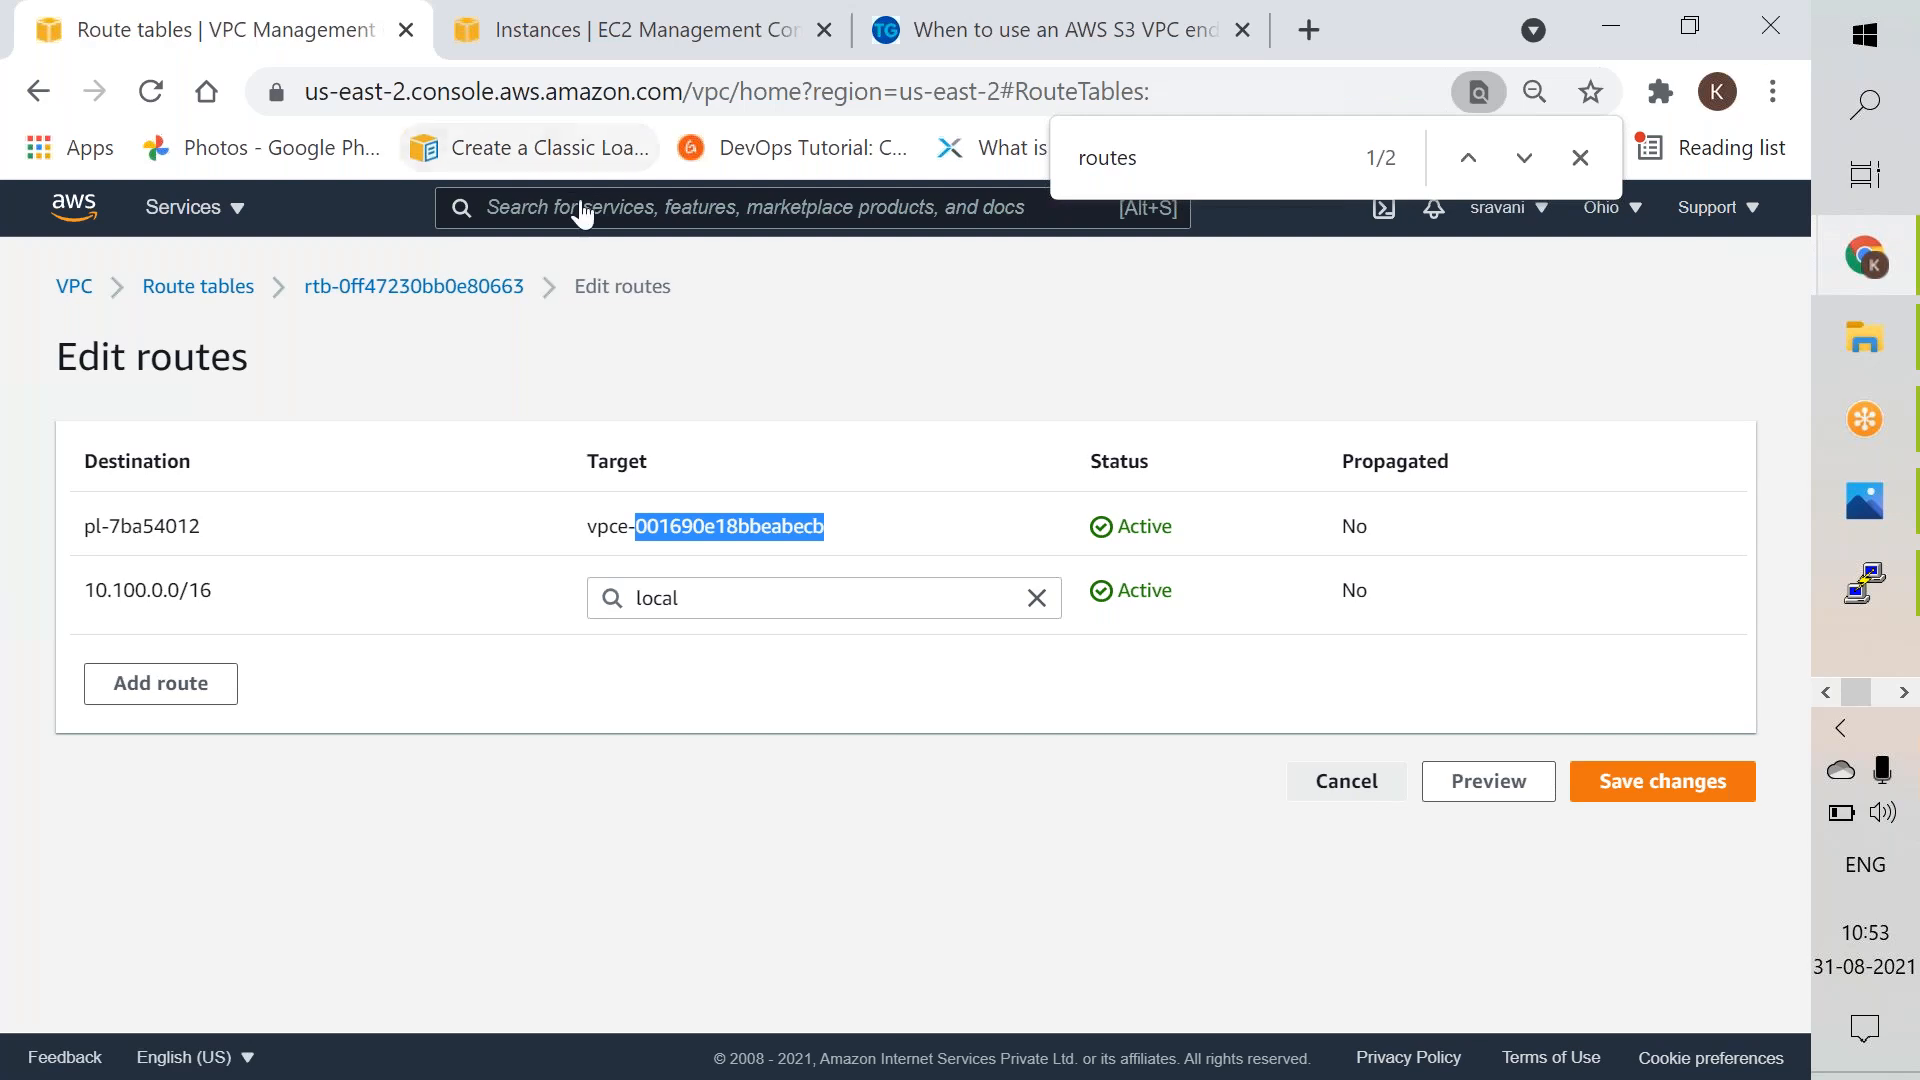
key(alt+s)
text(ec2)
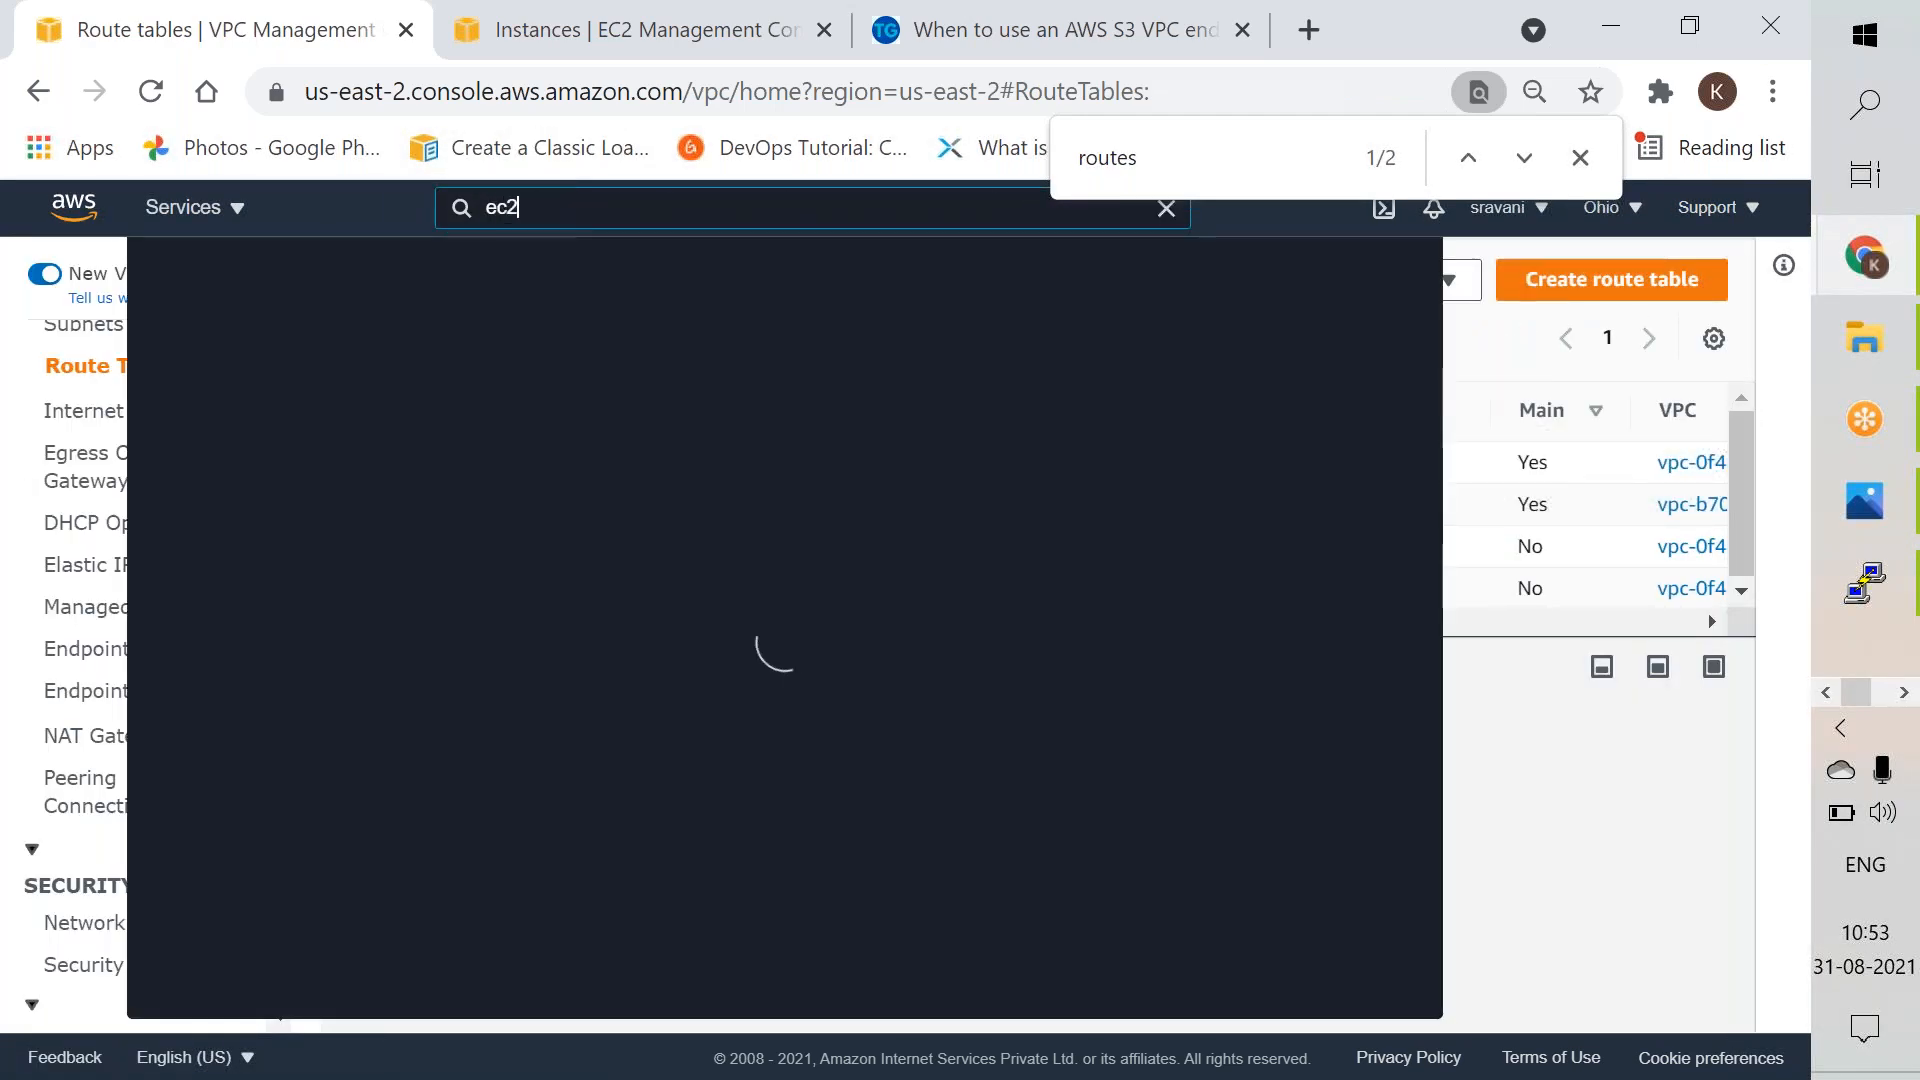
key(Return)
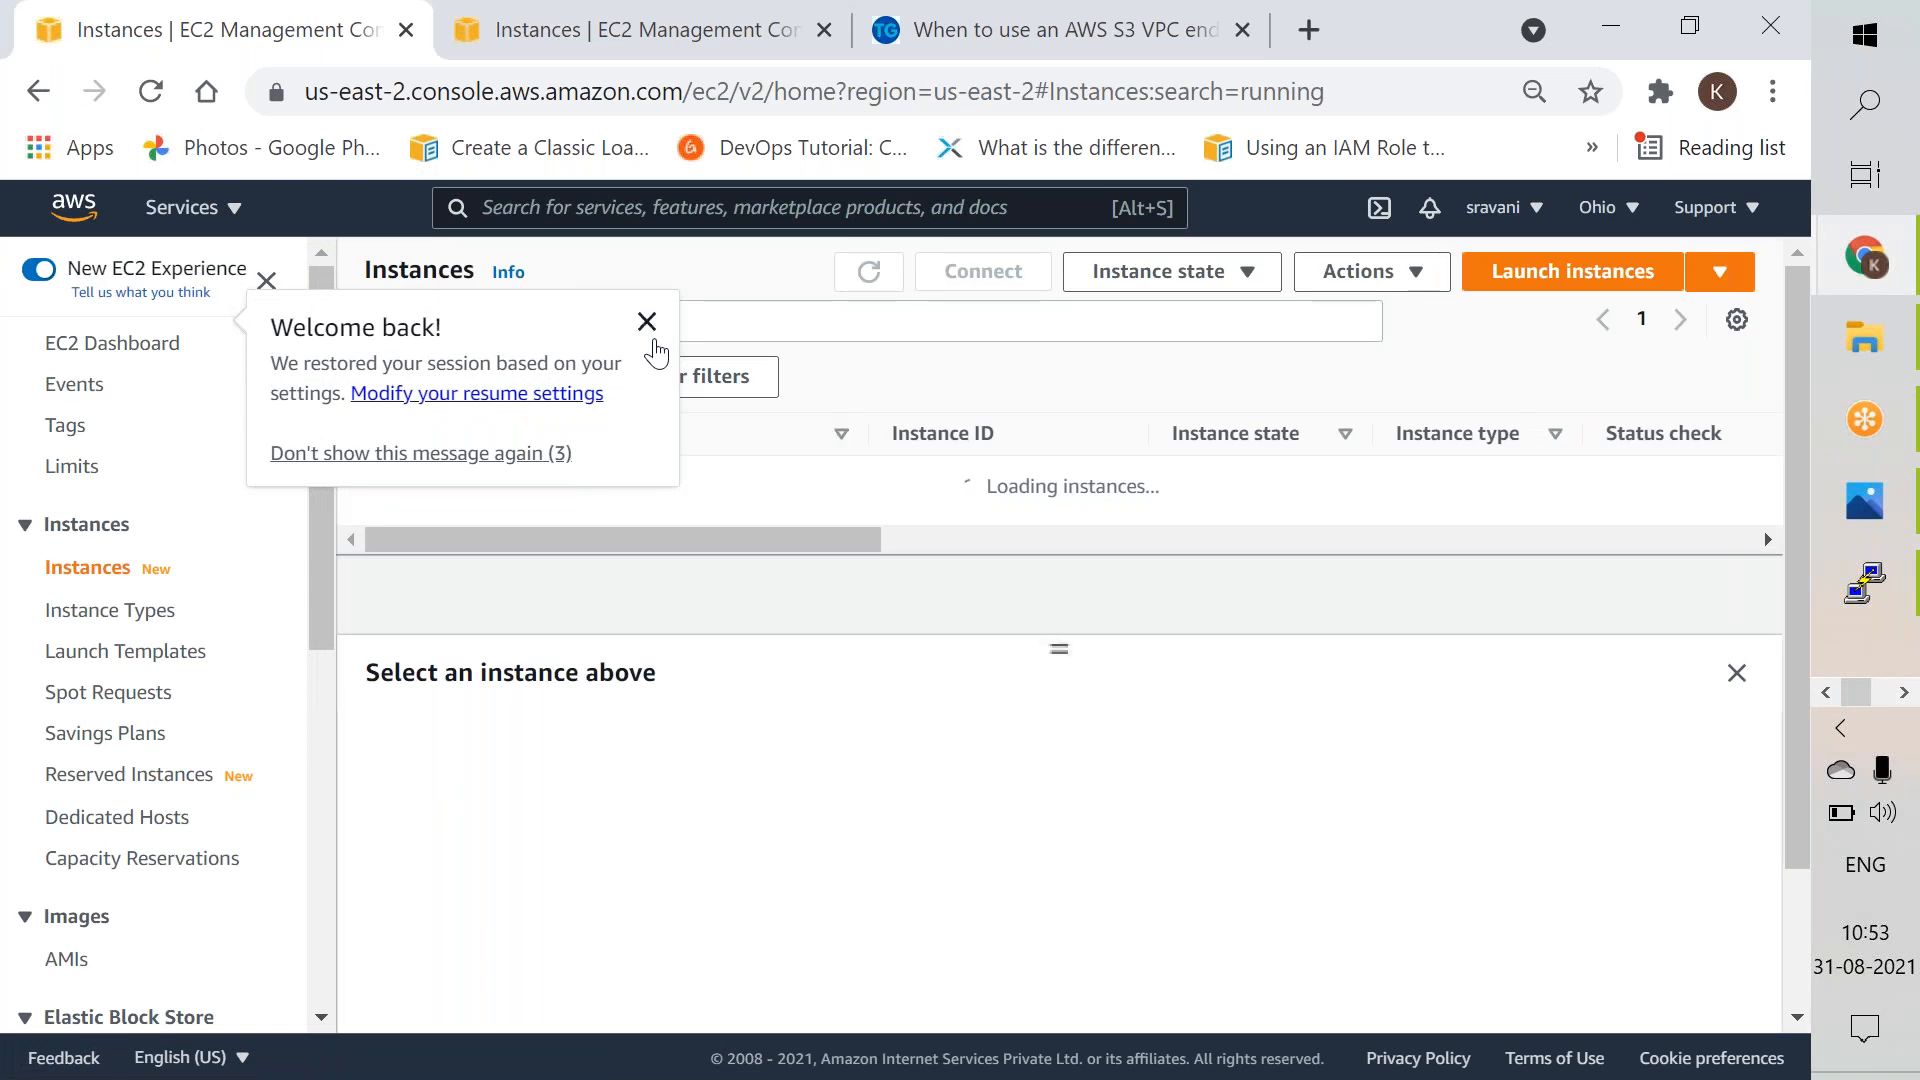
click(647, 321)
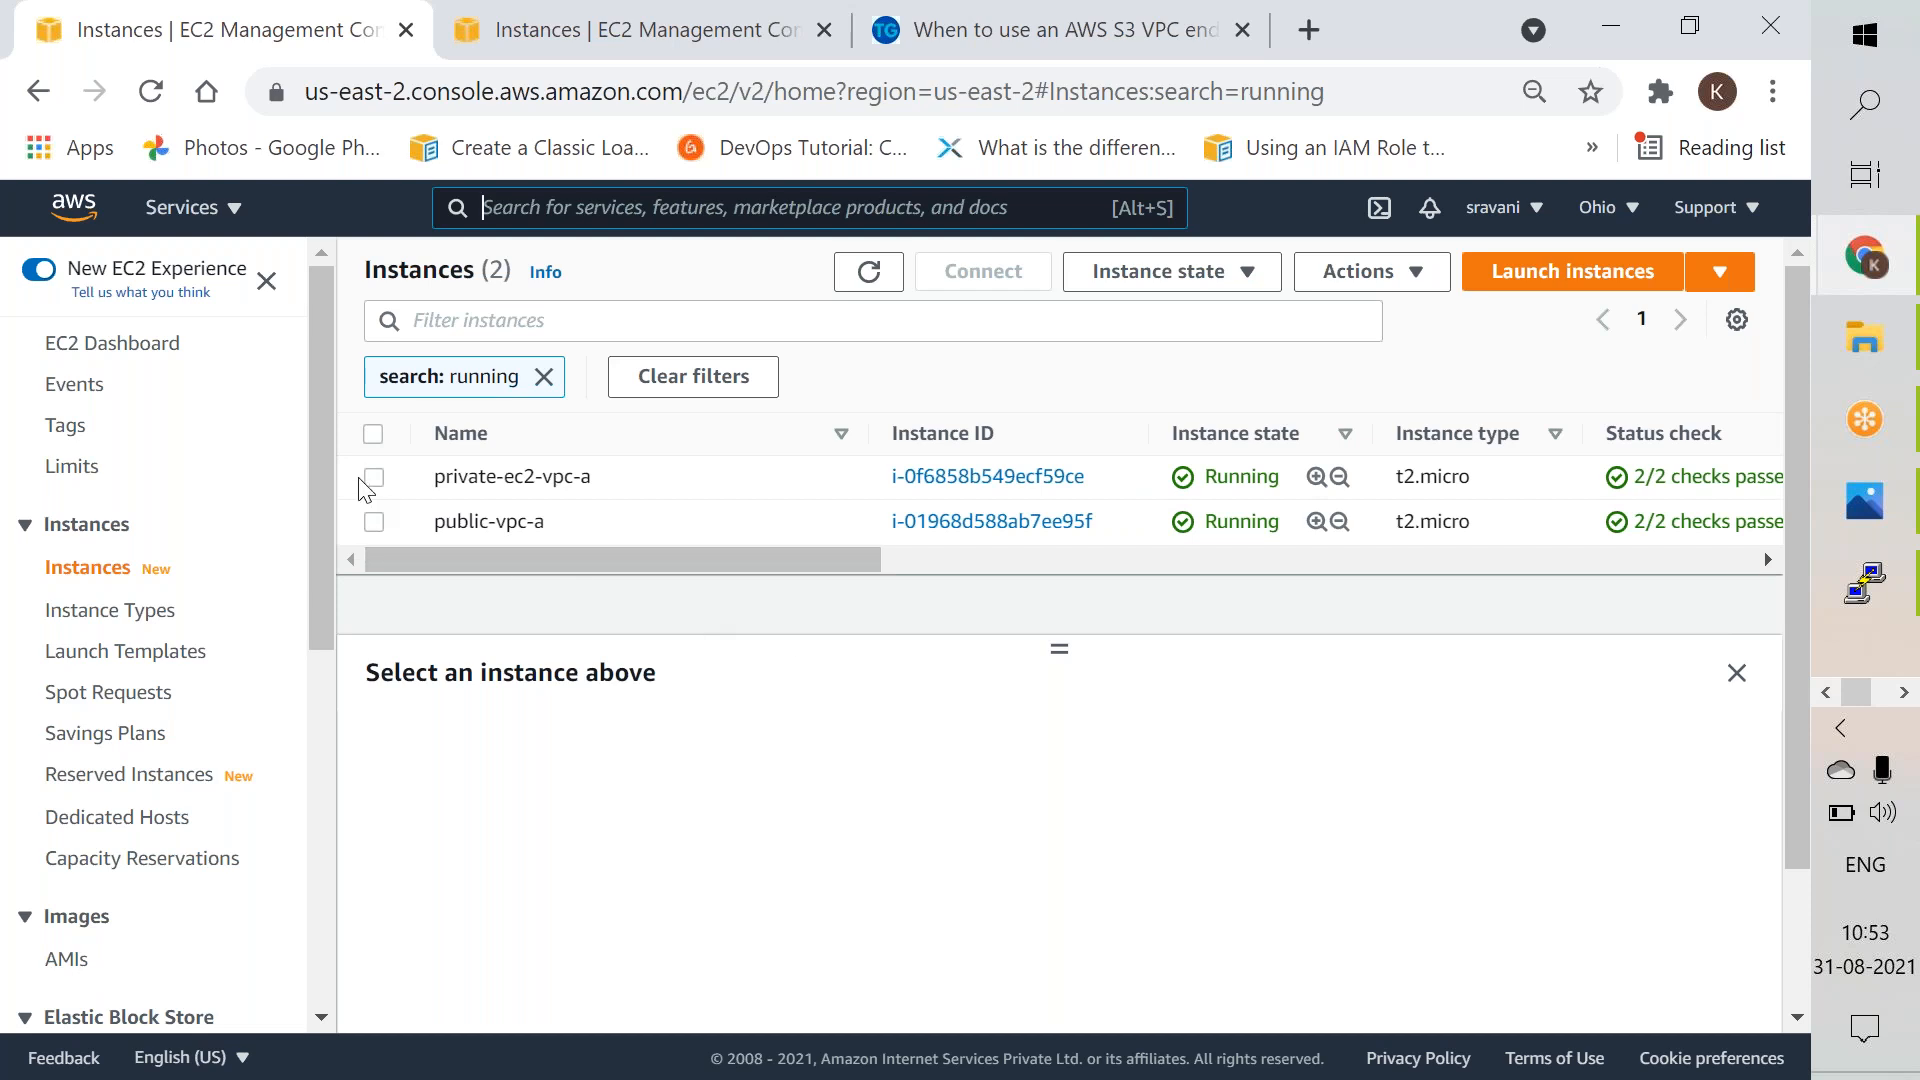
click(373, 478)
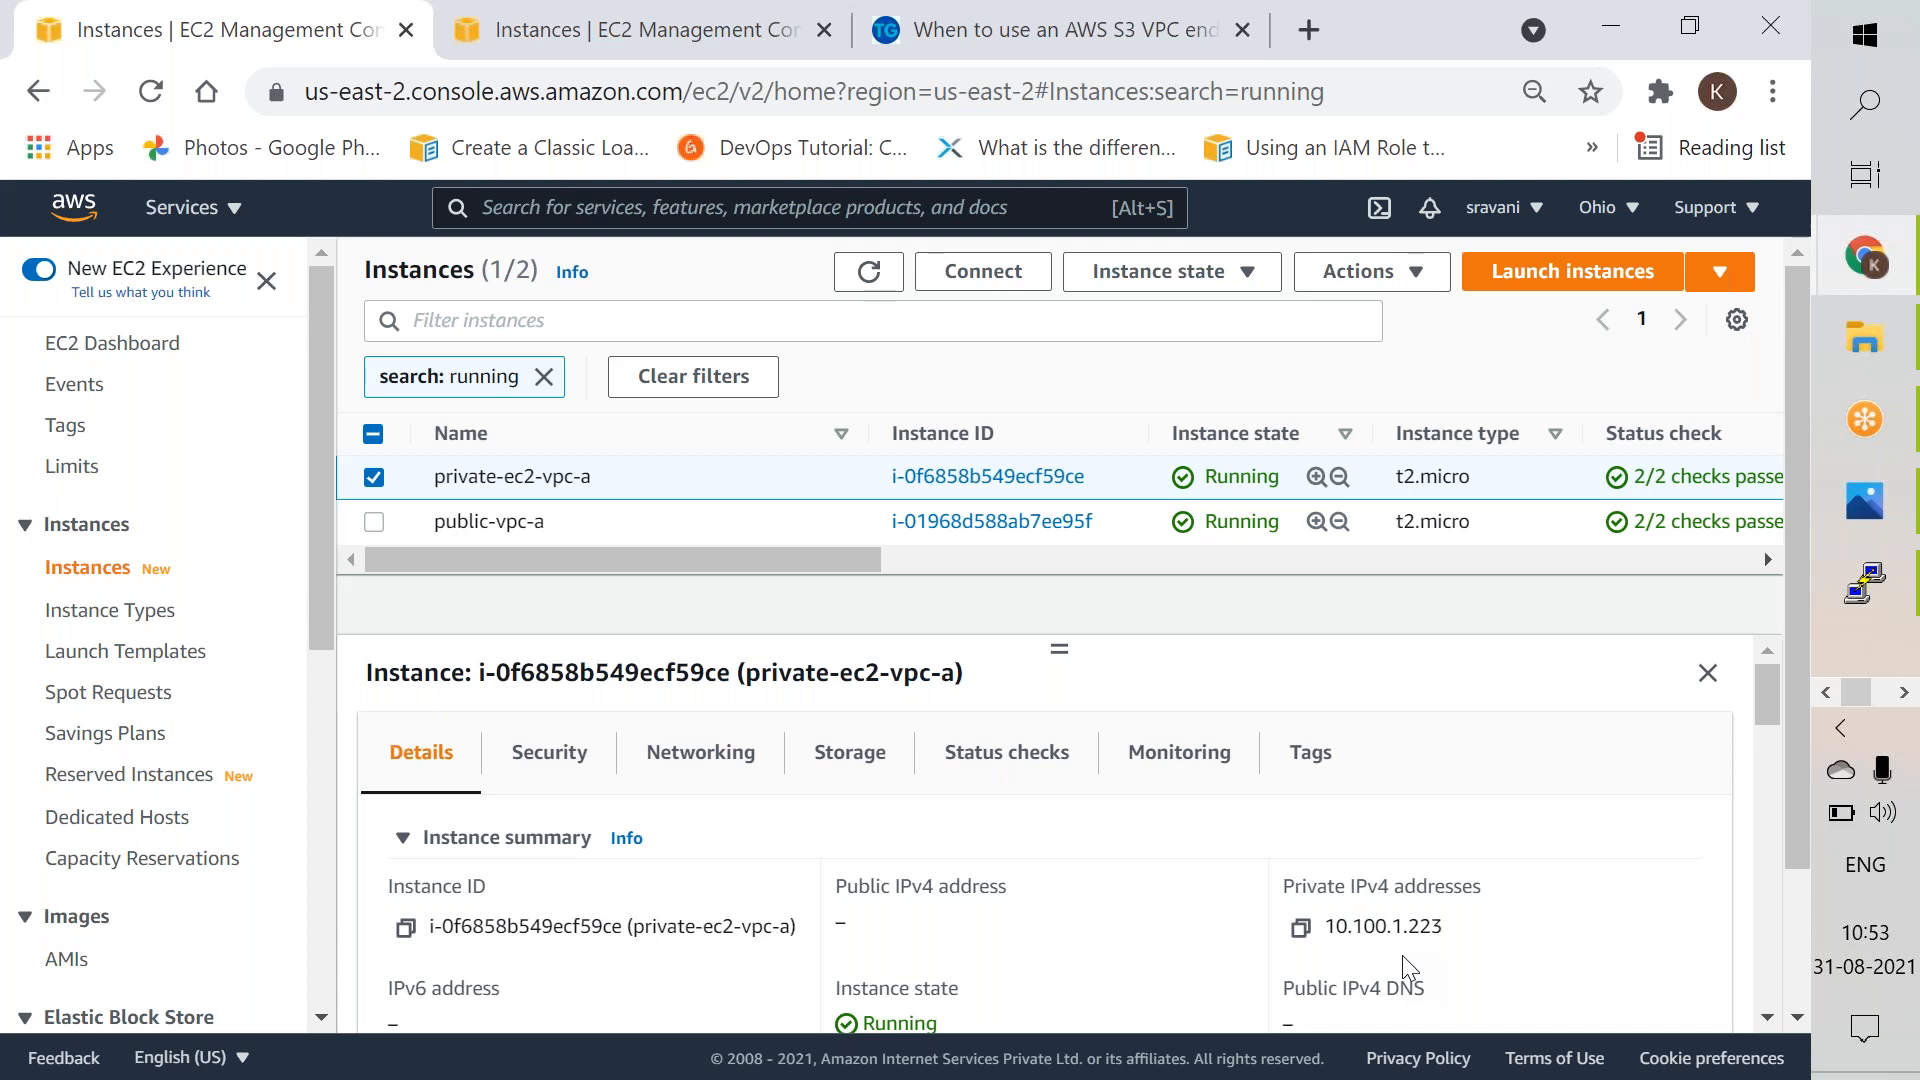
Step: Switch to the PuTTY session, list the S3 buckets with aws s3 ls and highlight the command output
click(1894, 562)
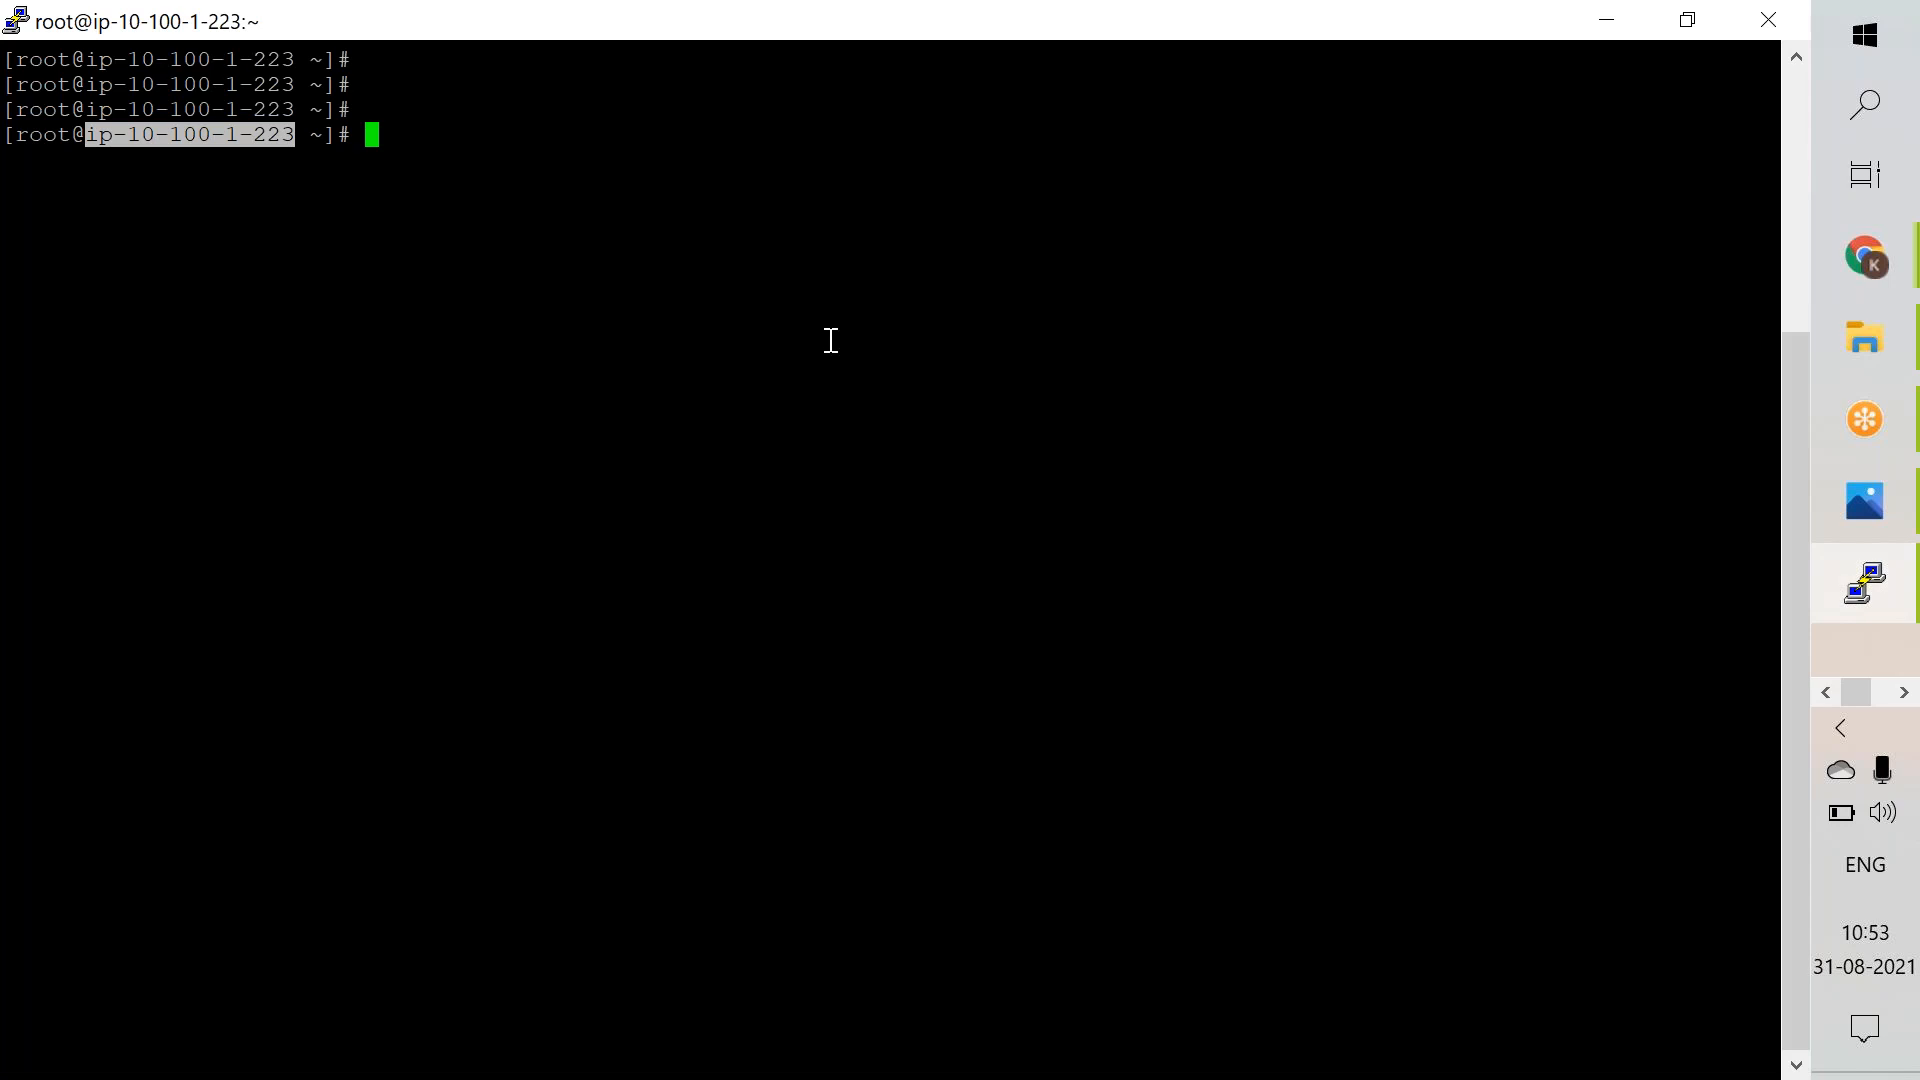
text(aws s3 ls)
key(Return)
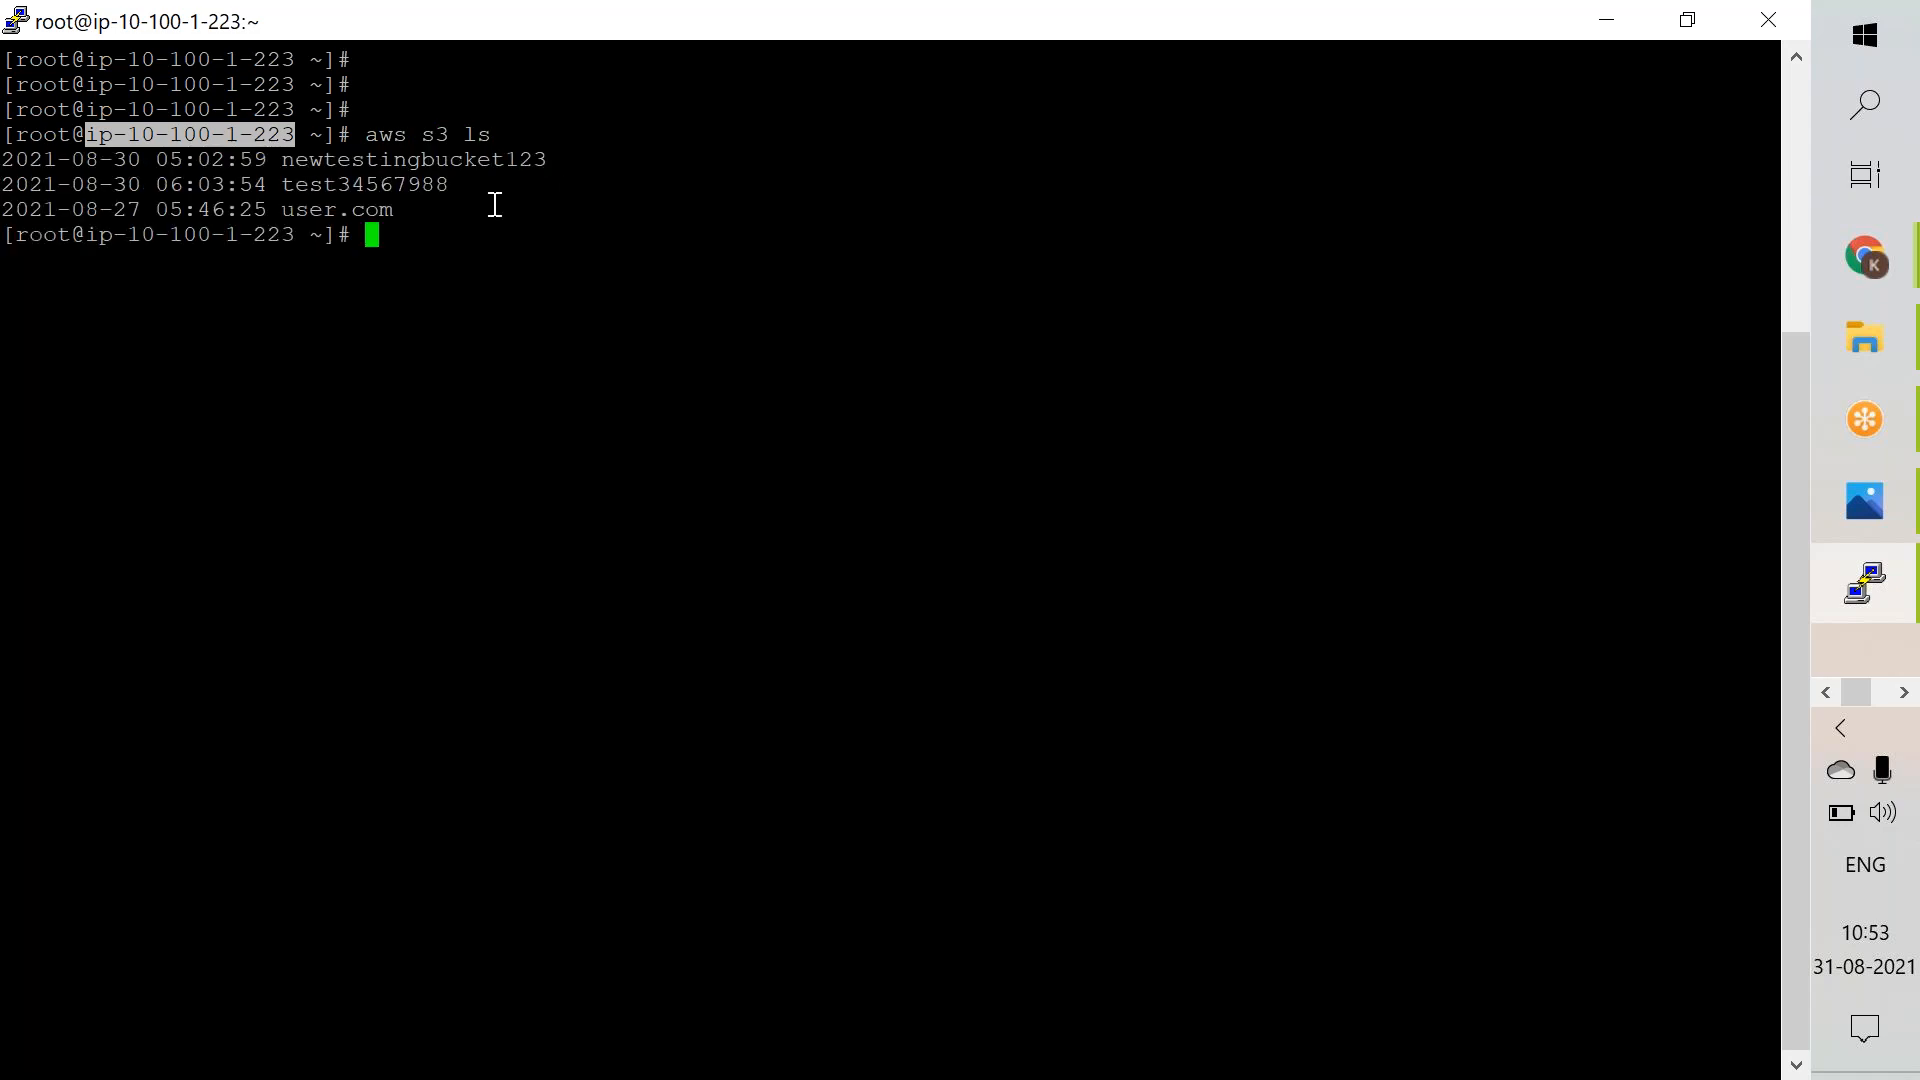
drag(459, 214, 318, 77)
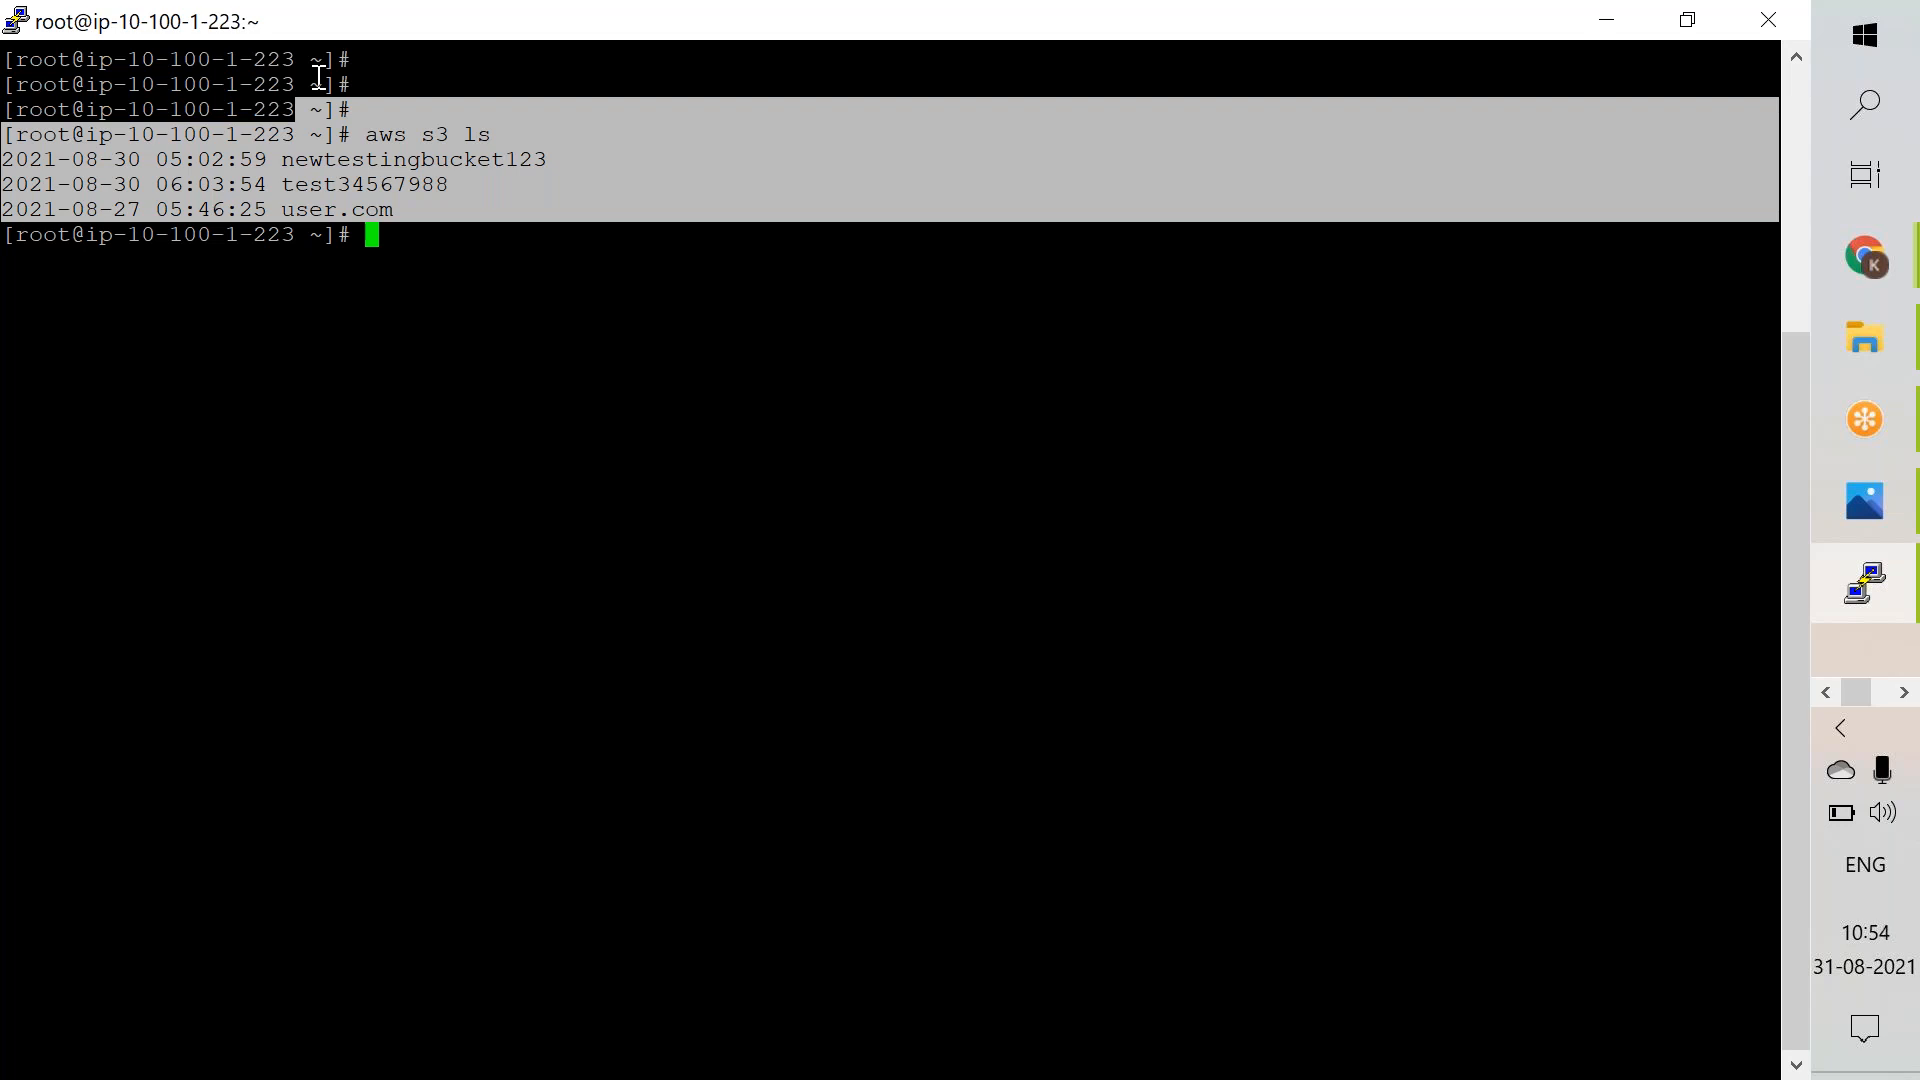
Step: Switch to the Chrome window with the EC2 instances and open the S3 VPC endpoint article
click(1852, 279)
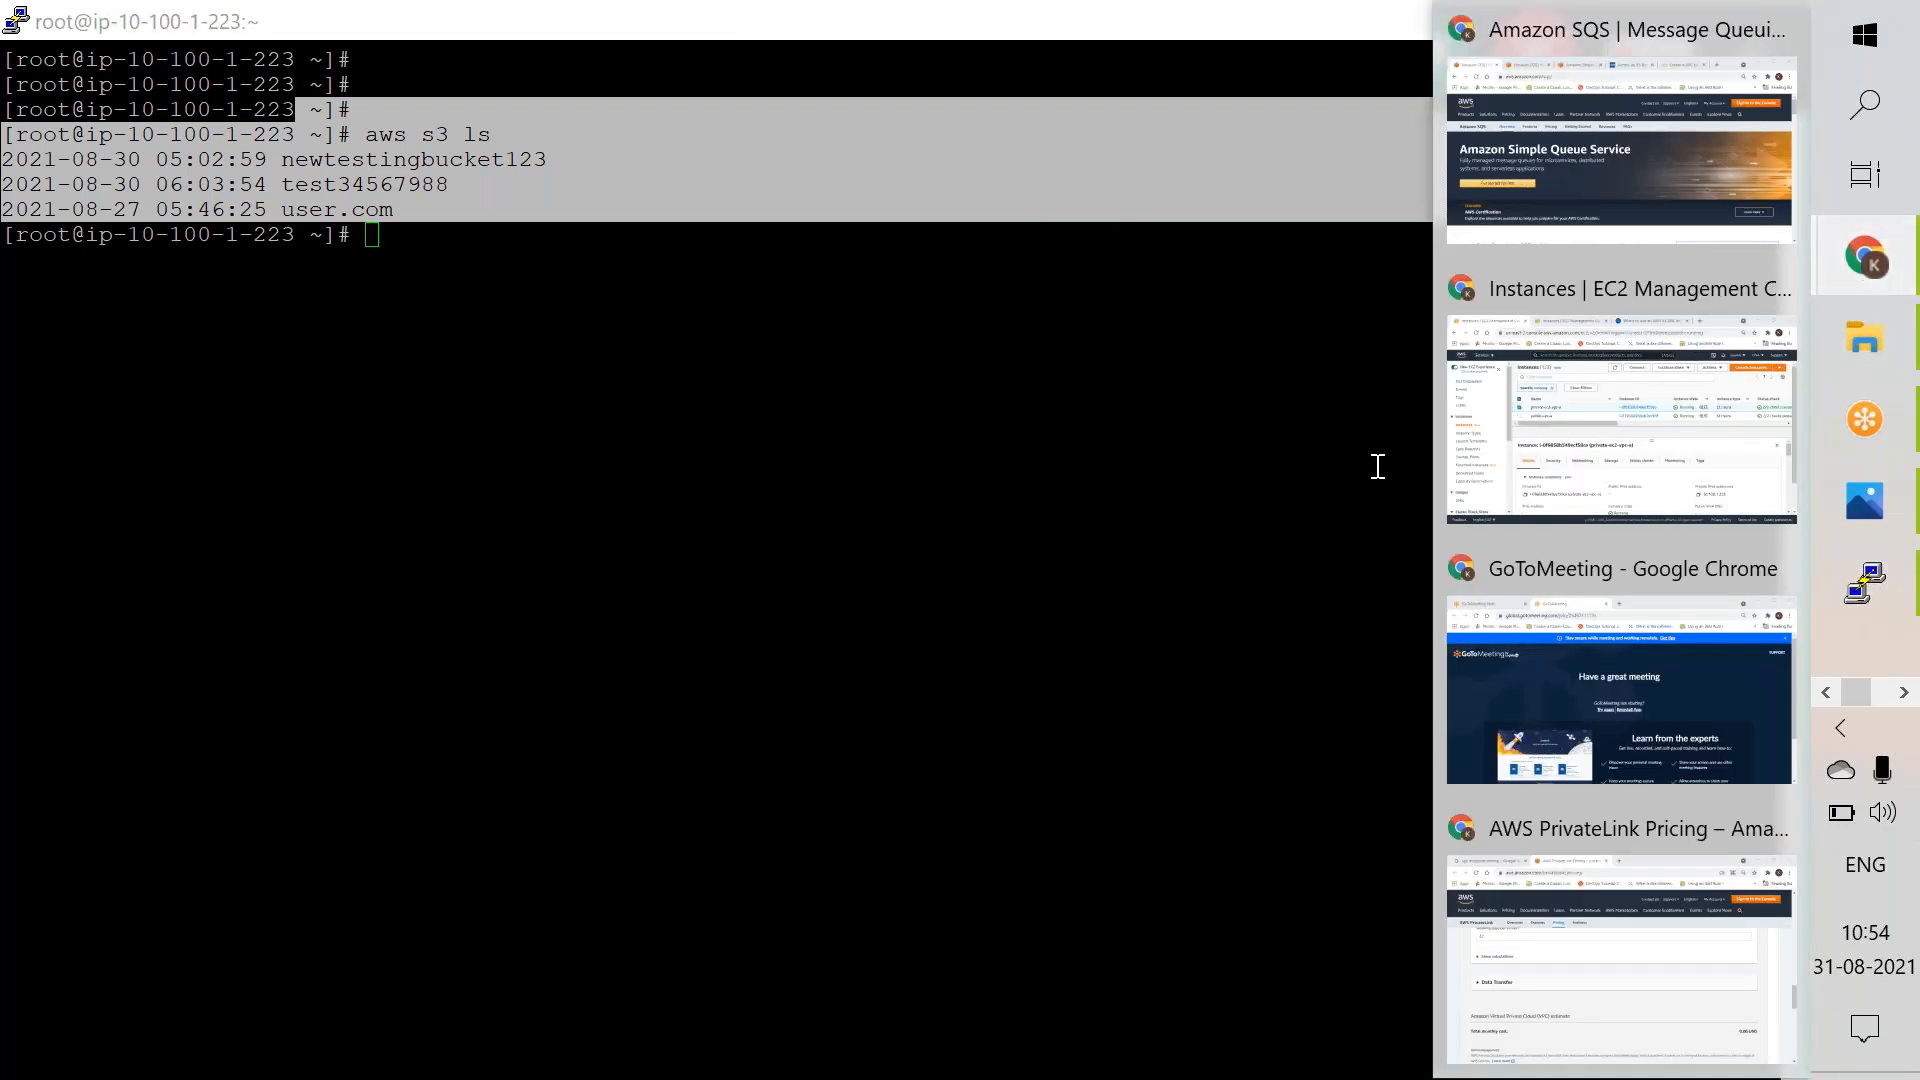
click(1570, 362)
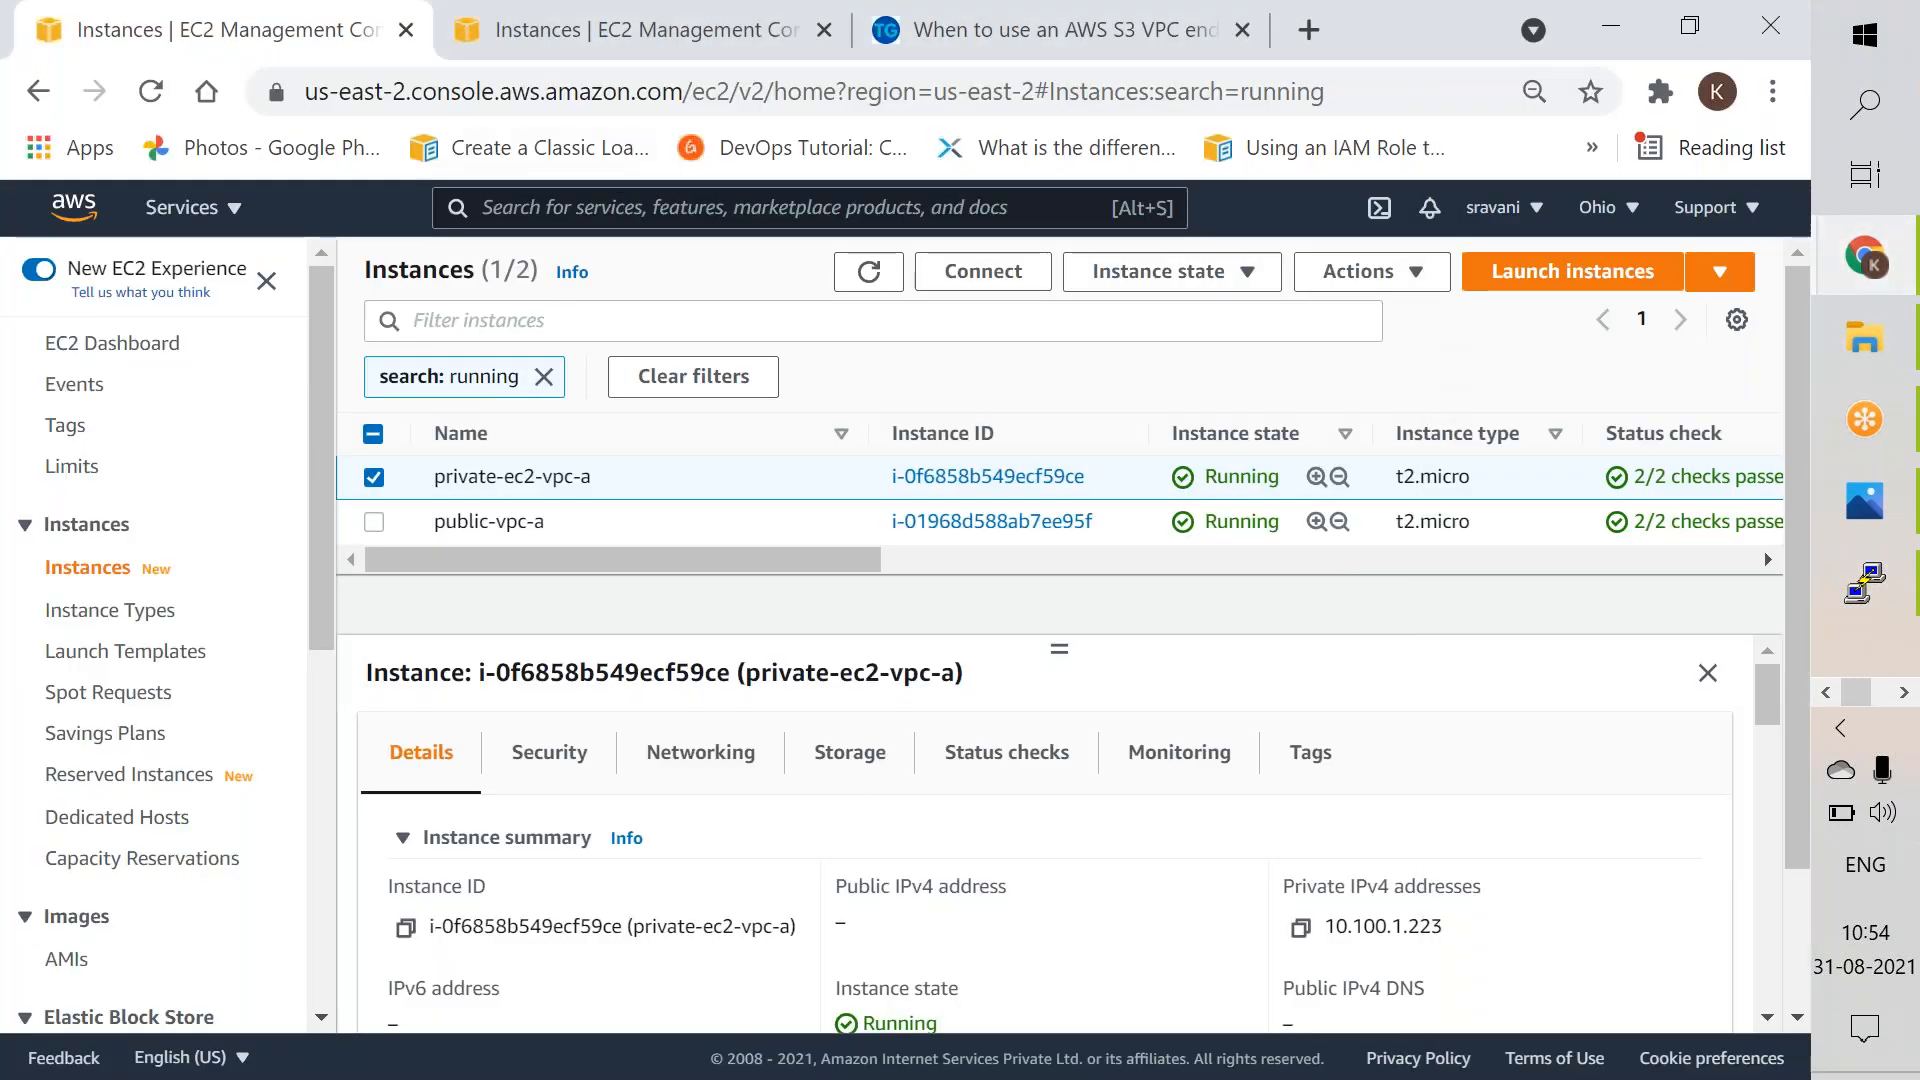
click(975, 55)
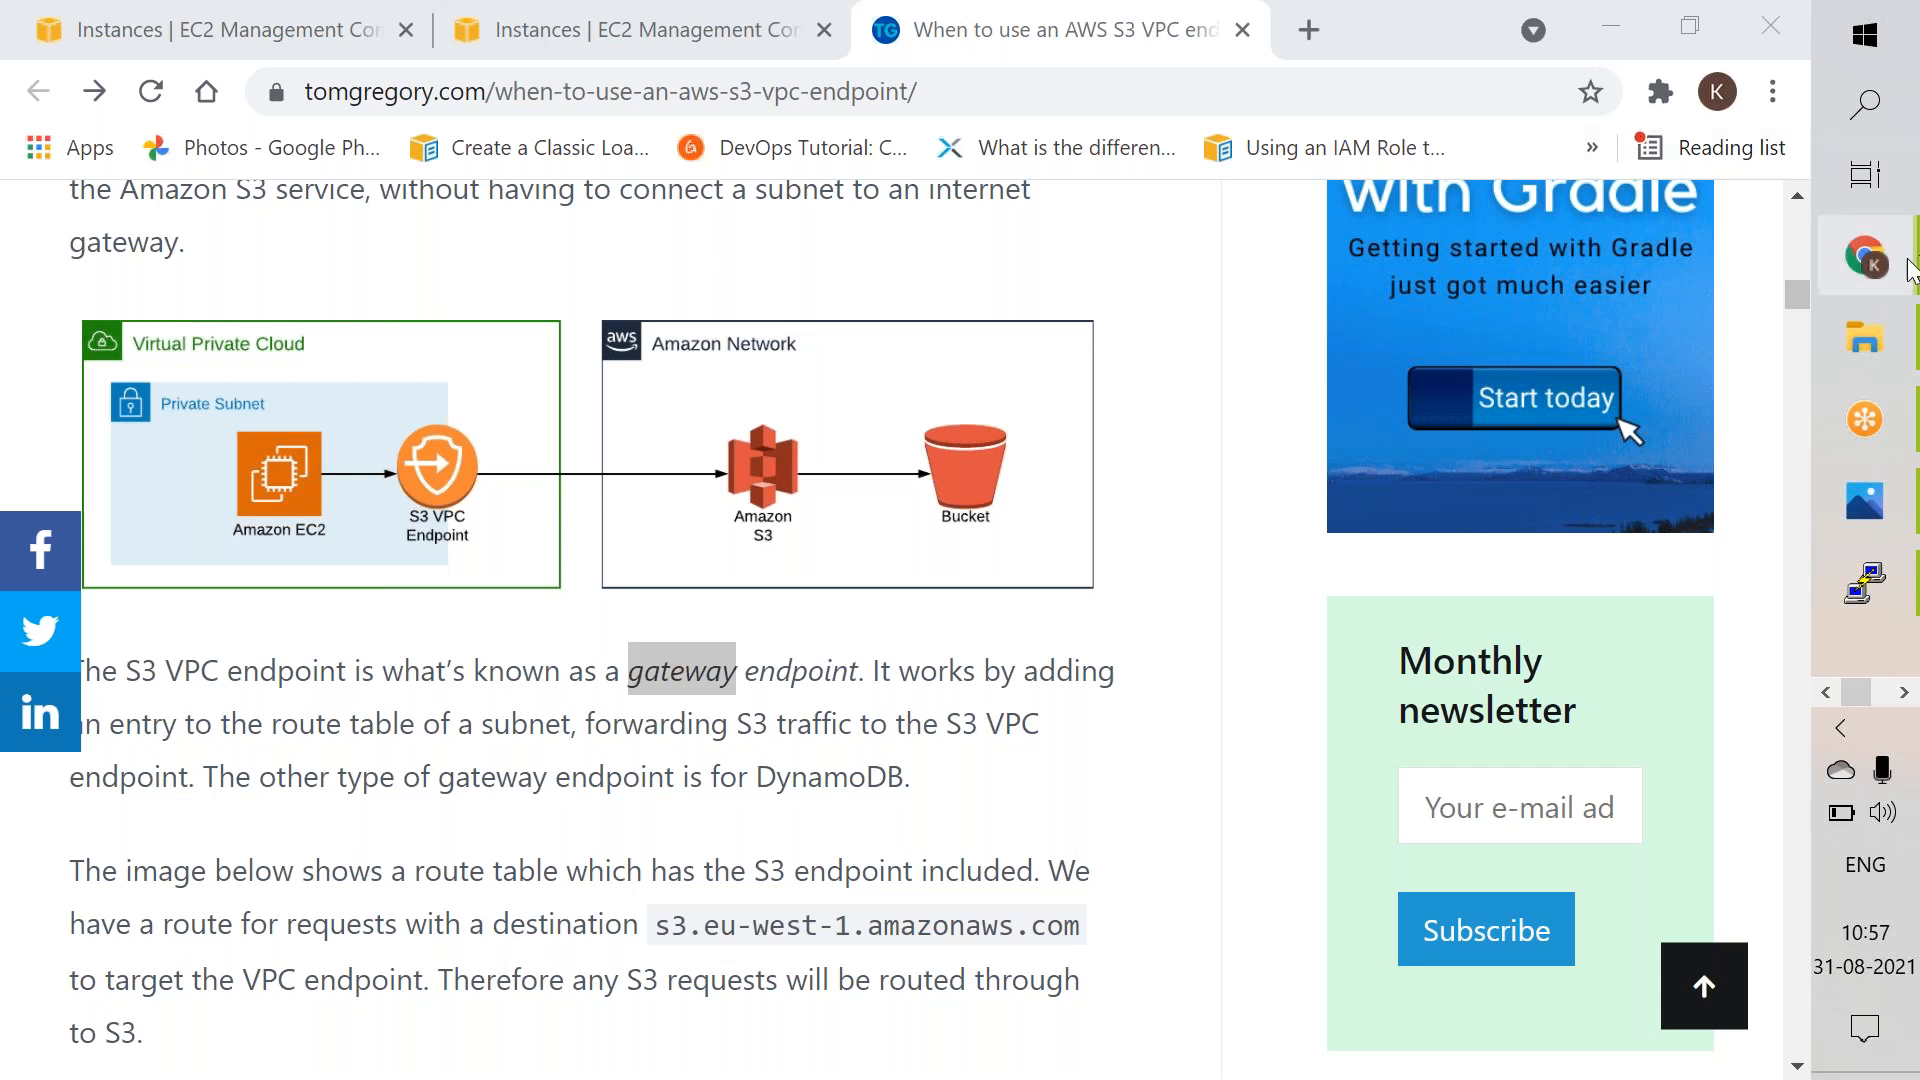
Step: Switch to the Chrome window holding the Amazon SQS pages, maximise it on the Amazon SNS page and highlight SNS's fully managed messaging description
mouse_move(1893, 268)
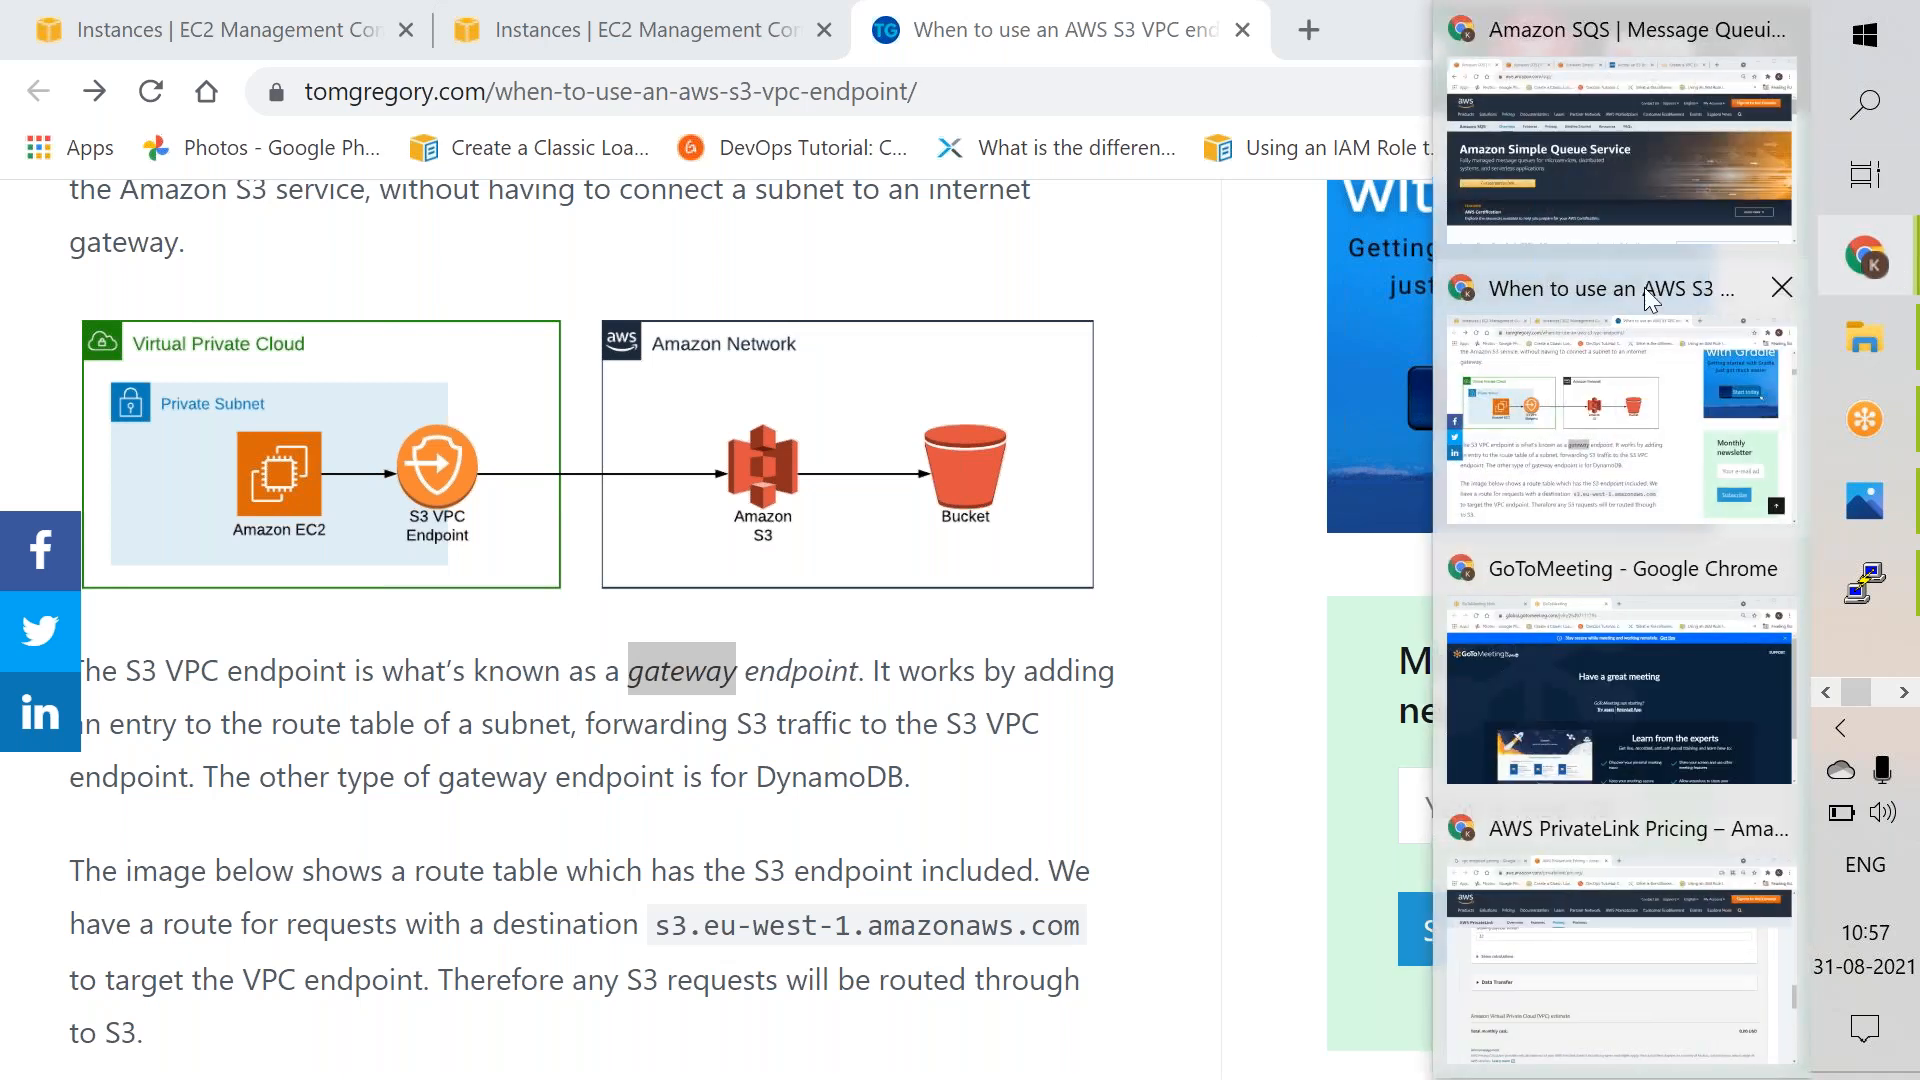
click(1630, 230)
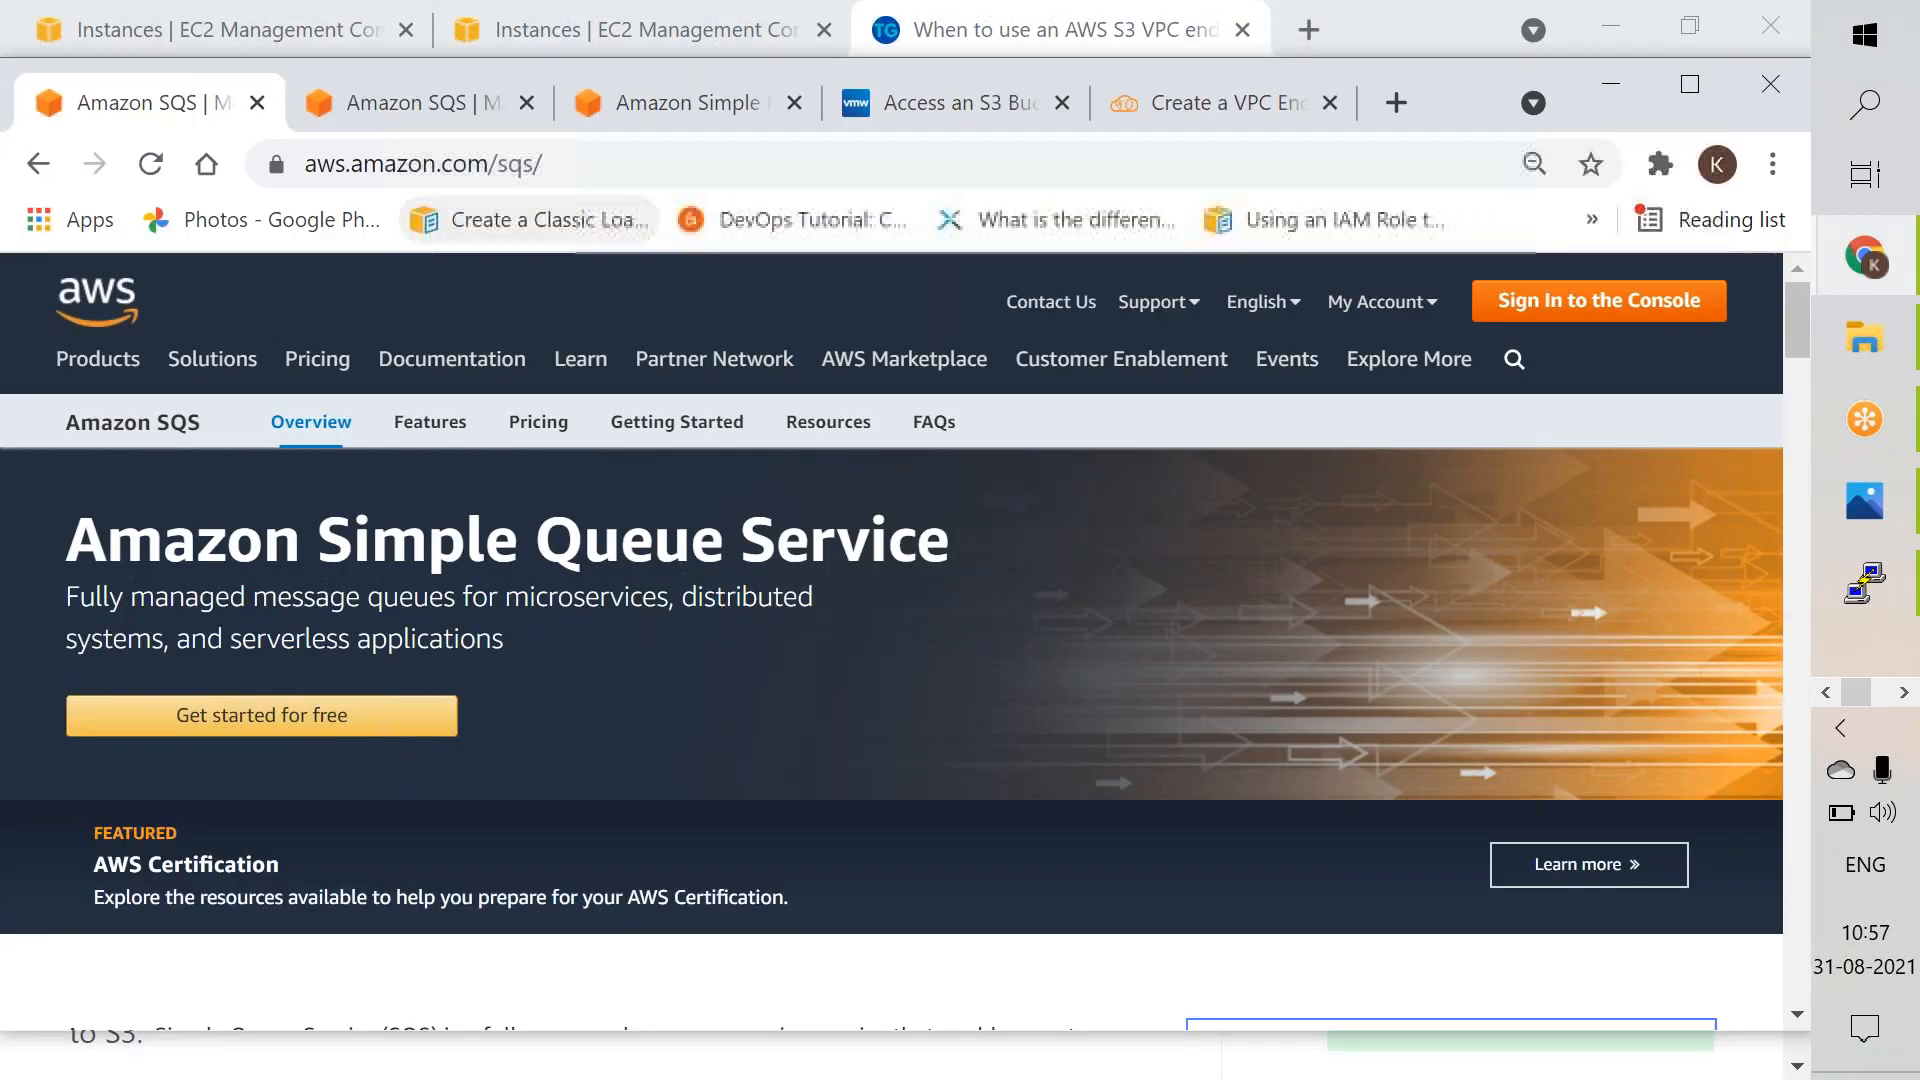
click(713, 115)
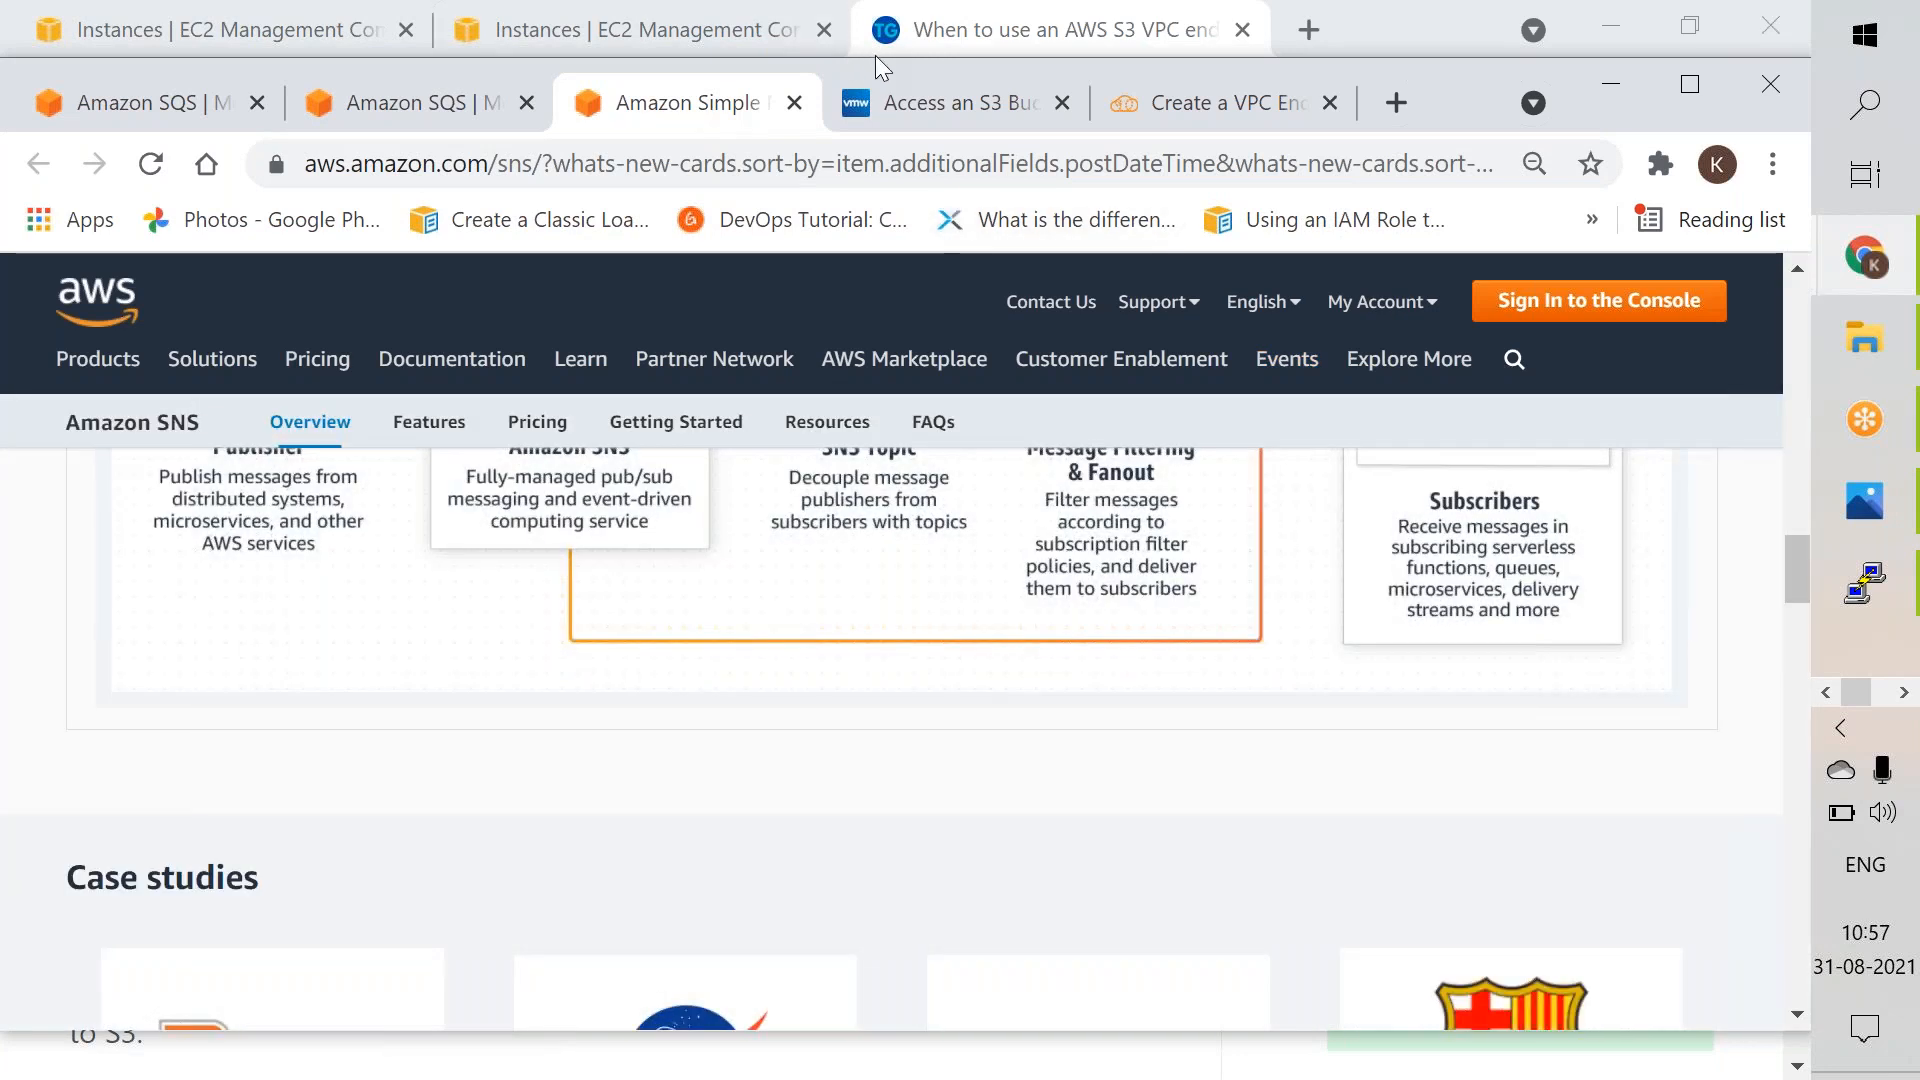
double_click(880, 68)
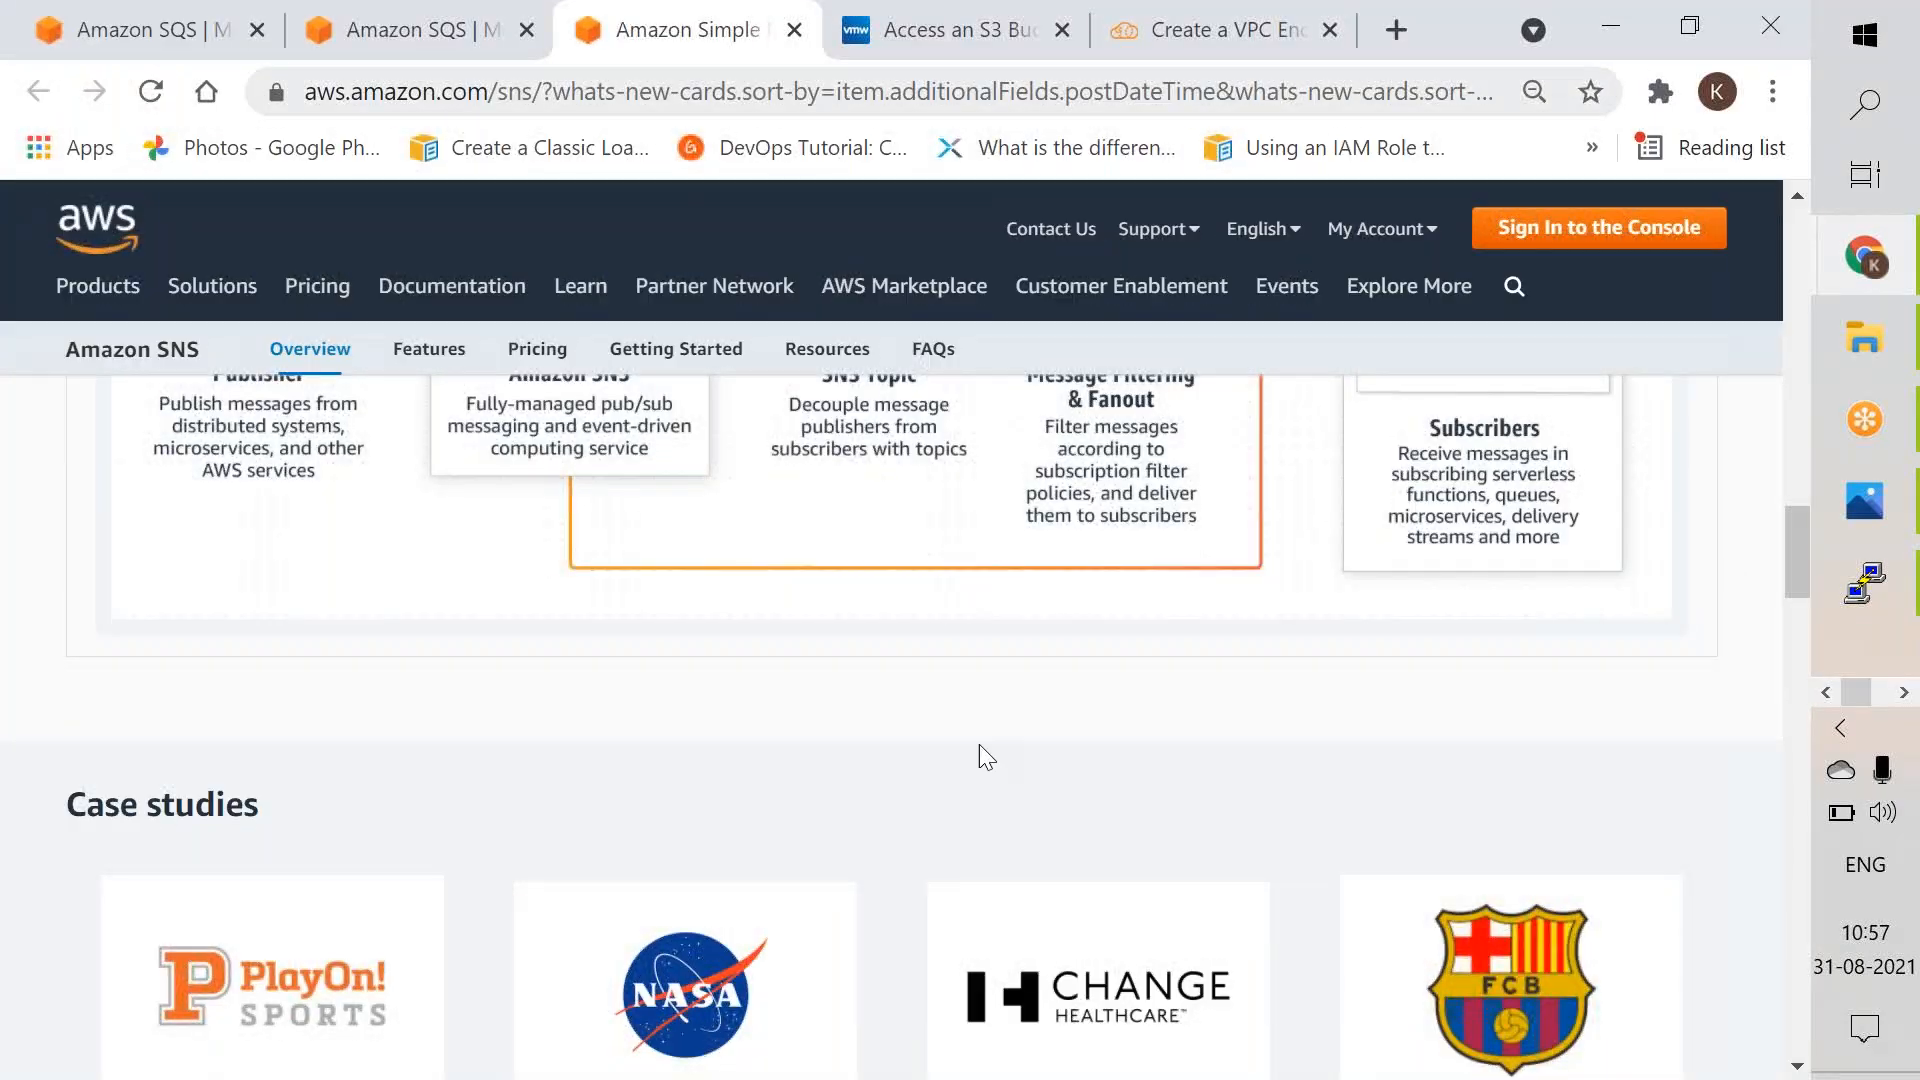
drag(1790, 450, 1814, 294)
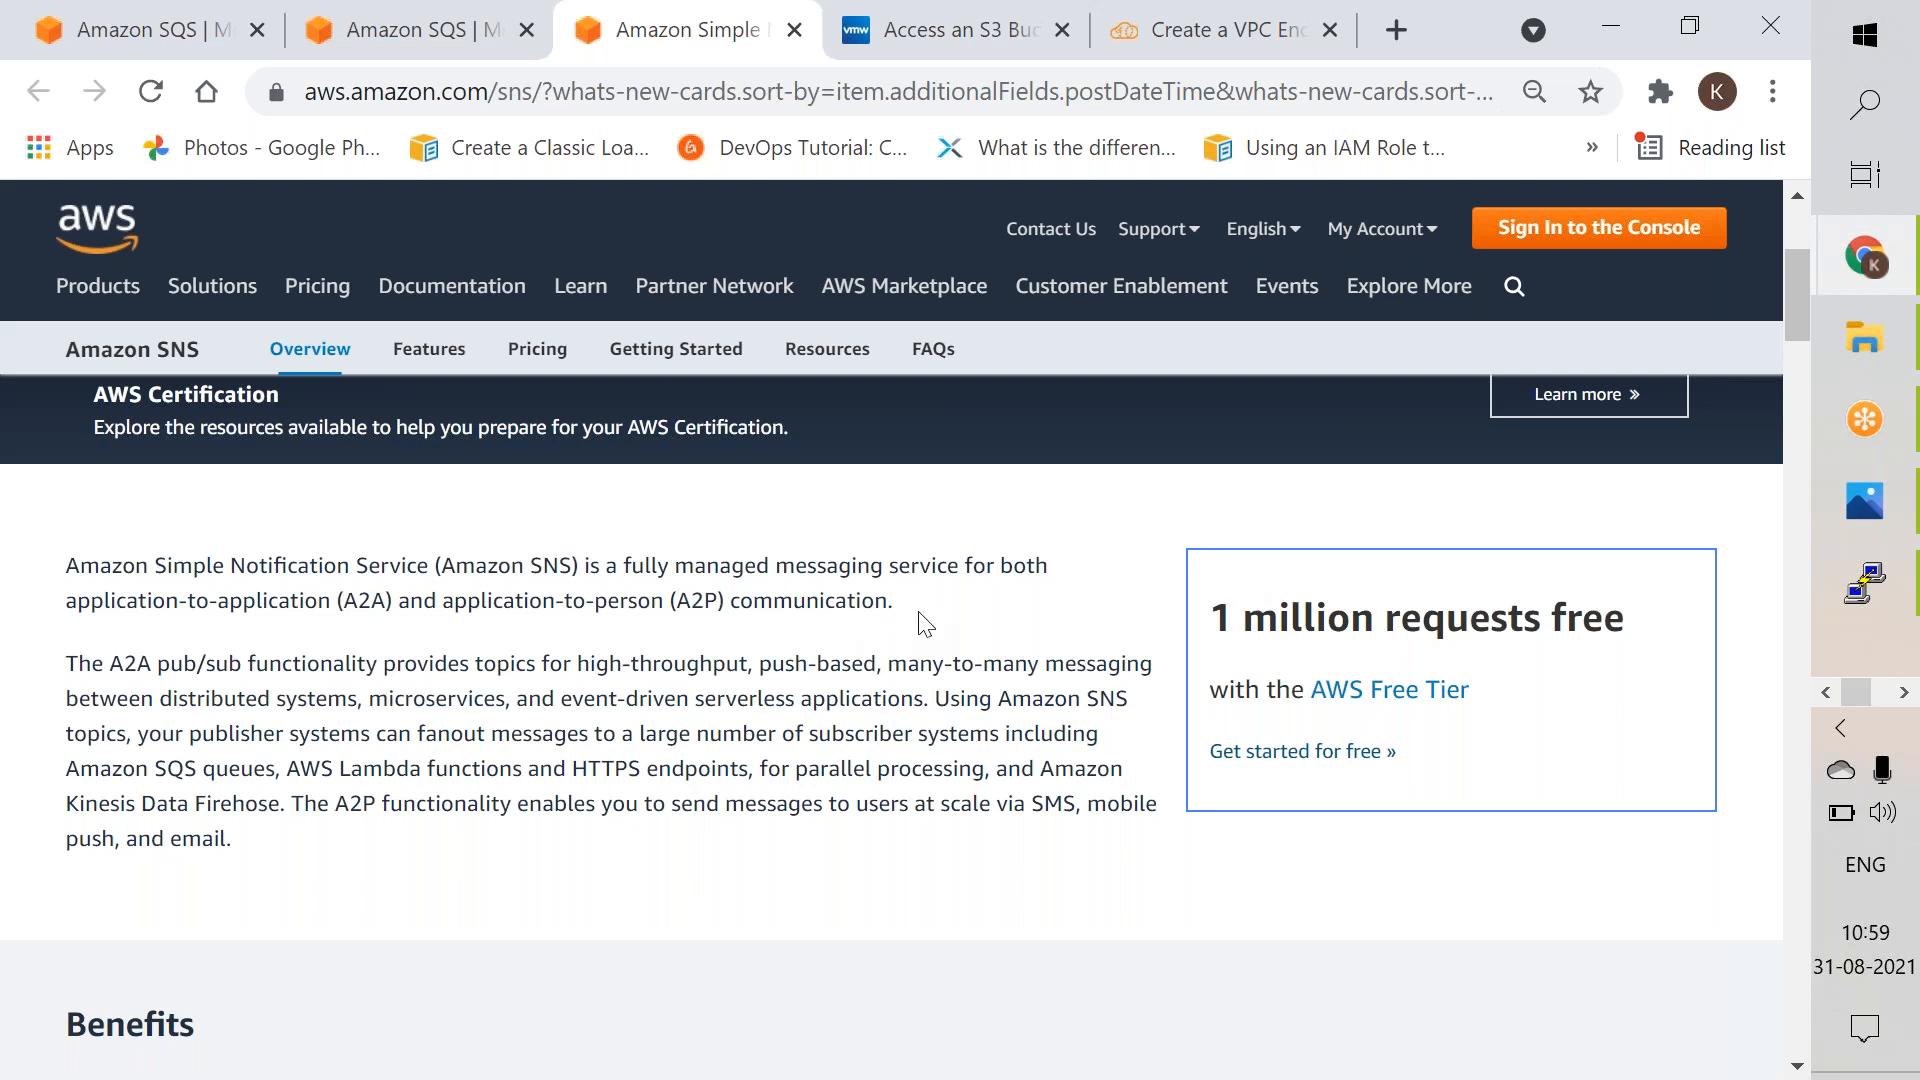
drag(918, 614, 622, 564)
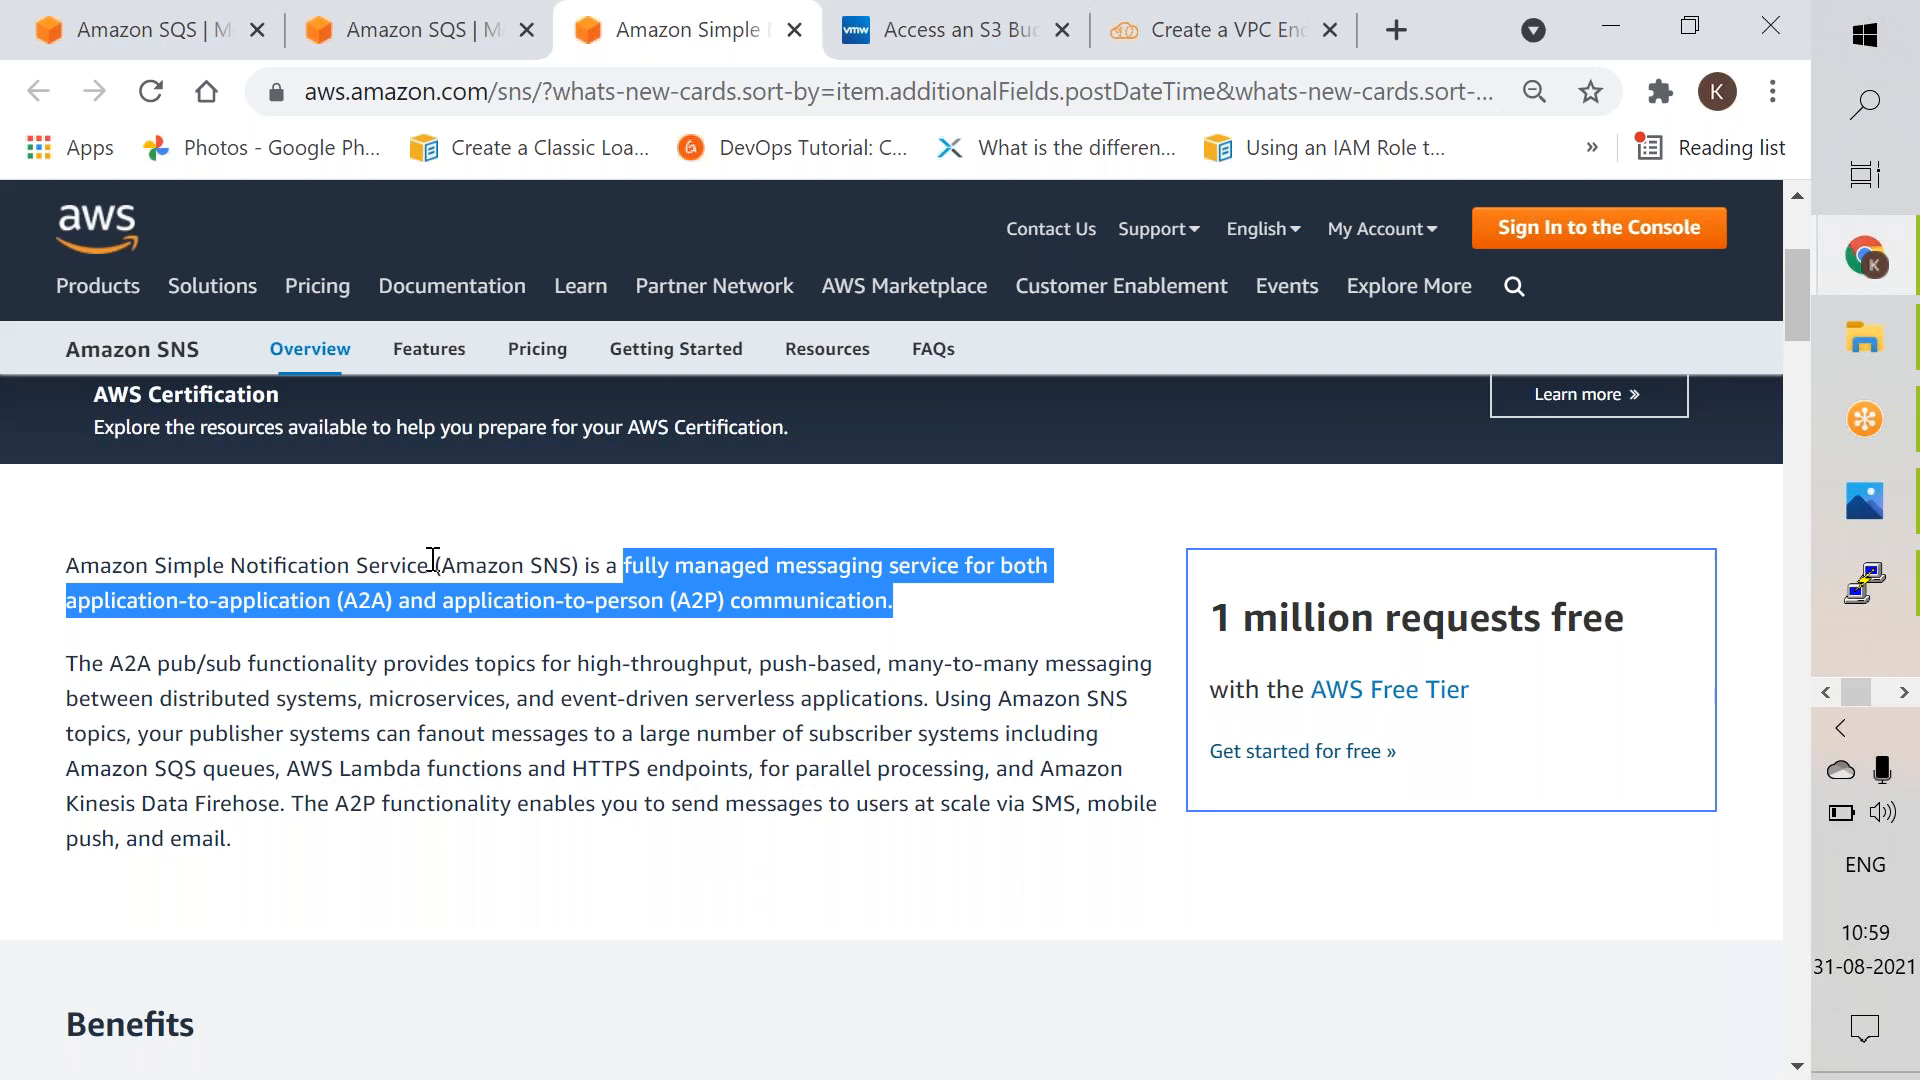
Step: Examine the Amazon SNS Pub/Sub diagram from publisher through topic, filtering and dead-letter queue to subscribers
scroll(433, 560, down, 8)
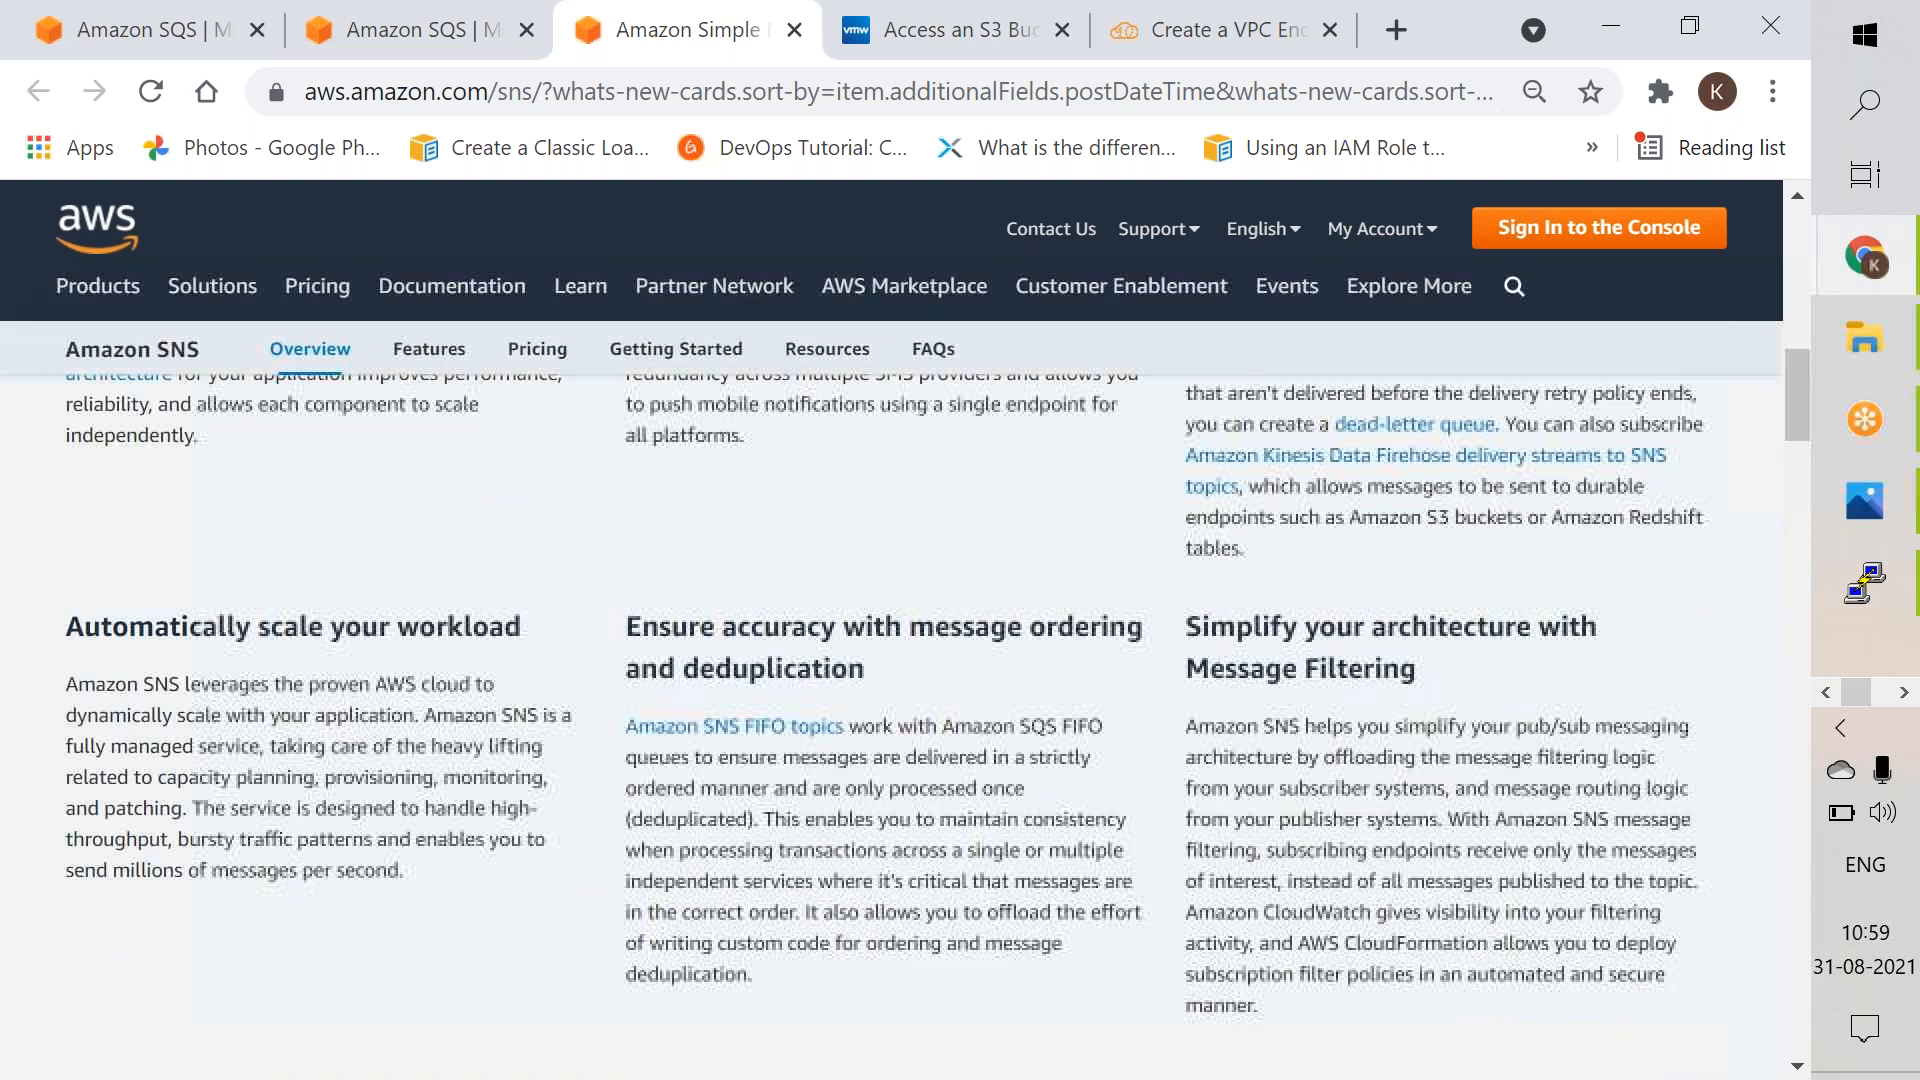
scroll(900, 700, down, 10)
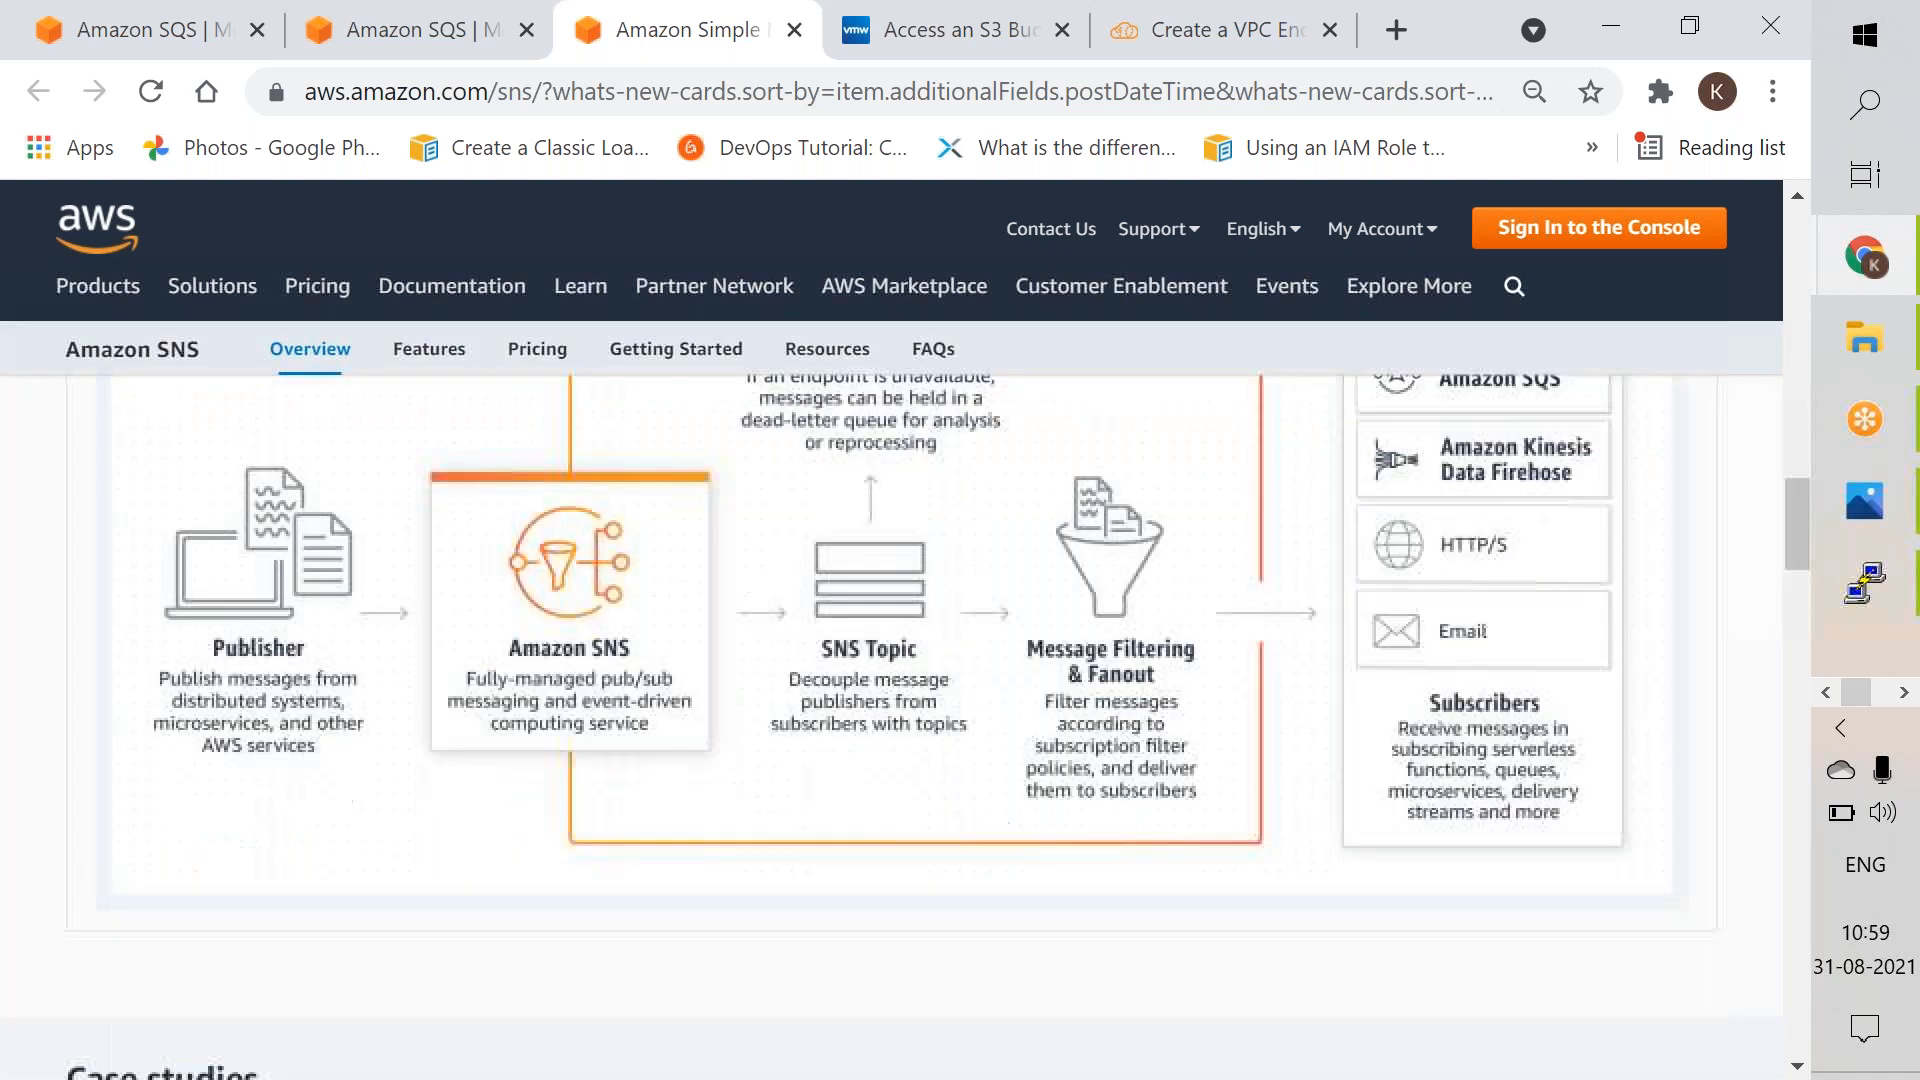
scroll(940, 720, up, 1)
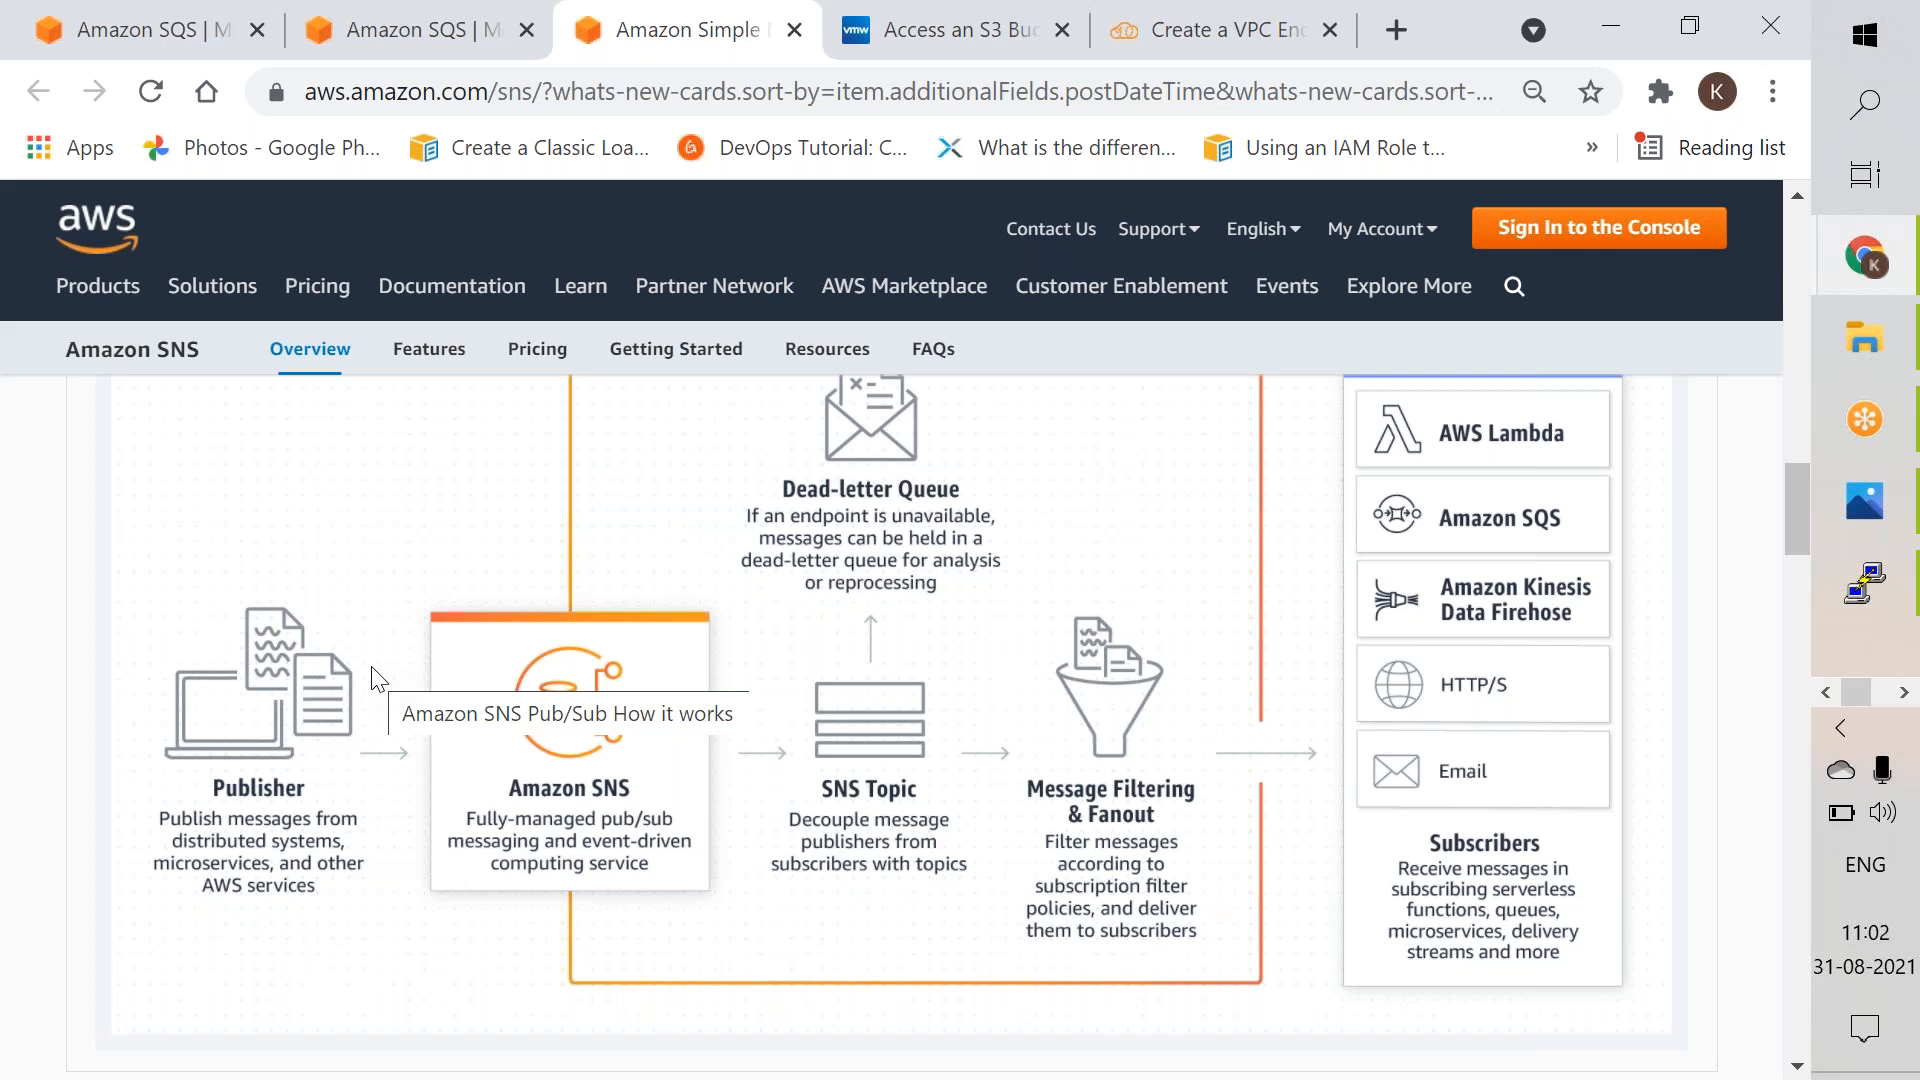
scroll(371, 667, down, 10)
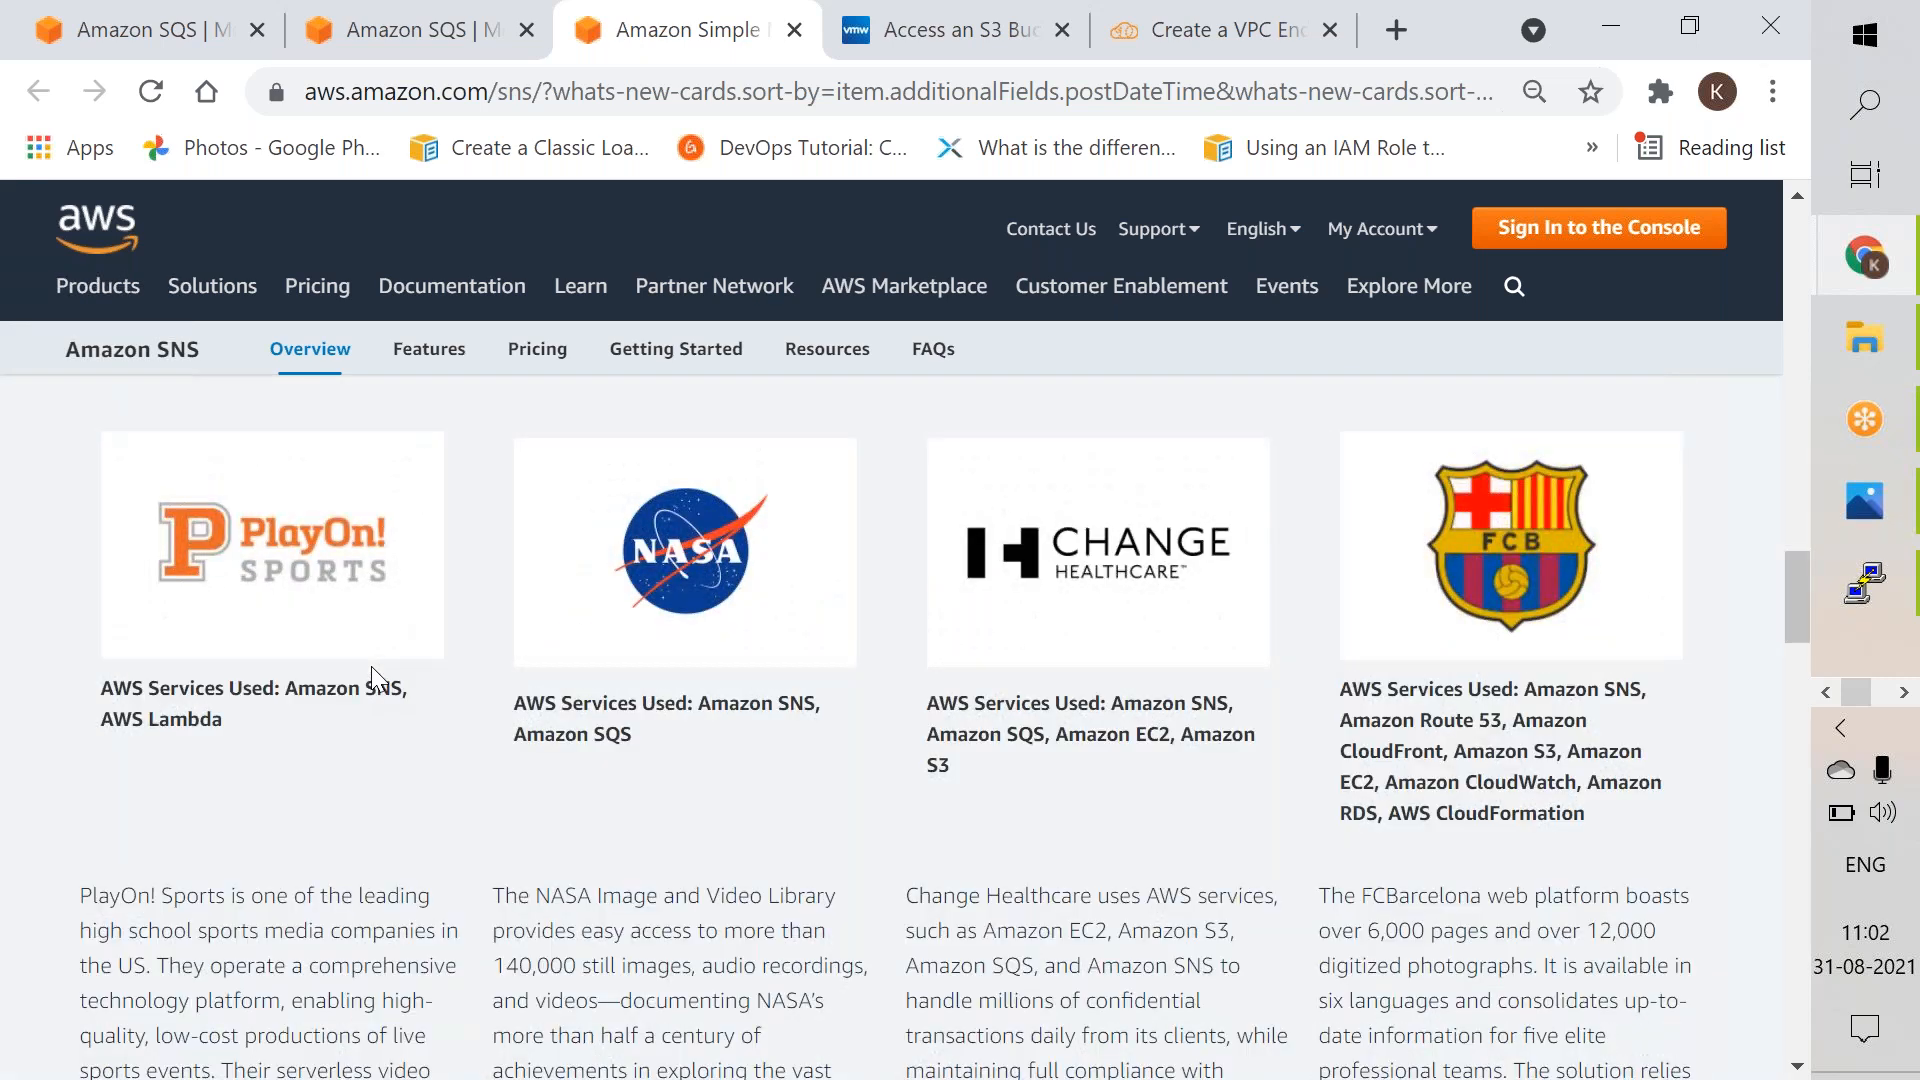
scroll(370, 666, up, 6)
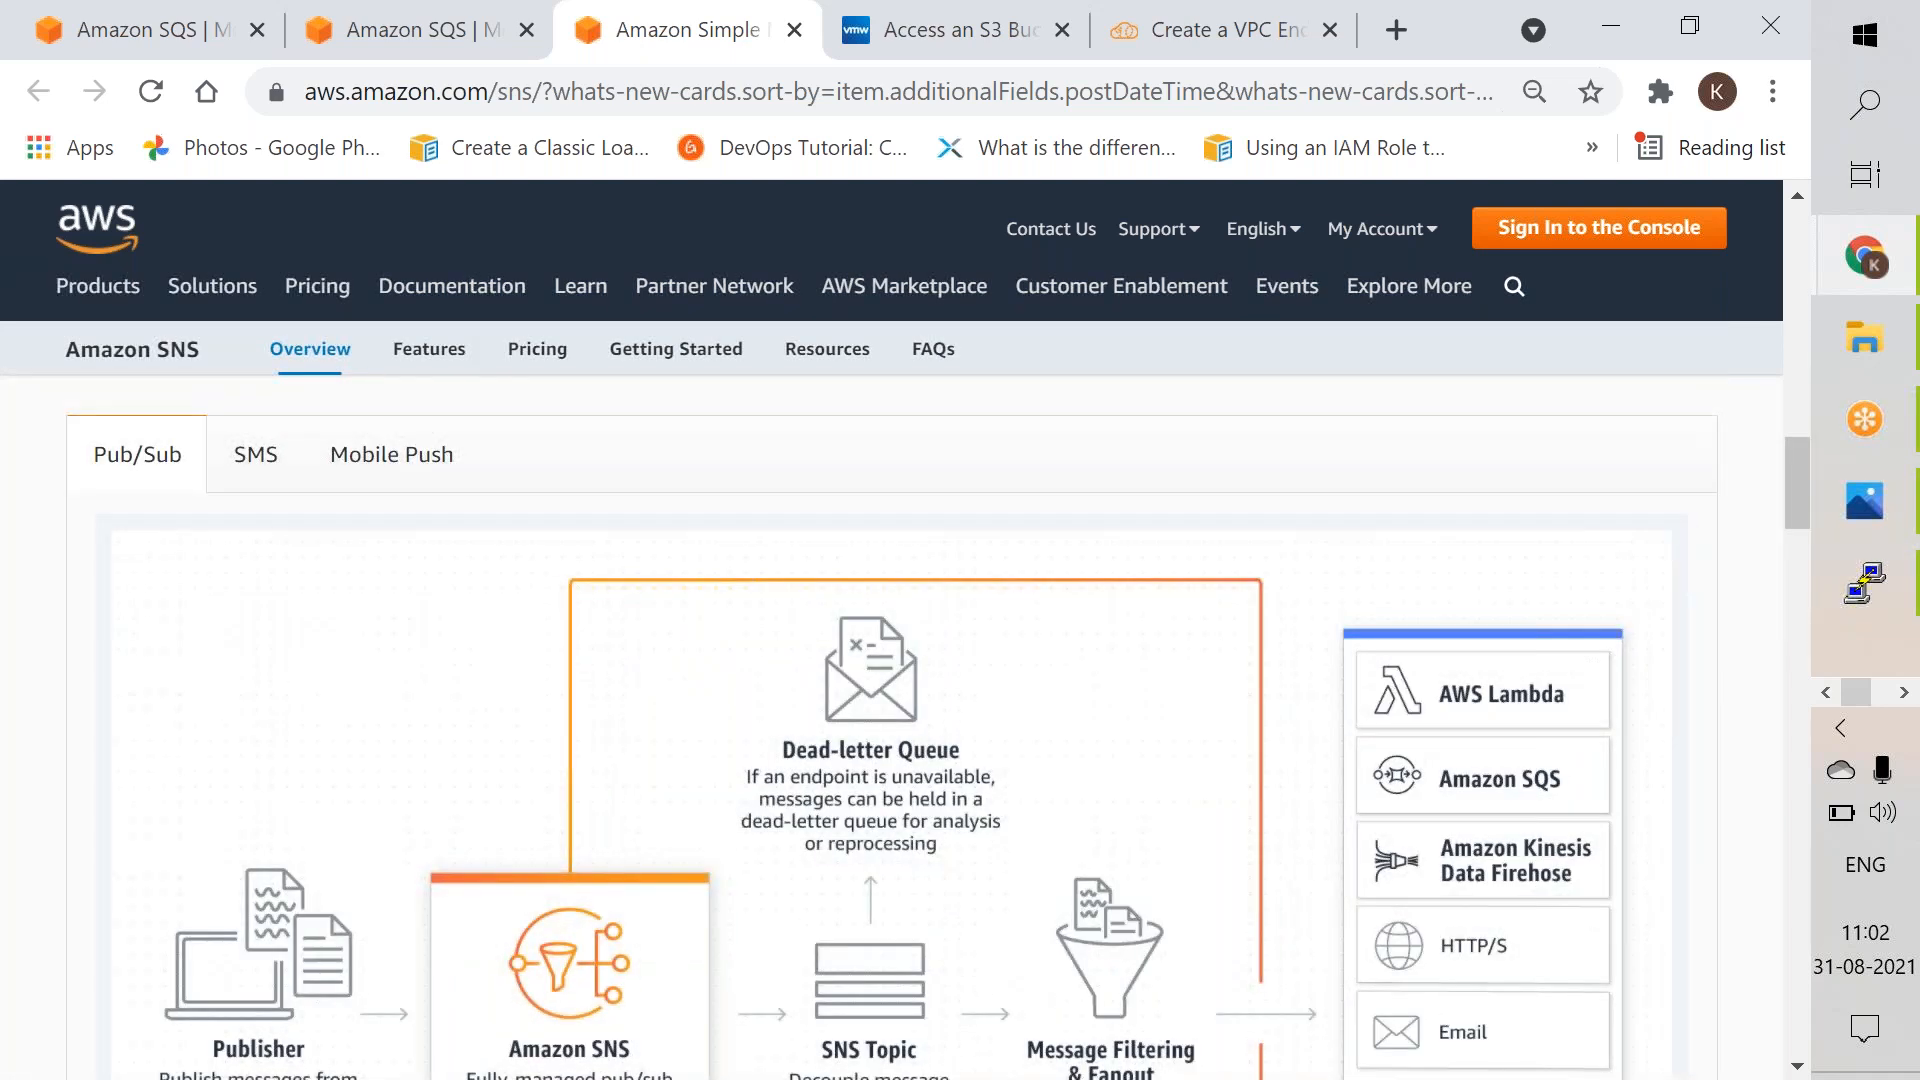
scroll(890, 700, down, 3)
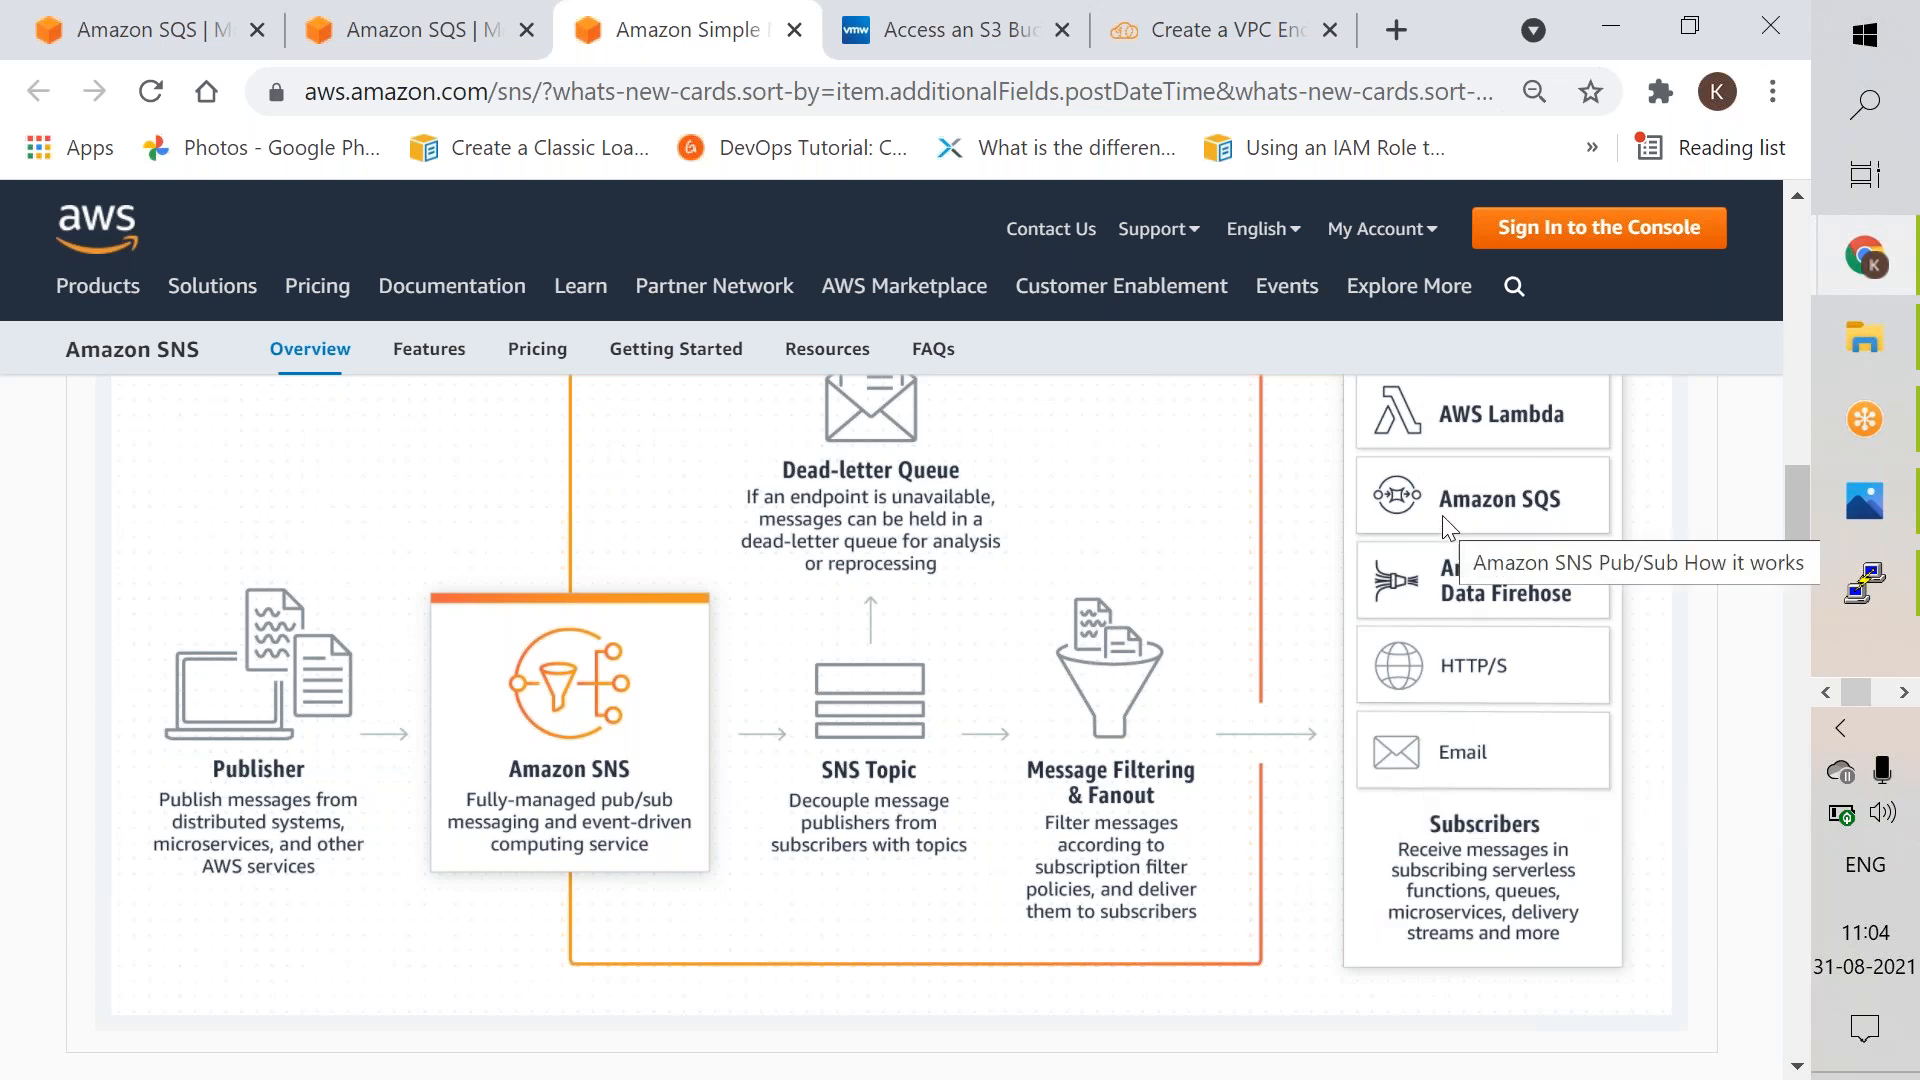
scroll(1441, 557, up, 1)
scroll(1441, 557, up, 1)
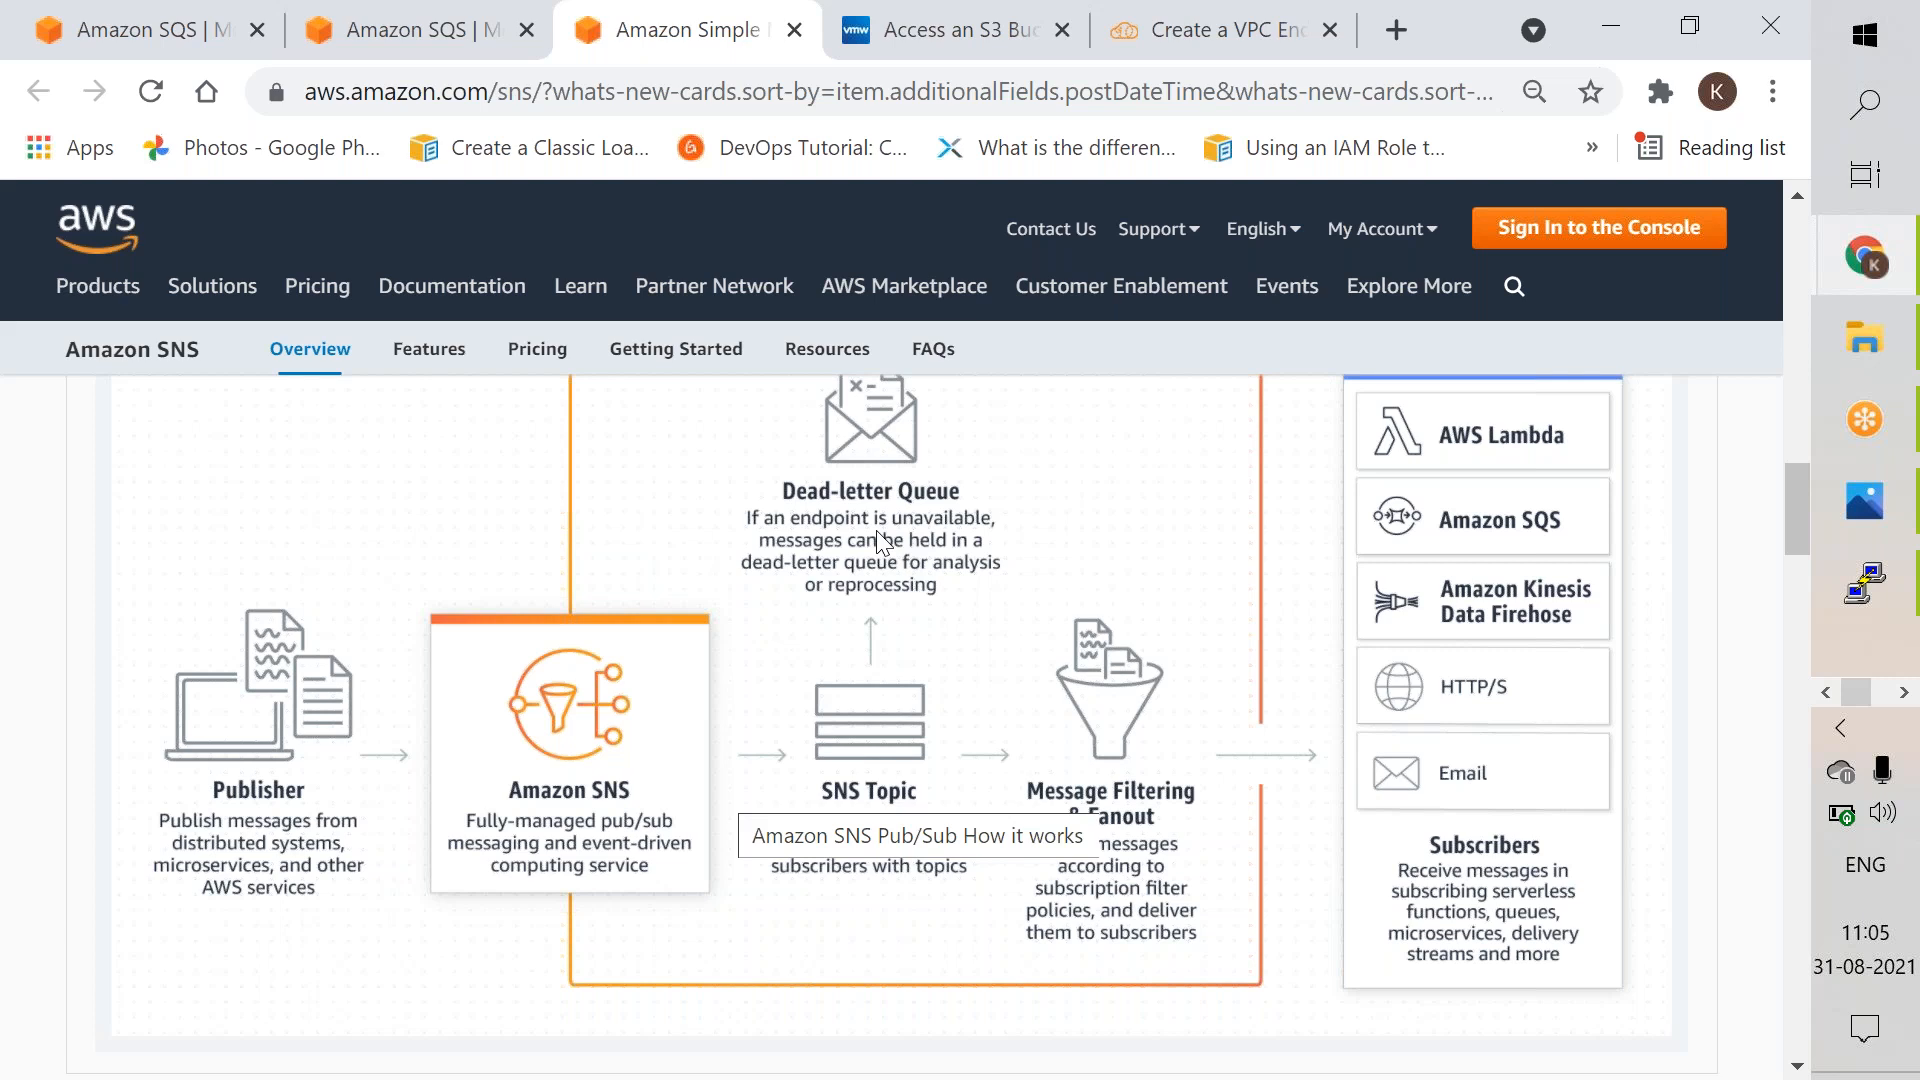
Step: Review the Amazon SNS page's case studies, featured blog posts and Get started with AWS section
scroll(876, 540, down, 5)
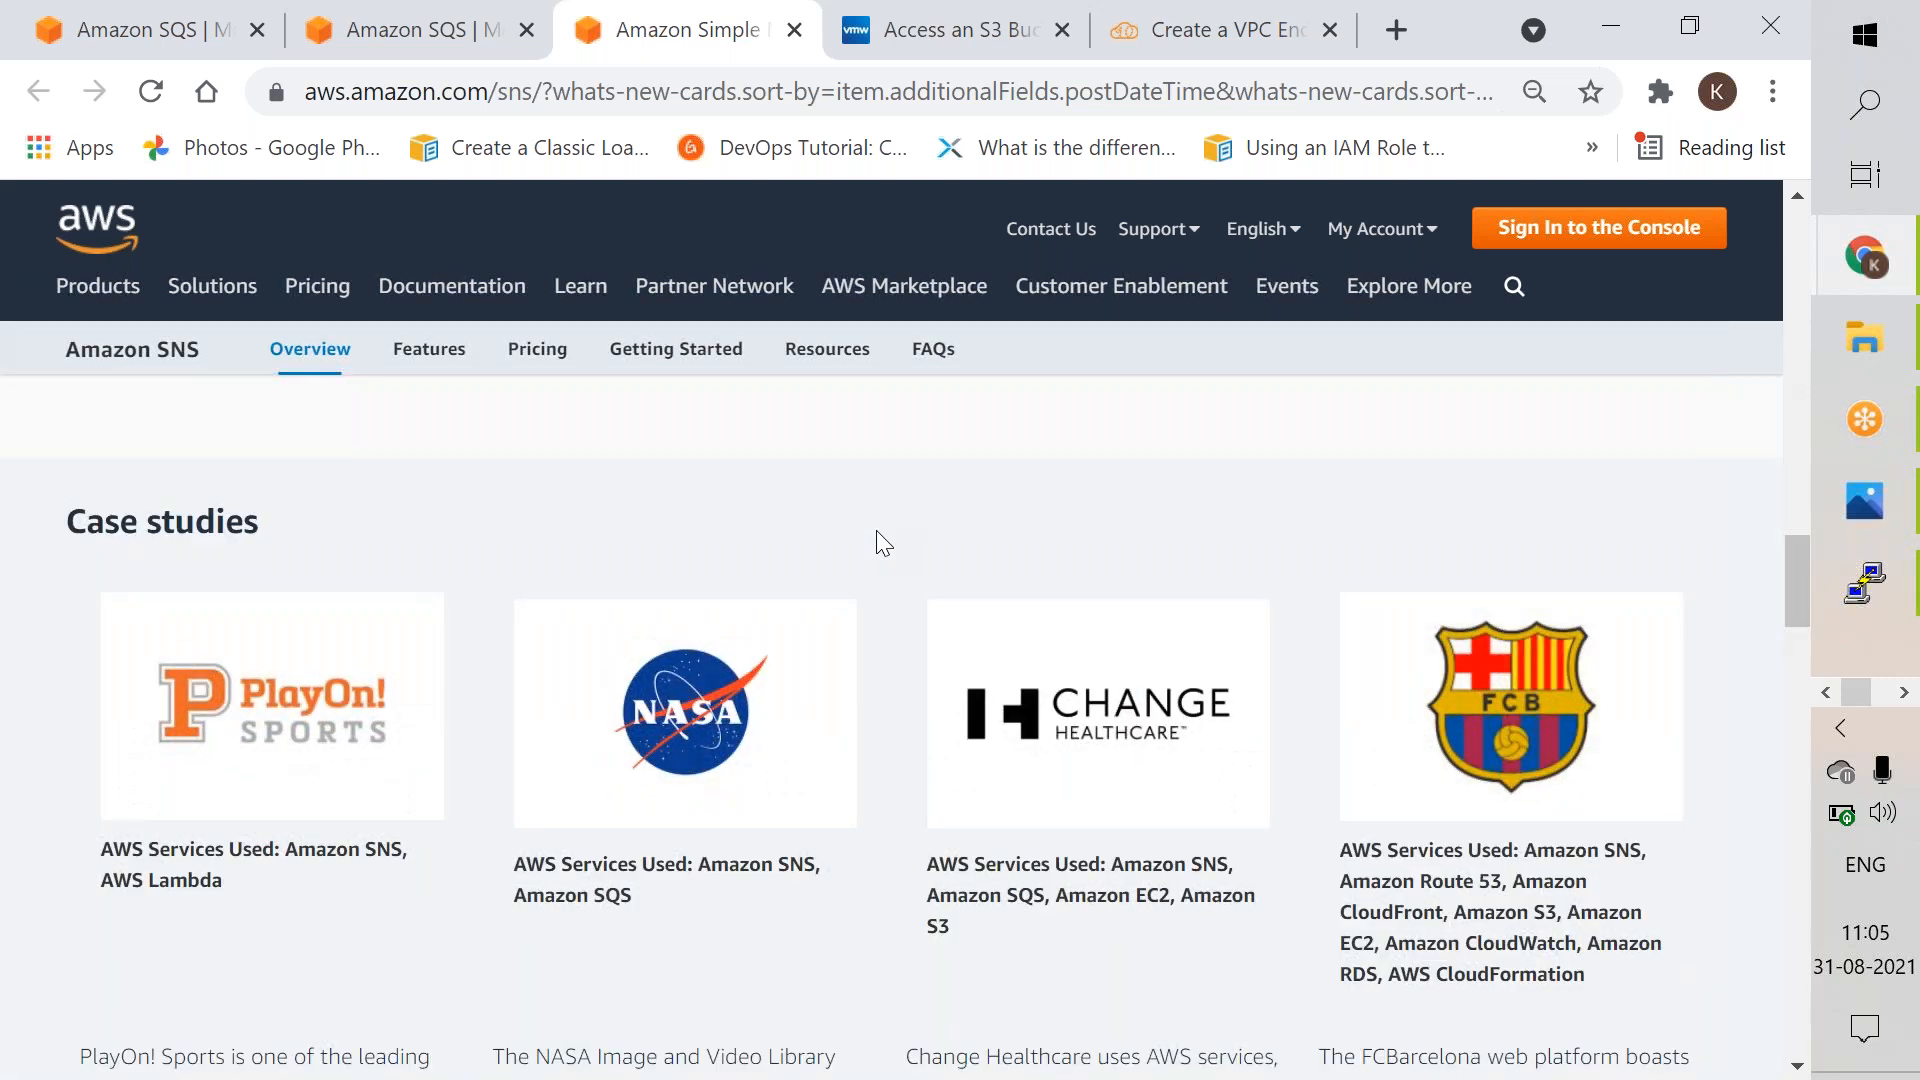
scroll(876, 530, down, 1)
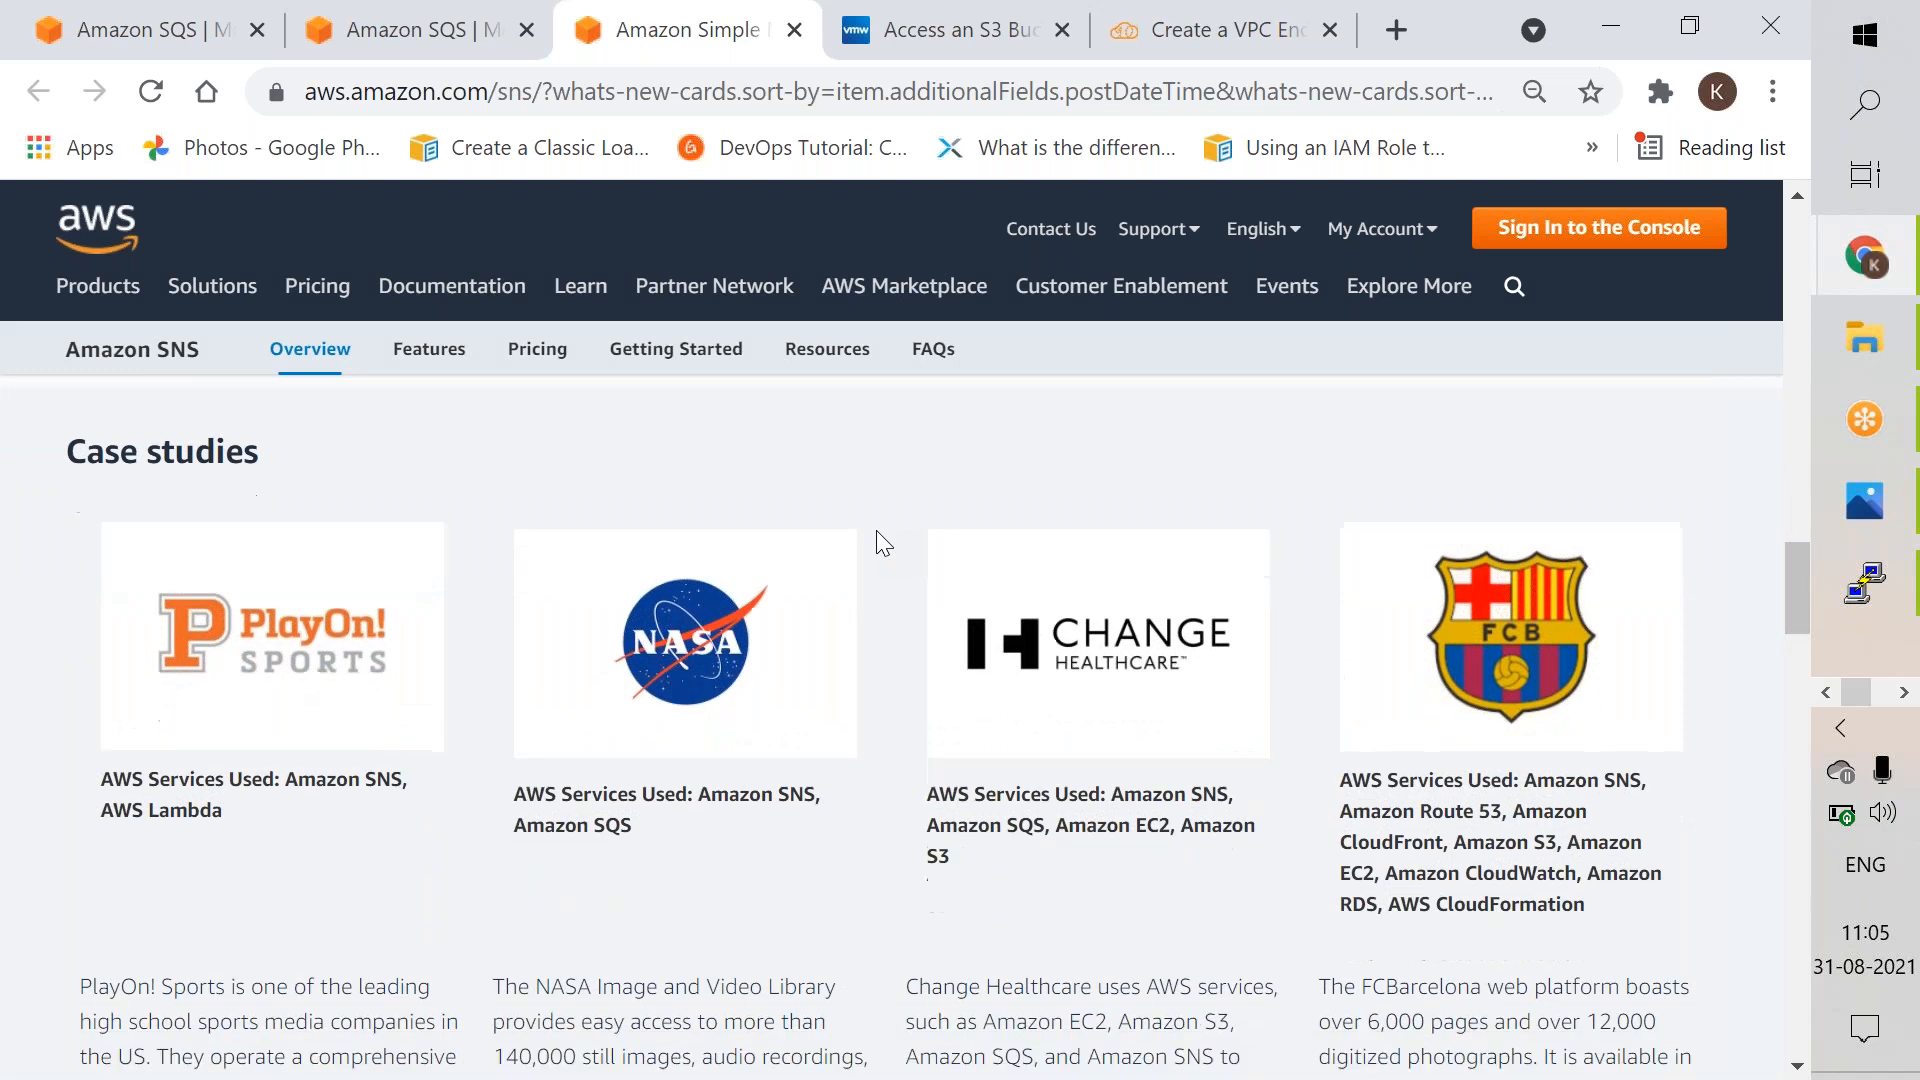
scroll(876, 530, down, 1)
scroll(876, 531, down, 3)
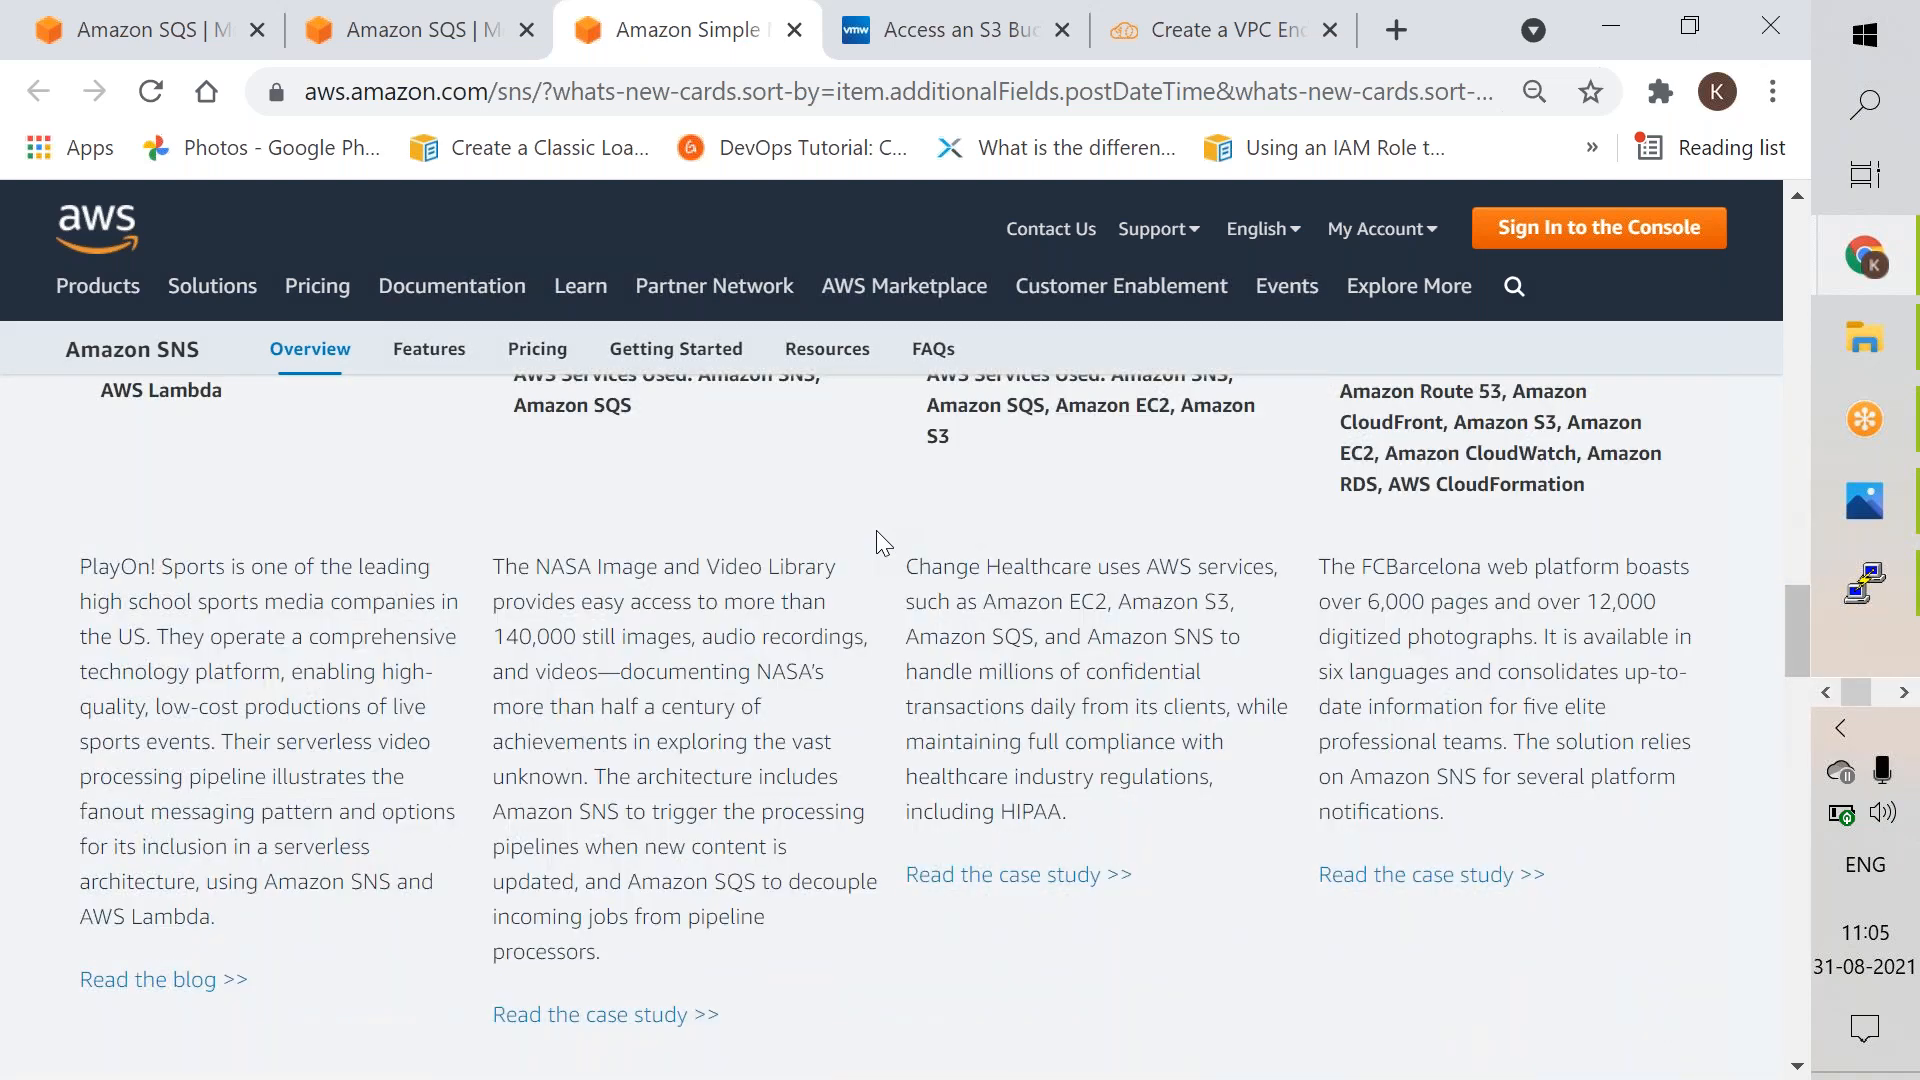
scroll(876, 530, up, 1)
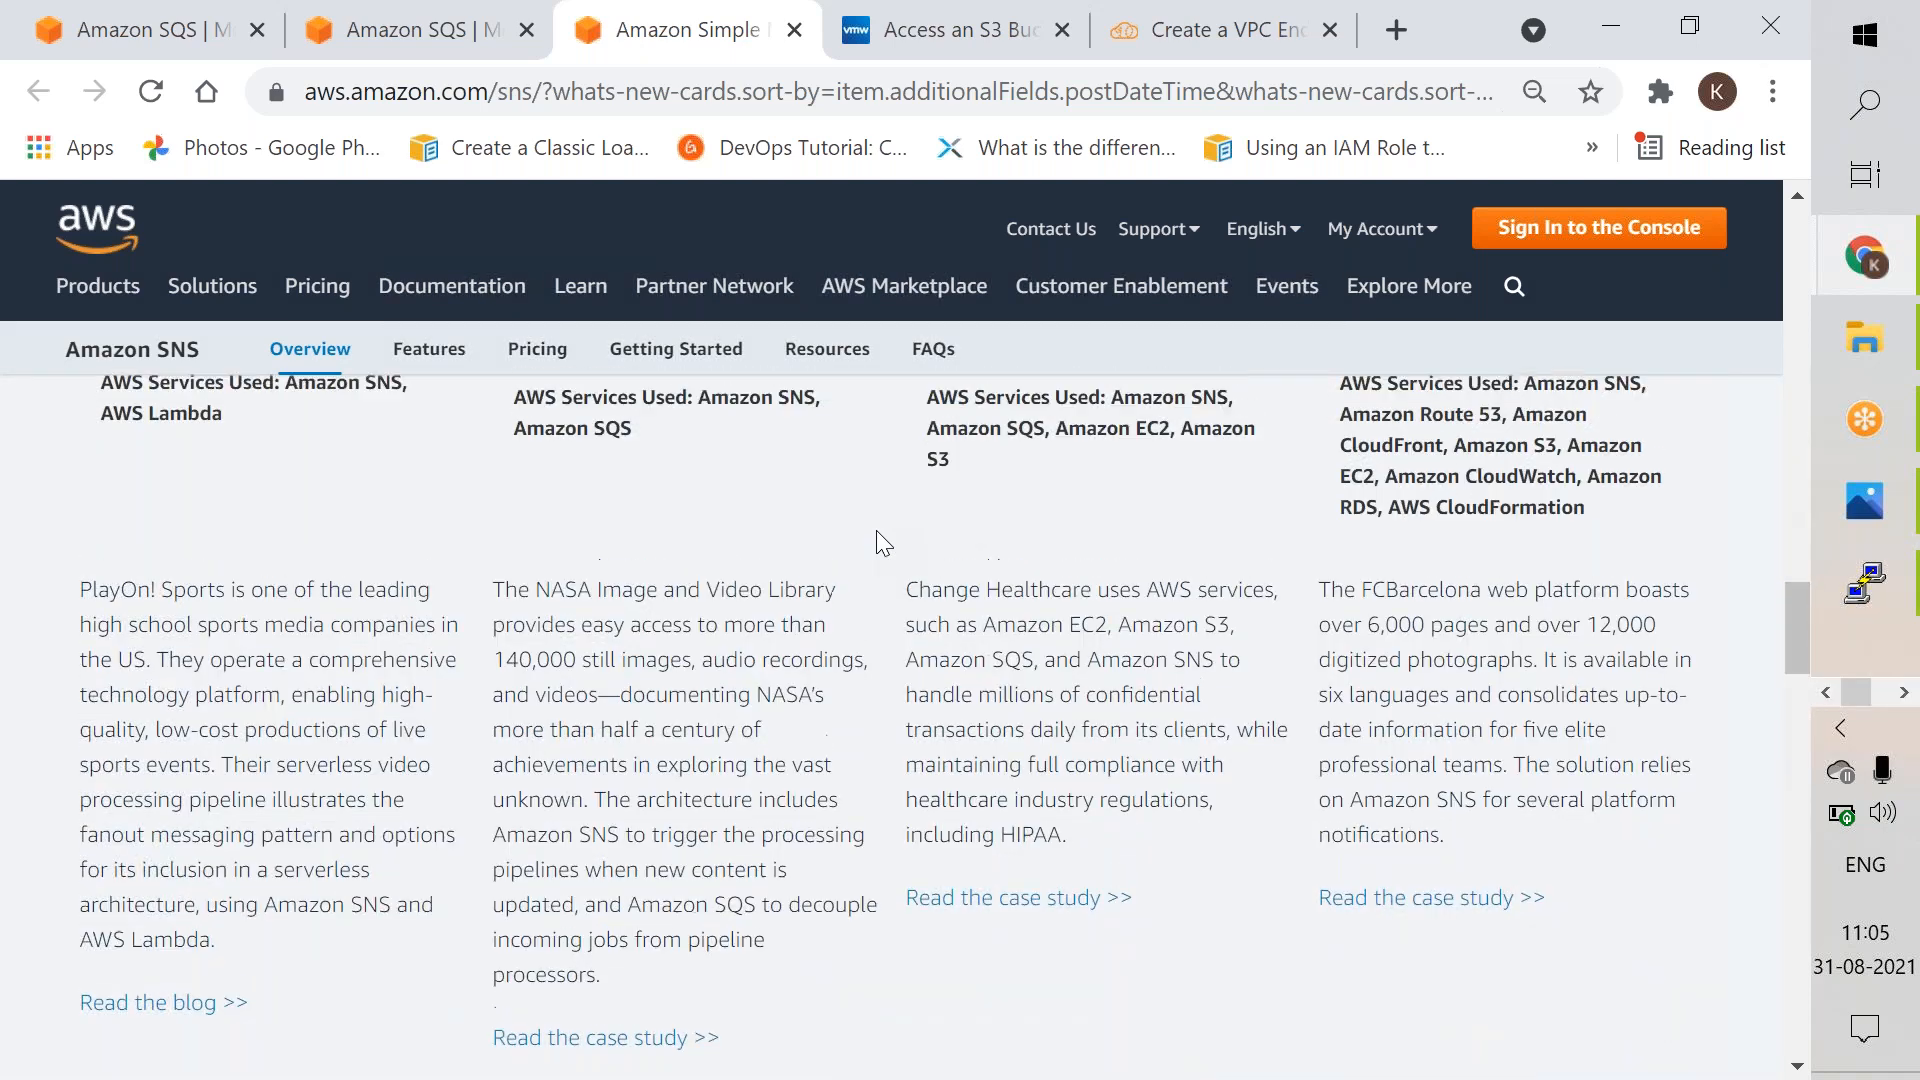
scroll(877, 541, up, 3)
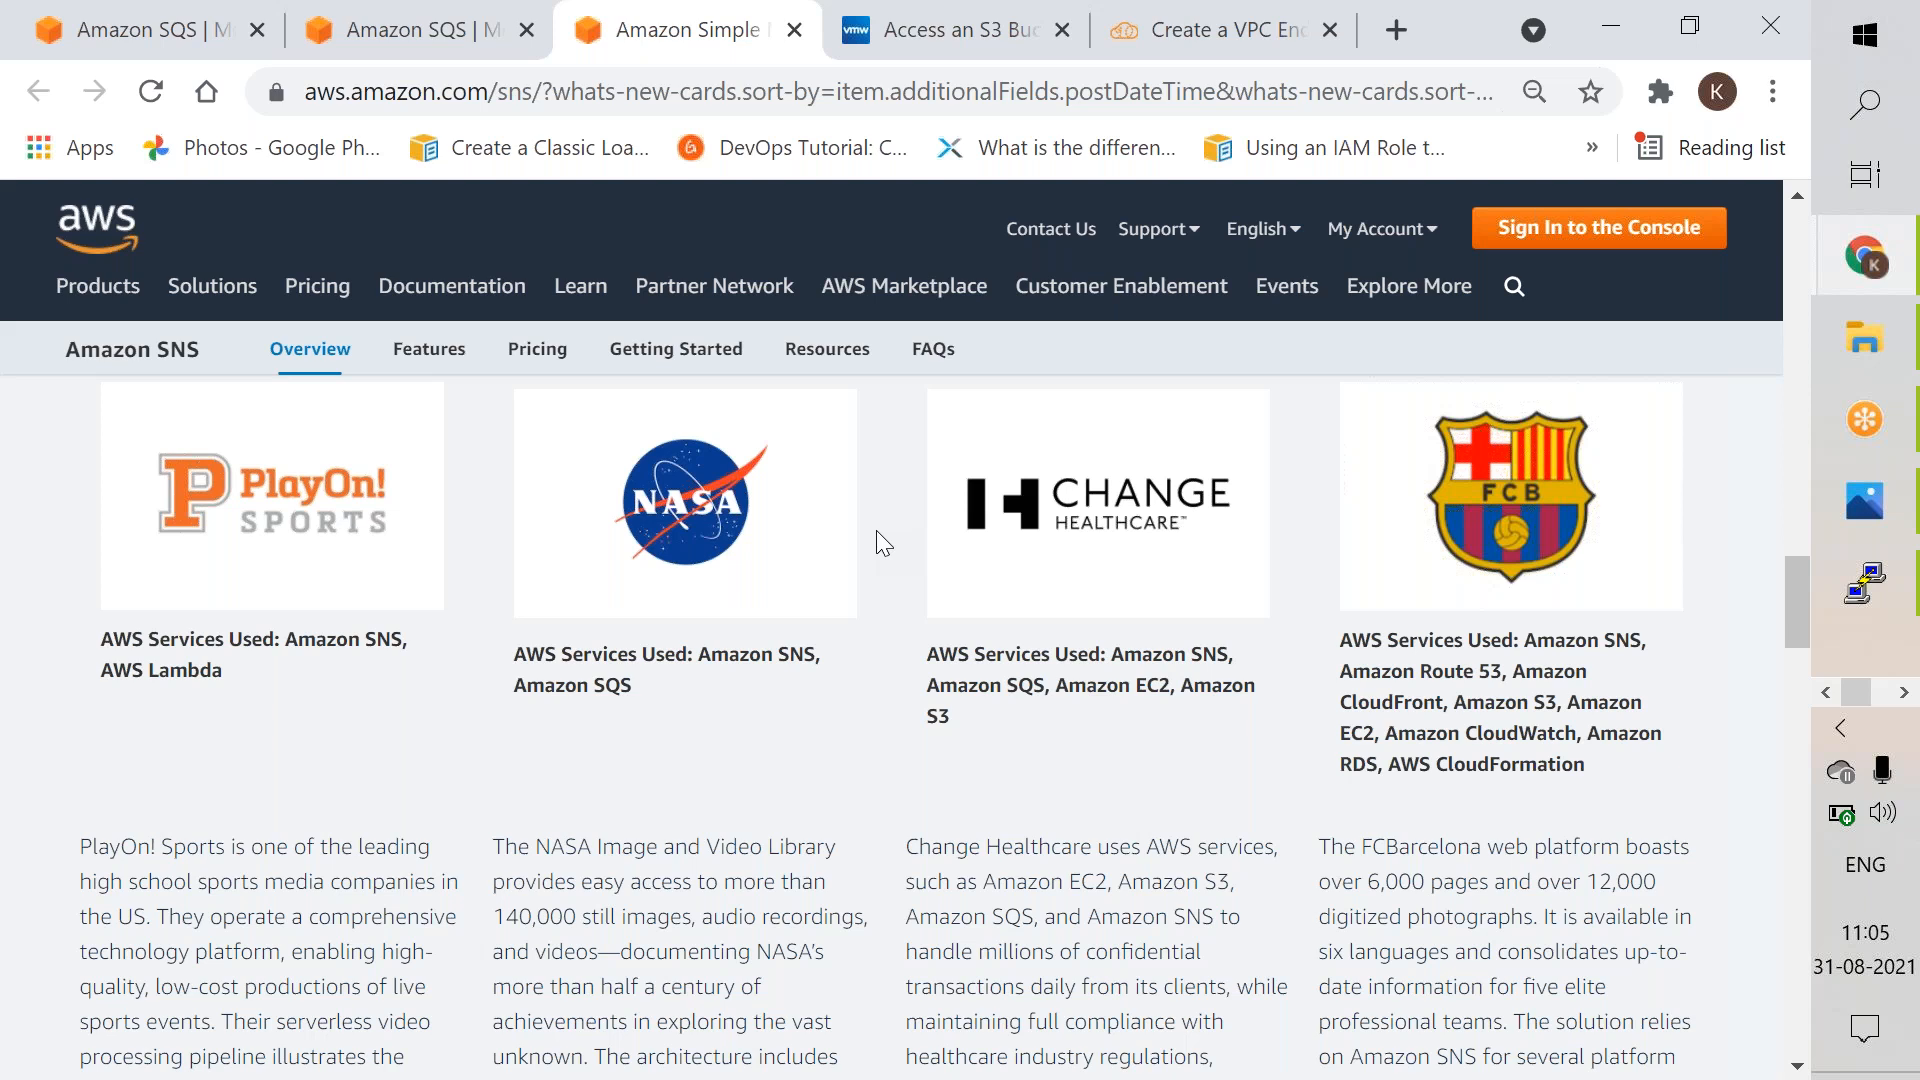
scroll(876, 530, down, 1)
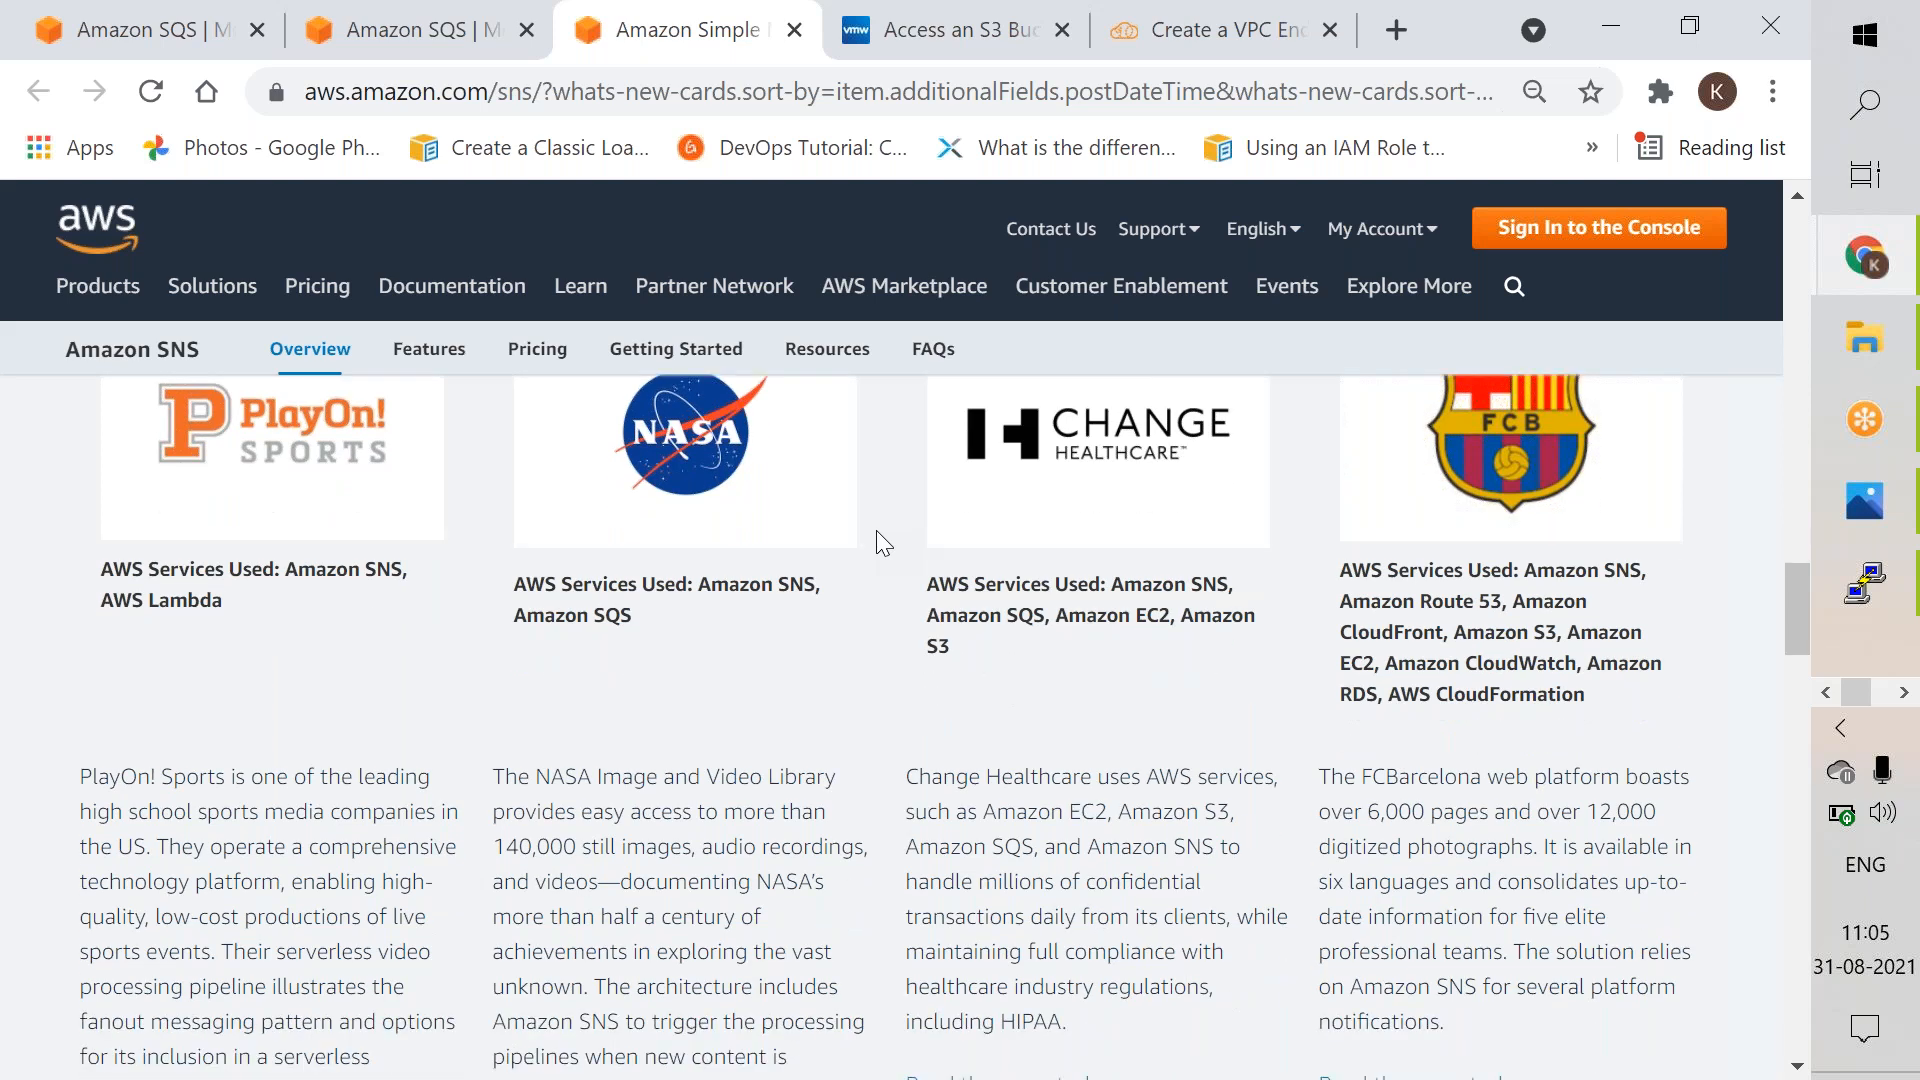
scroll(877, 542, down, 3)
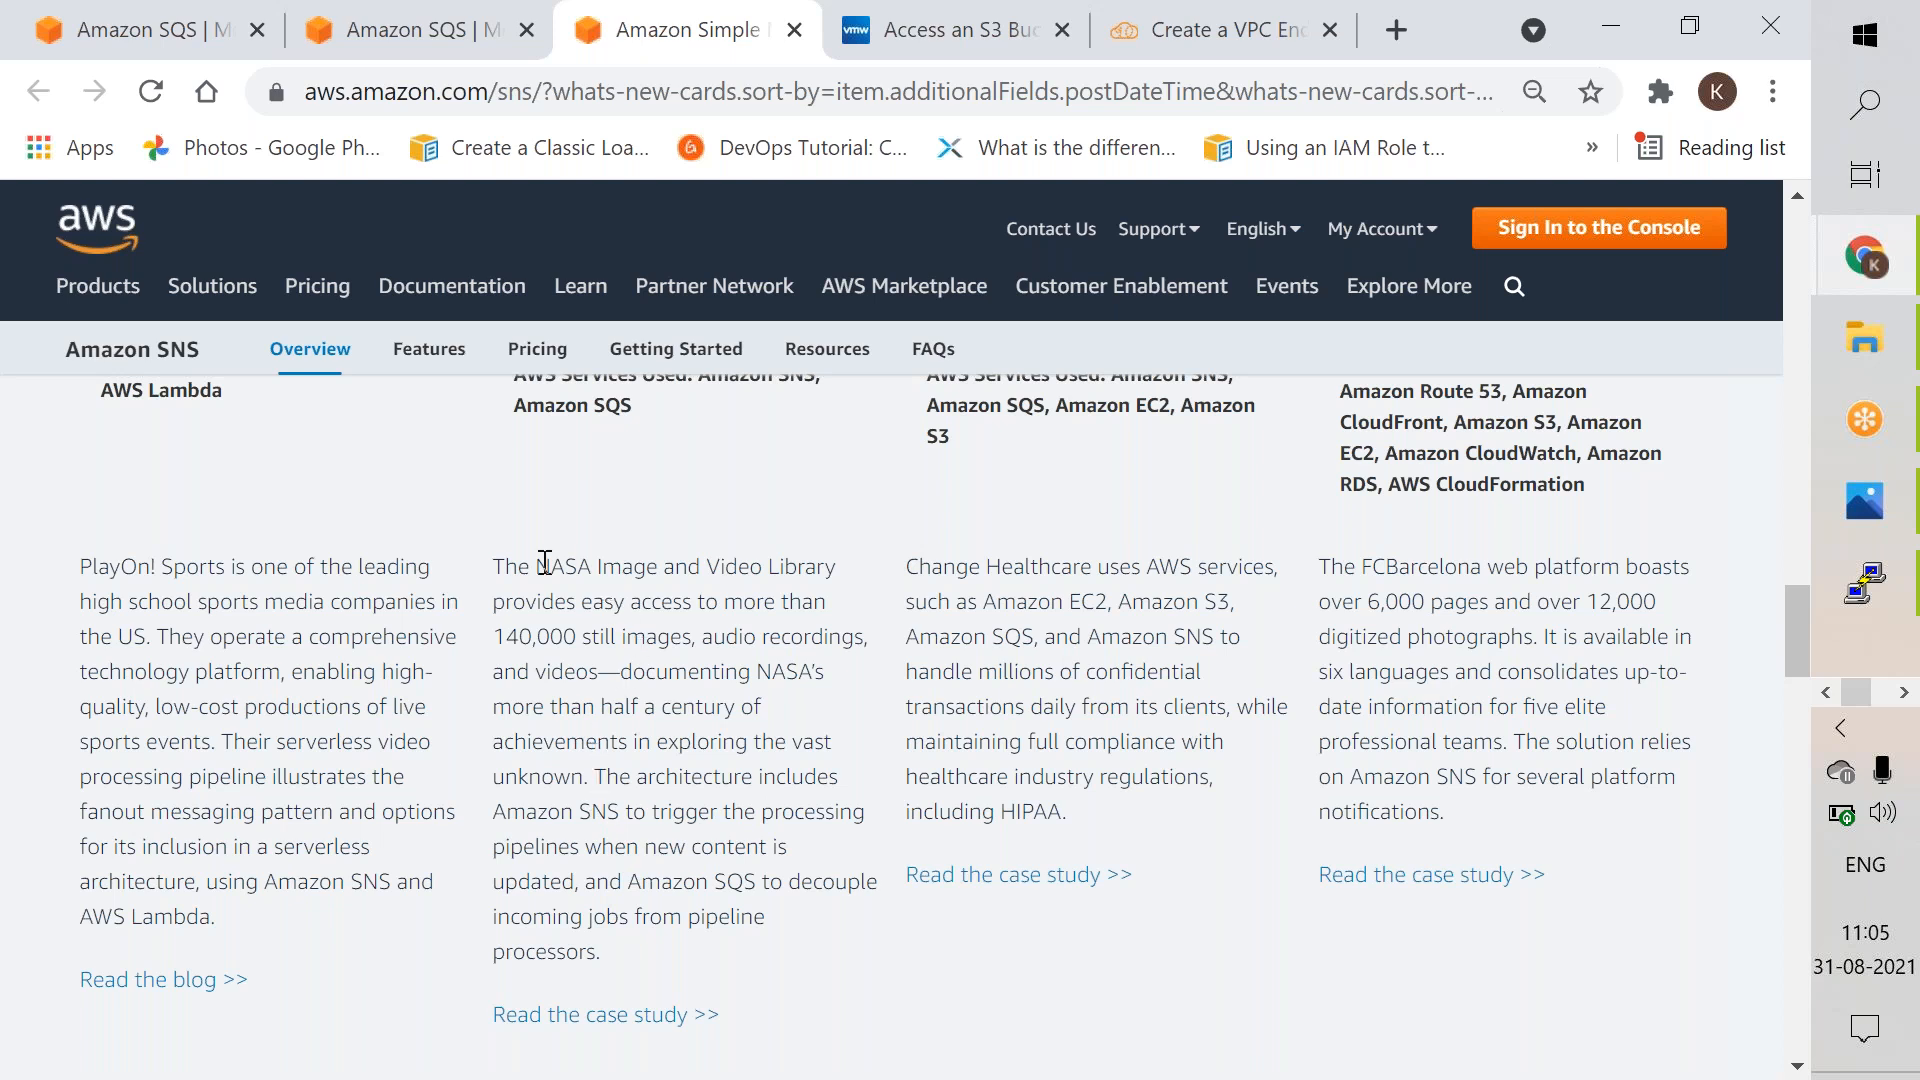
click(1787, 748)
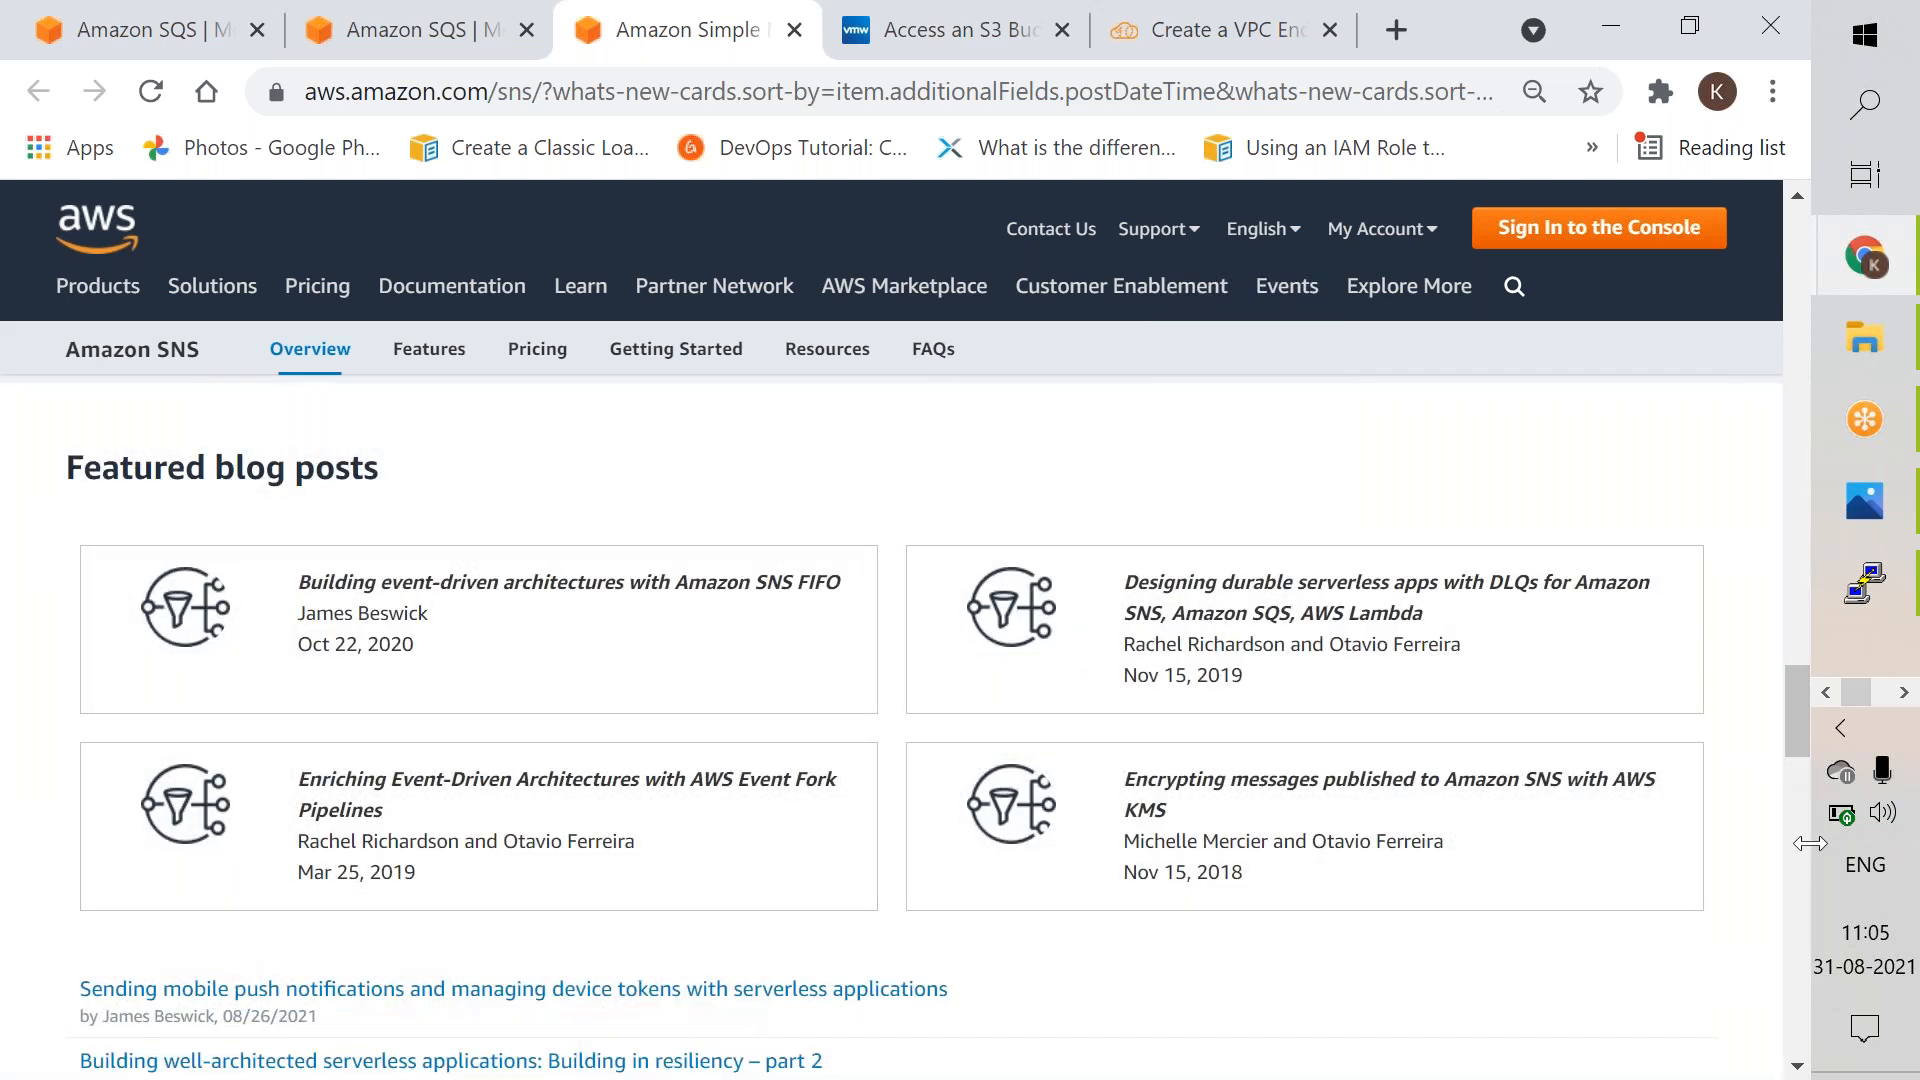
click(1797, 868)
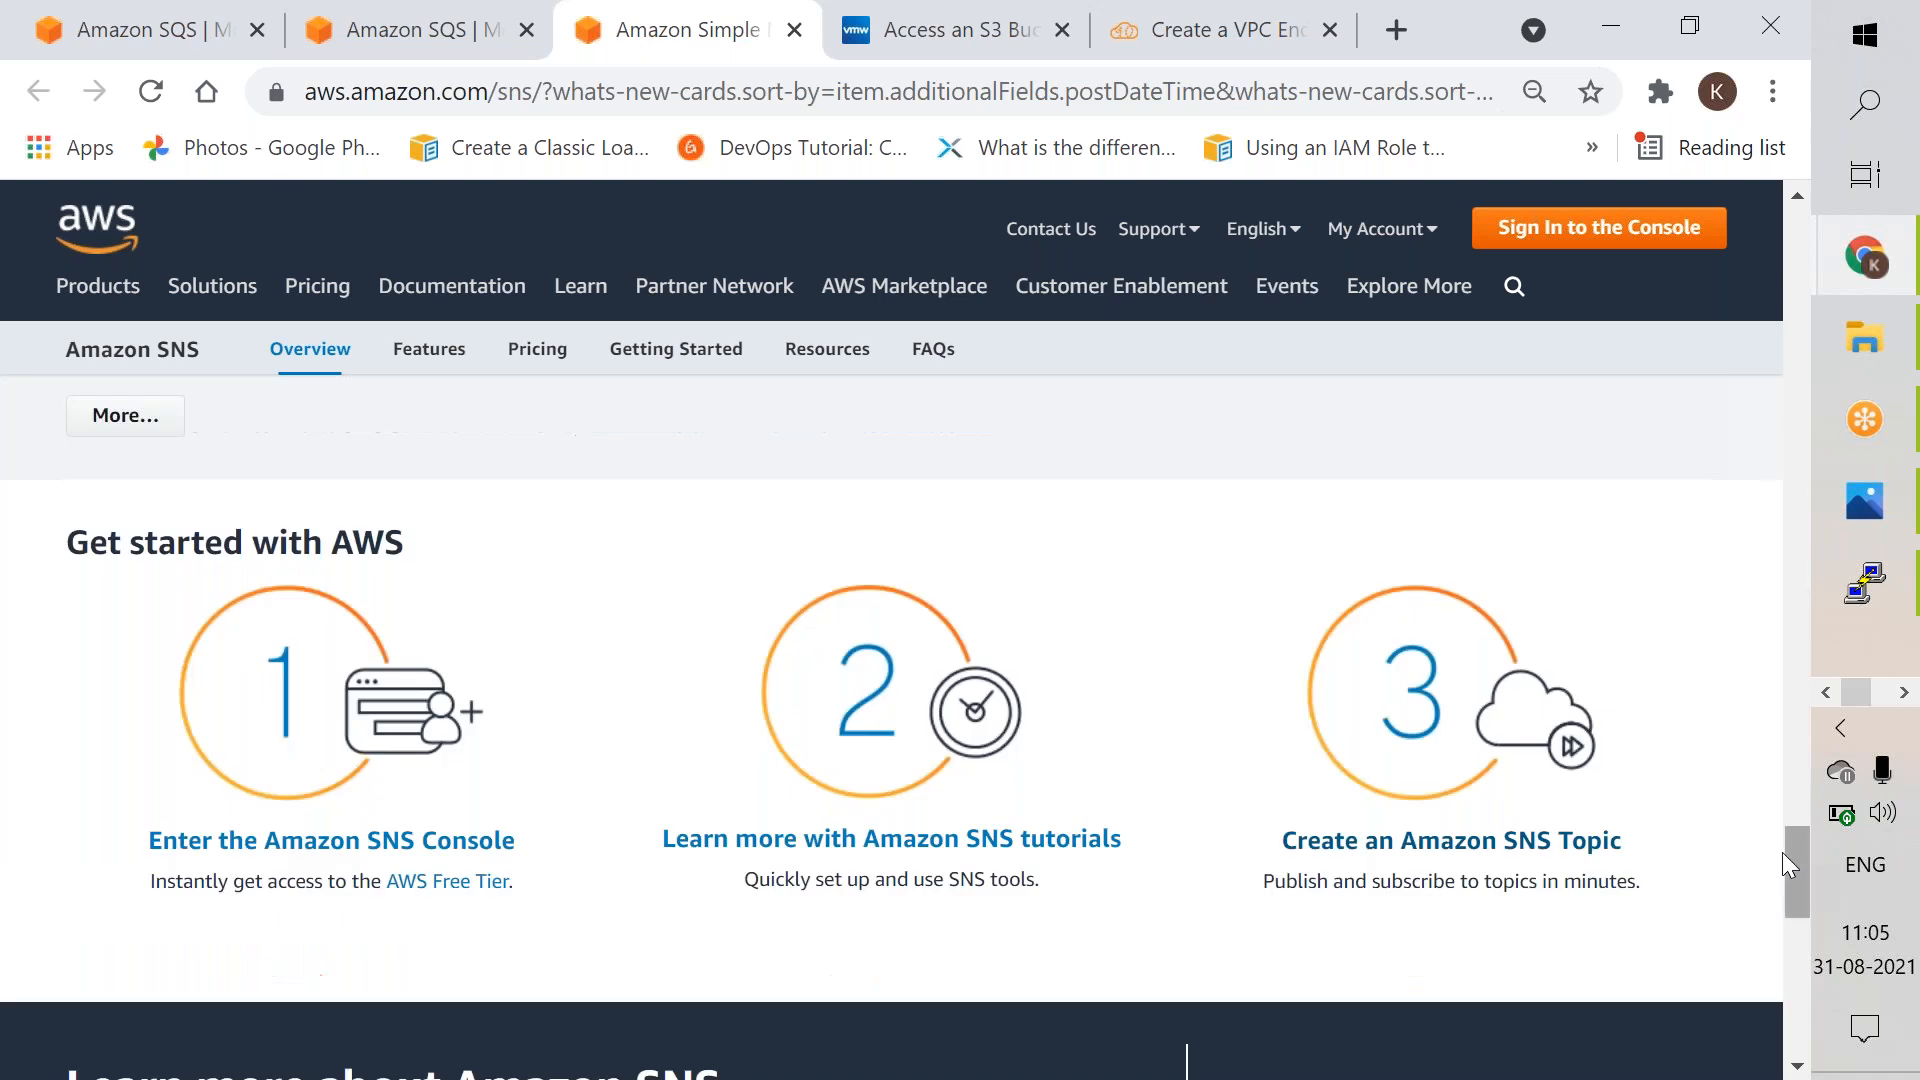
click(904, 288)
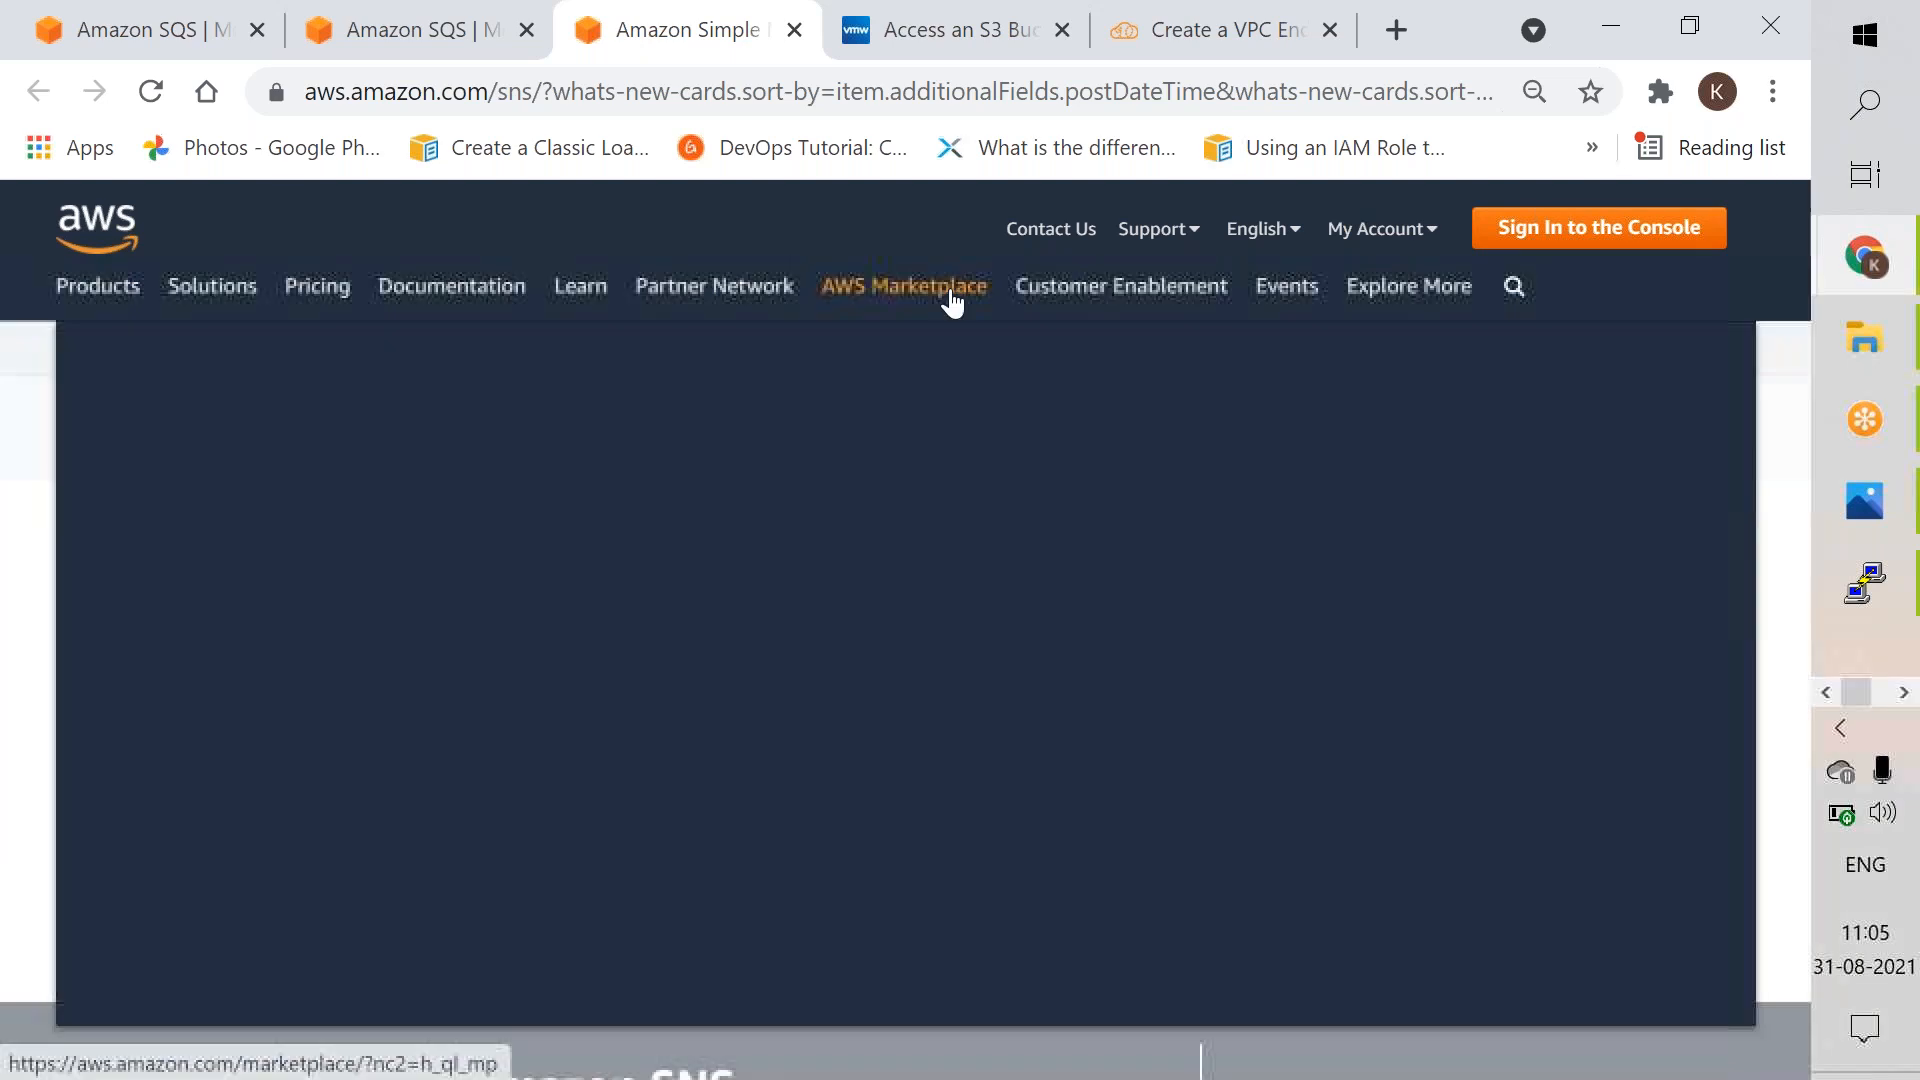
click(1712, 366)
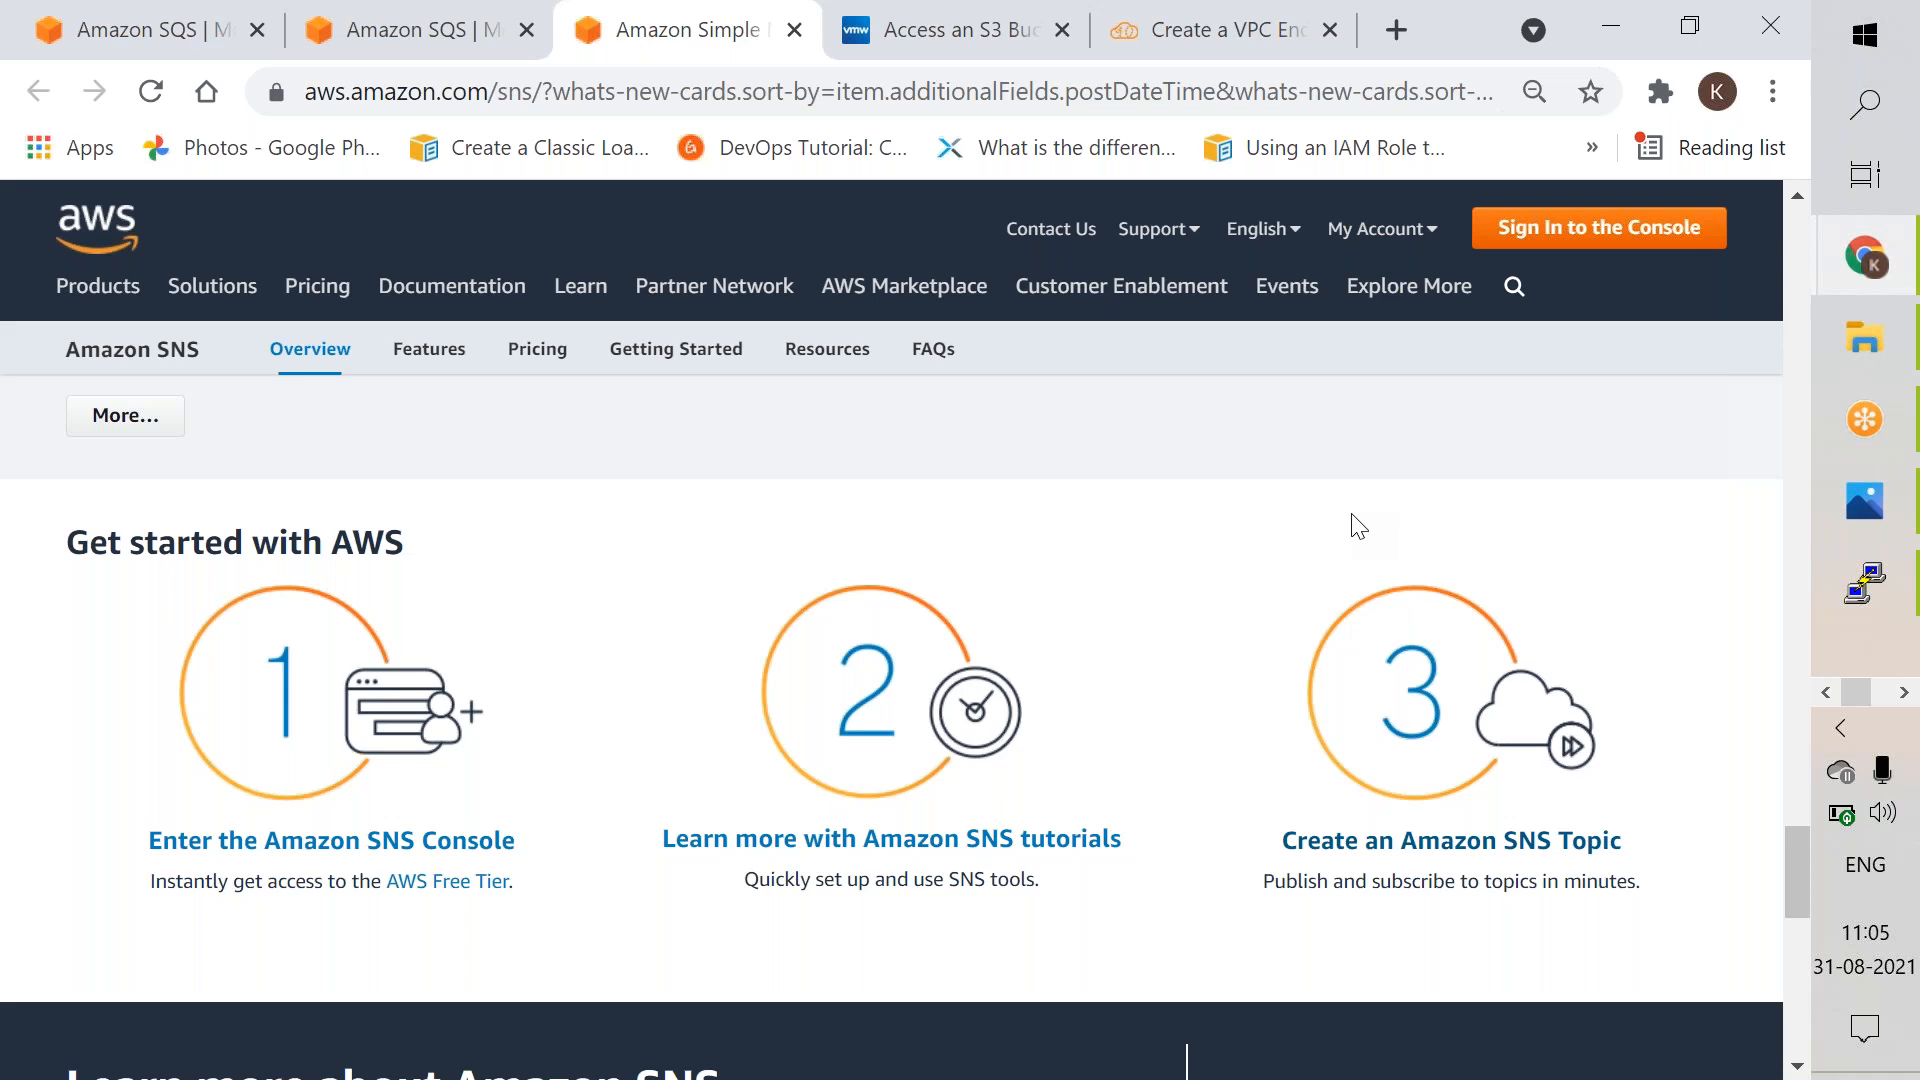
Step: Open the second Amazon SQS product page
click(410, 40)
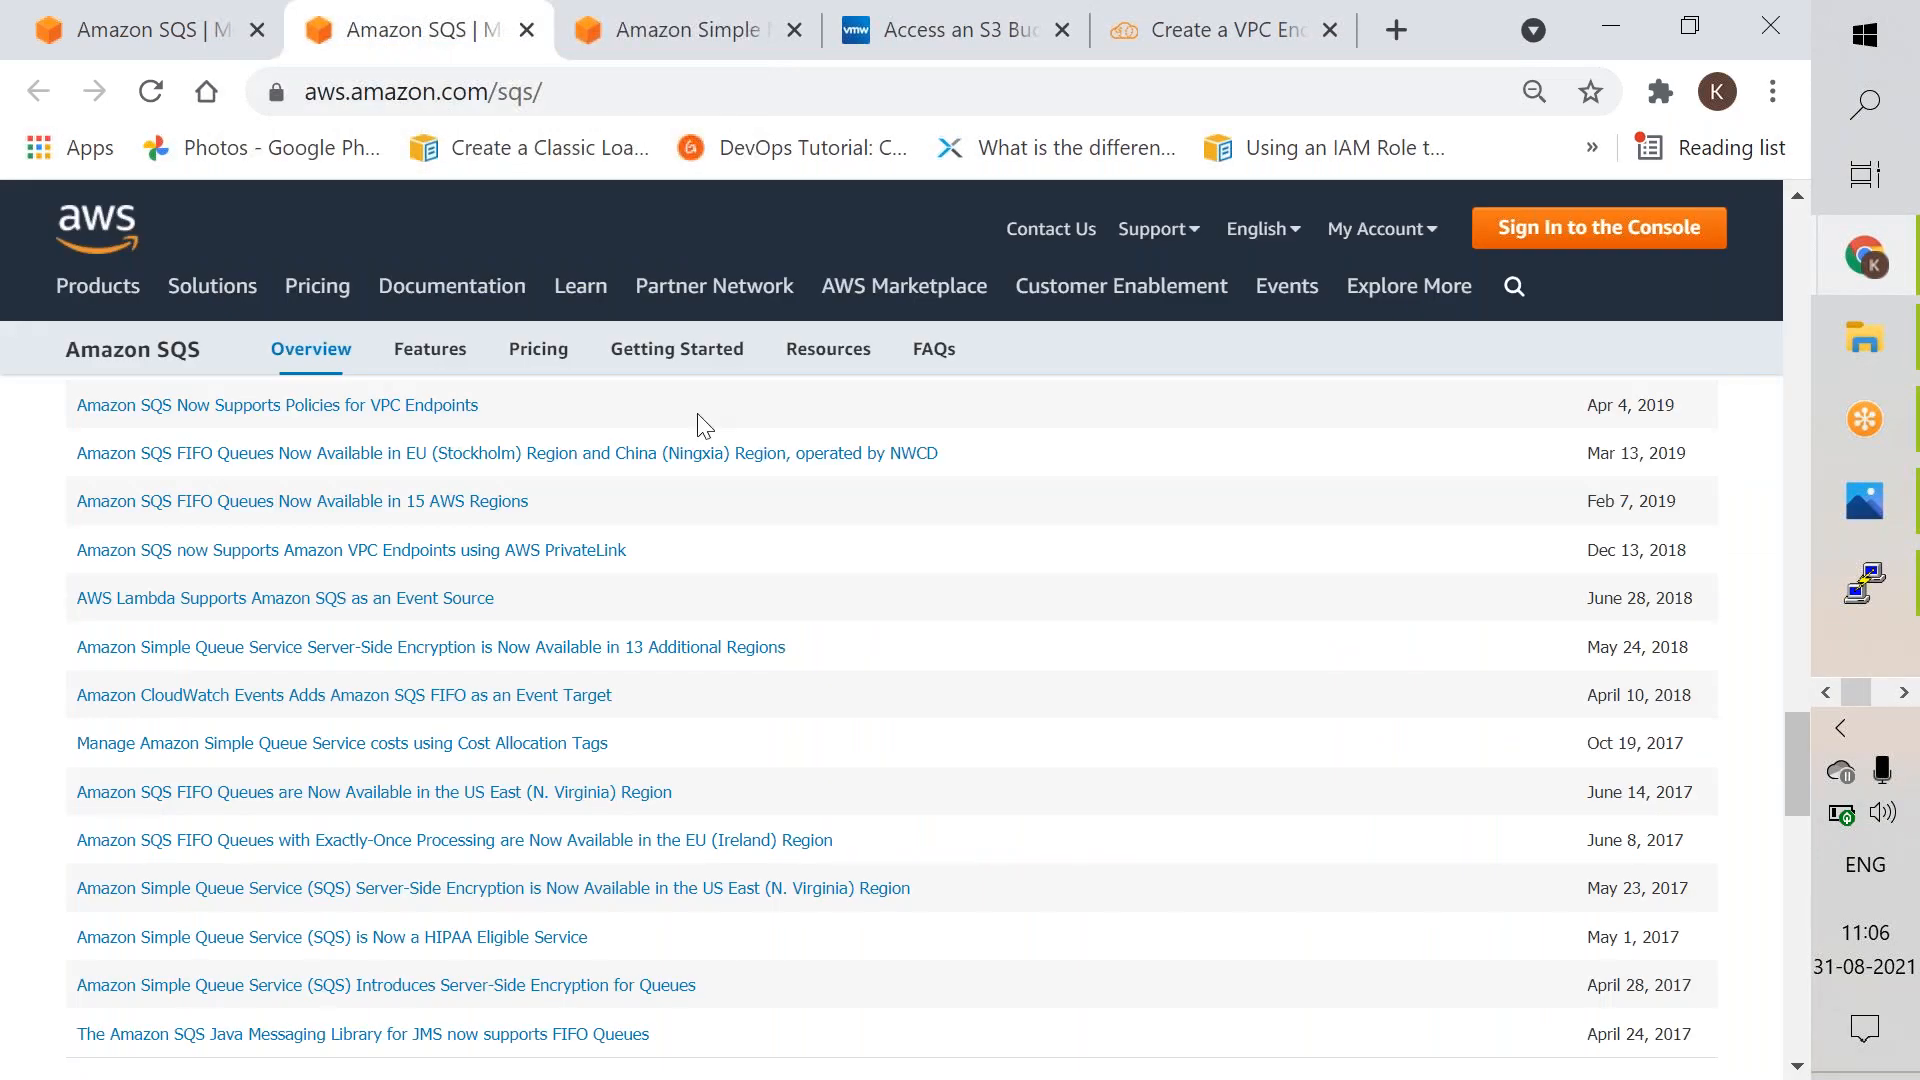